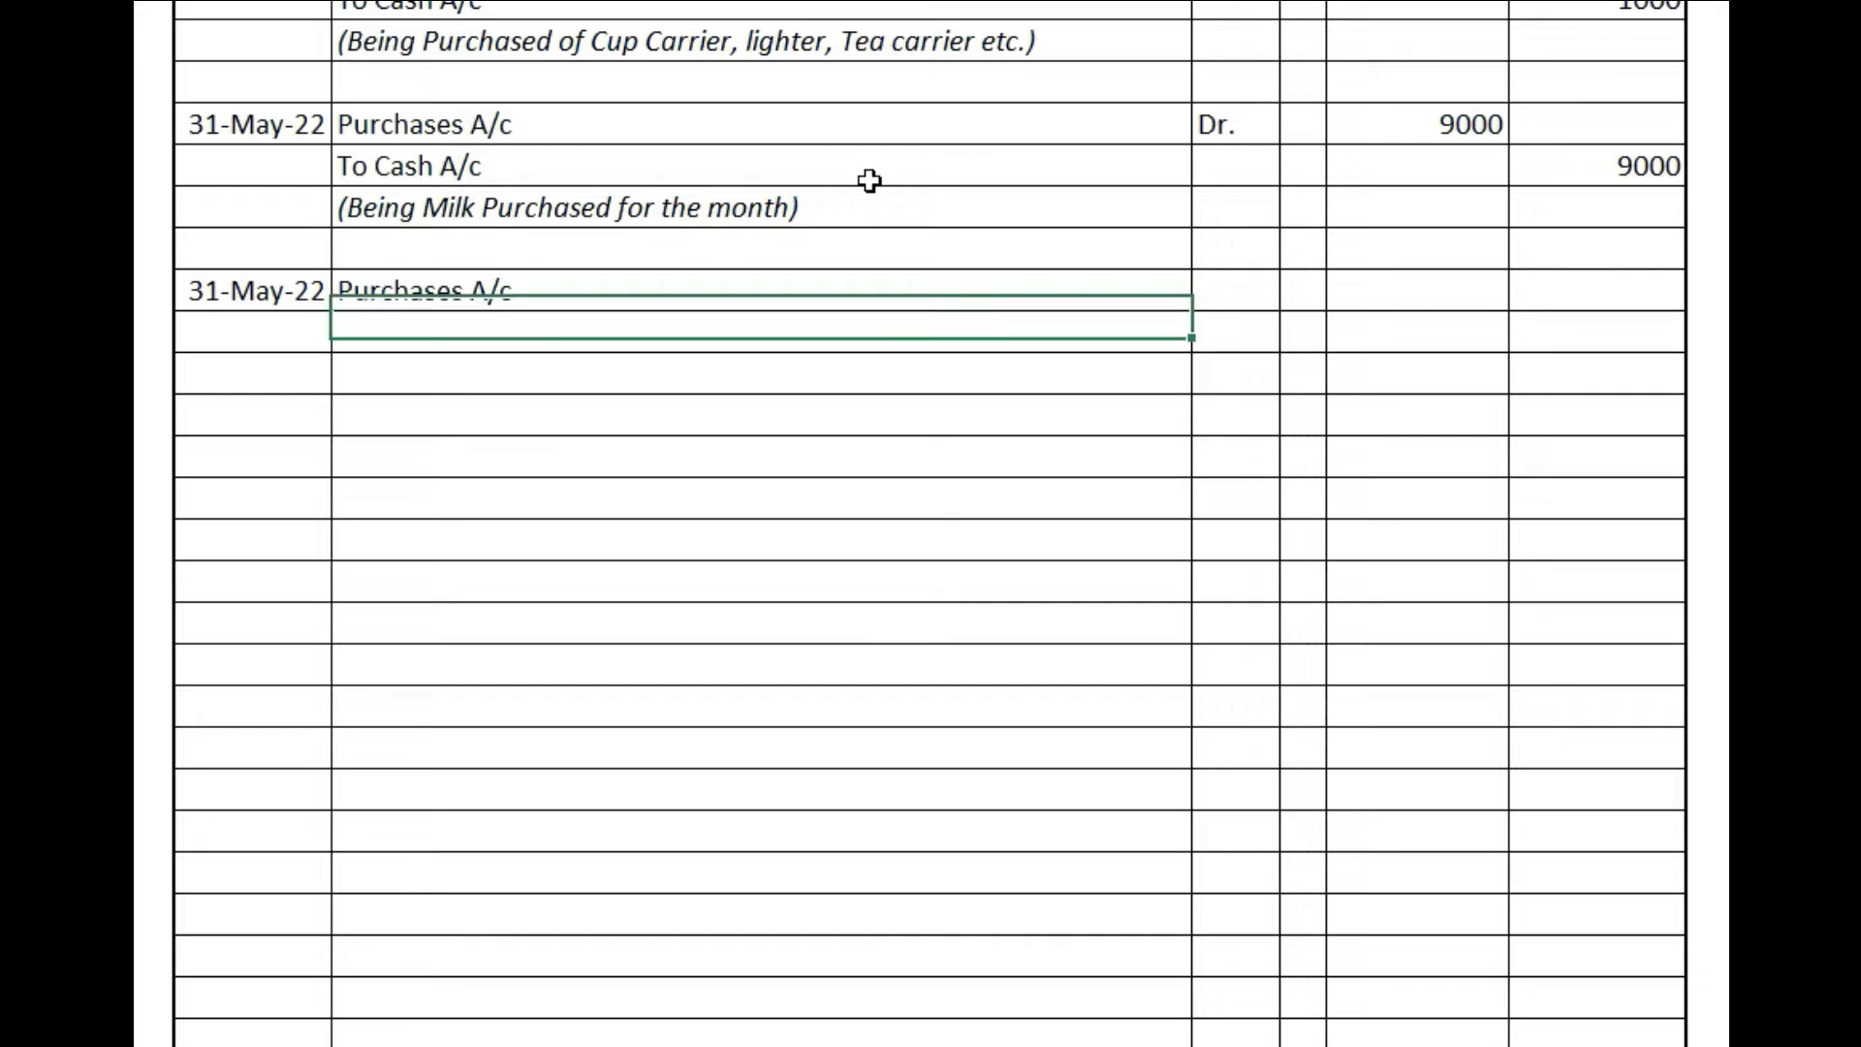
- Complete the sugar purchase entry with To Cash A/c, the narration "(Being Sugar Purchased for the month)", and 1200 as both debit and credit amounts
key(Return)
text((Being Sugar Purchased for the month))
key(Right)
key(Right)
key(Up)
key(Up)
text(1200)
key(Right)
key(Down)
text(1200)
- Mark the Purchases A/c line of the sugar entry as "Dr."
key(Left)
key(Left)
key(Left)
key(Up)
text(Dr.)
key(Down)
- Start a new journal entry below the sugar entry, dated 31-May-22 with Purchases A/c as the debit account
key(Left)
key(Left)
key(Down)
key(Down)
key(Down)
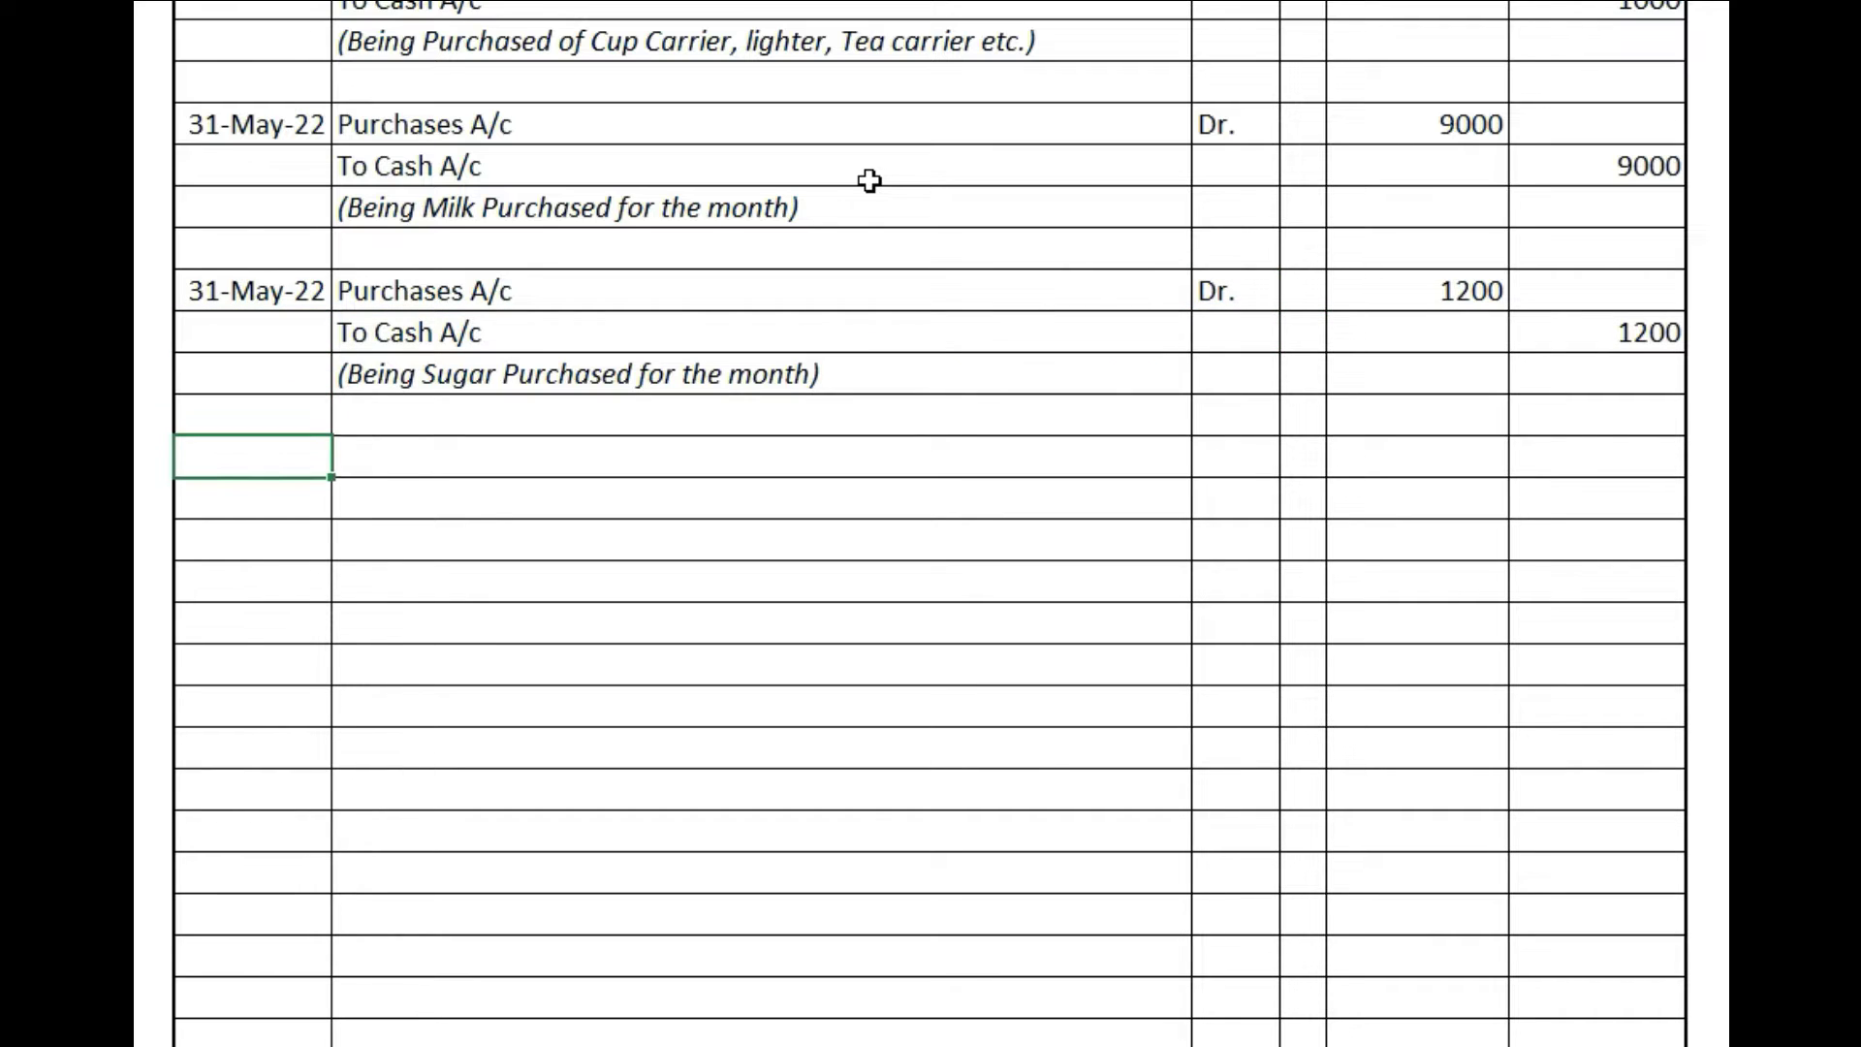
text(31-May-22)
key(Right)
text(Purchases A/c)
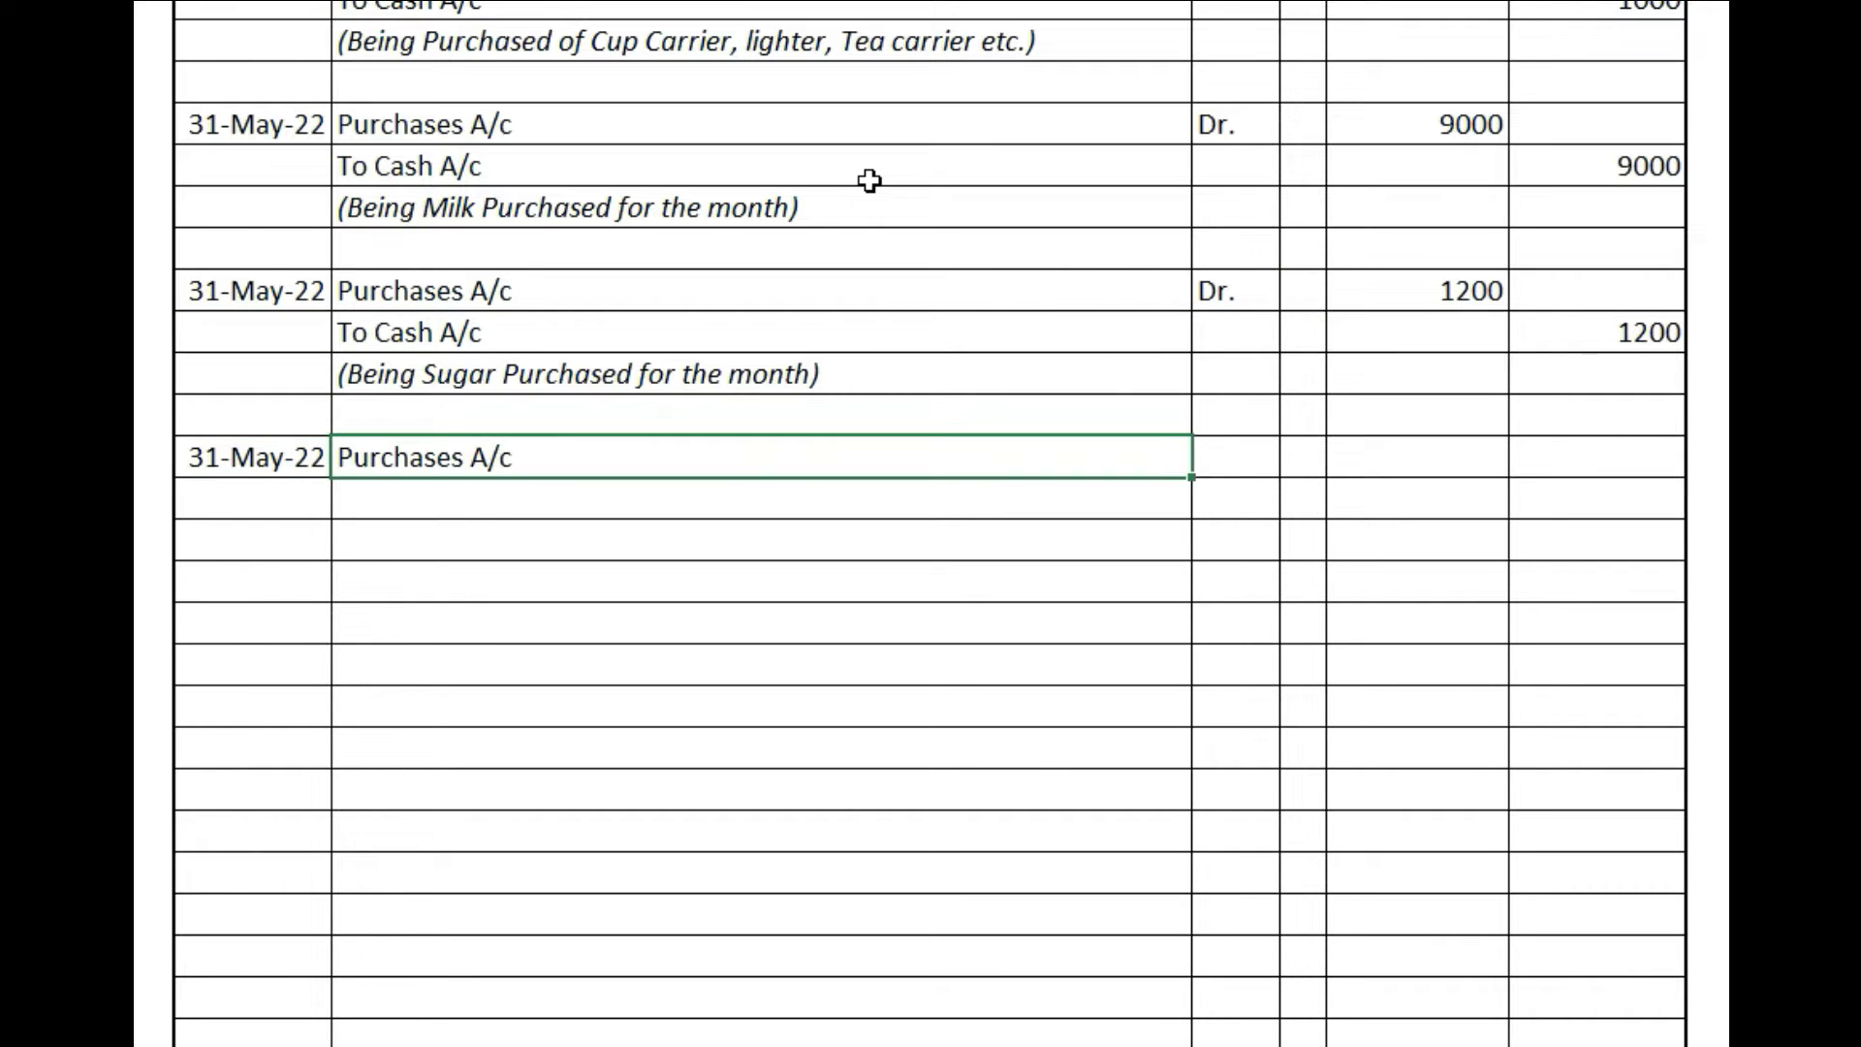
- Add the credit line "To Cash A/c" and the narration "(Being Tea Purchased for the month)" to the new entry
key(Down)
text(To Cash A/c)
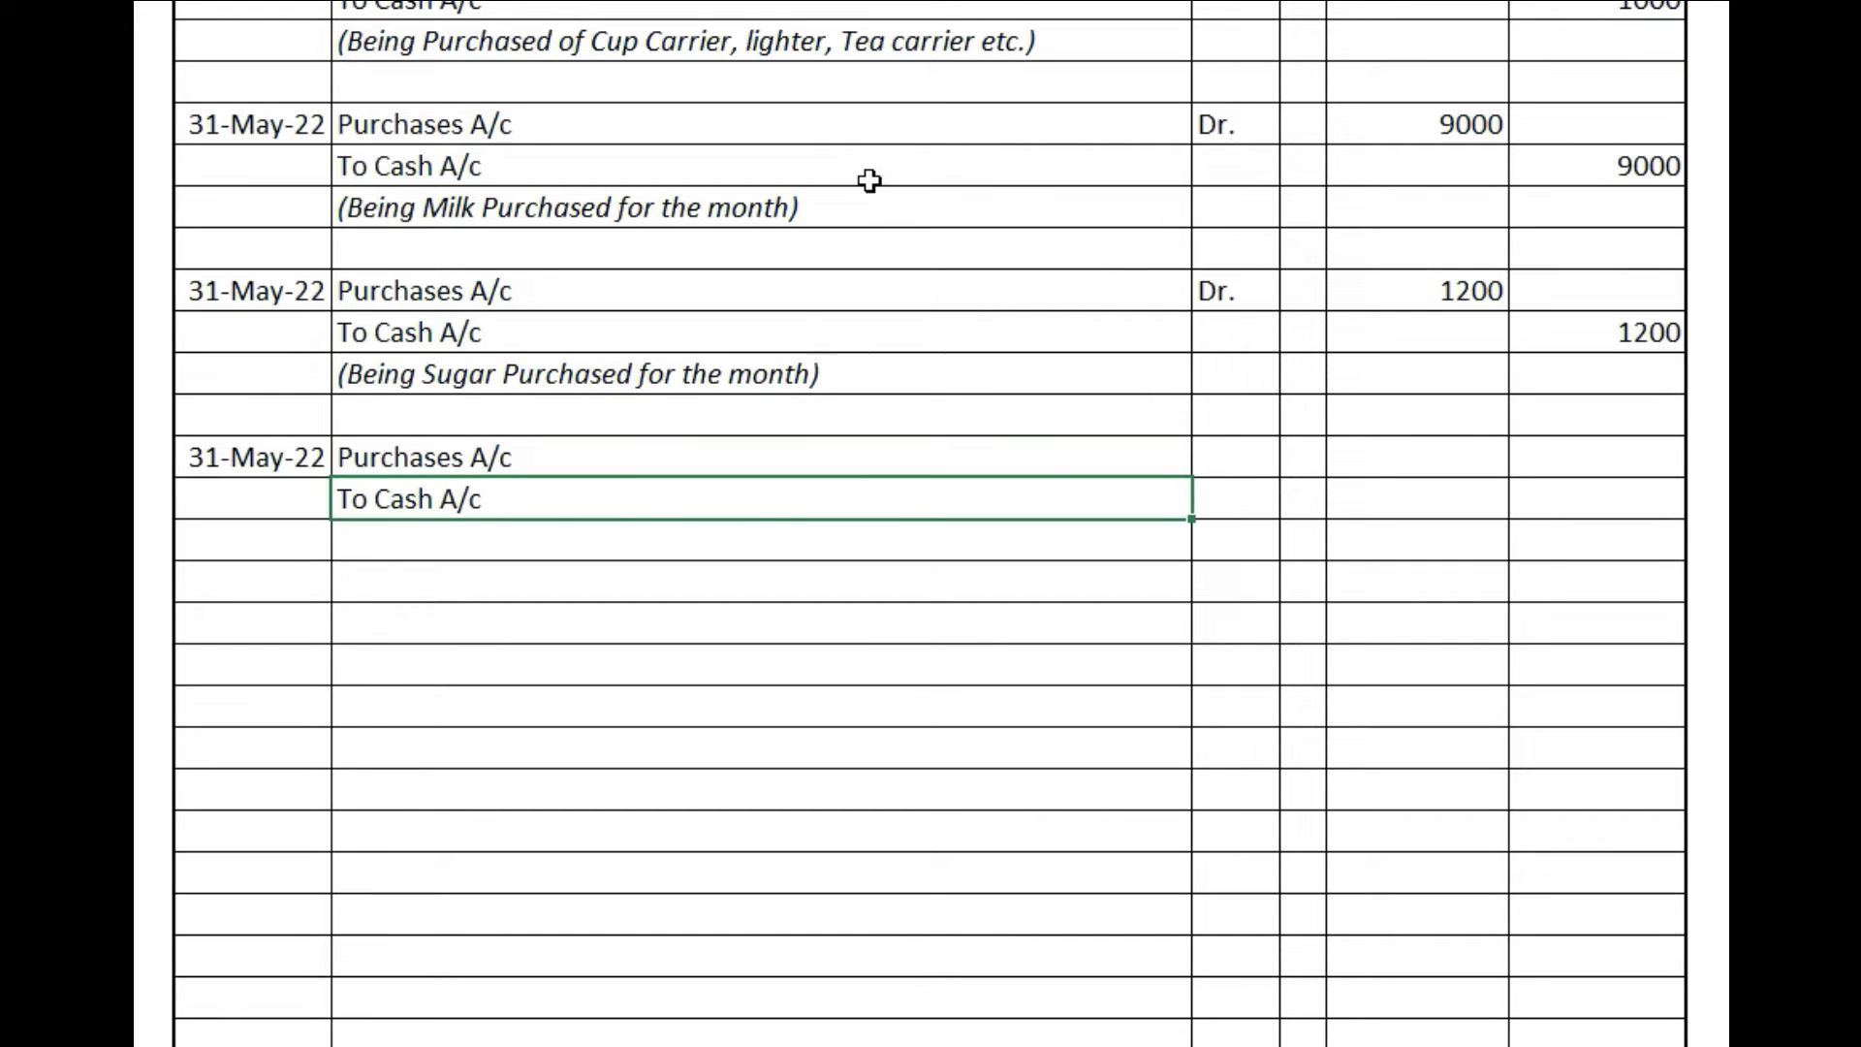
key(Down)
text((Being Tea Purchased for the month))
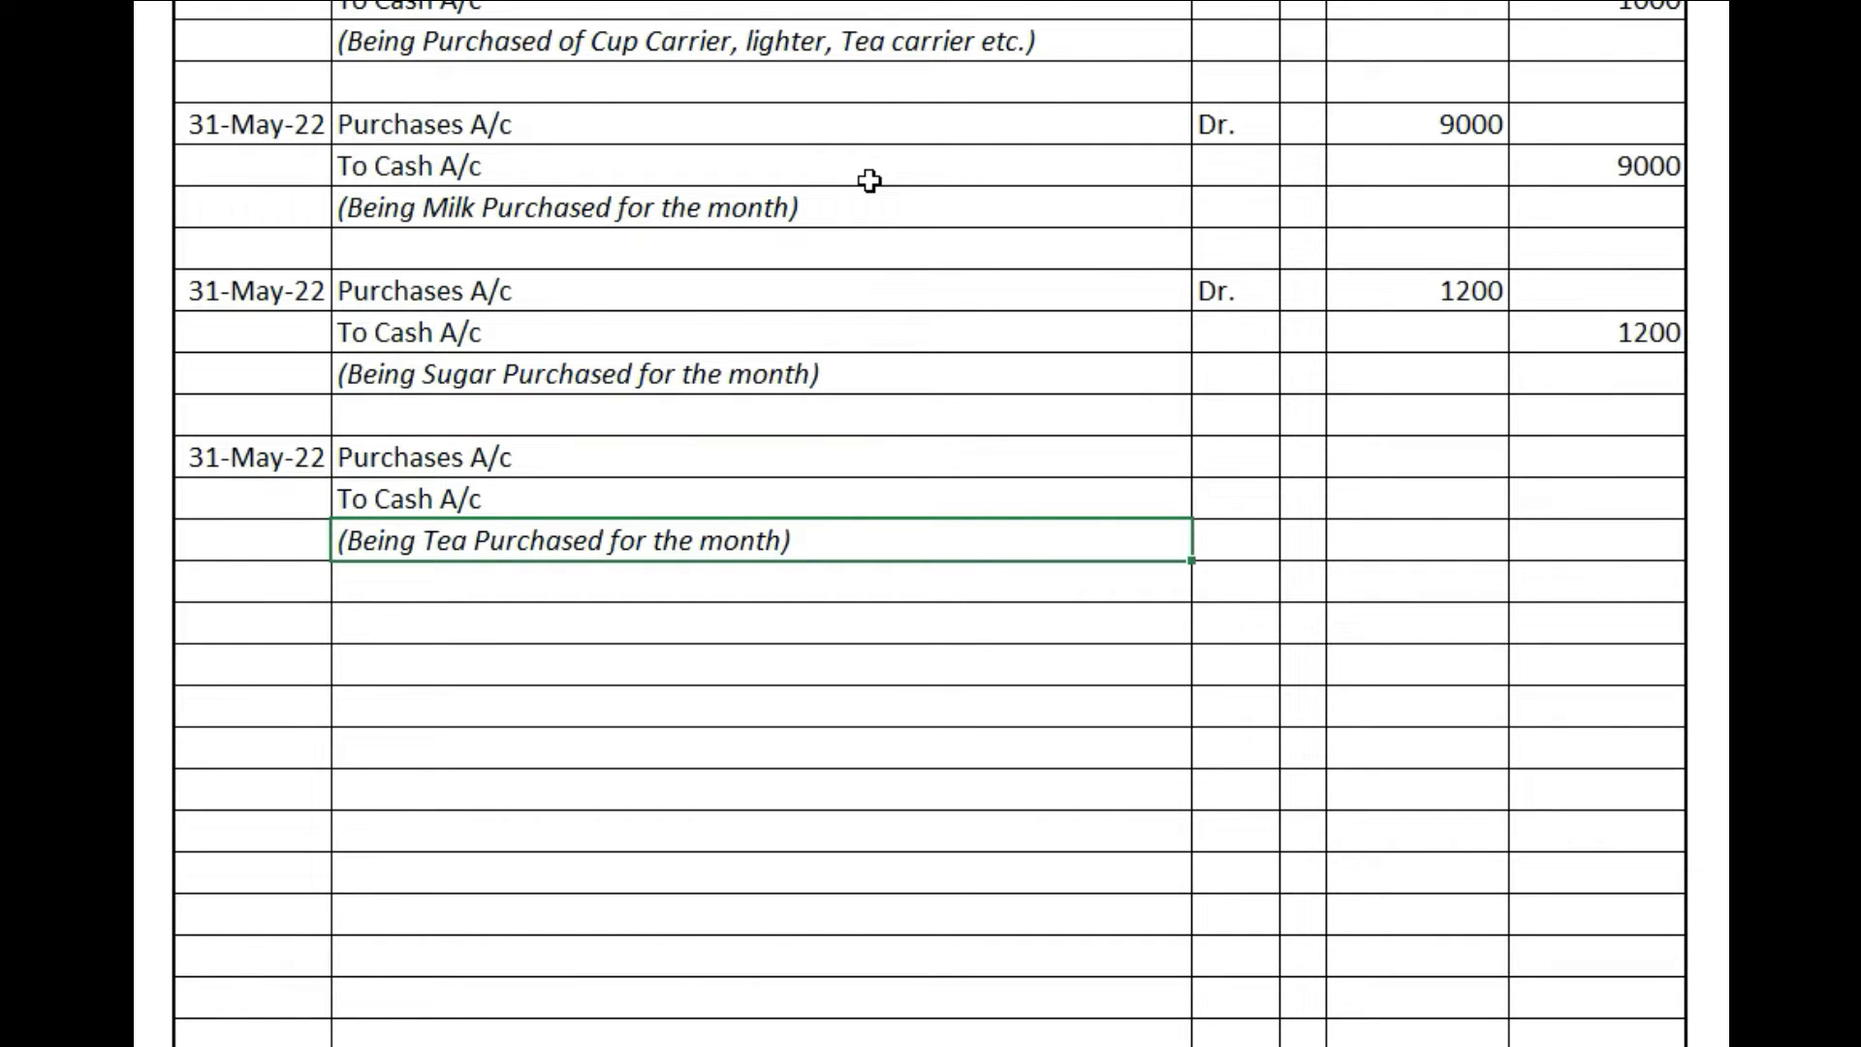
- Review the milk and sugar purchase entries above the tea entry
key(Up)
key(Up)
key(Up)
key(Up)
key(Up)
key(Up)
key(Up)
key(Up)
key(Up)
key(Up)
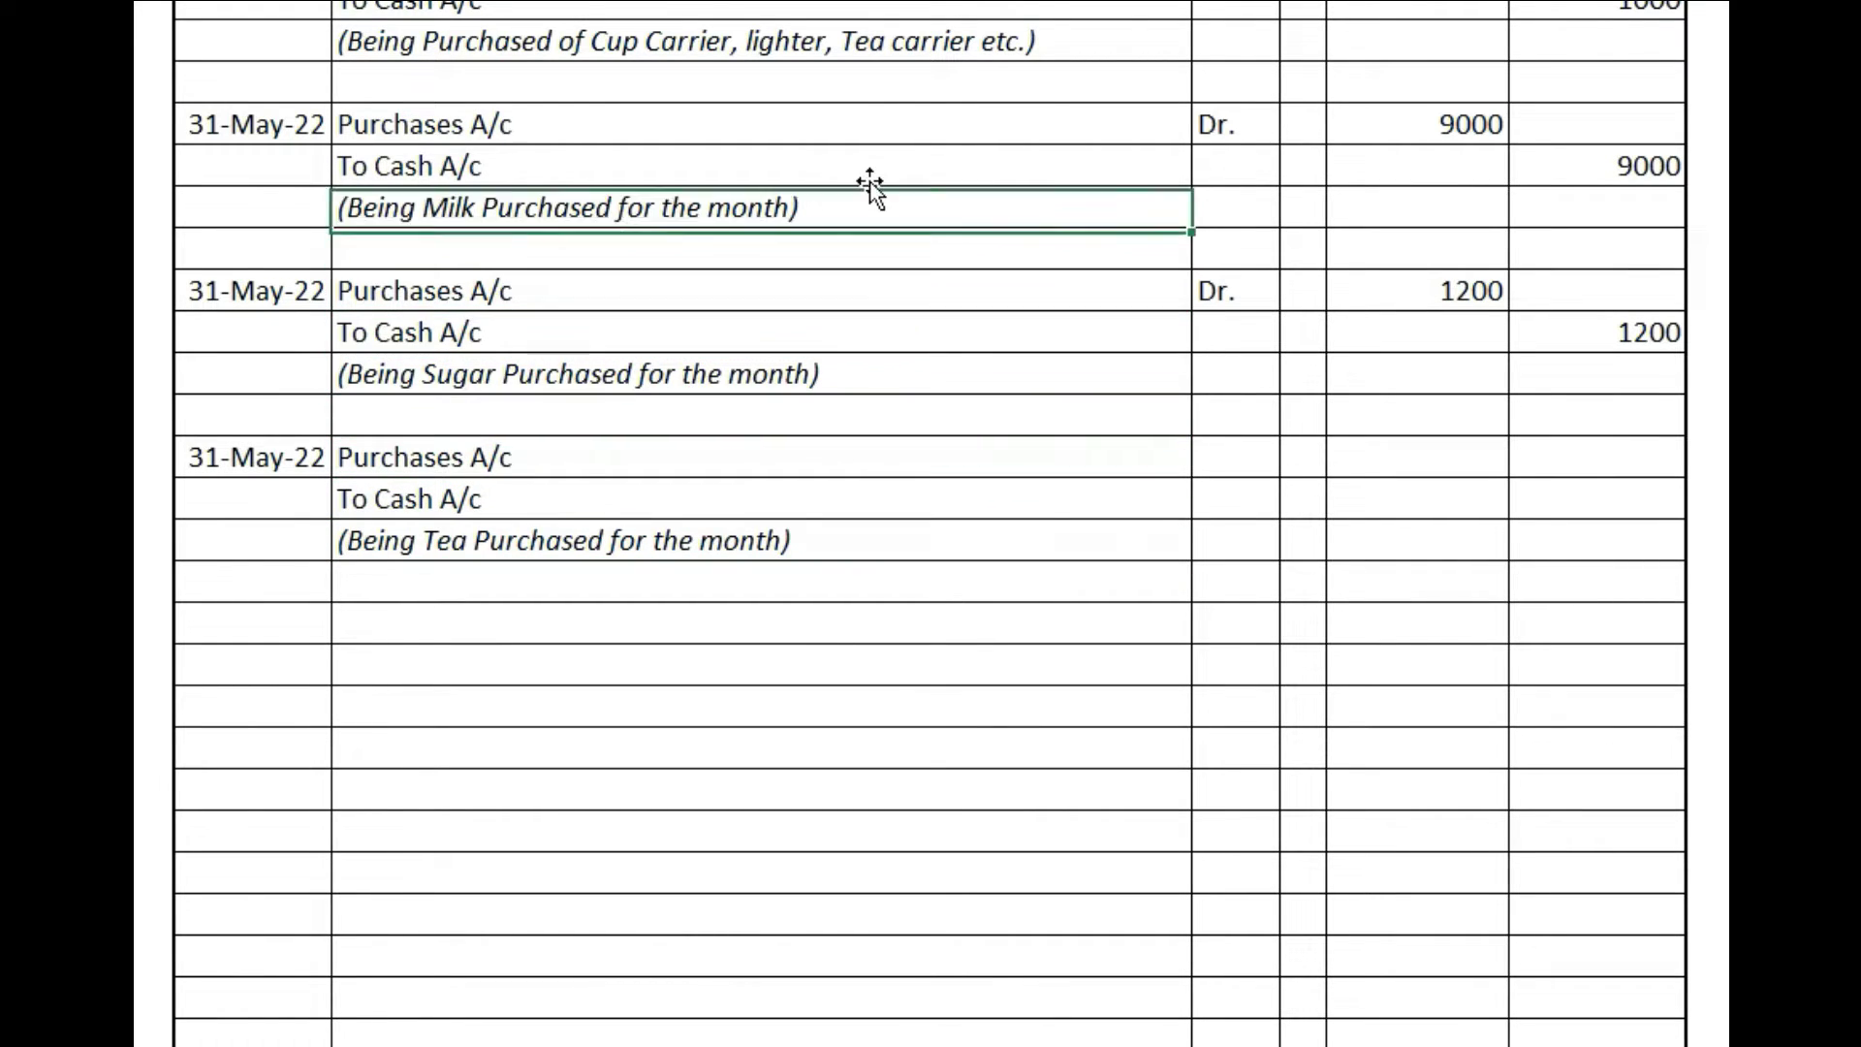
key(Down)
key(Down)
key(Down)
key(Down)
key(Down)
key(Down)
key(Down)
key(Down)
key(Down)
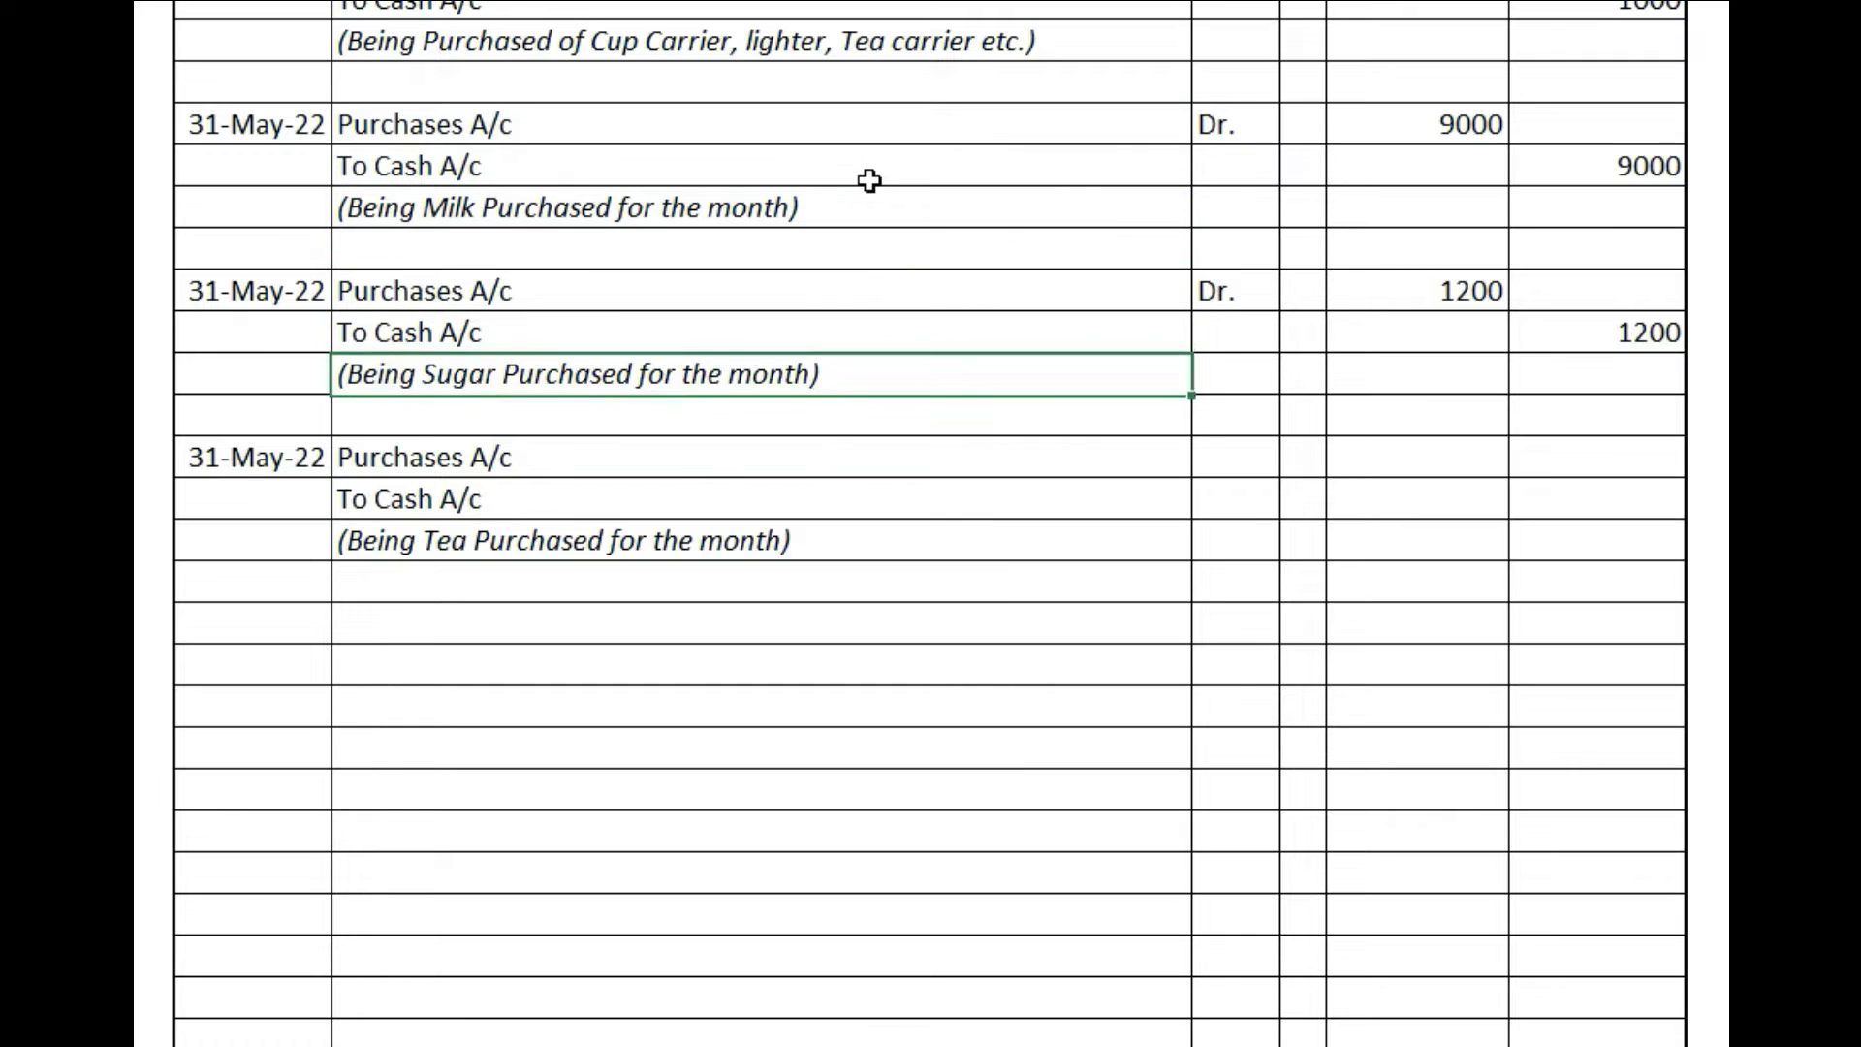
- Enter 1200 as the debit amount of the tea entry's Purchases A/c line and mark that line "Dr."
key(Down)
key(Right)
key(Right)
key(Right)
key(Up)
key(Up)
text(1200)
key(Left)
key(Left)
text(Dr.)
- Enter 1200 as the credit amount on the tea entry's To Cash A/c line
key(Right)
key(Right)
key(Right)
key(Down)
text(1200)
key(Left)
key(Left)
key(Left)
key(Left)
key(Left)
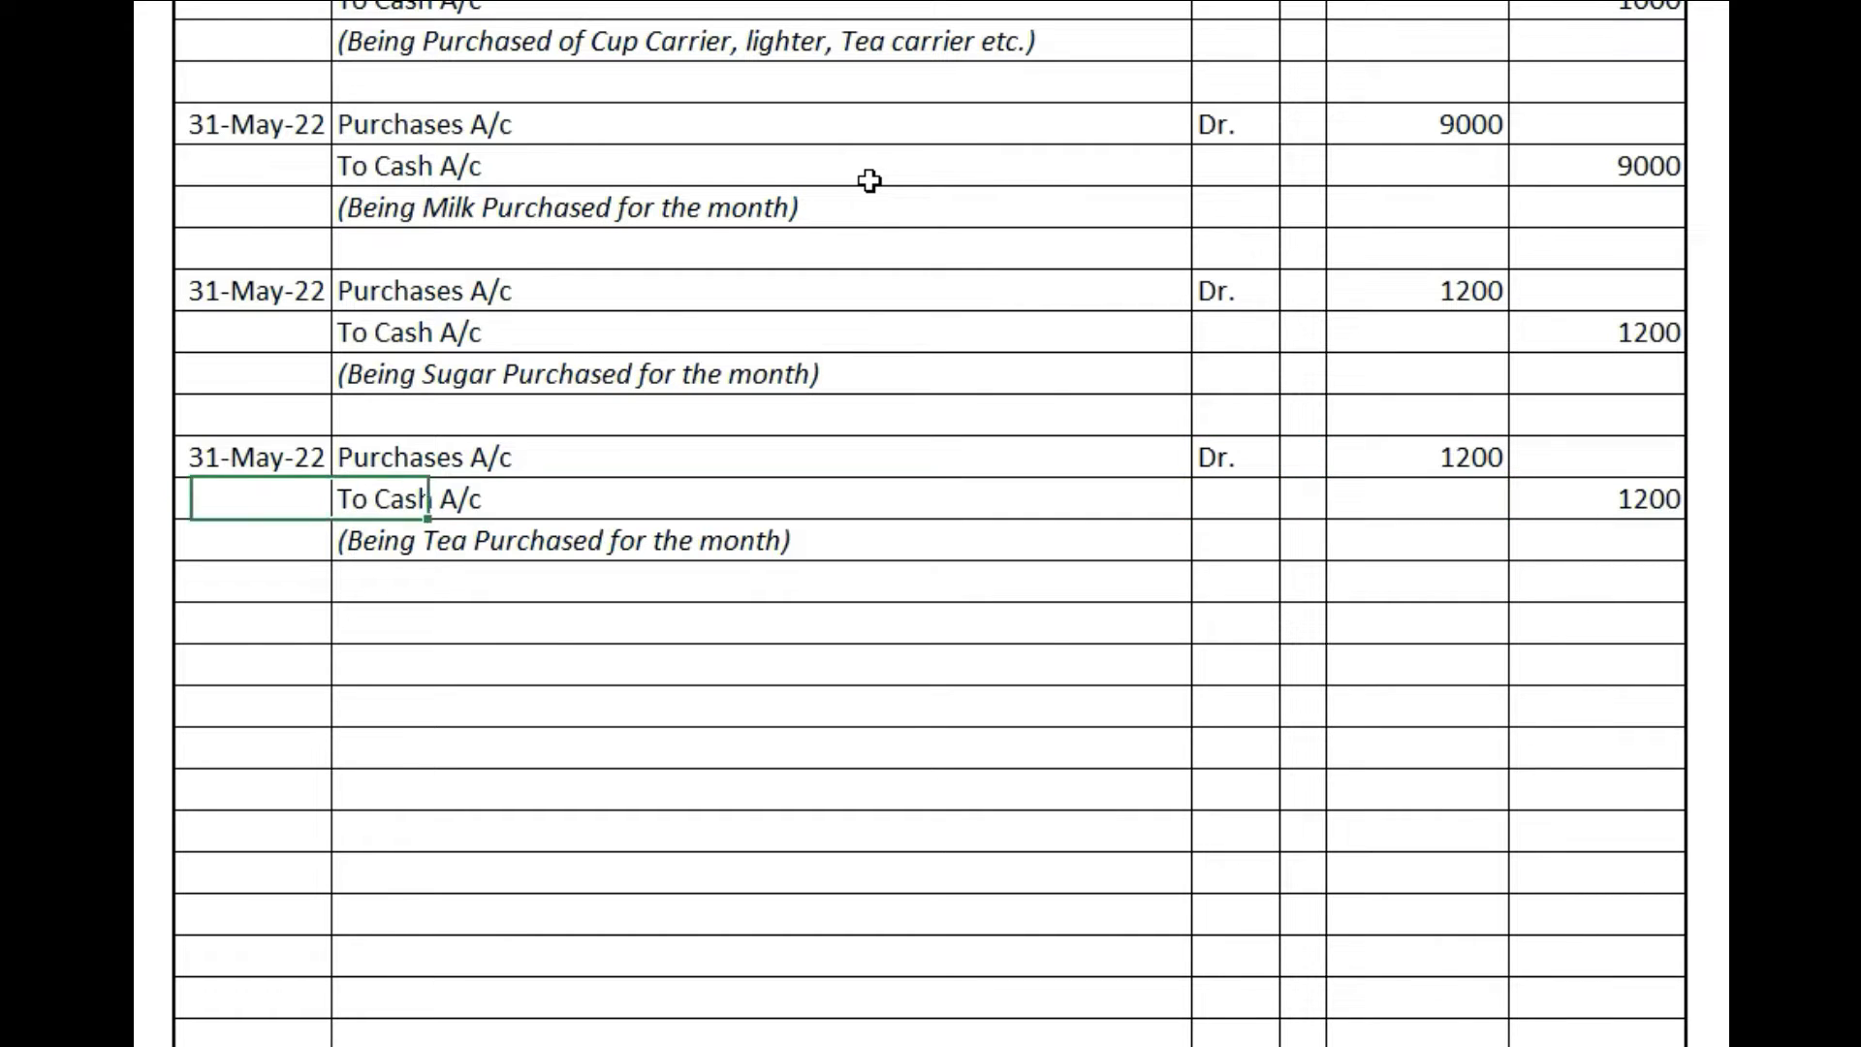
- Review the milk, sugar and tea purchase entries line by line
key(Right)
key(Up)
key(Up)
key(Up)
key(Up)
key(Up)
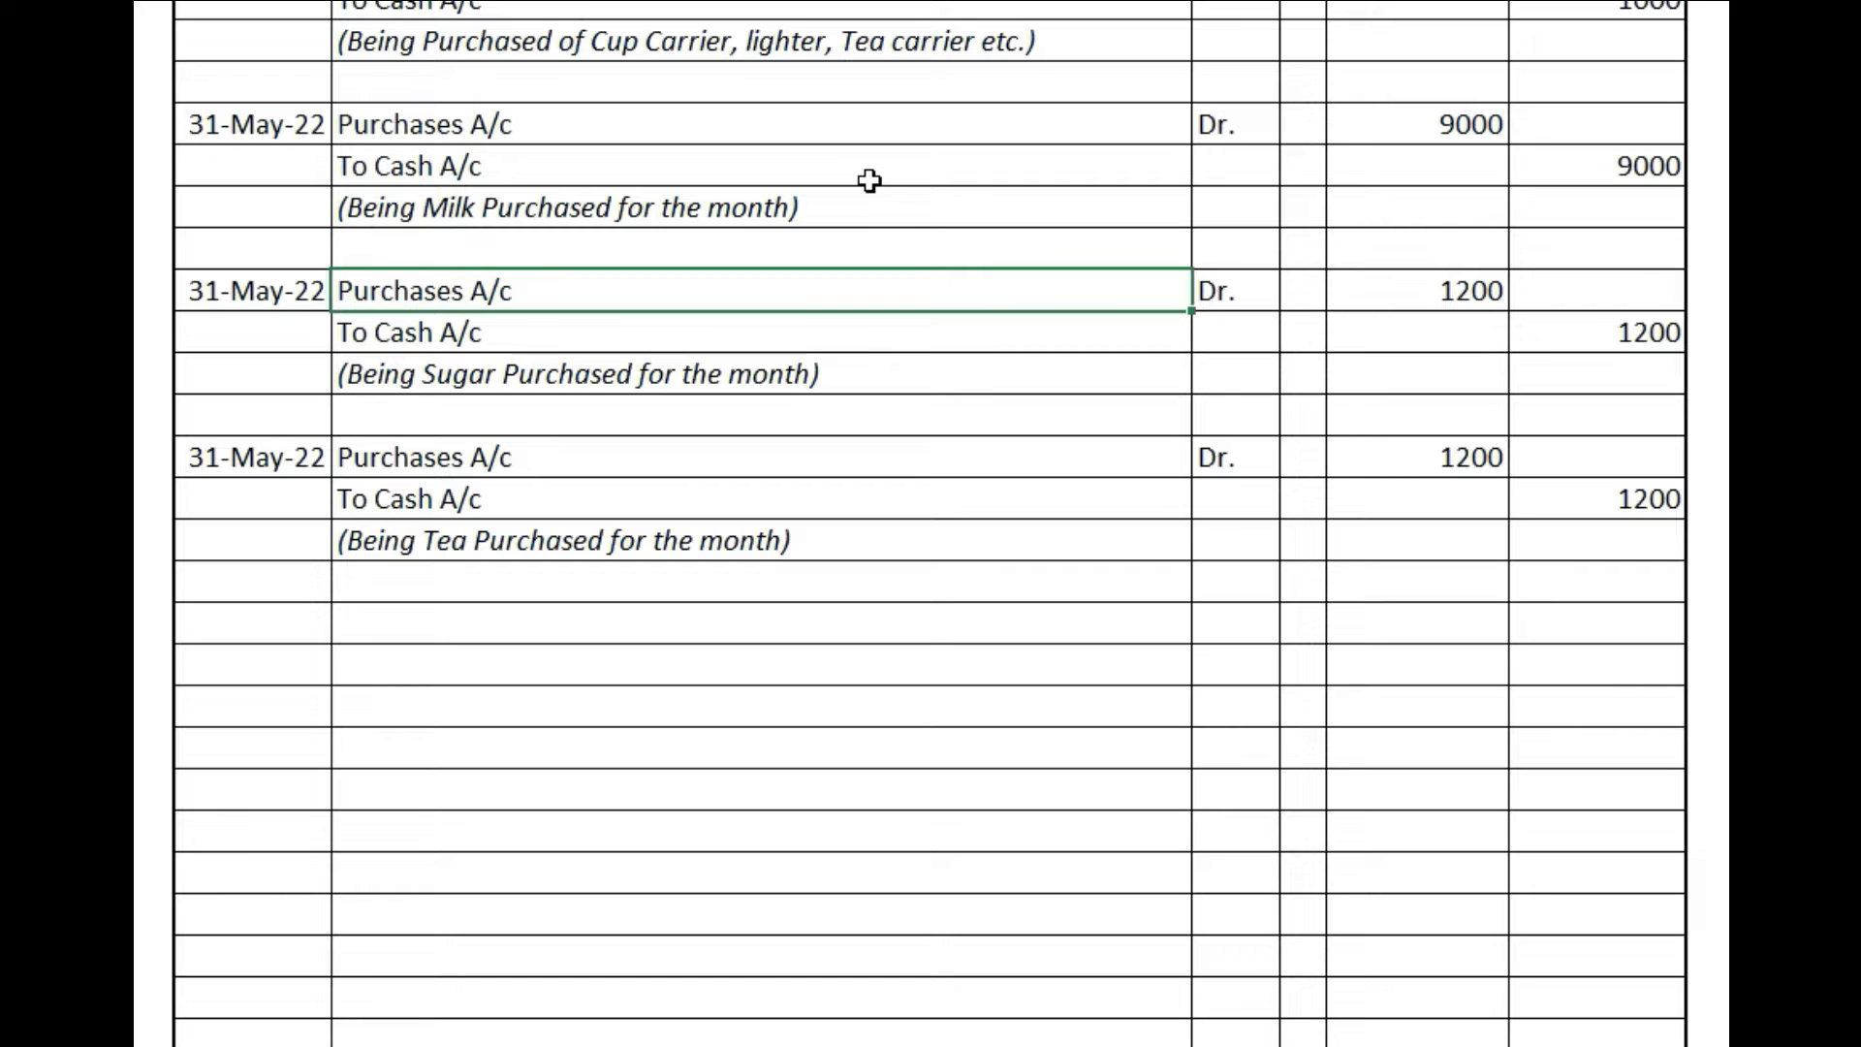
key(Up)
key(Up)
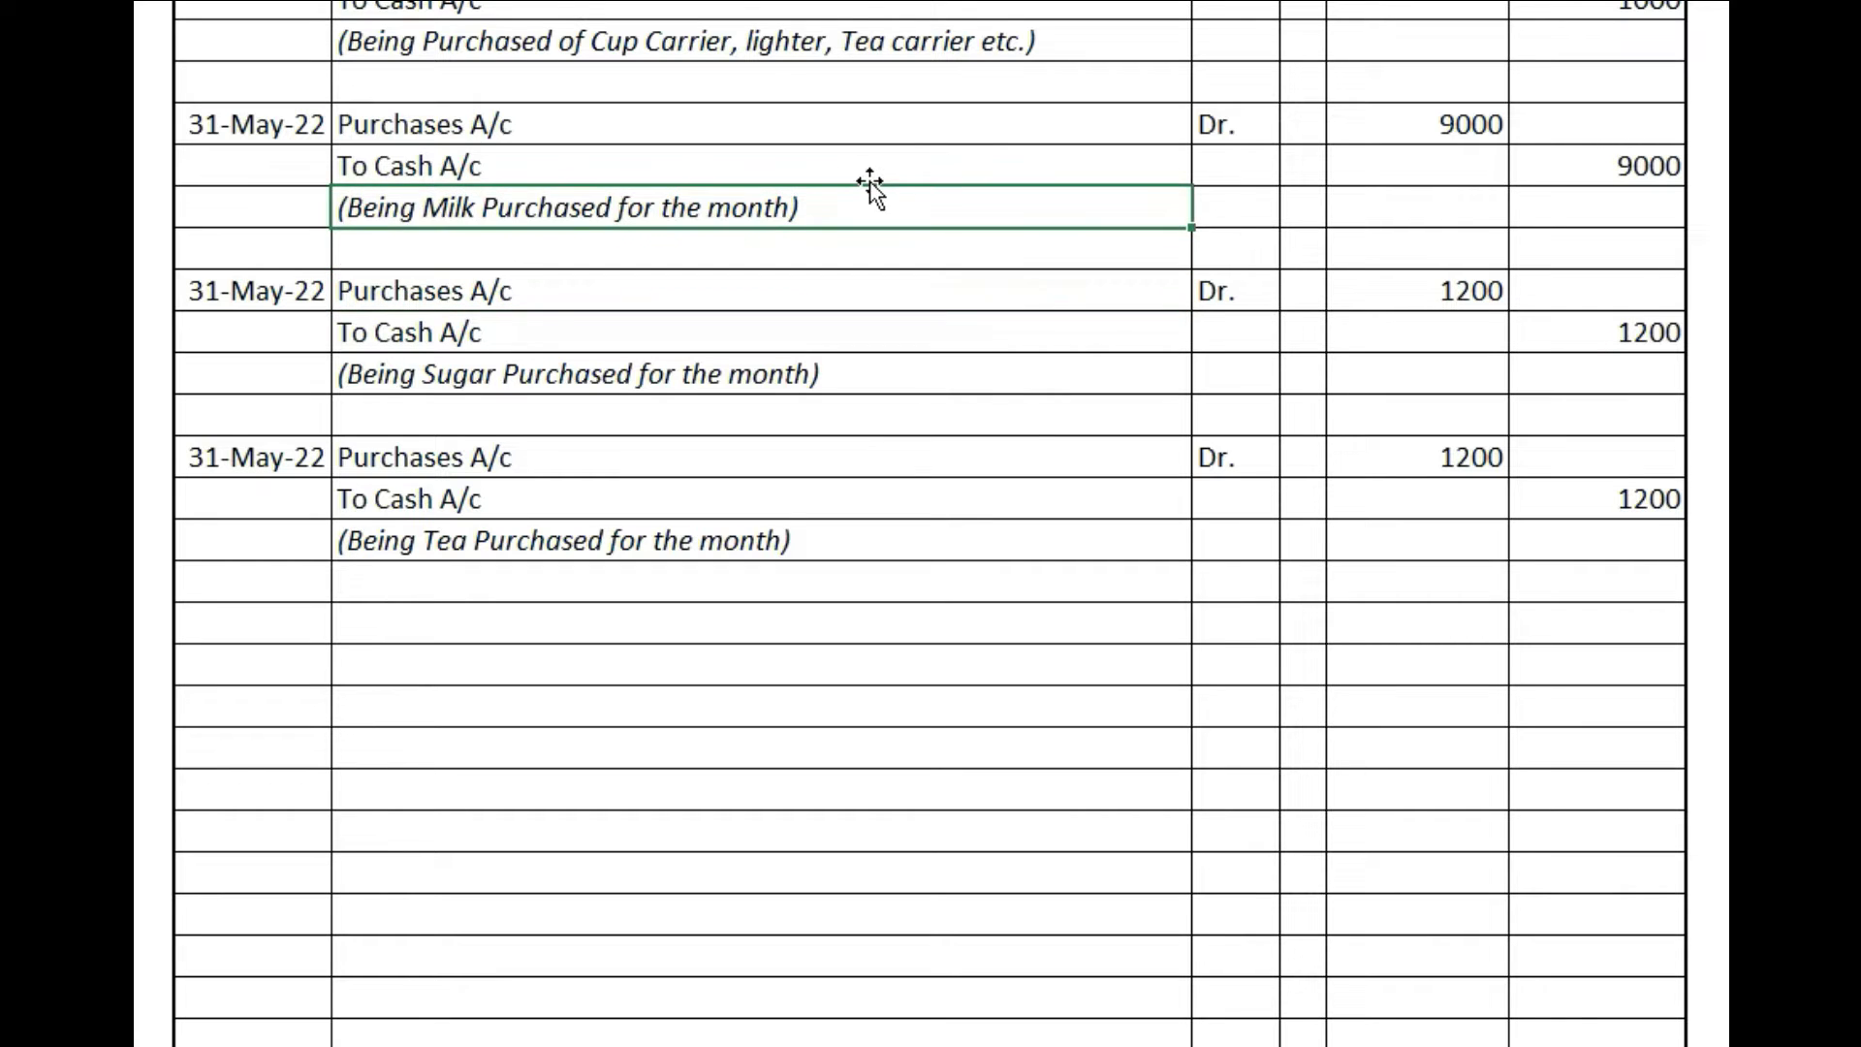
key(Up)
key(Up)
key(Down)
key(Down)
key(Down)
key(Down)
key(Down)
key(Down)
key(Down)
key(Up)
key(Down)
key(Down)
key(Down)
key(Down)
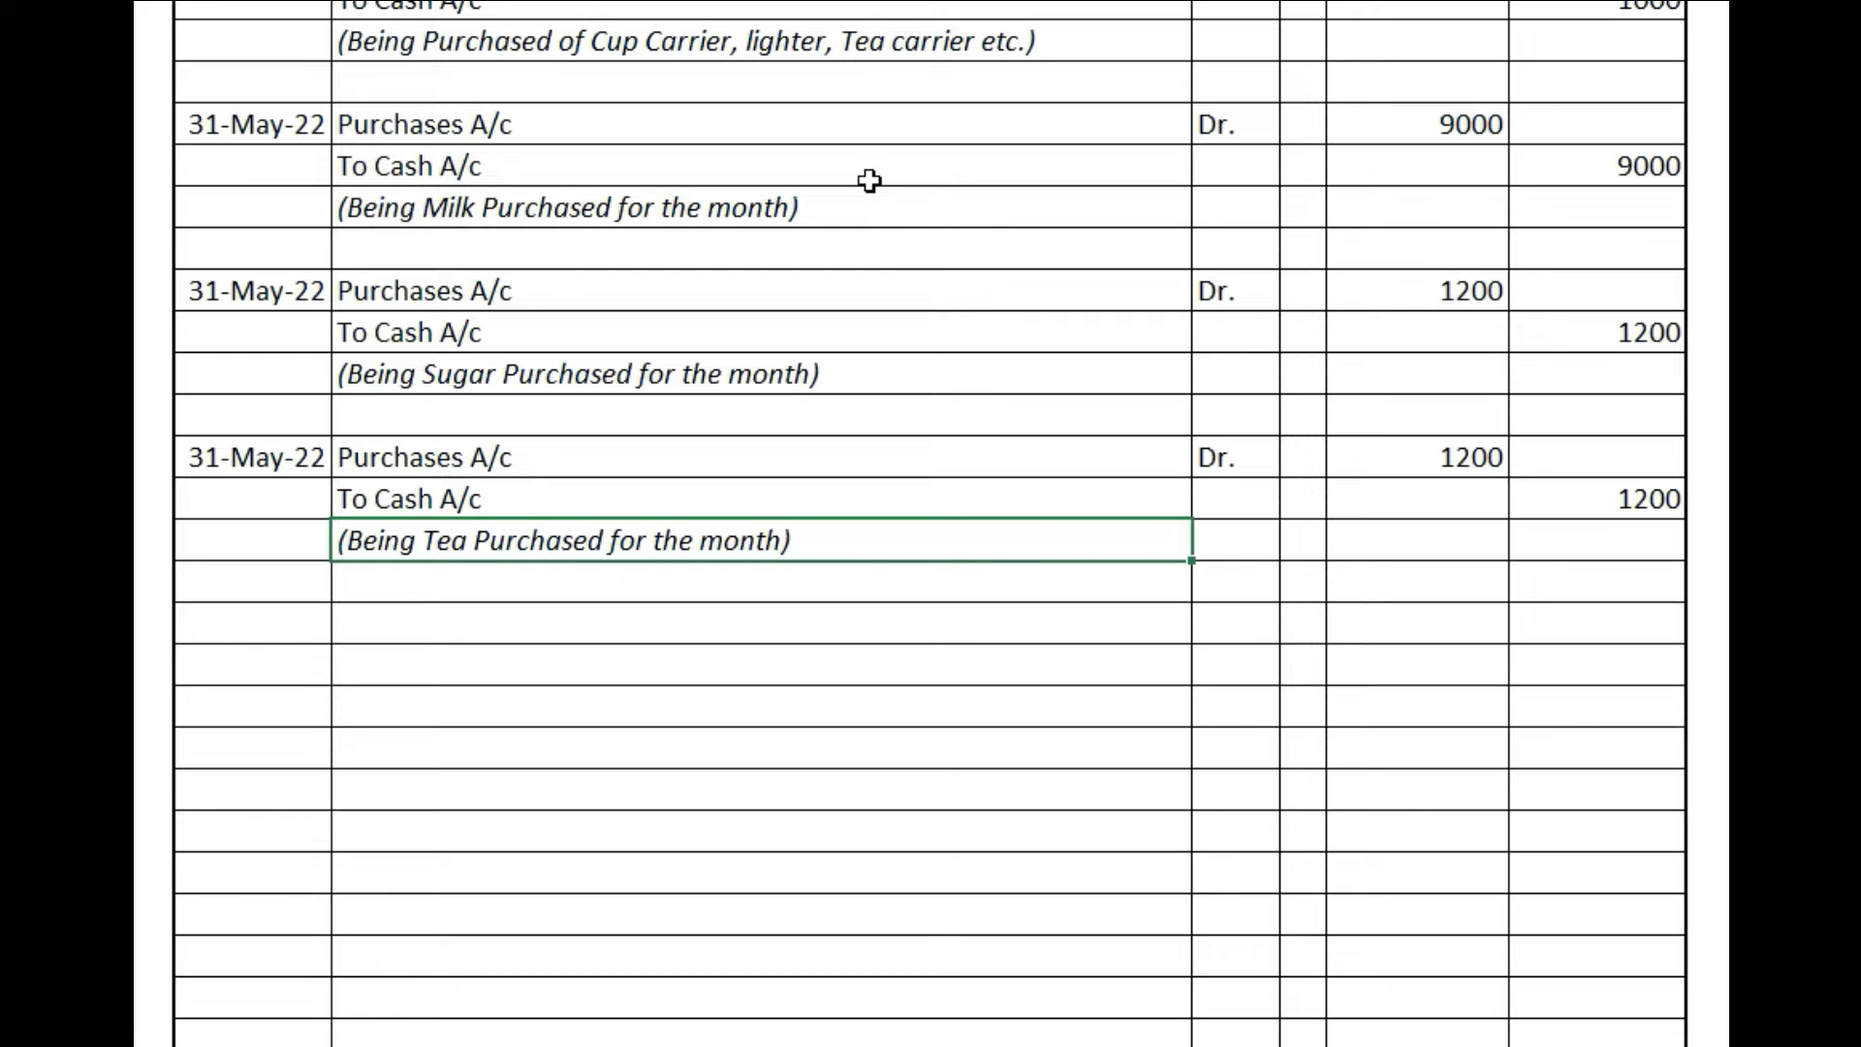
- Start a journal entry below the tea entry, dated 31-May-22, with Purchases A/c followed by To Cash A/c
key(Down)
key(Down)
key(Left)
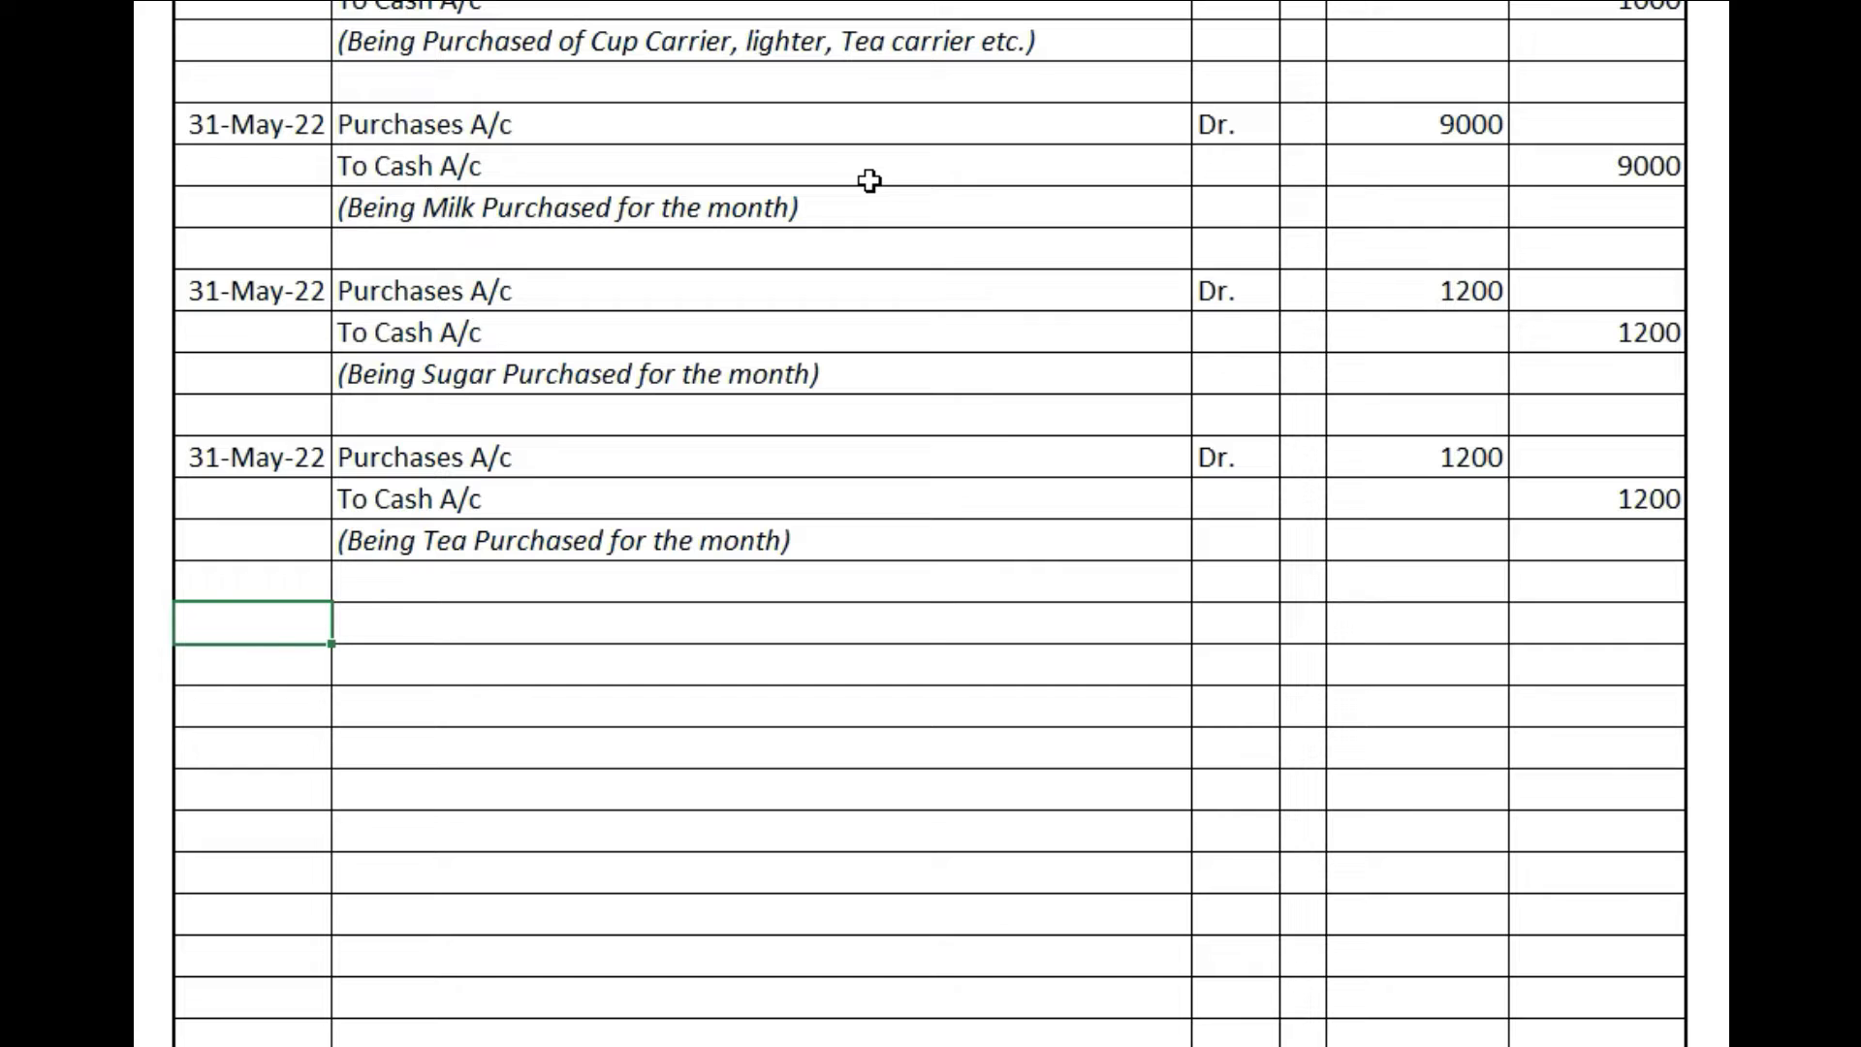
text(31-May-22)
key(Right)
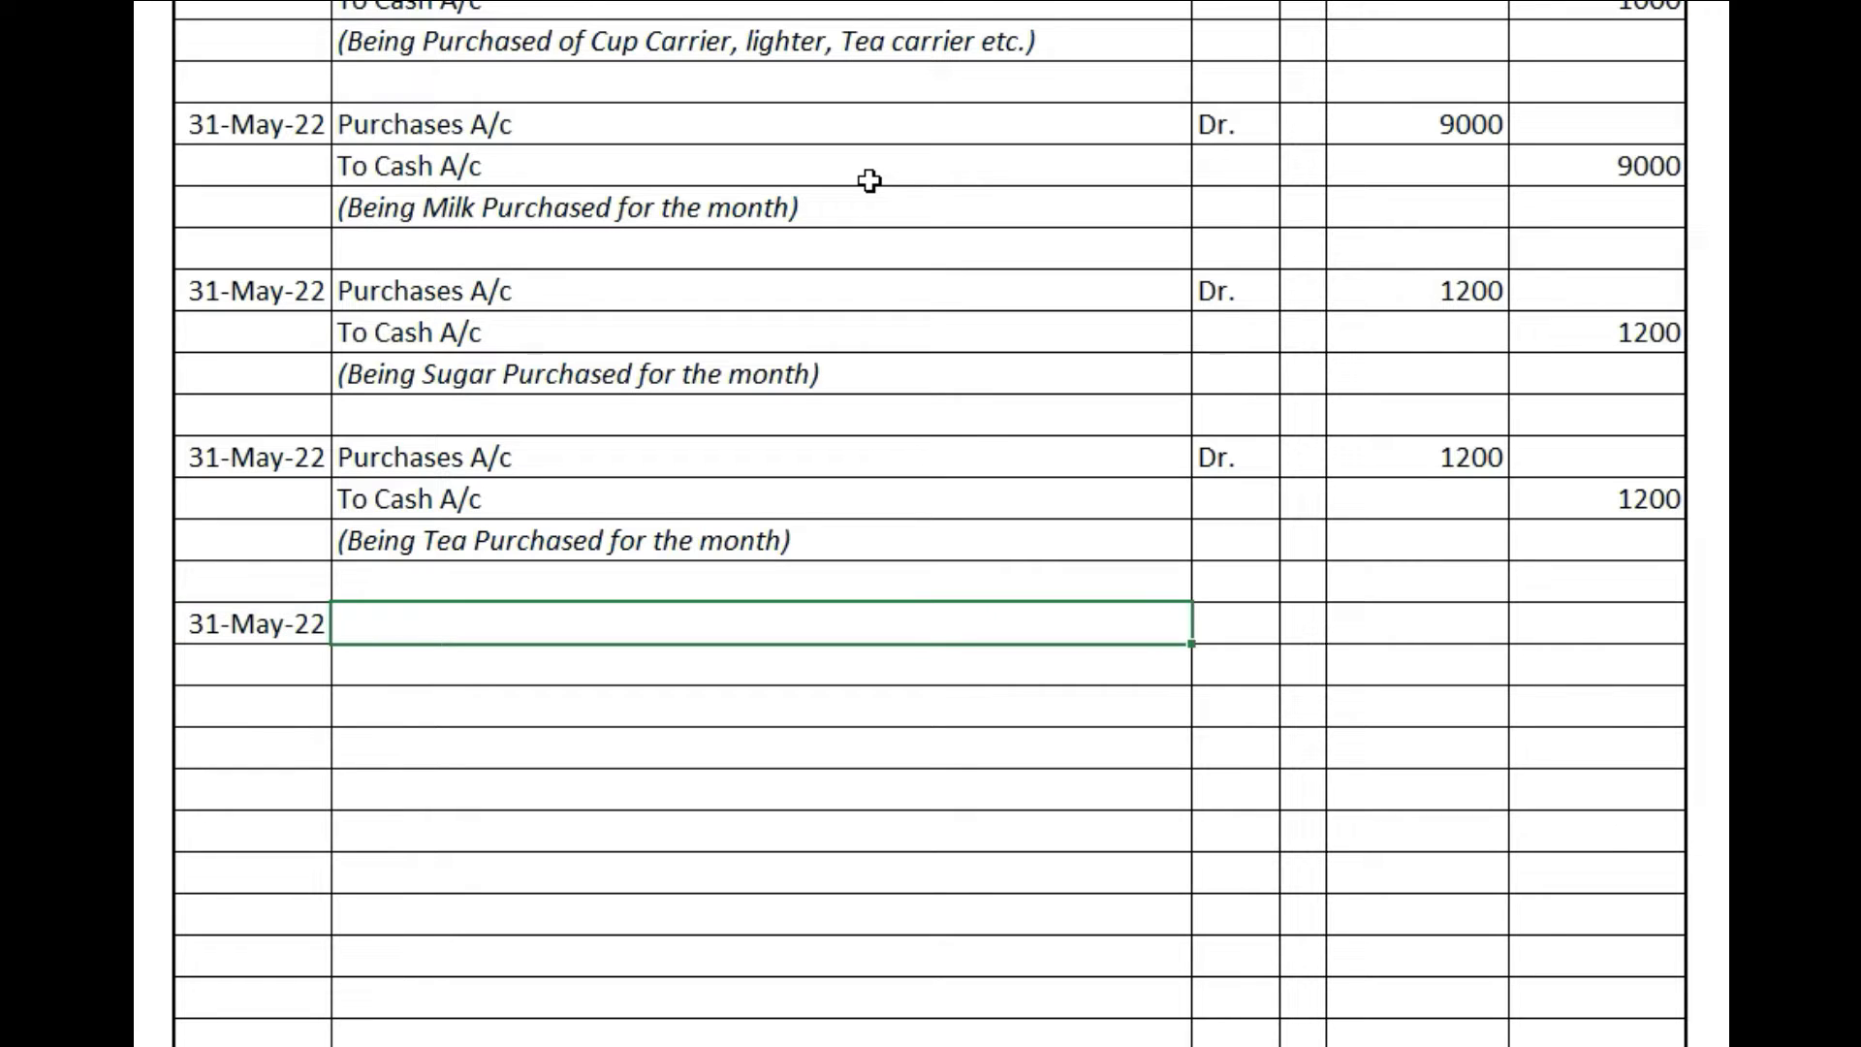
text(Purchases A/c)
key(Down)
text(To Cash A/c)
- Enter 600 as the debit for Purchases A/c and 600 as the credit for Cash A/c in the newest entry
key(Right)
key(Right)
key(Right)
key(Up)
text(600)
key(Right)
key(Down)
text(600)
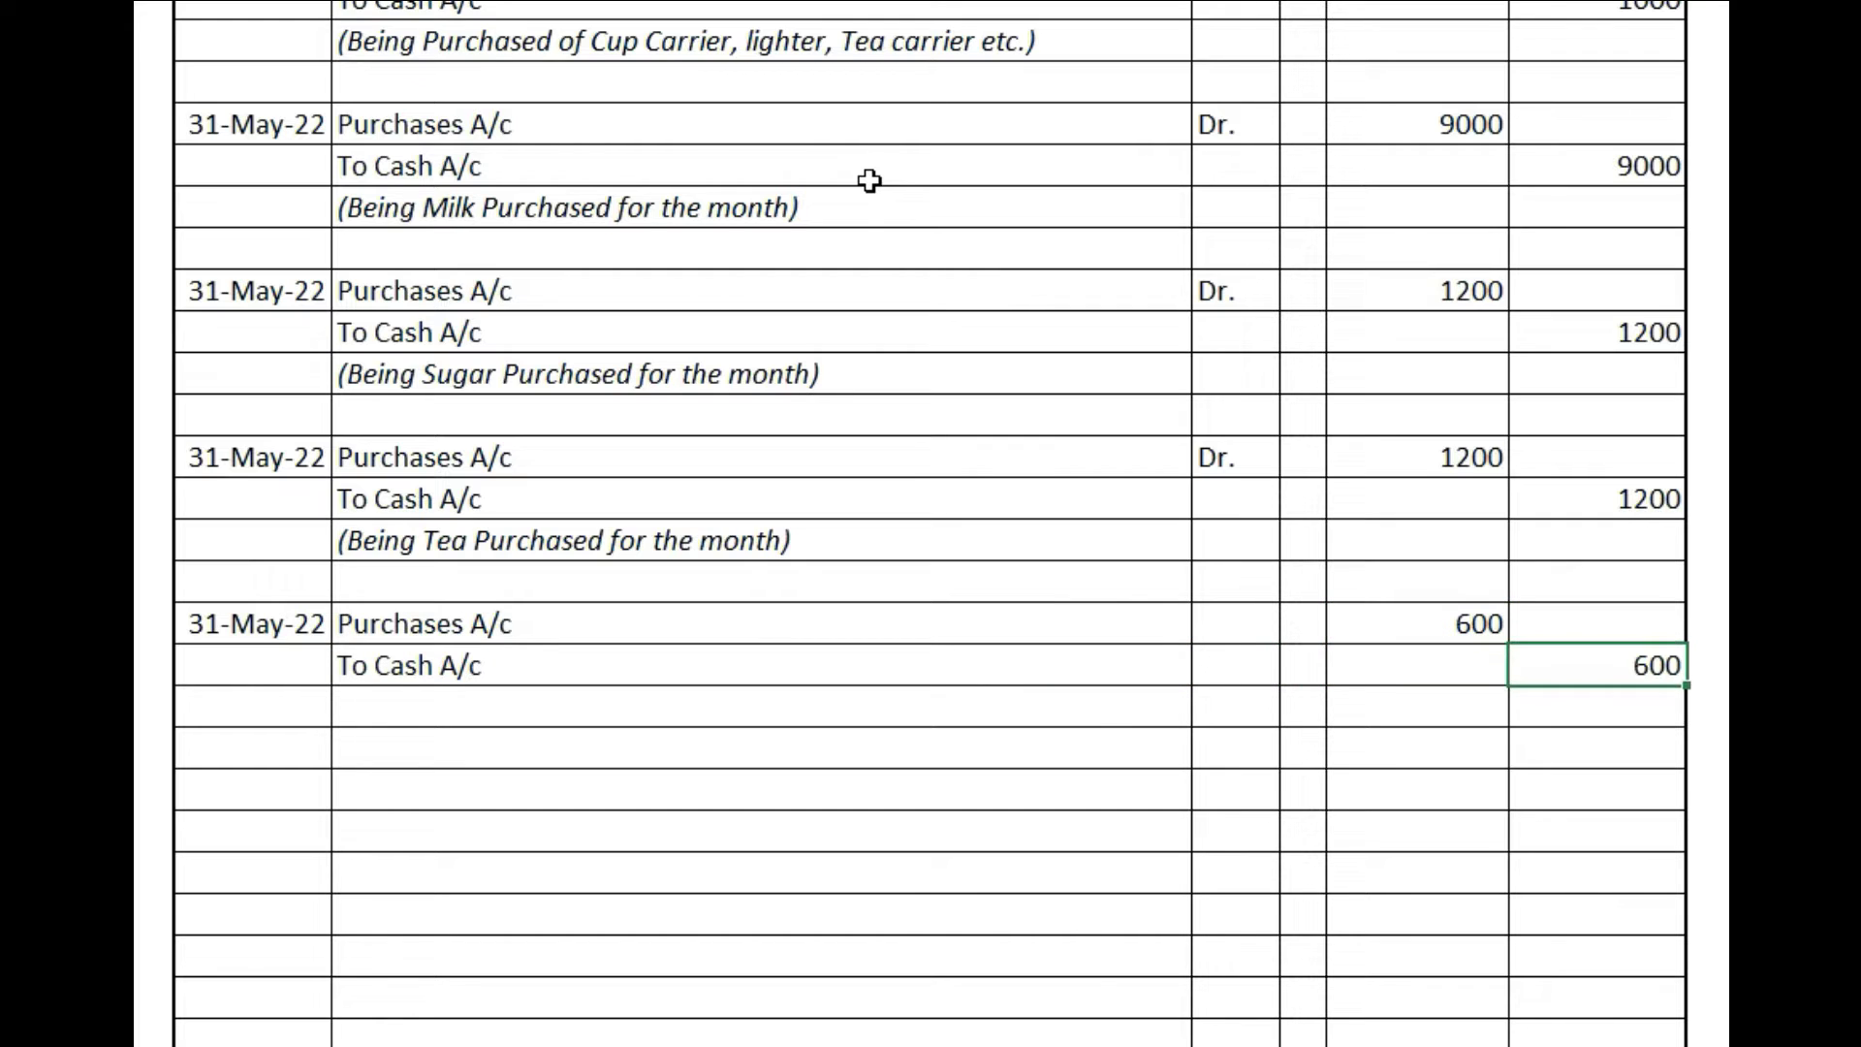
- Add the narration "(Being Condiments Purchased for the month)" under the 600 purchase entry
key(Left)
key(Left)
key(Left)
key(Left)
key(Down)
text((Being Condiments Purchased for the month))
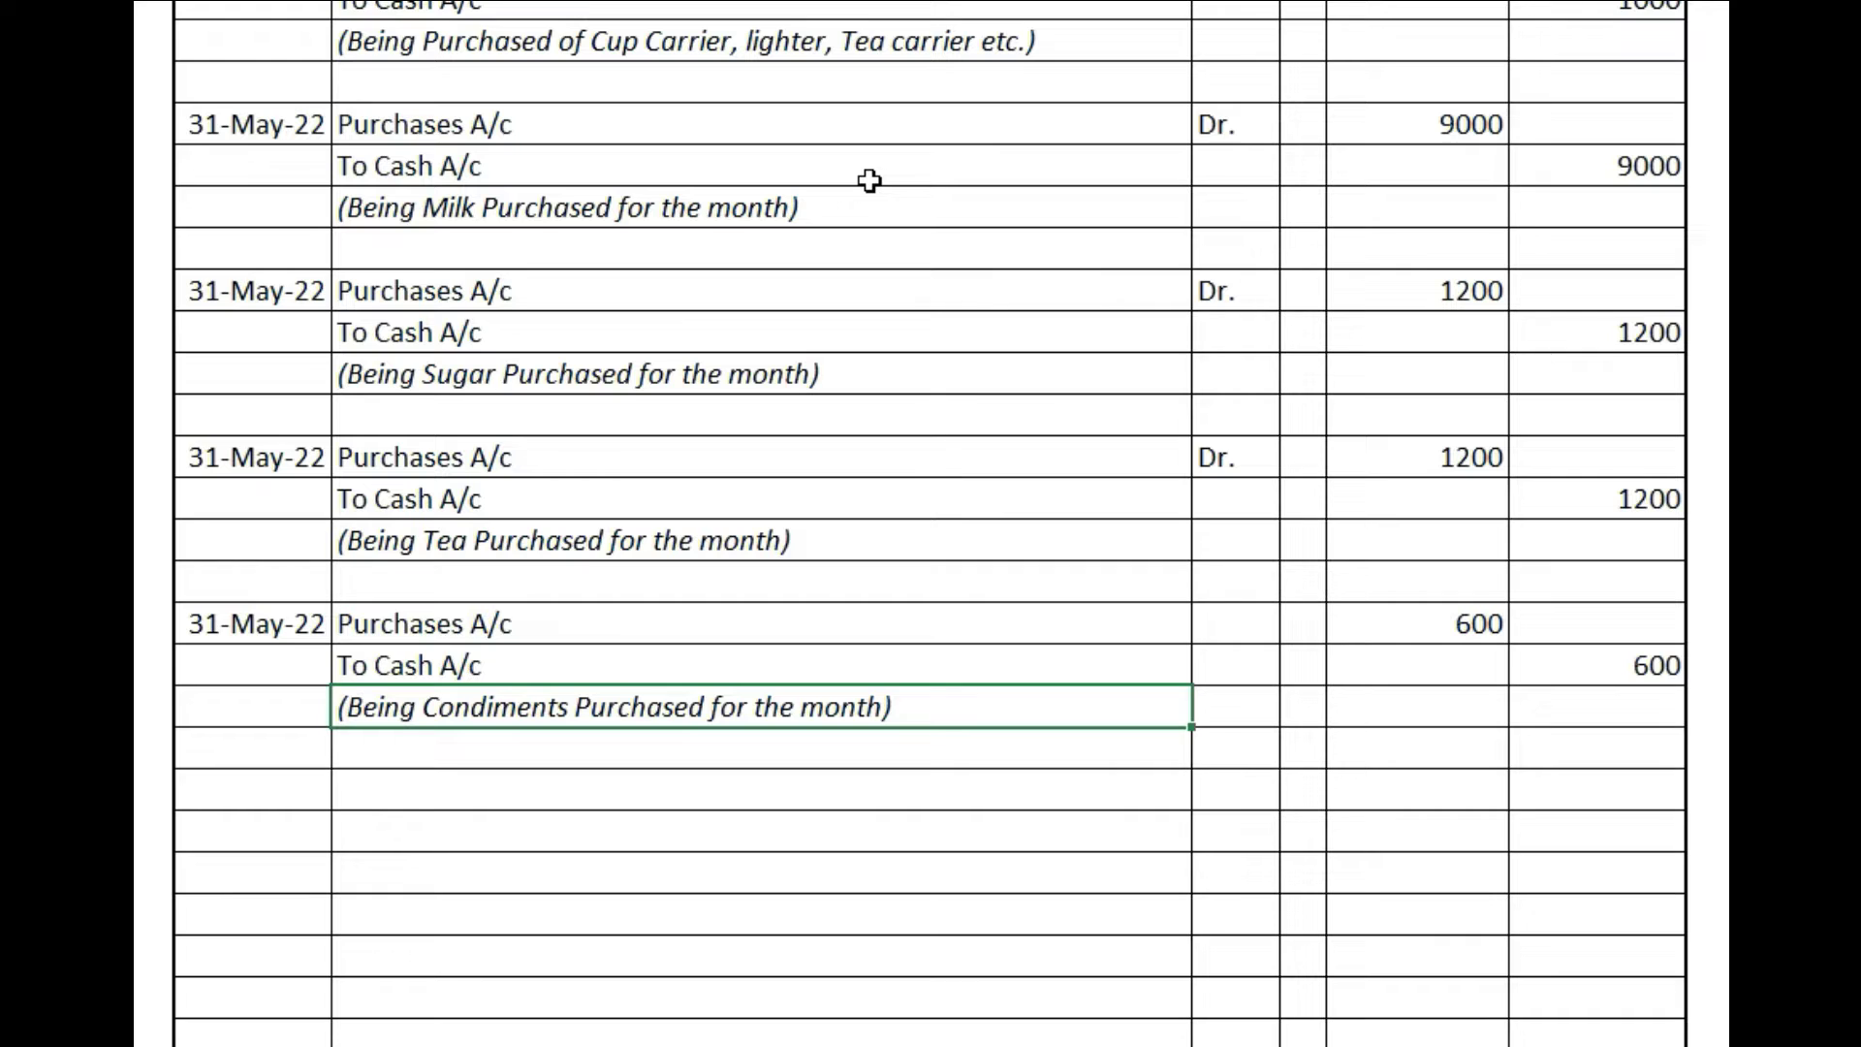
- Start a journal entry below the condiments entry, dated 31-May-22, with Cash A/c followed by To Sales A/c
key(Down)
key(Down)
key(Left)
text(31-May-22)
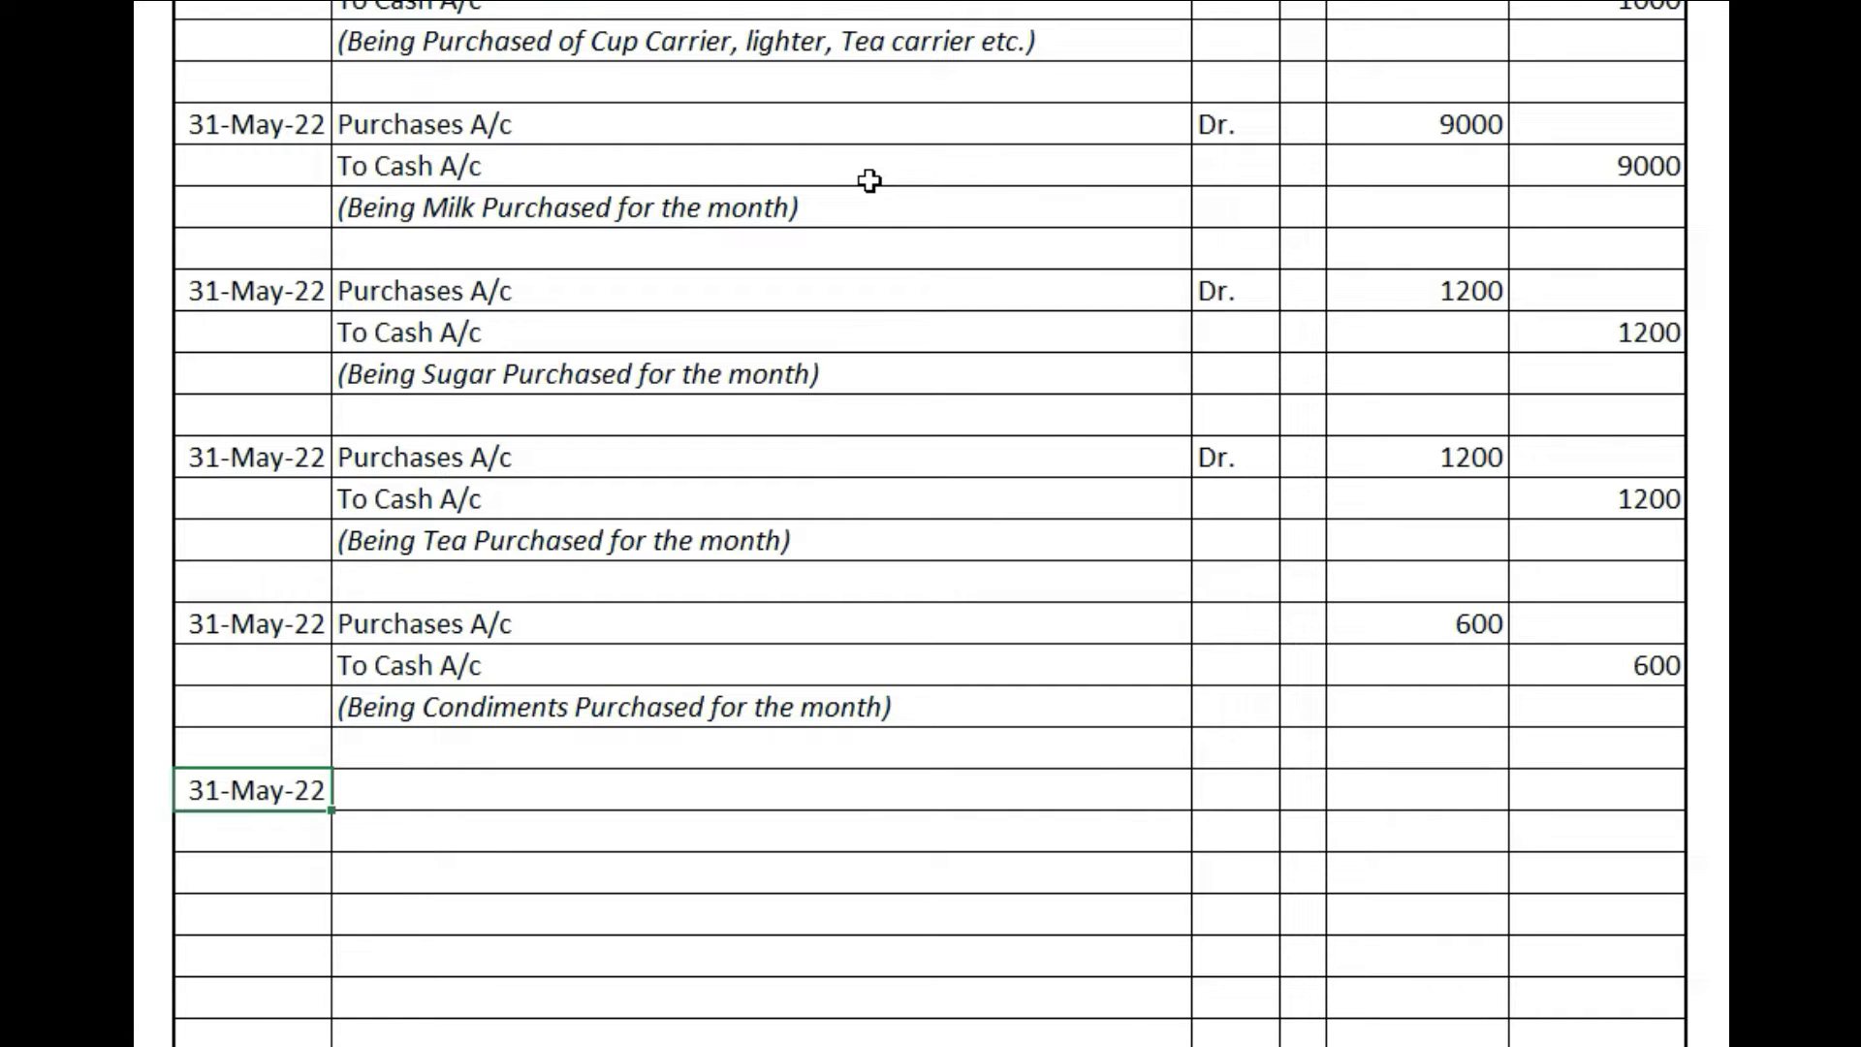
key(Right)
text(Cash A/c)
key(Return)
text(To Sales A/c)
- Enter 37500 as the debit for Cash A/c and 37500 as the credit for Sales A/c
key(Right)
key(Right)
key(Right)
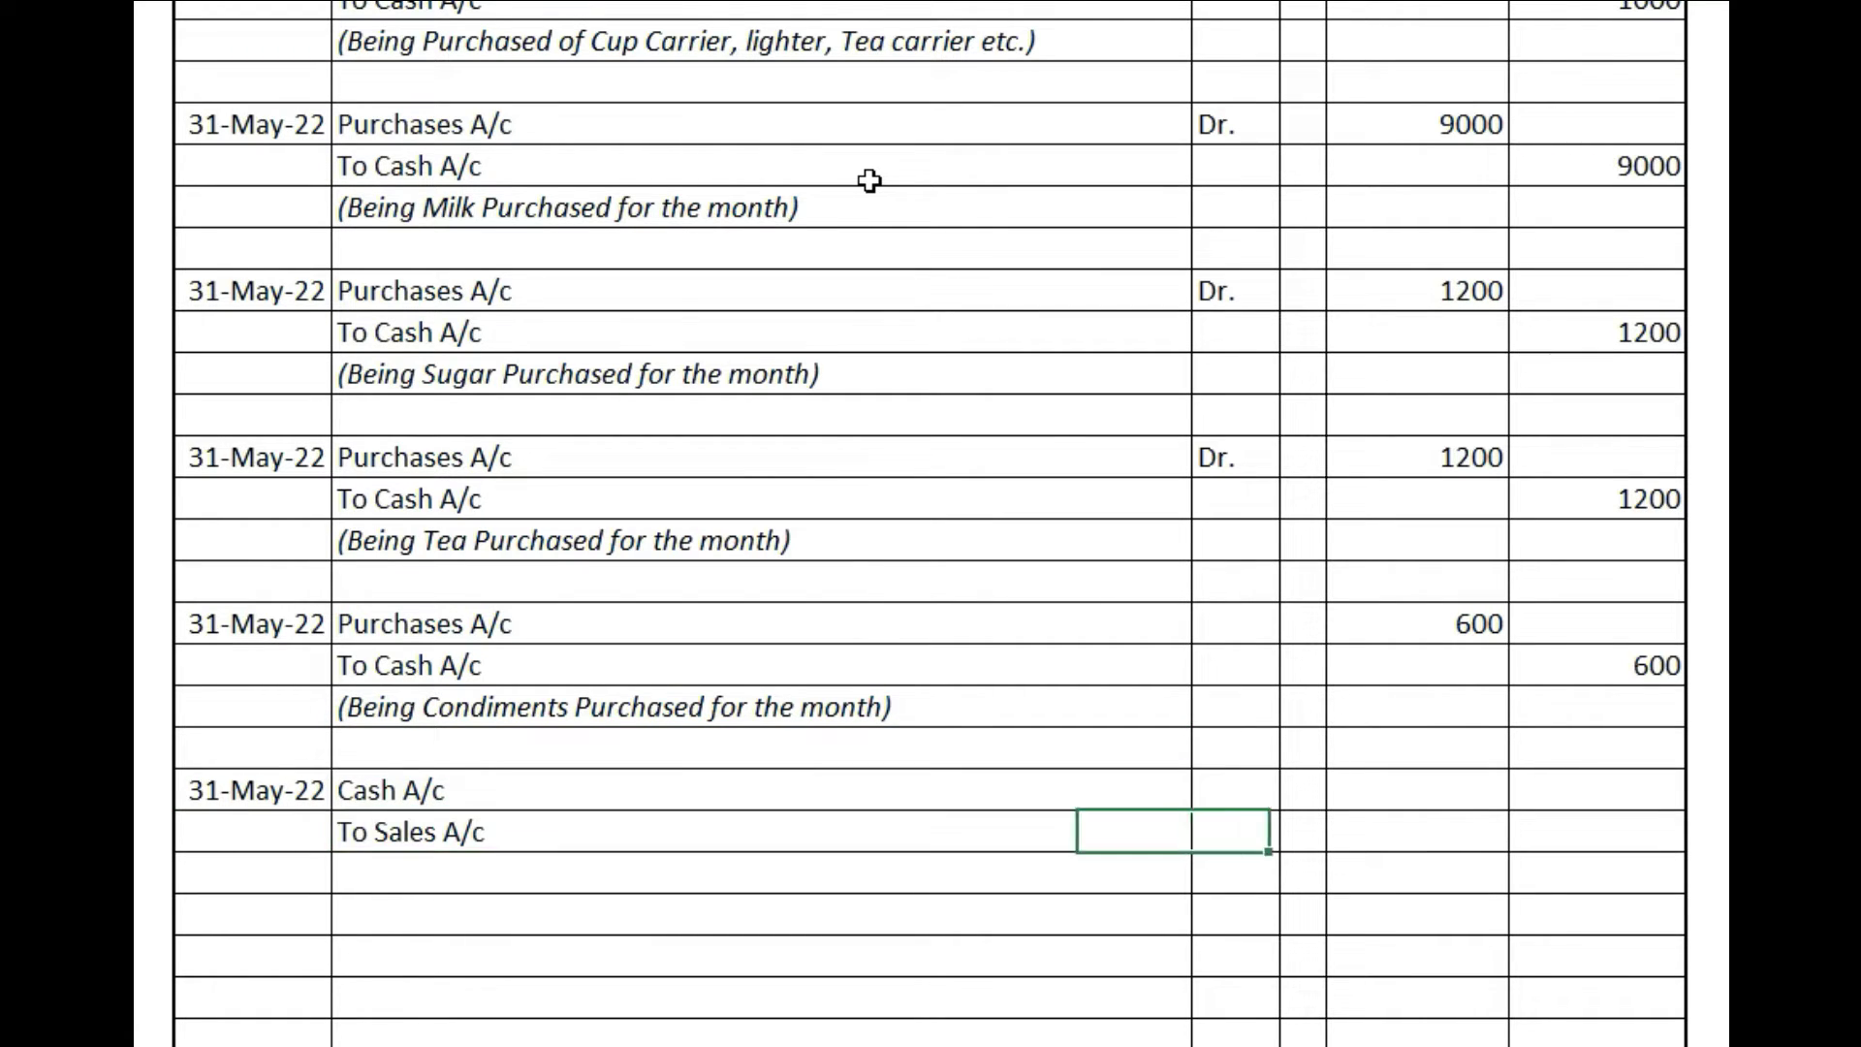
key(Up)
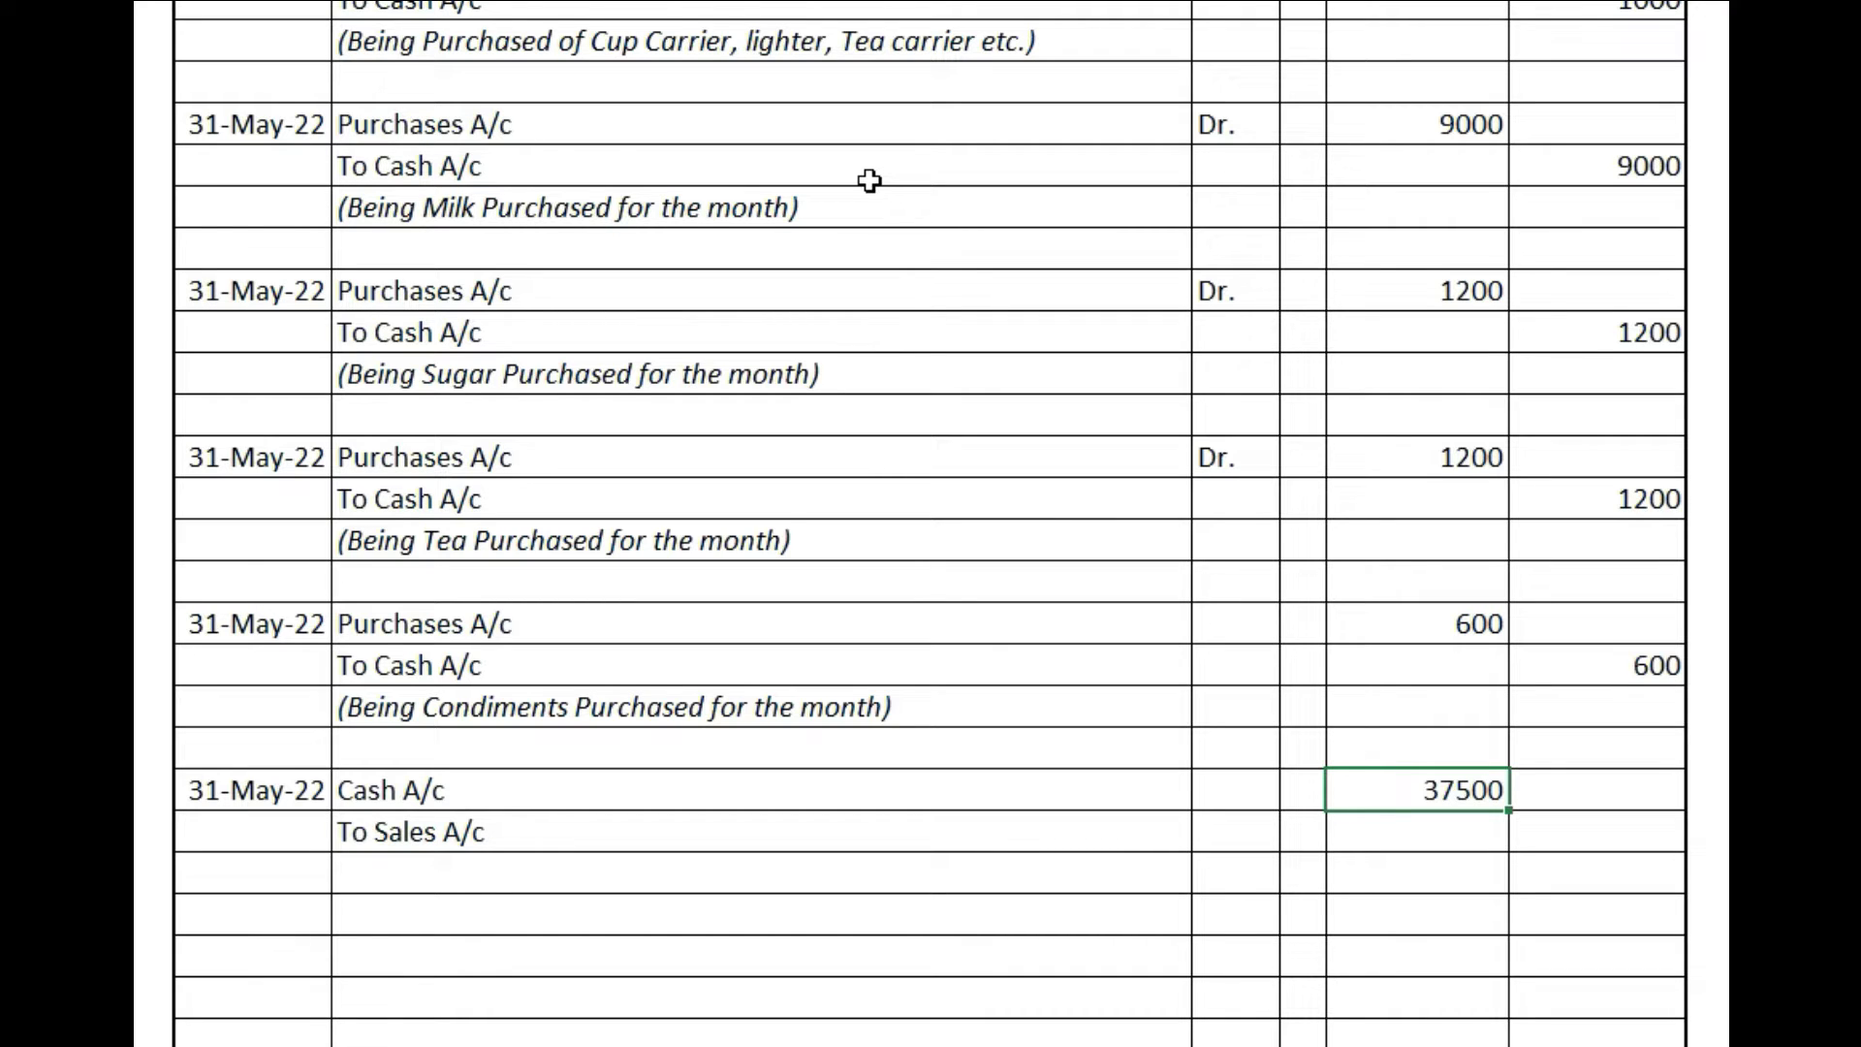
key(Right)
key(Down)
text(37500)
- Add the narration "(Being sales made during the month)" under the sales entry
key(Left)
key(Left)
key(Left)
key(Left)
key(Down)
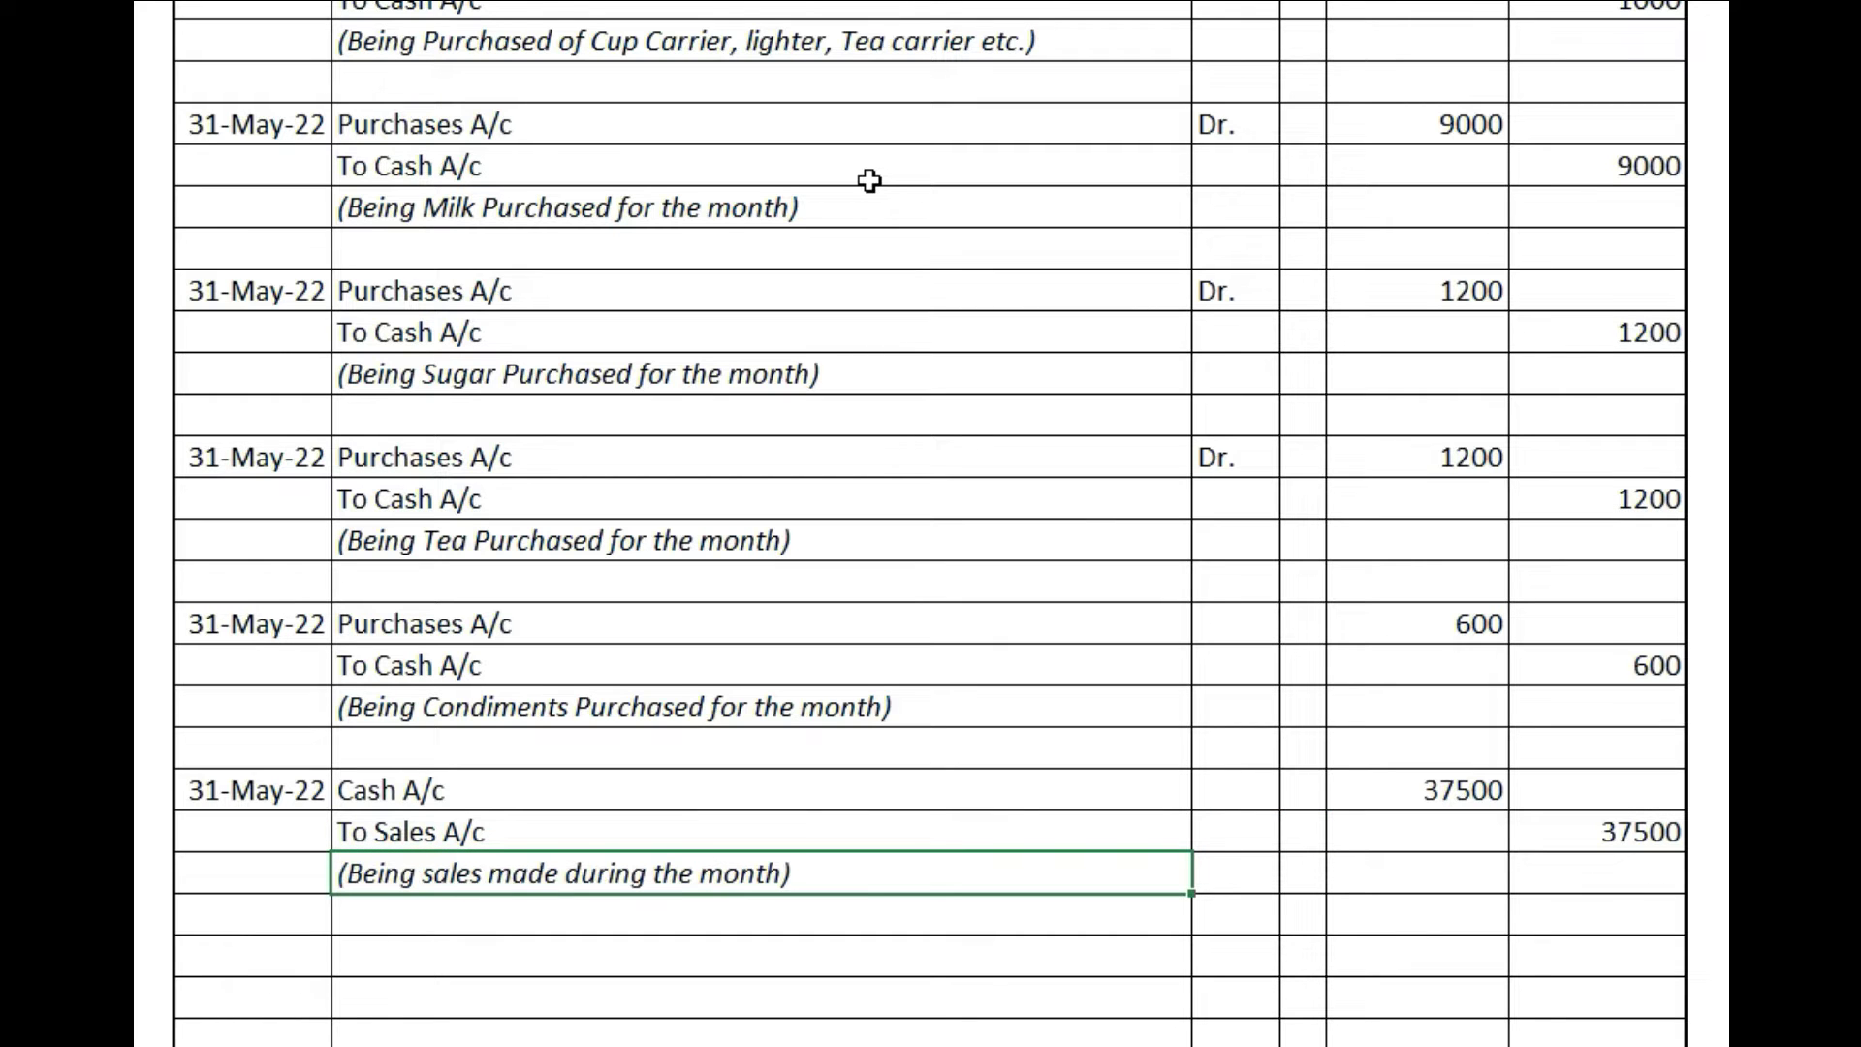
- Start a journal entry below the sales entry, dated 31-May-22, with Salaries A/c as the debit account
key(Down)
key(Down)
key(Down)
key(Down)
scroll(869, 181, down, 2)
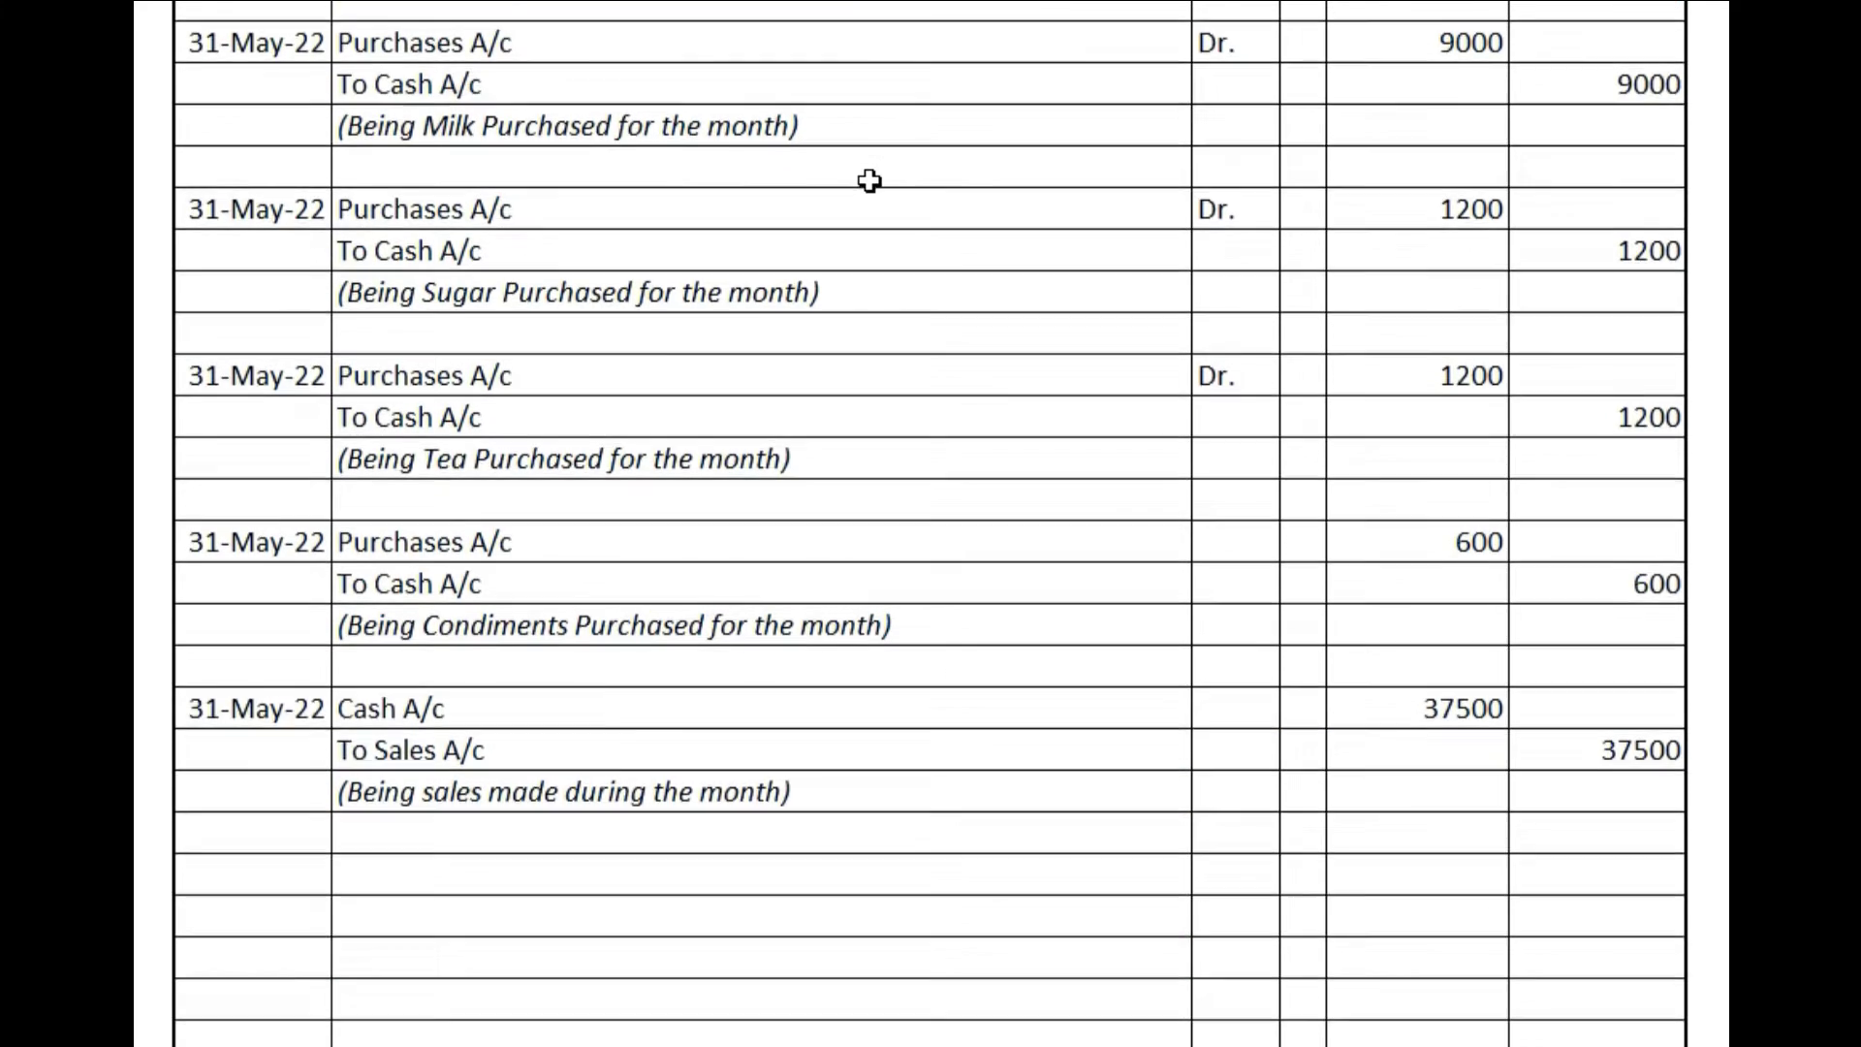
scroll(869, 181, down, 1)
key(Up)
key(Up)
key(Up)
key(Up)
key(Up)
key(Up)
key(Up)
key(Up)
key(Up)
key(Up)
key(Up)
key(Left)
key(Down)
key(Down)
text(31-May-22)
key(Right)
text(Salaries A/c)
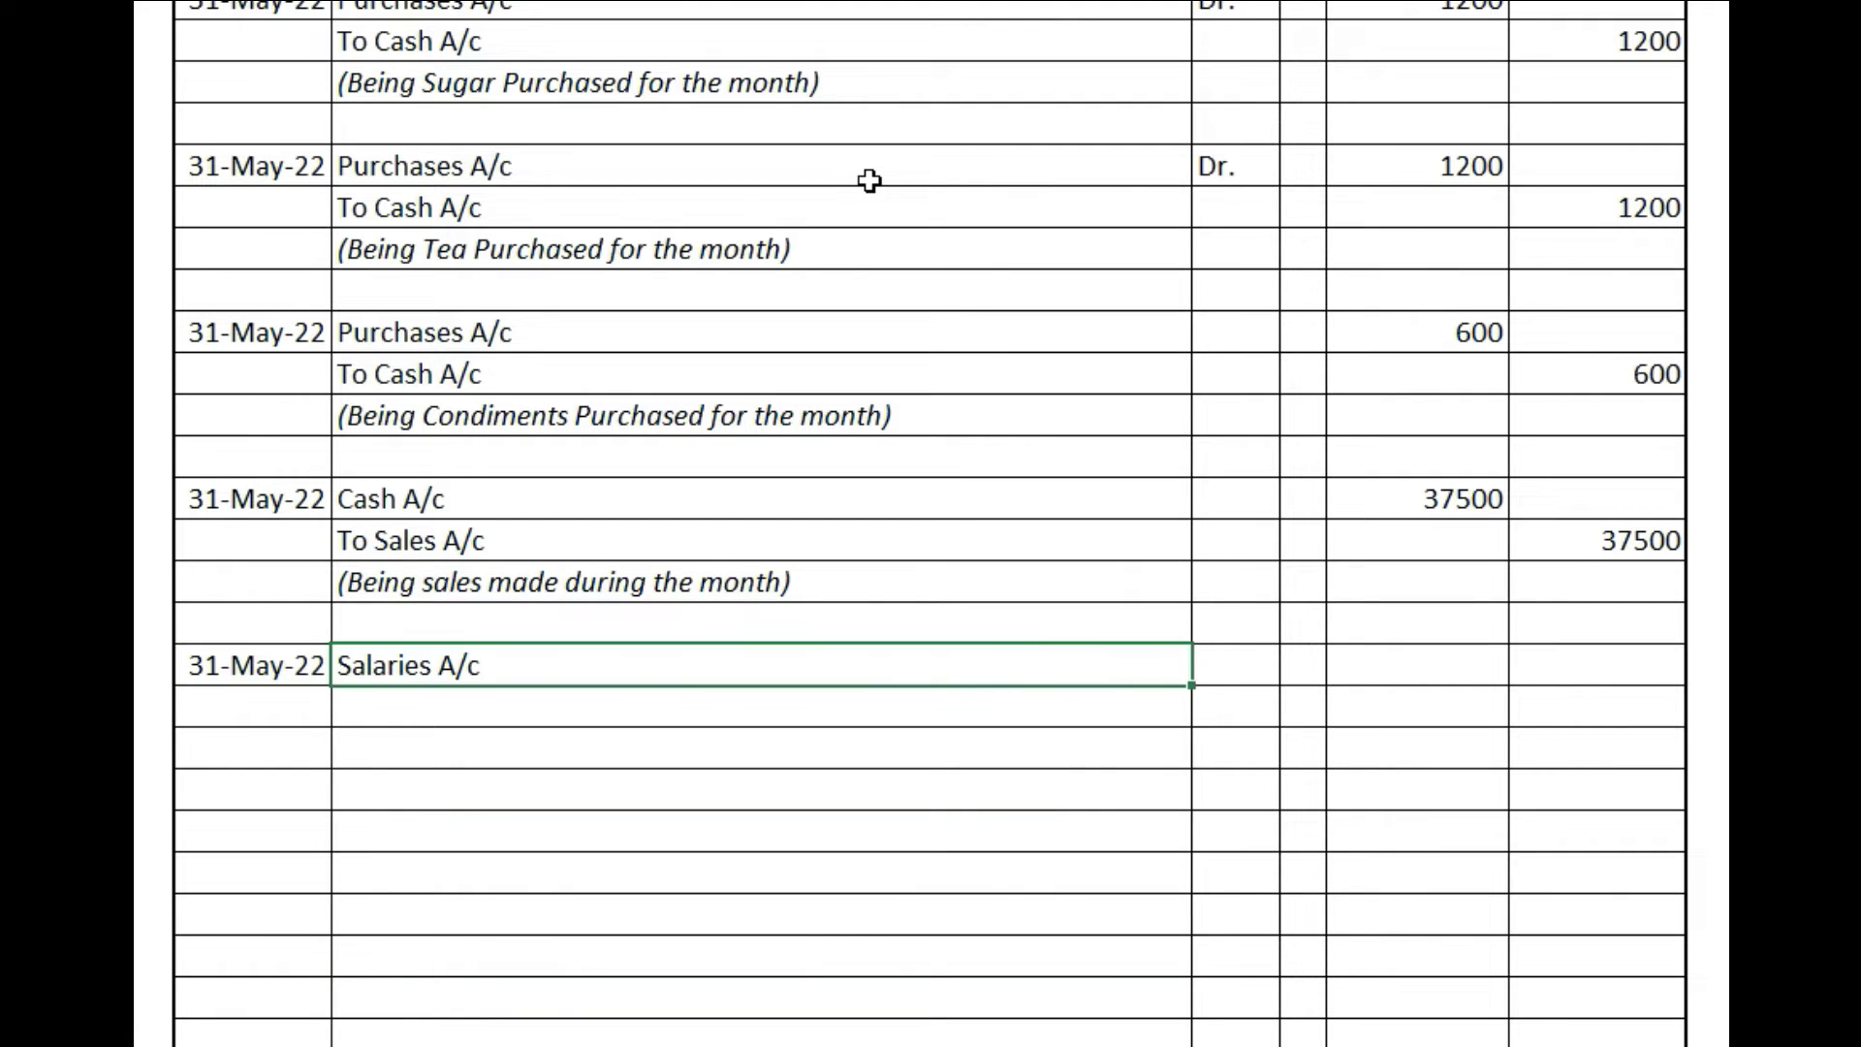
- Enter 9000 as the debit for Salaries A/c and 9000 as the credit on the line below
key(Right)
key(Right)
key(Right)
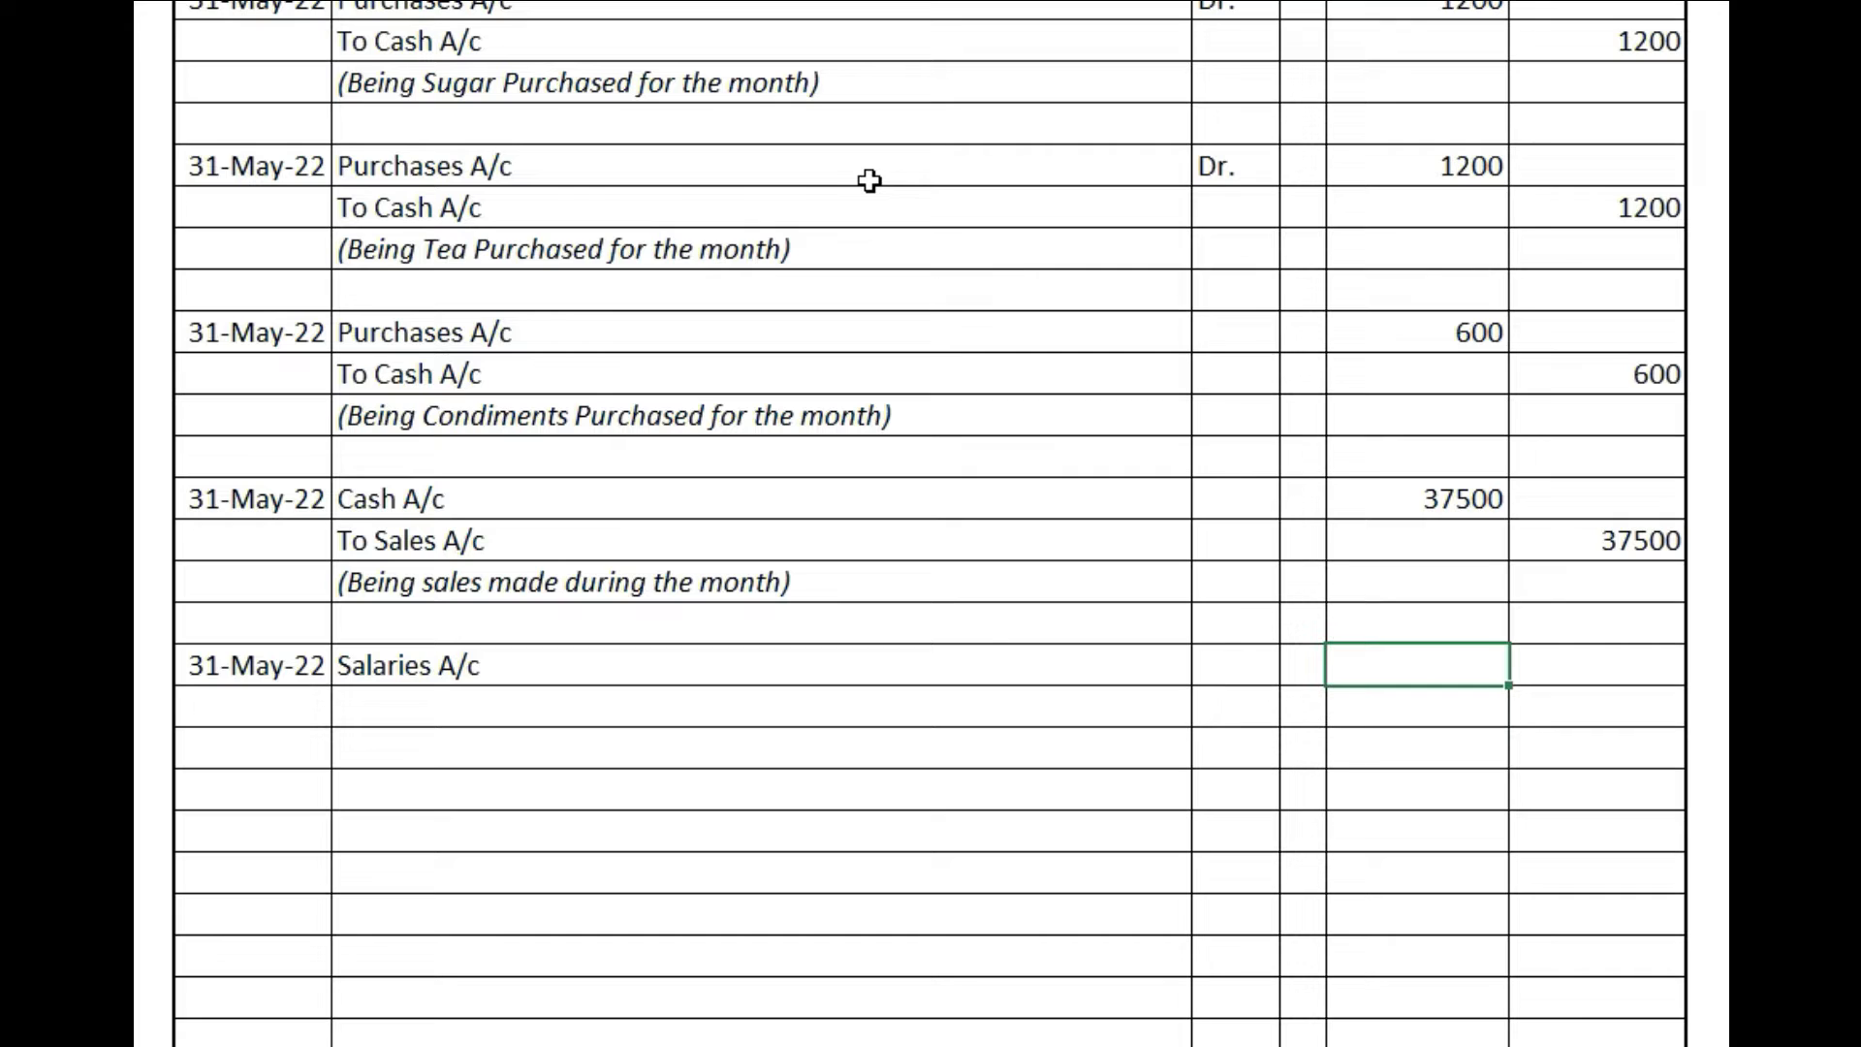
text(9000)
key(Down)
key(Right)
text(9000)
- Complete the salaries entry with To Cash A/c and the narration "(Being Salary paid for the month )"
key(Left)
key(Left)
key(Left)
key(Left)
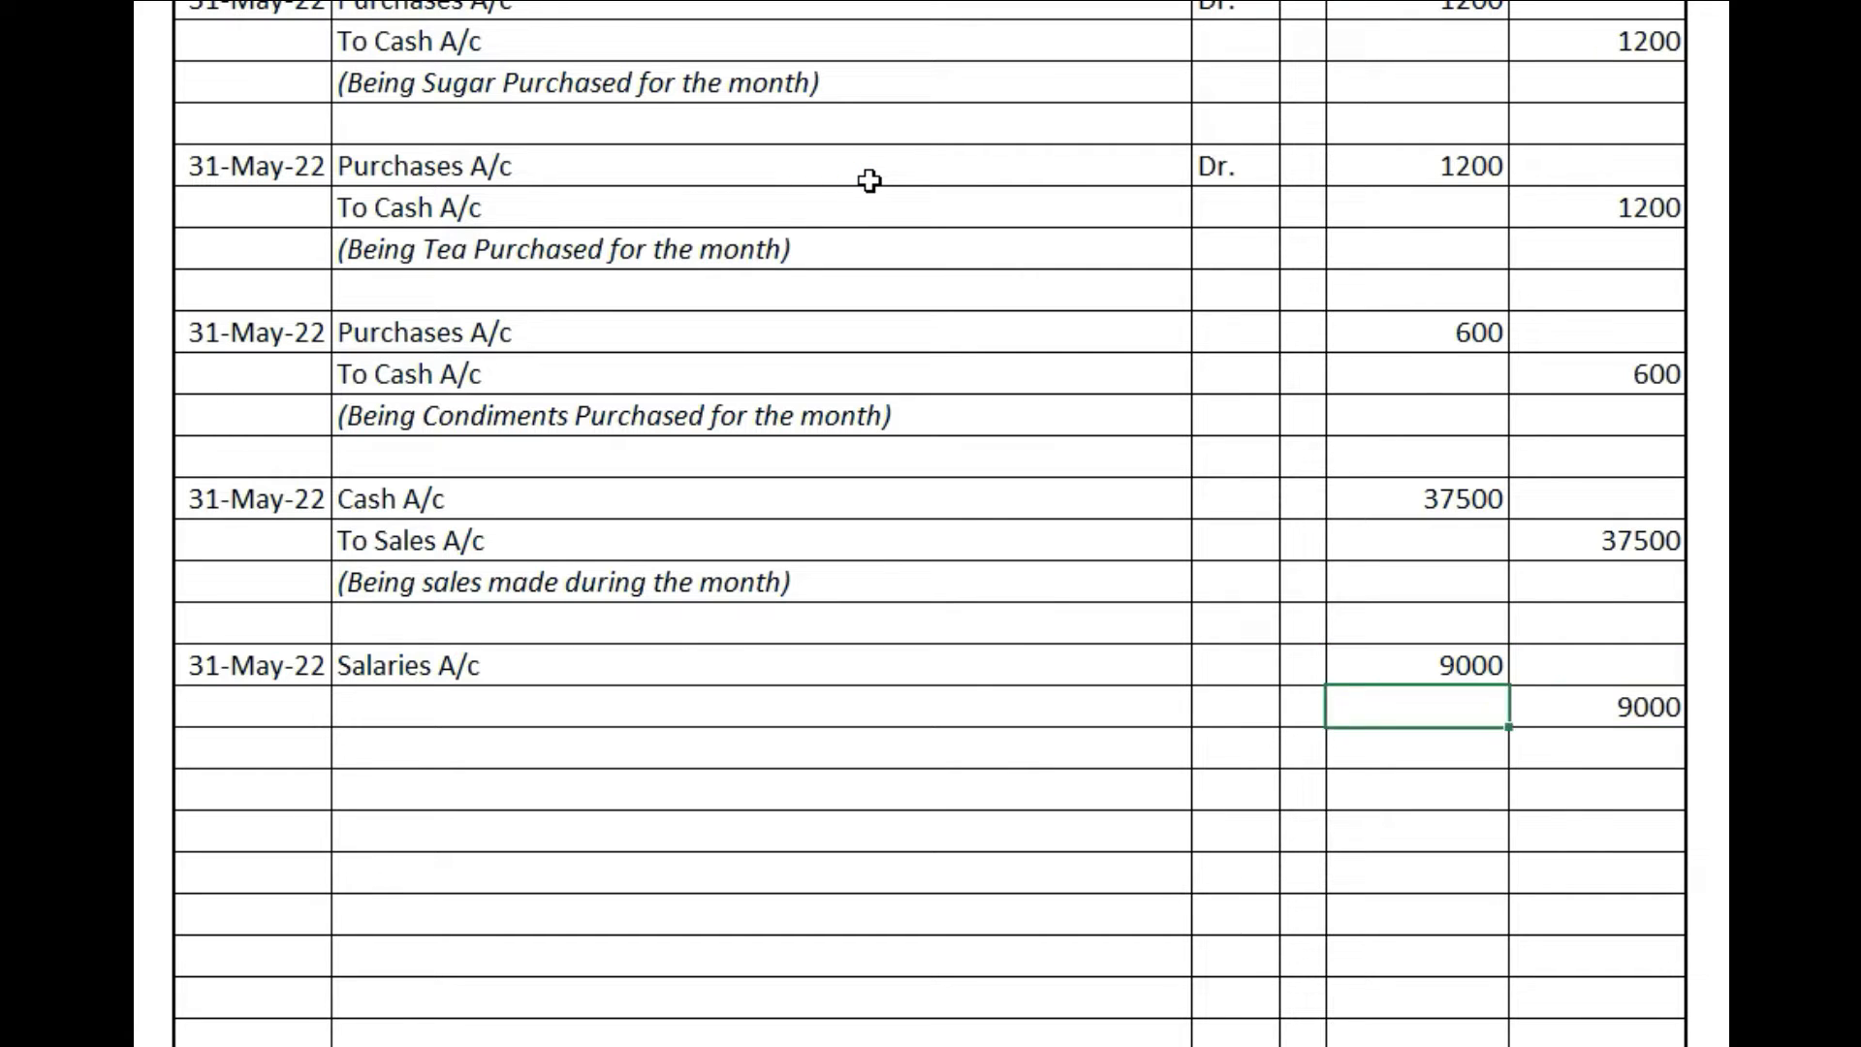
text(To Cash A/c)
key(Return)
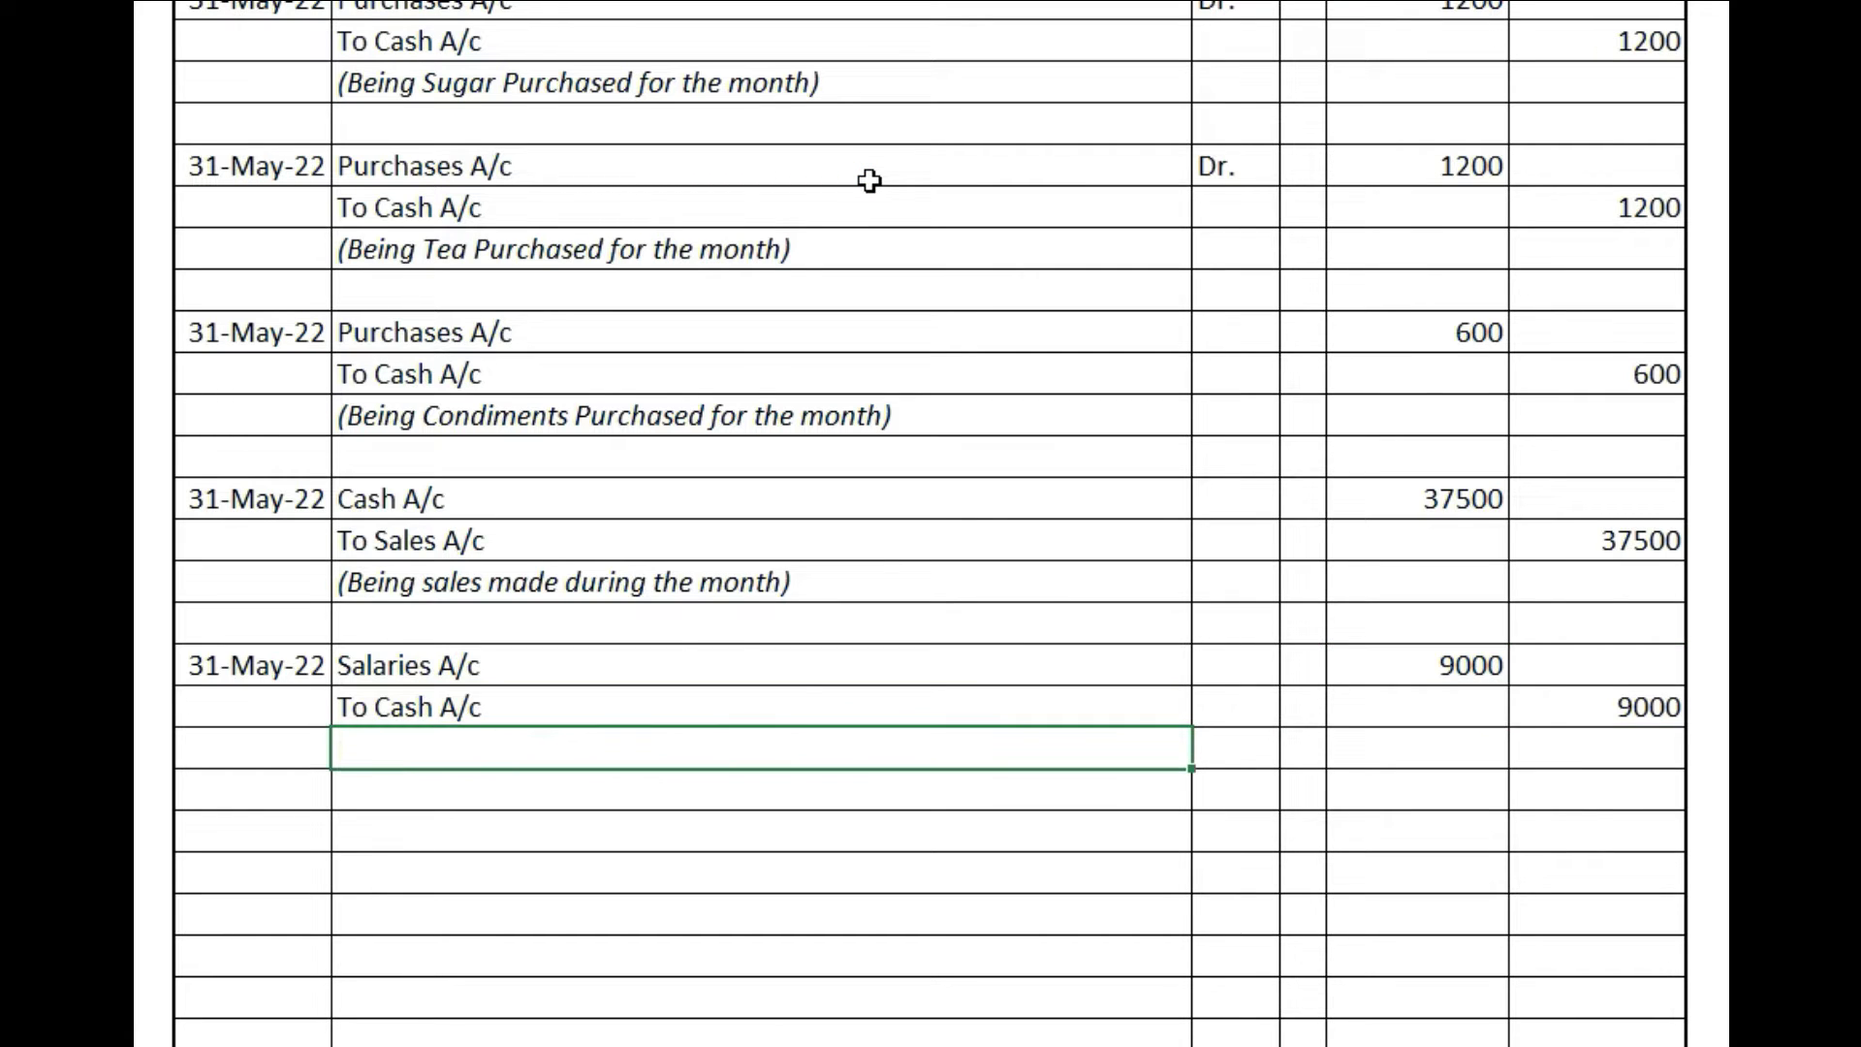
text((Being Salary paid for the month ))
- Add a 31-May-22 entry with Staff Welfare A/c, To Cash A/c and the narration "(Being General expenses of tea water etc. during the month )"
key(Down)
key(Down)
key(Left)
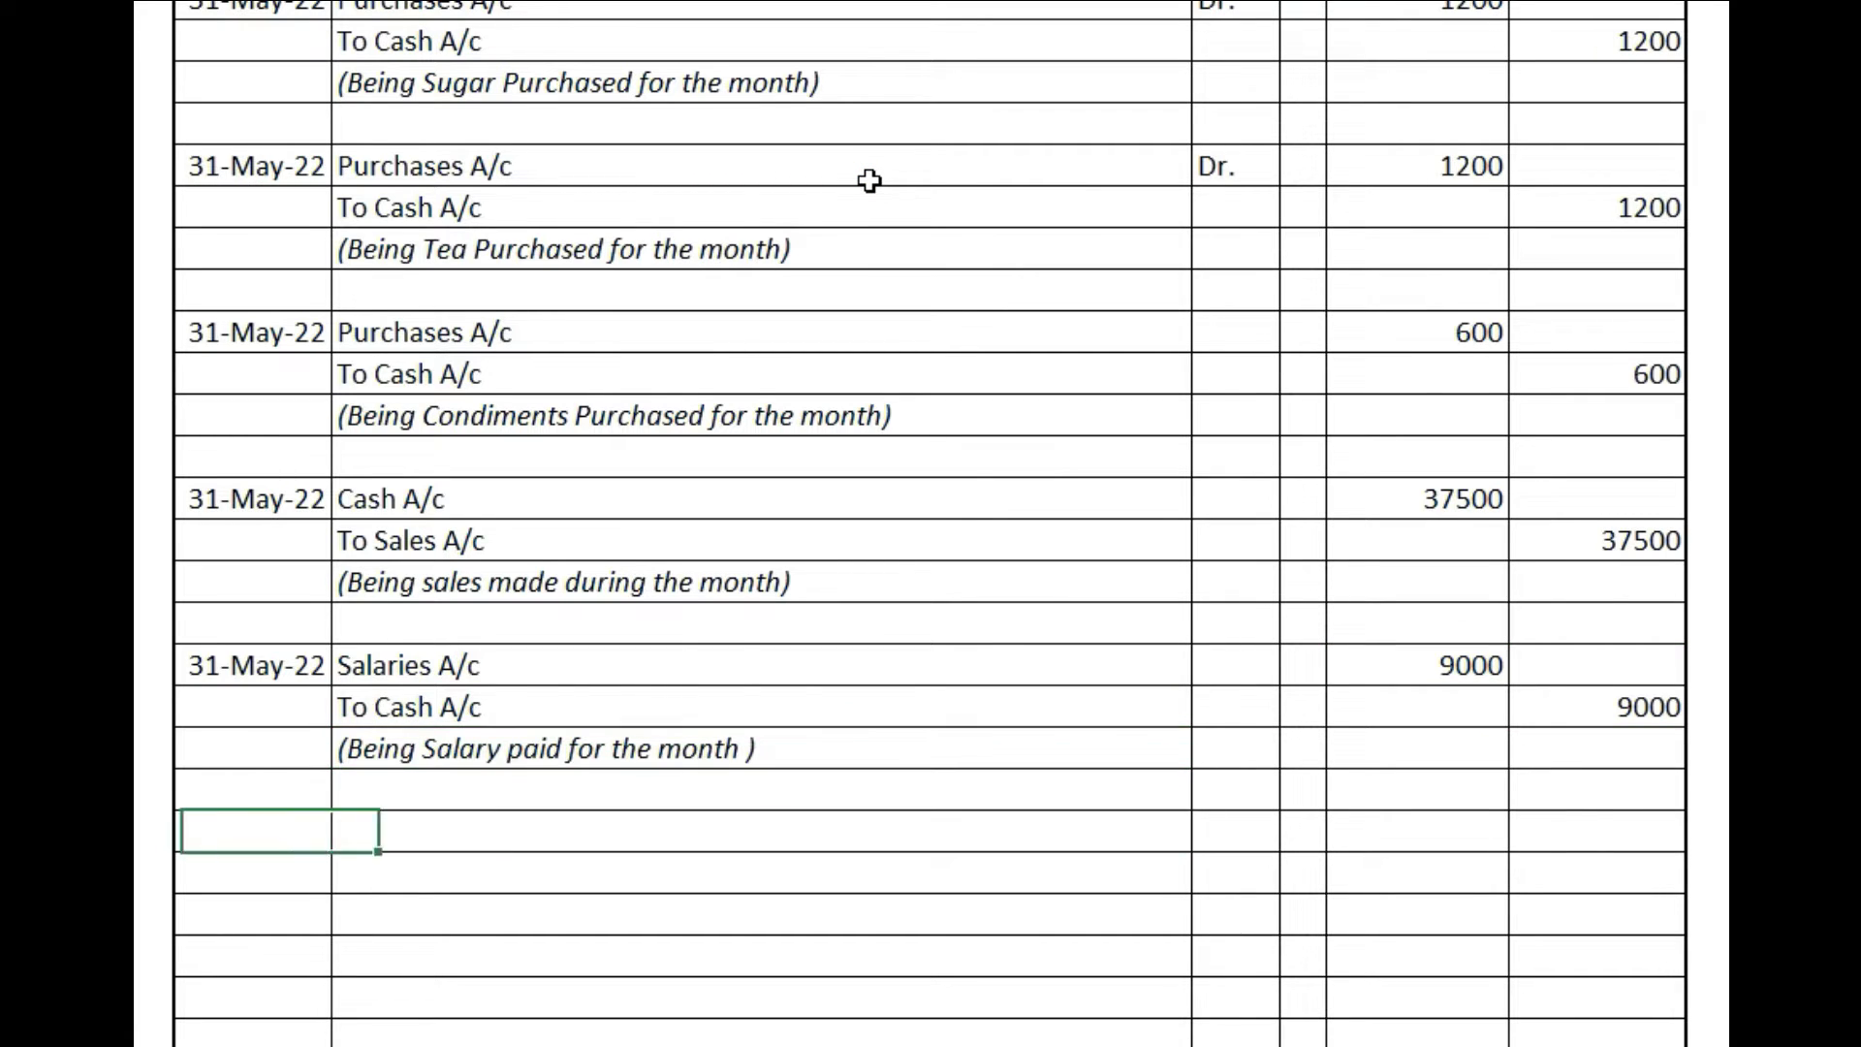
text(31-May-22)
key(Right)
text(Staff Welfare A/c)
key(Return)
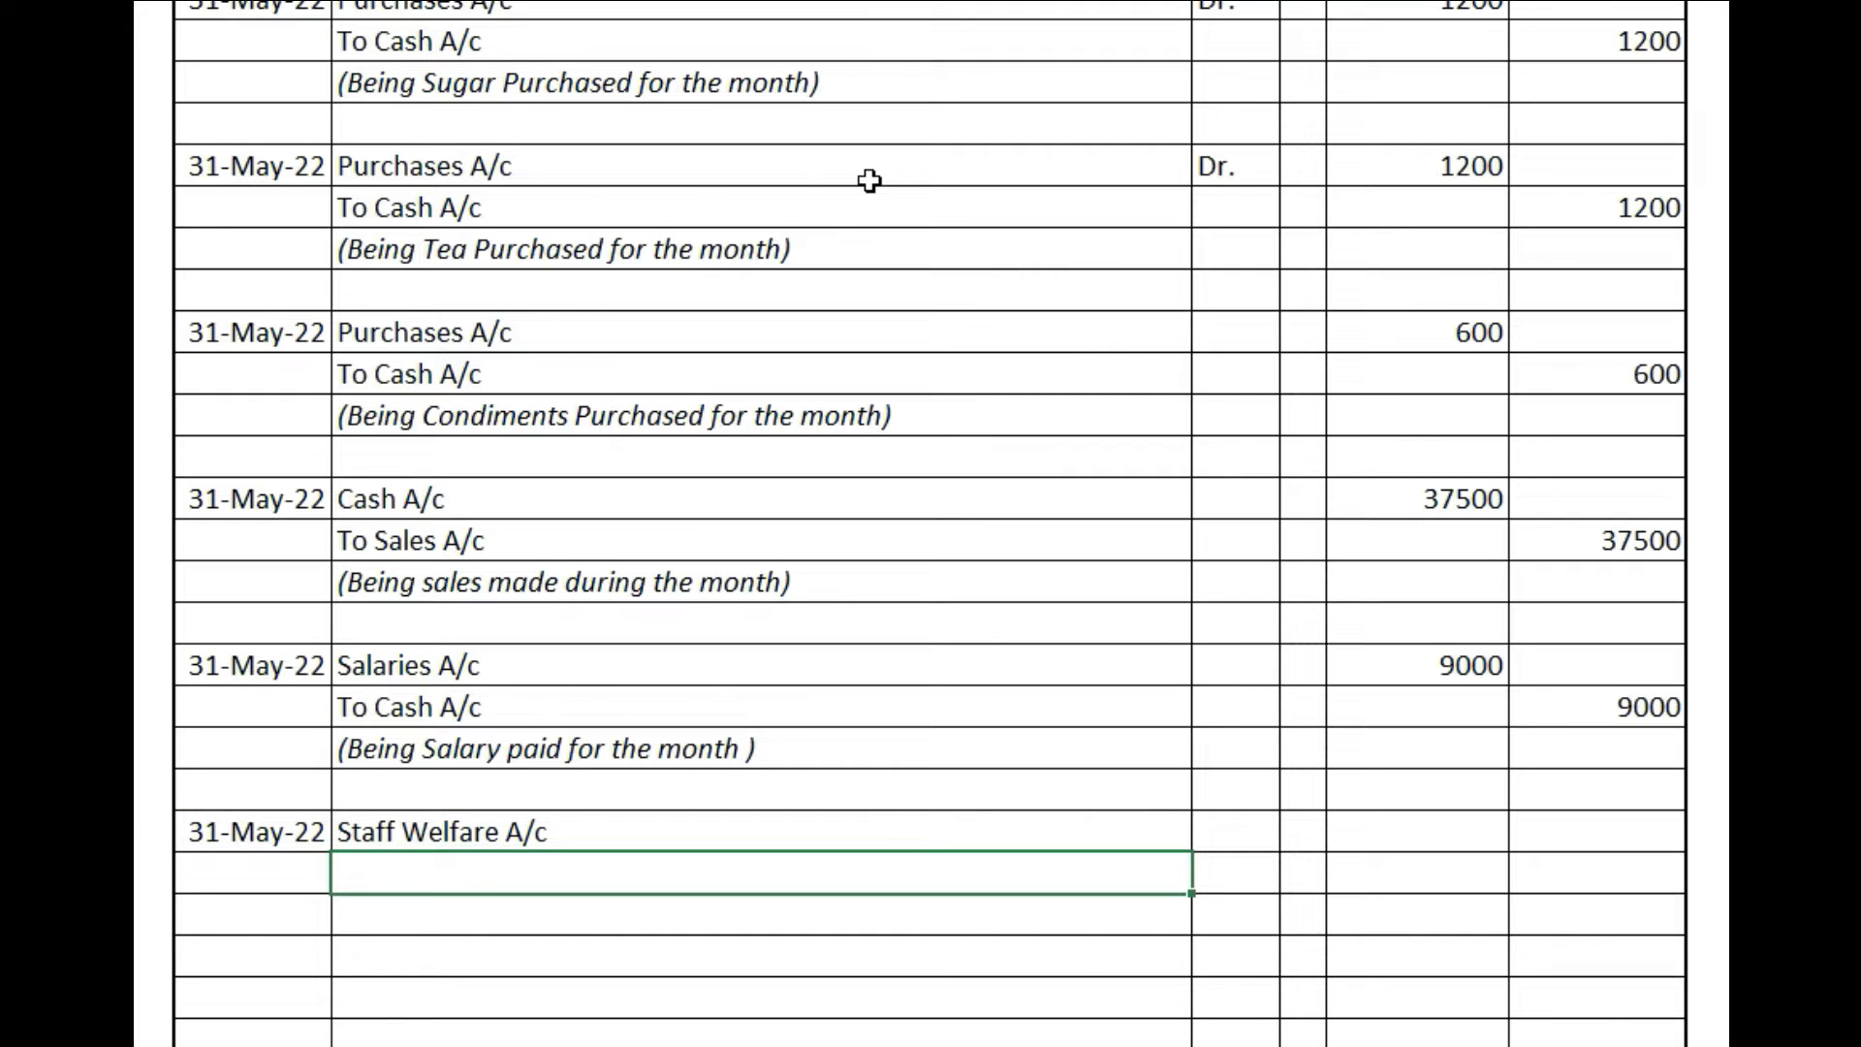
text(To Cash A/c)
key(Return)
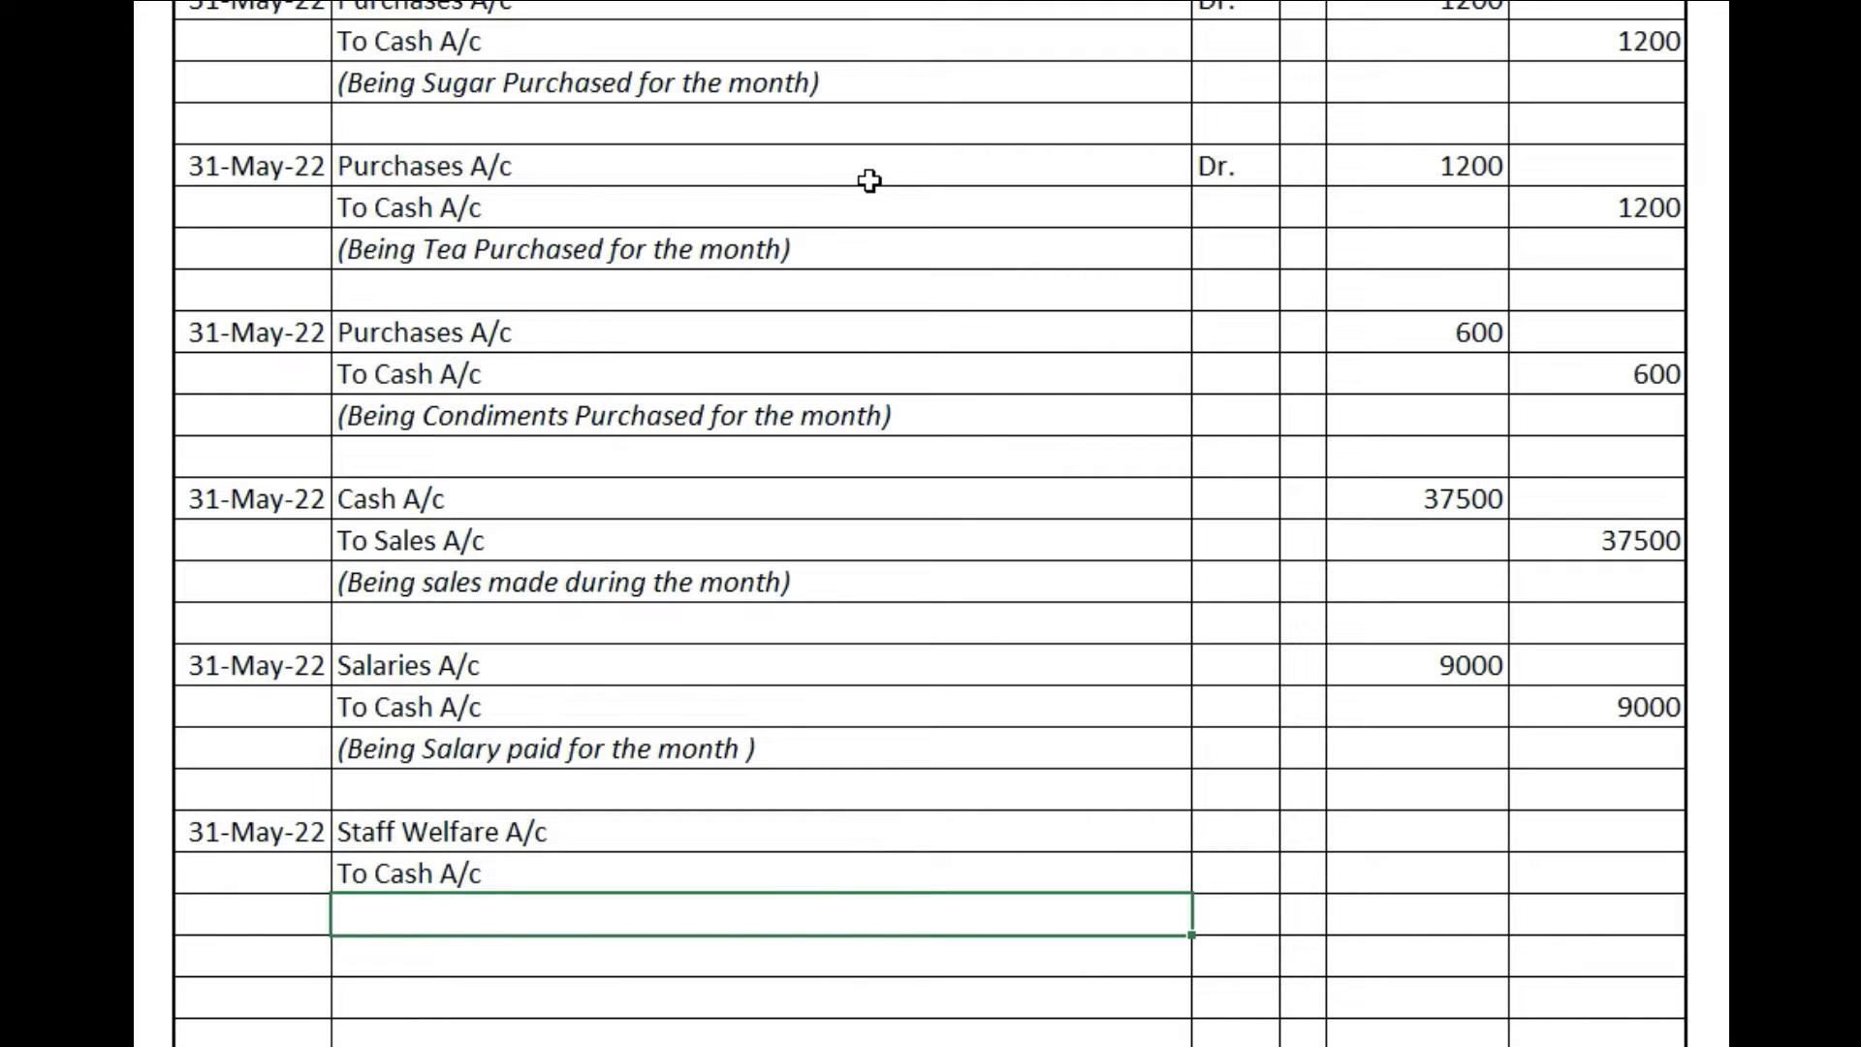
text((Being General expenses of tea water etc. during the month ))
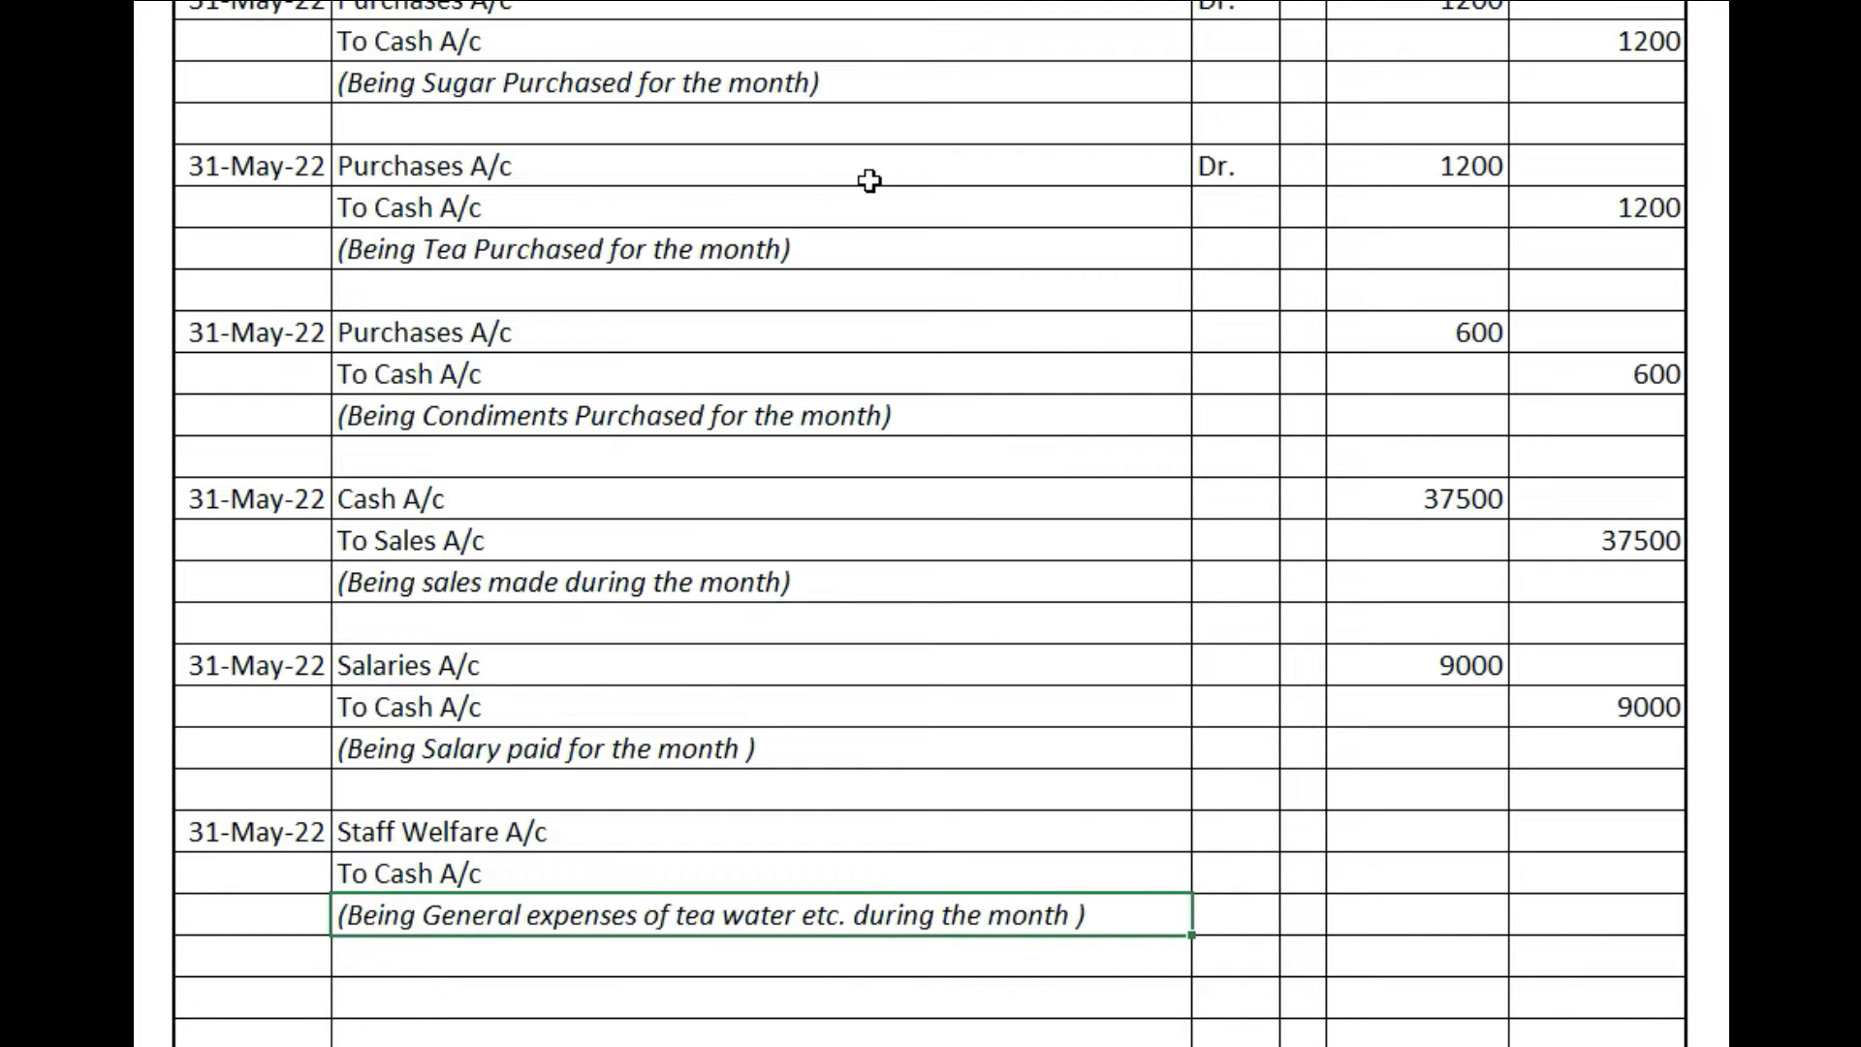
- Enter 1500 as the debit for Staff Welfare A/c and 1500 as the credit for its Cash A/c line
key(Right)
key(Right)
key(Right)
key(Up)
key(Up)
text(1500)
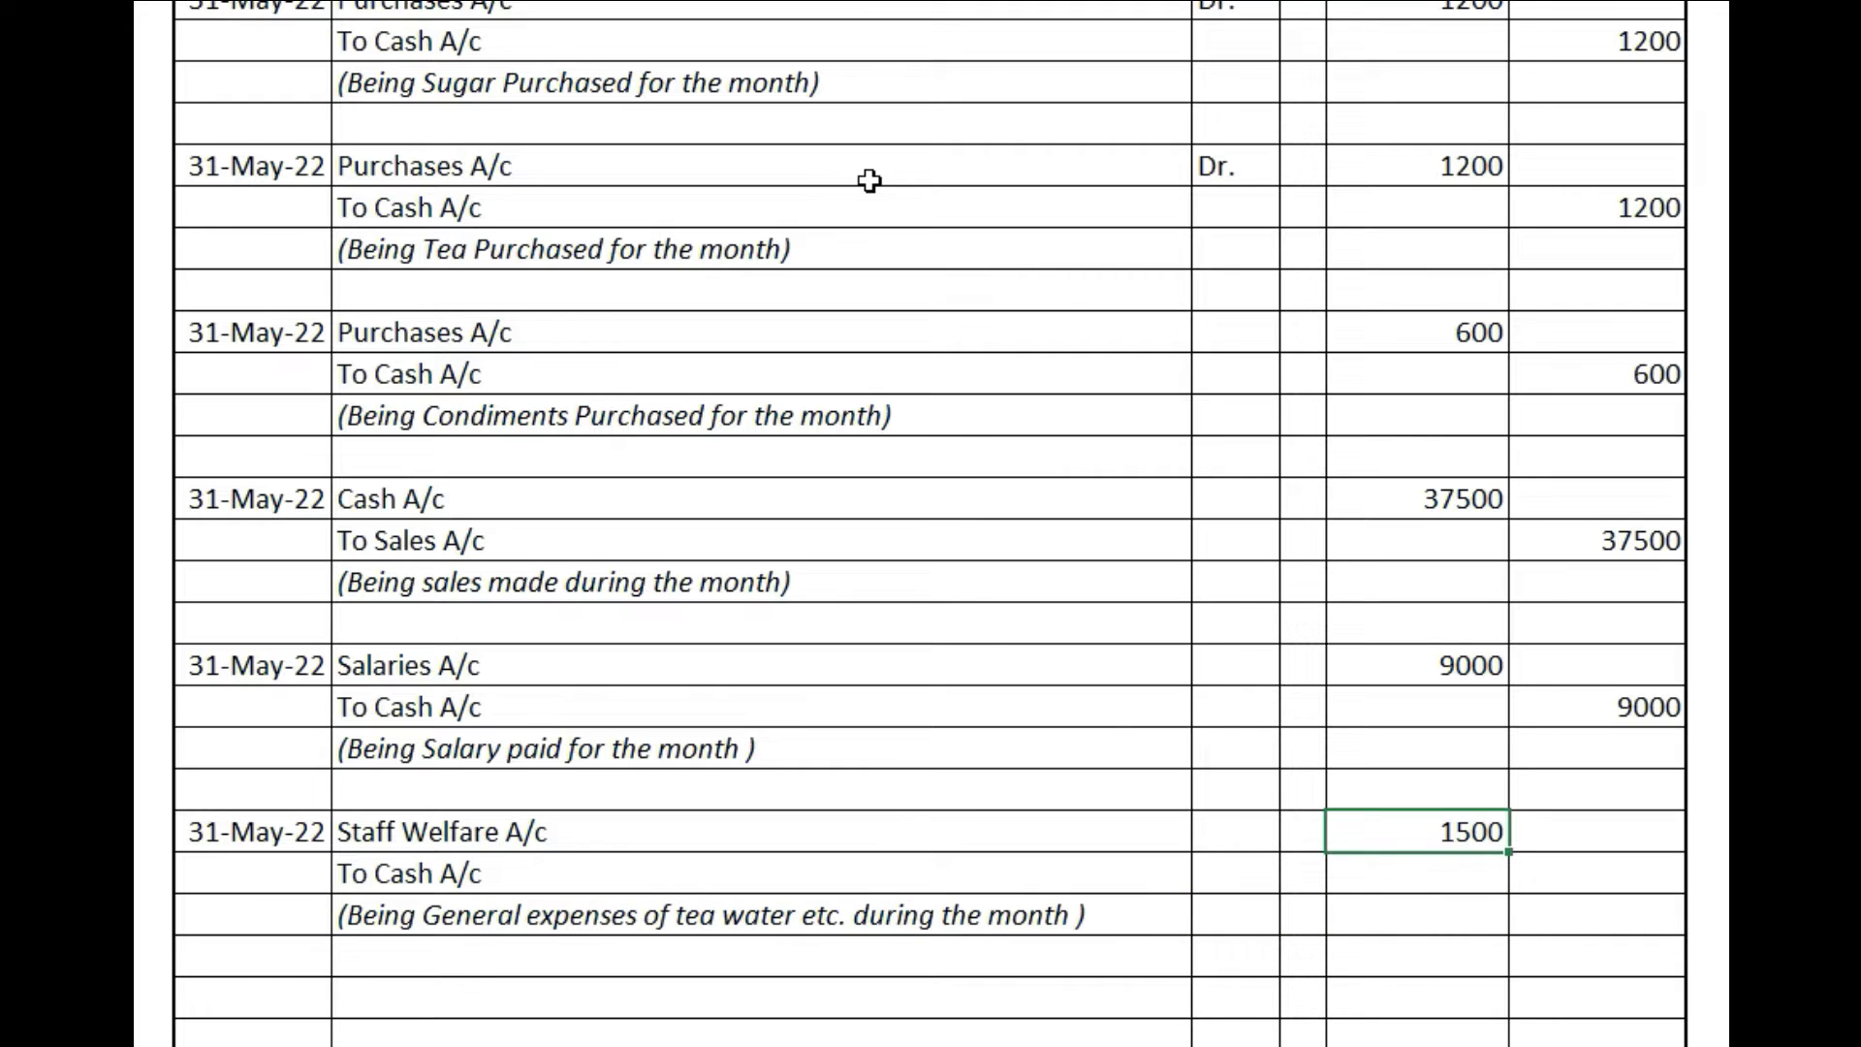
key(Right)
key(Down)
text(1500)
- Start a journal entry below the staff welfare entry, dated 31-May-22, with Drawing A/c as the debit account
key(Left)
key(Left)
key(Left)
key(Home)
key(Down)
key(Down)
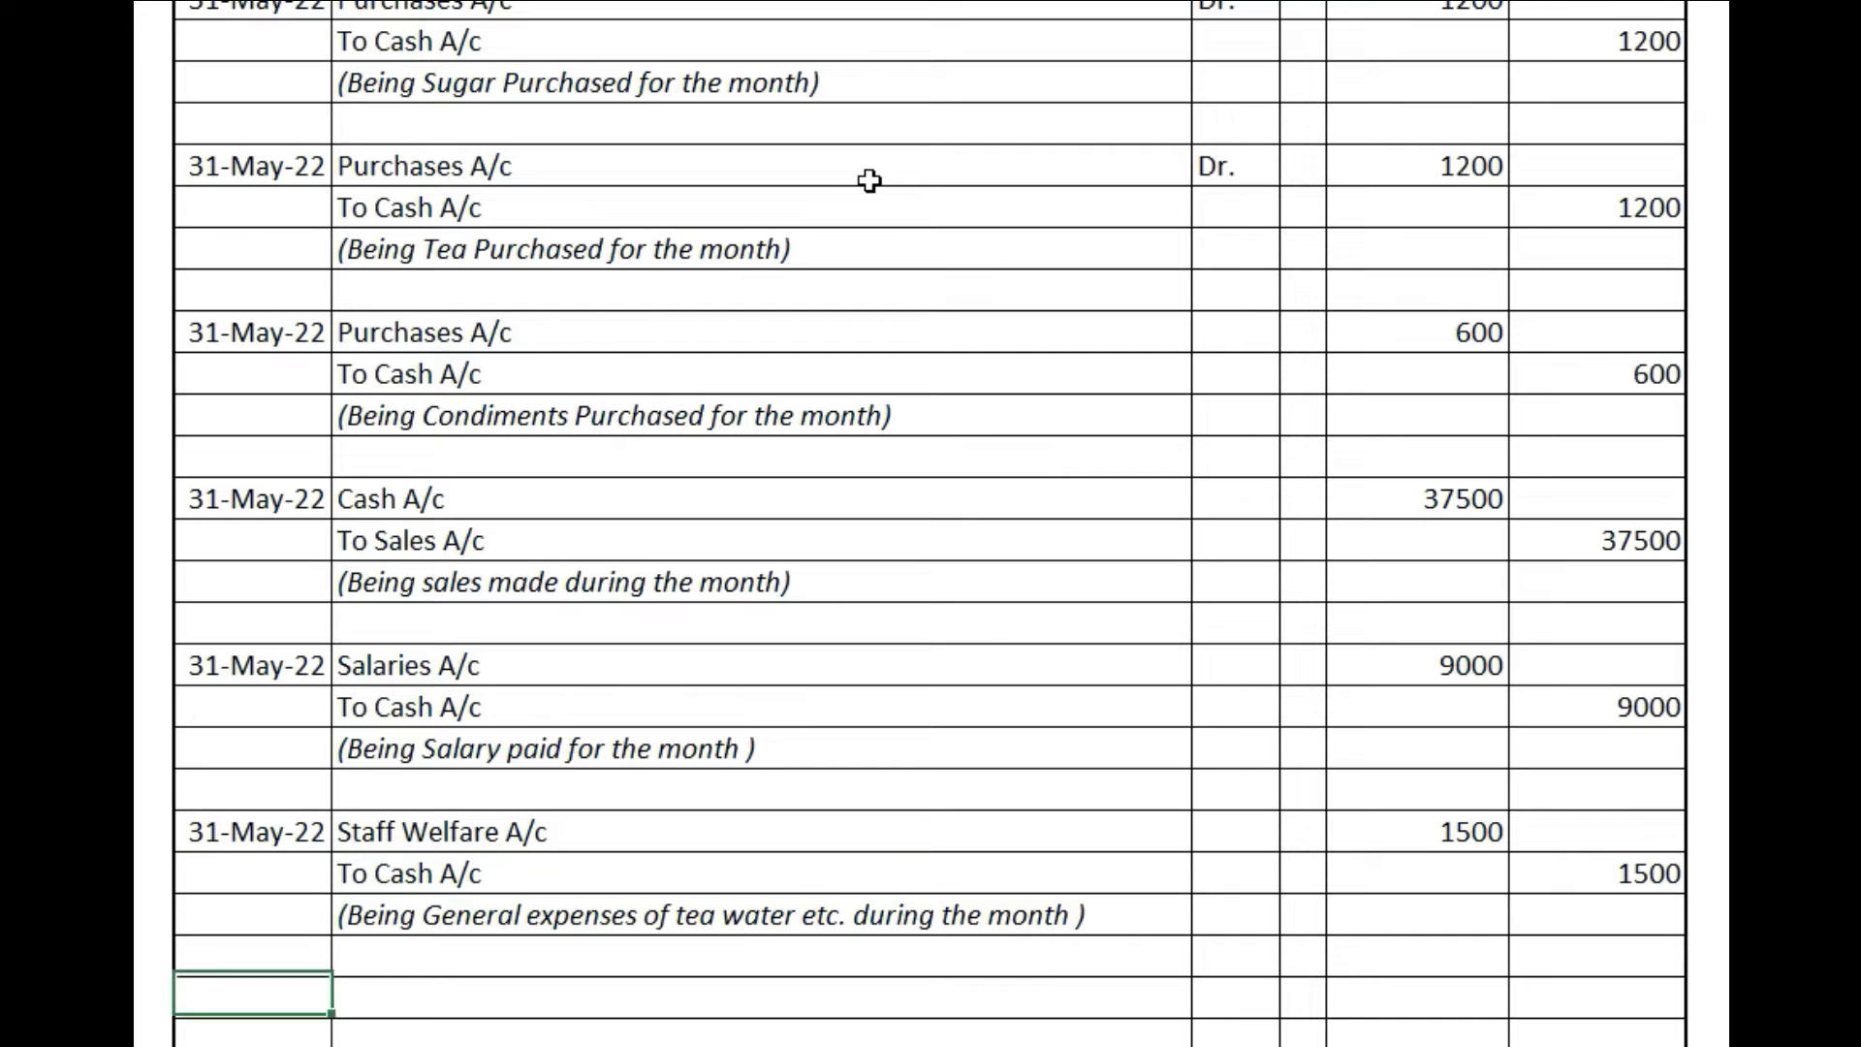
text(31-May-22)
key(Down)
key(Down)
key(Down)
key(Down)
key(Down)
key(Down)
key(Down)
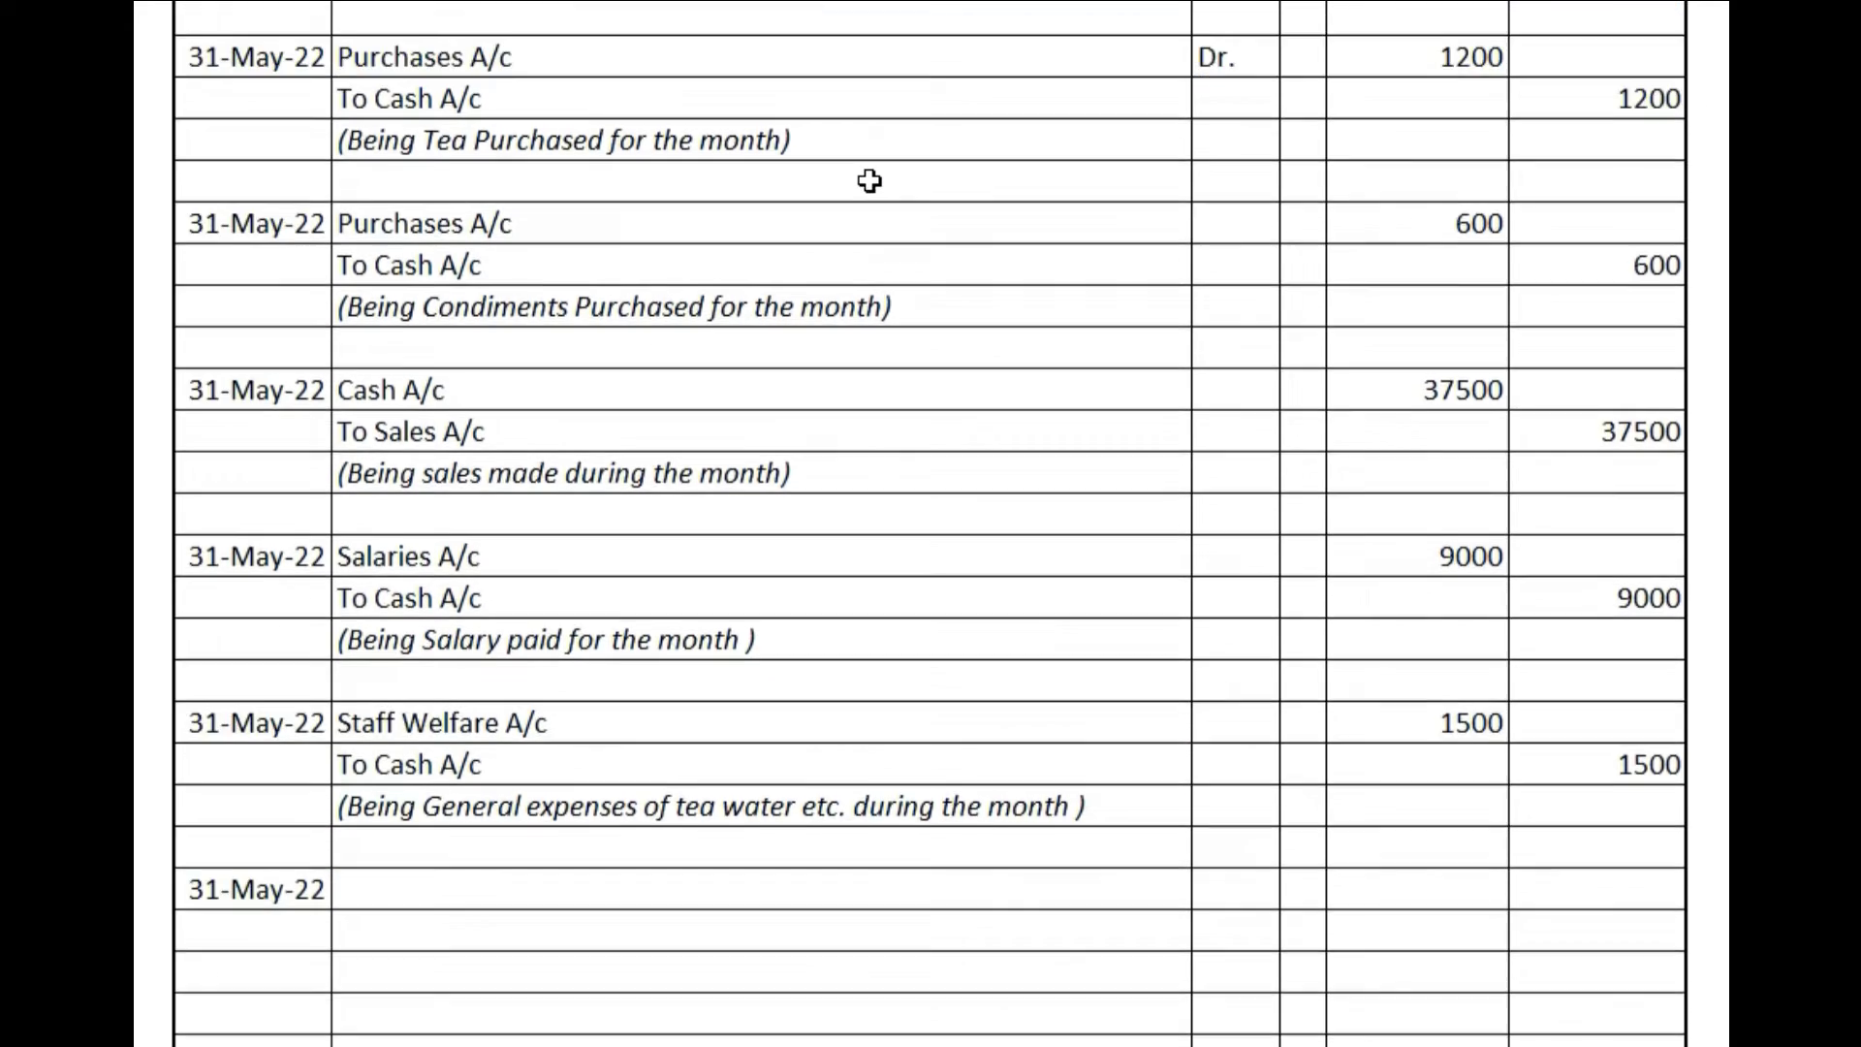
key(Up)
key(Up)
key(Up)
key(Up)
key(Up)
key(Up)
key(Up)
key(Up)
key(Right)
key(Down)
text(Drawing A/c)
- Enter 12000 as the debit for Drawing A/c and 12000 as the credit on the line below
key(Right)
key(Right)
key(Right)
text(12000)
key(Right)
key(Down)
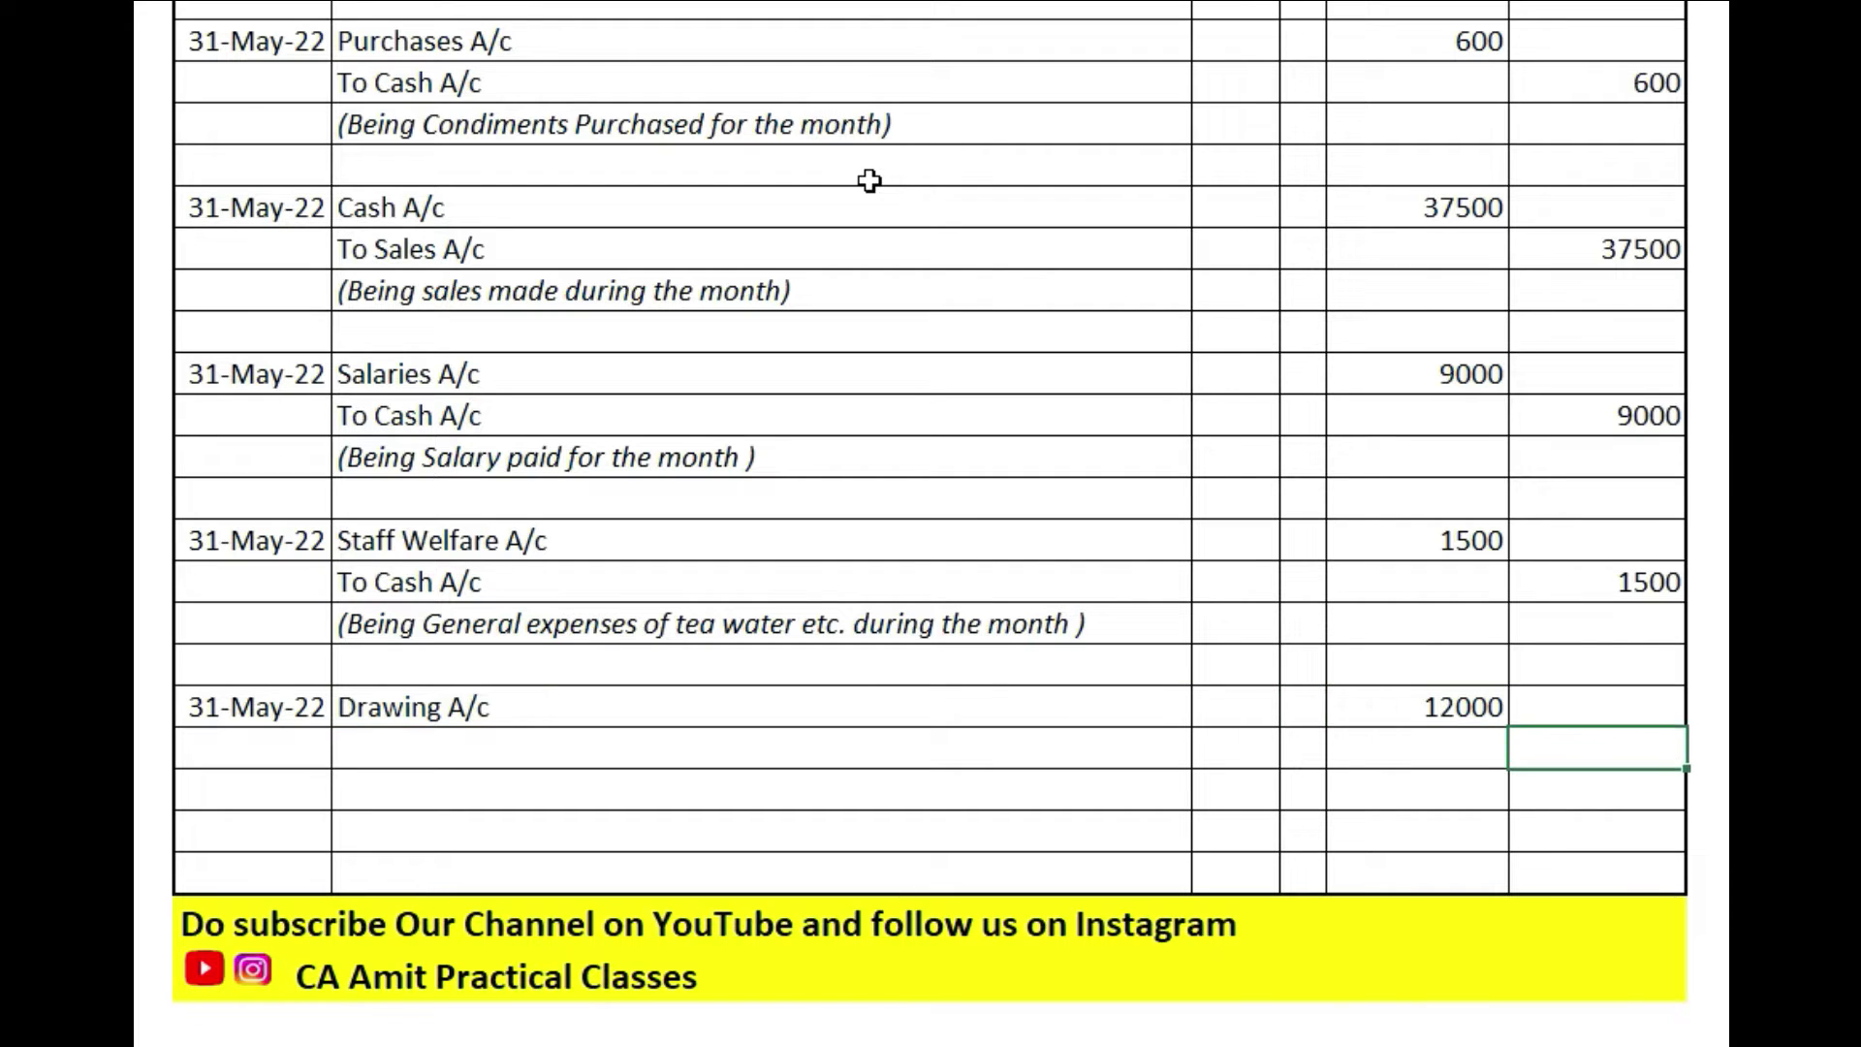
text(12000)
- Add Cash A/c below Drawing A/c and the narration "(Being cash withdrew for personal use)" under it
key(Left)
key(Left)
key(Left)
key(Left)
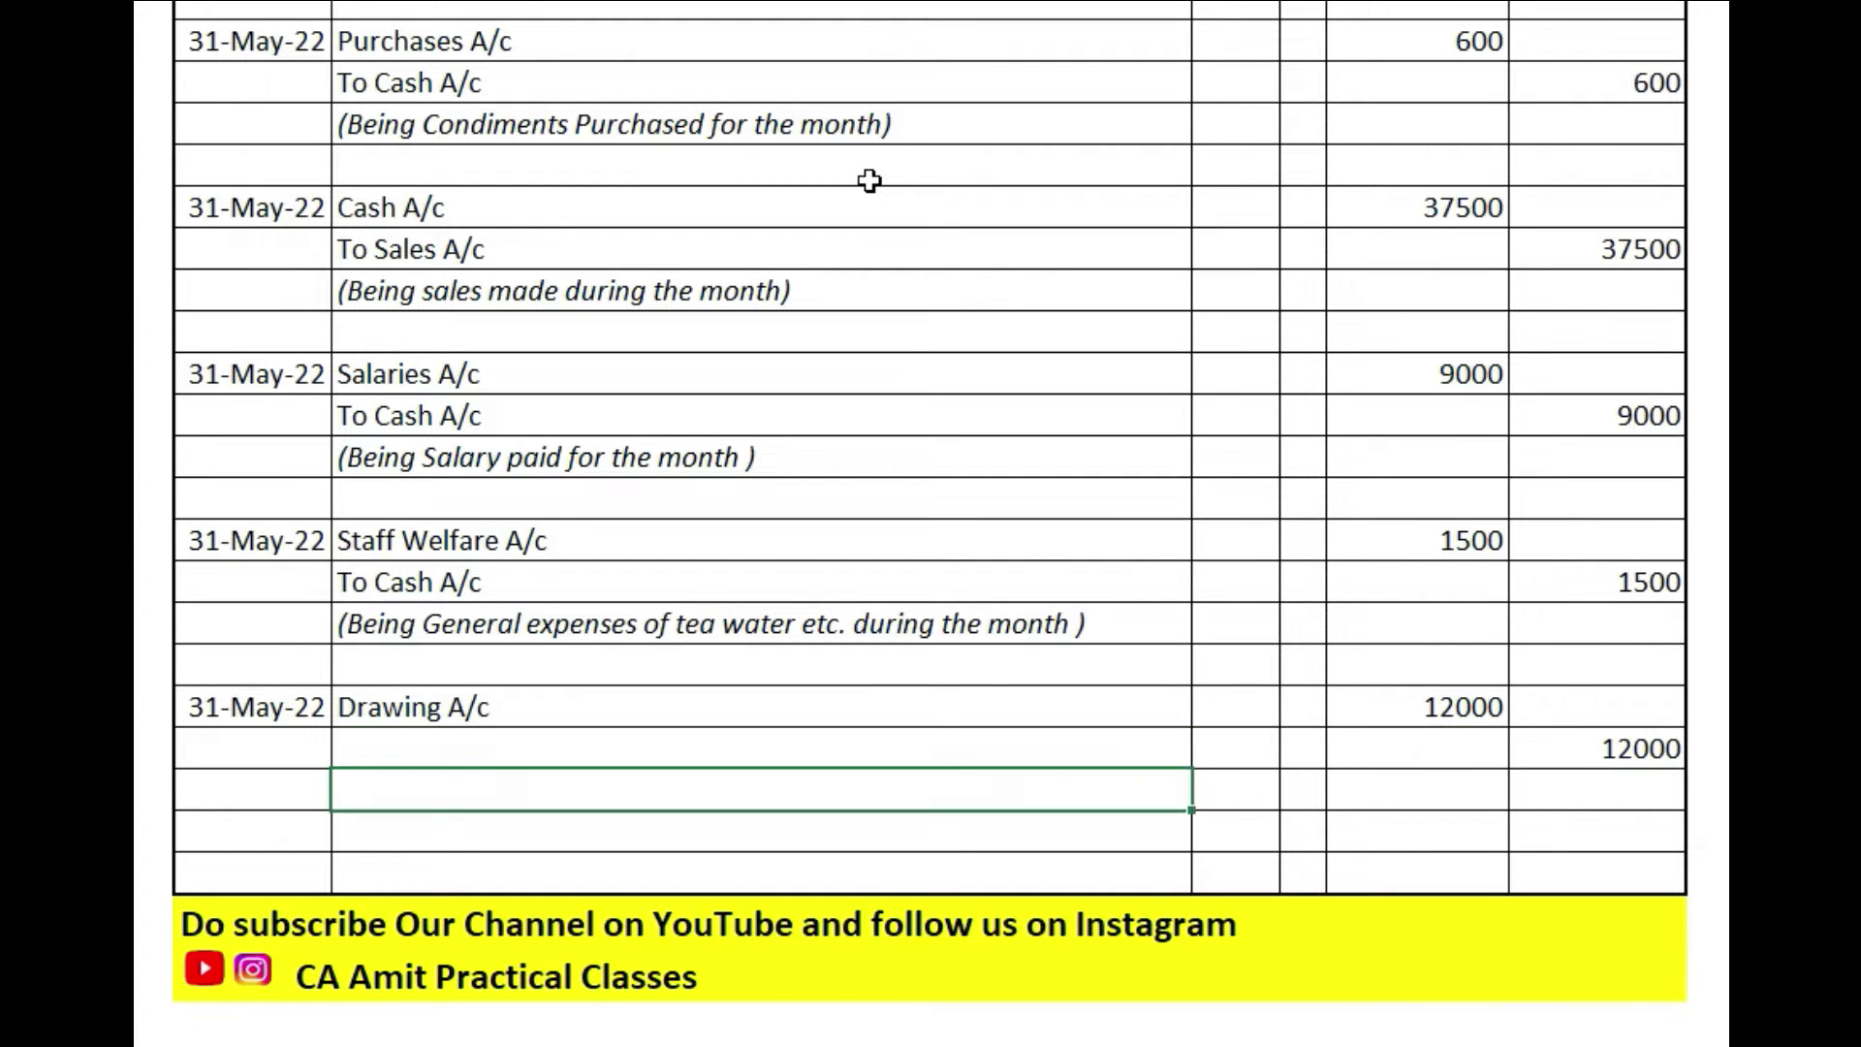
text(Cash A/c)
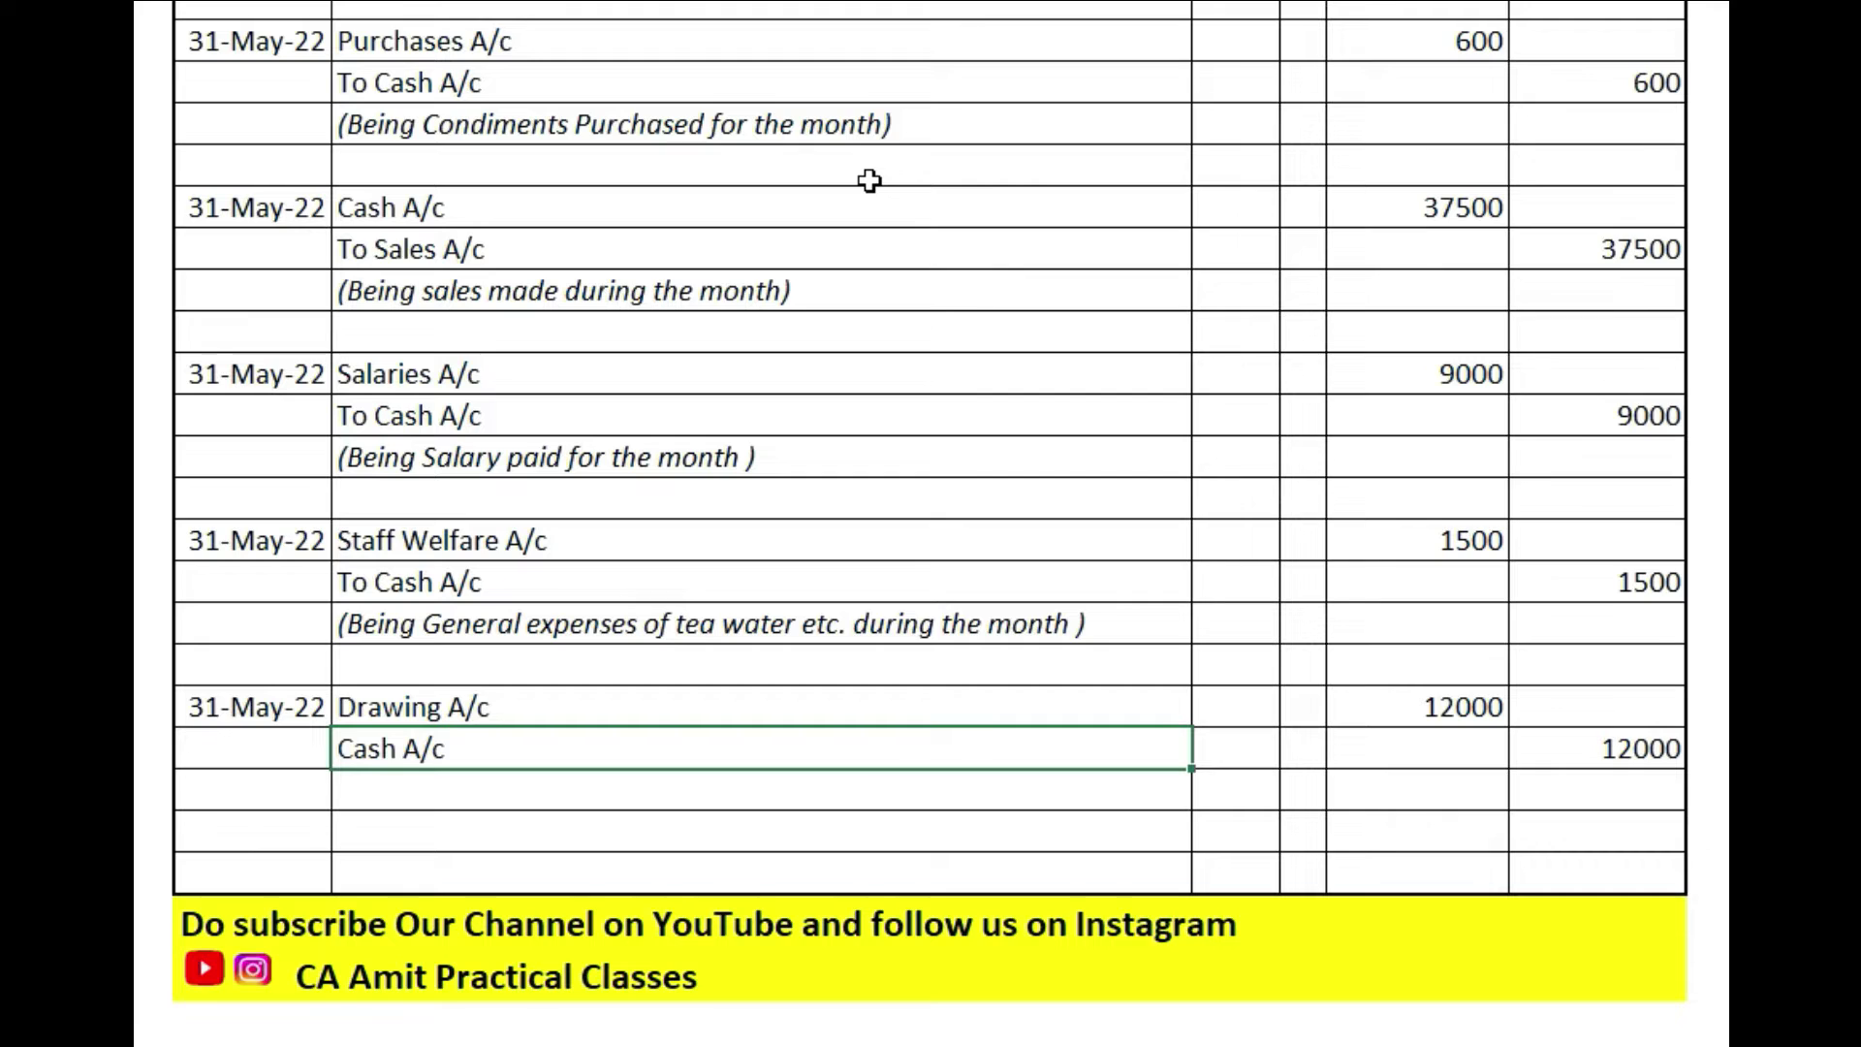
key(Down)
text((Being cash withdrew for personal use))
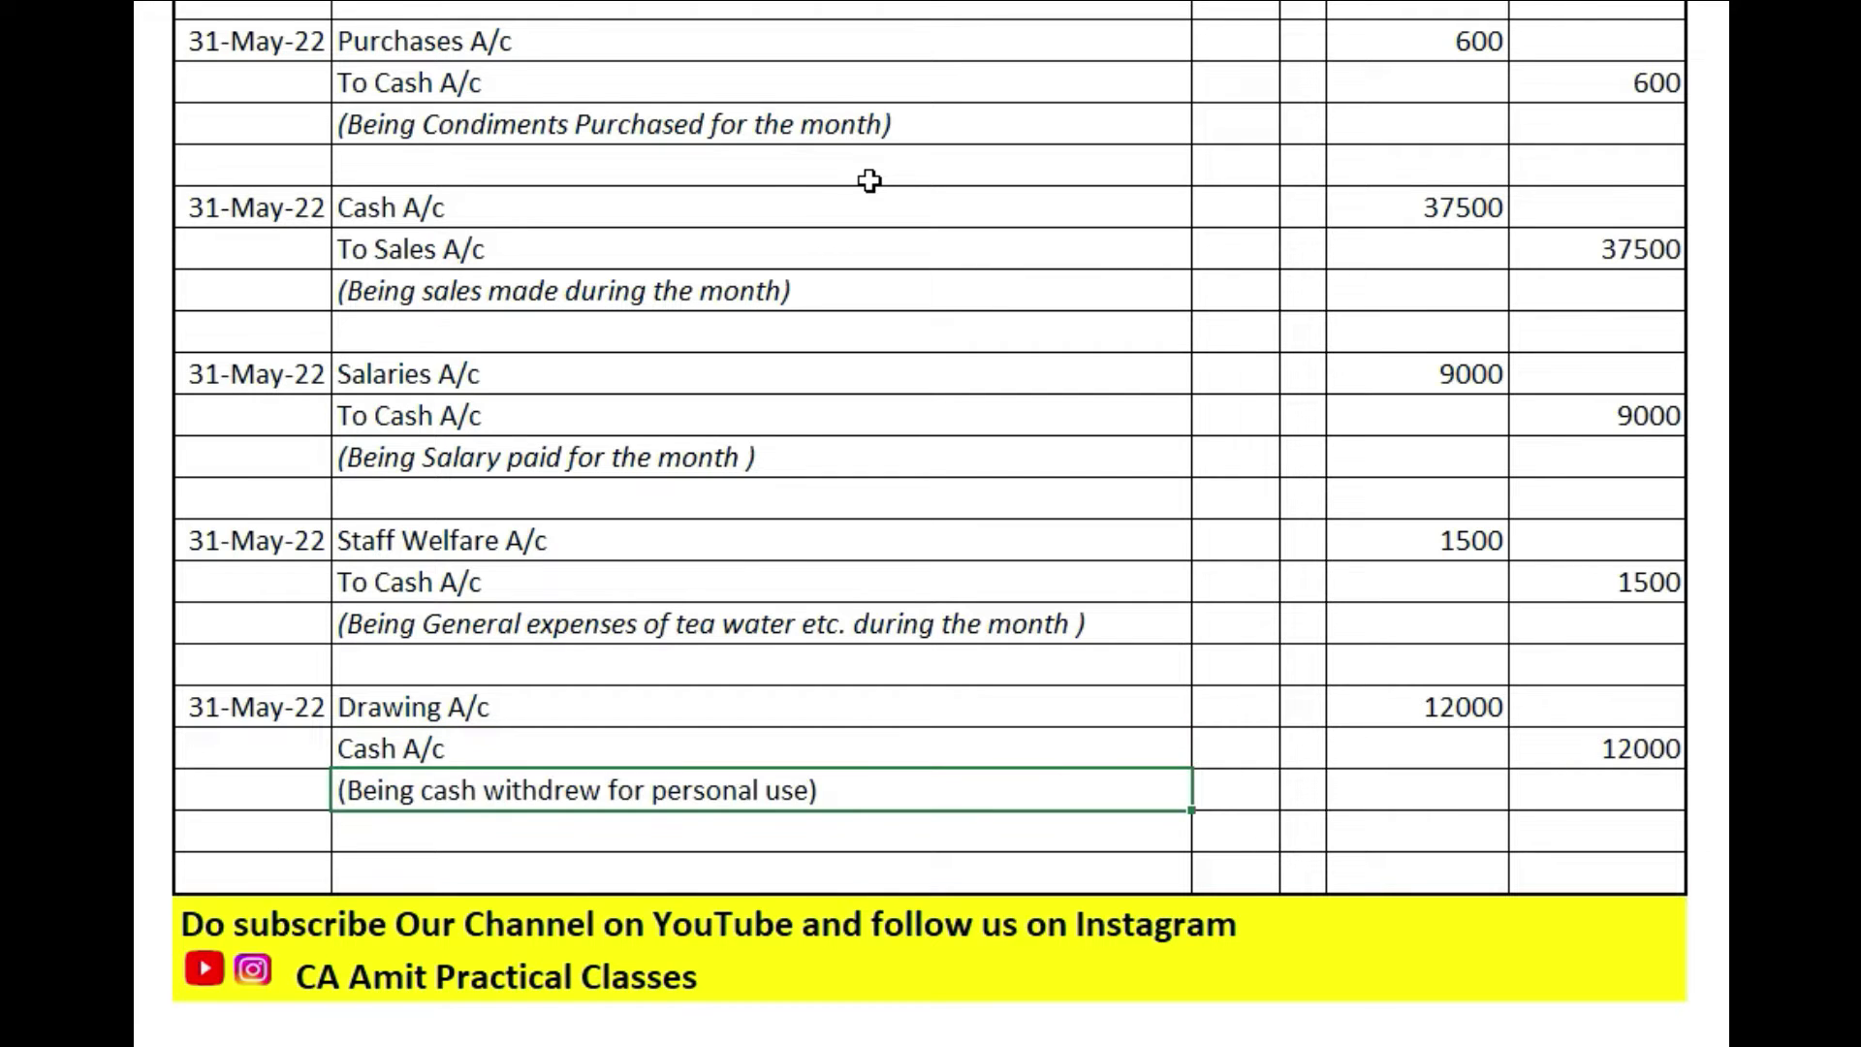
- Change the credit account of the drawing entry to "To Cash A/c"
key(Up)
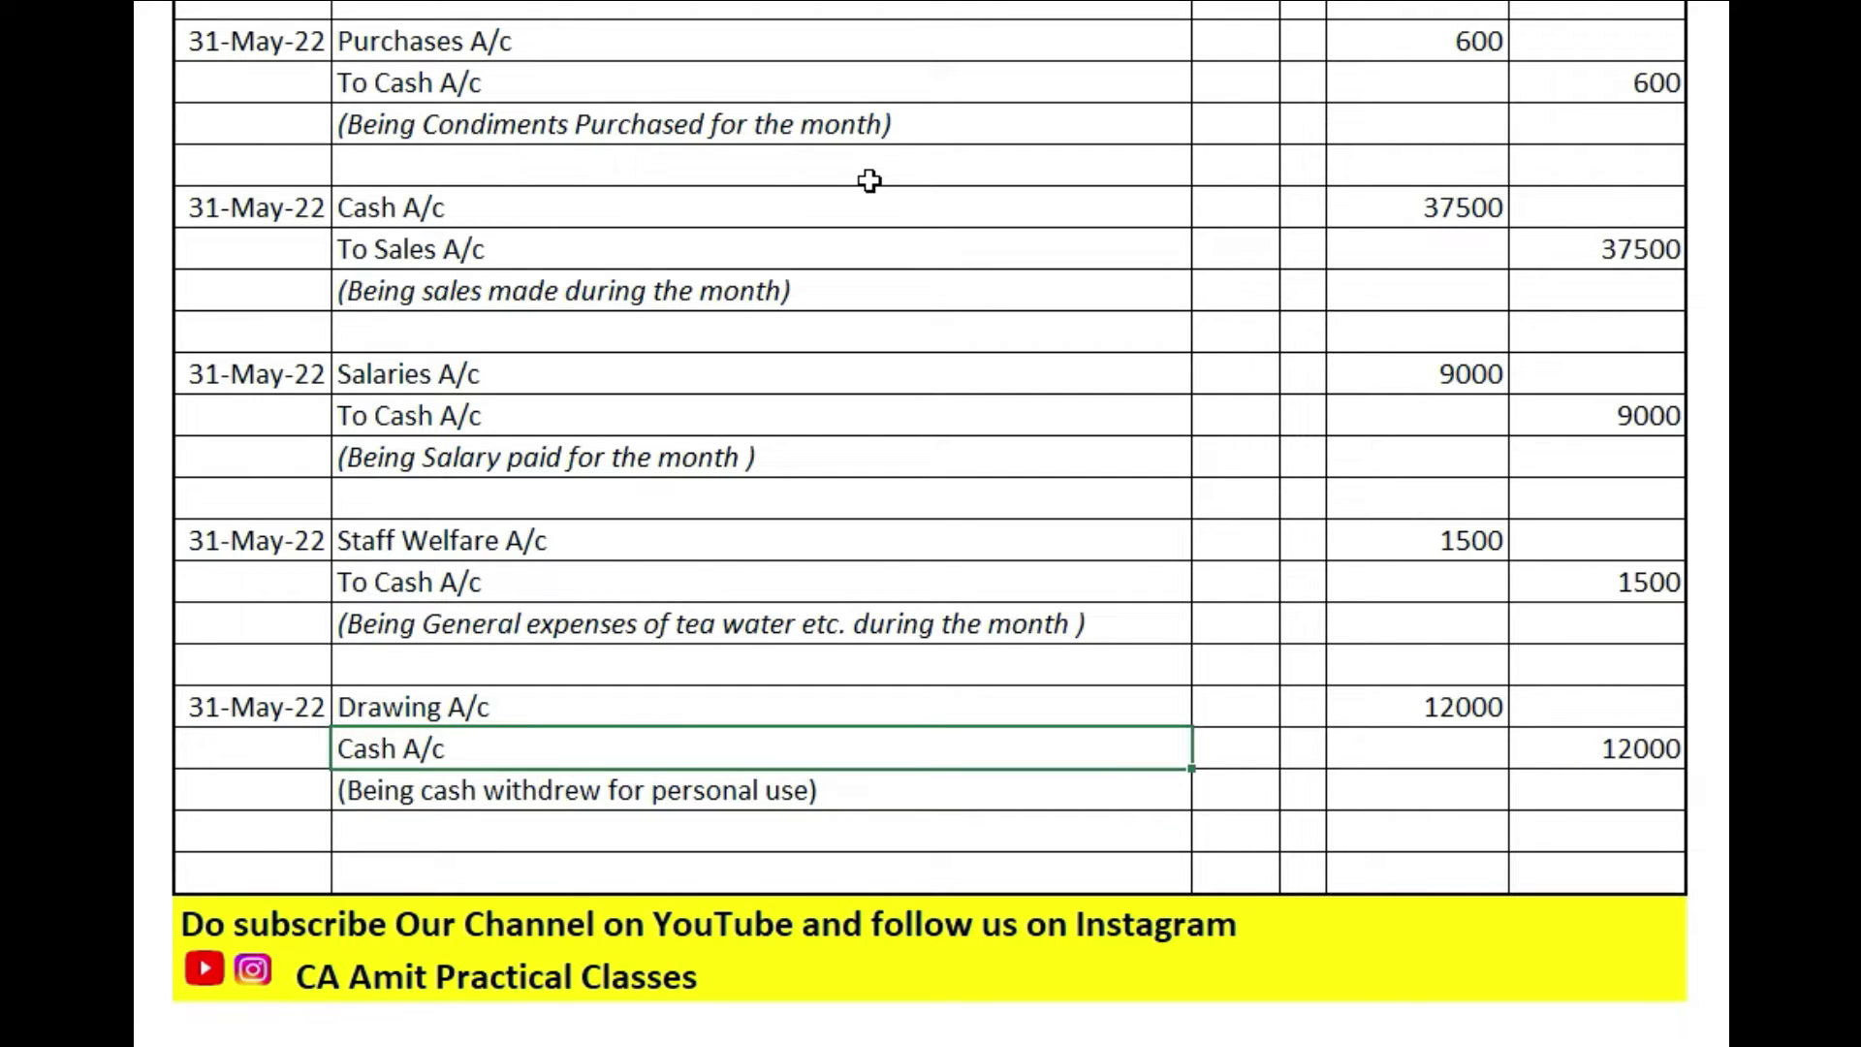
key(Home)
text(To)
key(Return)
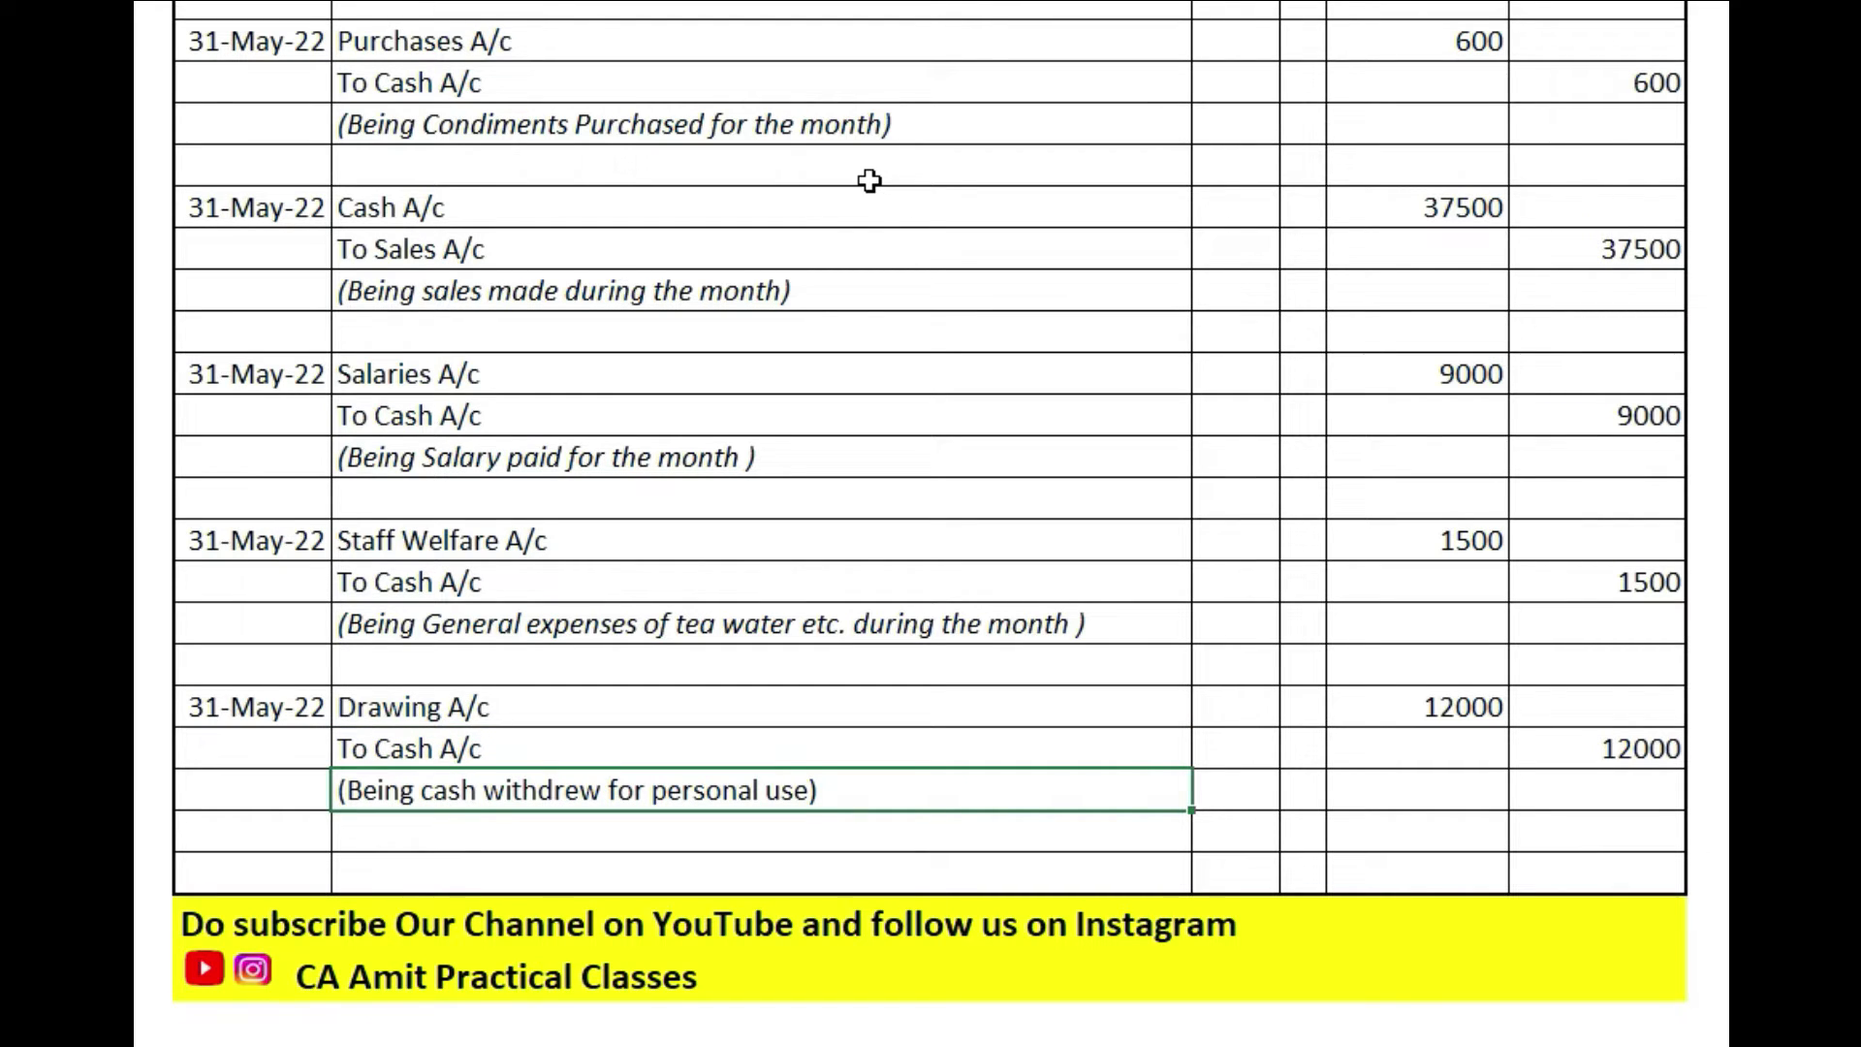
- Total the debit and credit amount columns with AutoSum in the row directly below the drawing entry's narration
key(Down)
key(Right)
key(Right)
key(Right)
key(Down)
key(shift+Right)
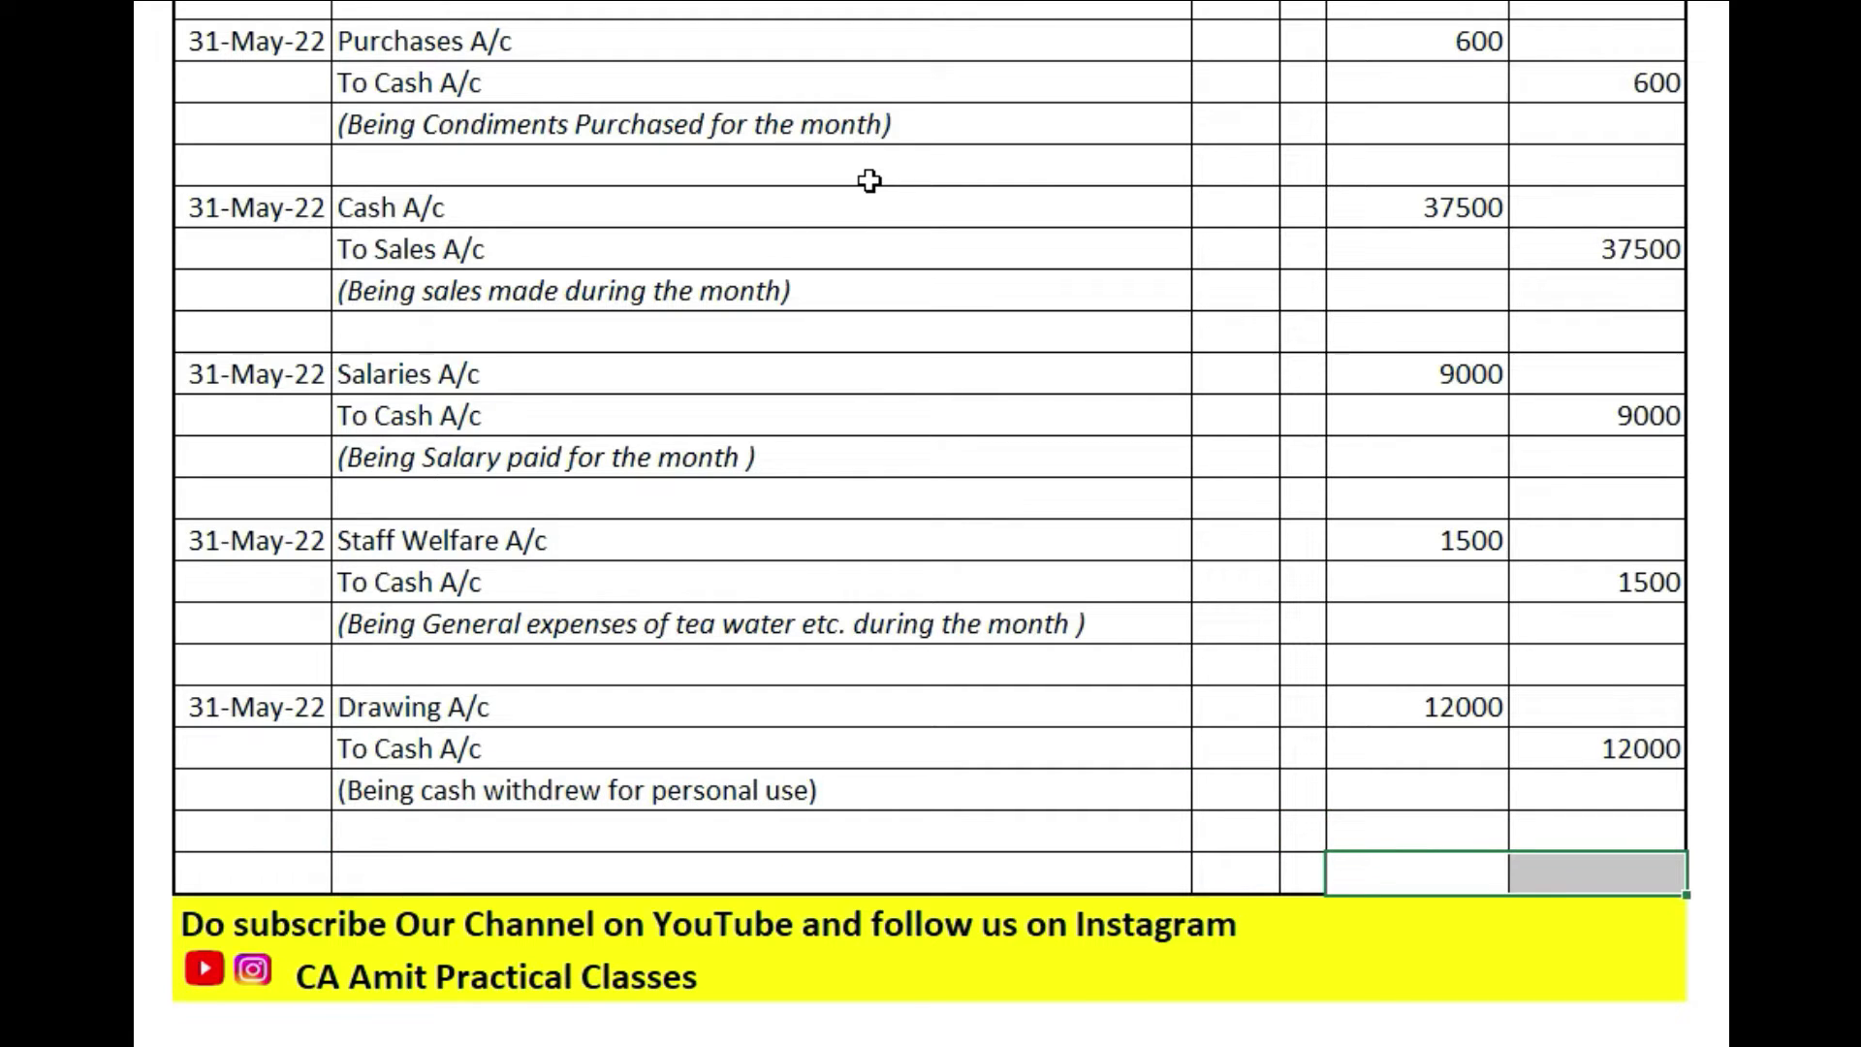
key(Up)
key(shift+Right)
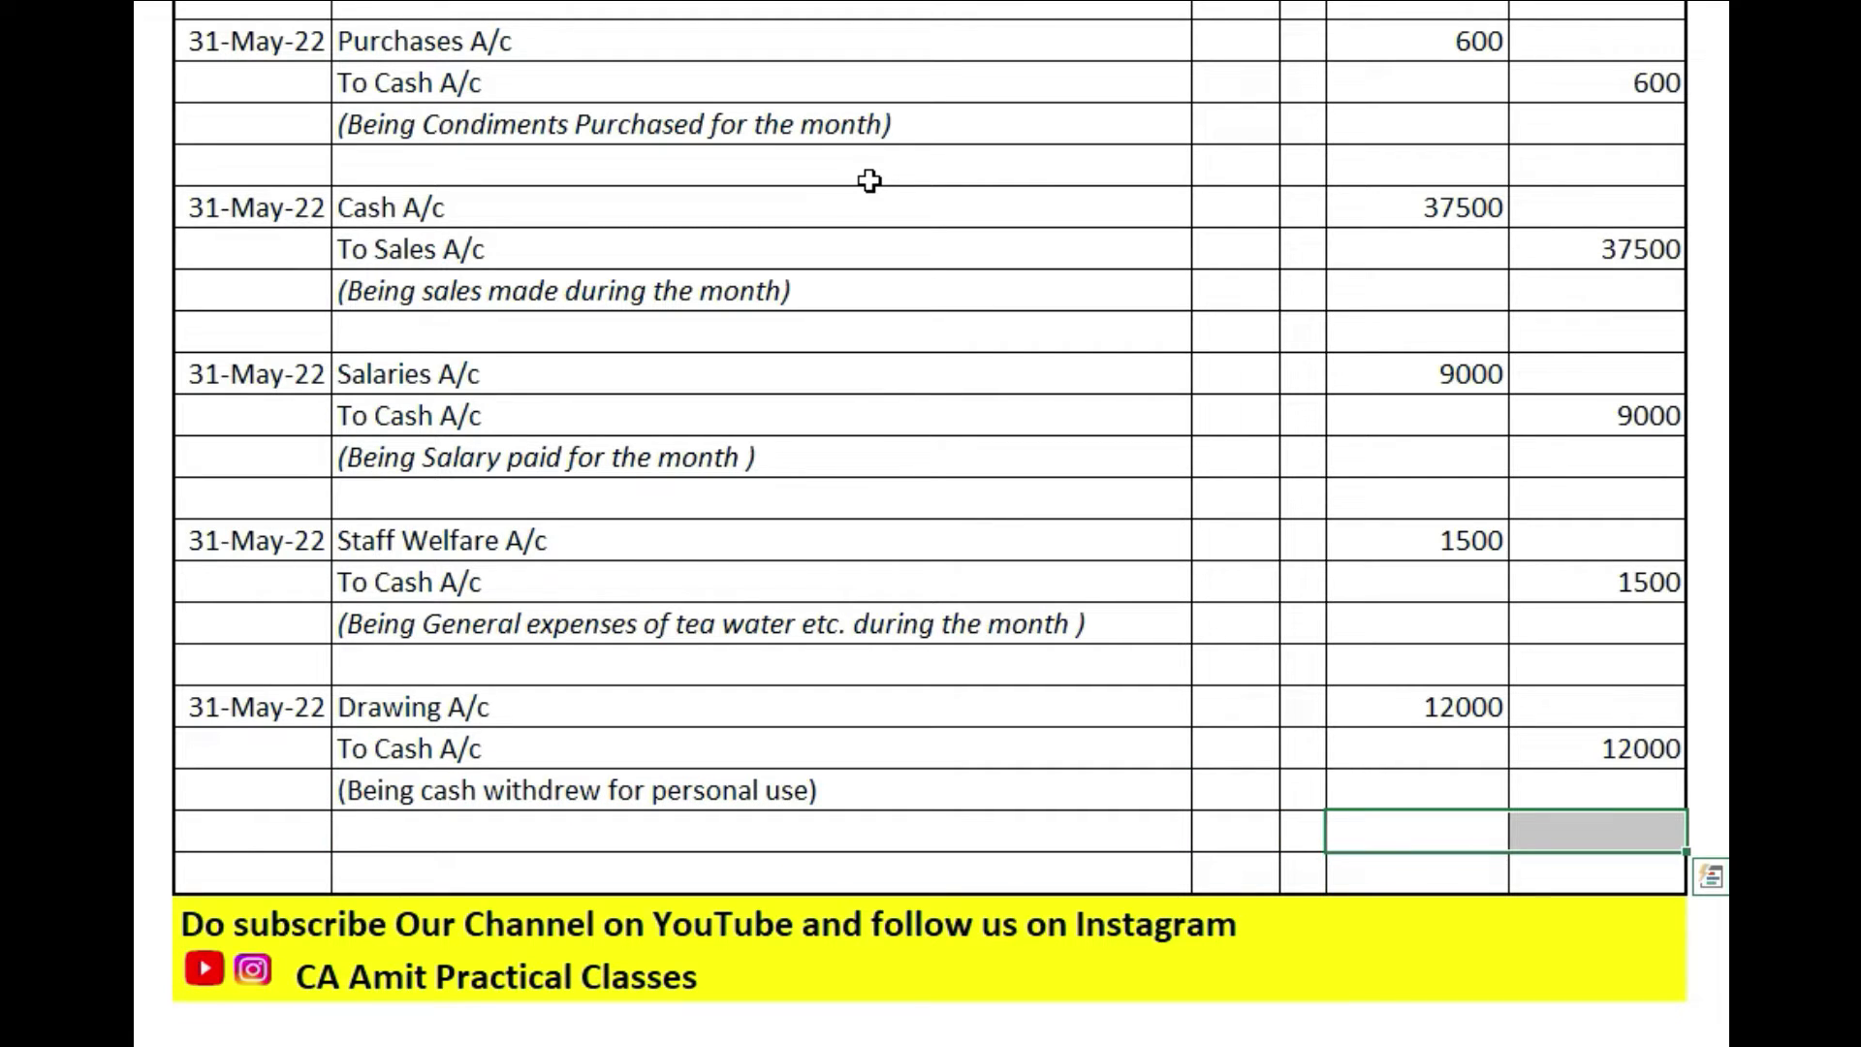
key(alt+equal)
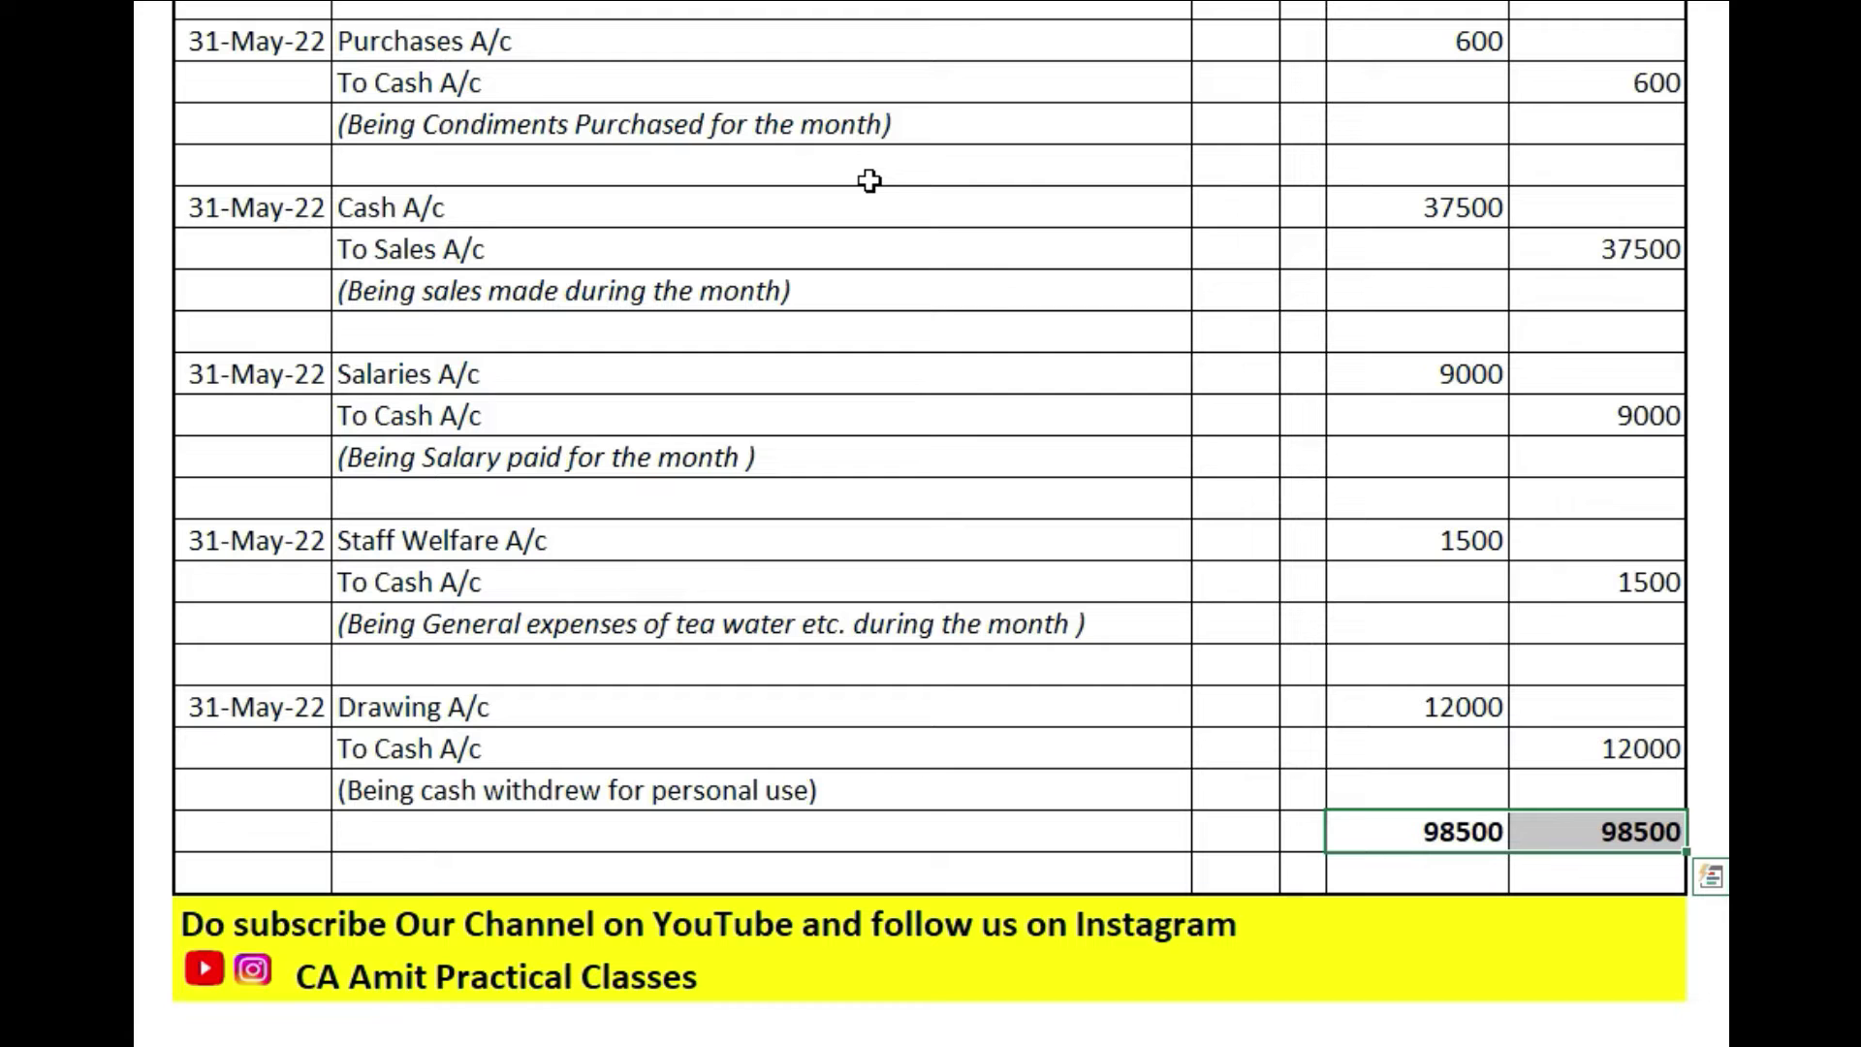
- Enter 1 as the L.F number on the Cash A/c line of the first capital entry dated 01-May-22
key(Left)
key(Left)
key(Left)
key(Left)
key(Up)
key(Up)
key(Up)
key(Up)
key(Up)
key(Up)
key(Up)
key(Up)
key(Up)
key(Up)
key(Up)
key(Up)
key(Up)
key(Up)
key(Up)
key(Up)
key(Up)
key(Up)
key(Up)
key(Up)
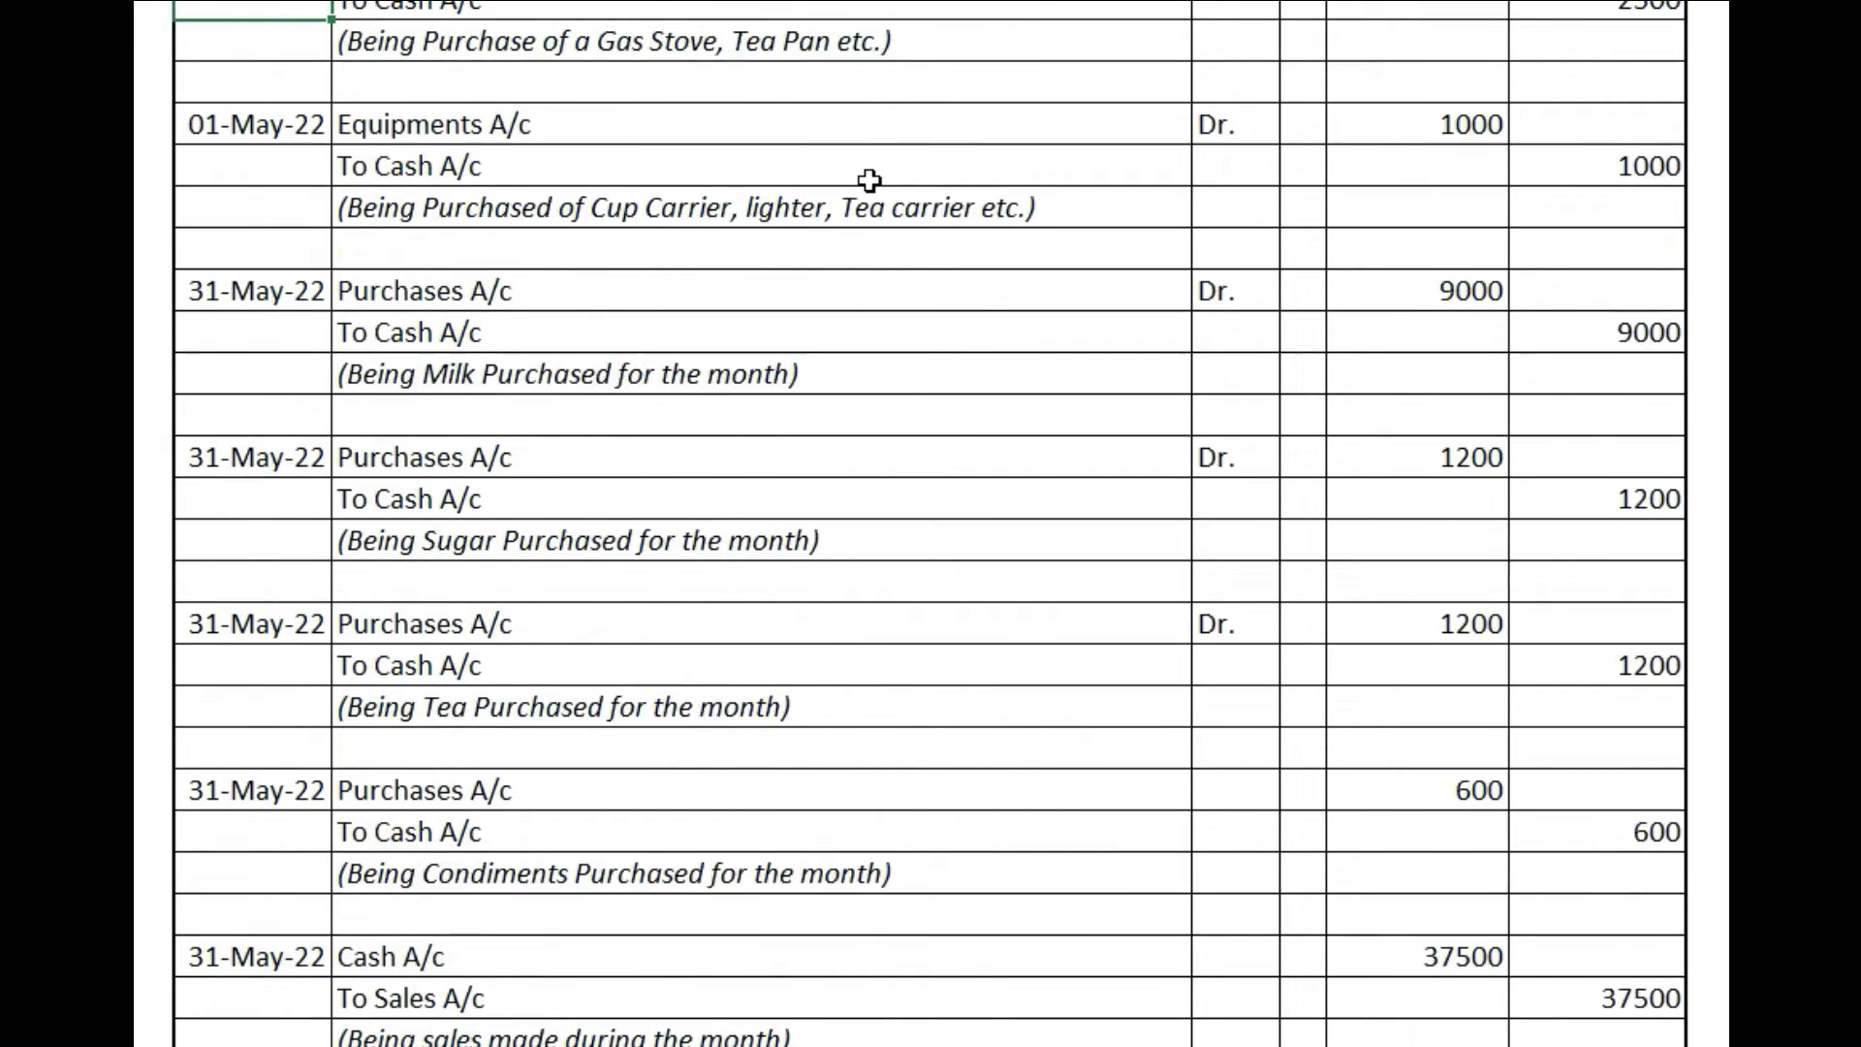
key(Up)
key(Up)
key(Up)
key(Up)
key(Up)
key(Up)
key(Up)
key(Up)
key(Up)
key(Up)
key(Up)
key(Right)
key(Right)
key(Right)
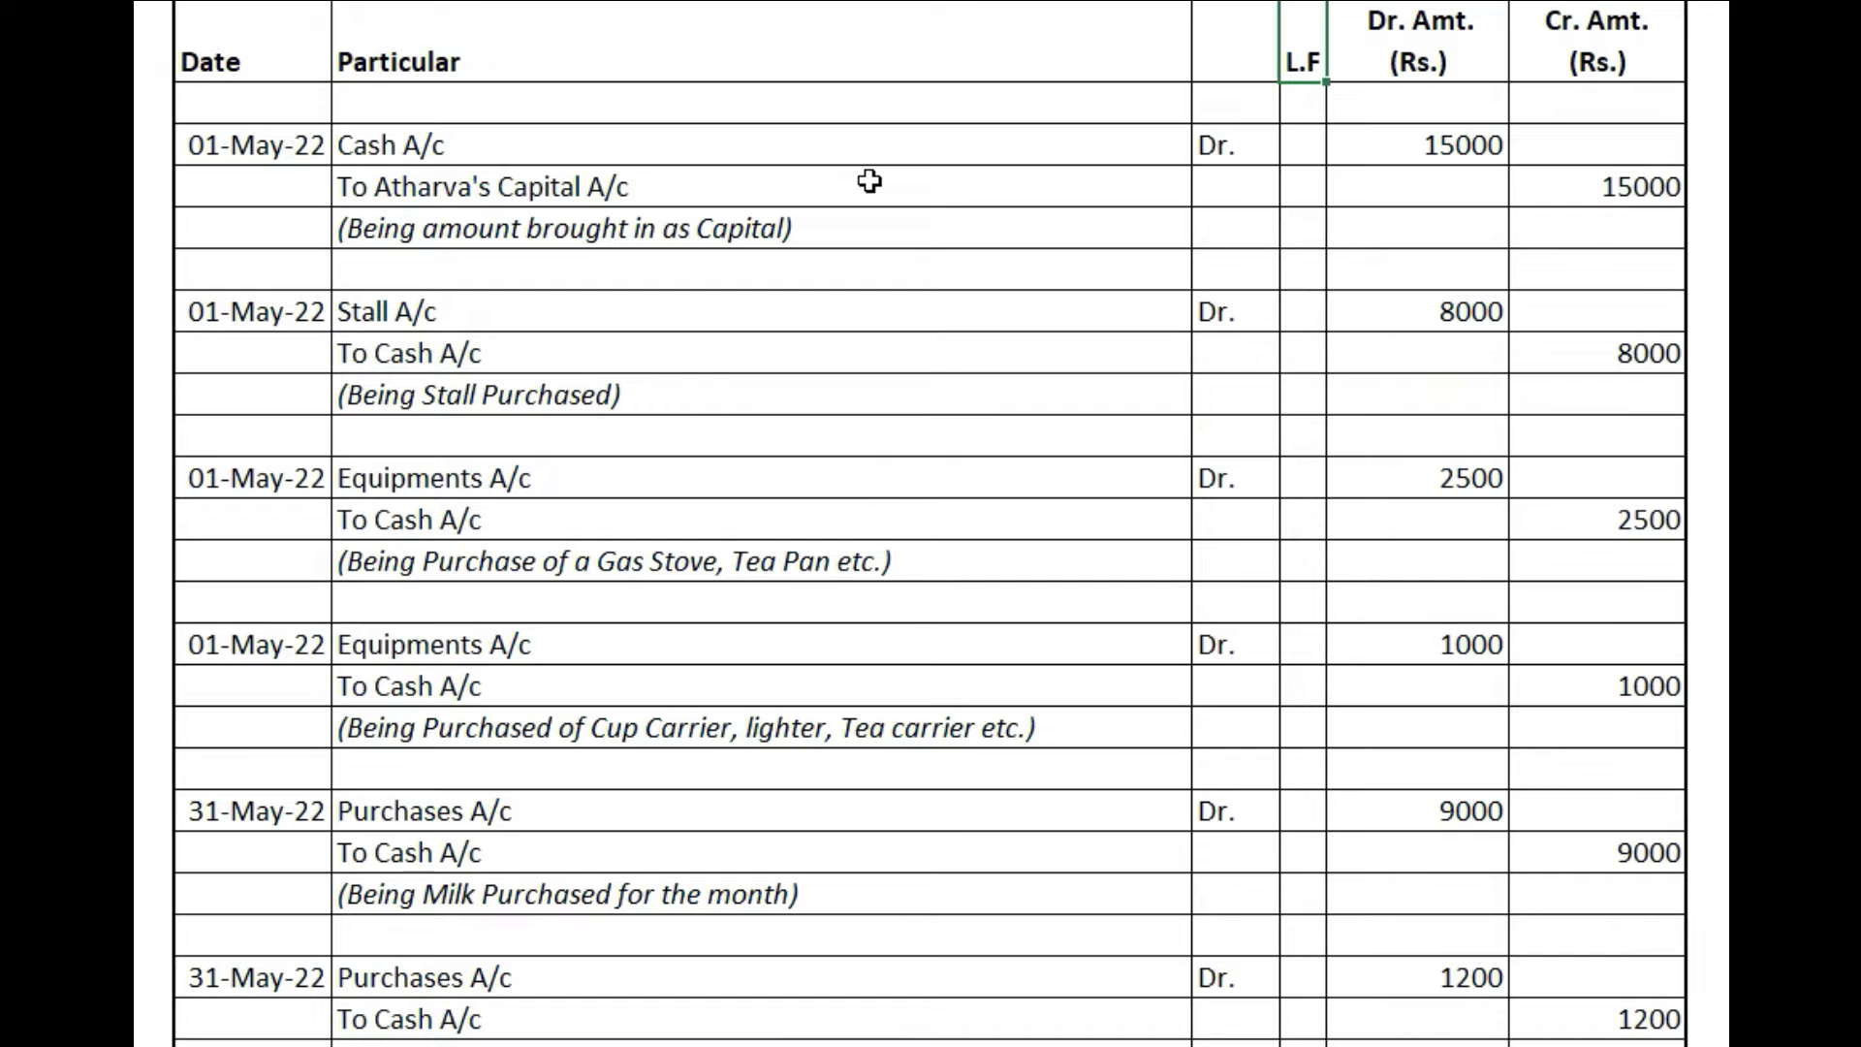
key(Down)
key(Down)
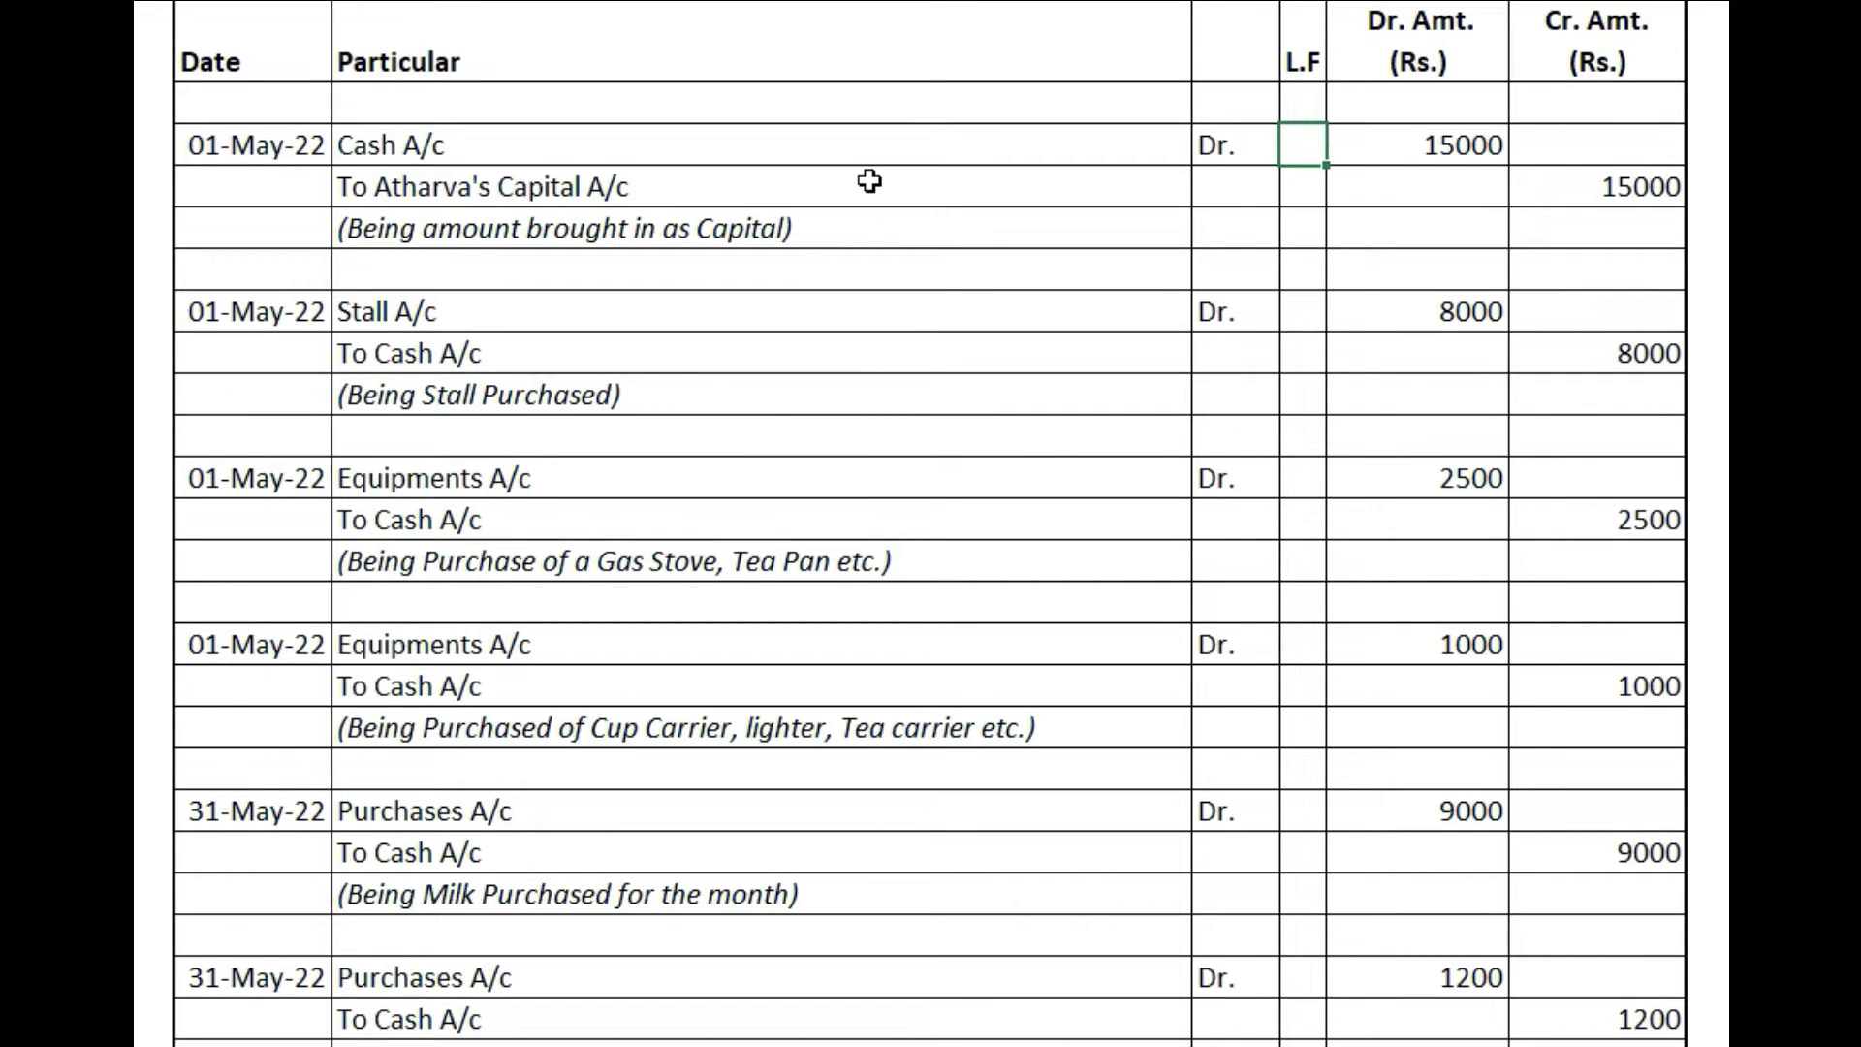
text(1)
- Enter 1 as the L.F number on the To Cash A/c line of the stall purchase entry
key(Down)
key(Down)
key(Down)
key(Down)
key(Down)
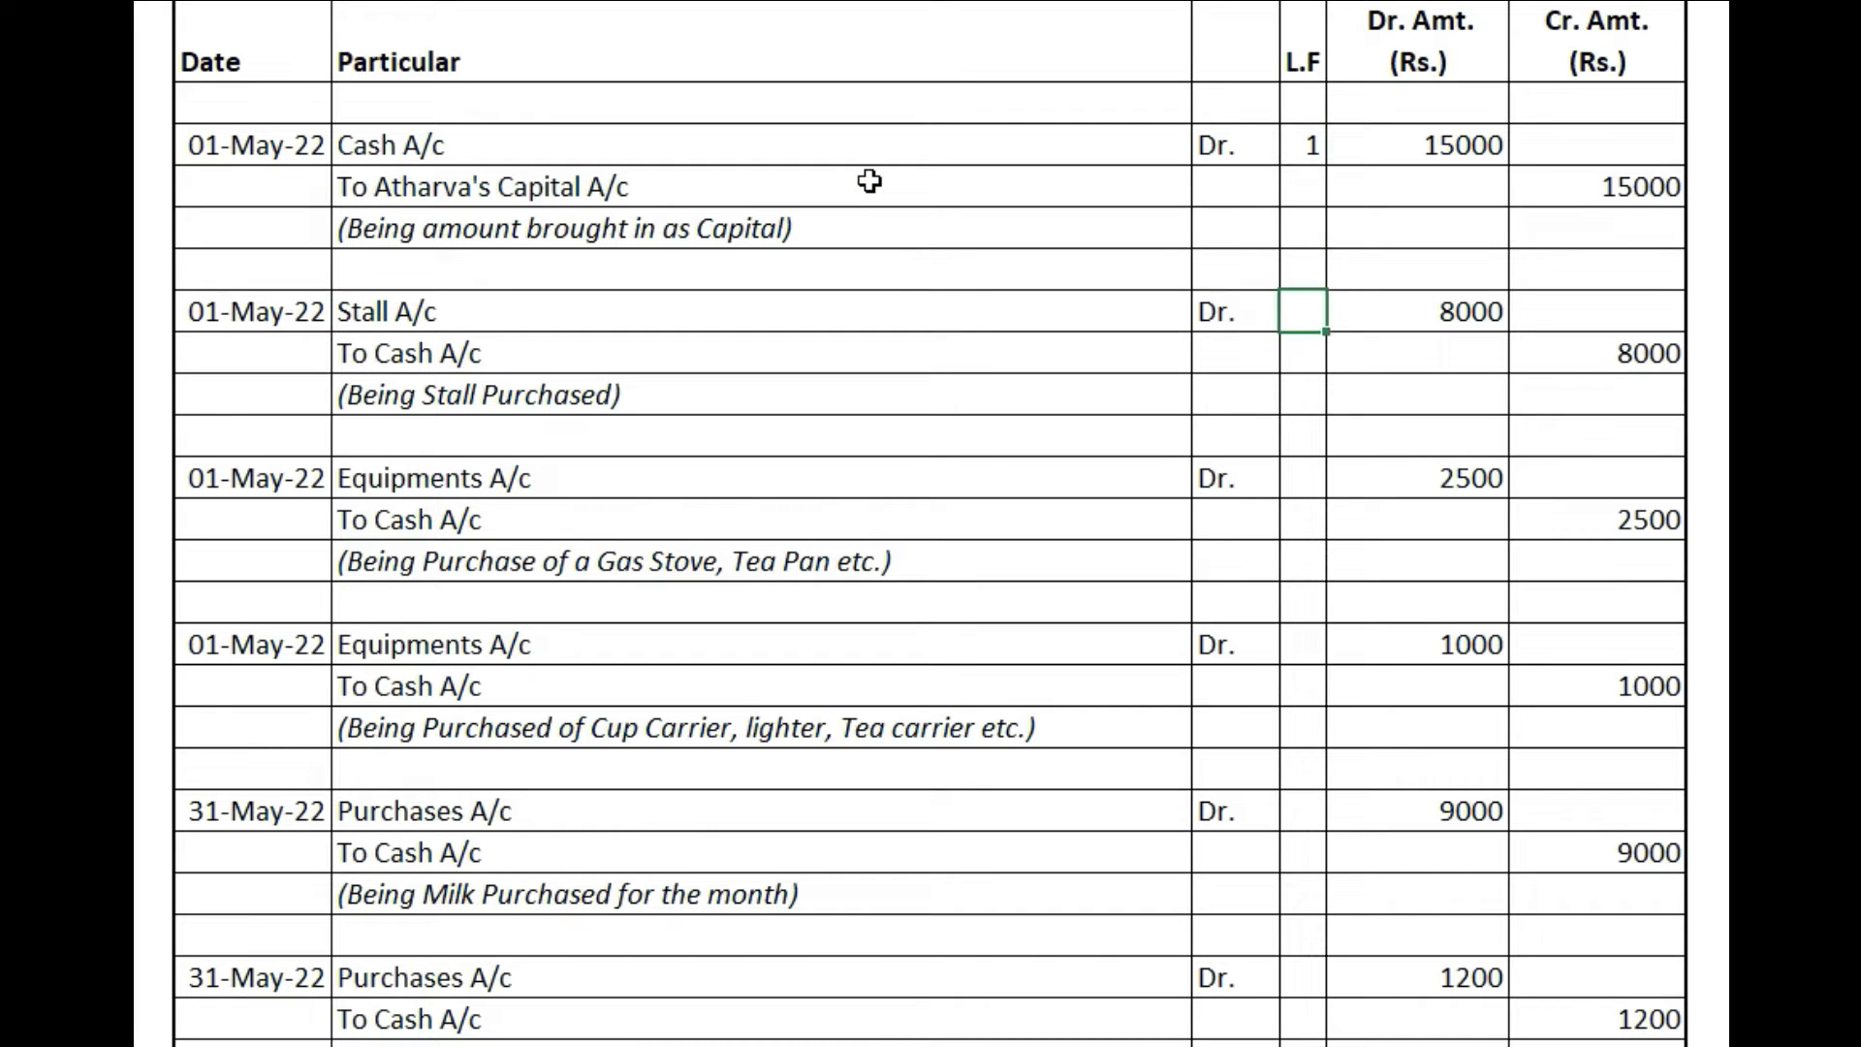
text(1)
key(Down)
key(Down)
key(Down)
key(Down)
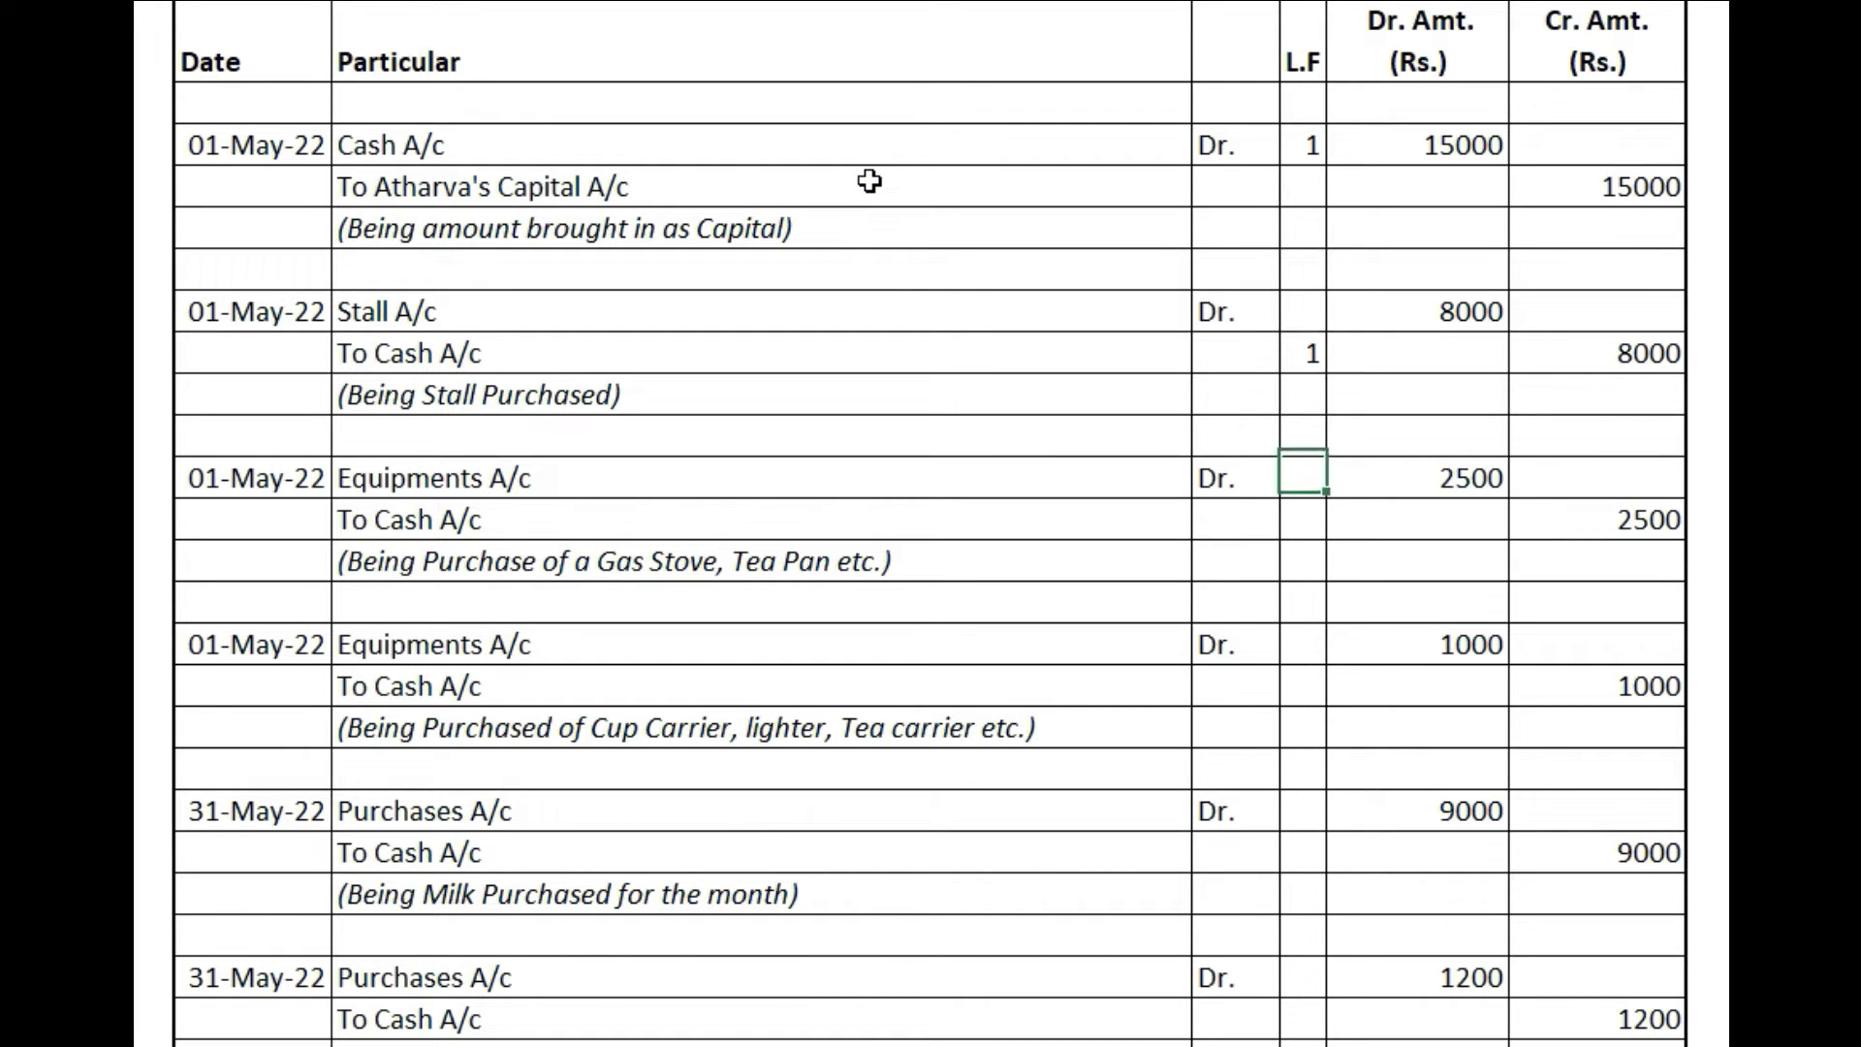
- Enter 1 as the L.F number on the To Cash A/c lines of both Equipments entries dated 01-May-22
text(1)
key(Down)
key(Down)
key(Down)
key(Down)
key(Down)
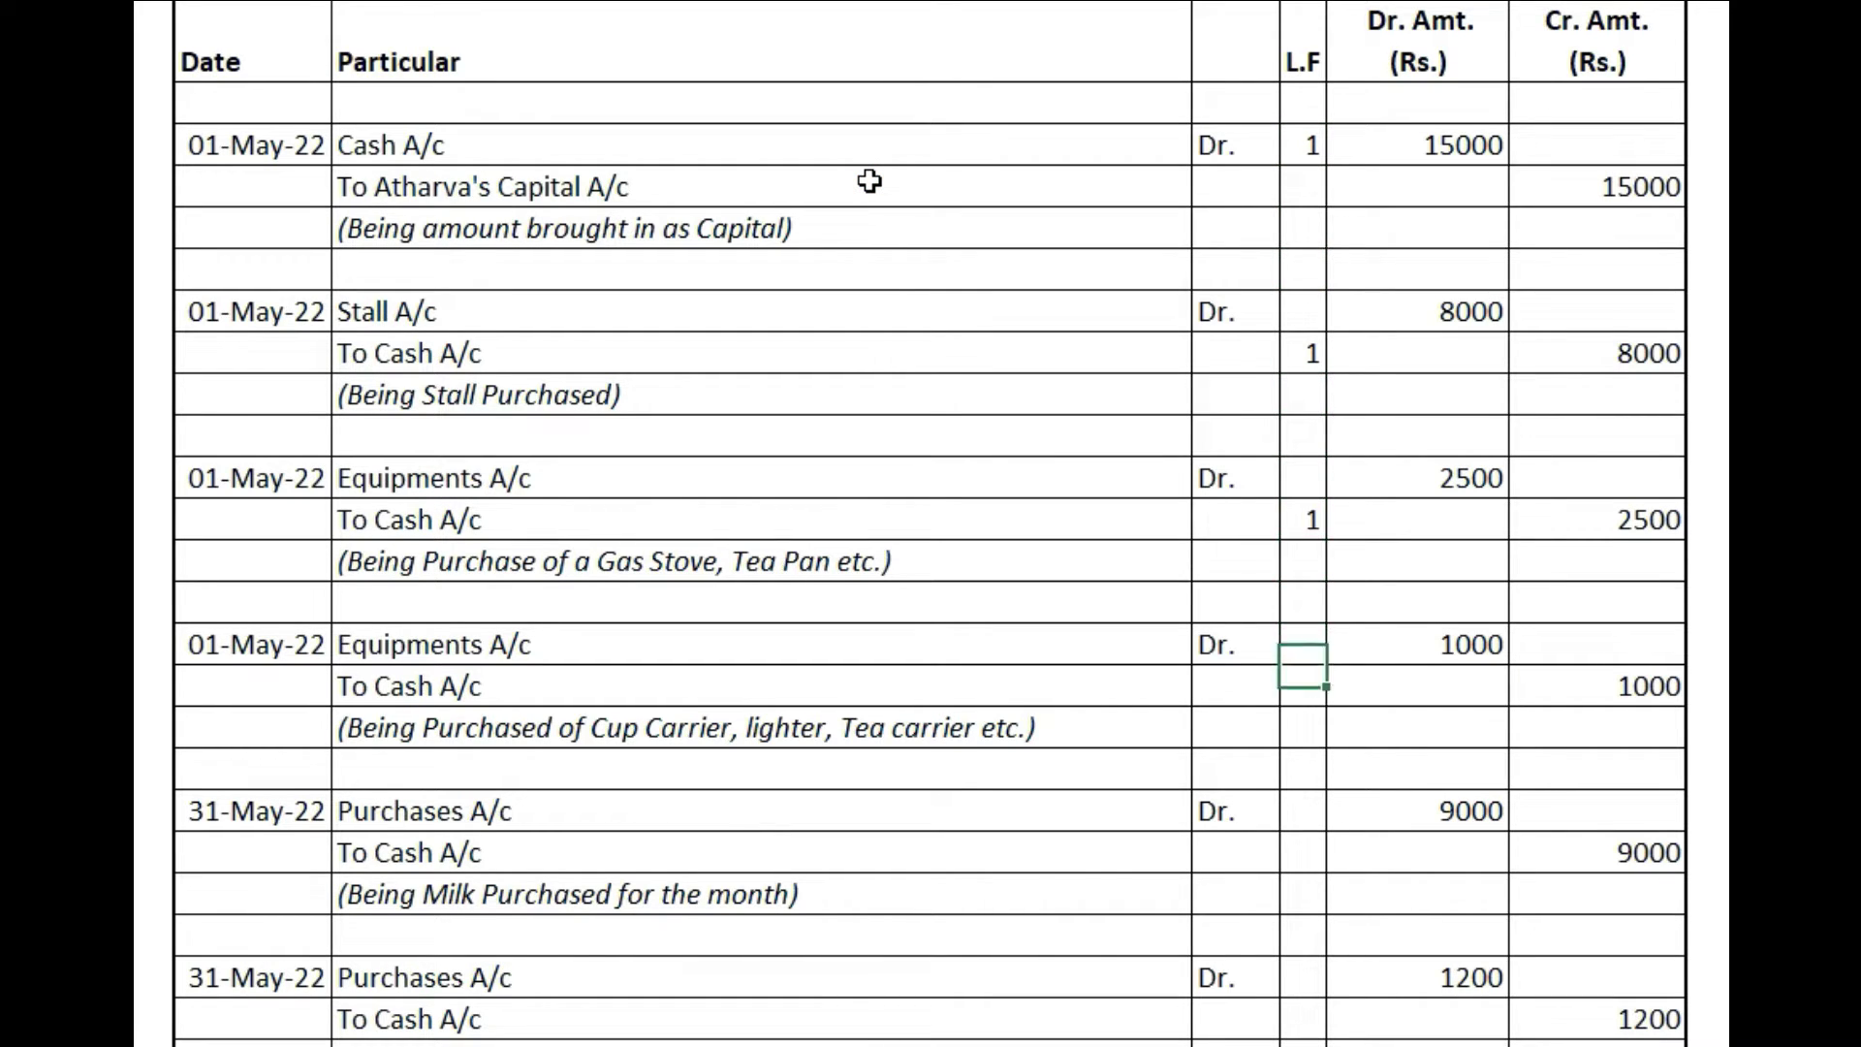
key(Up)
text(1)
- Enter 1 as the L.F number on the To Cash A/c line of the milk purchase entry dated 31-May-22
key(Down)
key(Down)
key(Down)
key(Down)
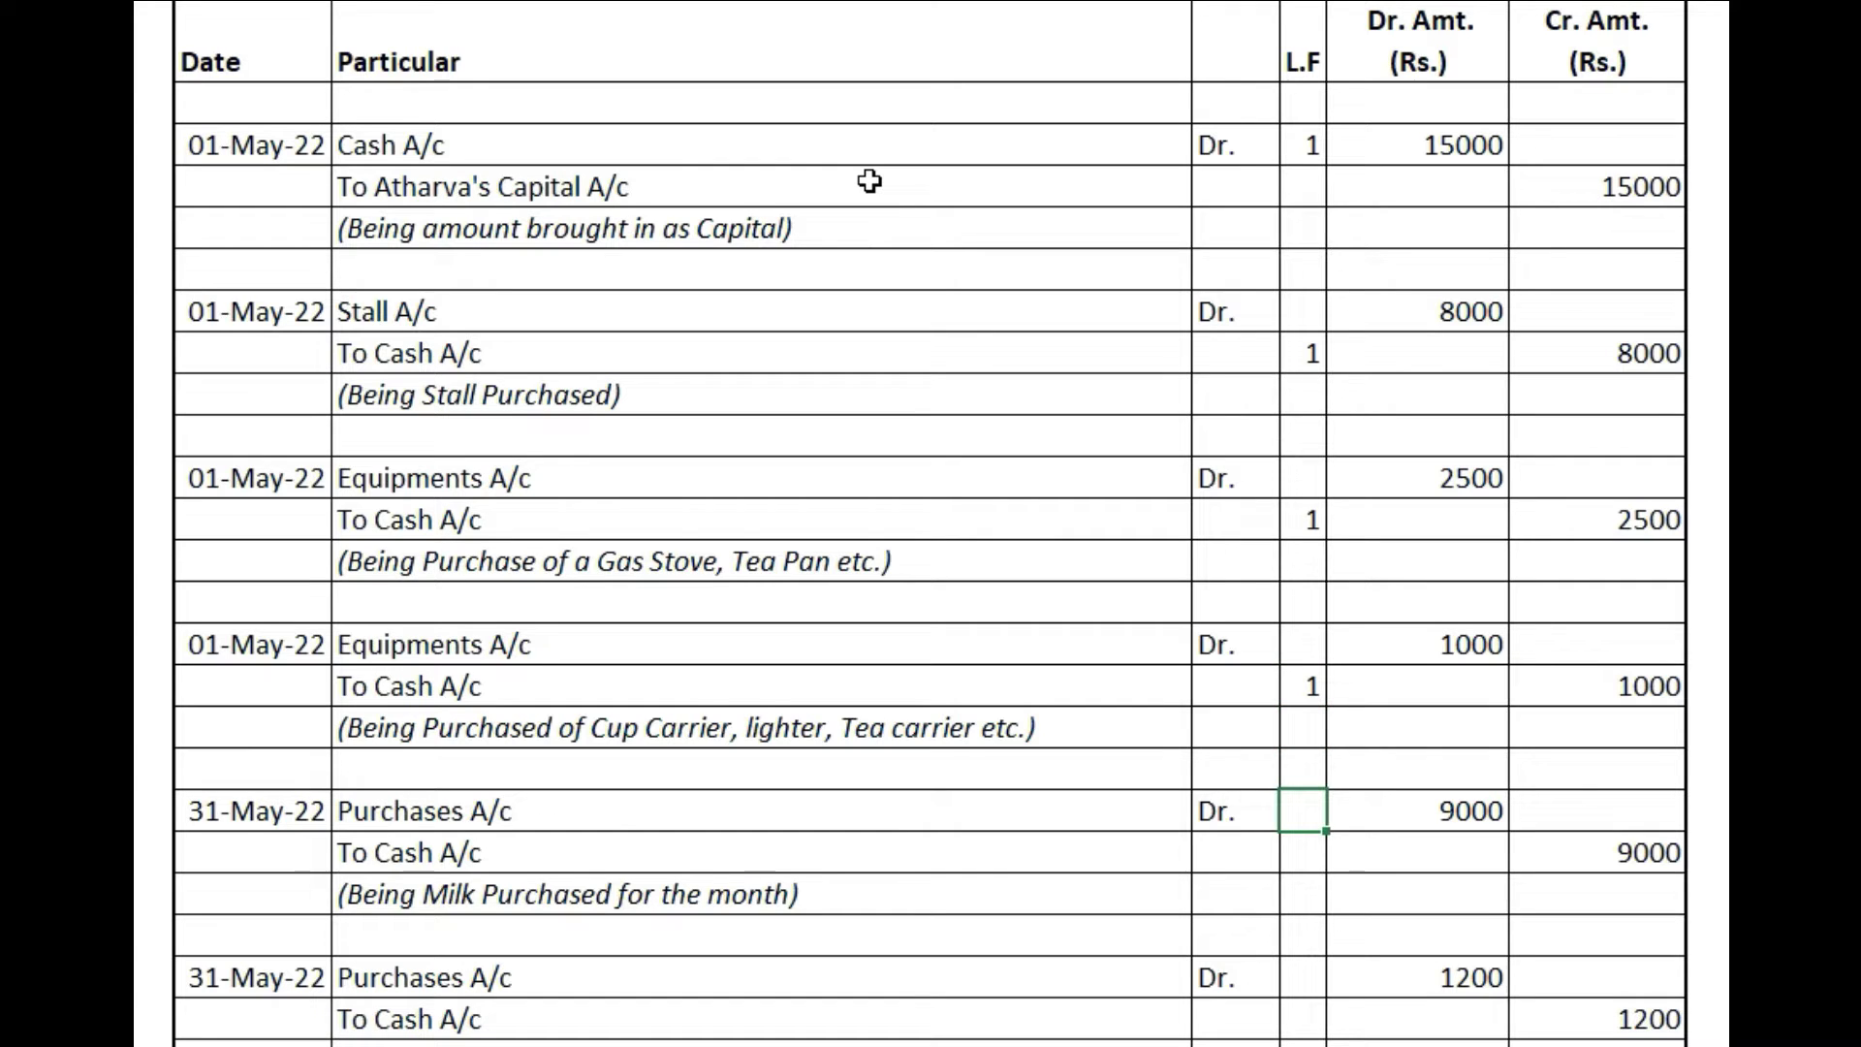
key(Down)
key(Up)
text(1)
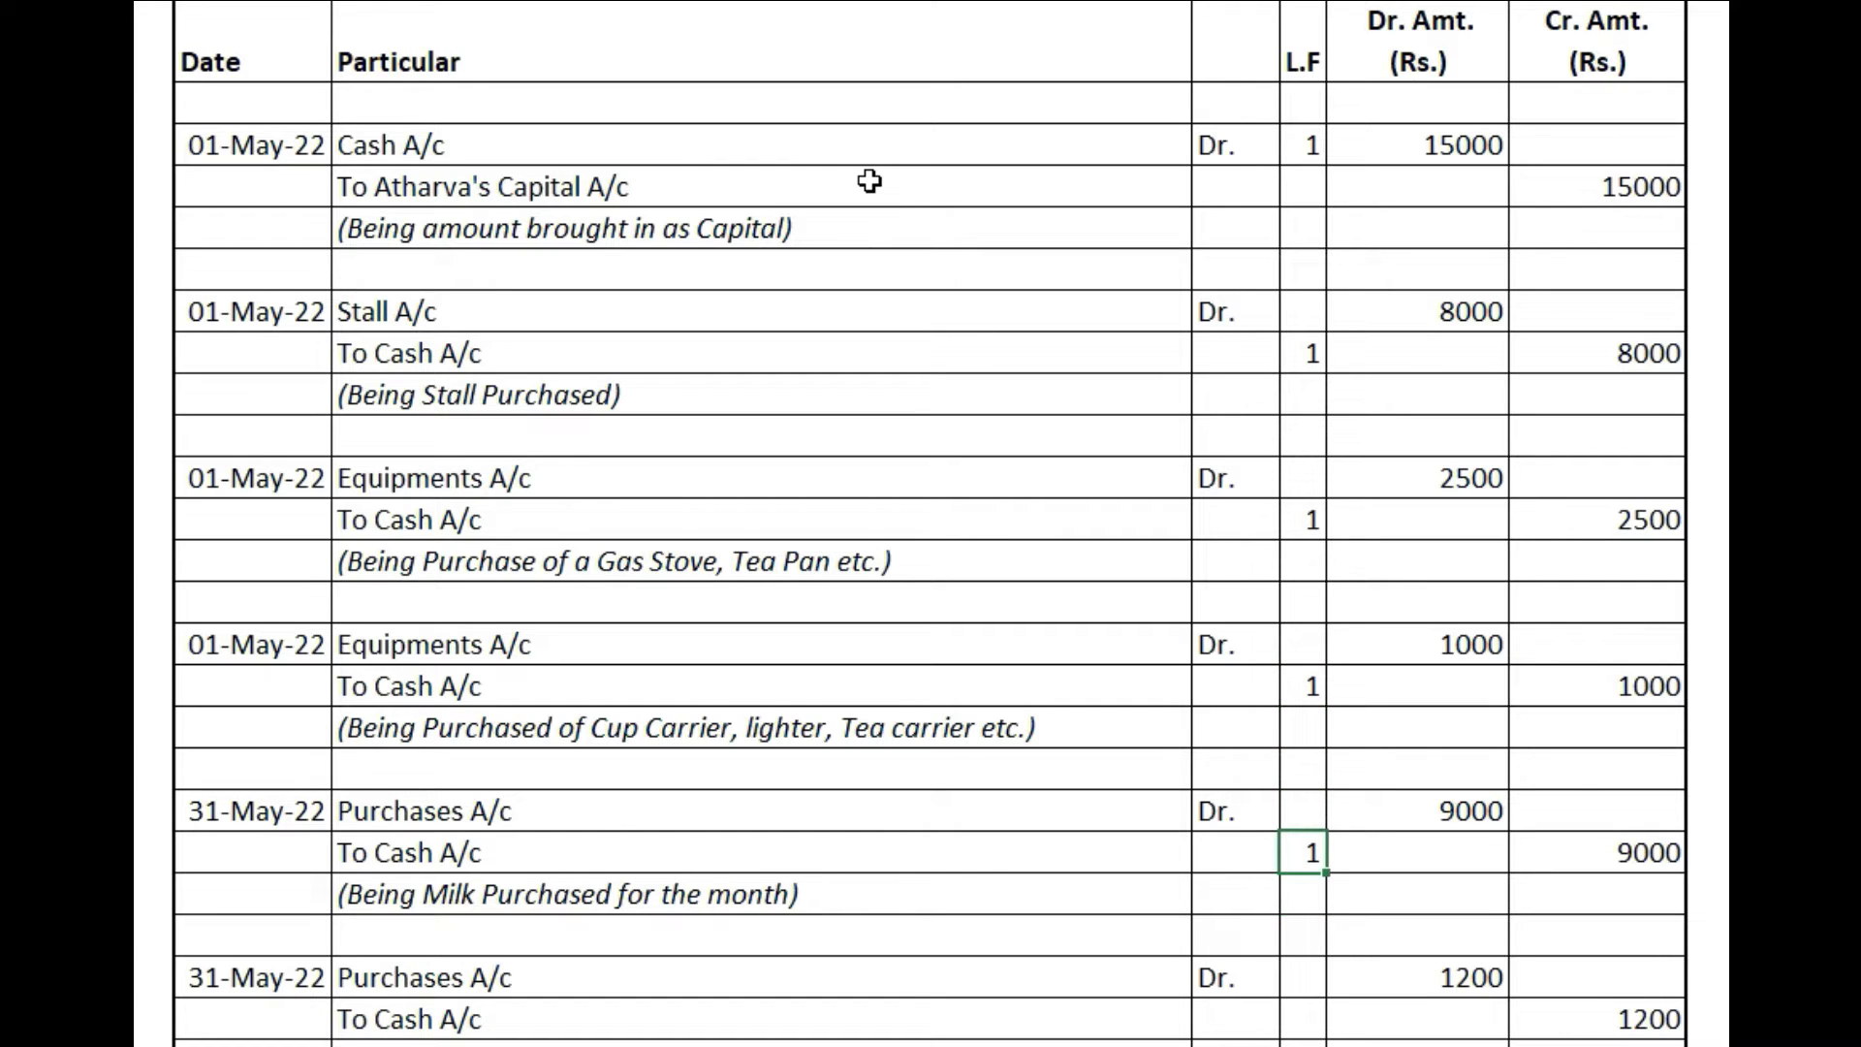
- Check the formula behind the L.F number of the first Cash A/c line and follow its reference to the Cash Account ledger
key(Up)
key(Up)
key(Up)
key(Up)
key(Up)
key(Up)
key(Up)
key(Up)
key(Up)
key(Up)
key(Up)
key(Up)
key(Up)
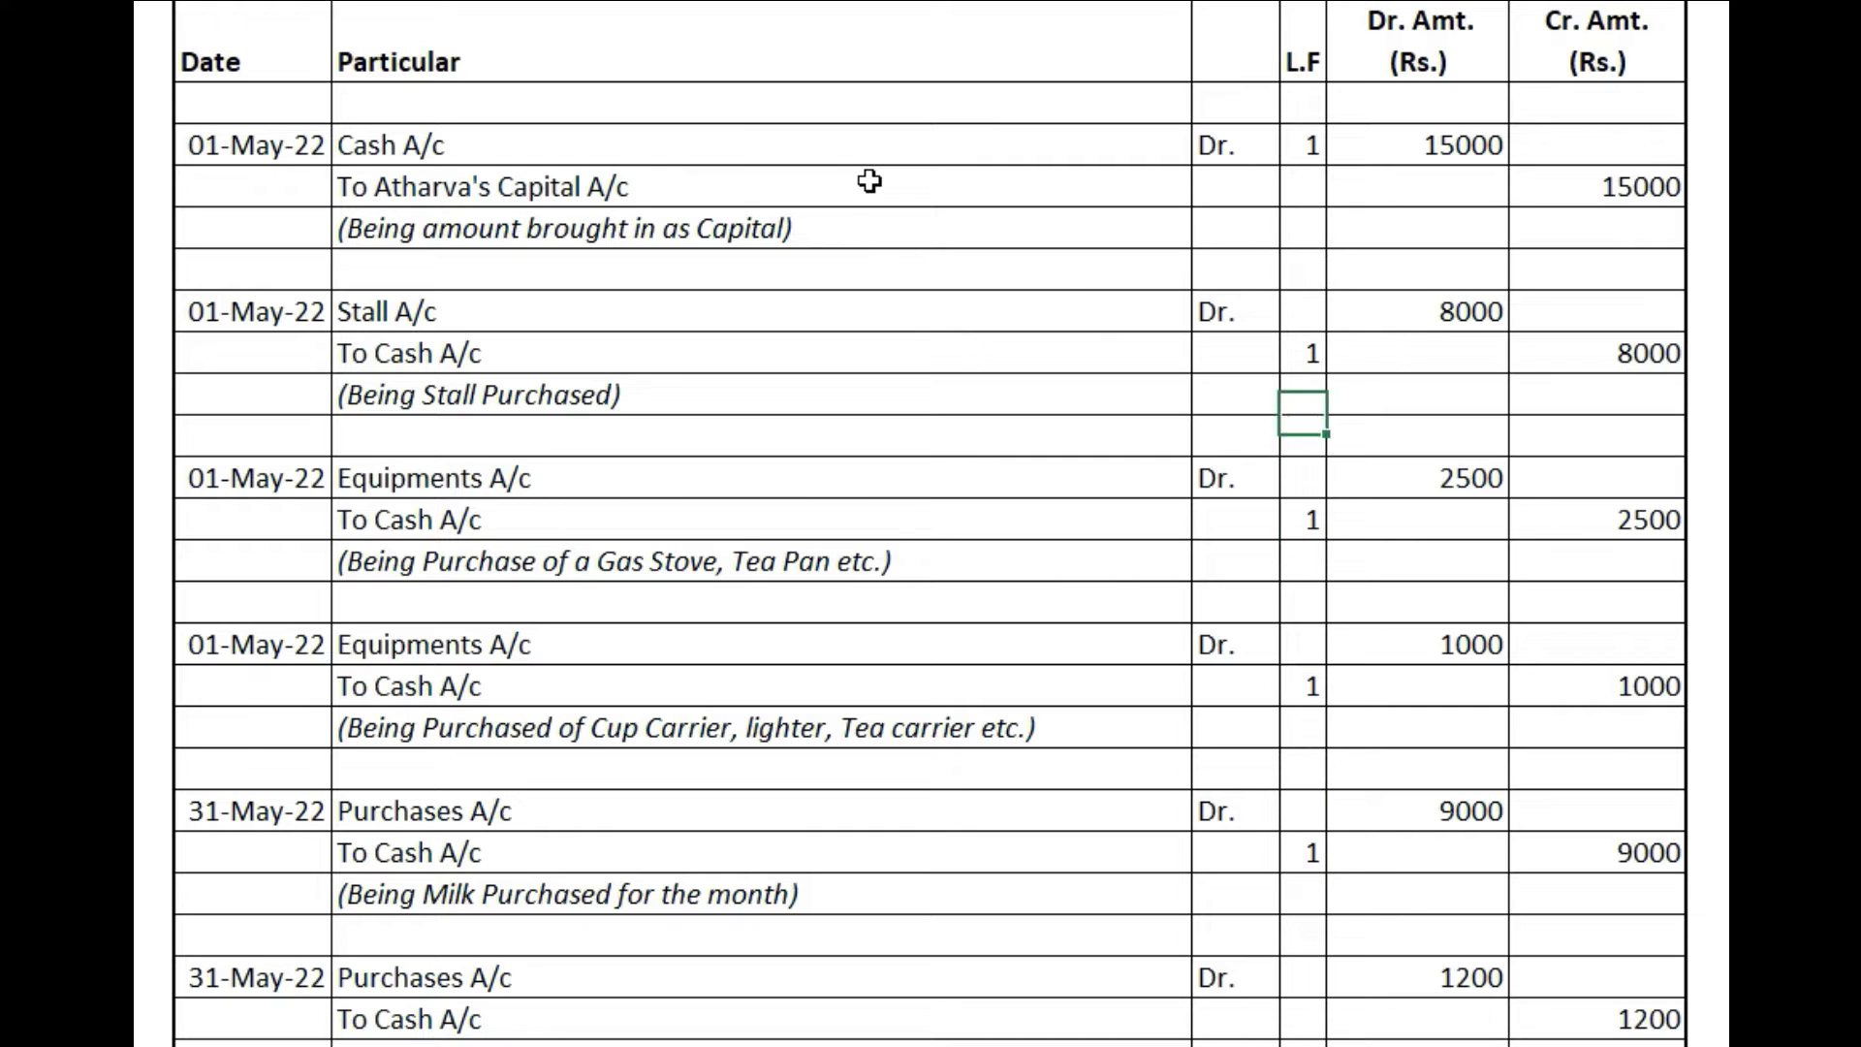
key(Up)
key(Up)
key(Up)
key(Up)
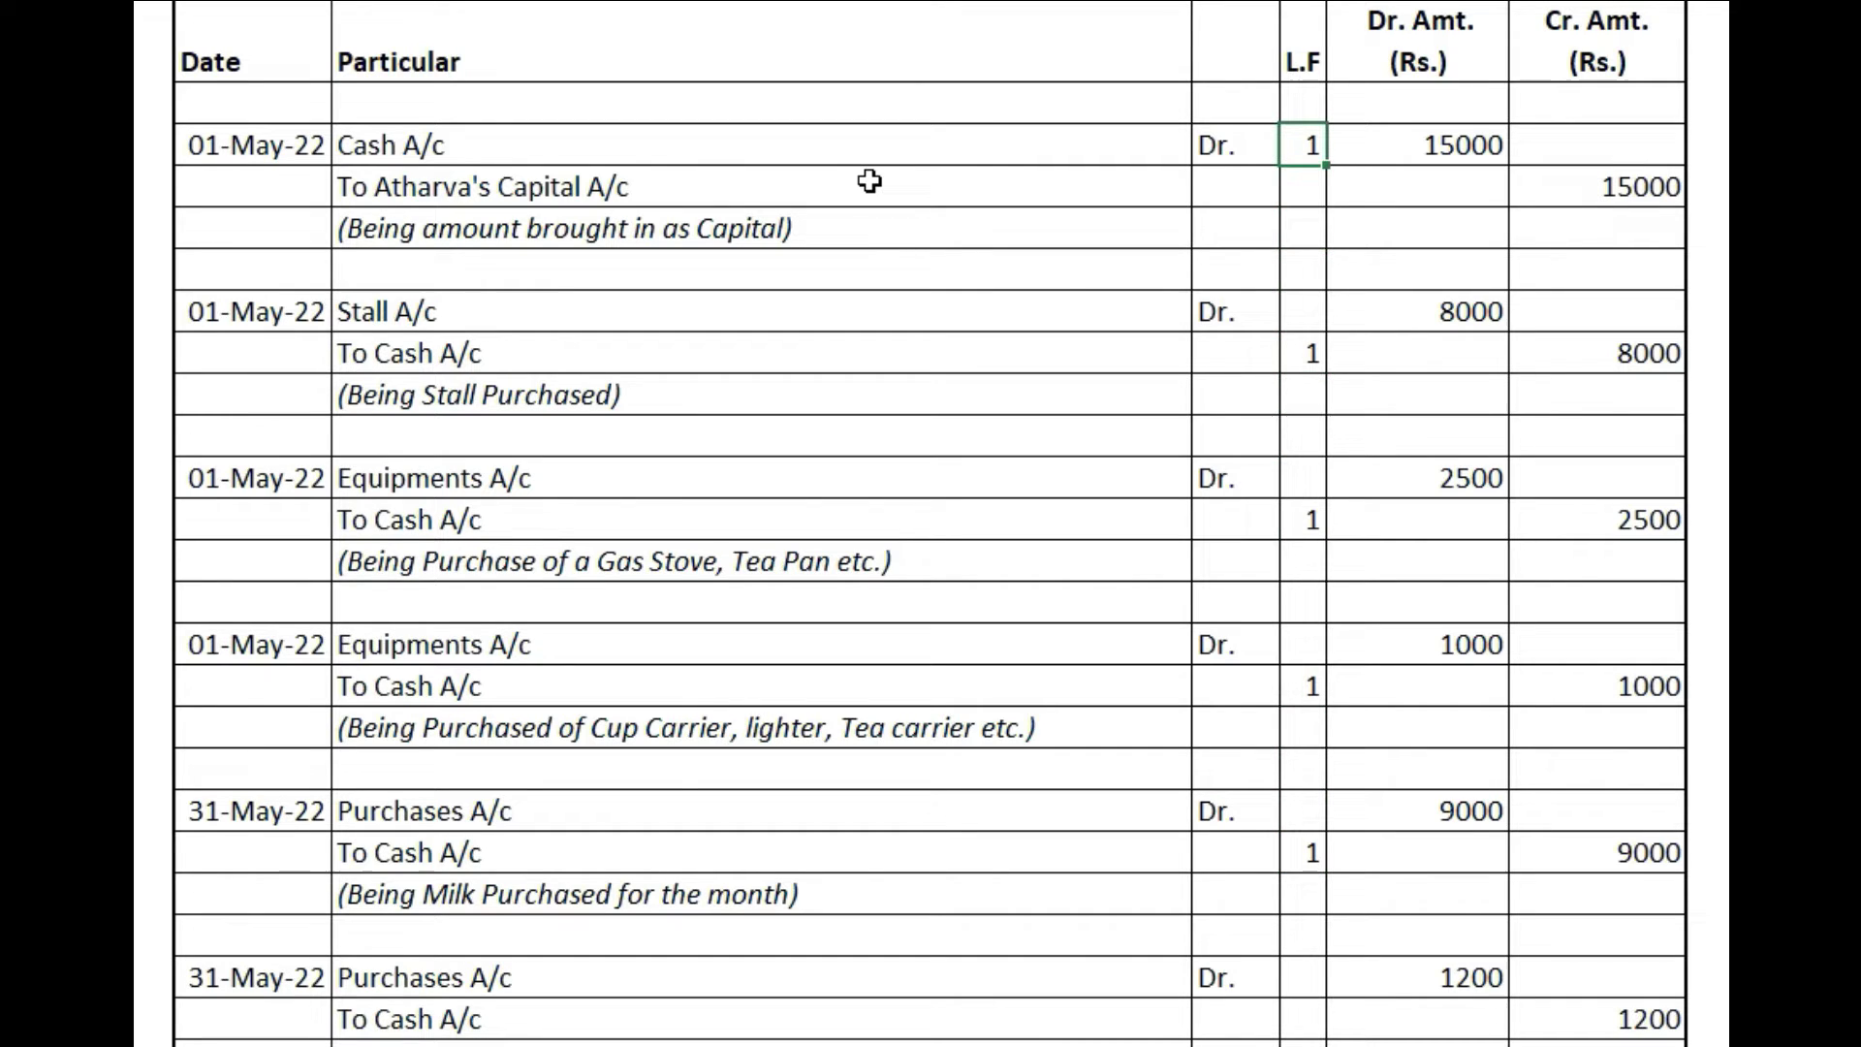
key(F2)
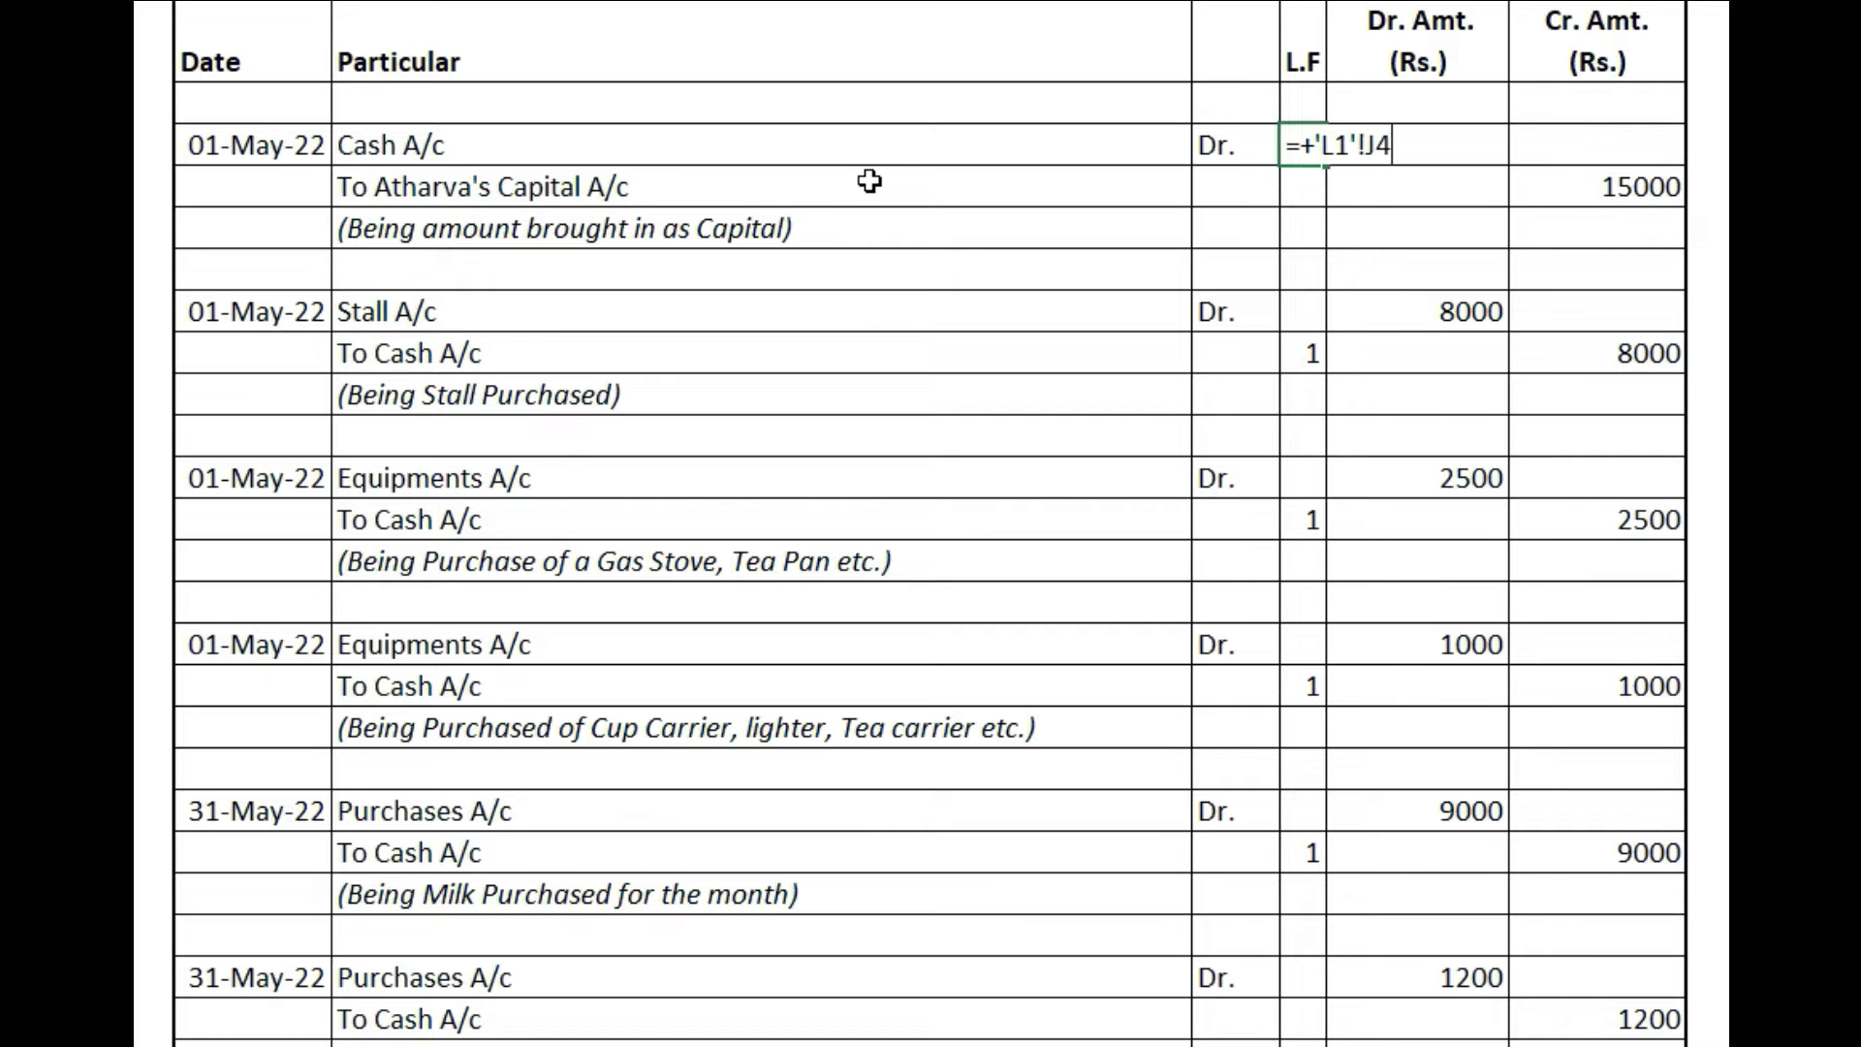
key(Escape)
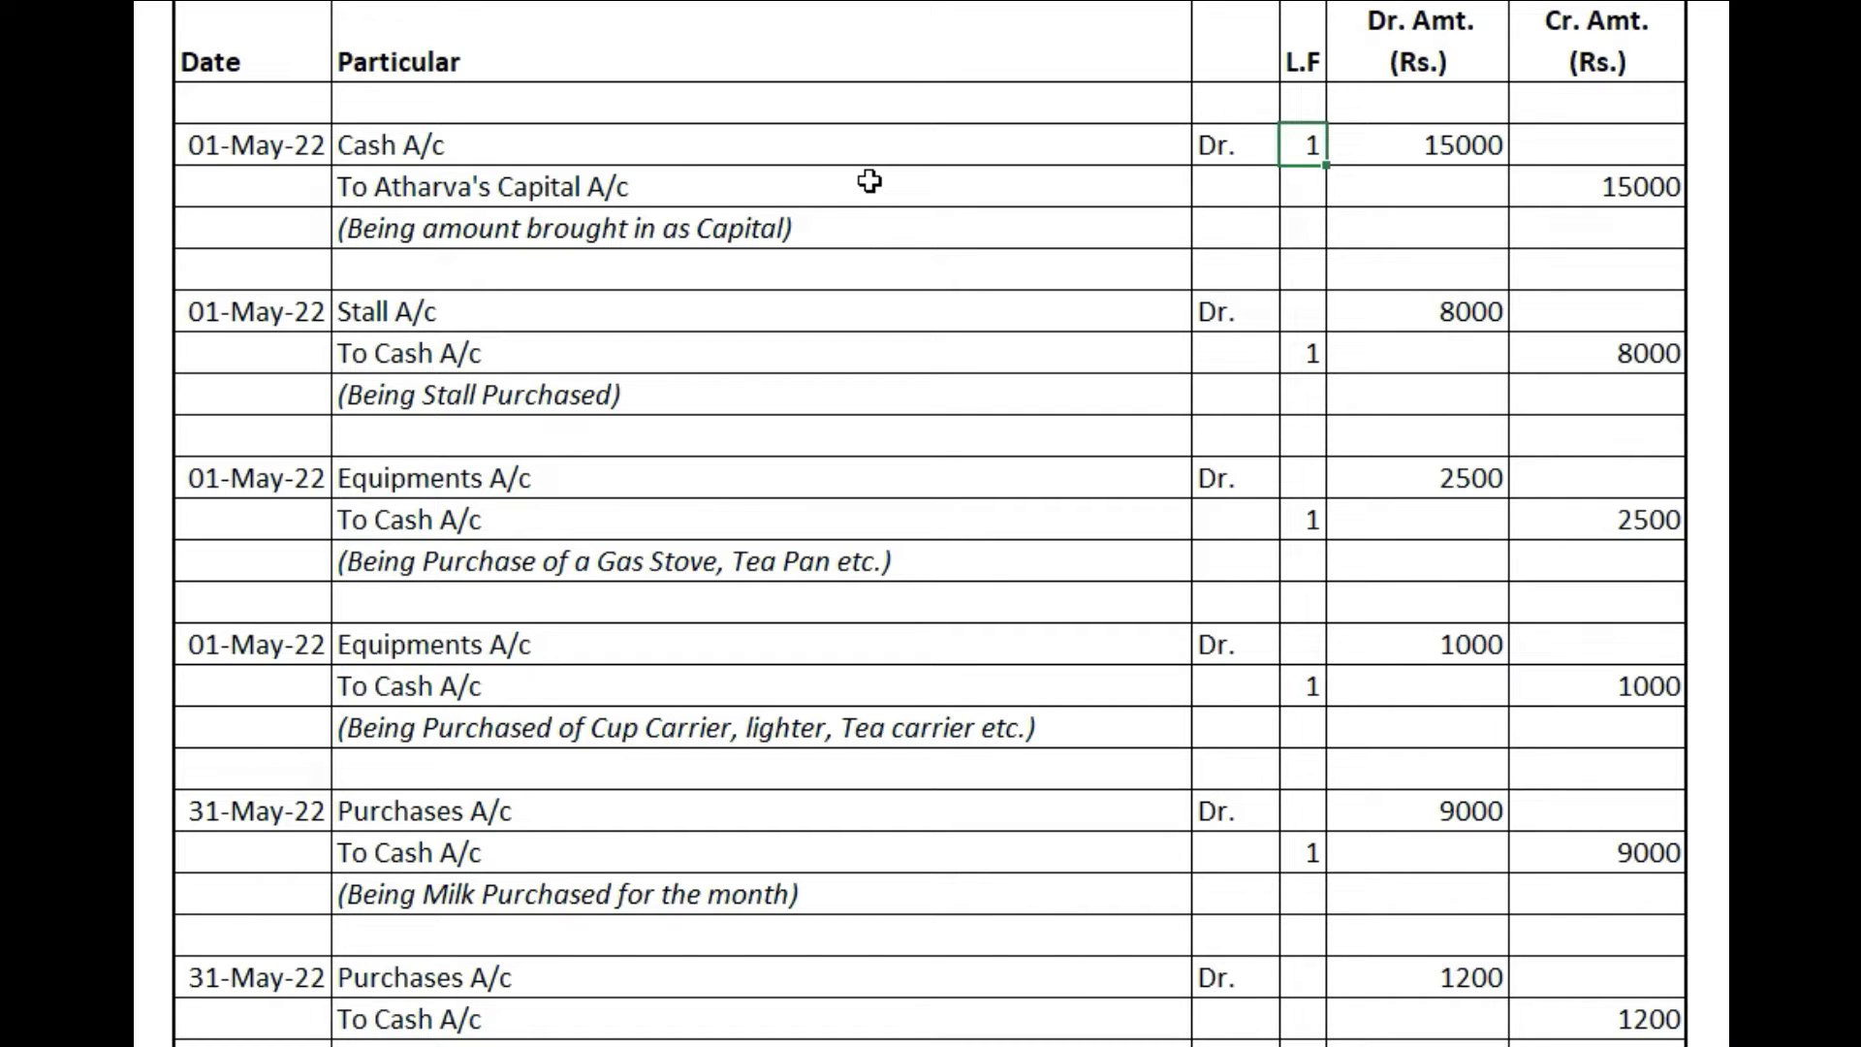
key(ctrl+bracketleft)
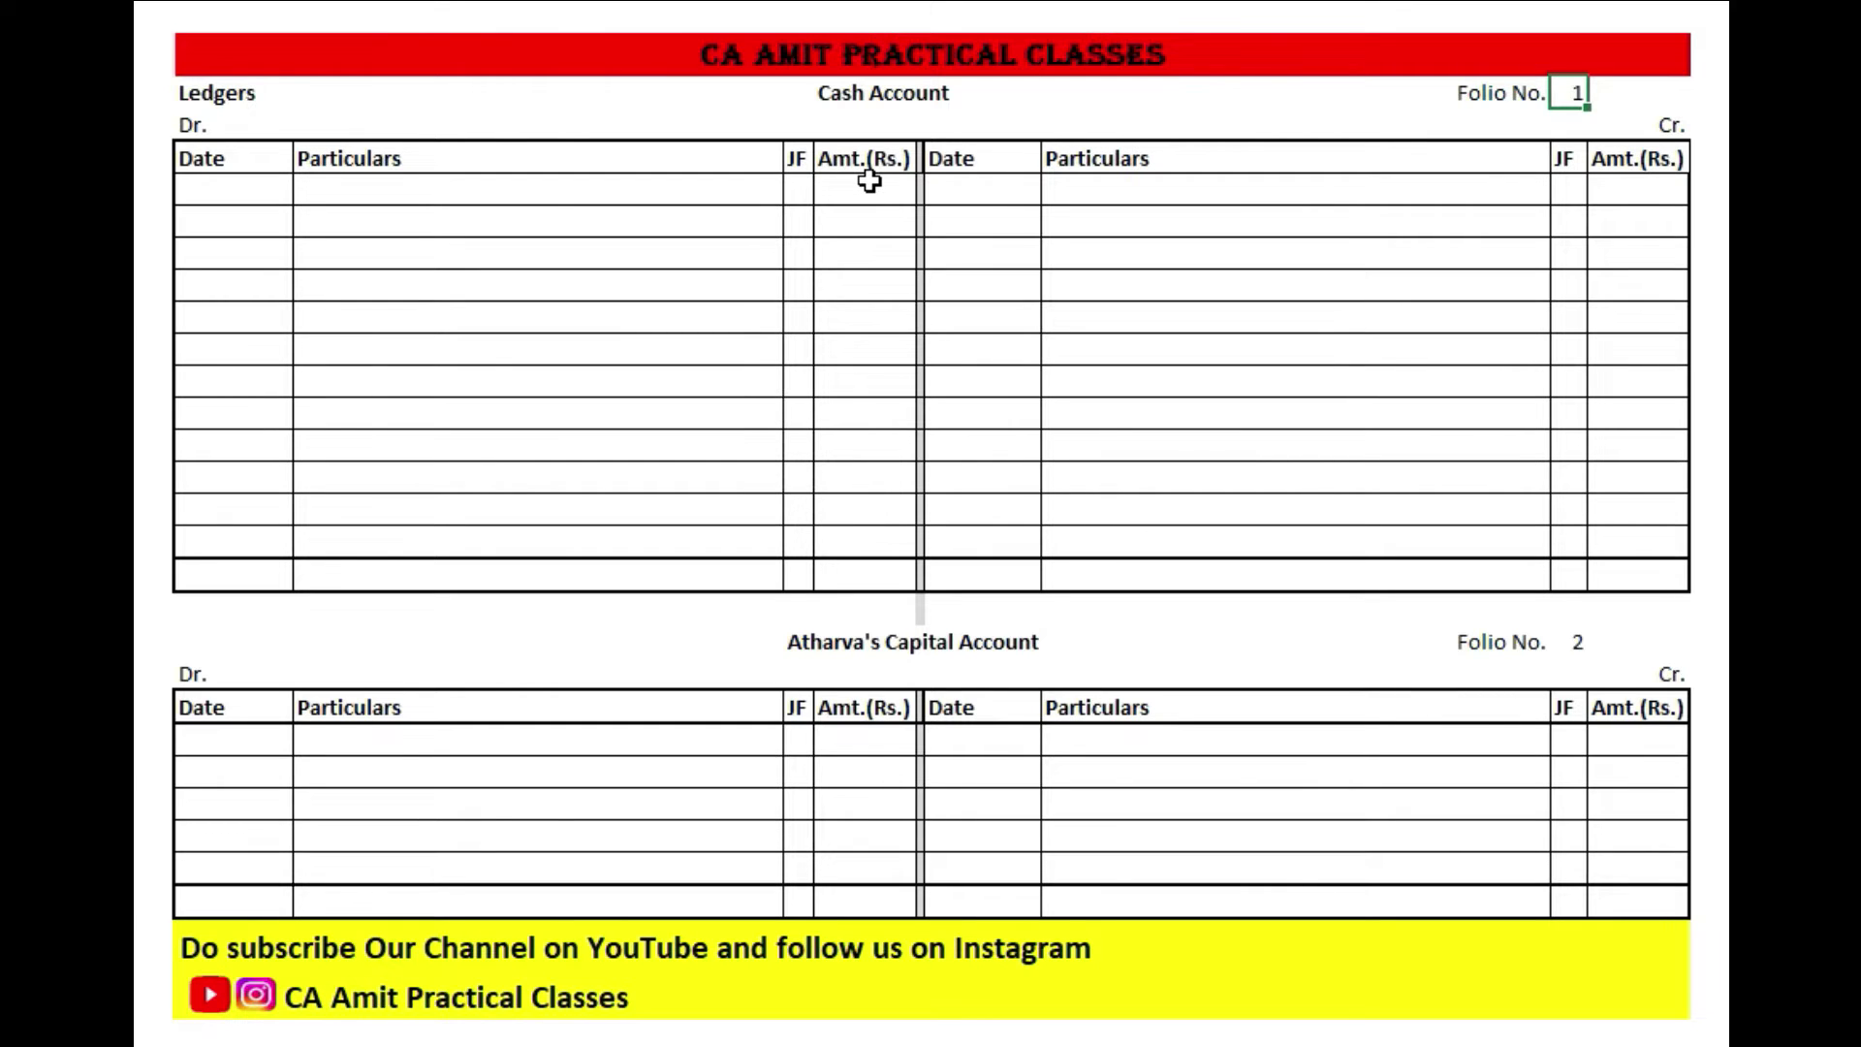
- Post the owner's Capital A/c on the debit side of the Cash Account, dated 01-May-22 with amount 15000
key(Left)
key(Left)
key(Down)
key(Down)
key(Down)
key(Left)
key(Left)
key(Left)
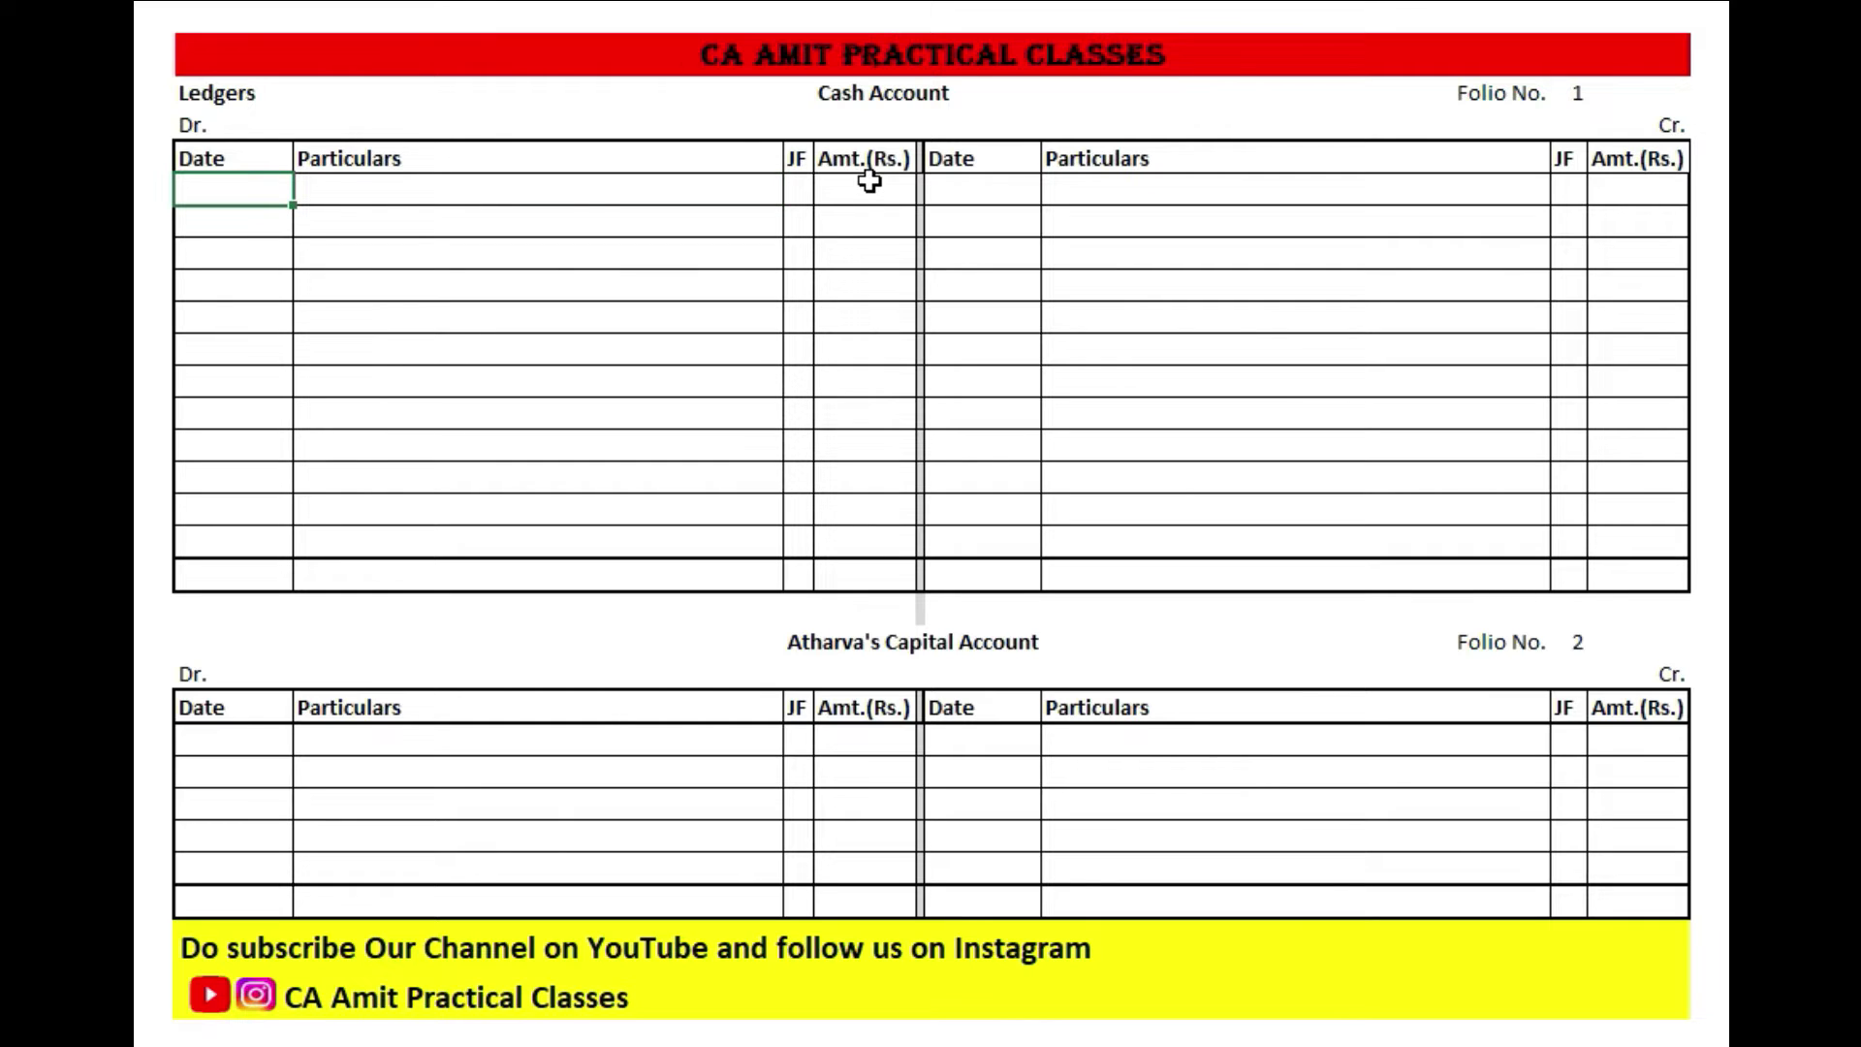
text(01-May-22)
key(Tab)
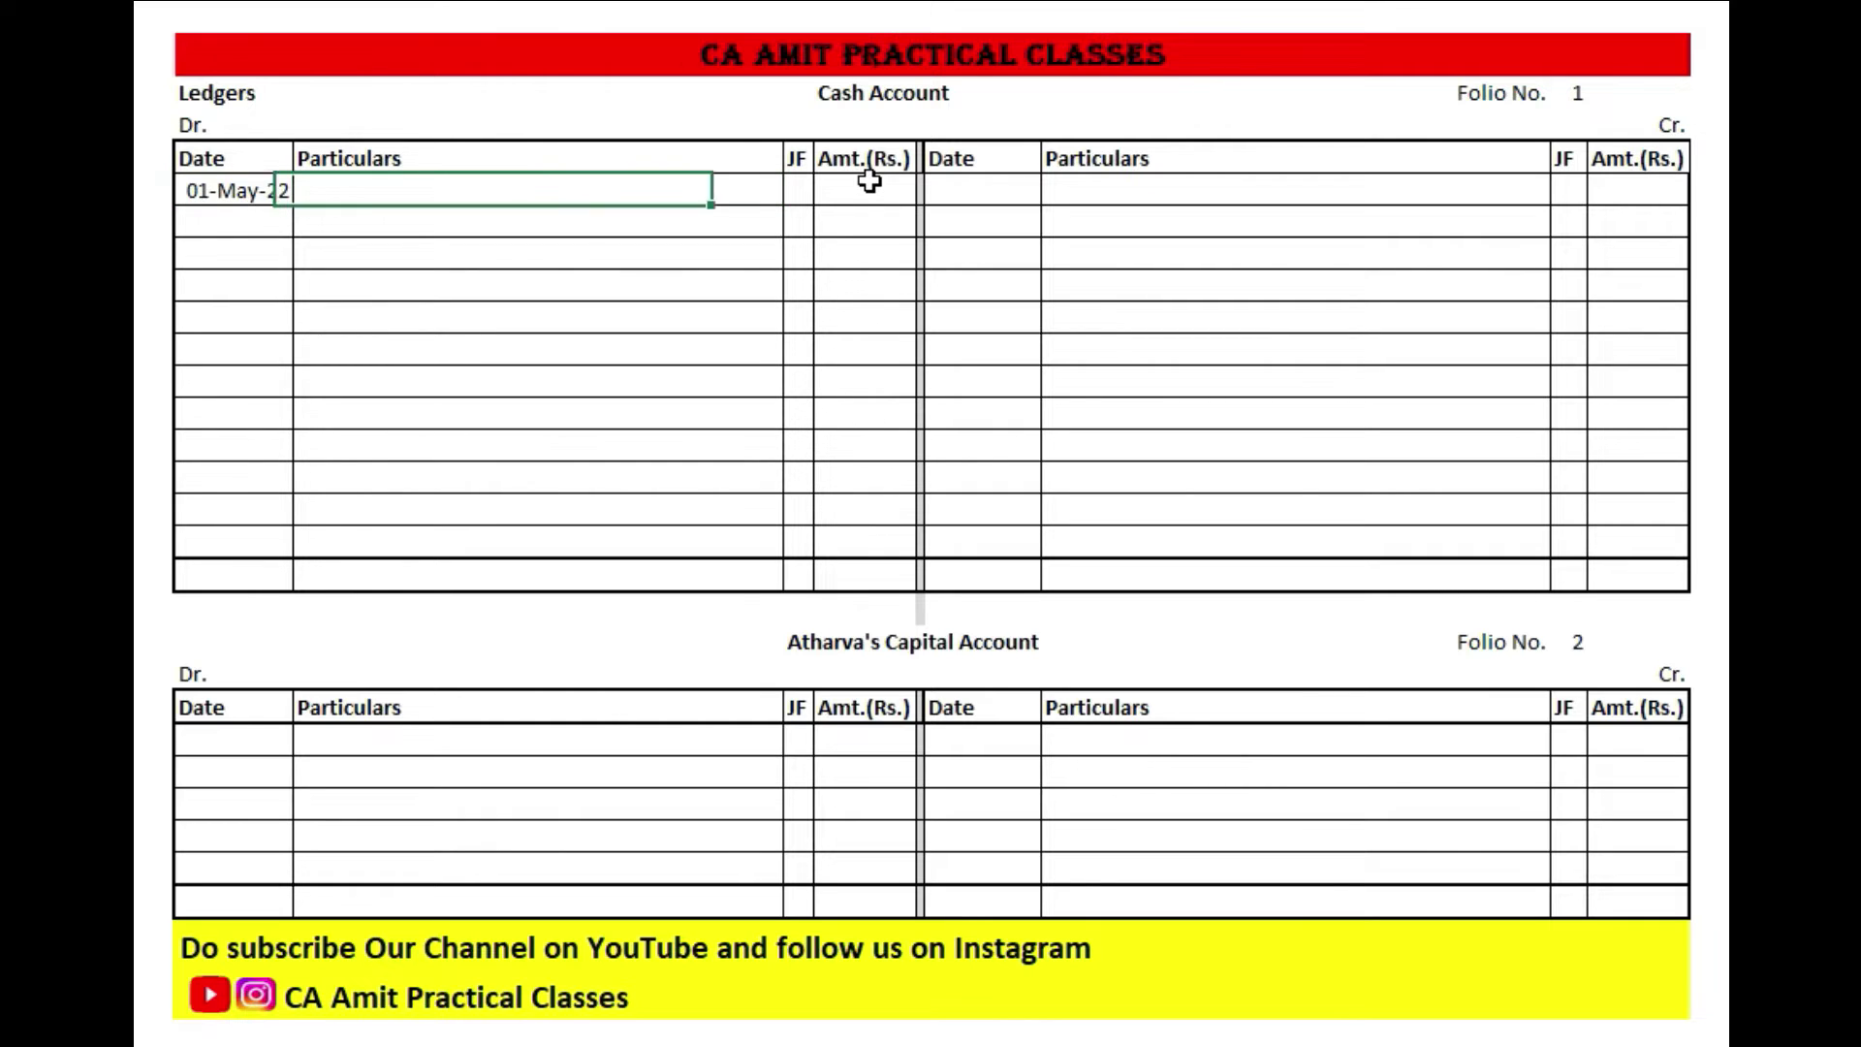
text(To Atharva's Capital A/c)
click(870, 191)
text(15000)
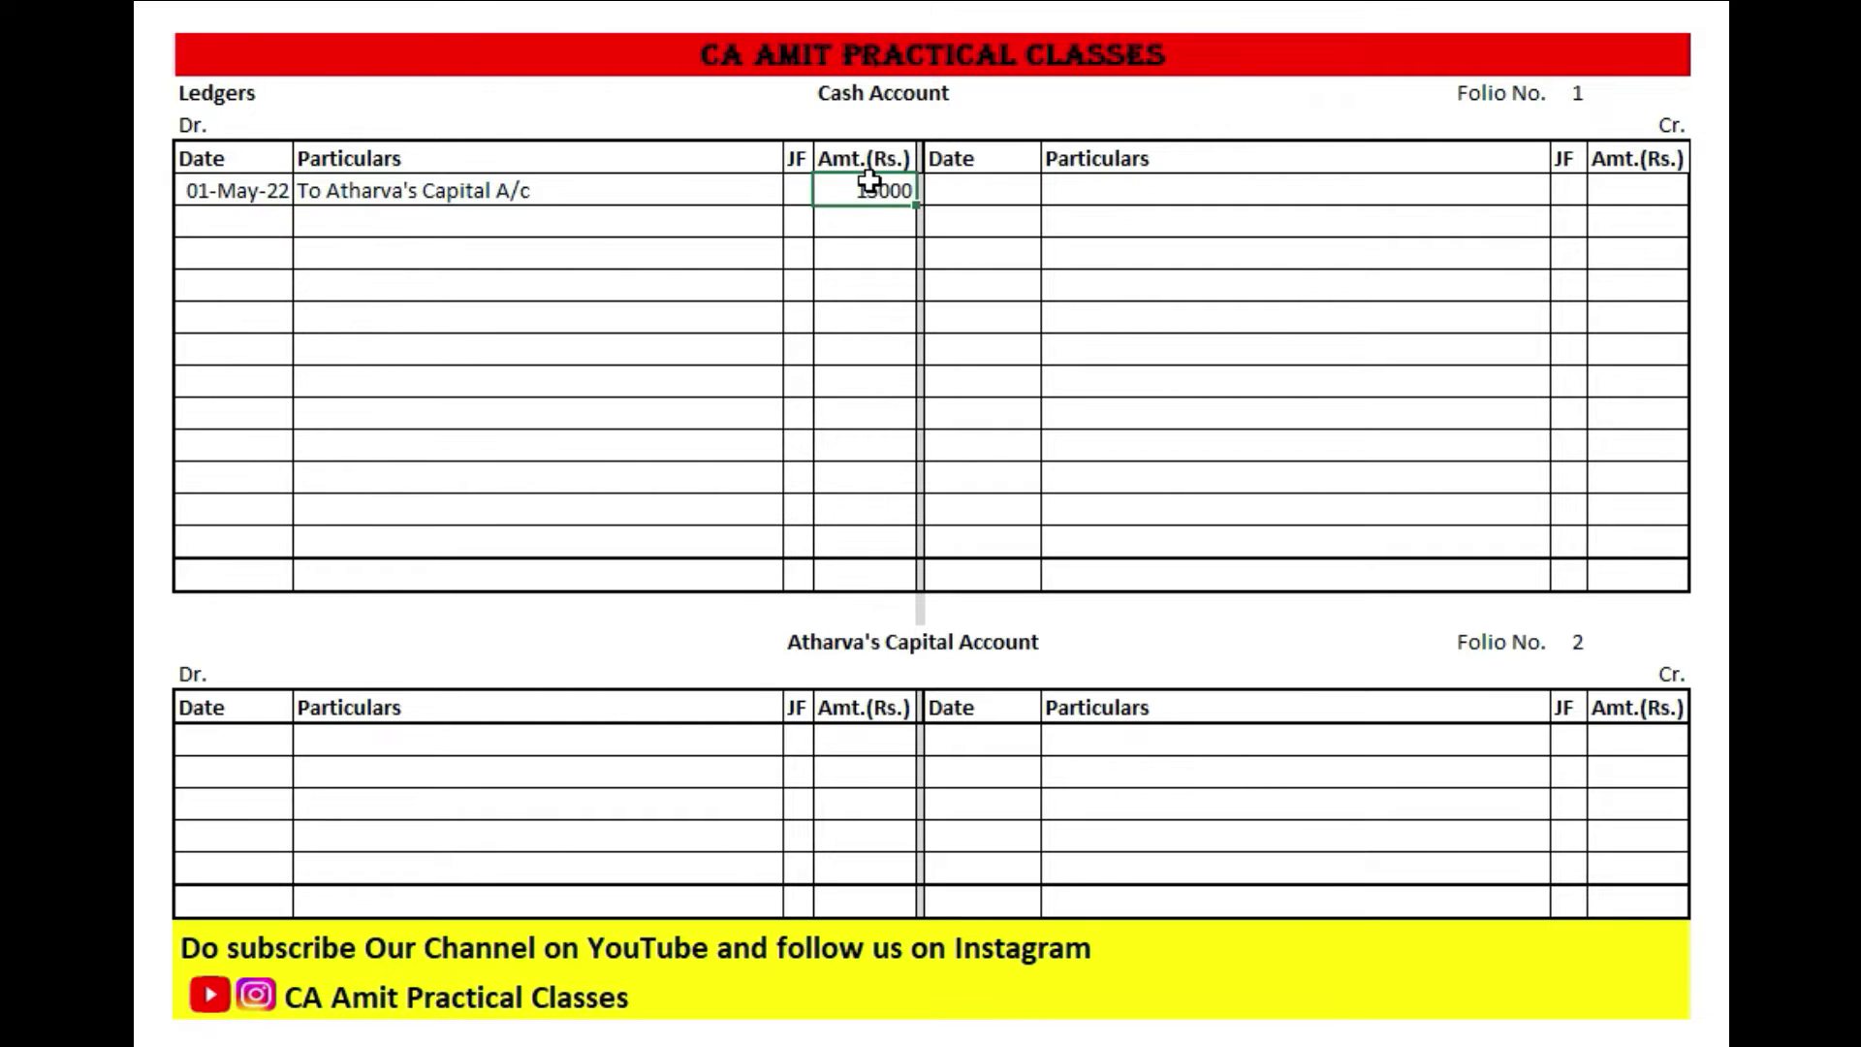
key(Return)
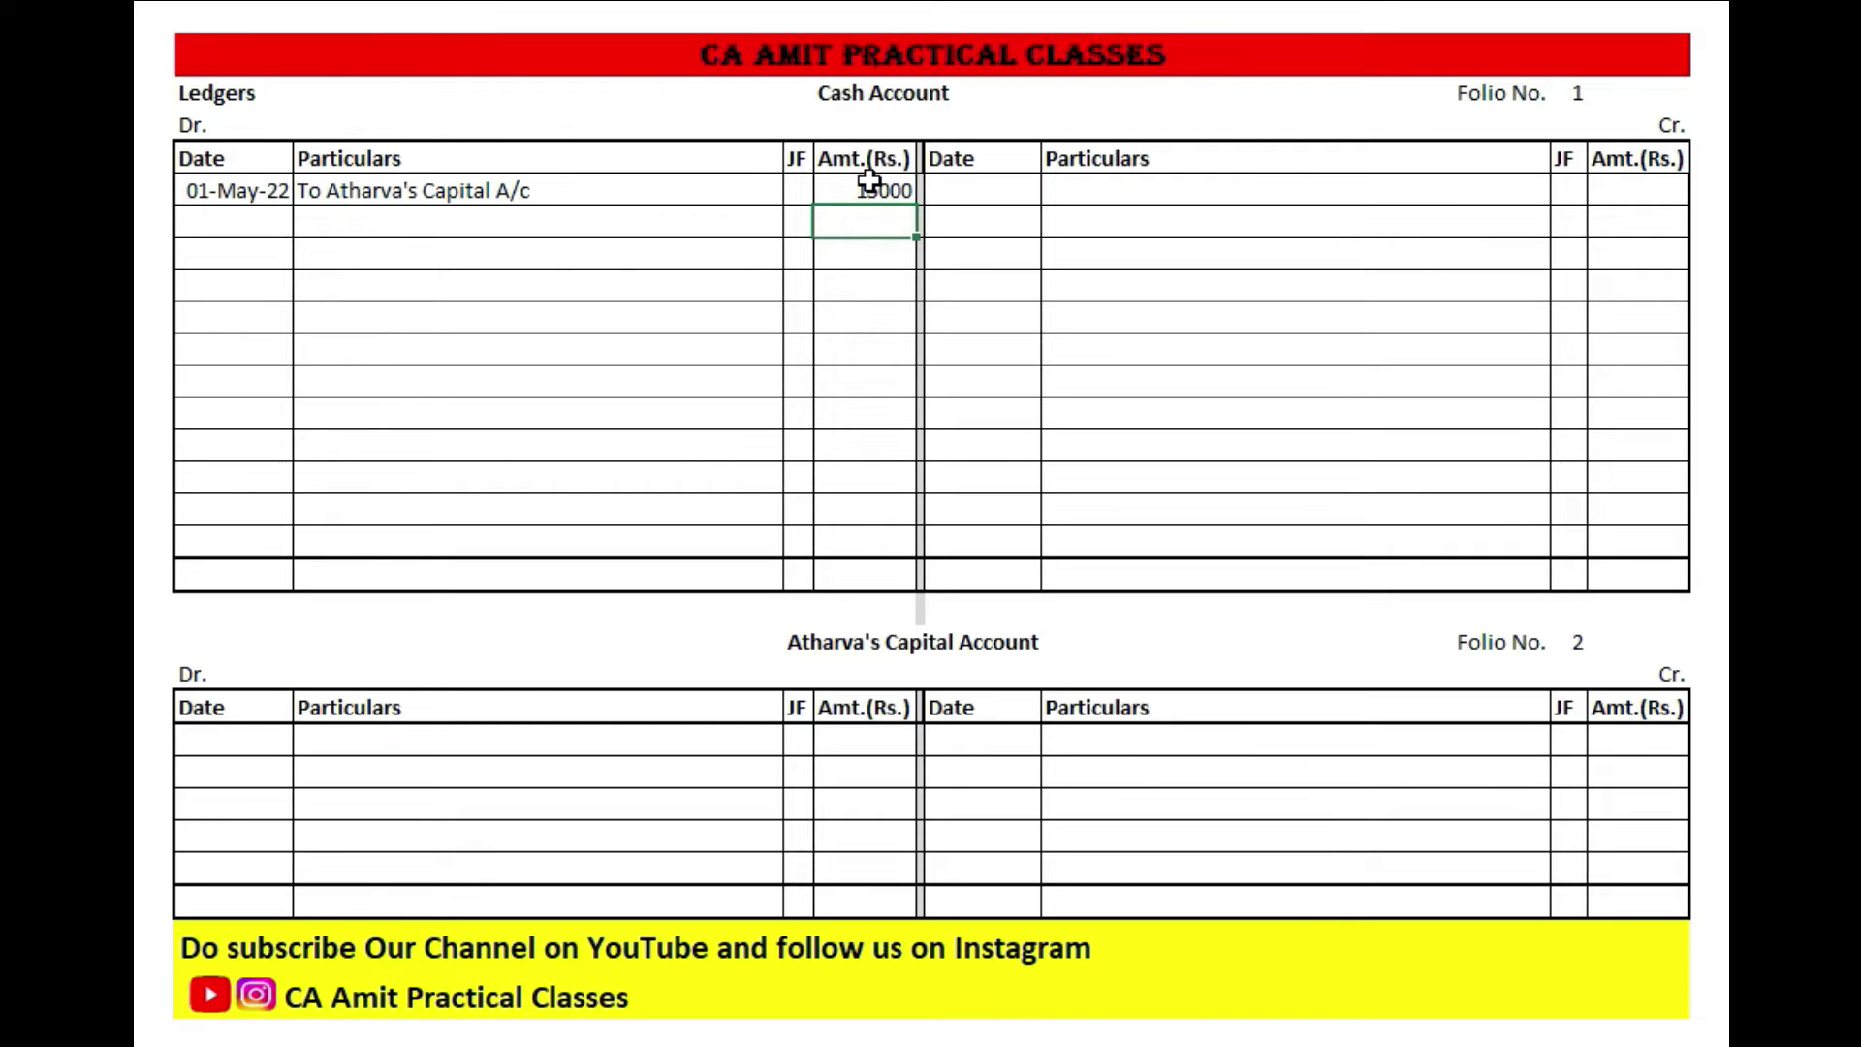
- Add a second debit row to the Cash Account: 31-May-22, To Sales A/c, 37500
text(37500)
key(Left)
key(Left)
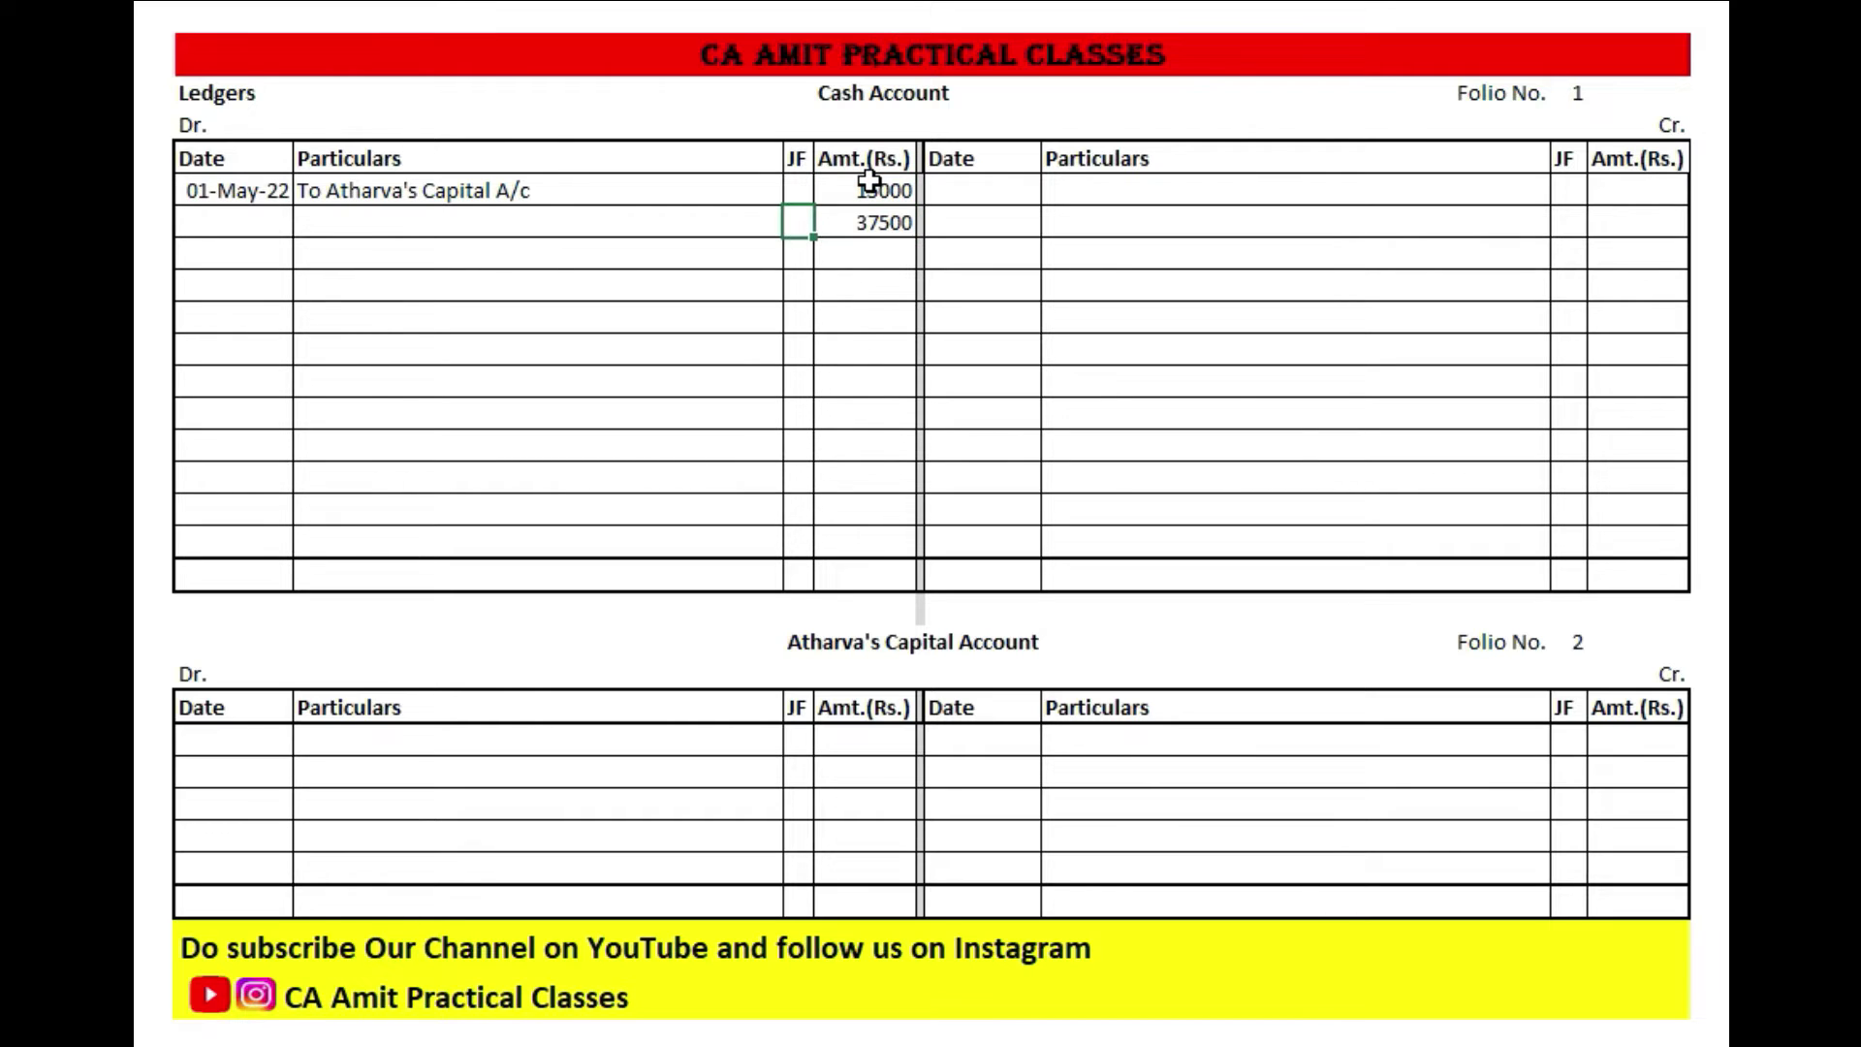
text(To Sales A/c)
key(Left)
text(31-May-22)
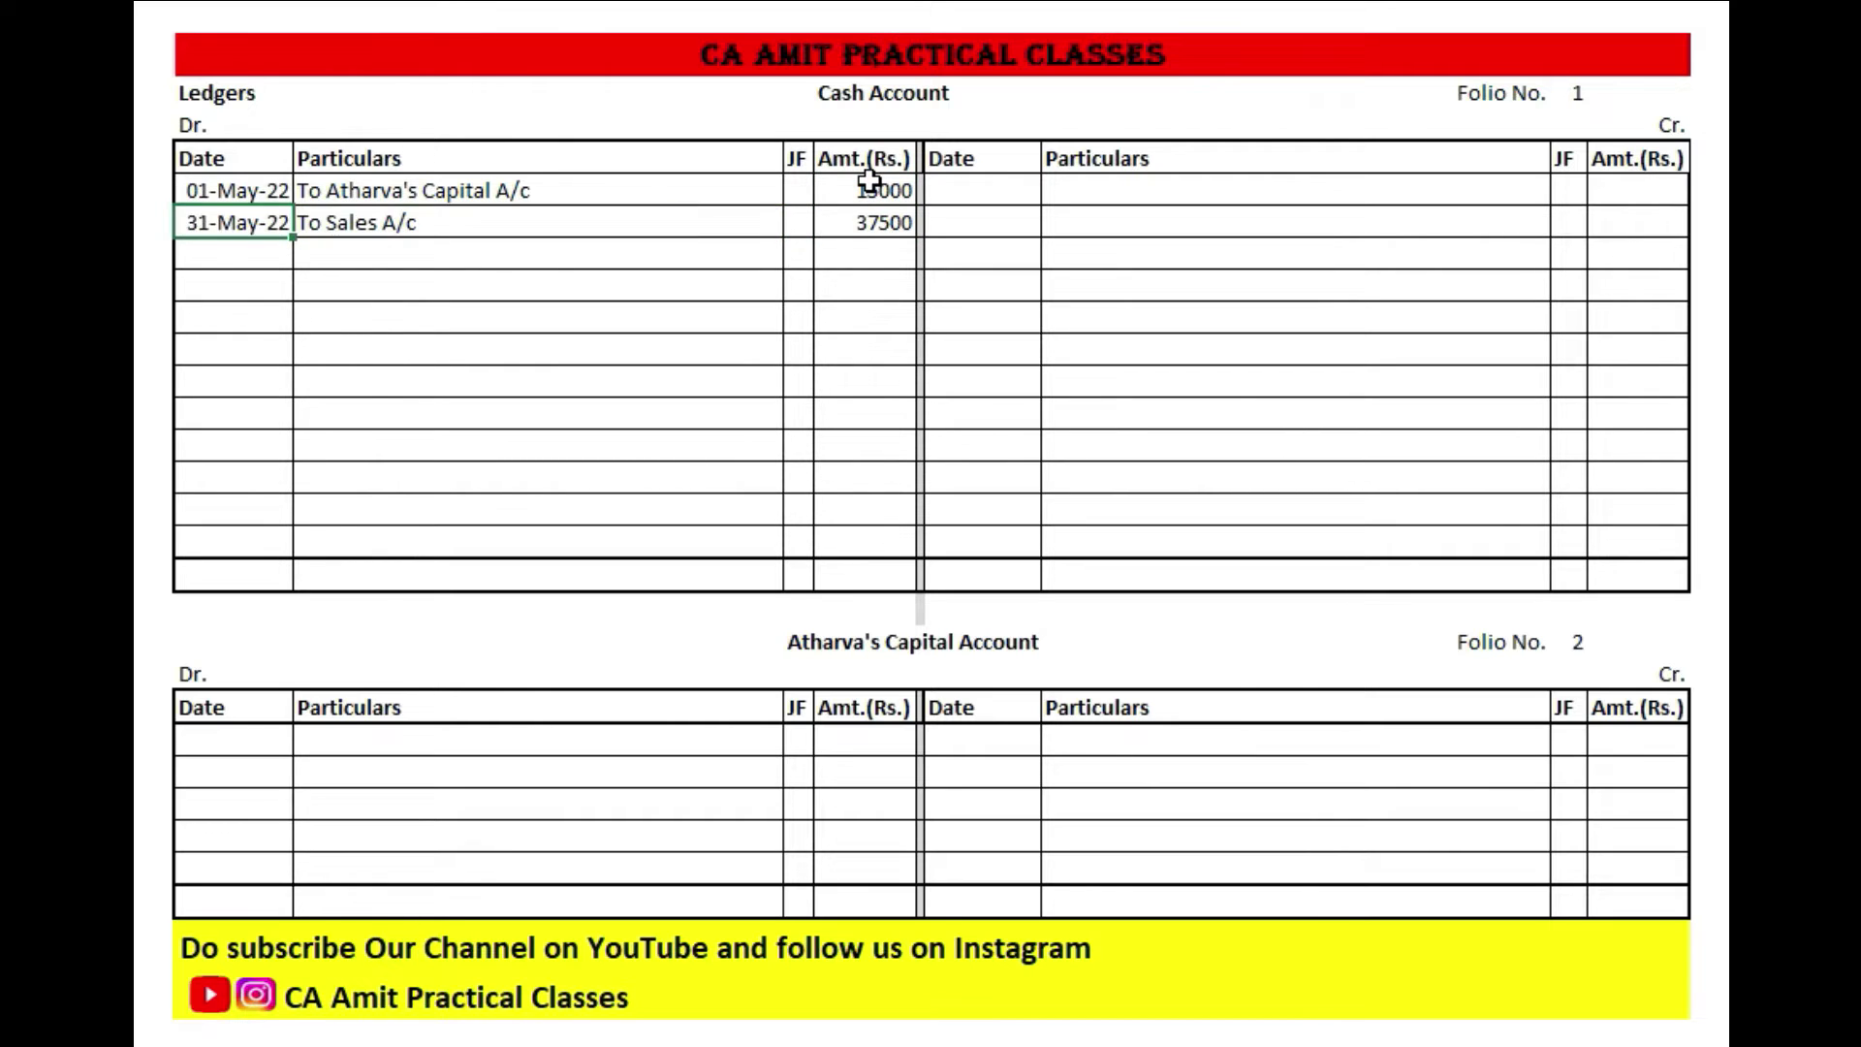
- Start the credit side of the Cash Account with the date 01-May-22 and the particular Stall A/c
key(Right)
key(Right)
key(Right)
key(Right)
key(Right)
key(Up)
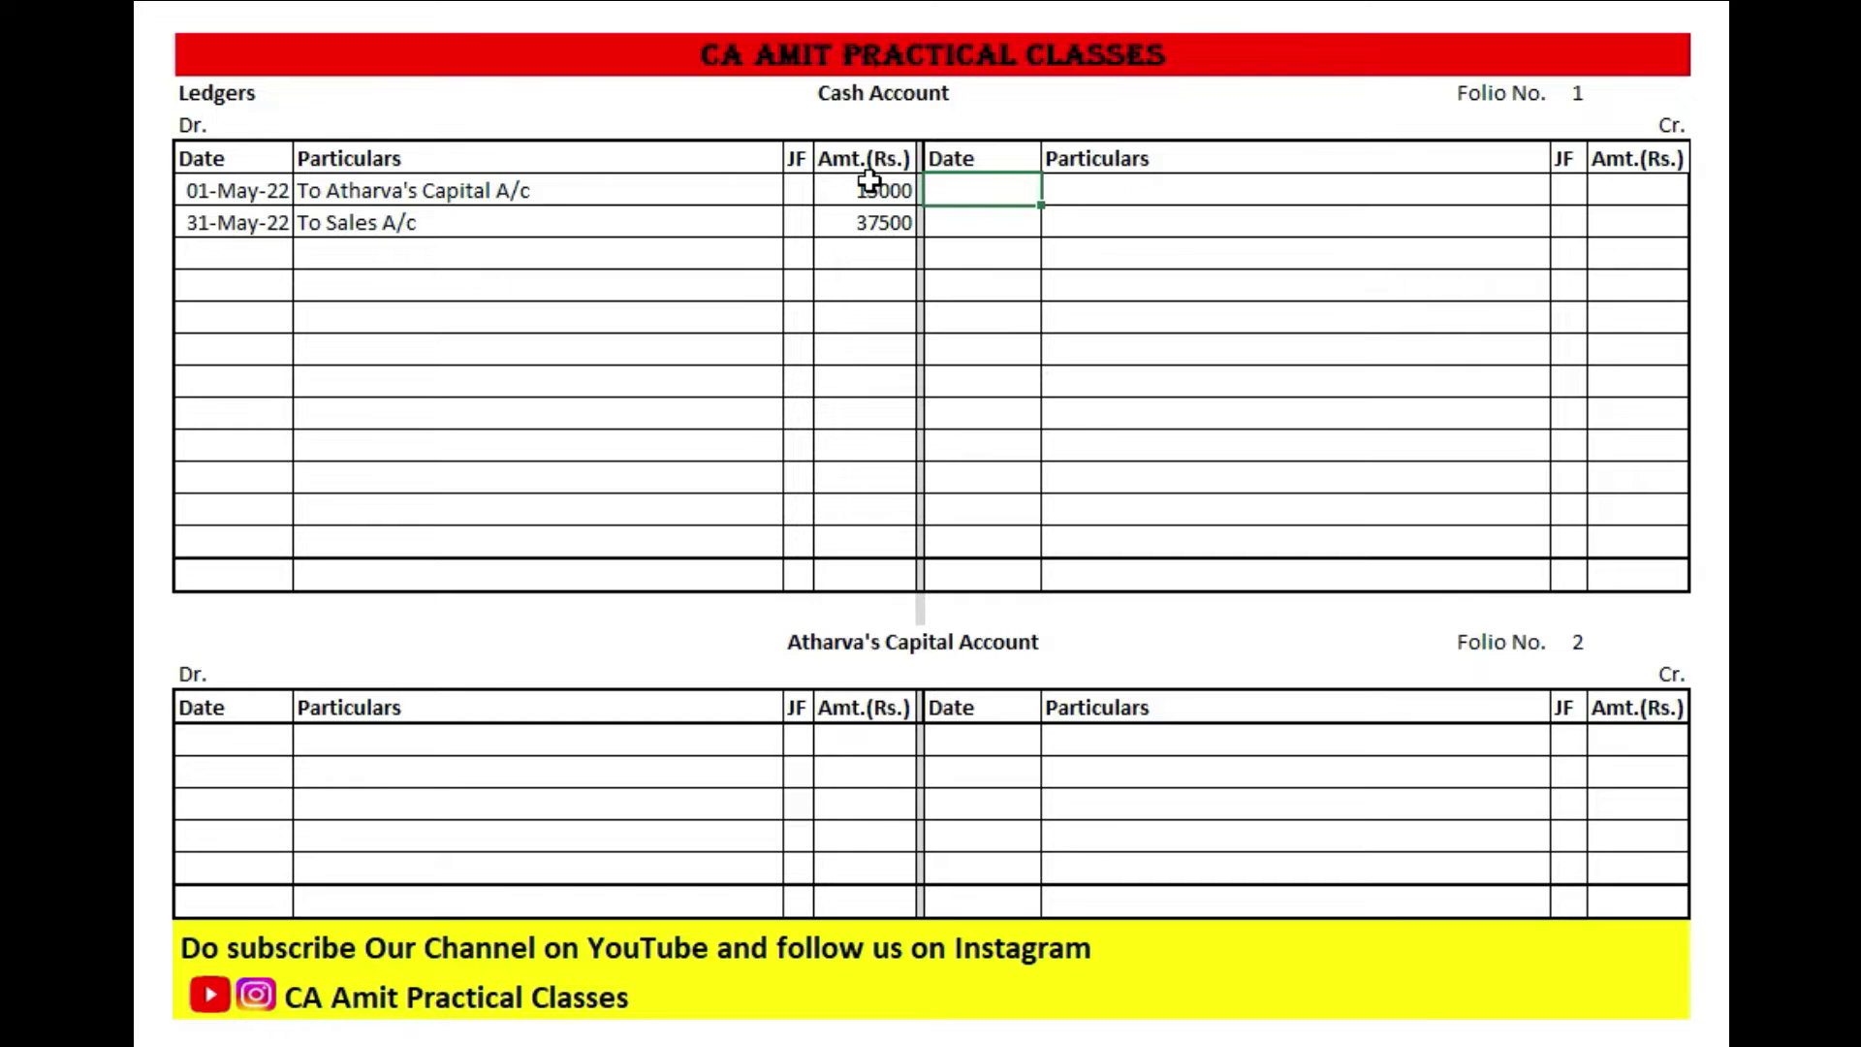
text(01-May-22)
key(Right)
text(Stall A/c)
- Add two credit rows for Equipments A/c, both dated 01-May-22, below the Stall A/c row of the Cash Account
key(Down)
key(Left)
text(01-May-22)
key(Right)
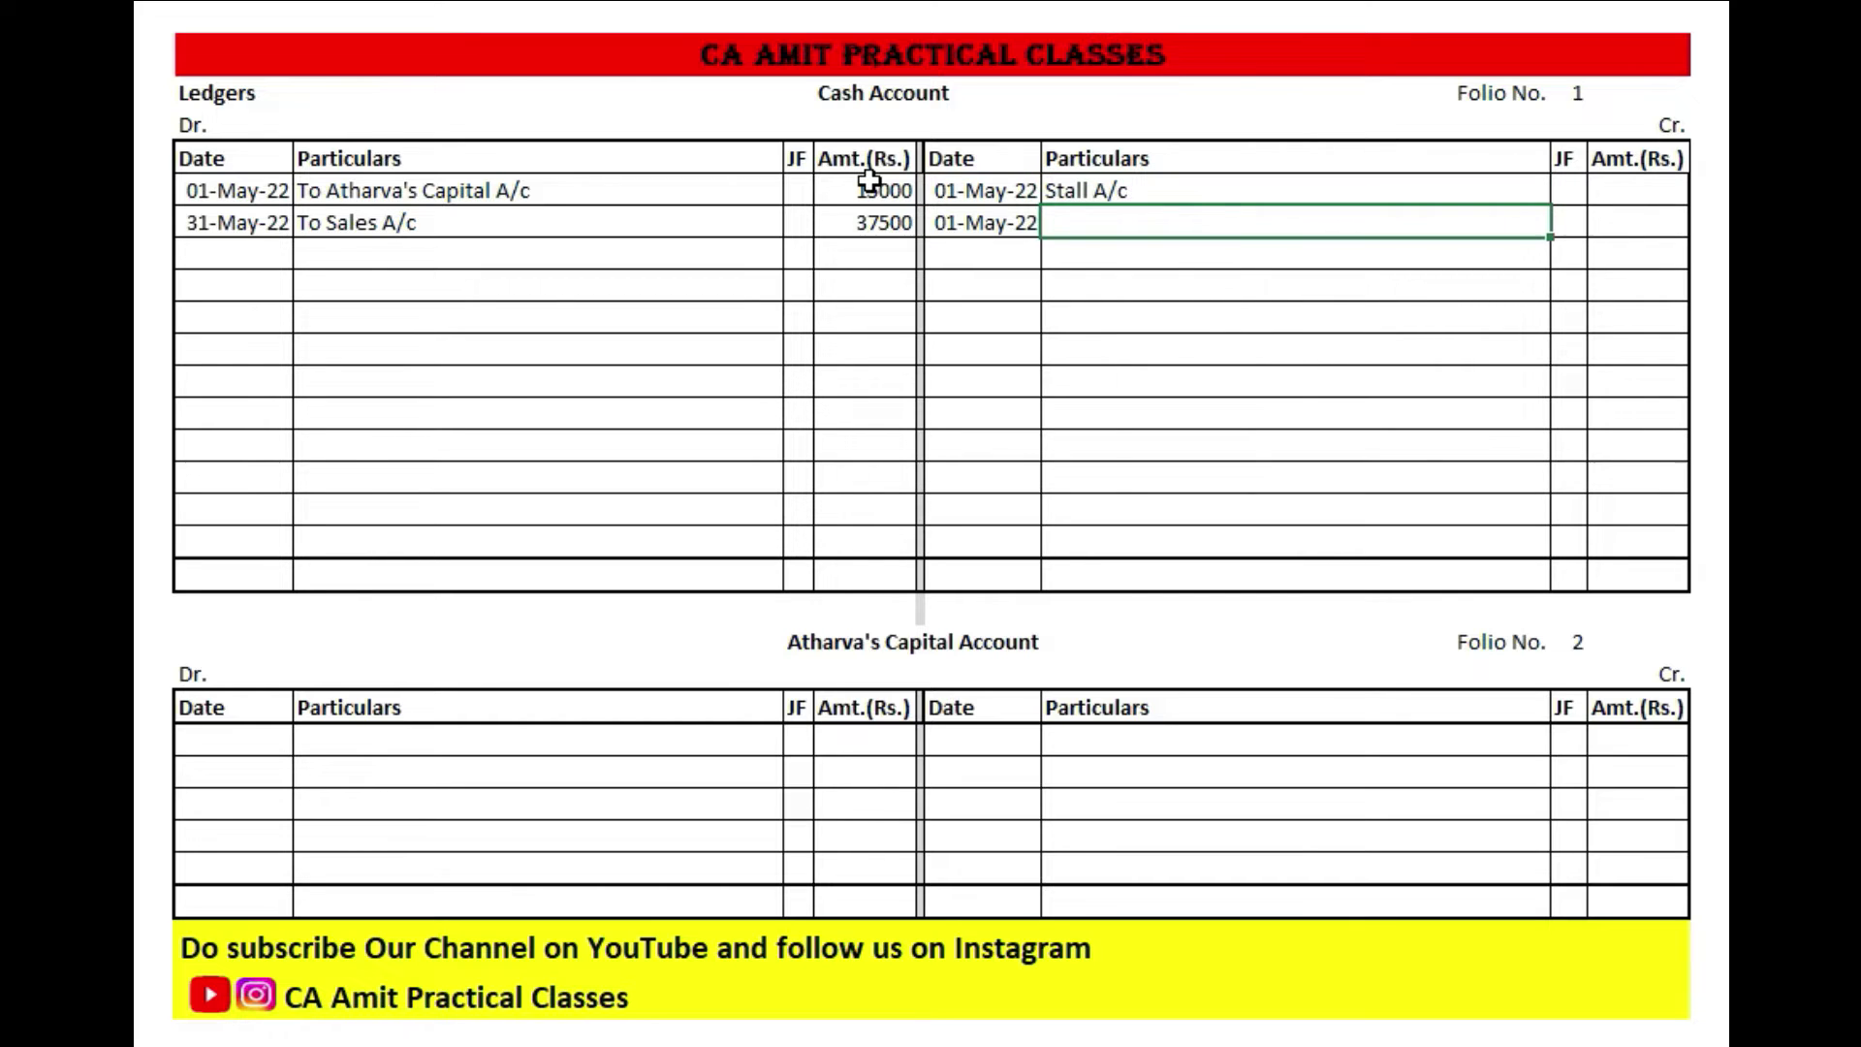
text(Equipments A/c)
key(Down)
key(Left)
text(01-May-22)
key(Right)
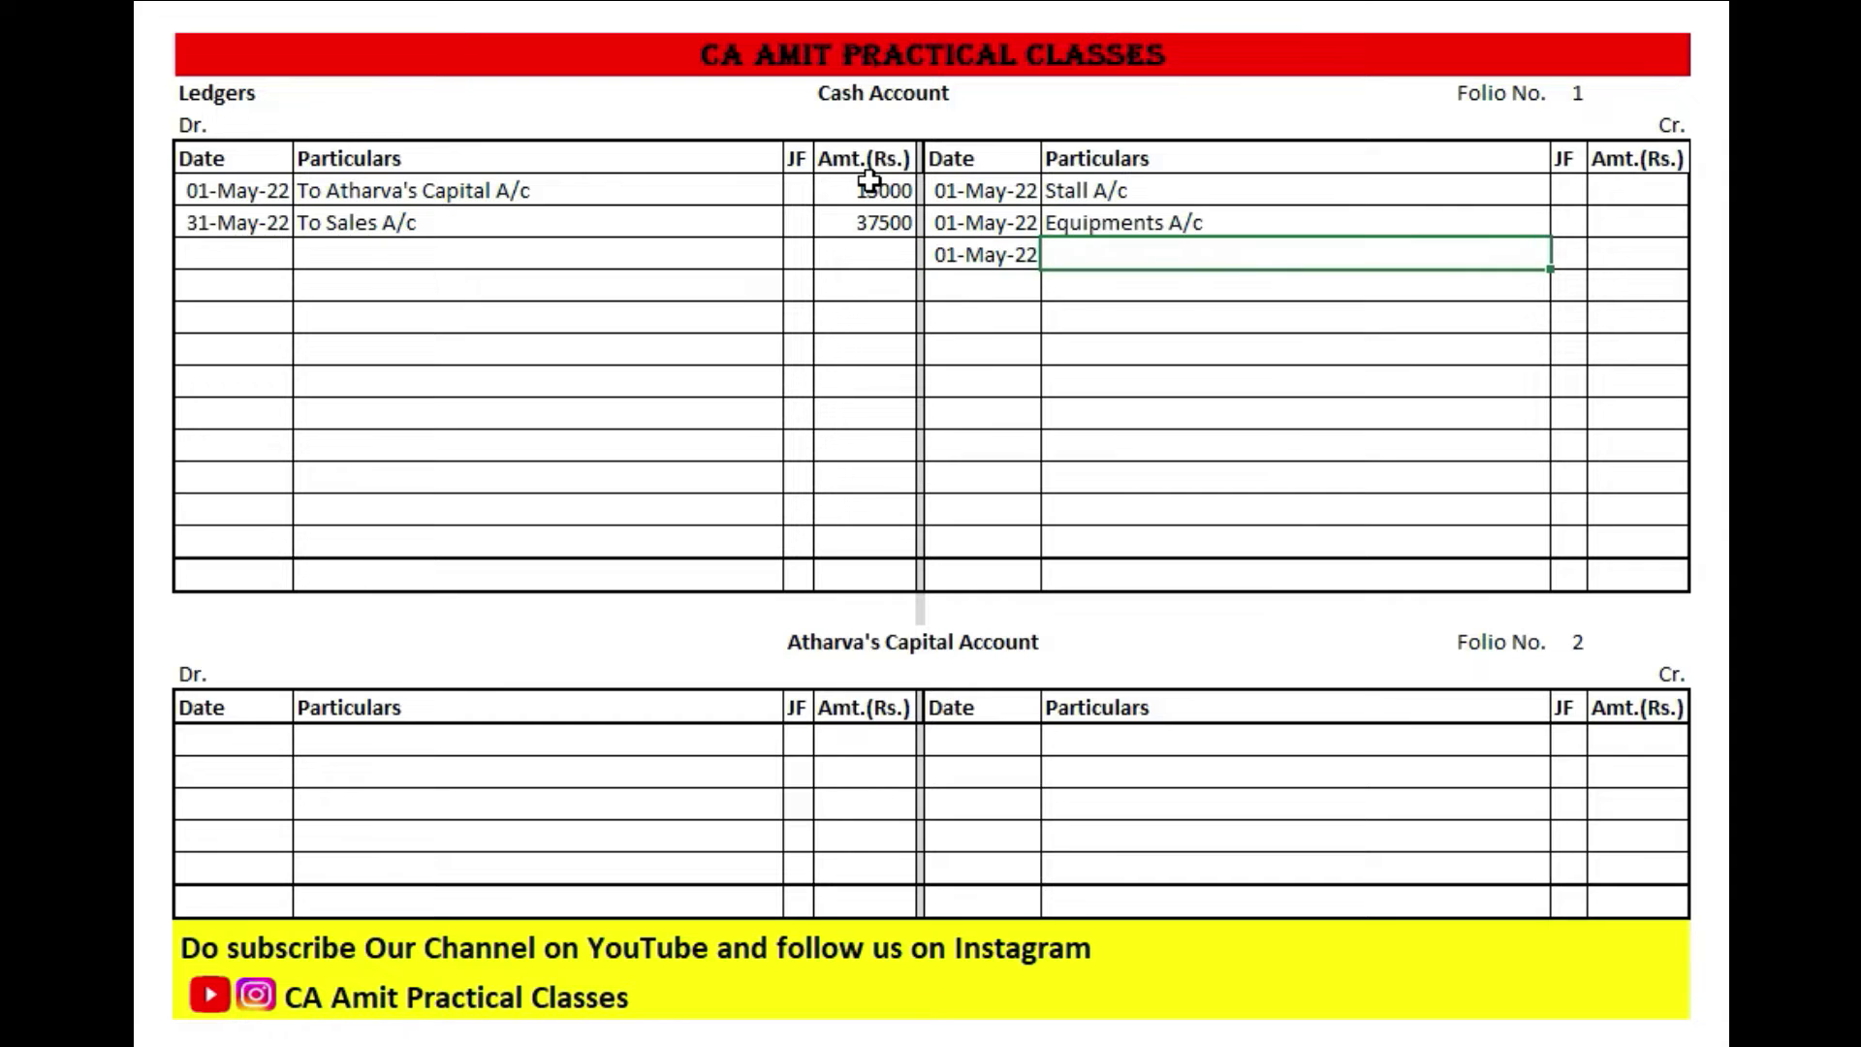
text(Equipments A/c)
- Fill in the Cash Account credit amounts: 8000 for Stall A/c, 2500 and 1000 for the two Equipments A/c rows
key(Right)
key(Right)
key(Up)
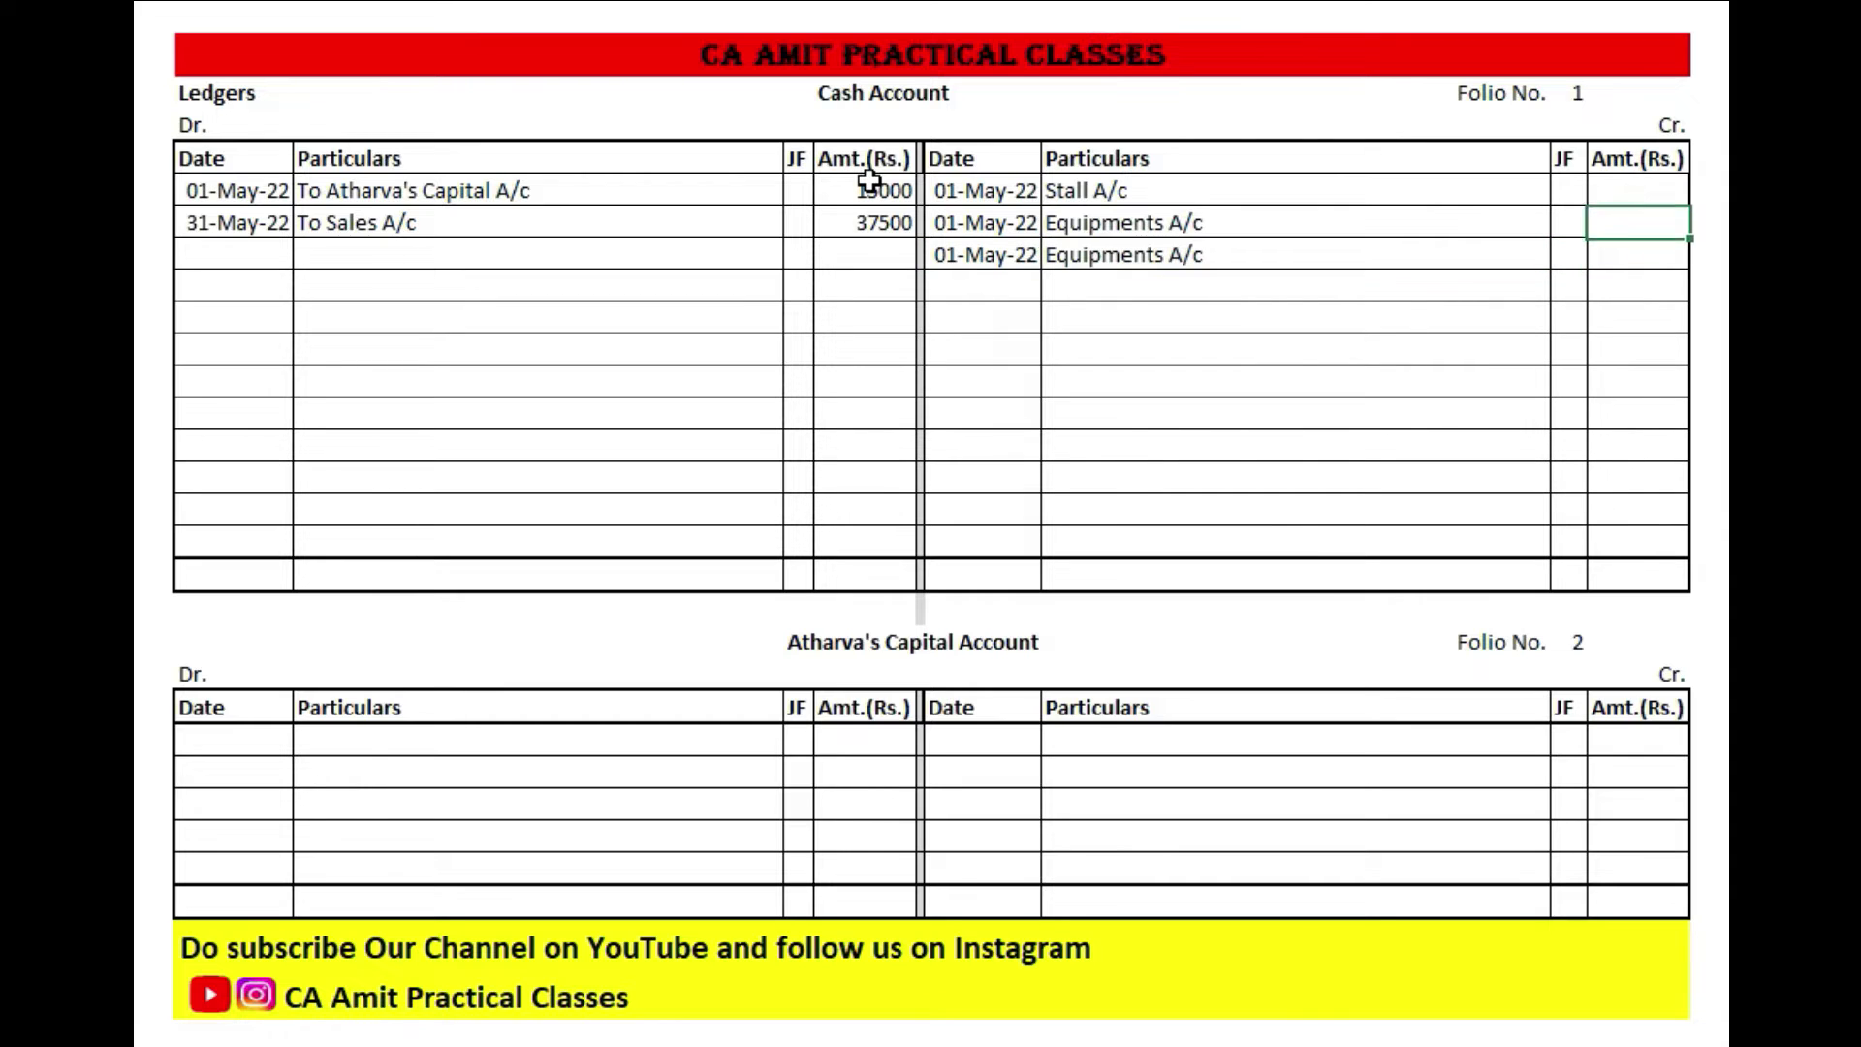
text(2500)
key(Up)
text(8000)
key(Down)
key(Down)
text(1000)
key(Up)
key(Up)
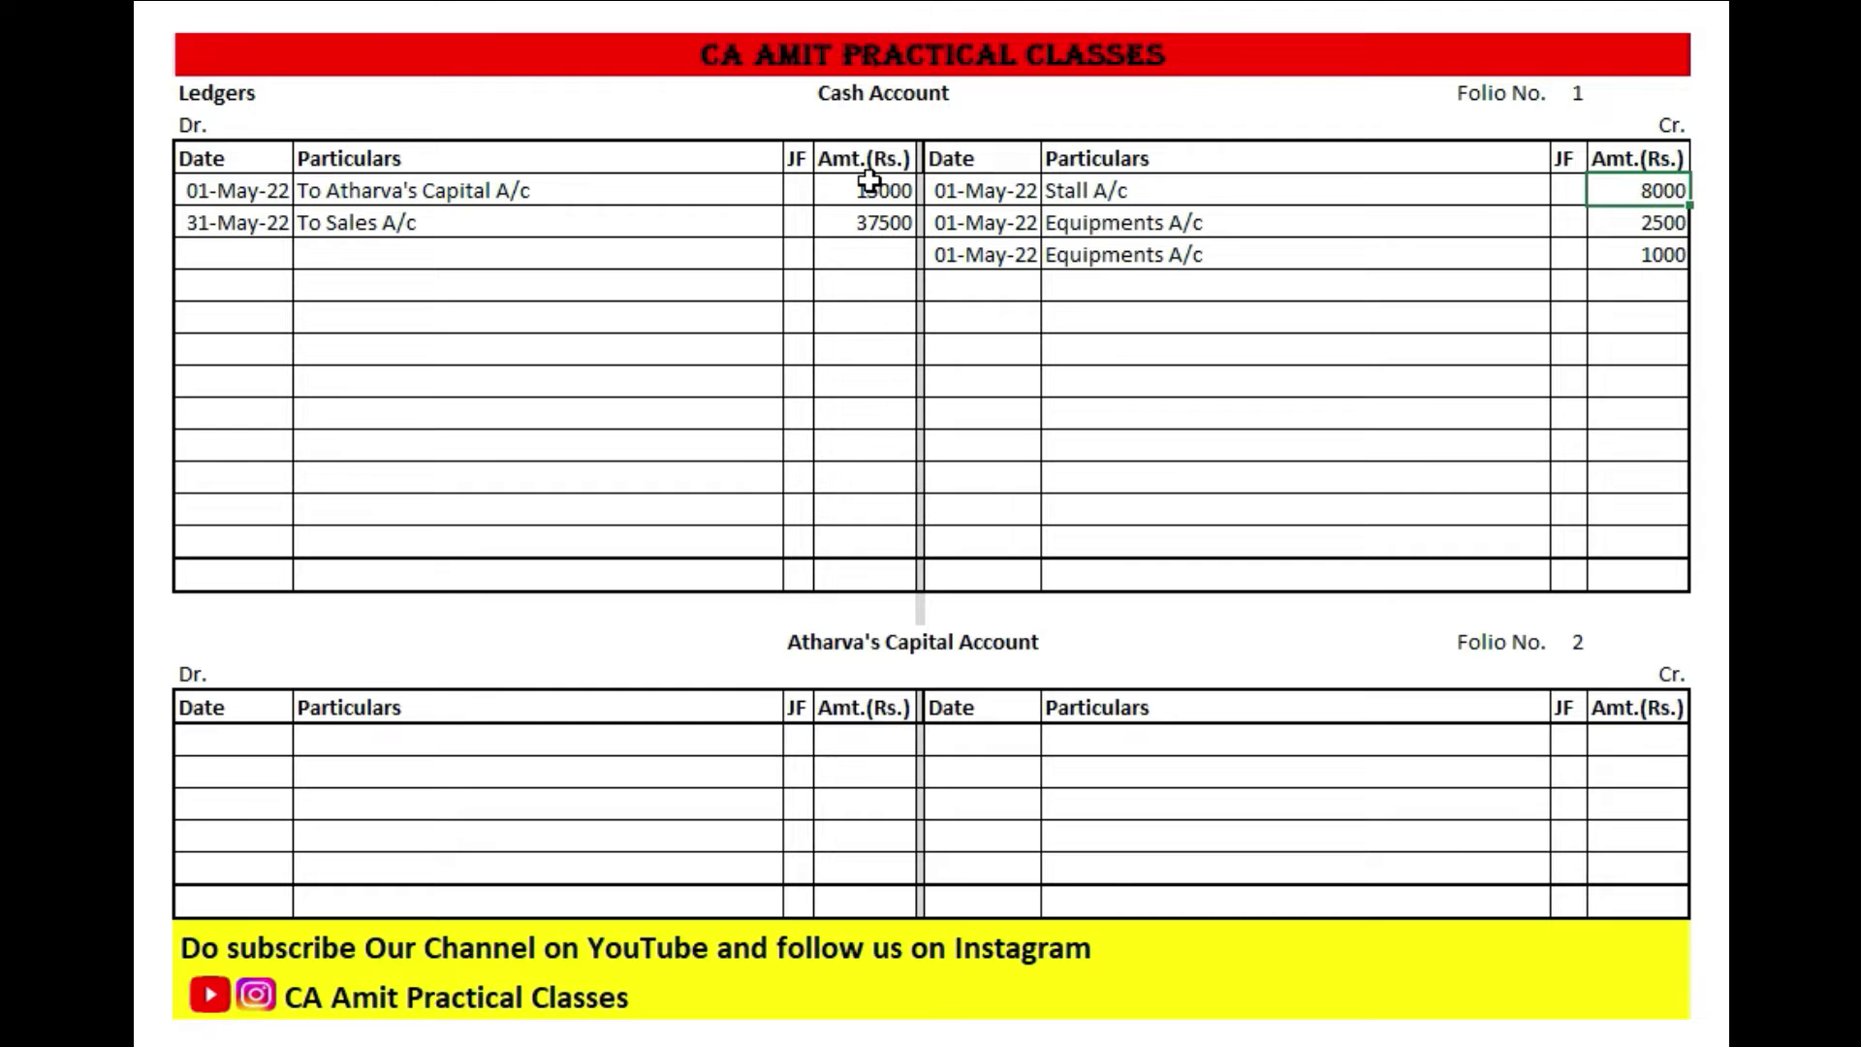
- Trace the Stall A/c and first Equipments A/c amounts back to the journal entries and inspect their source formulas
key(ctrl+Page_Up)
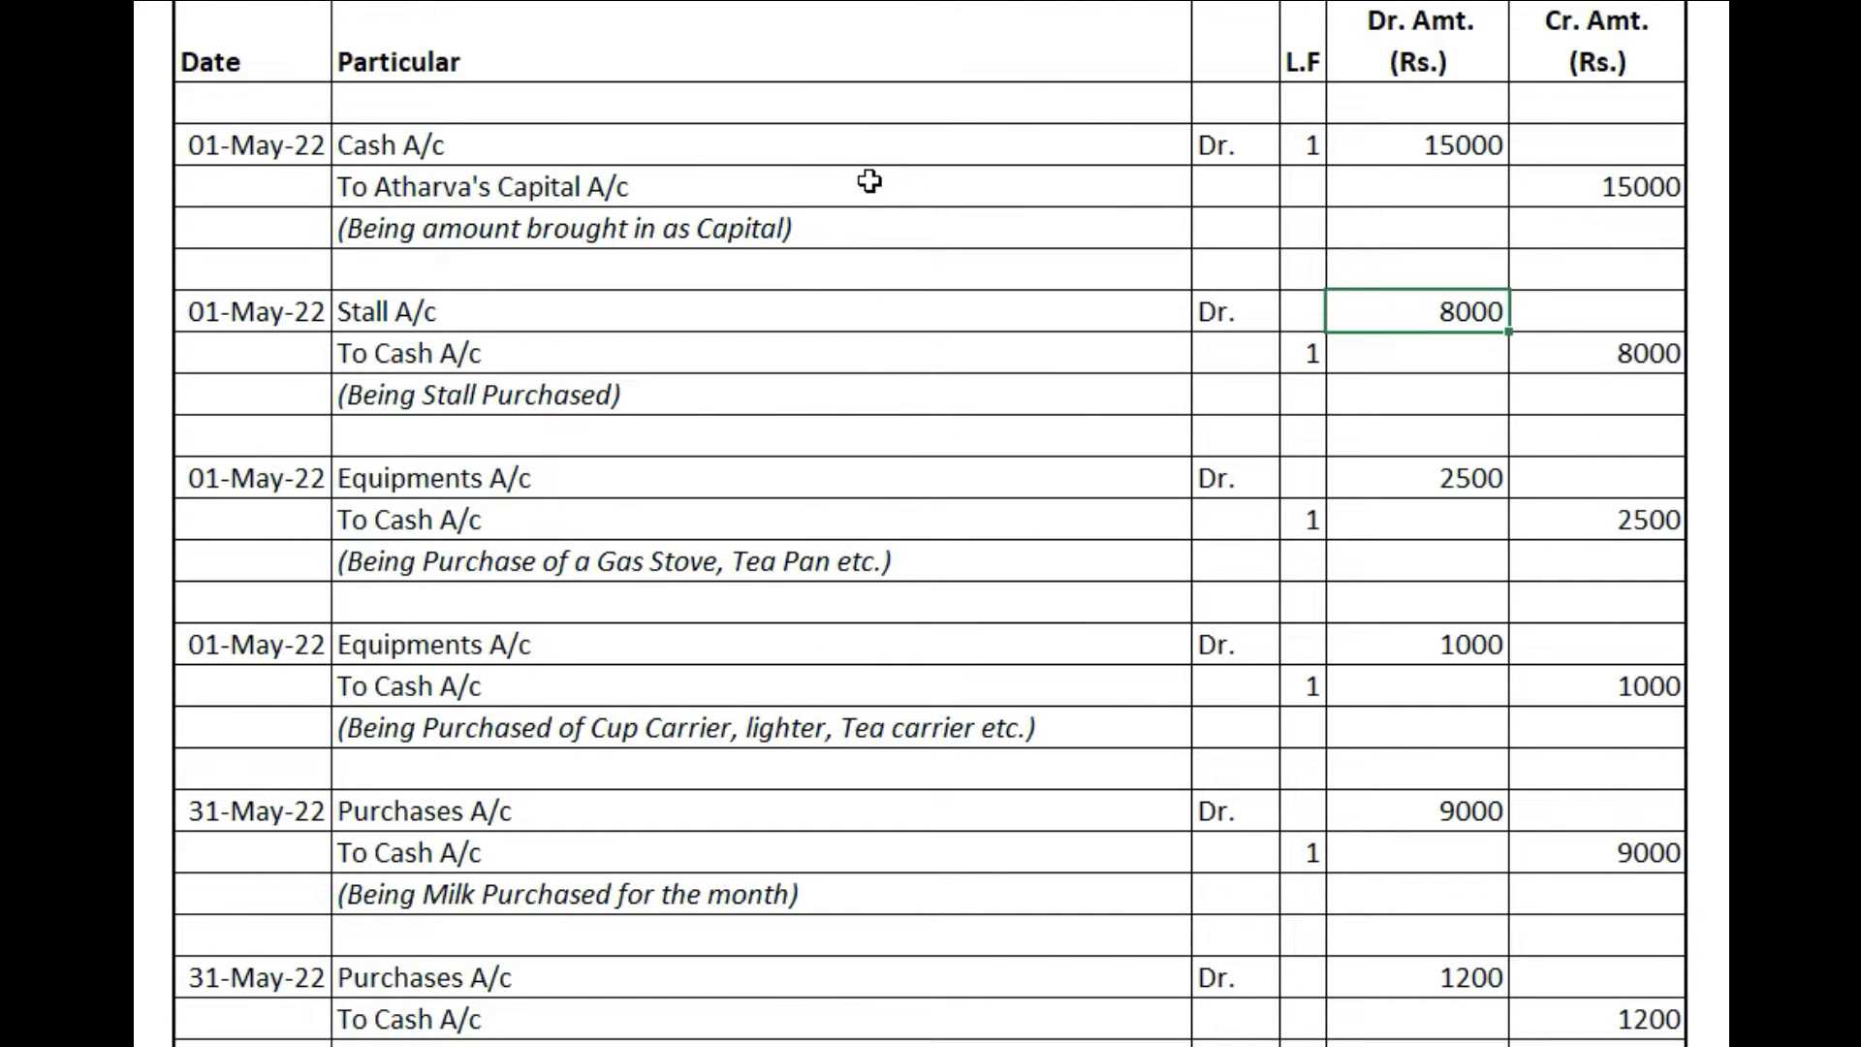
key(F2)
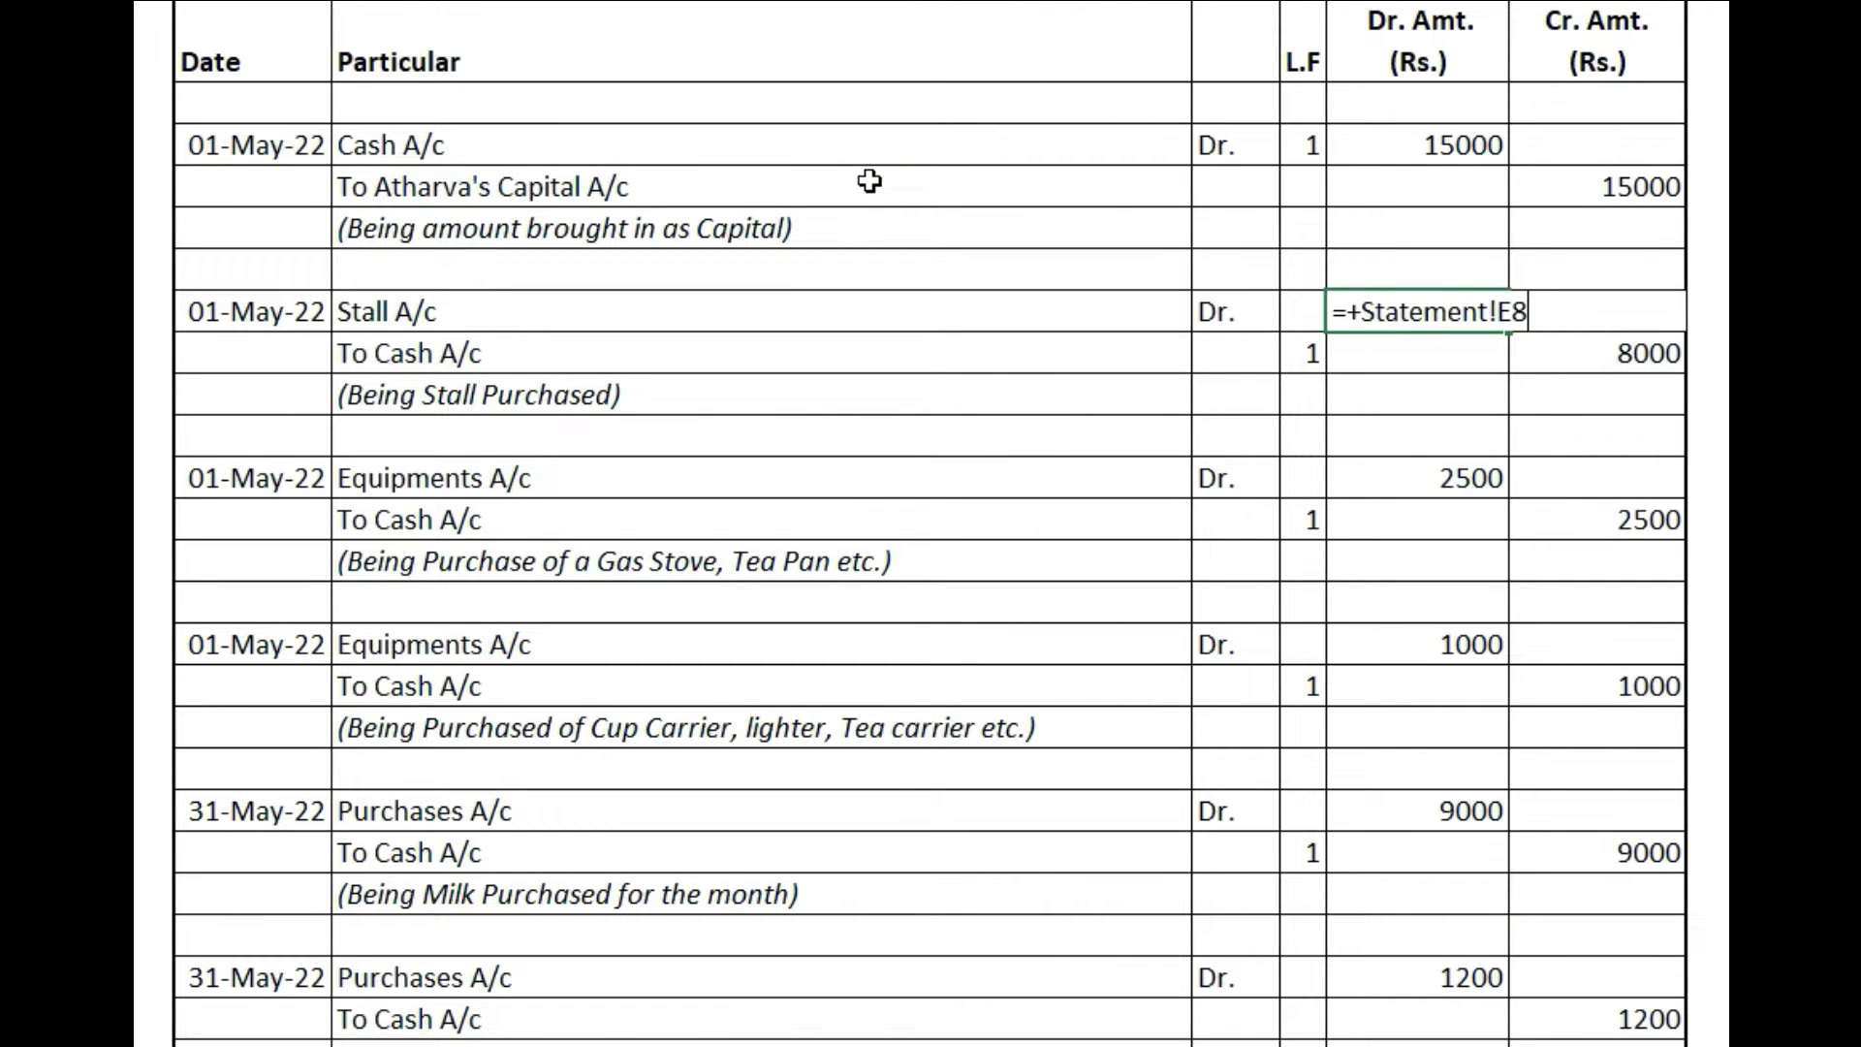
key(Escape)
key(ctrl+Page_Down)
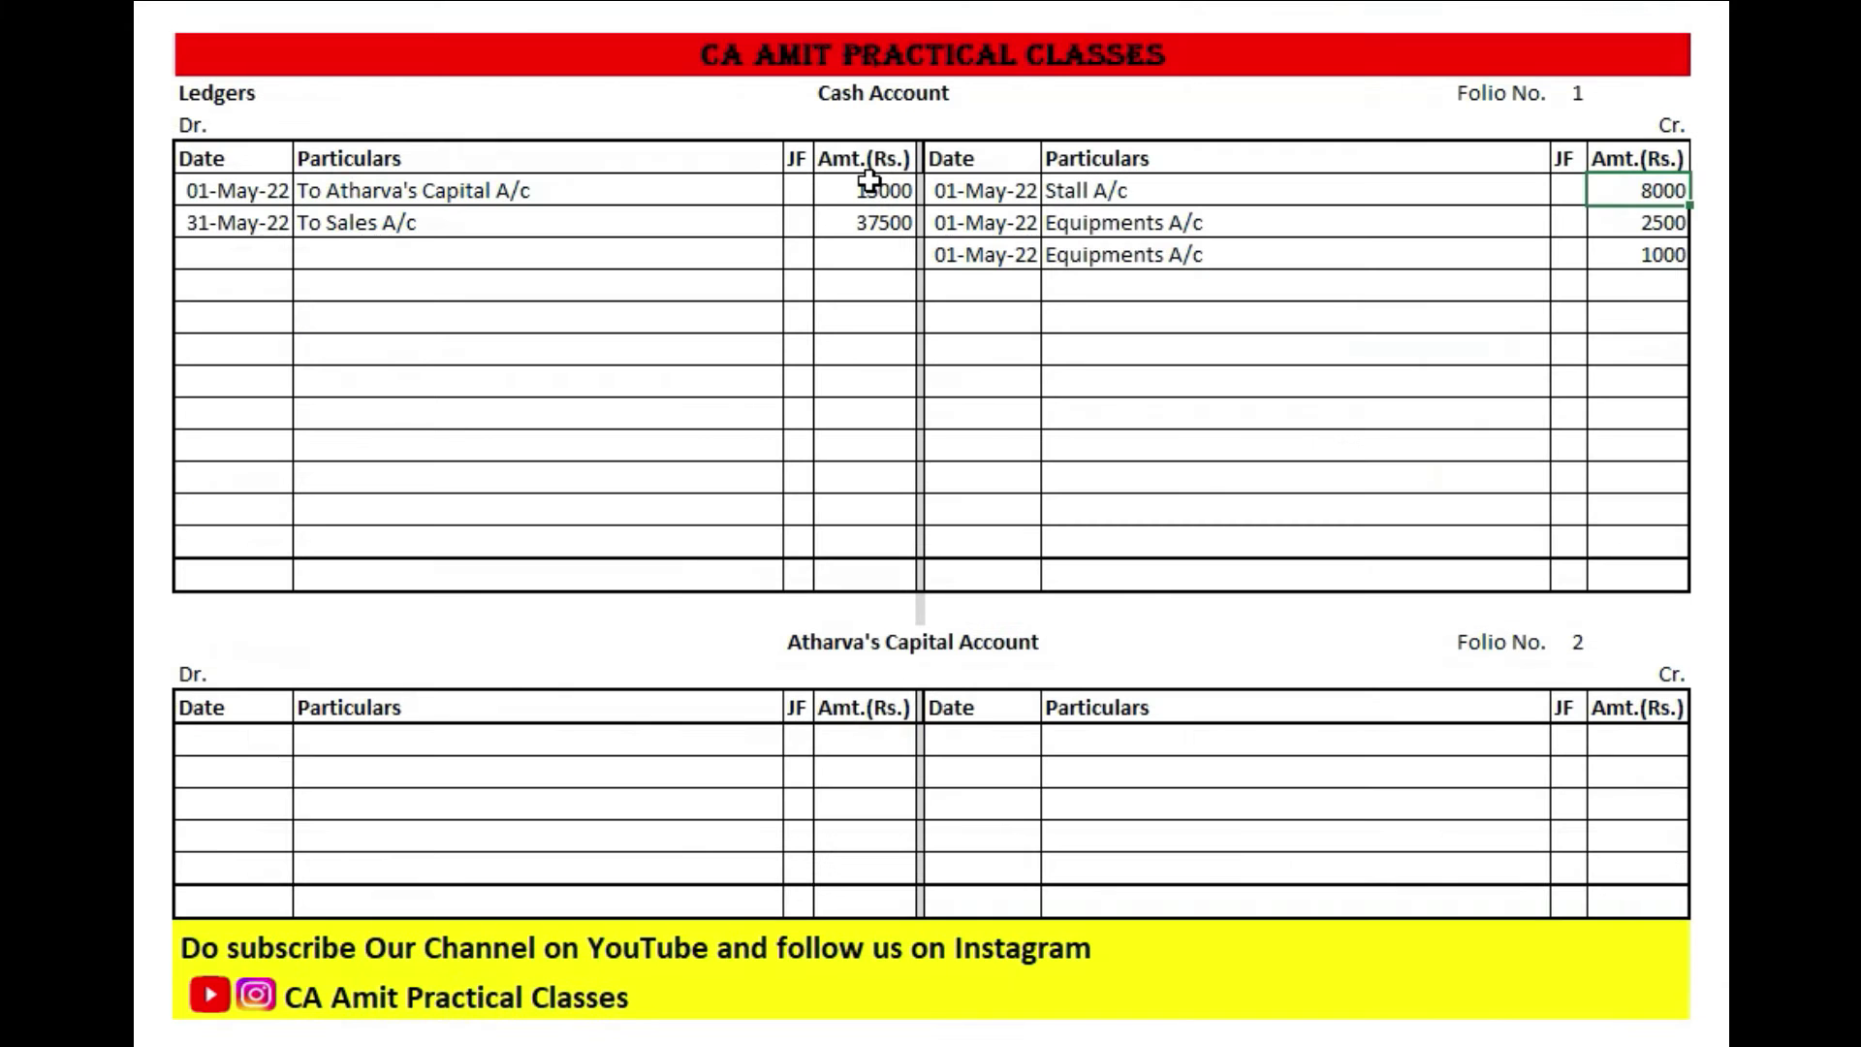
key(Down)
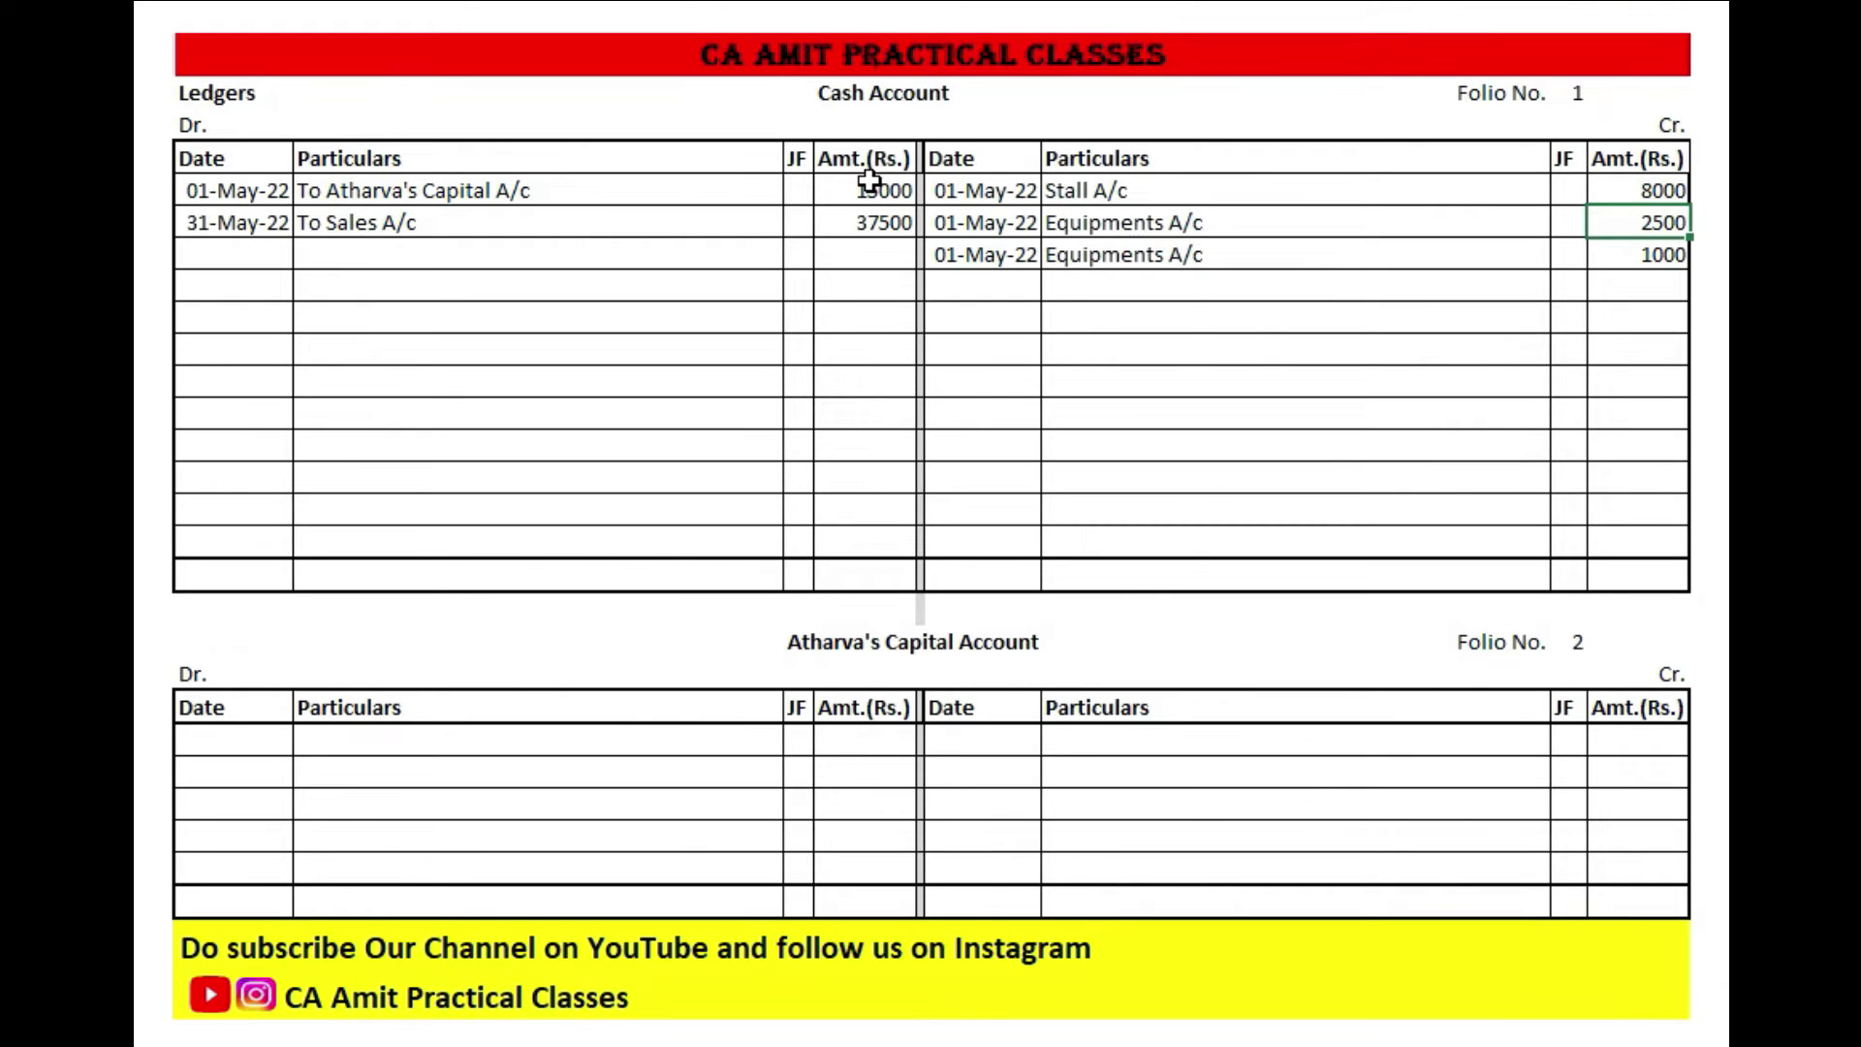
key(ctrl+bracketleft)
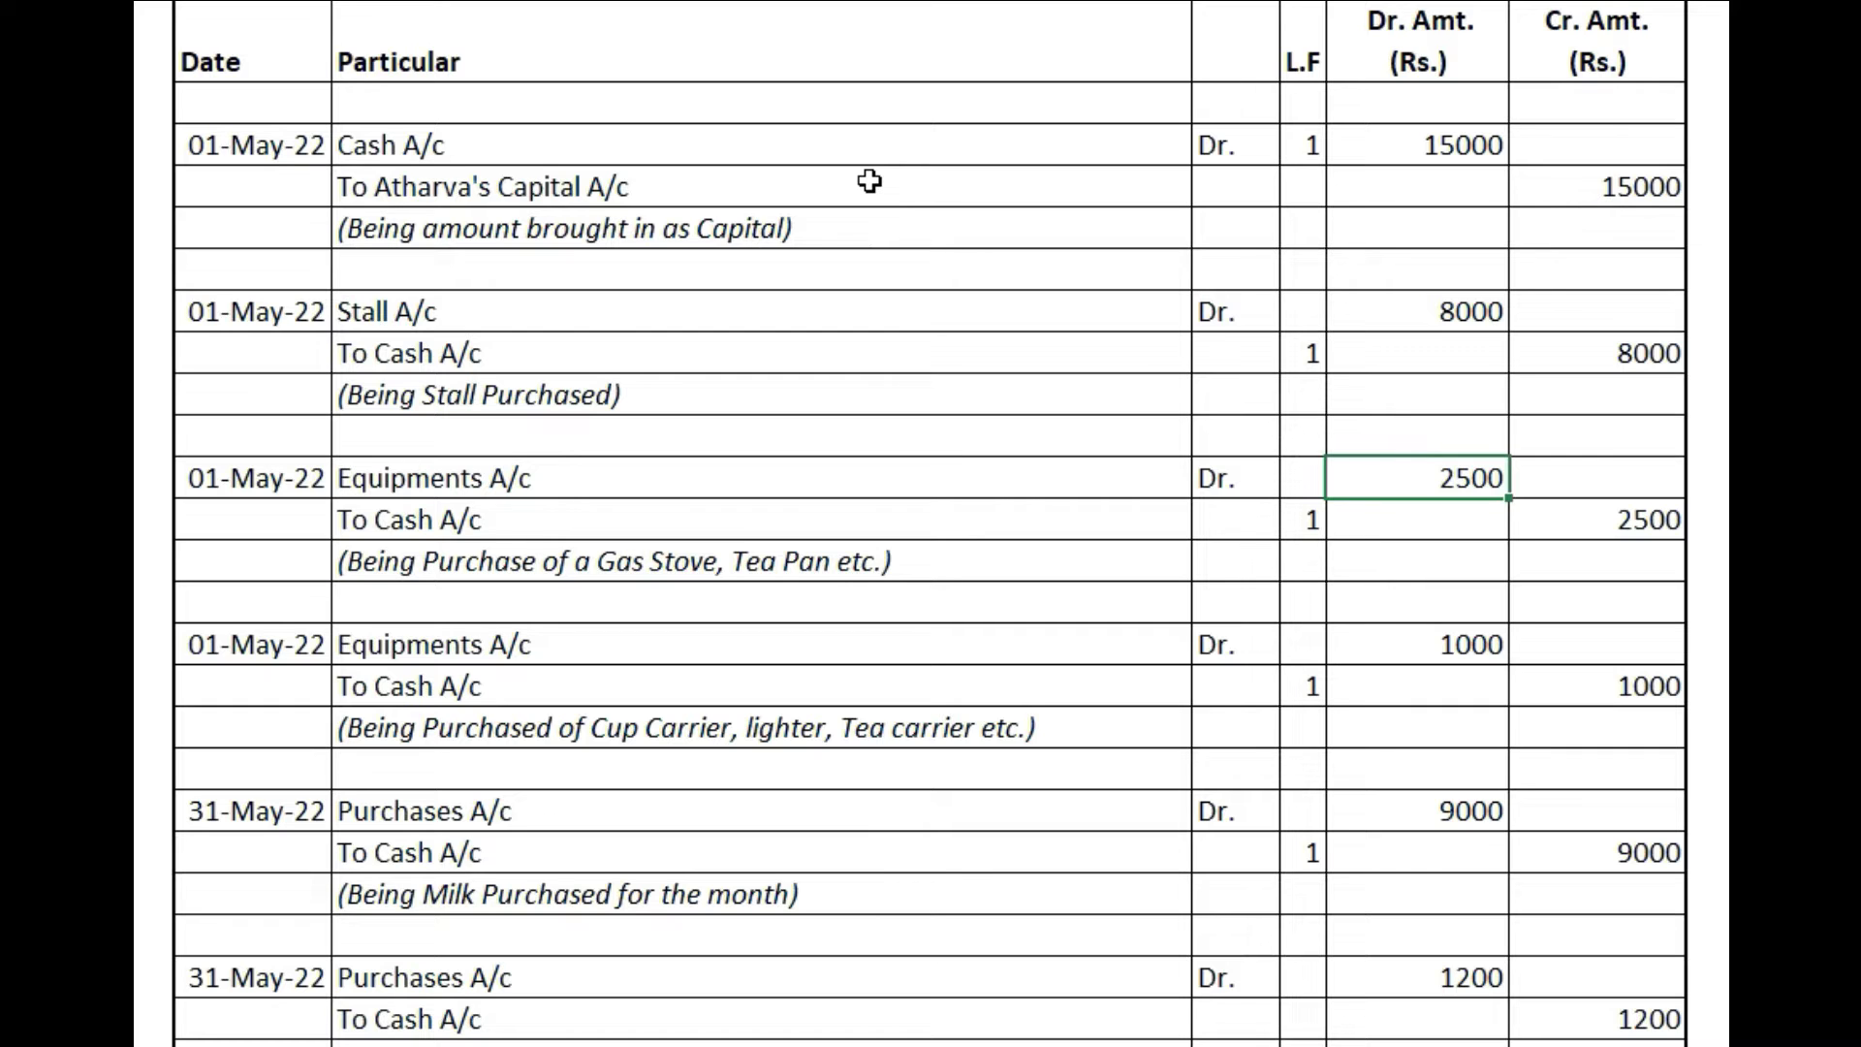
key(F2)
key(Escape)
key(ctrl+Page_Down)
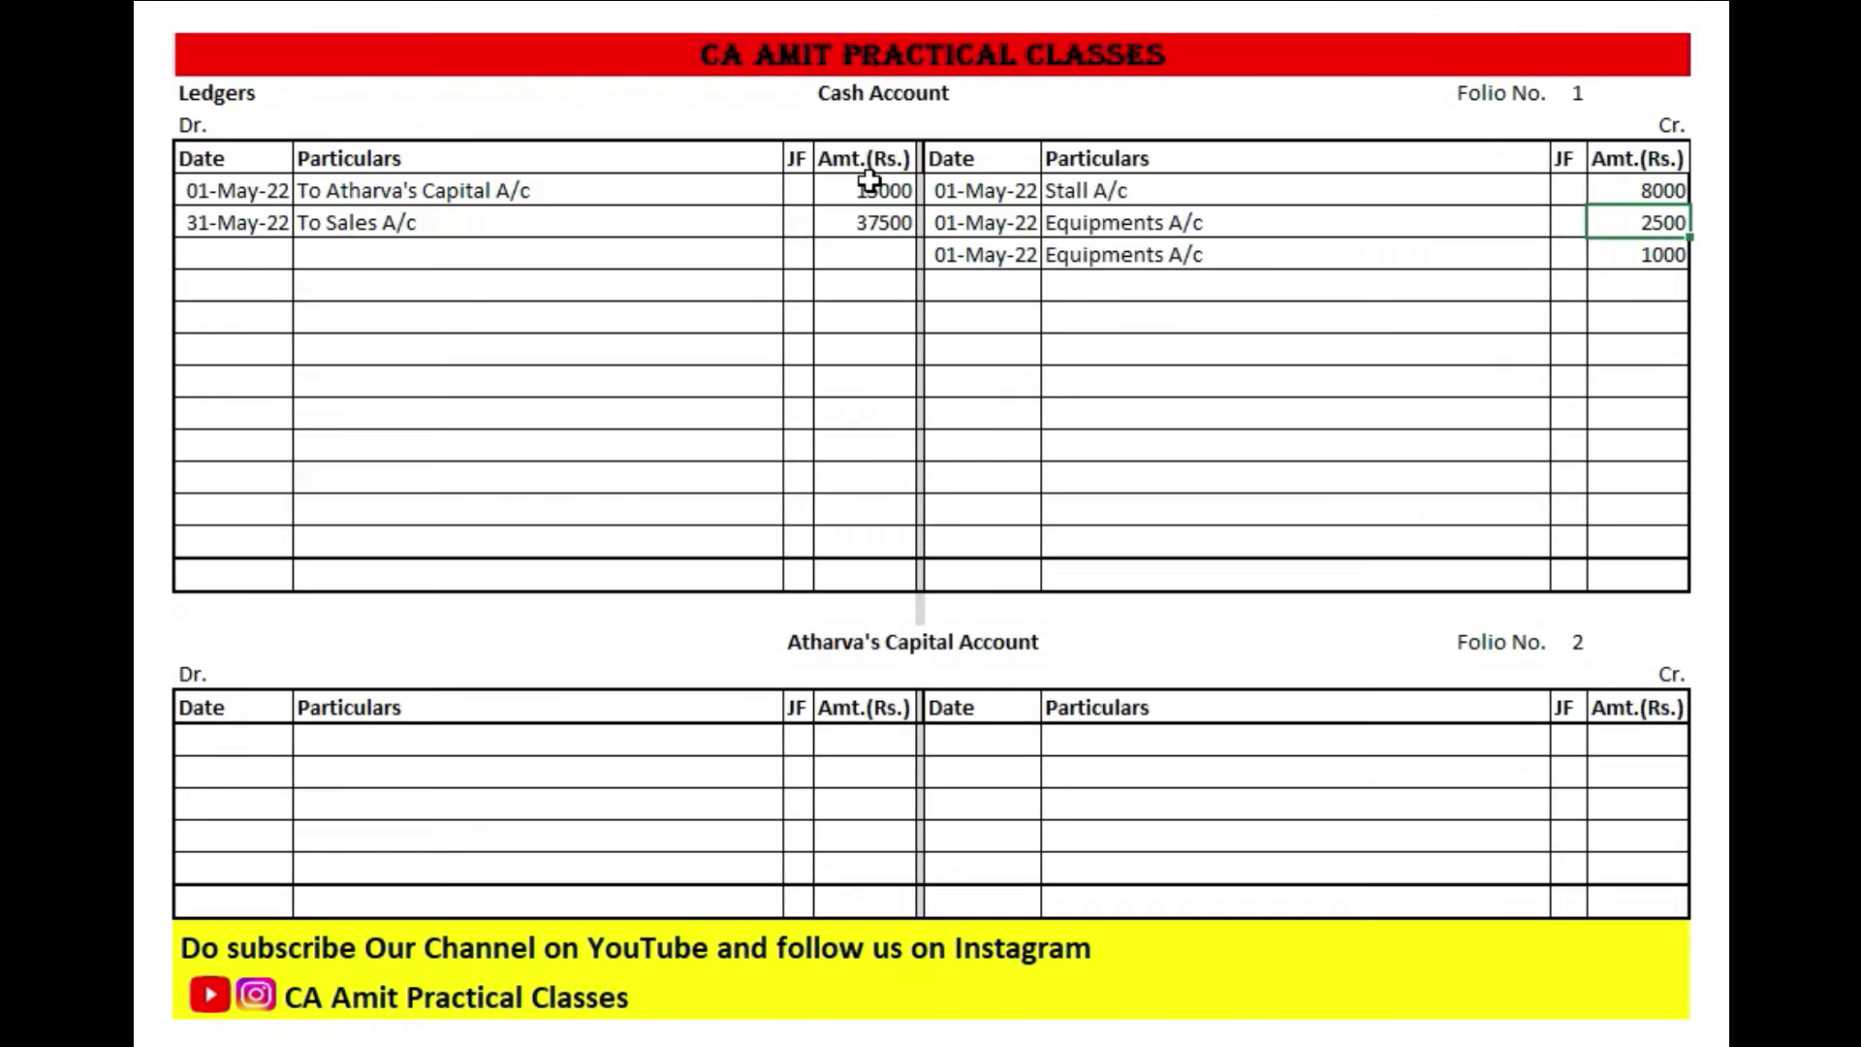
- Check the formulas behind the Stall A/c and Equipments A/c amounts on the credit side of the Cash Account
key(F2)
key(Escape)
key(Up)
key(F2)
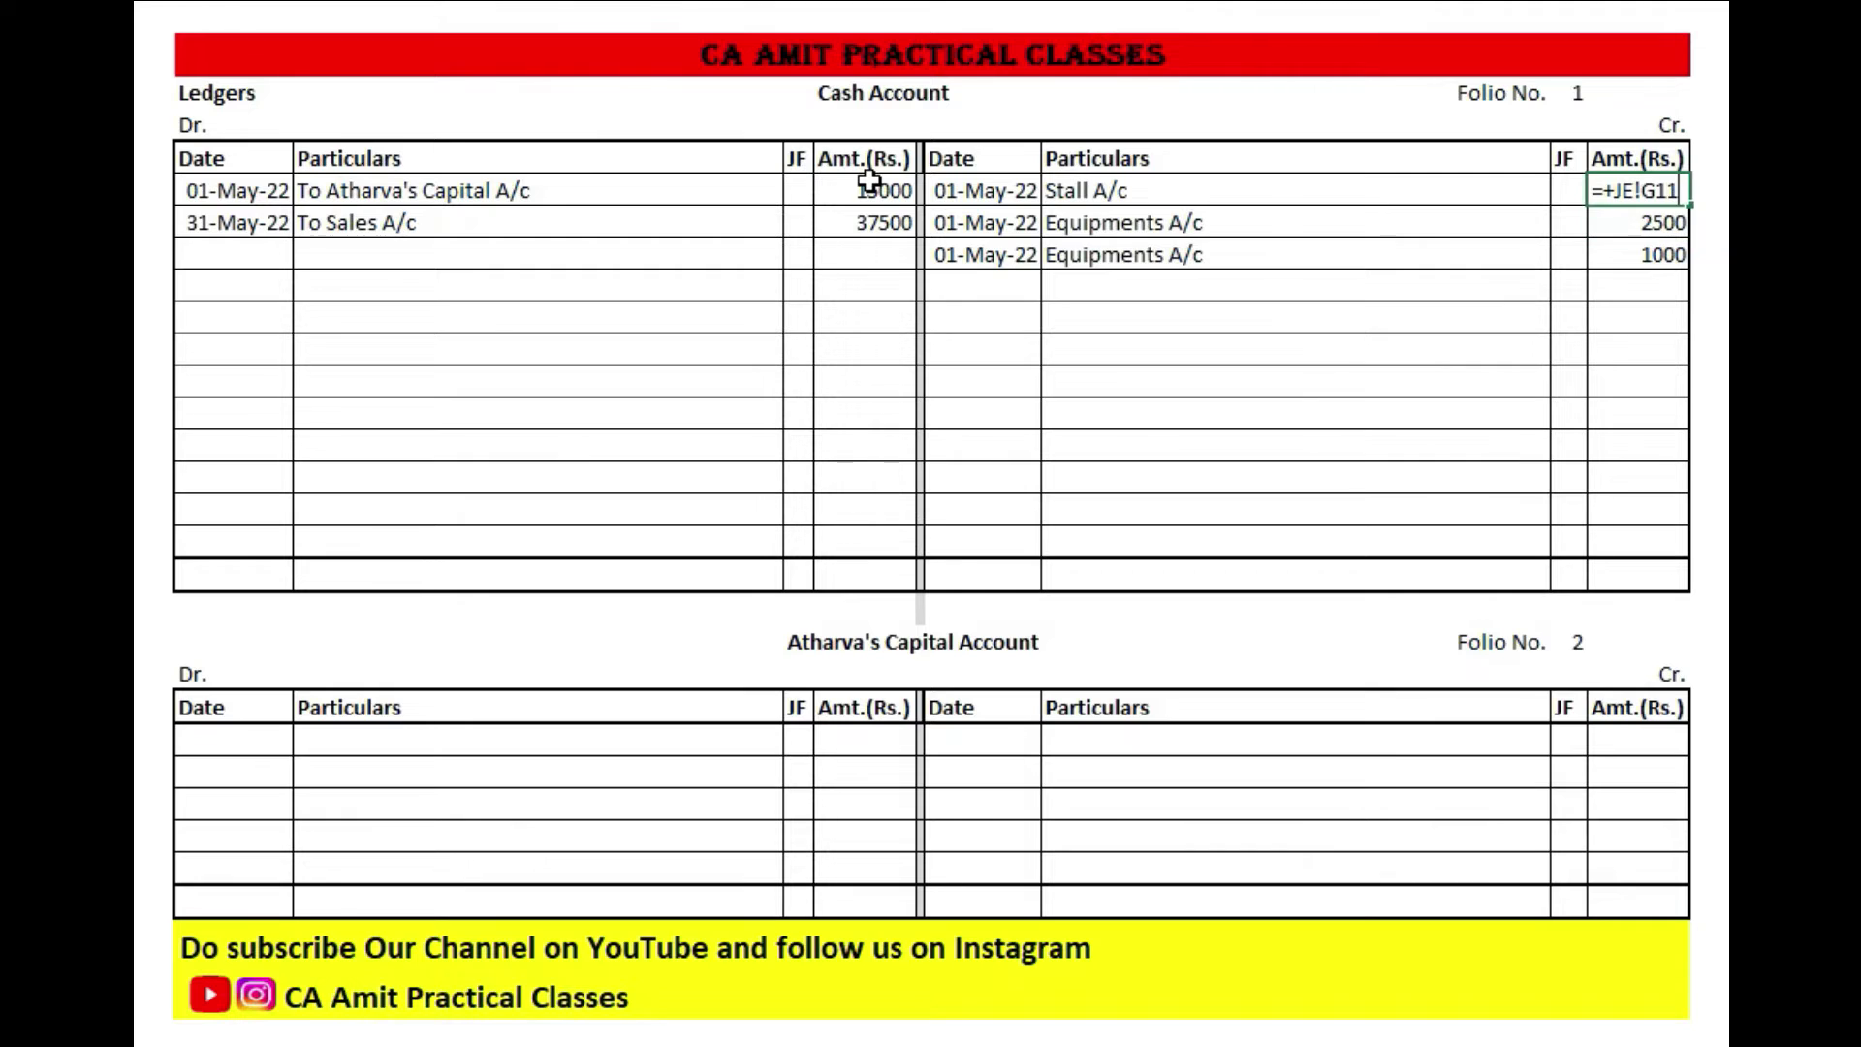
key(Escape)
key(Down)
key(Down)
key(F2)
key(Escape)
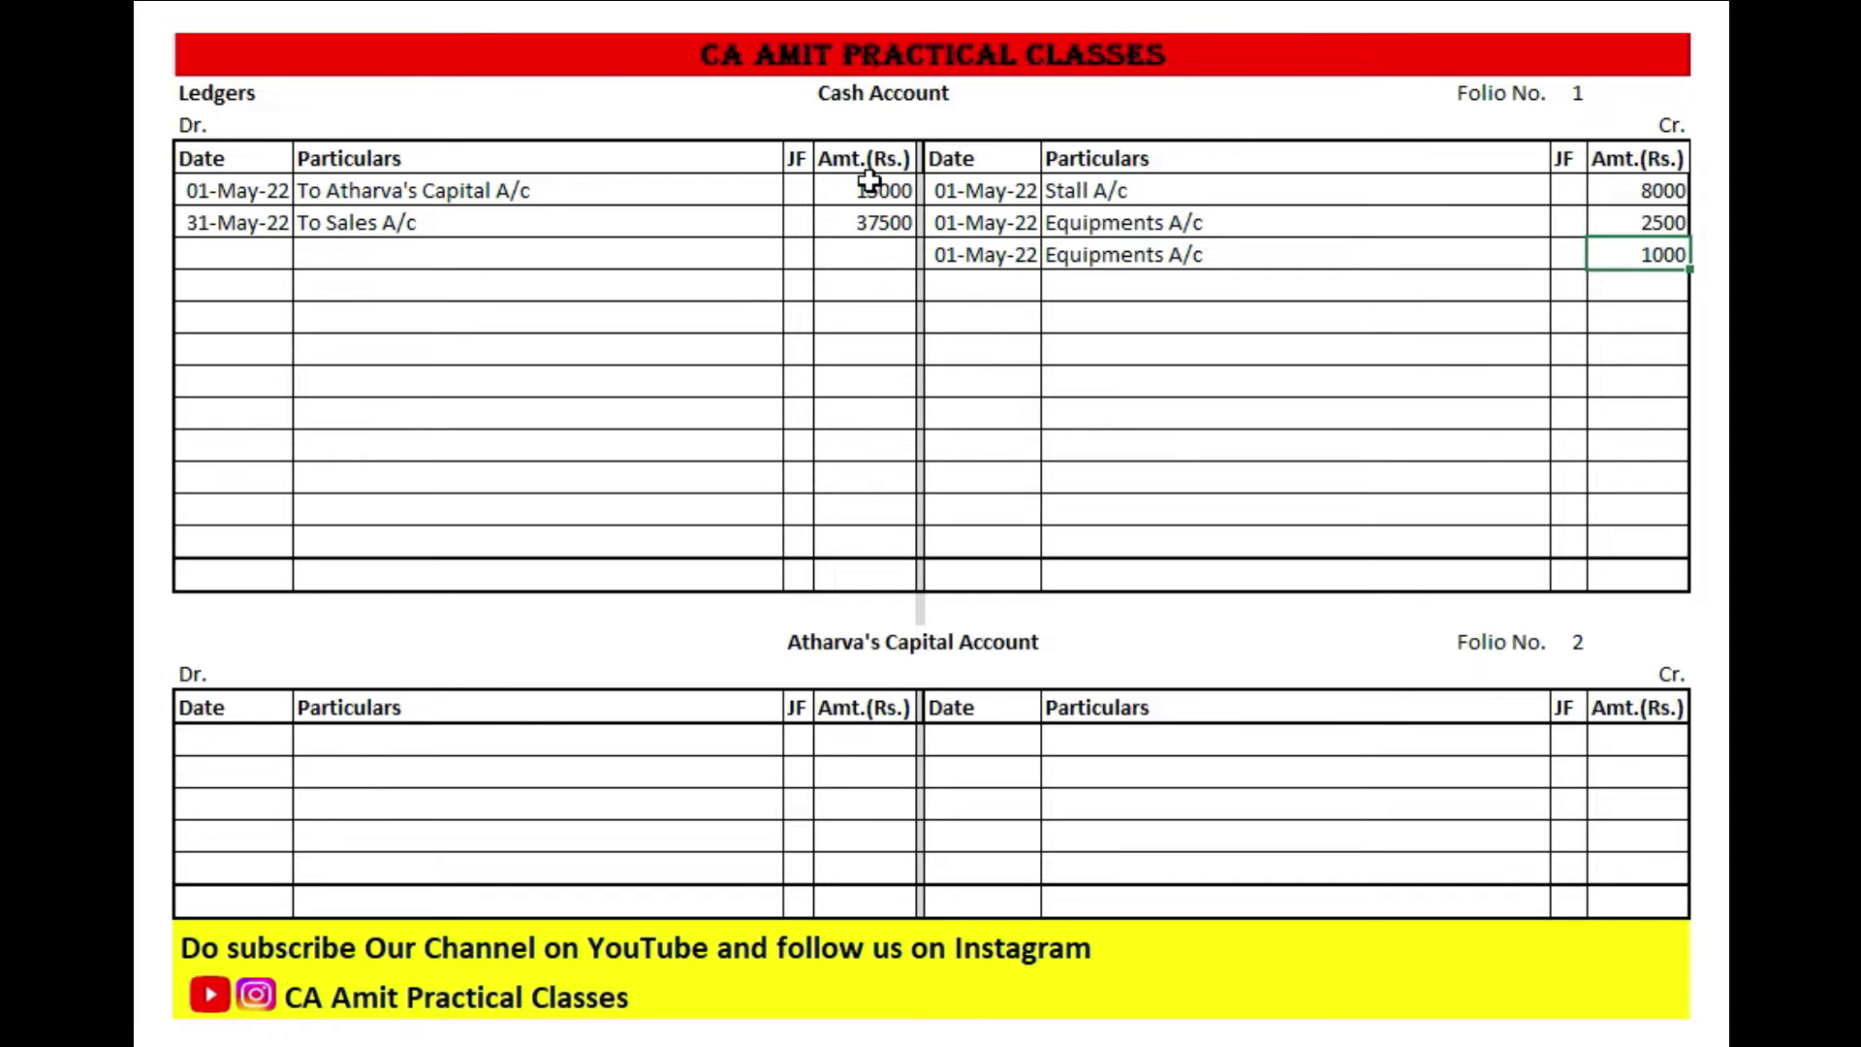
- Add a credit row dated 31-May-22 for Purchases A/c below the Equipments rows of the Cash Account
key(Left)
key(Left)
key(Left)
key(Down)
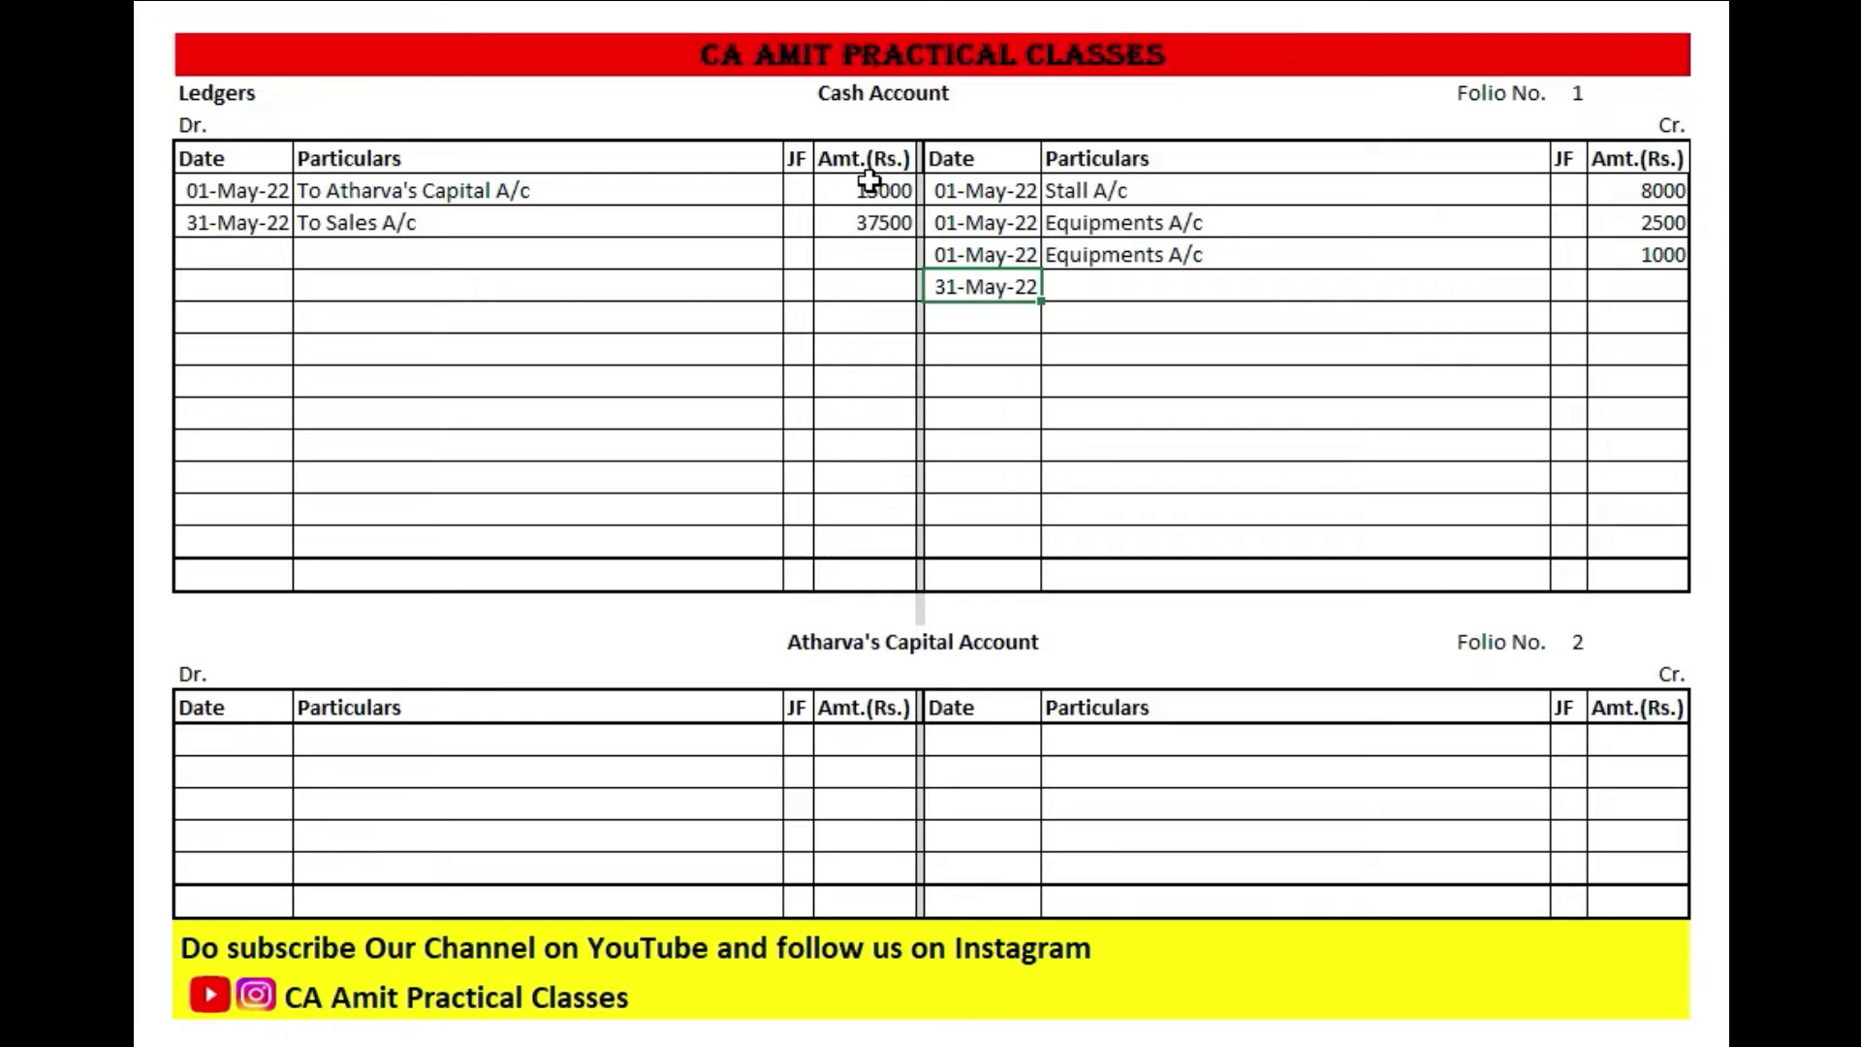
key(Right)
text(Purchases A/c)
key(Right)
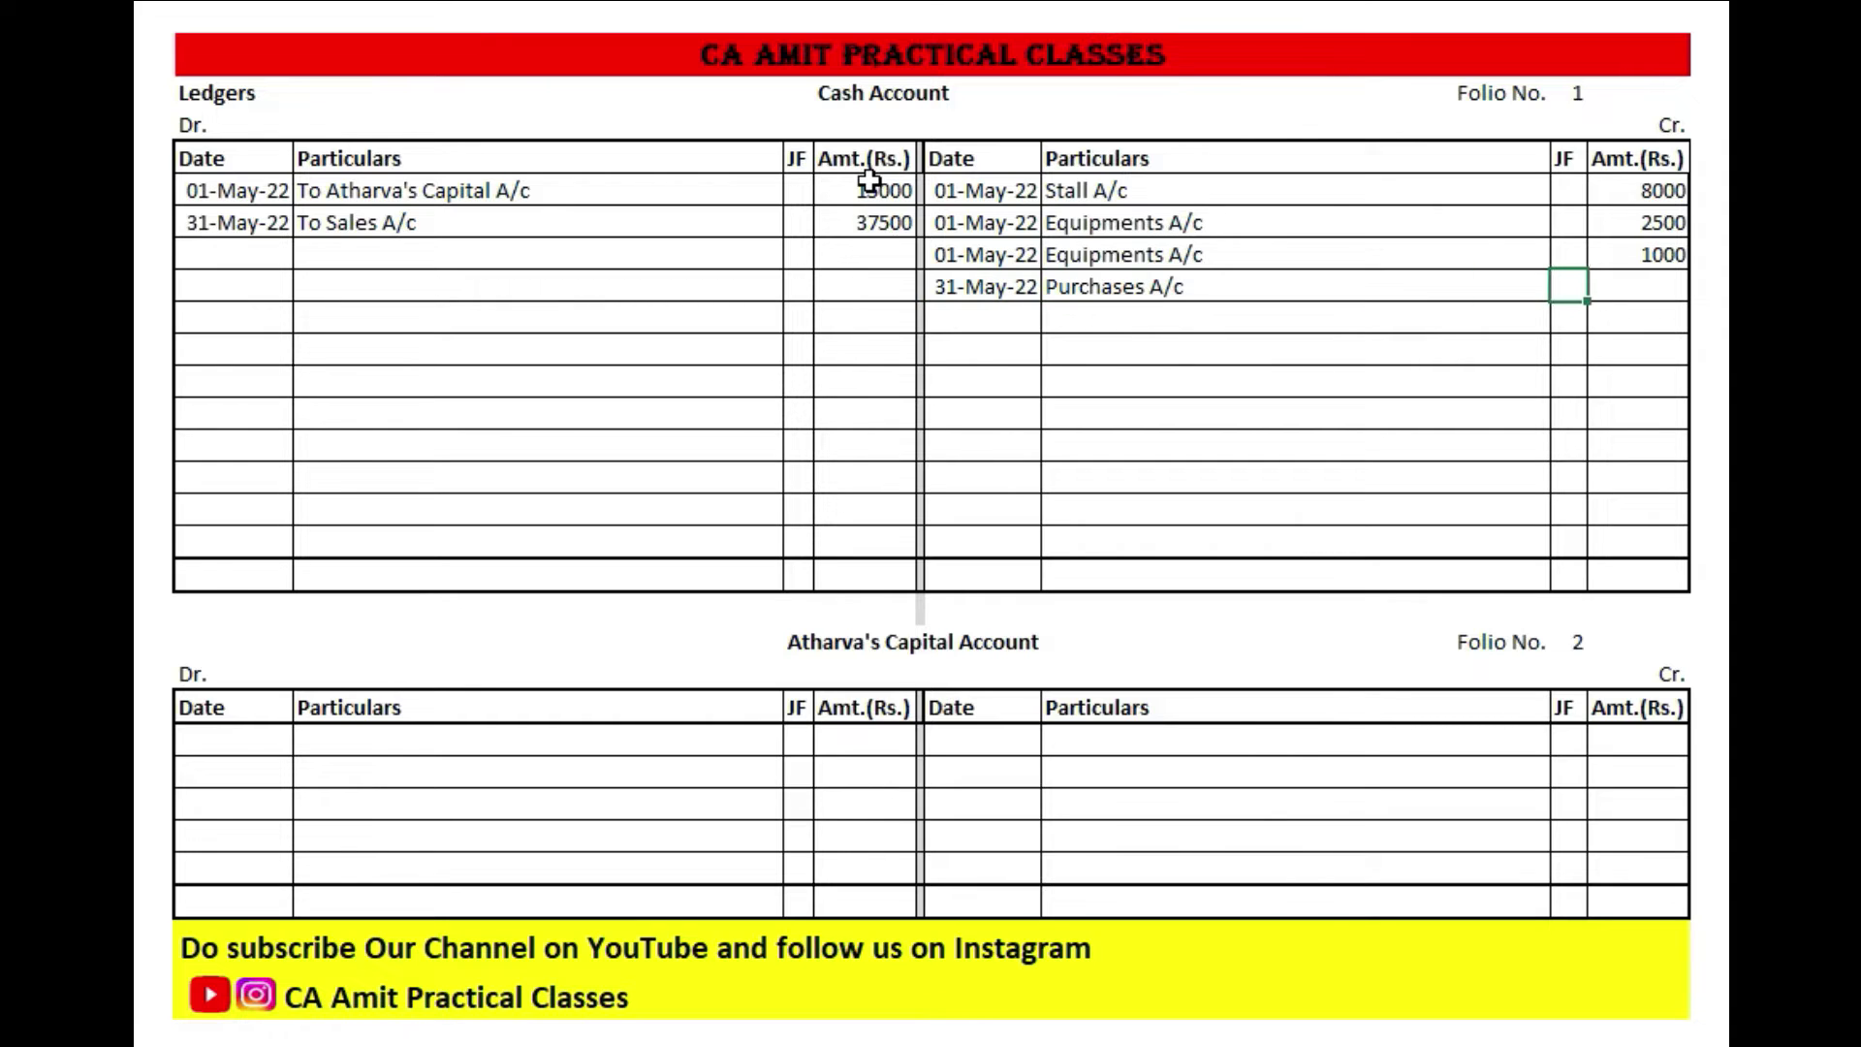
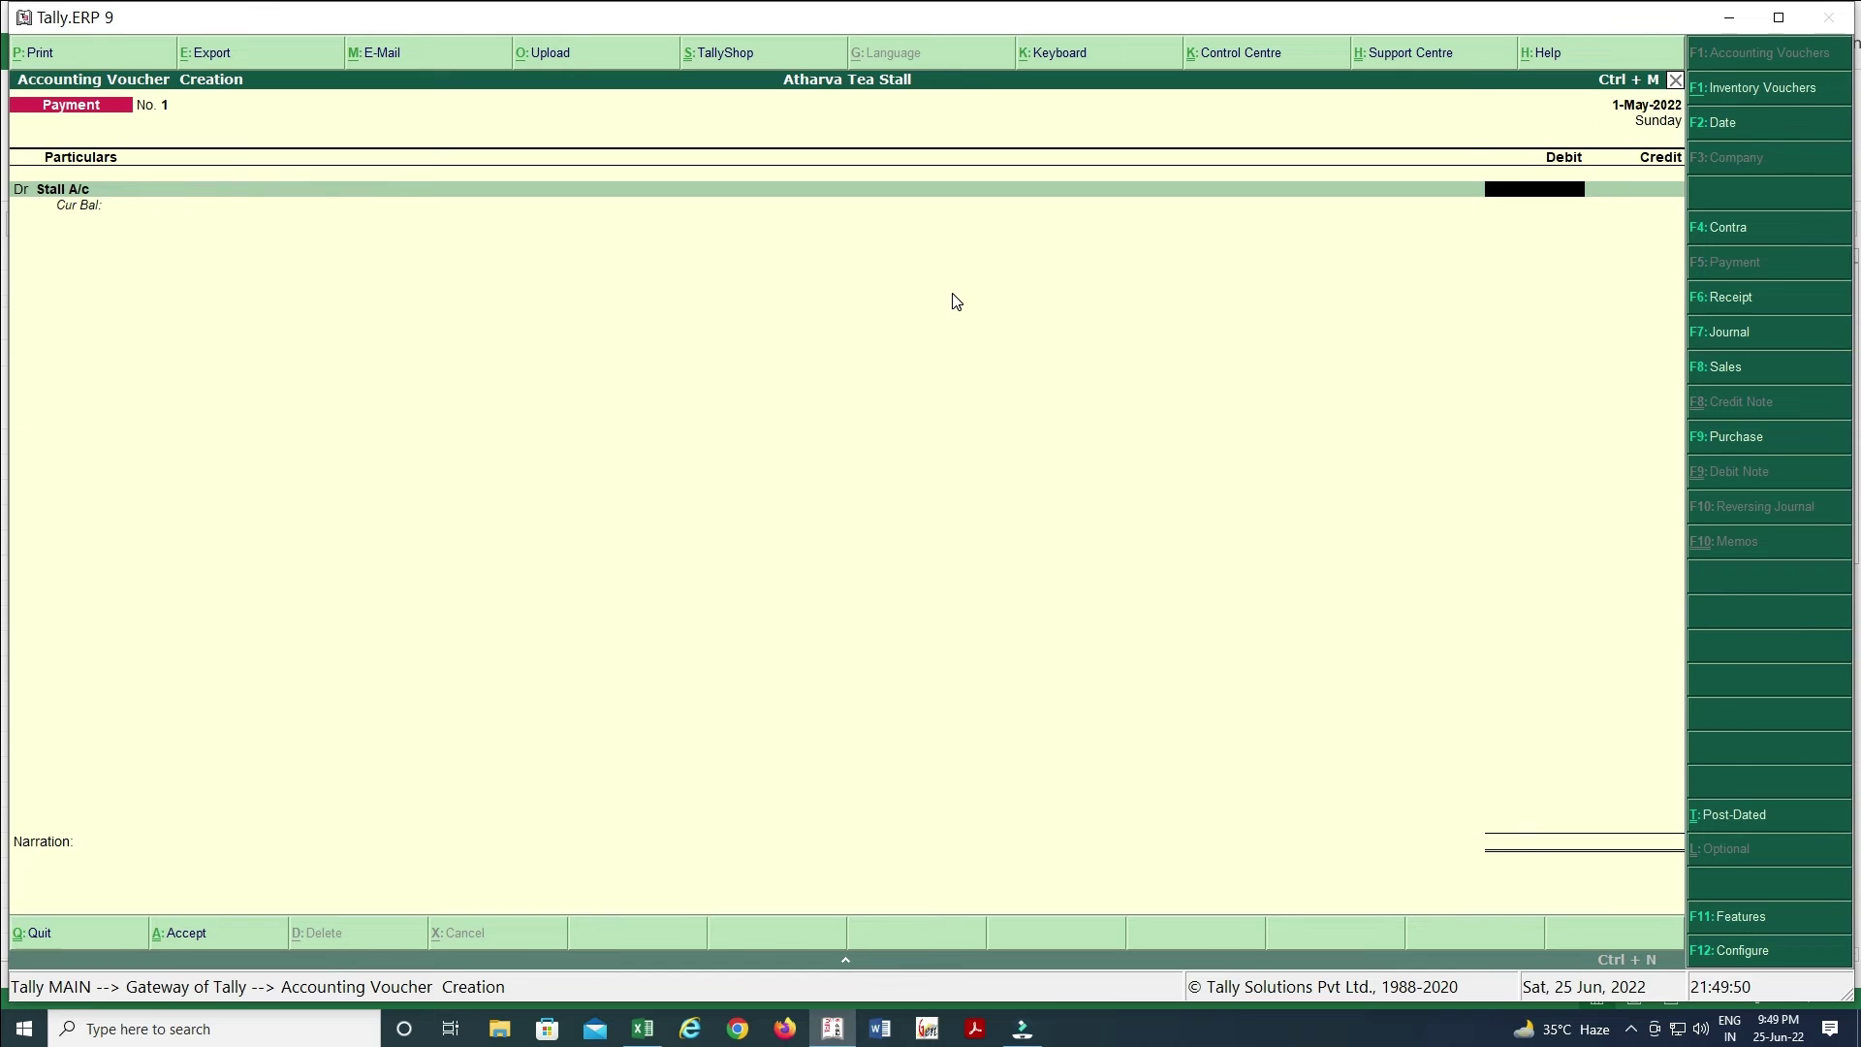
- In Tally.ERP 9, debit Stall A/c with 8000 and credit Cash in the payment voucher dated 1-May-2022
key(alt+Tab)
key(alt+Tab)
text(8000)
key(Return)
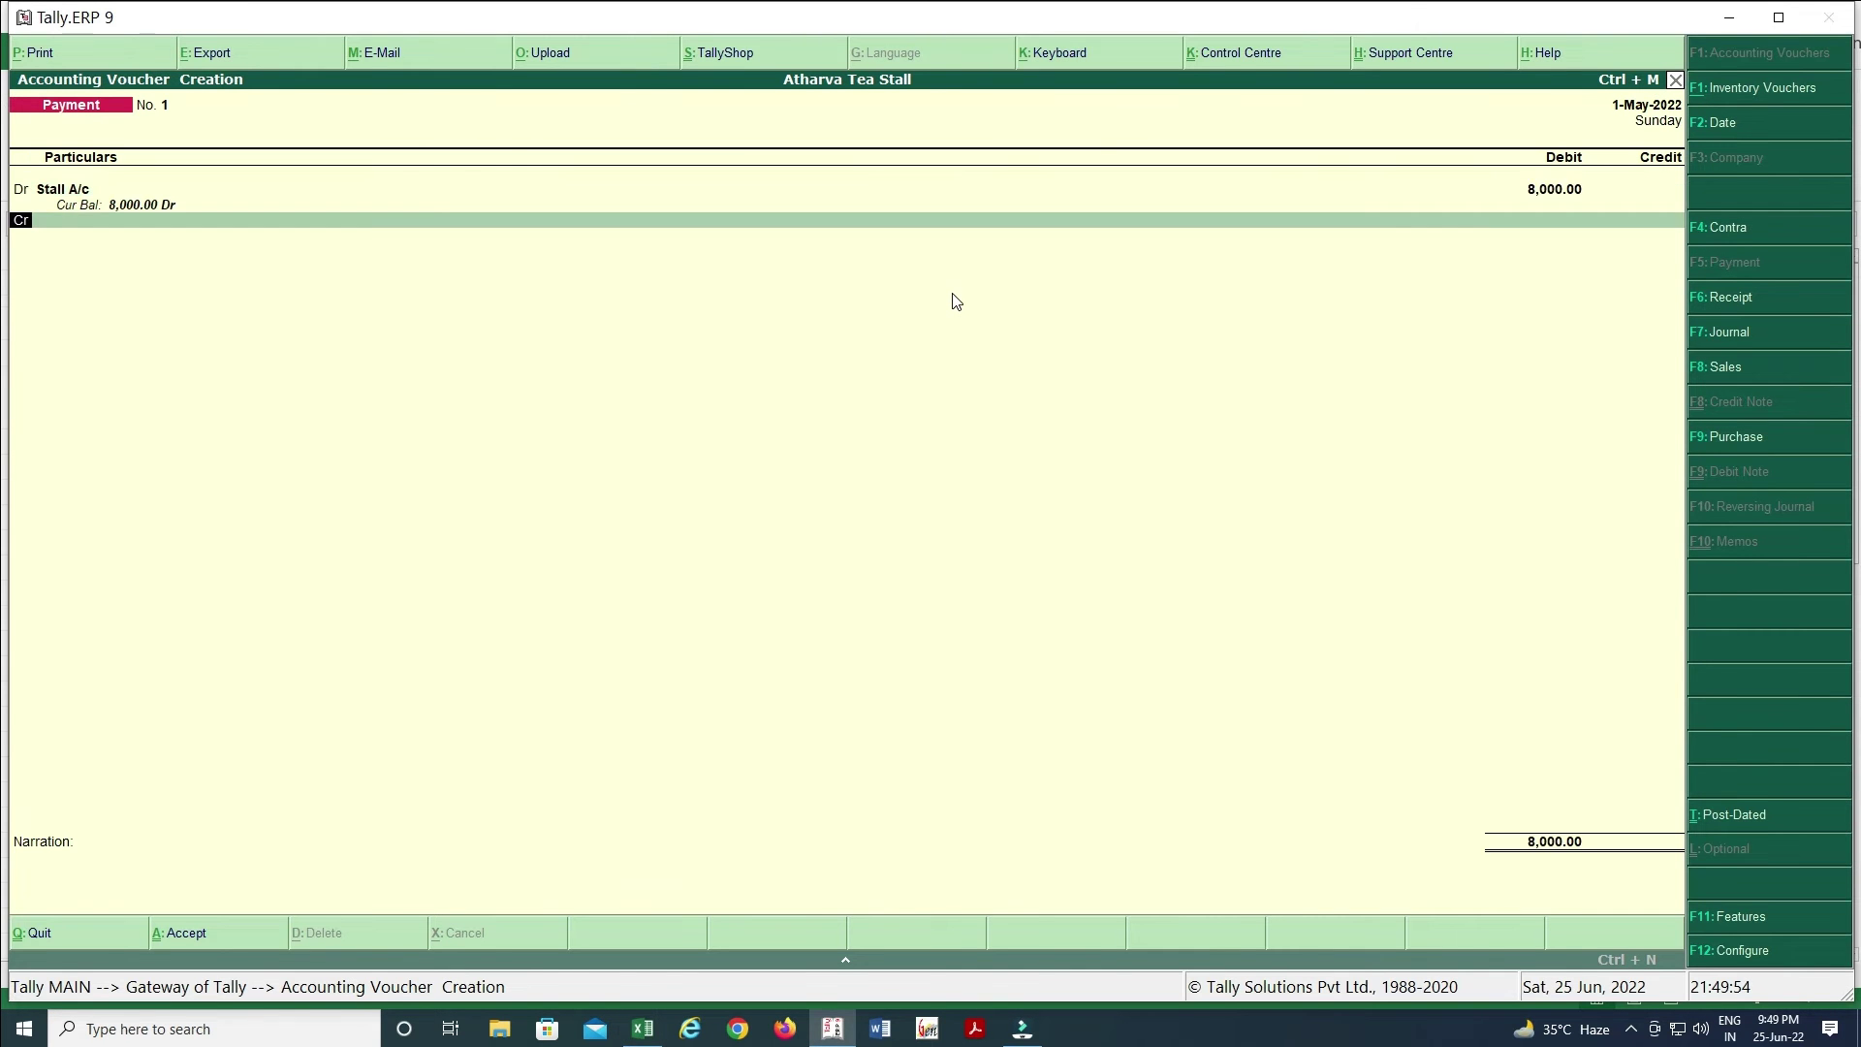
text(Cas)
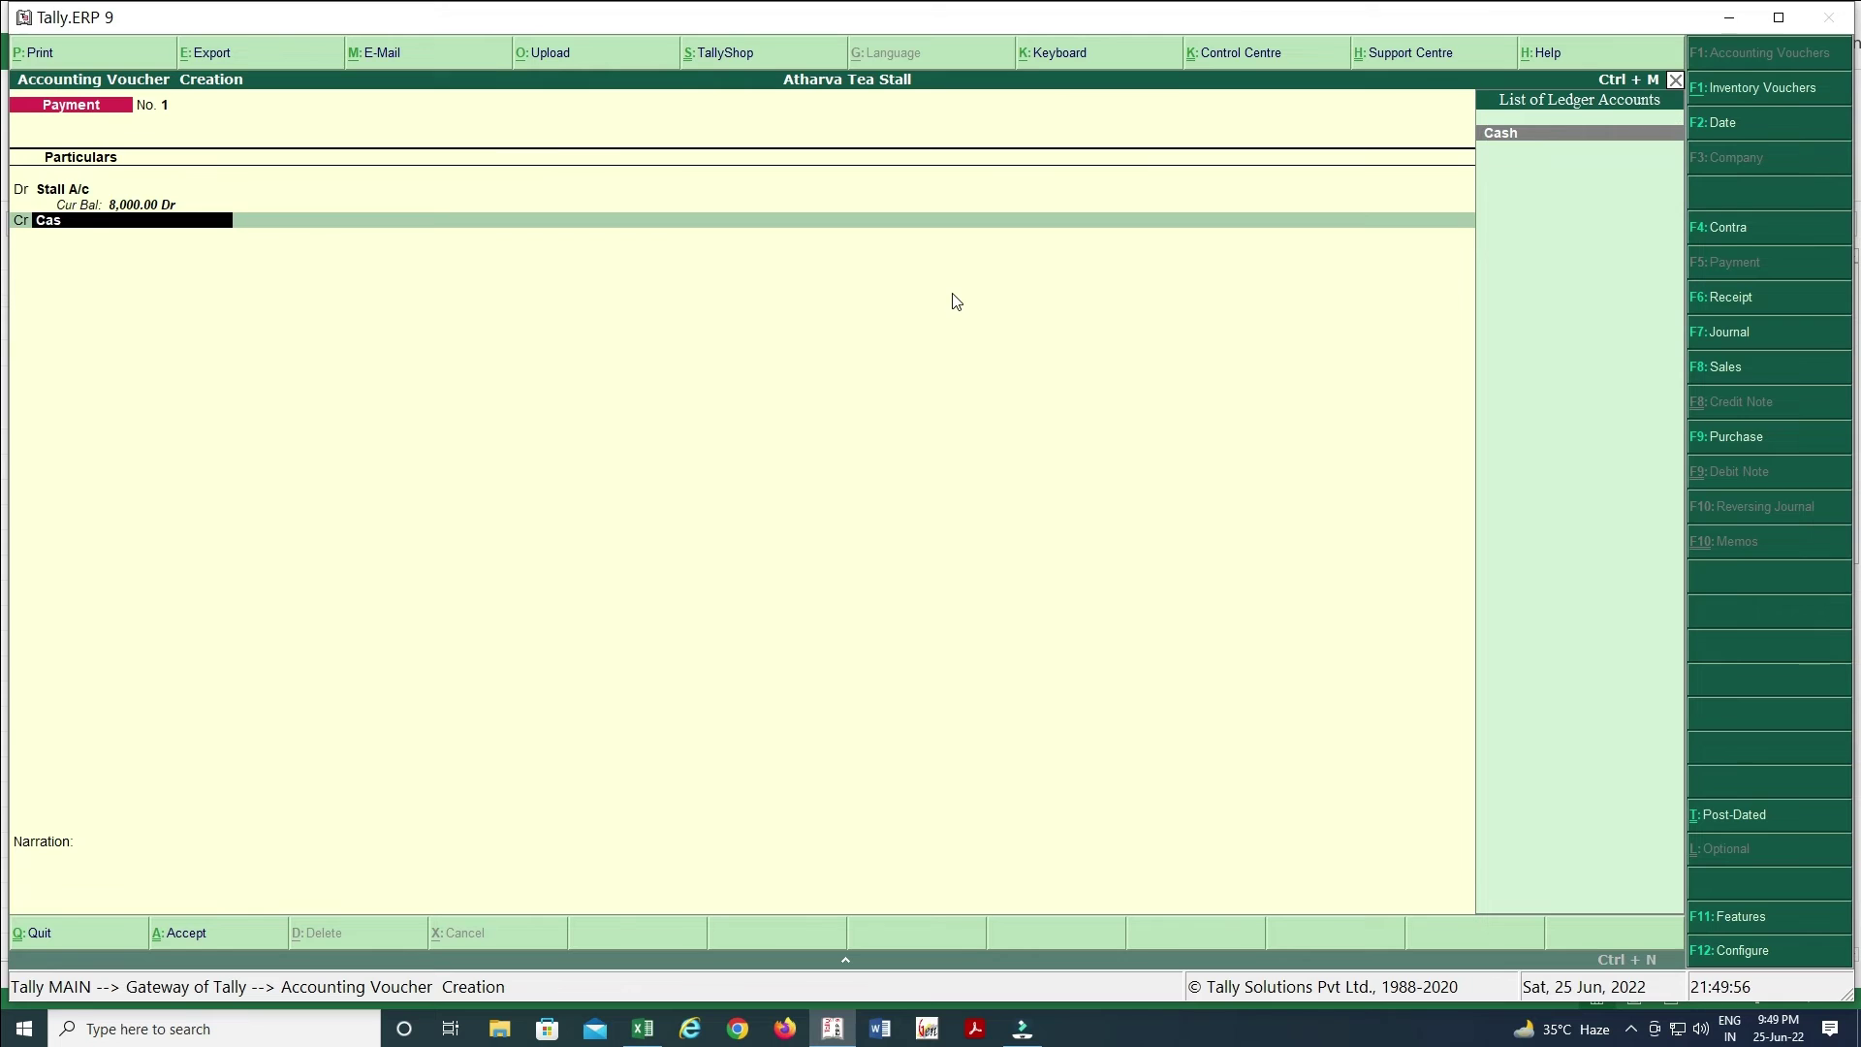
key(Return)
key(Return)
- Switch to the Excel journal and copy the narration "(Being Stall Purchased)" of the Stall A/c entry
key(alt+Tab)
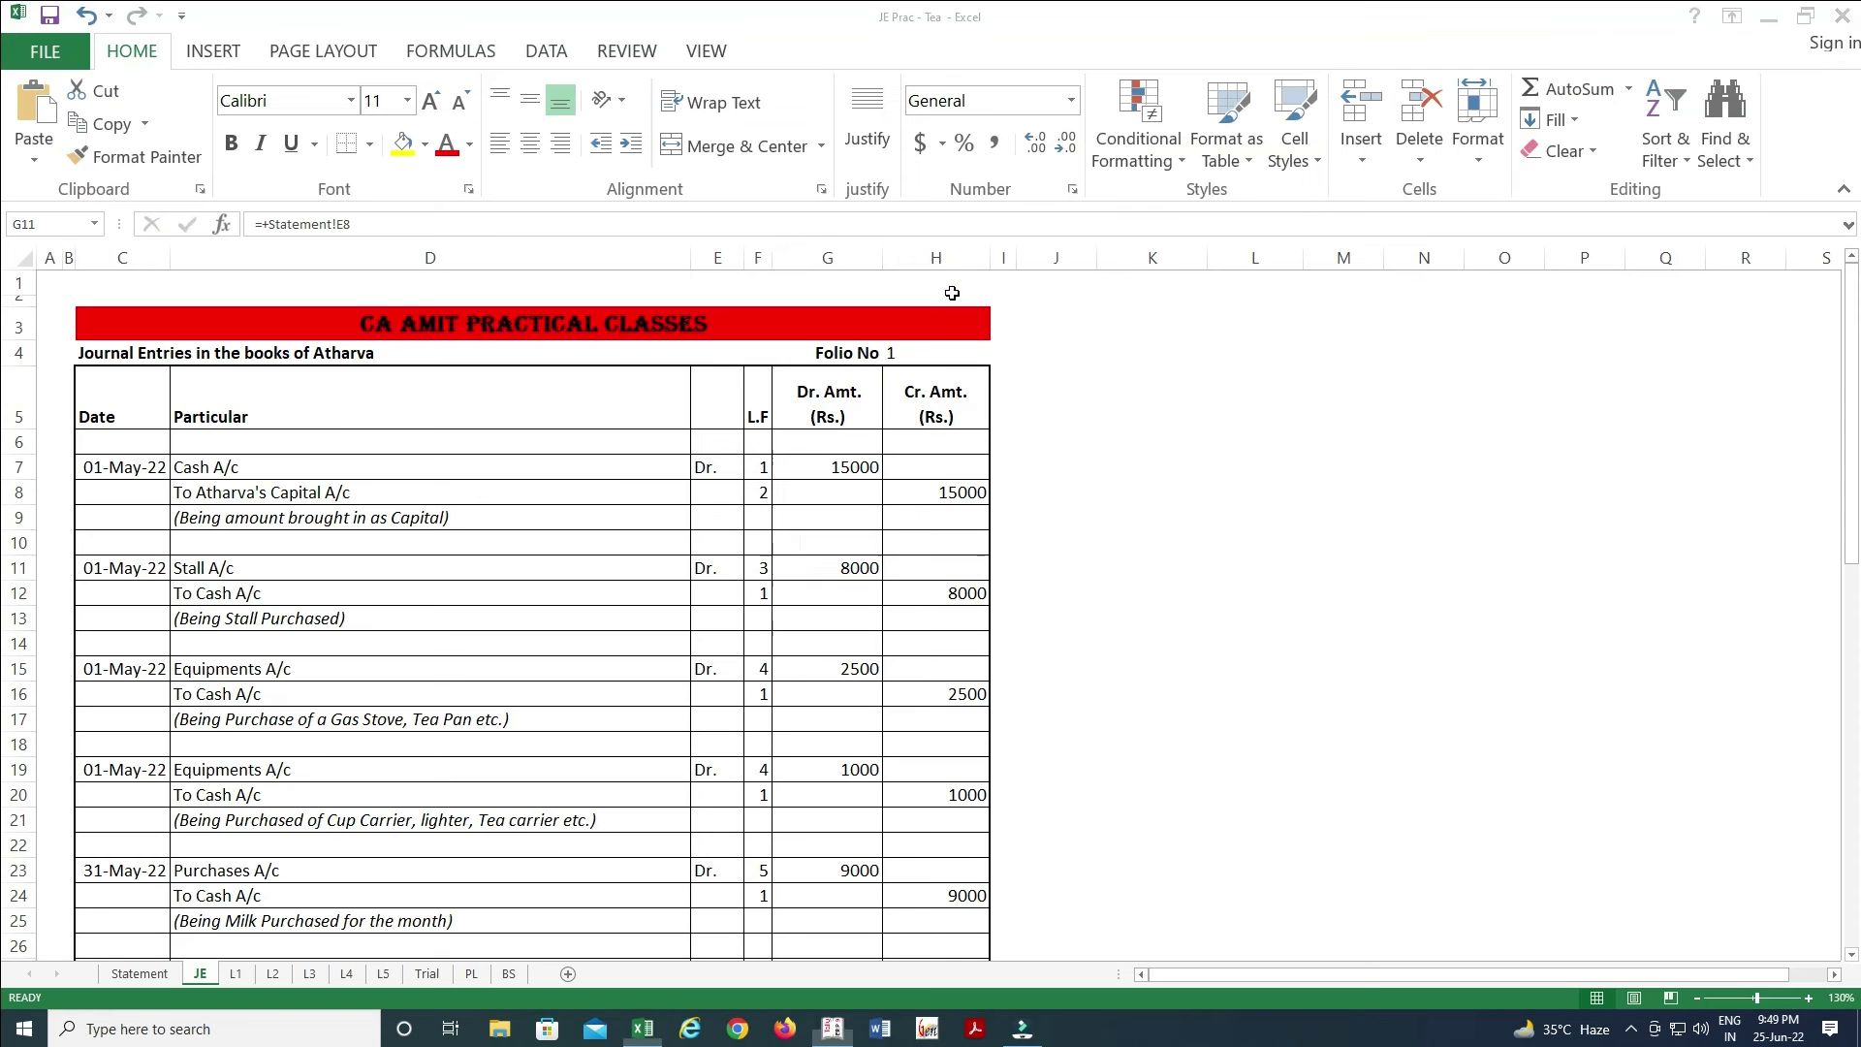
key(Down)
key(Left)
key(Left)
key(Left)
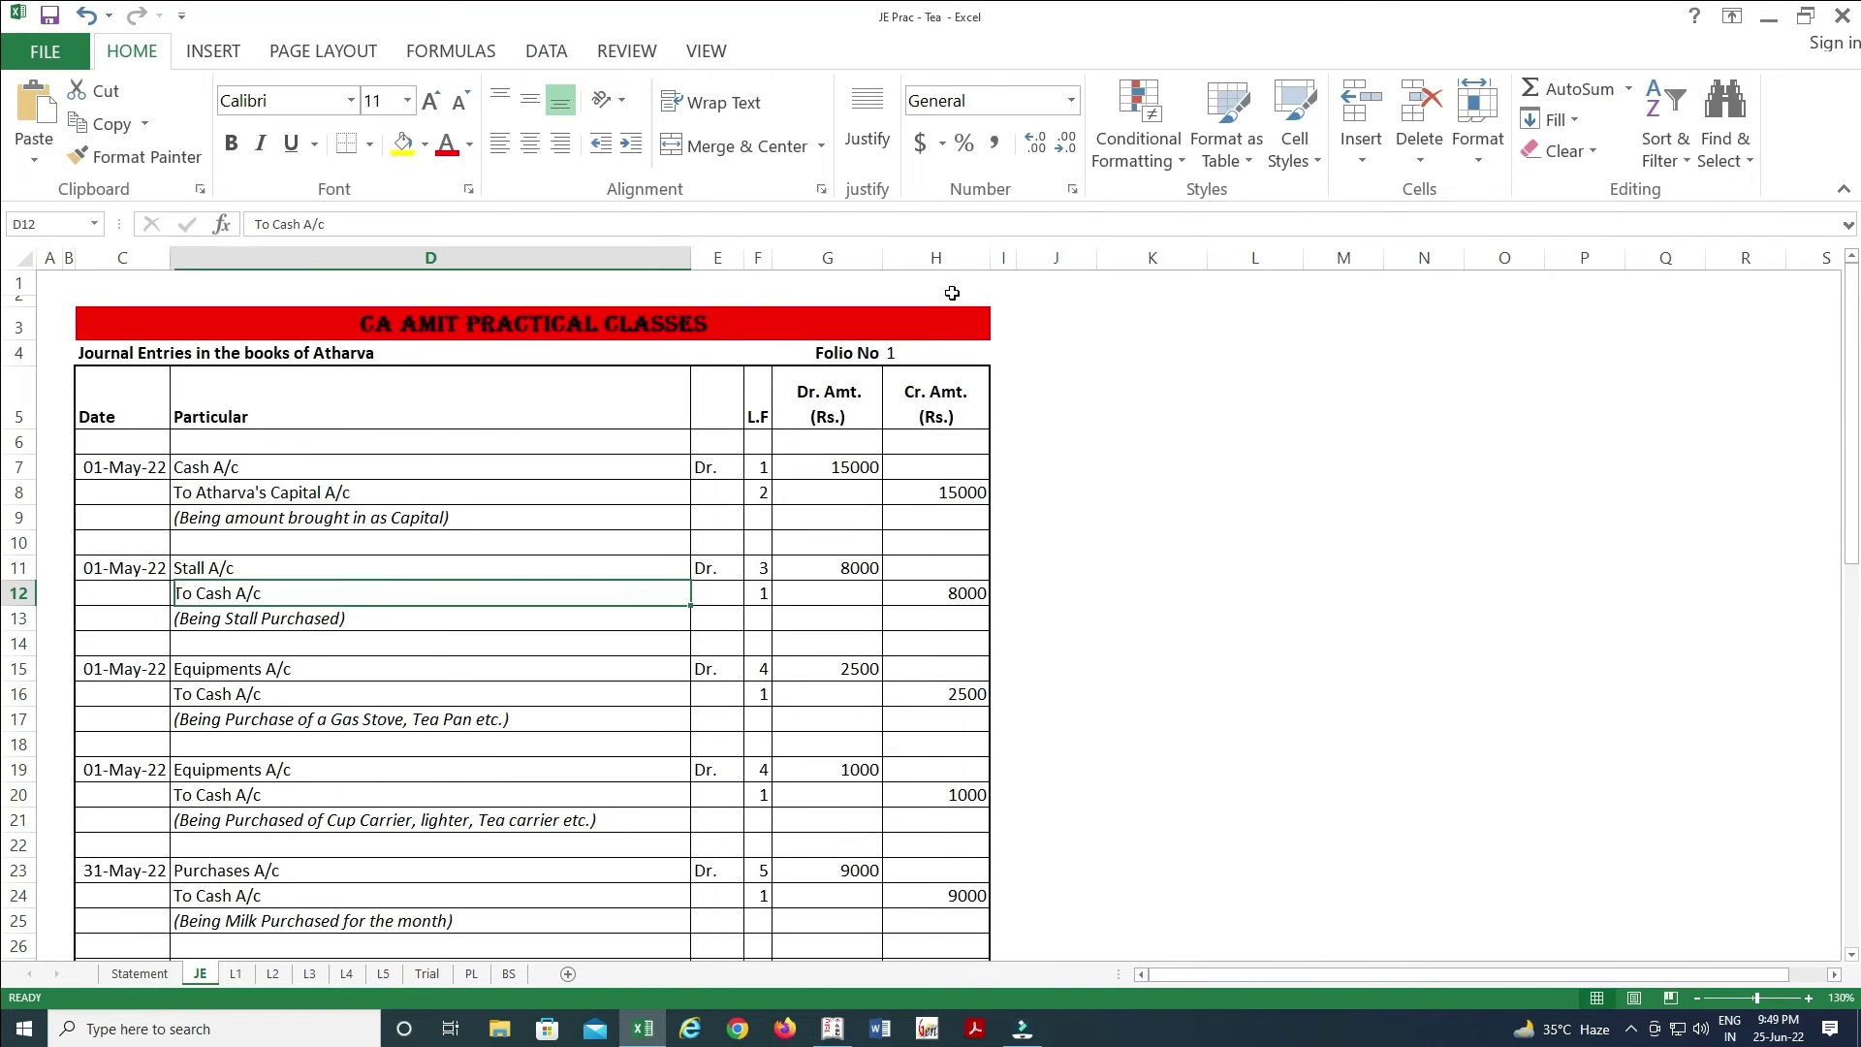
key(Left)
key(Down)
key(Right)
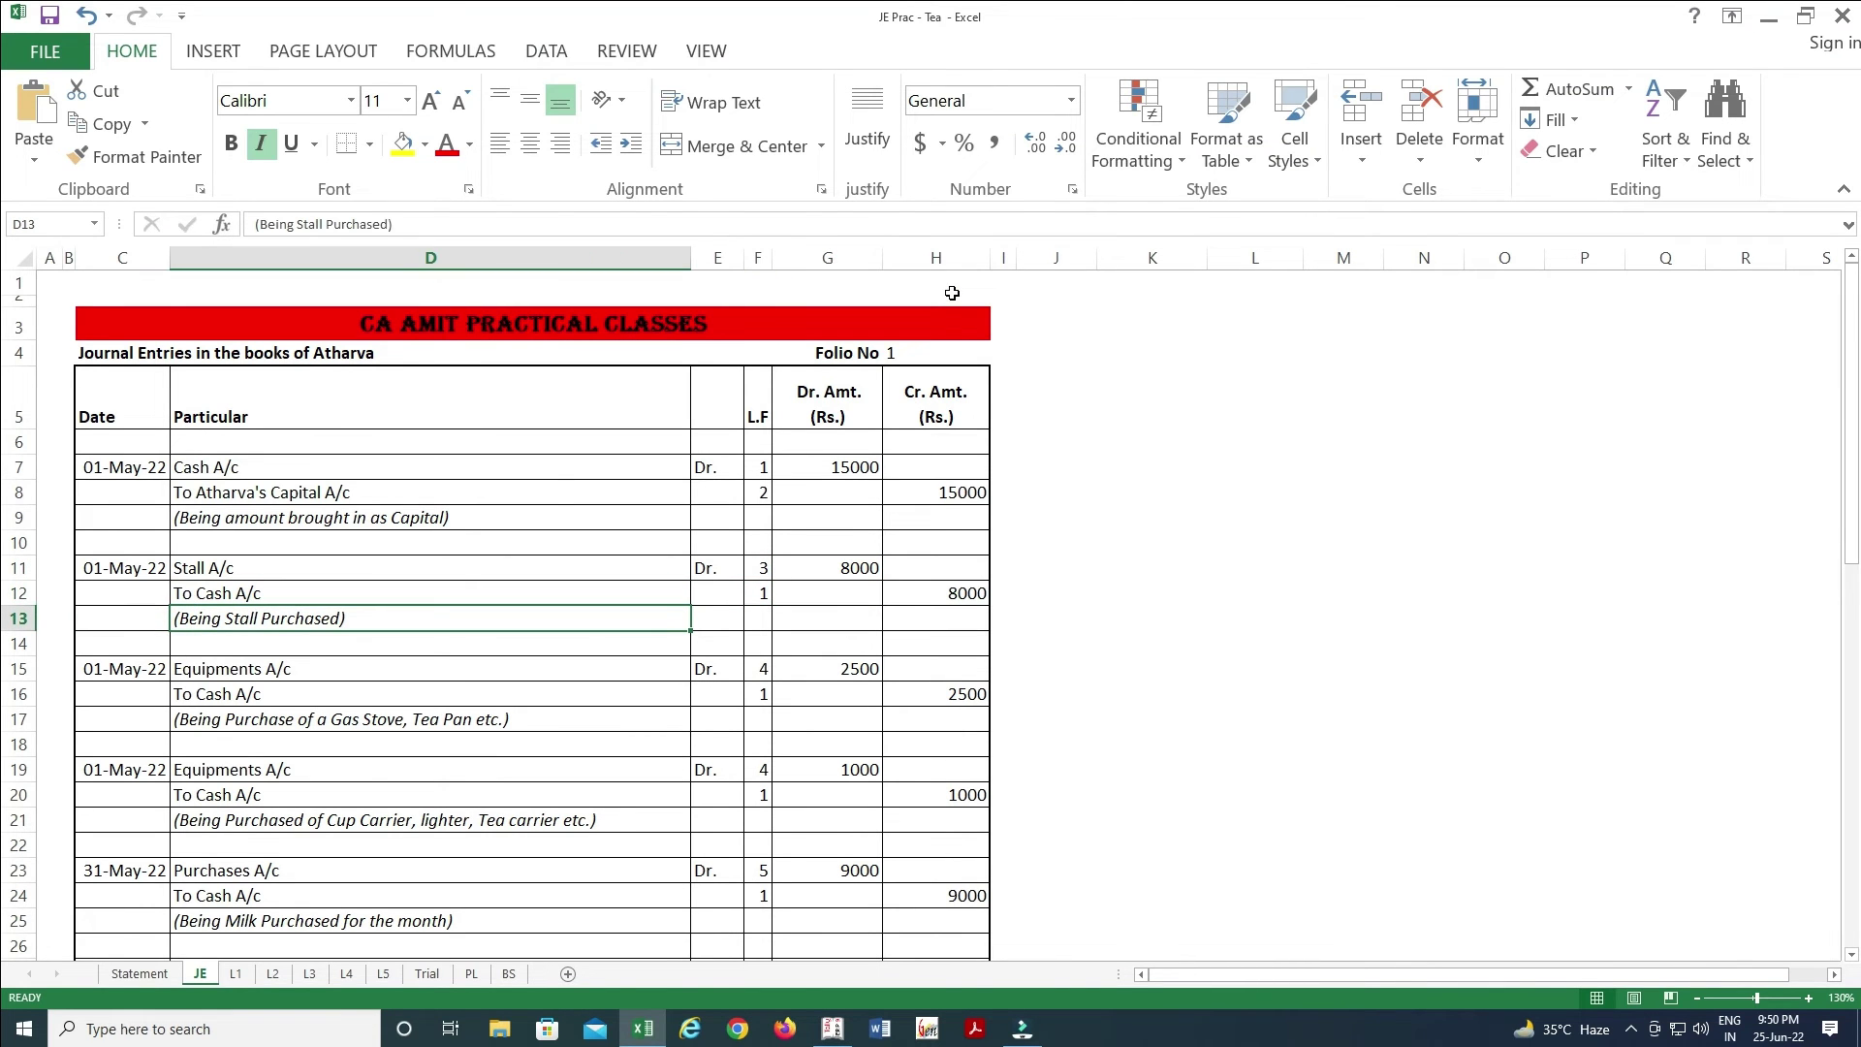
key(ctrl+c)
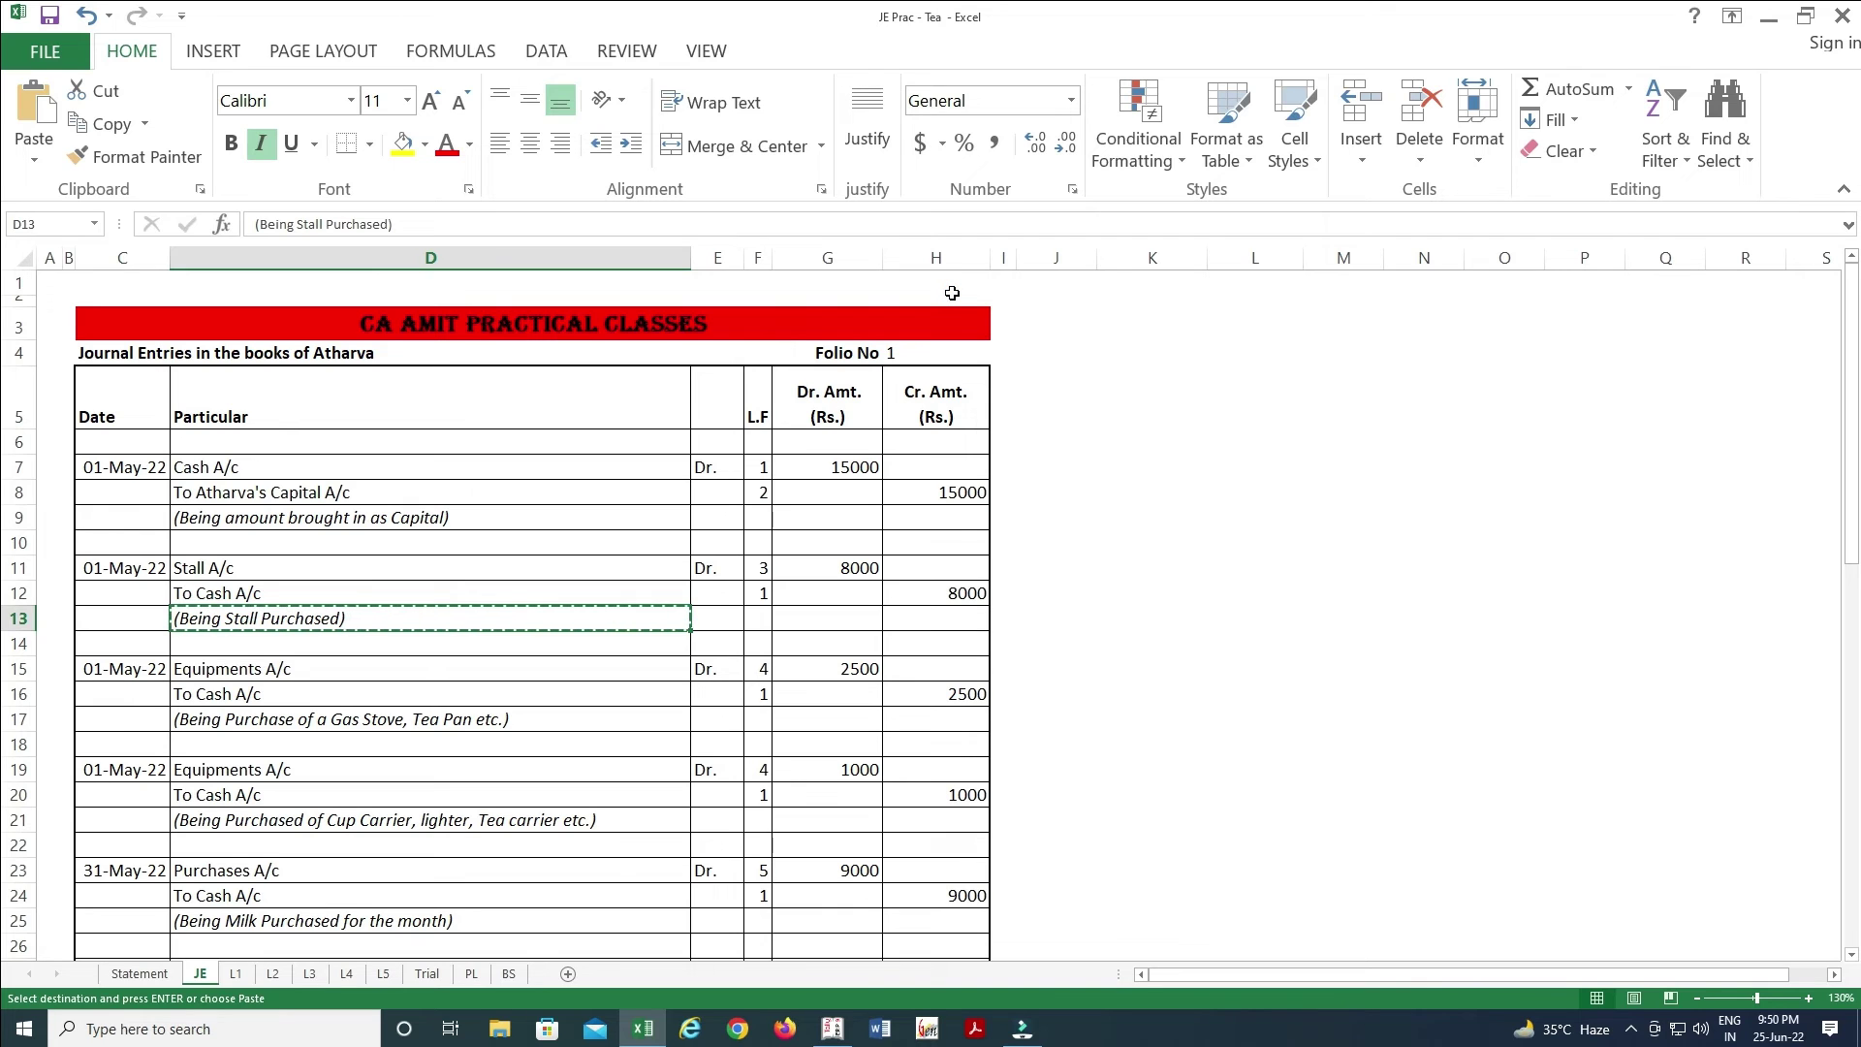
- Back in Tally.ERP 9, paste "(Being Stall Purchased)" as the payment voucher's narration and save the voucher
key(alt+Tab)
key(ctrl+alt+v)
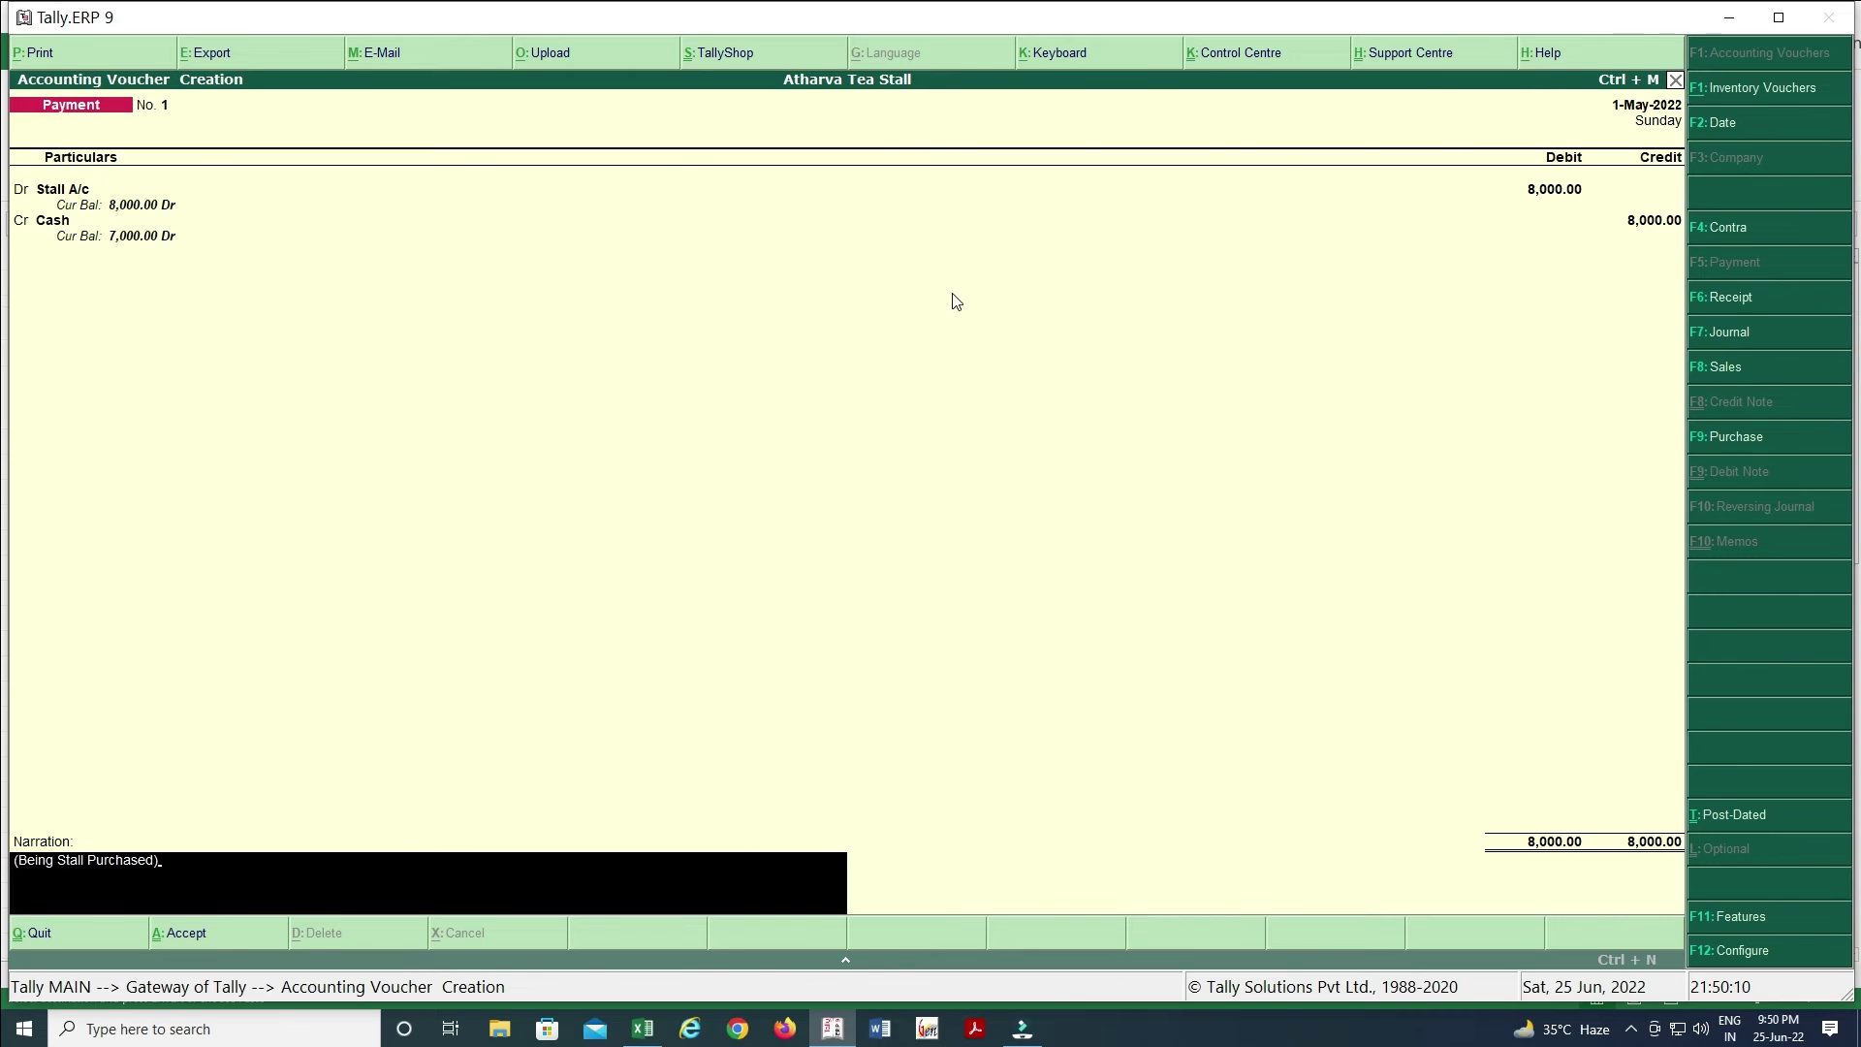
key(alt+Tab)
key(alt+Tab)
key(Return)
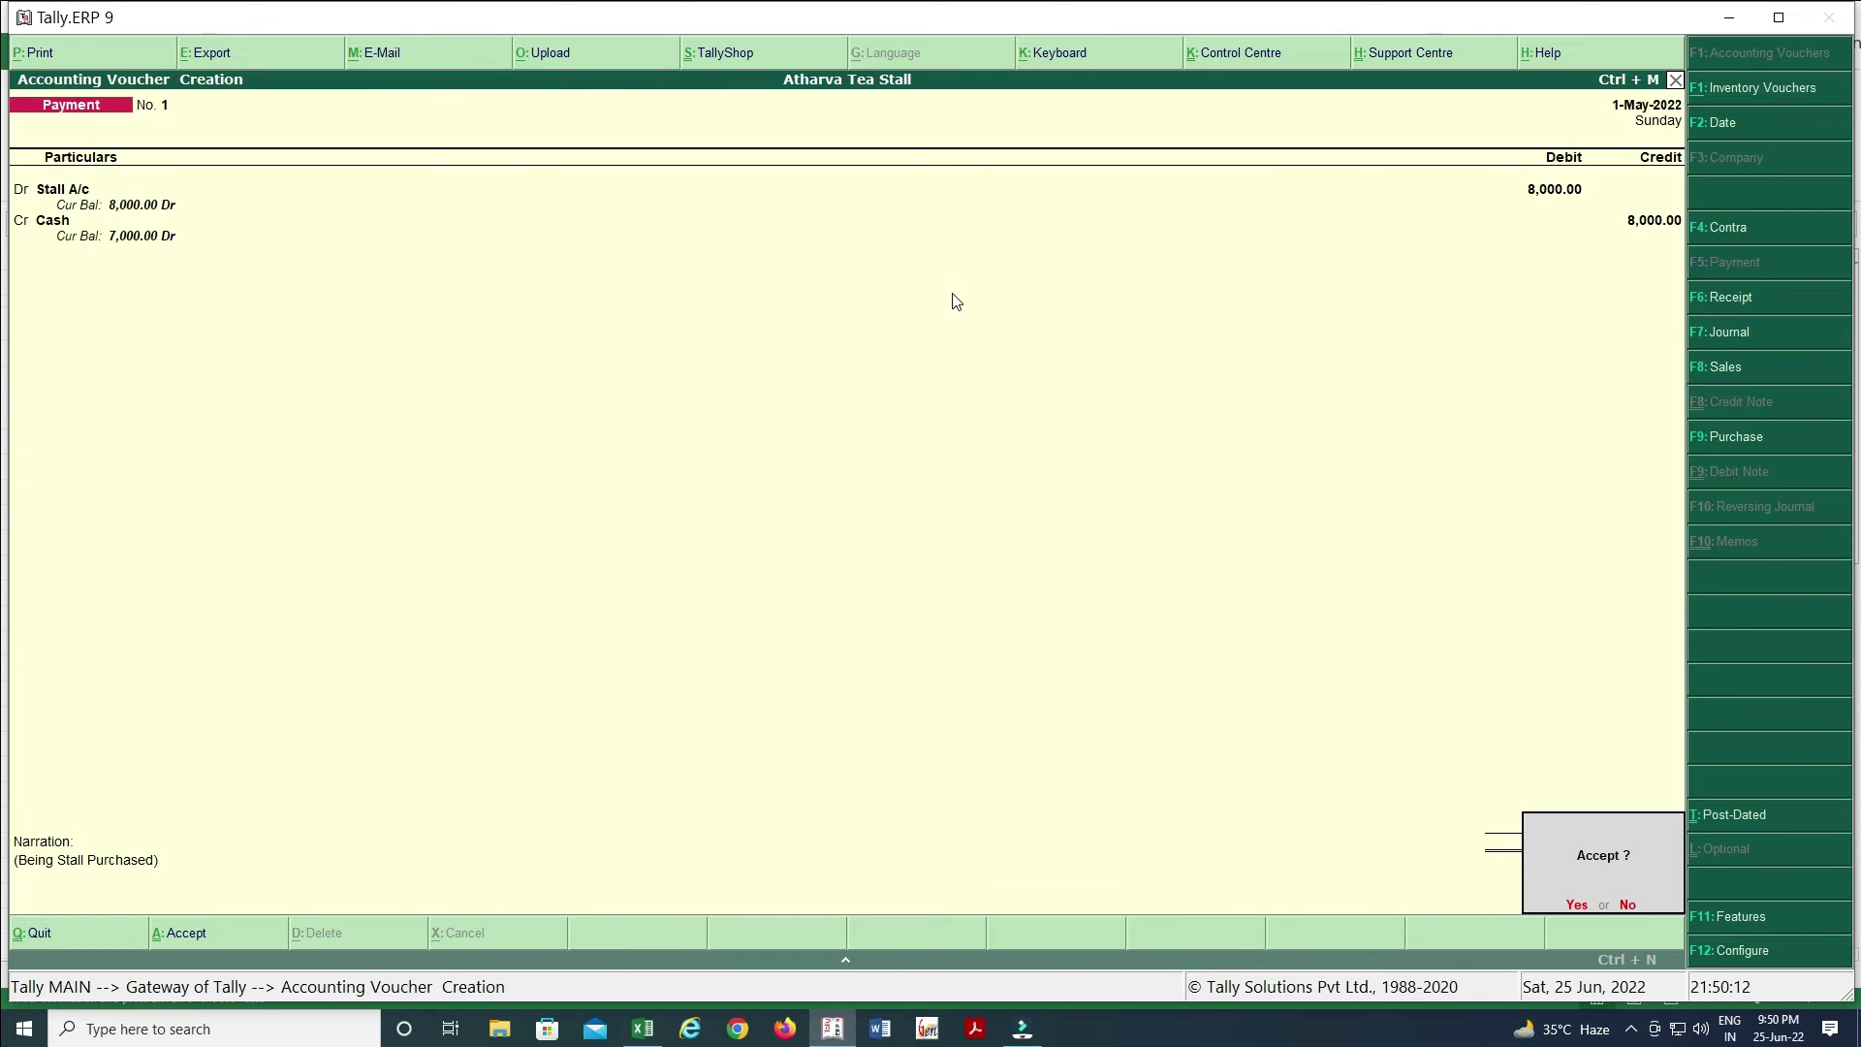
key(y)
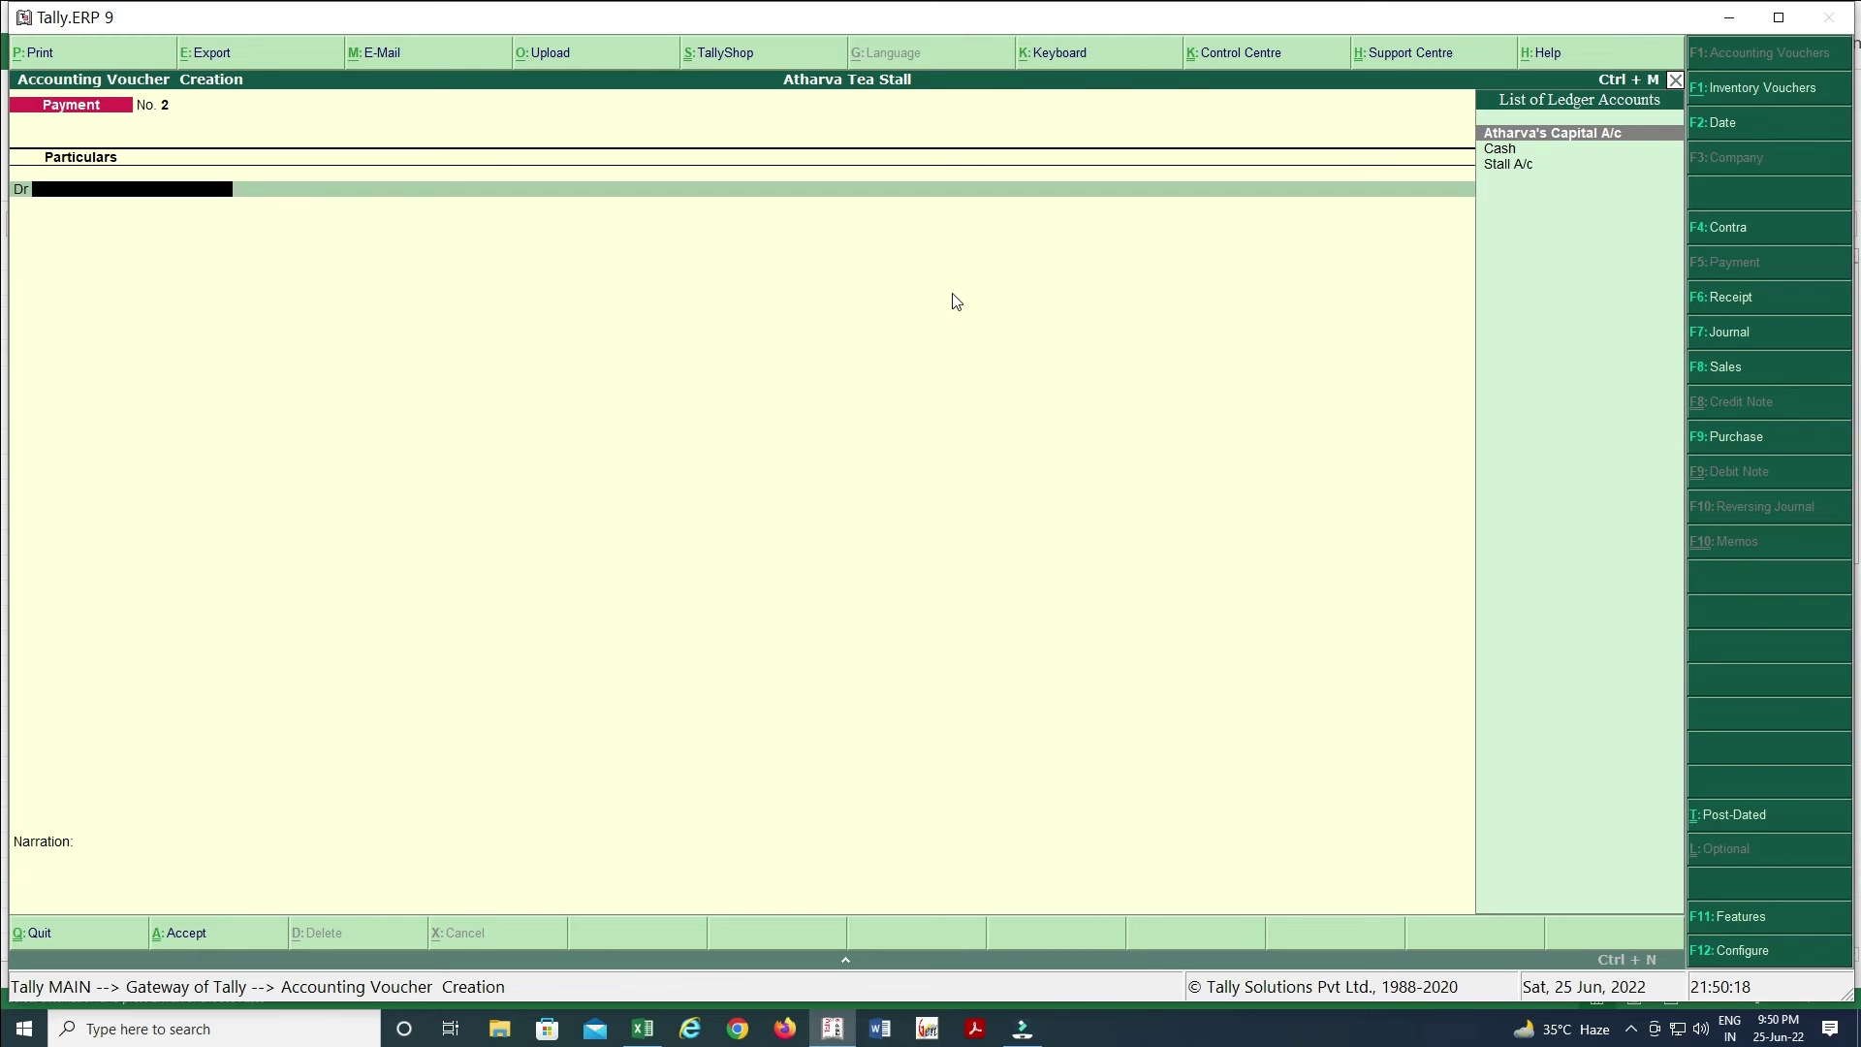
- Start a new ledger from the second payment voucher's debit line and copy the name Equipments A/c from the Excel journal
key(alt+Tab)
key(Down)
key(Down)
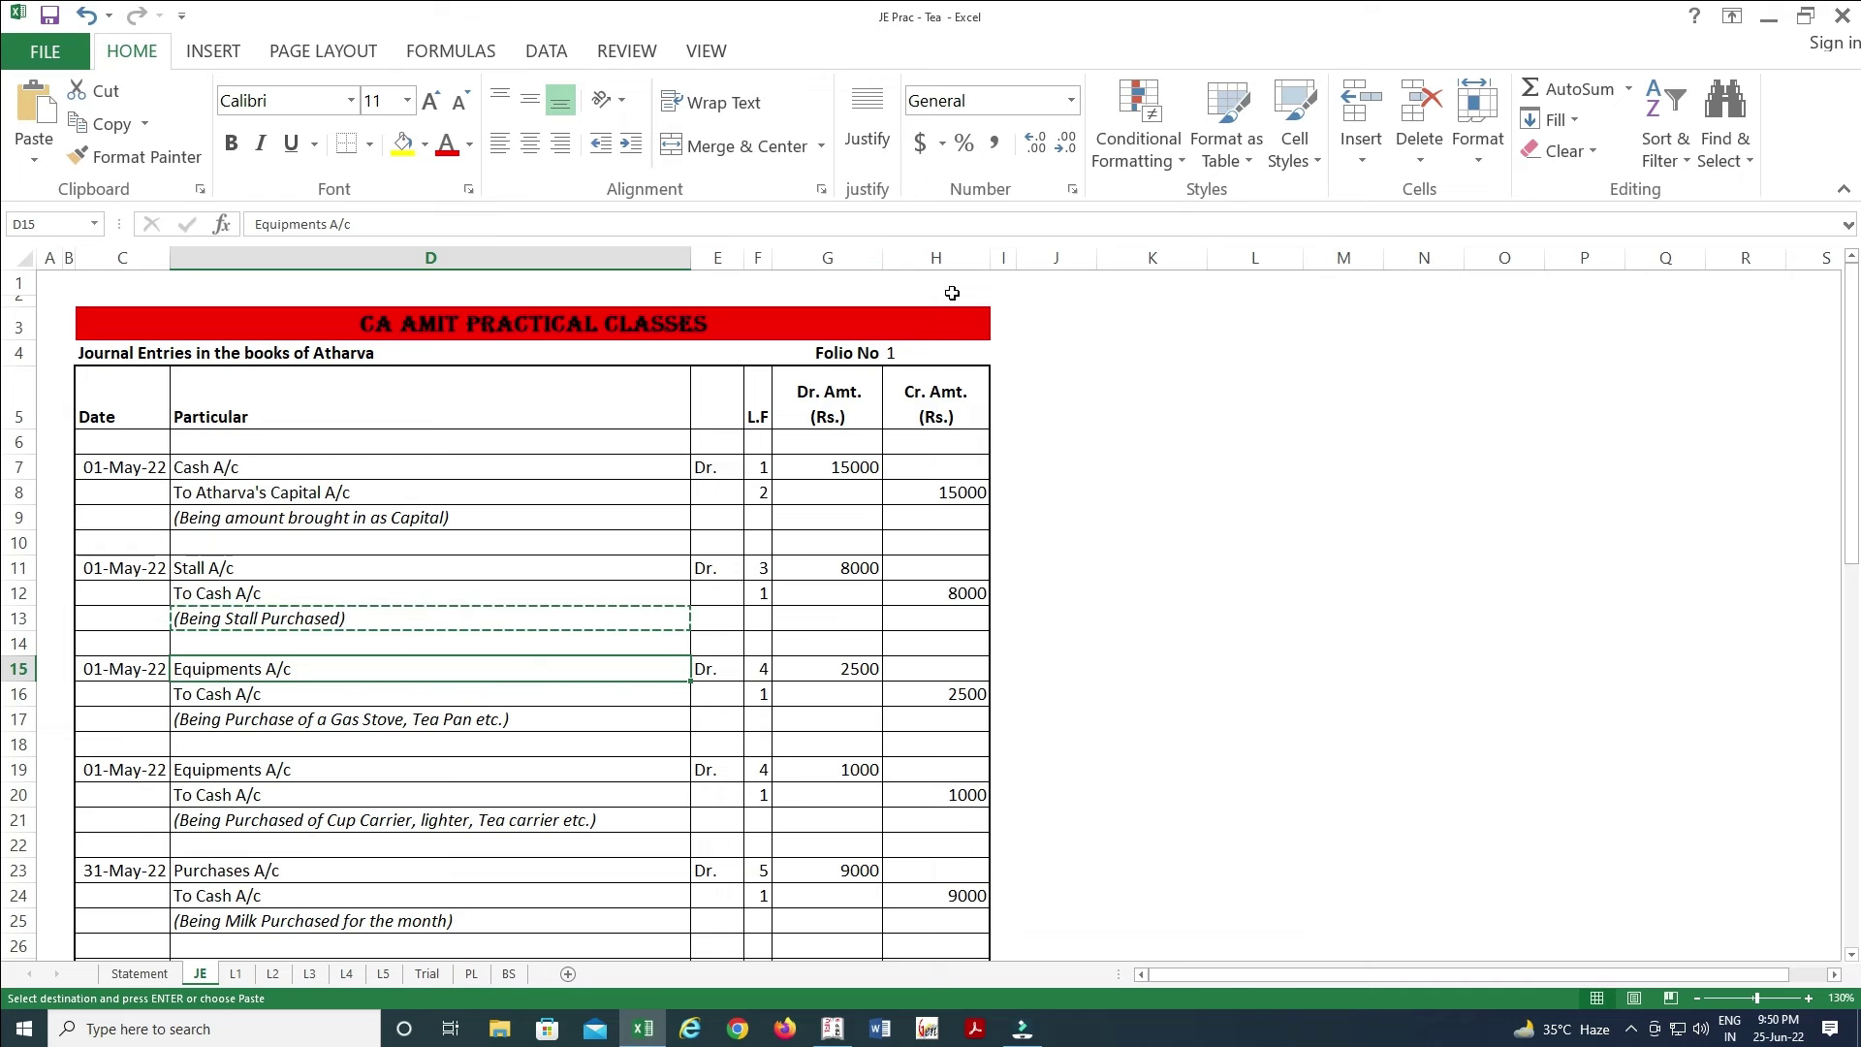
key(Right)
key(Right)
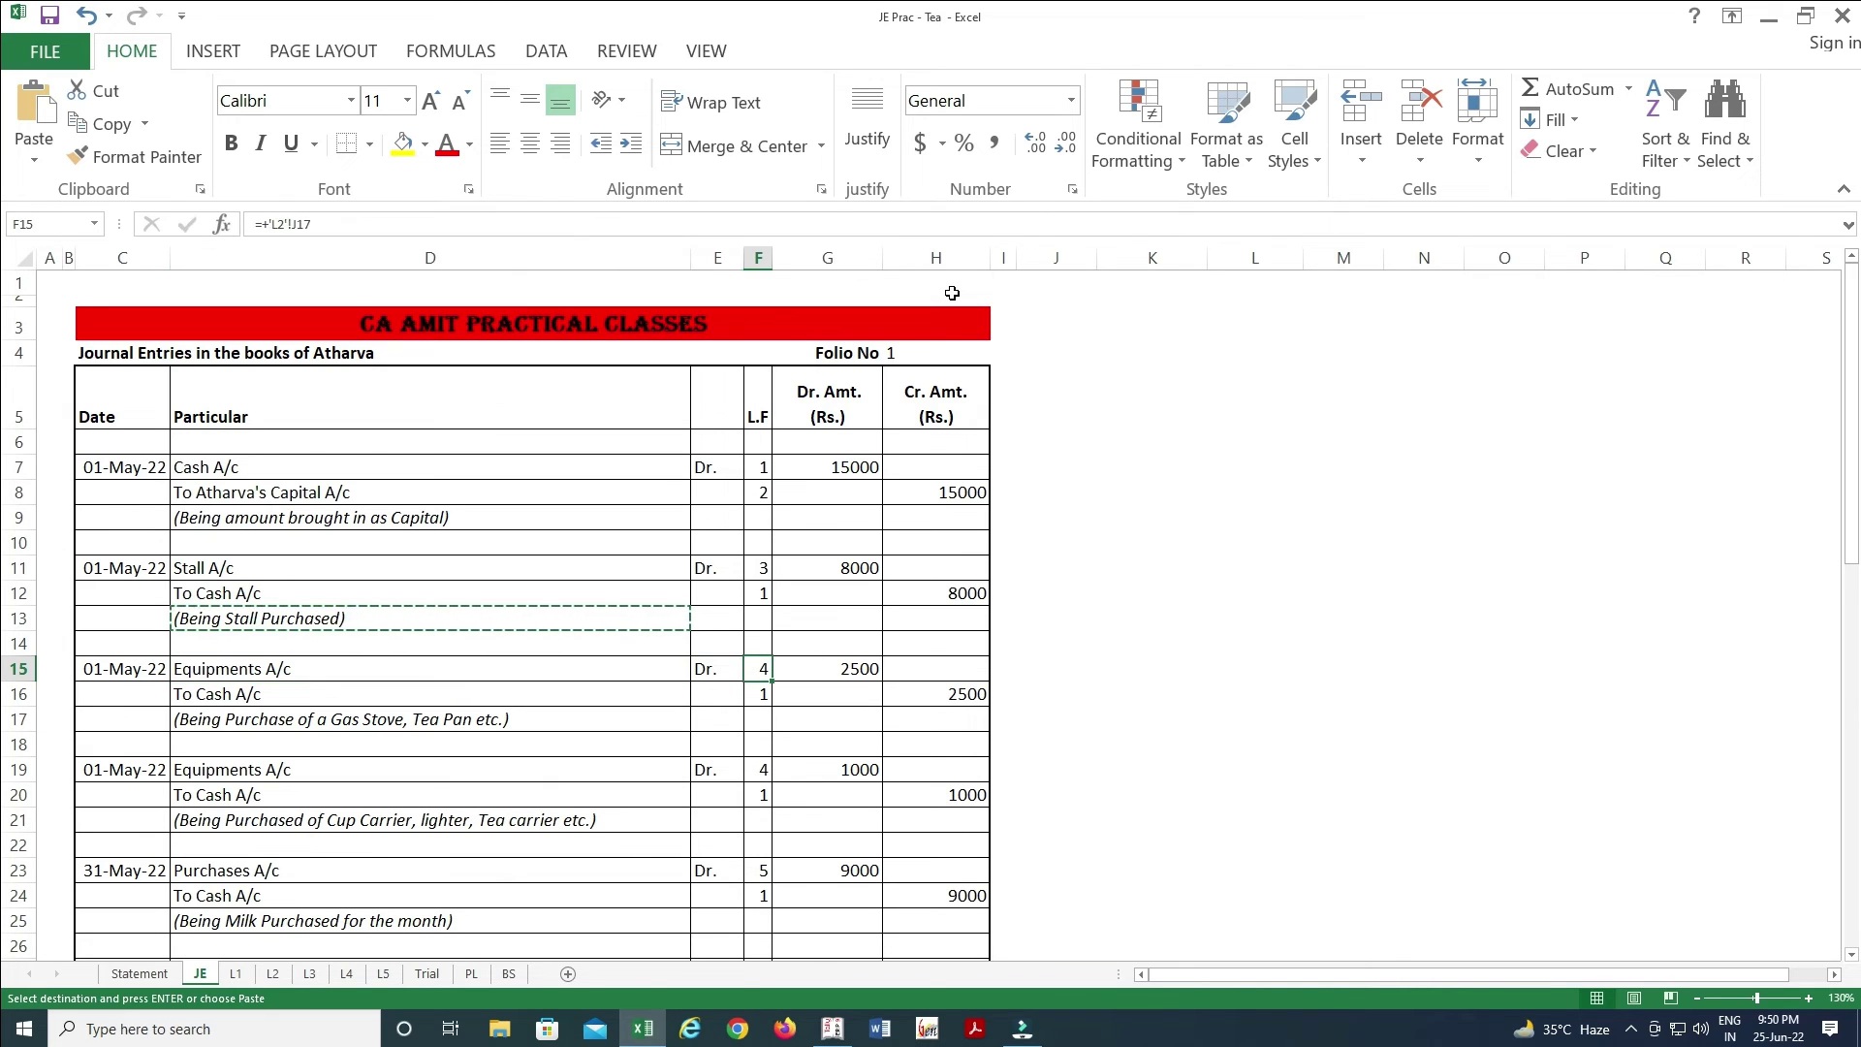
key(Left)
key(Left)
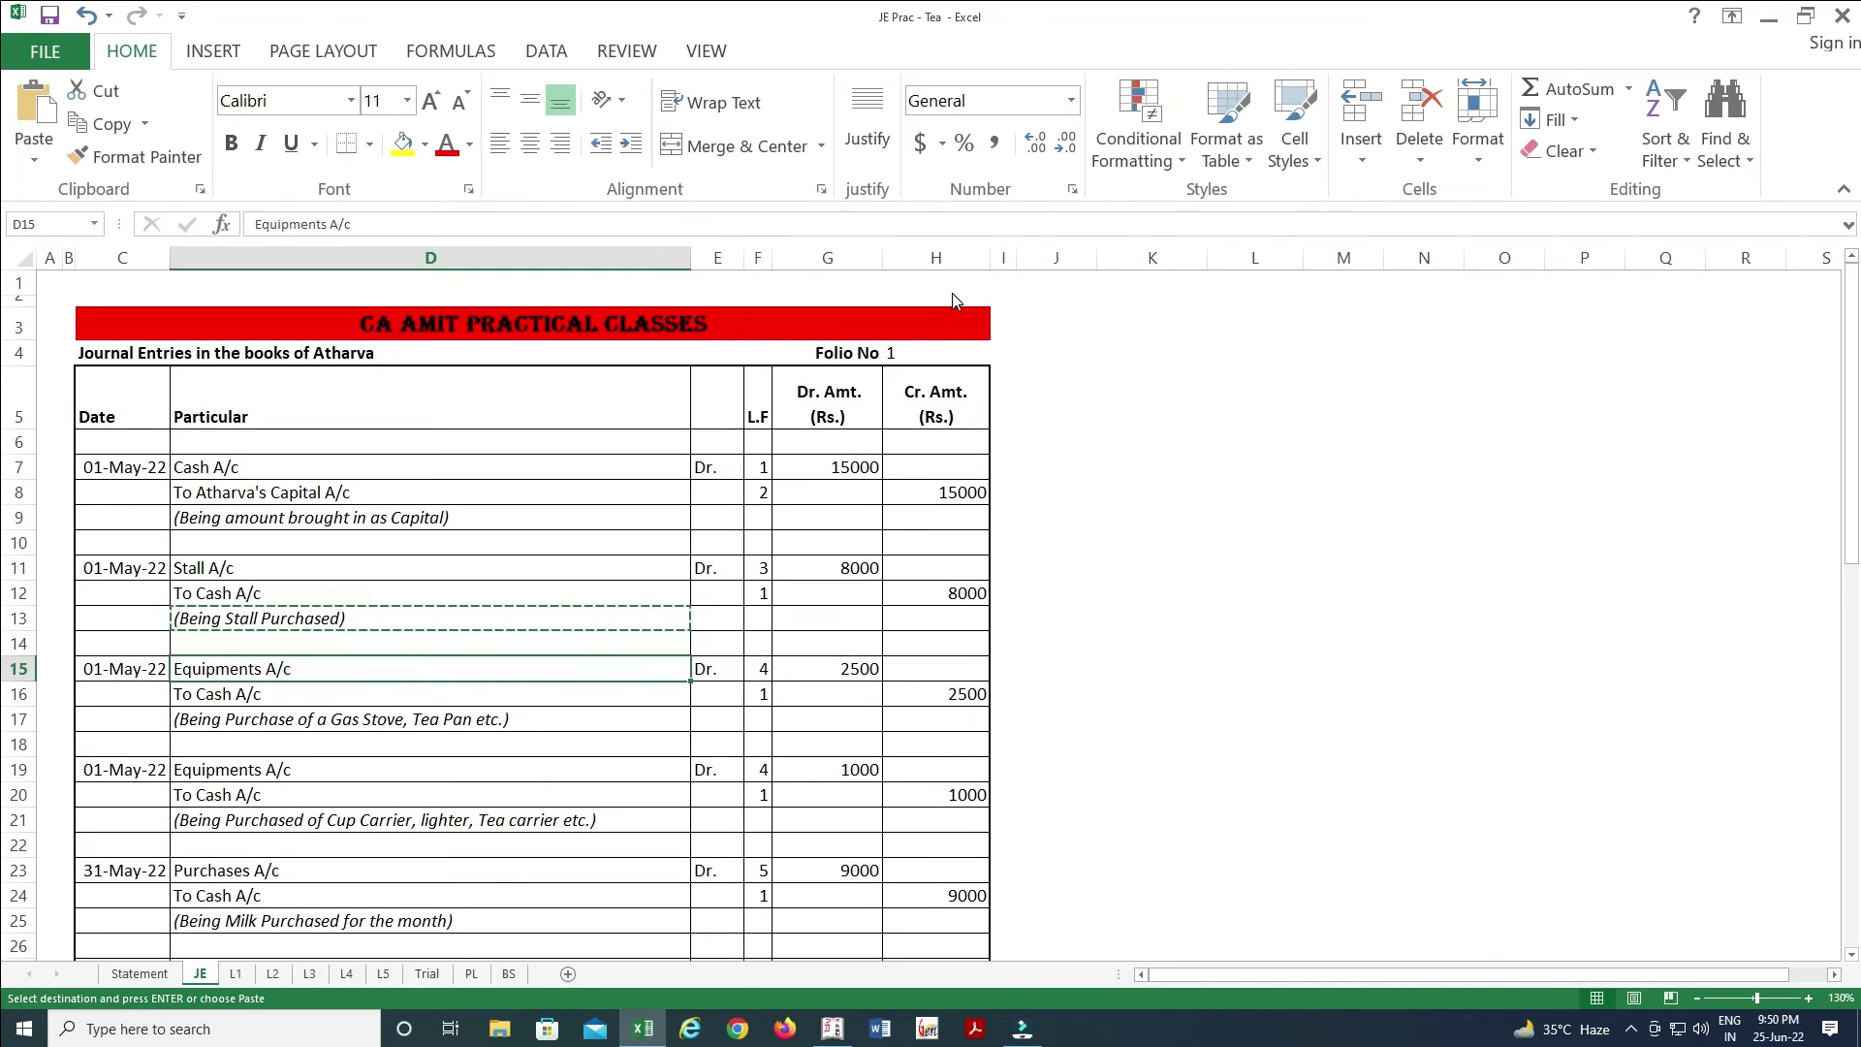
key(alt+Tab)
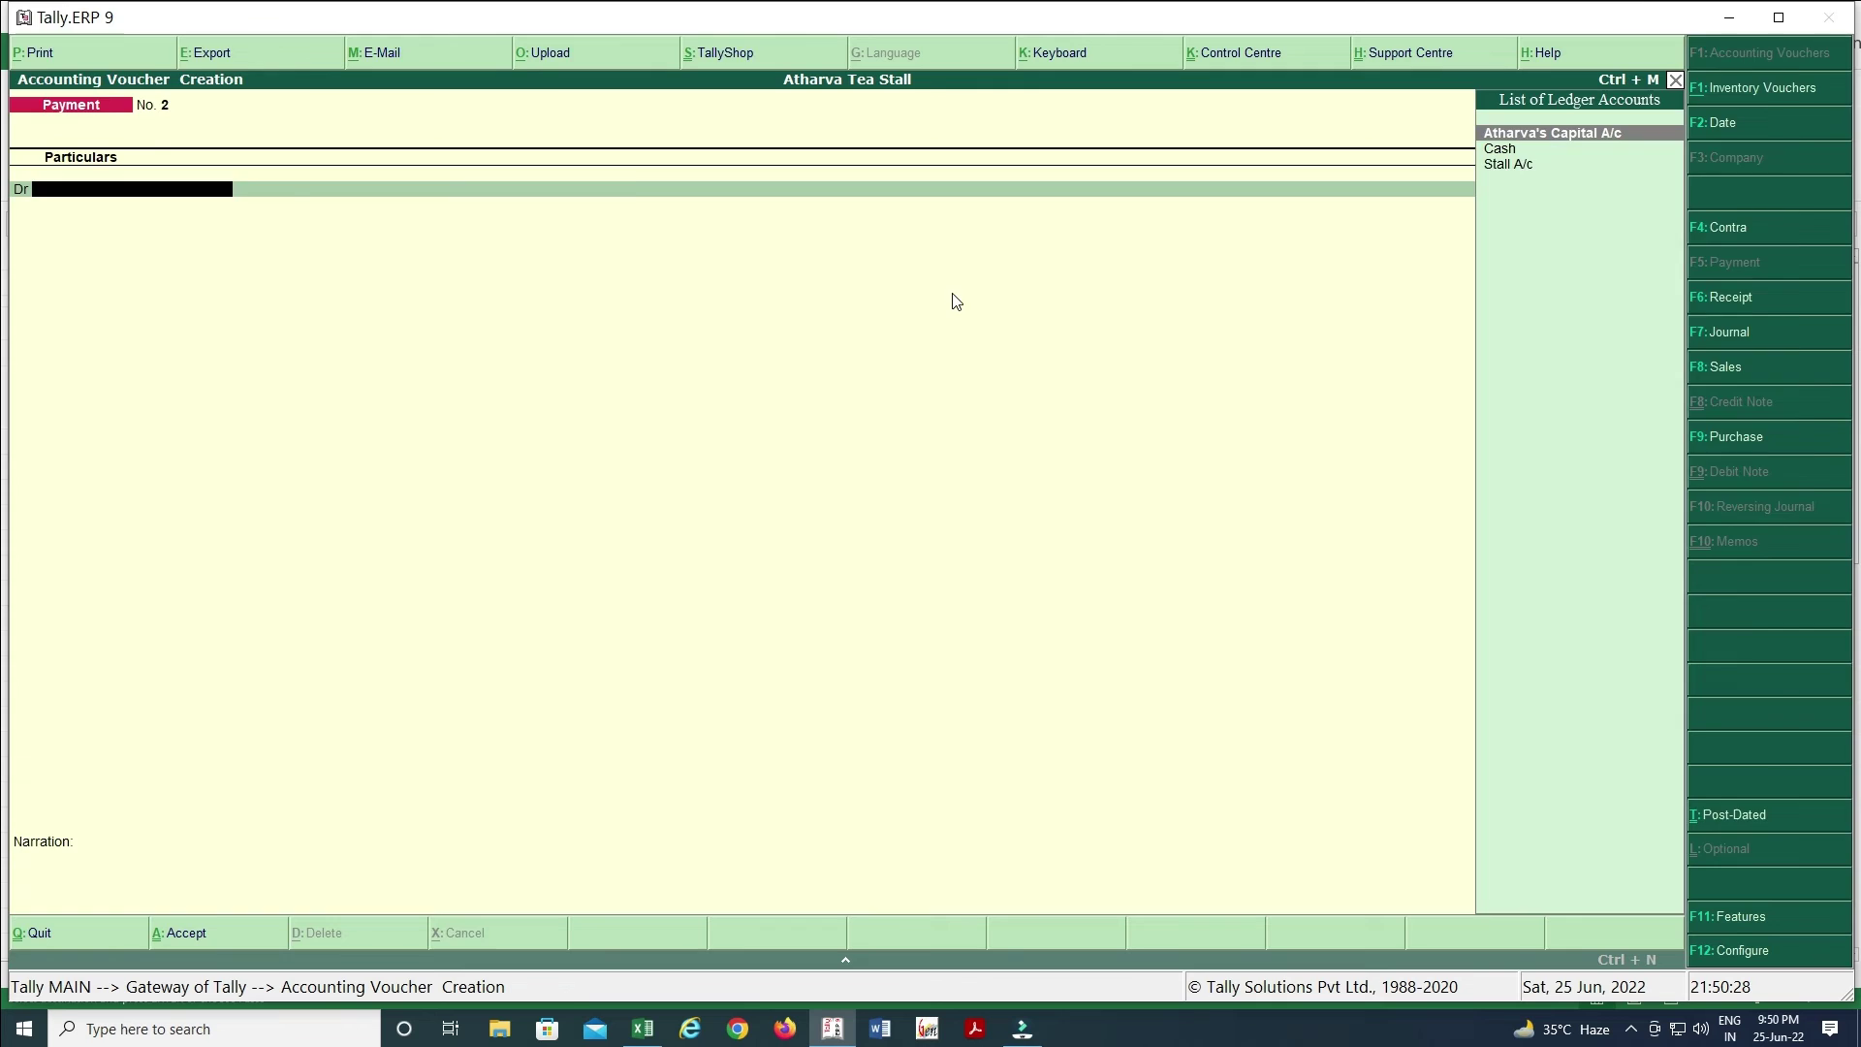
key(alt+c)
key(alt+Tab)
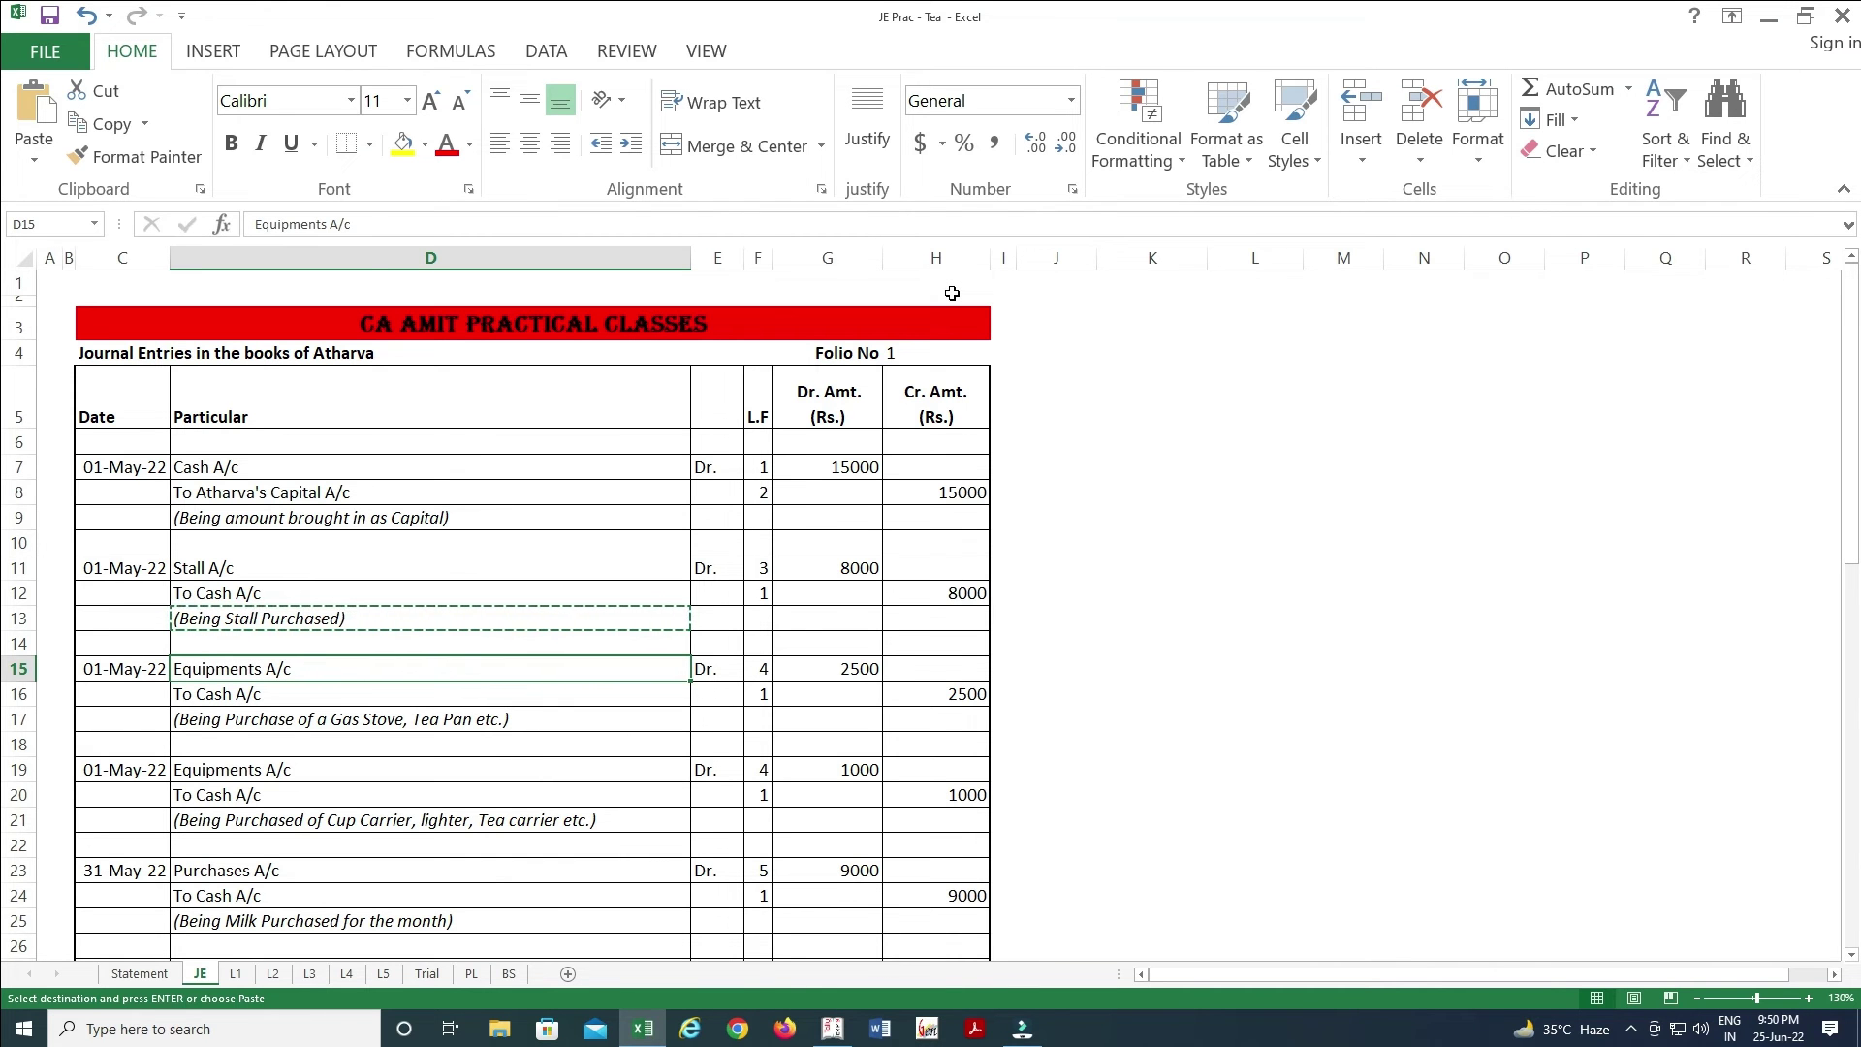
key(ctrl+c)
key(alt+Tab)
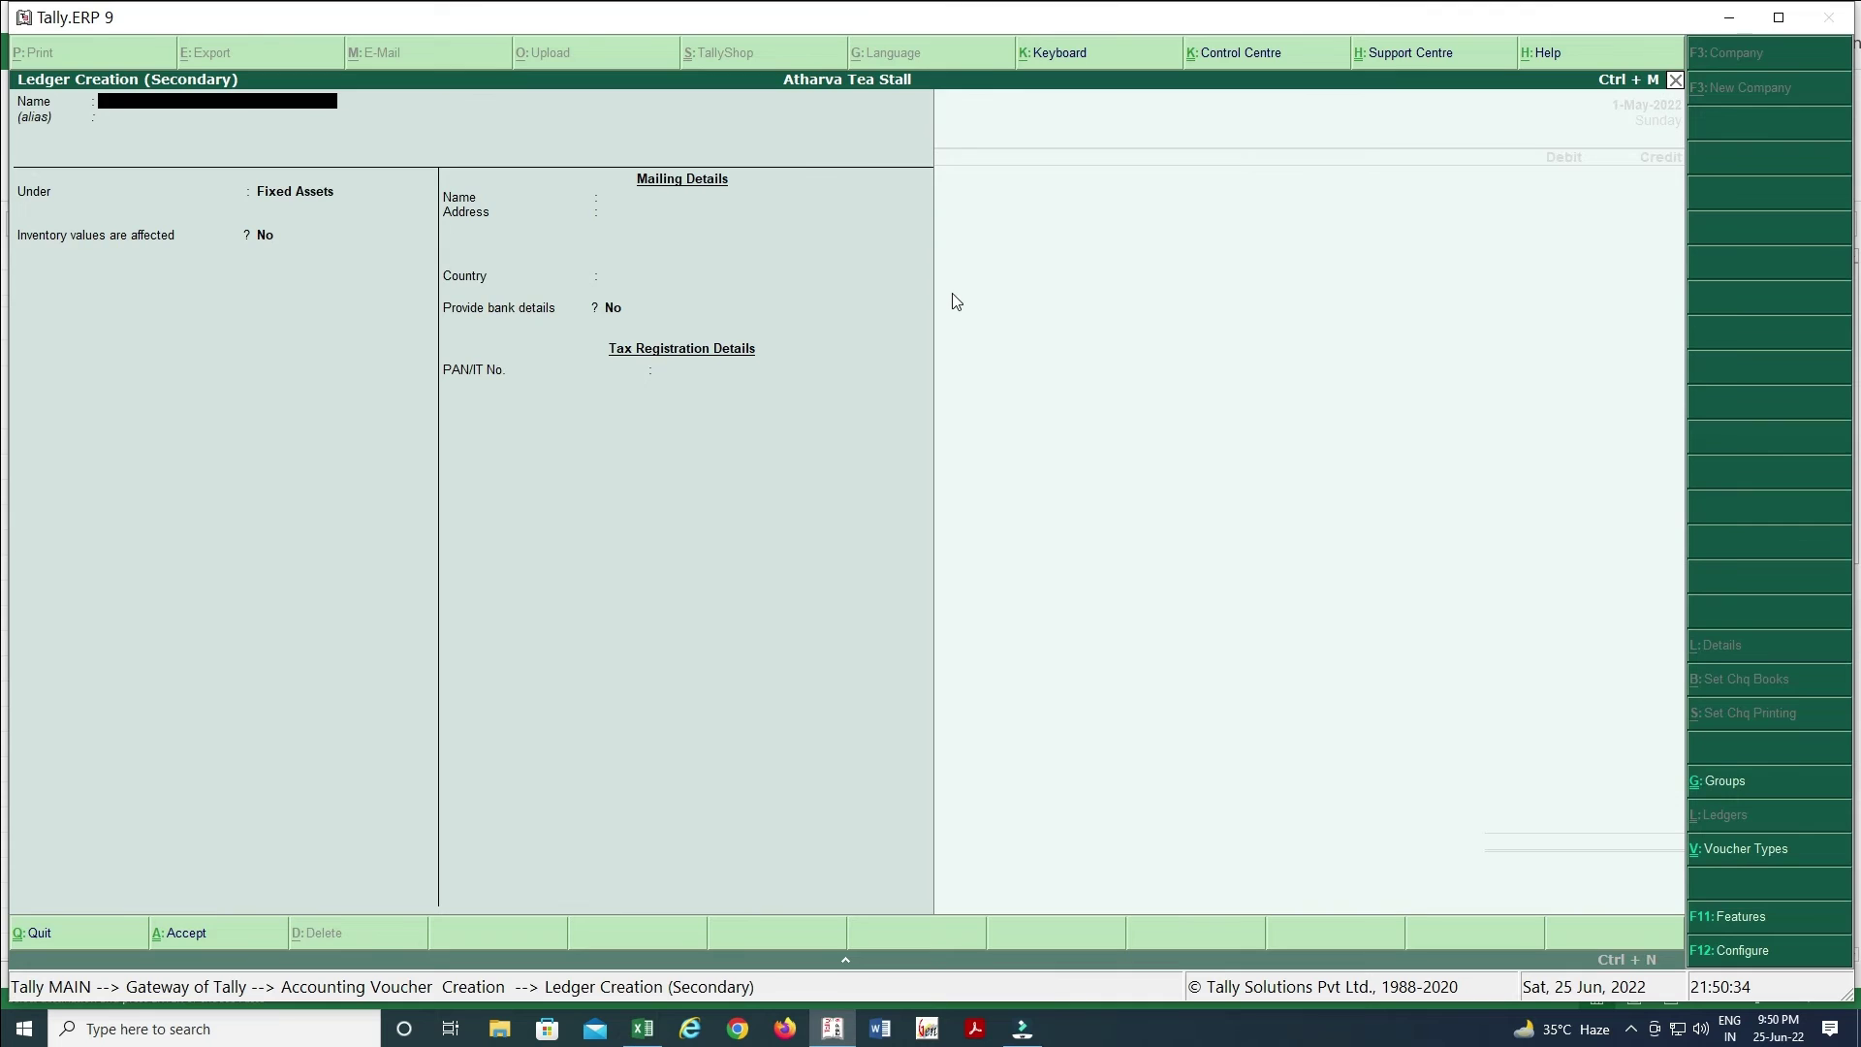
- Create the ledger Equipments A/c under Fixed Assets and use it as the voucher's debit account
key(ctrl+alt+v)
key(Return)
key(Return)
key(Return)
key(Return)
key(Return)
key(Return)
key(Return)
key(Return)
key(Return)
key(Return)
key(Return)
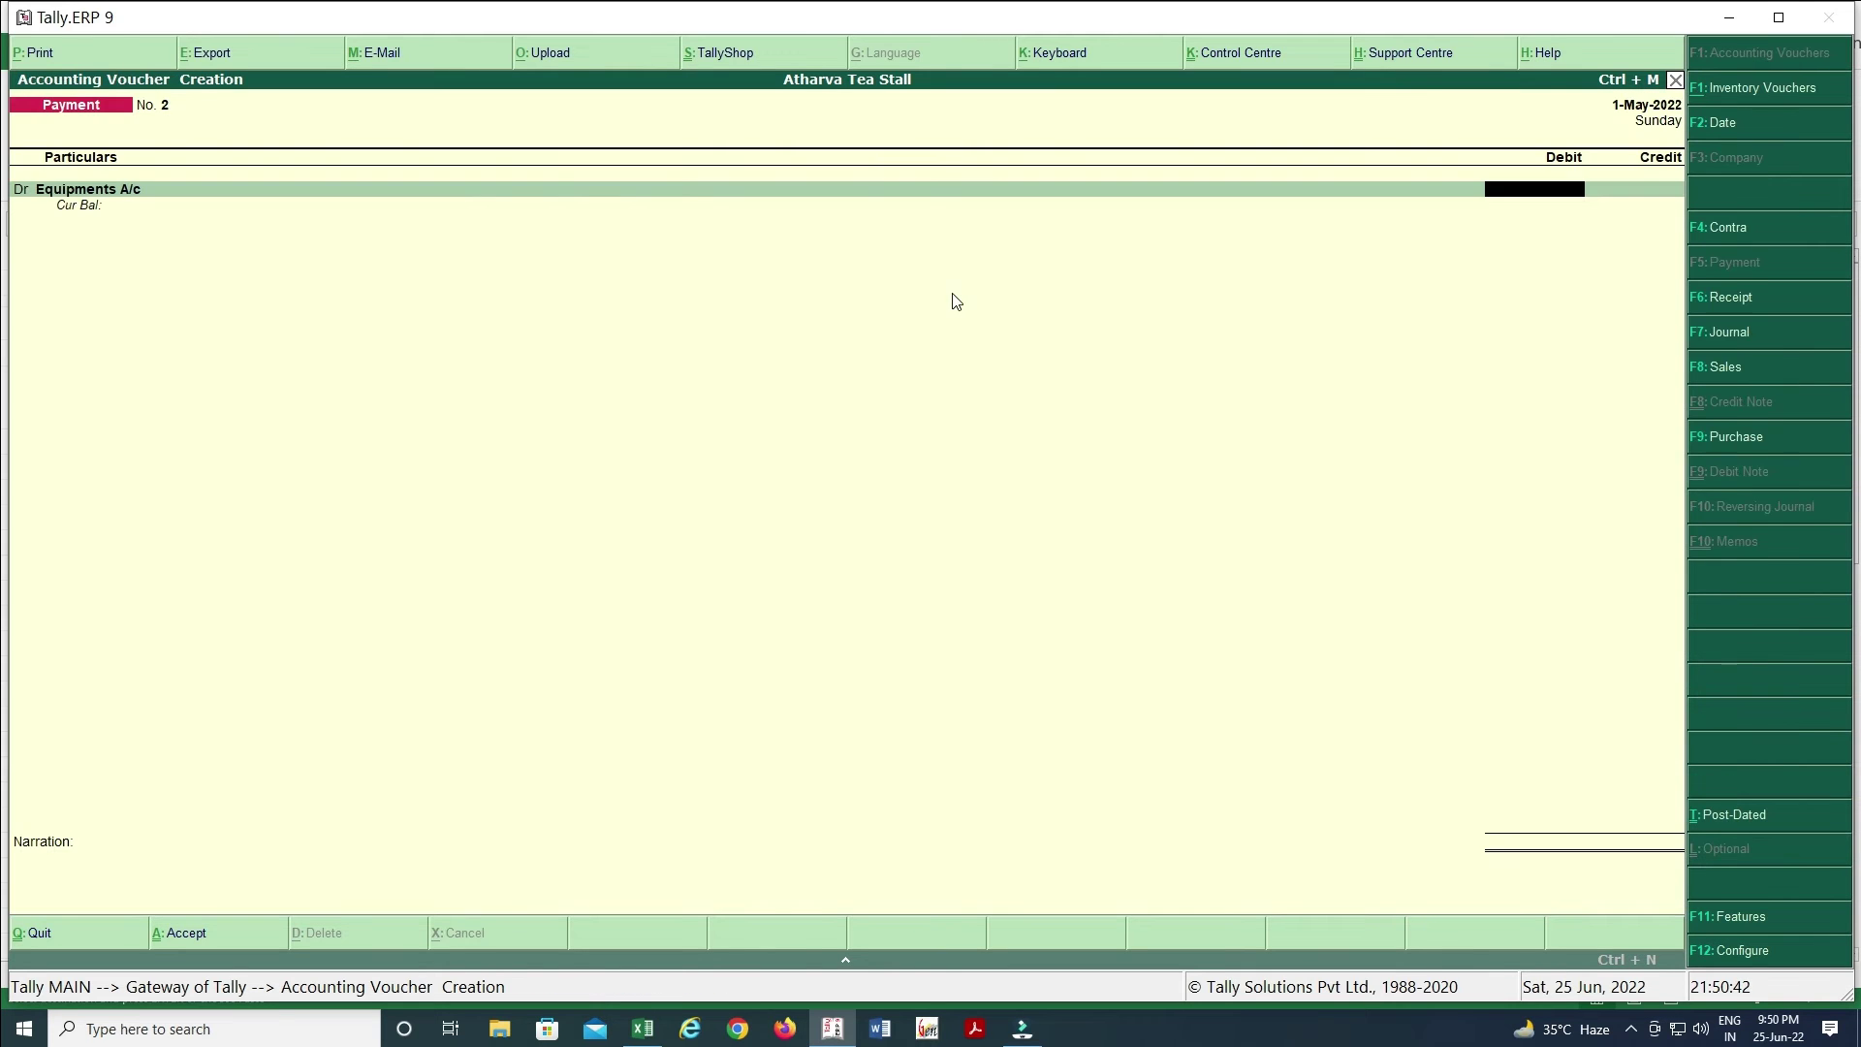
- Debit Equipments A/c with 2500 as in the Excel journal and credit Cash with the same amount
key(alt+Tab)
key(Right)
key(Right)
key(Right)
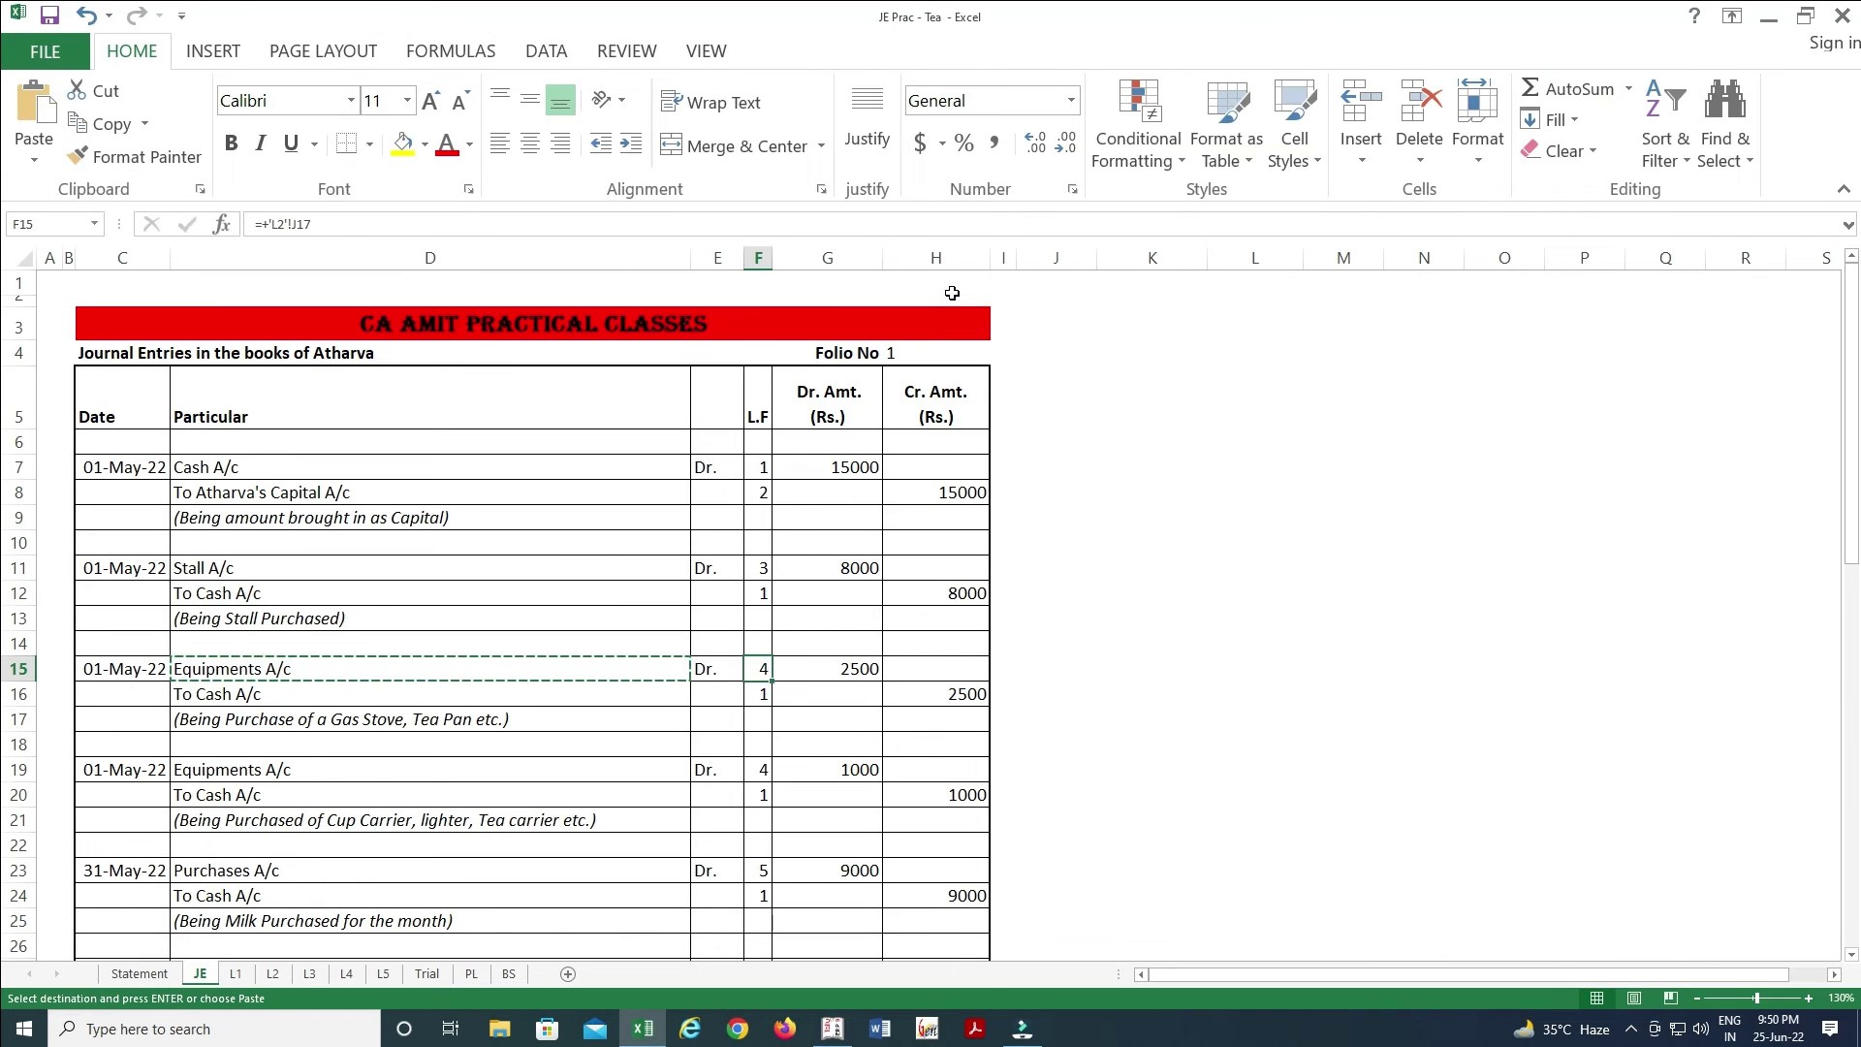
key(alt+Tab)
text(2500)
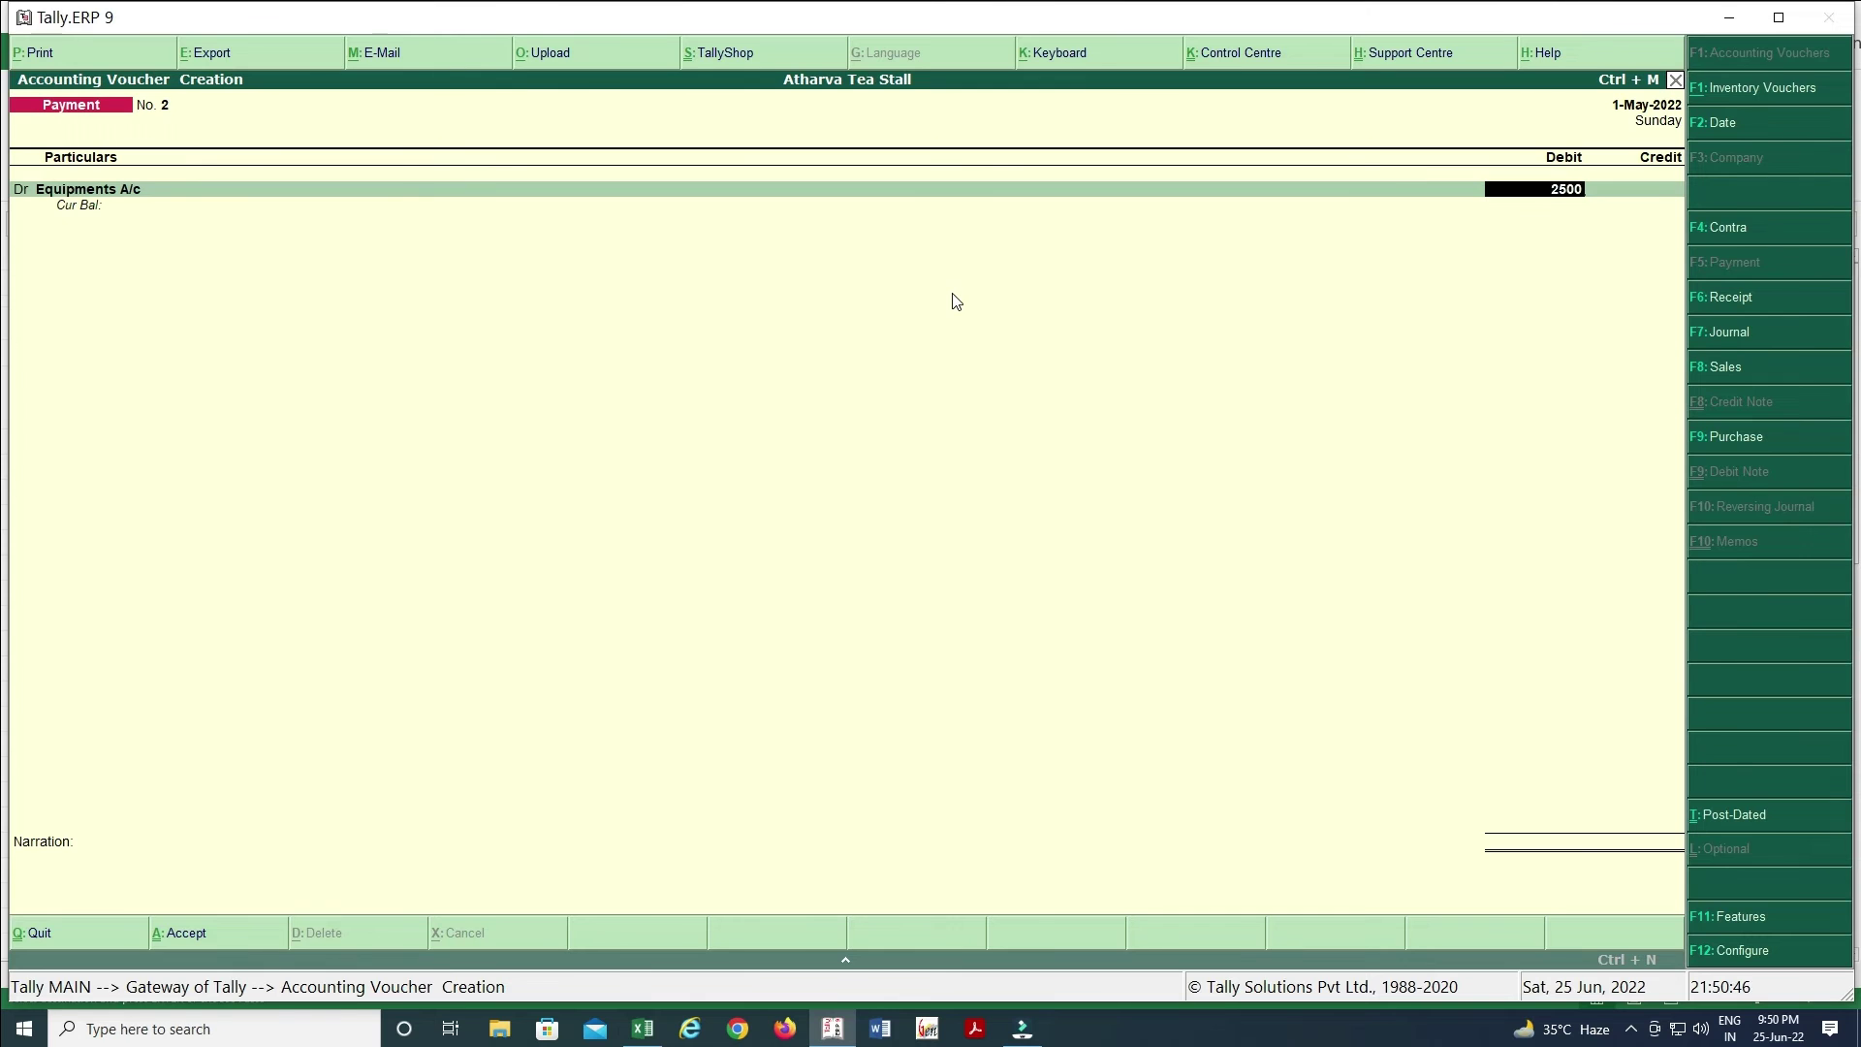
key(Return)
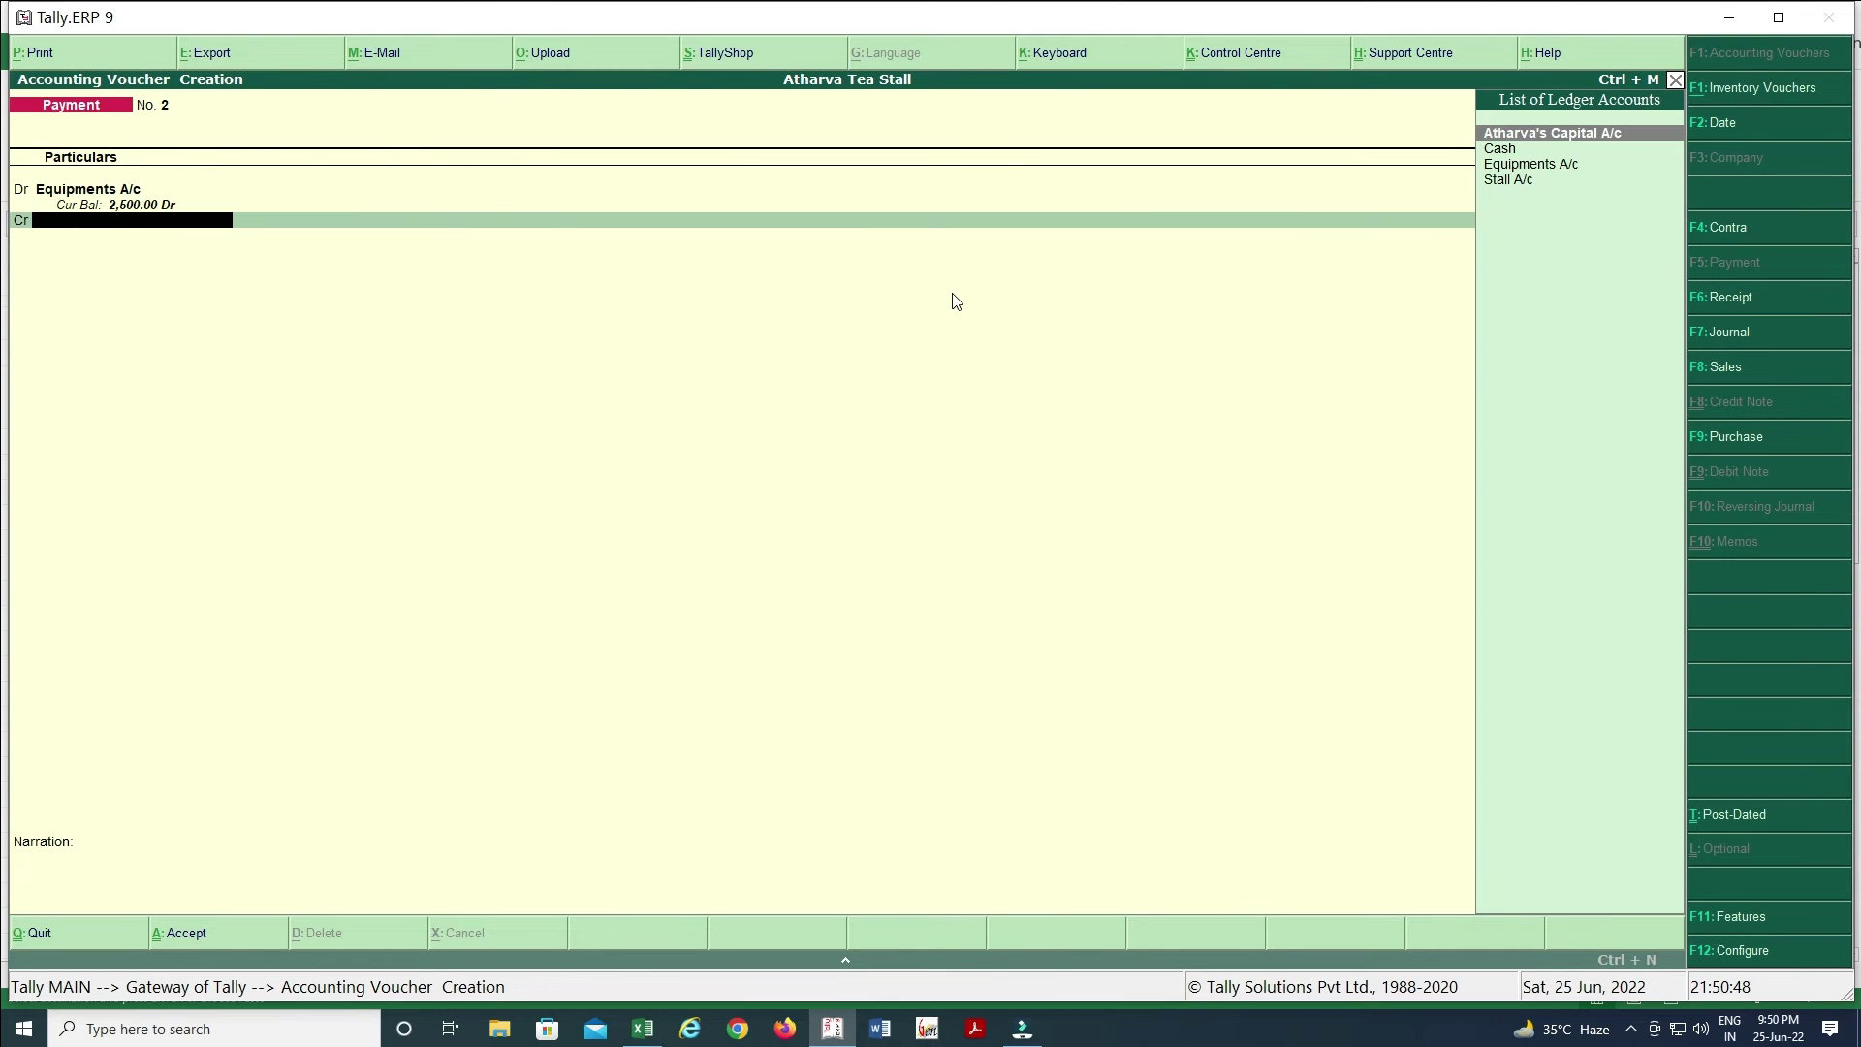
key(Down)
key(Return)
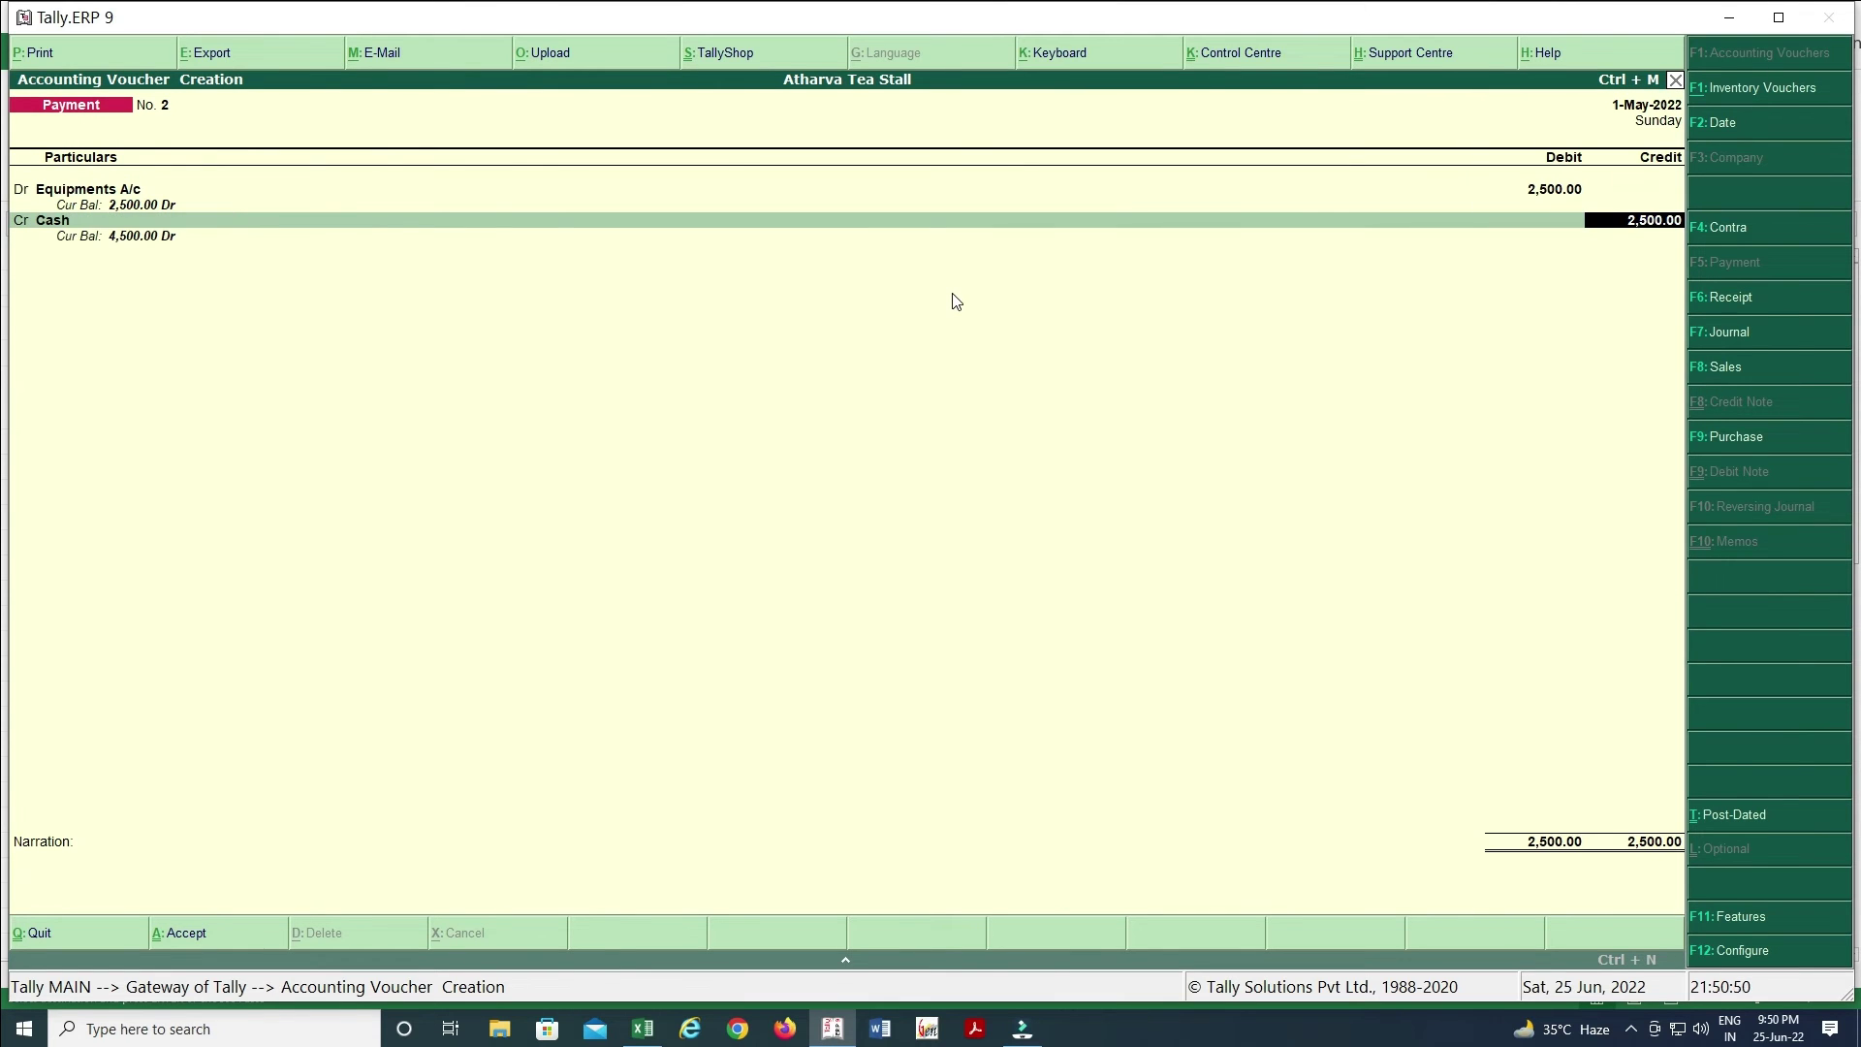
key(Return)
- Copy the narration "(Being Purchase of a Gas Stove, Tea Pan etc.)" from the Excel journal
key(alt+Tab)
key(Down)
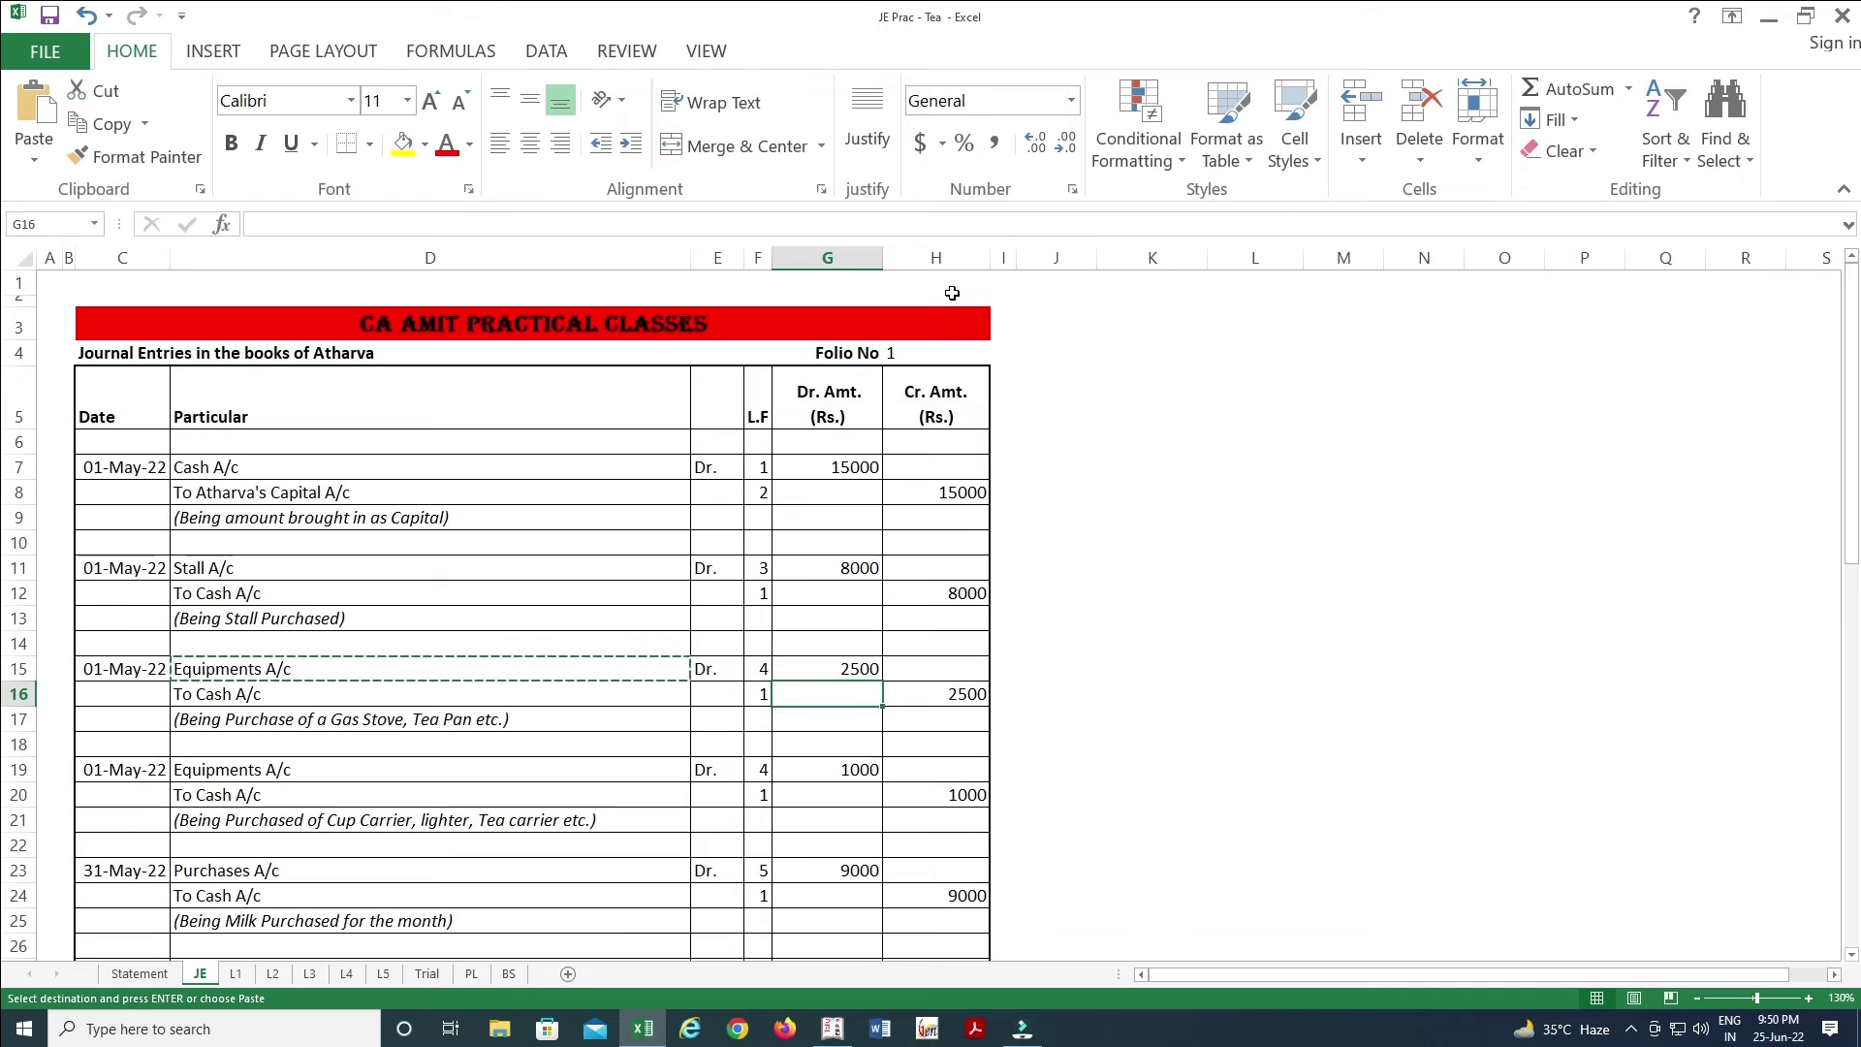
key(Left)
key(Left)
key(Left)
key(Left)
key(Down)
key(Right)
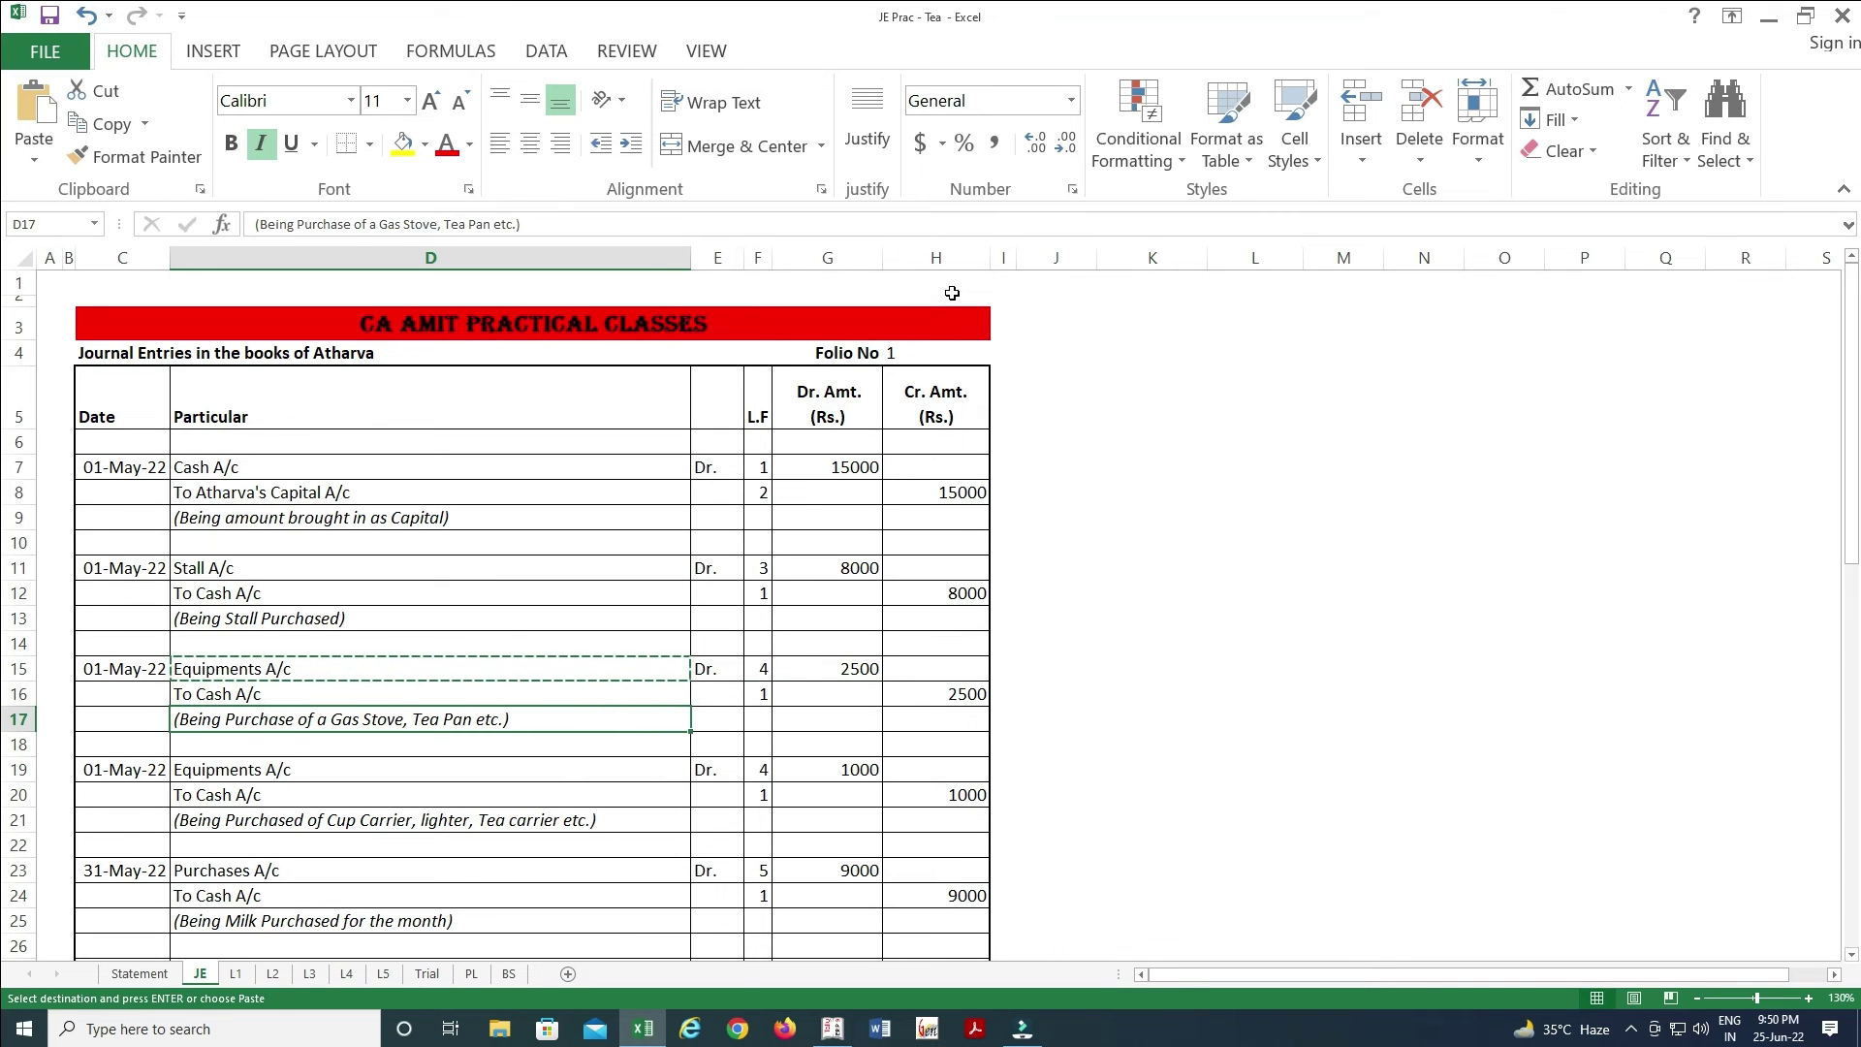
key(ctrl+c)
- Paste the gas stove and tea pan narration into the Tally.ERP 9 payment voucher and save it
key(alt+Tab)
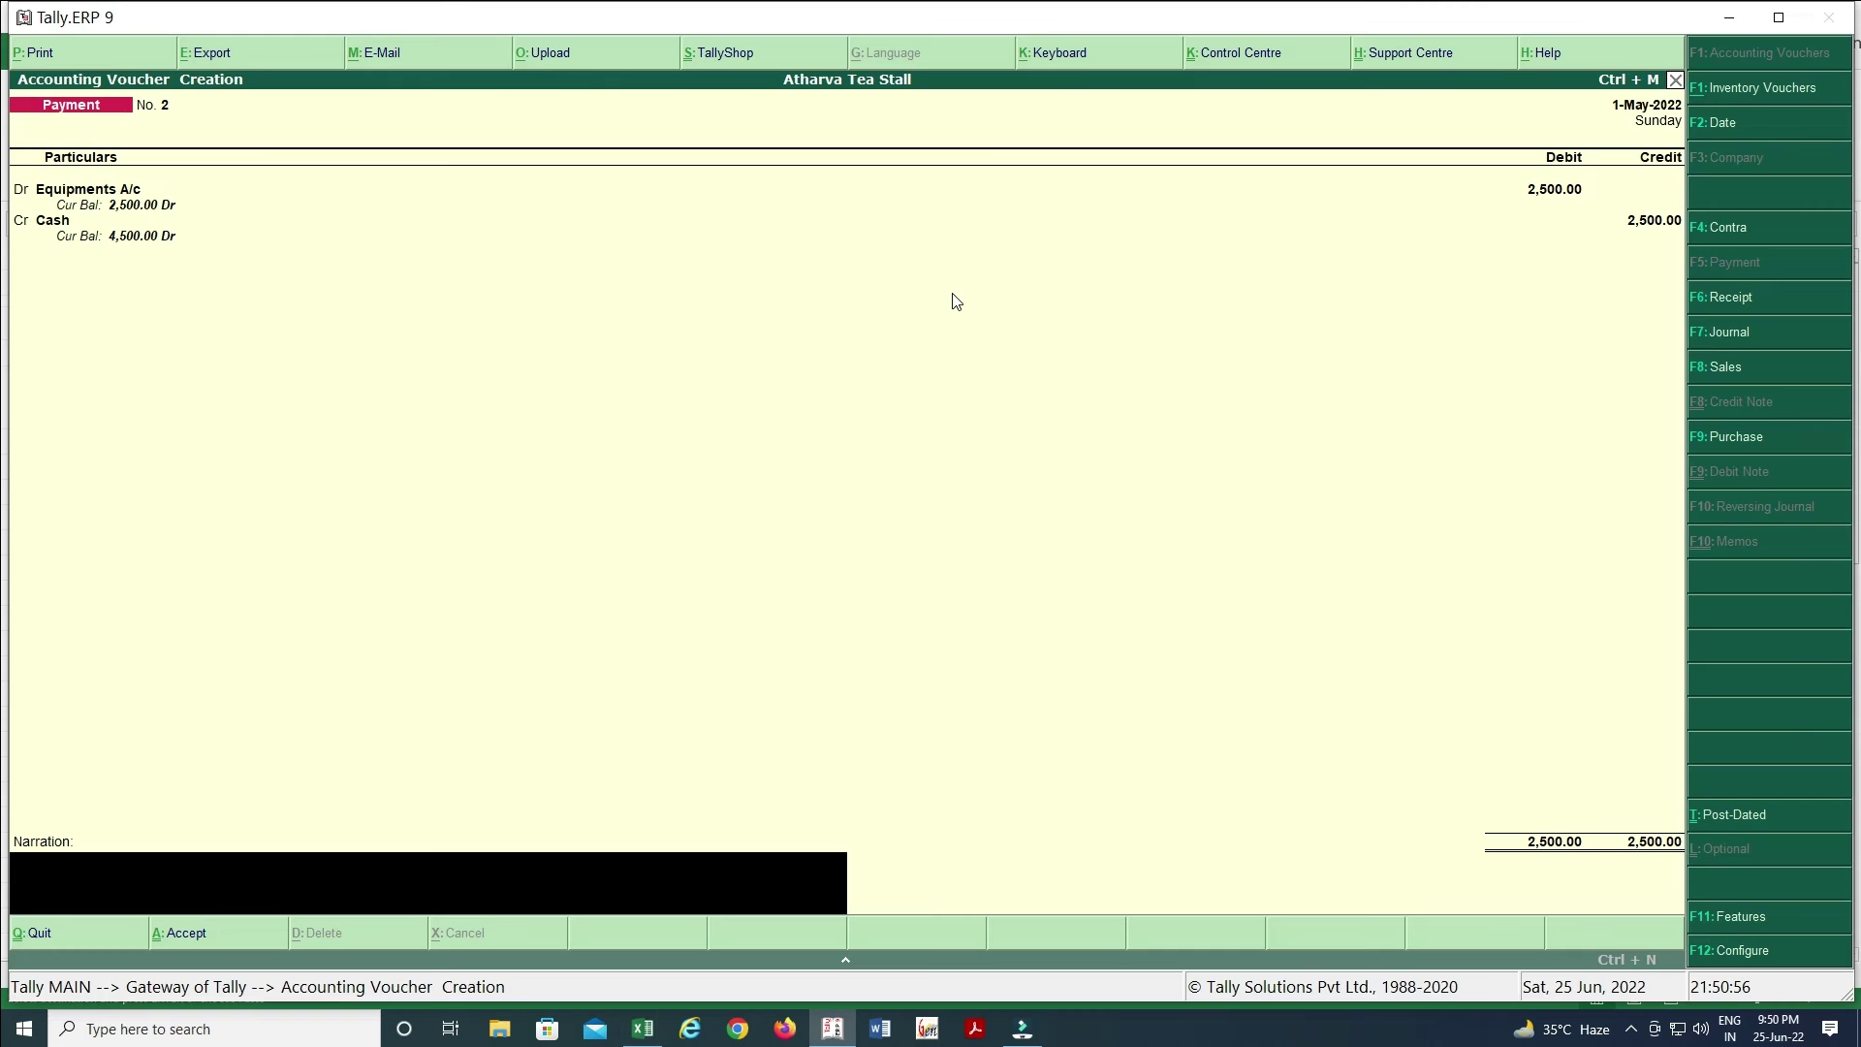
key(ctrl+v)
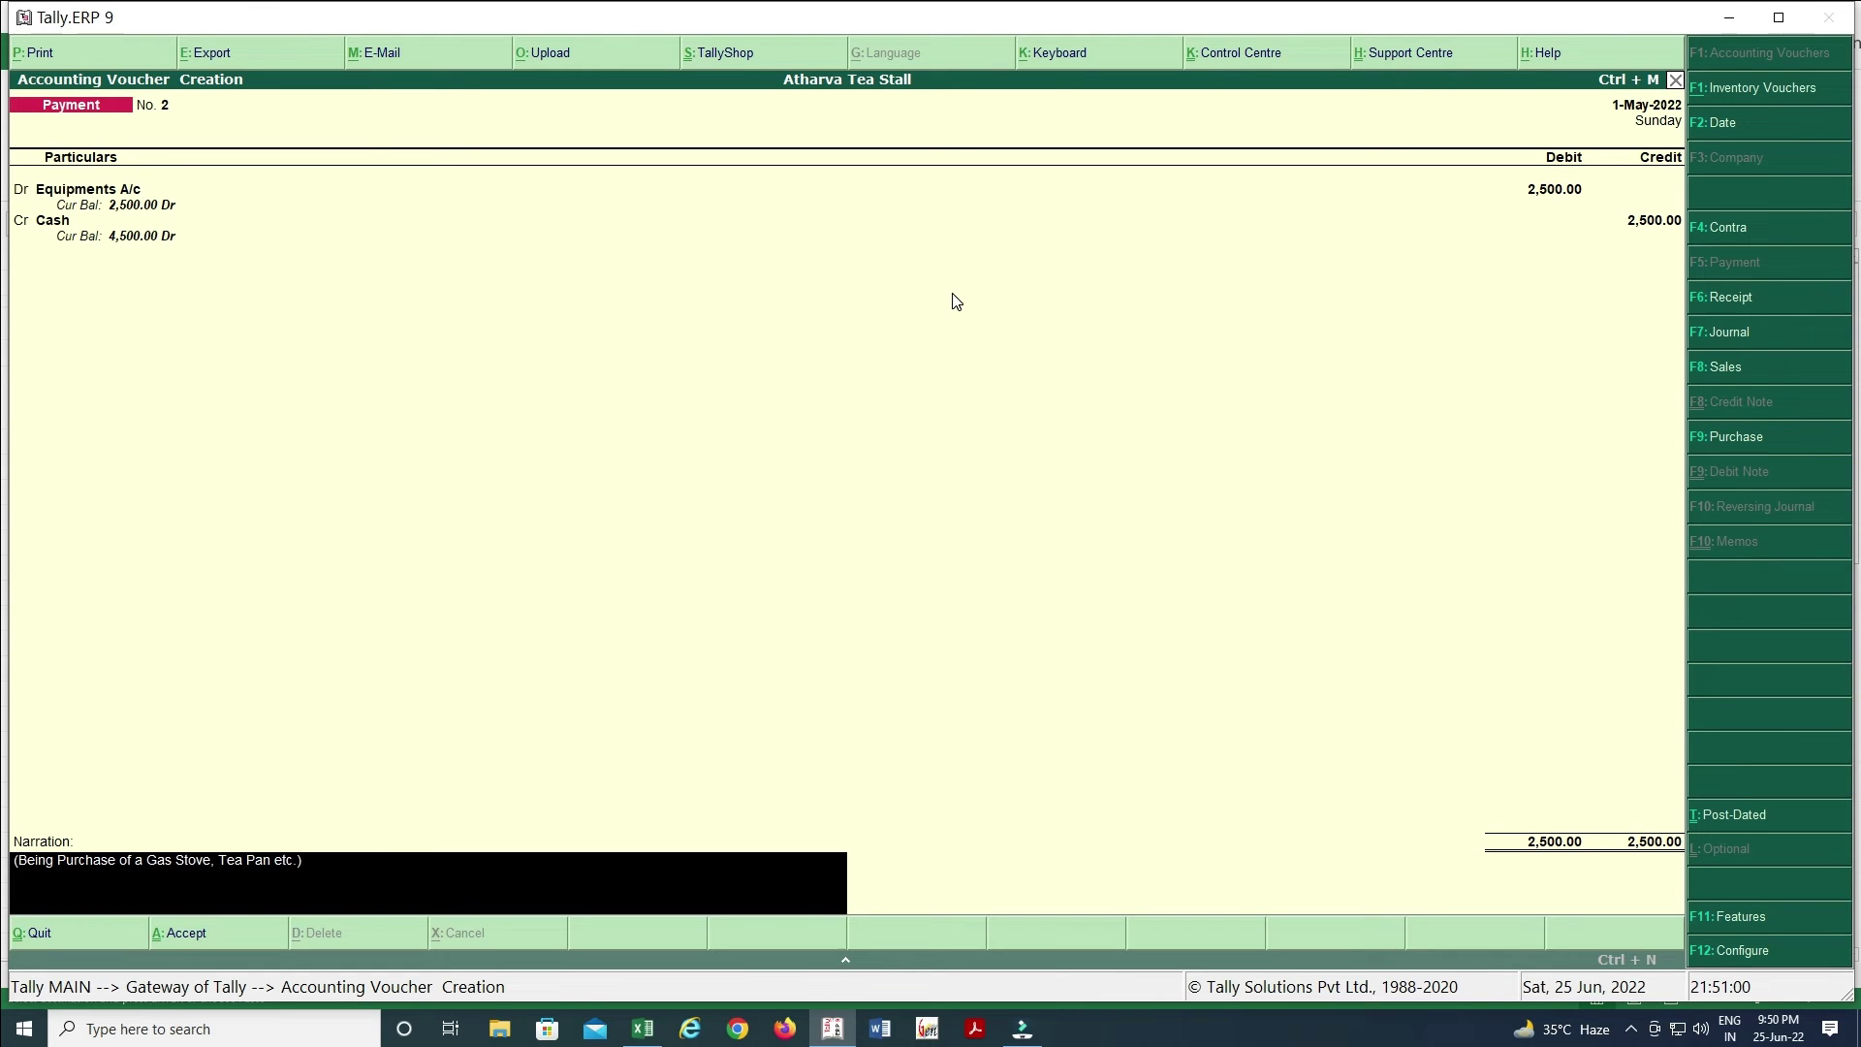
key(Return)
key(Return)
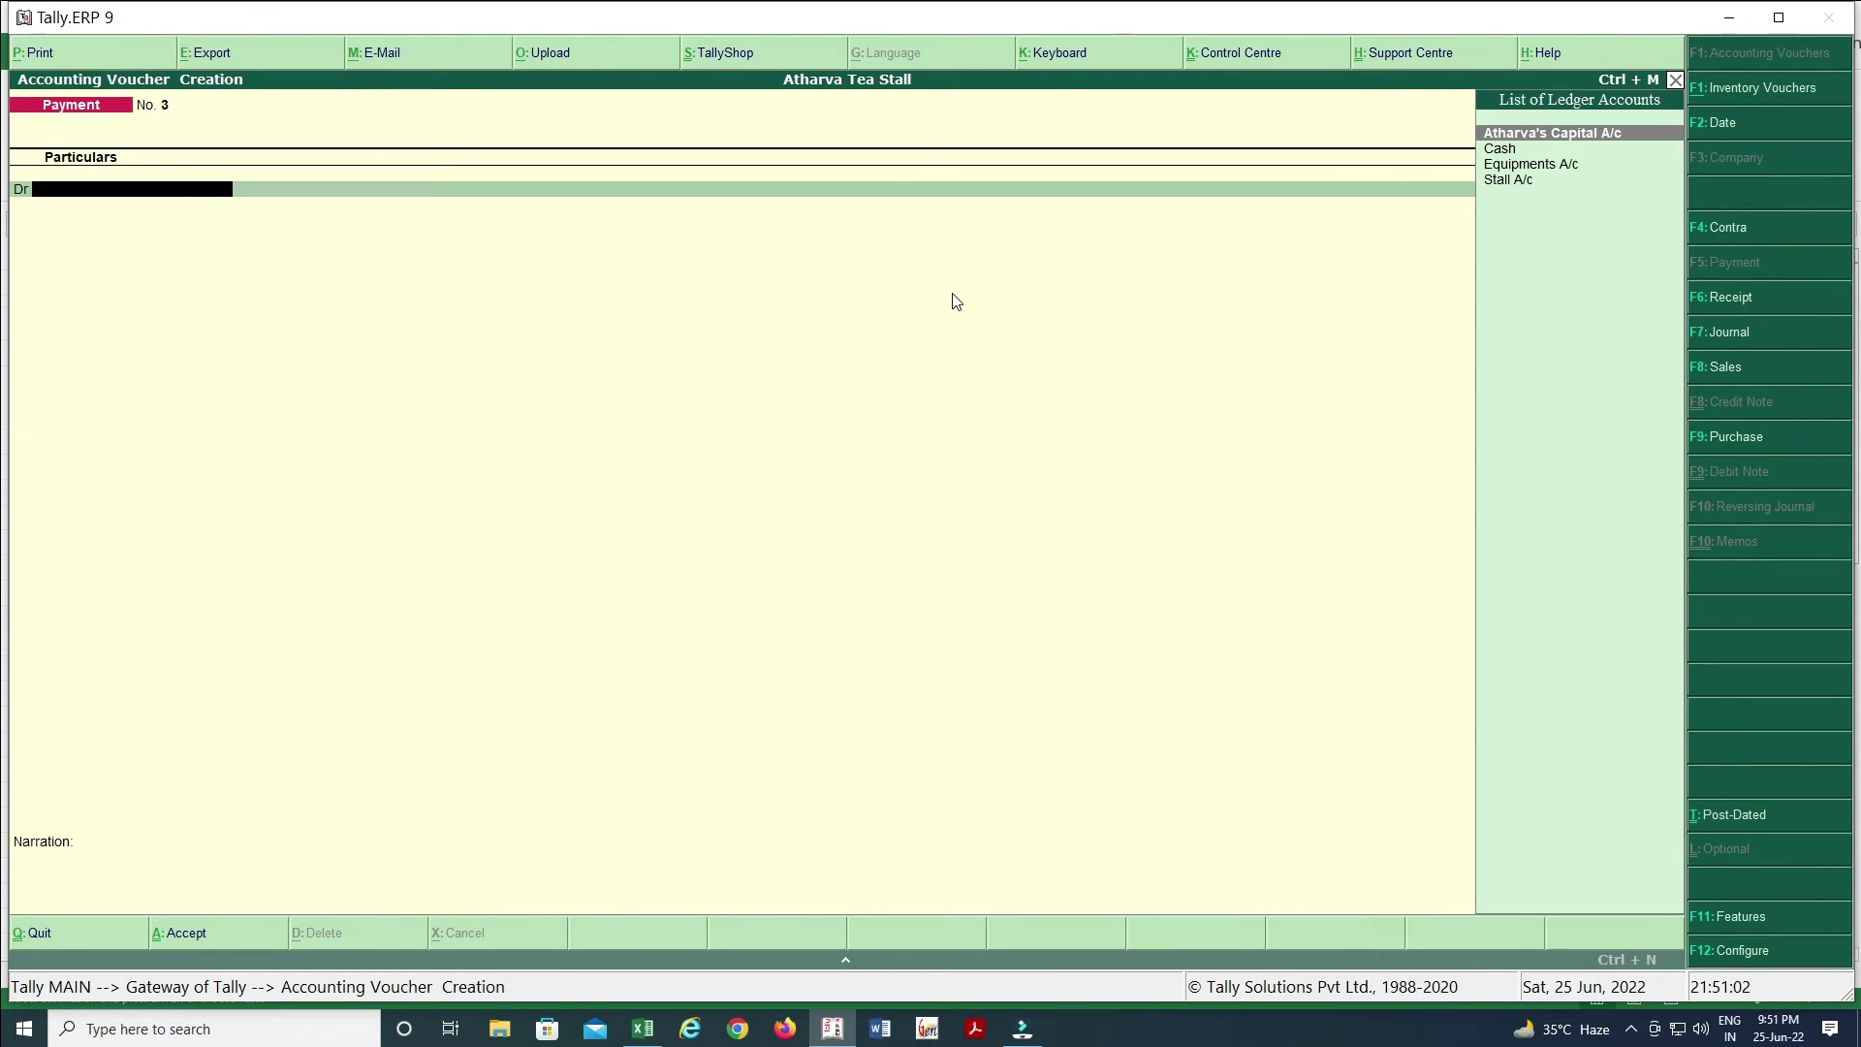
- Find the second Equipments A/c entry in the Excel journal and choose Equipments A/c as the new Tally payment voucher's debit account
key(alt+Tab)
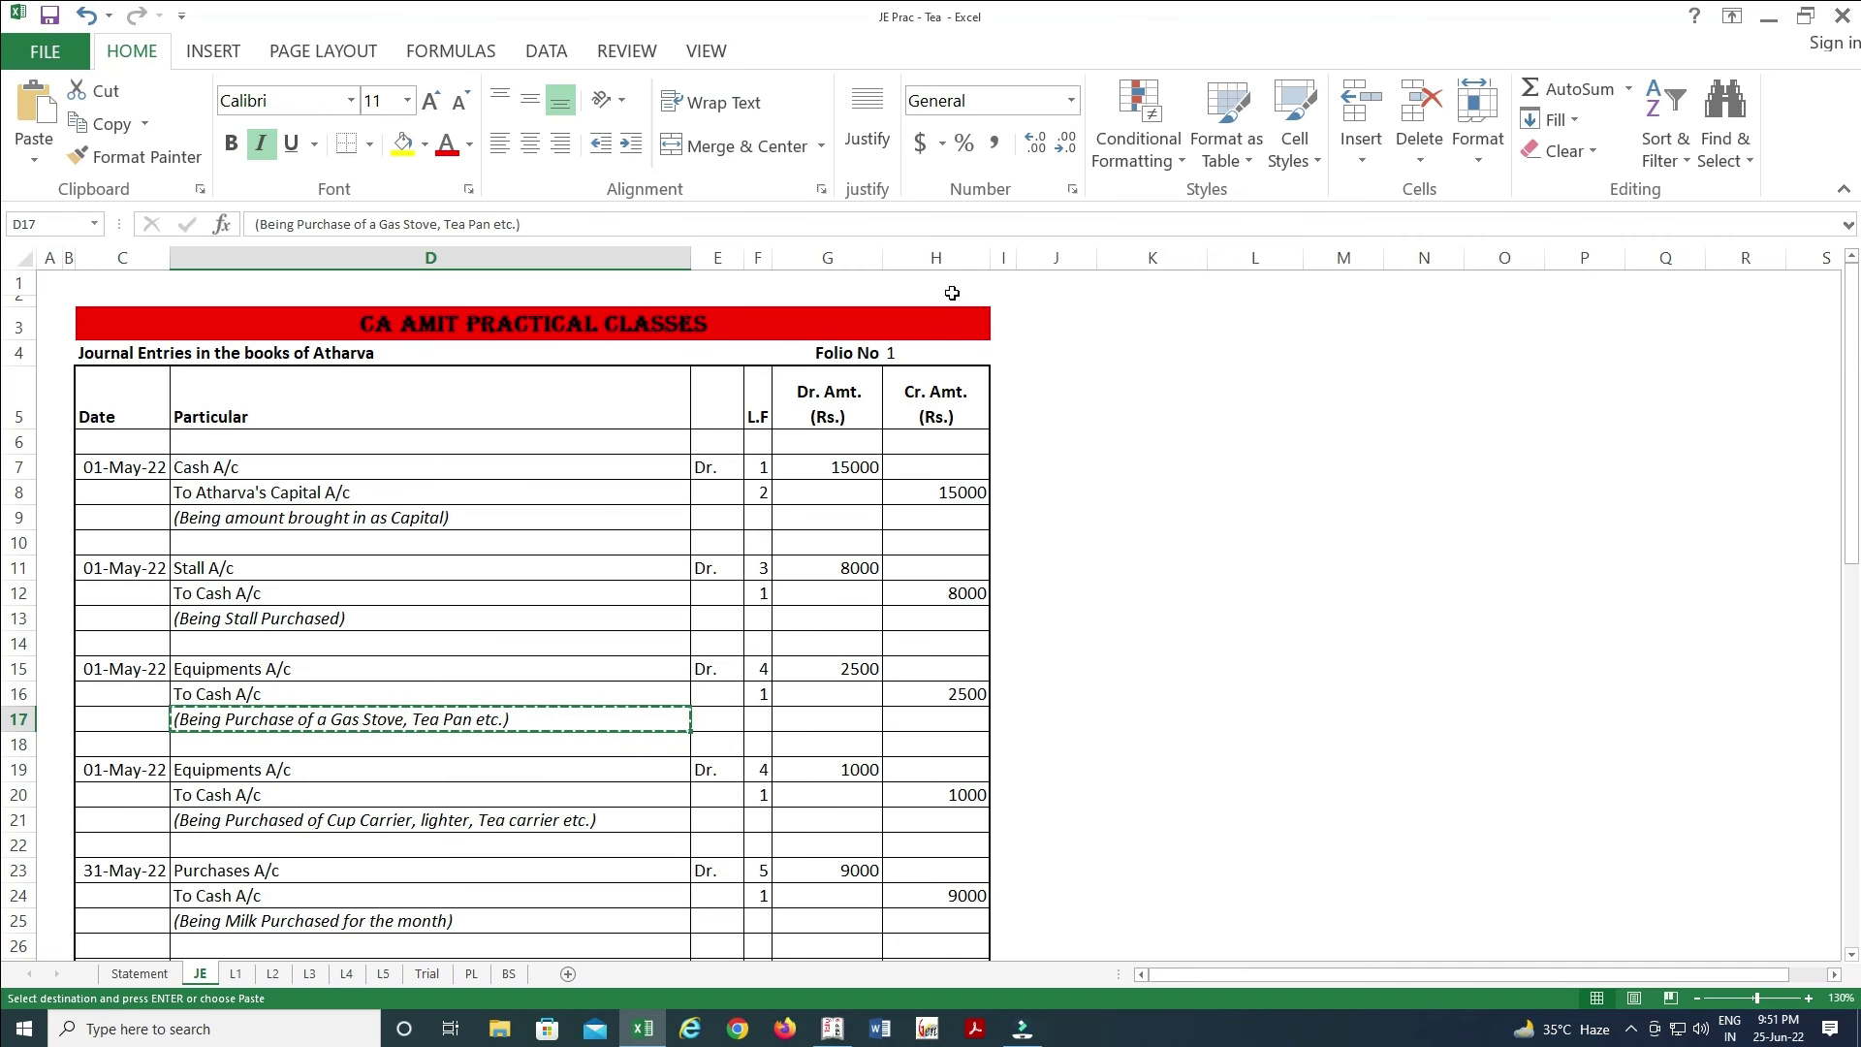
key(Down)
key(Down)
key(alt+Tab)
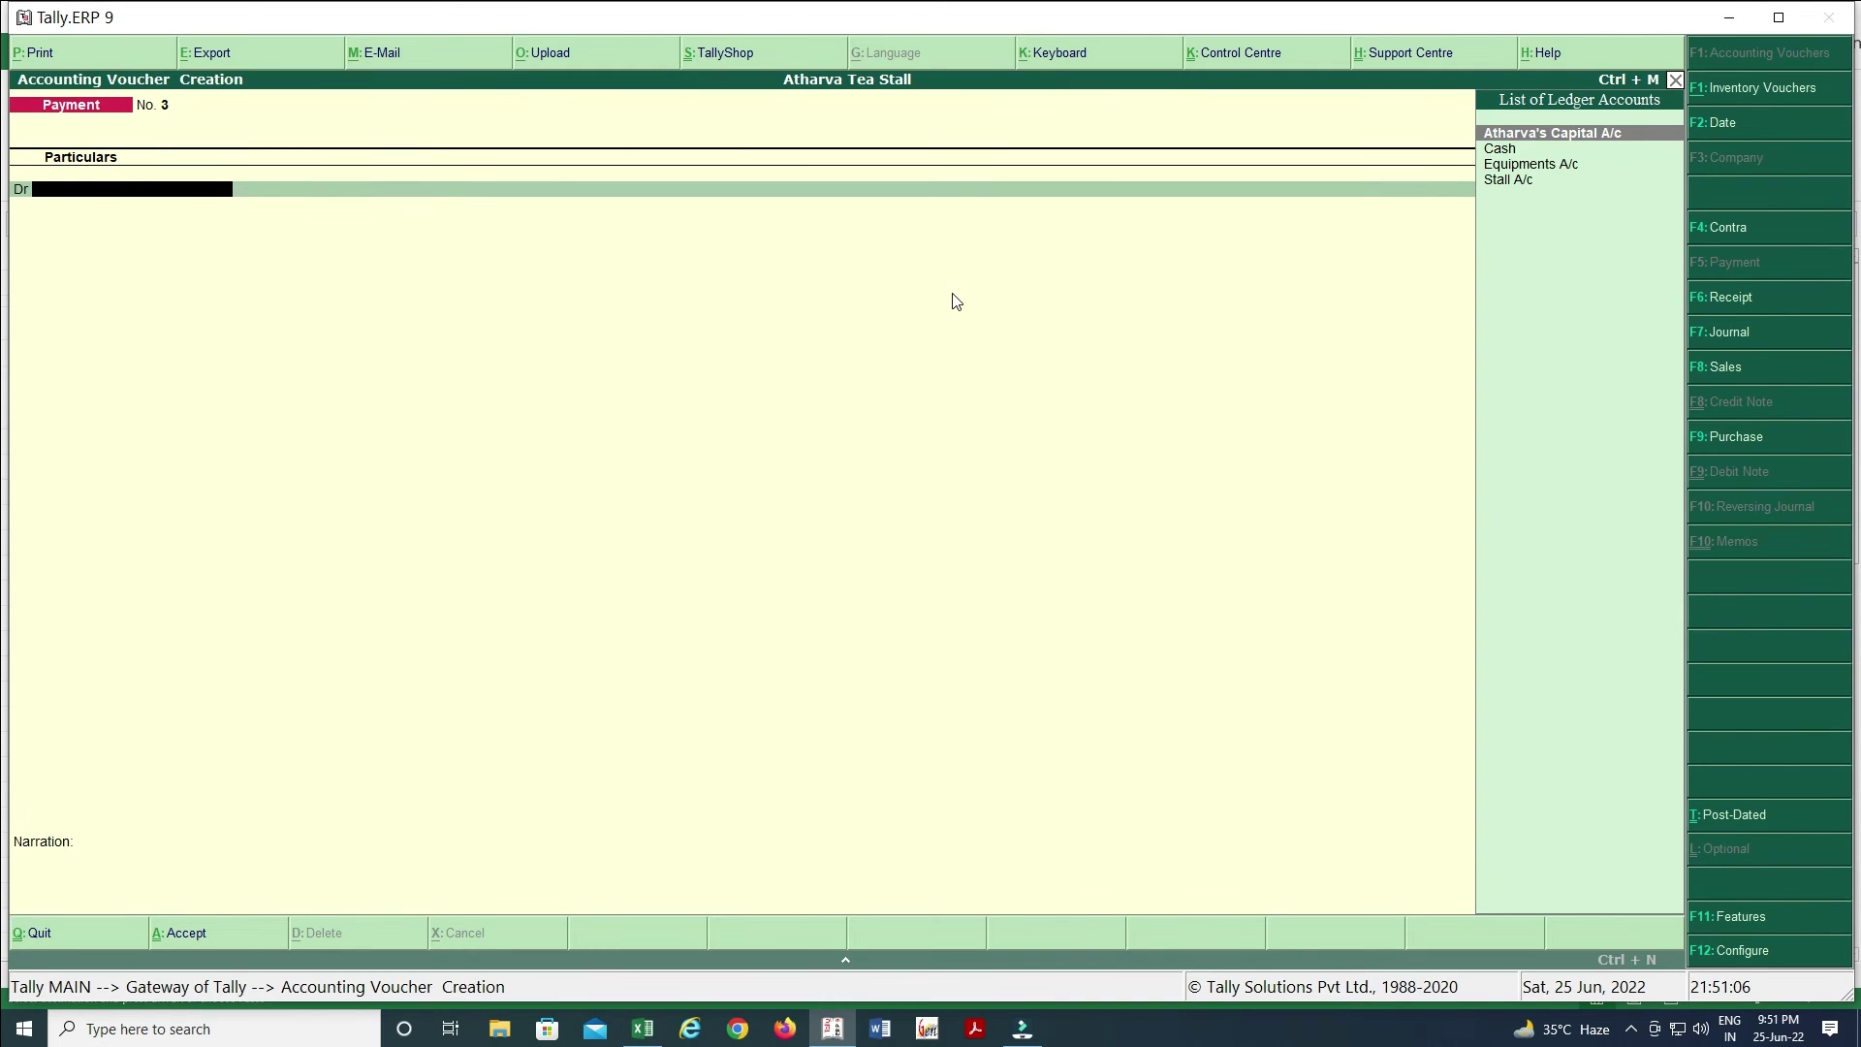
text(E)
key(Return)
- Debit Equipments A/c with 1000 as in the Excel journal and credit Cash in the third payment voucher
key(alt+Tab)
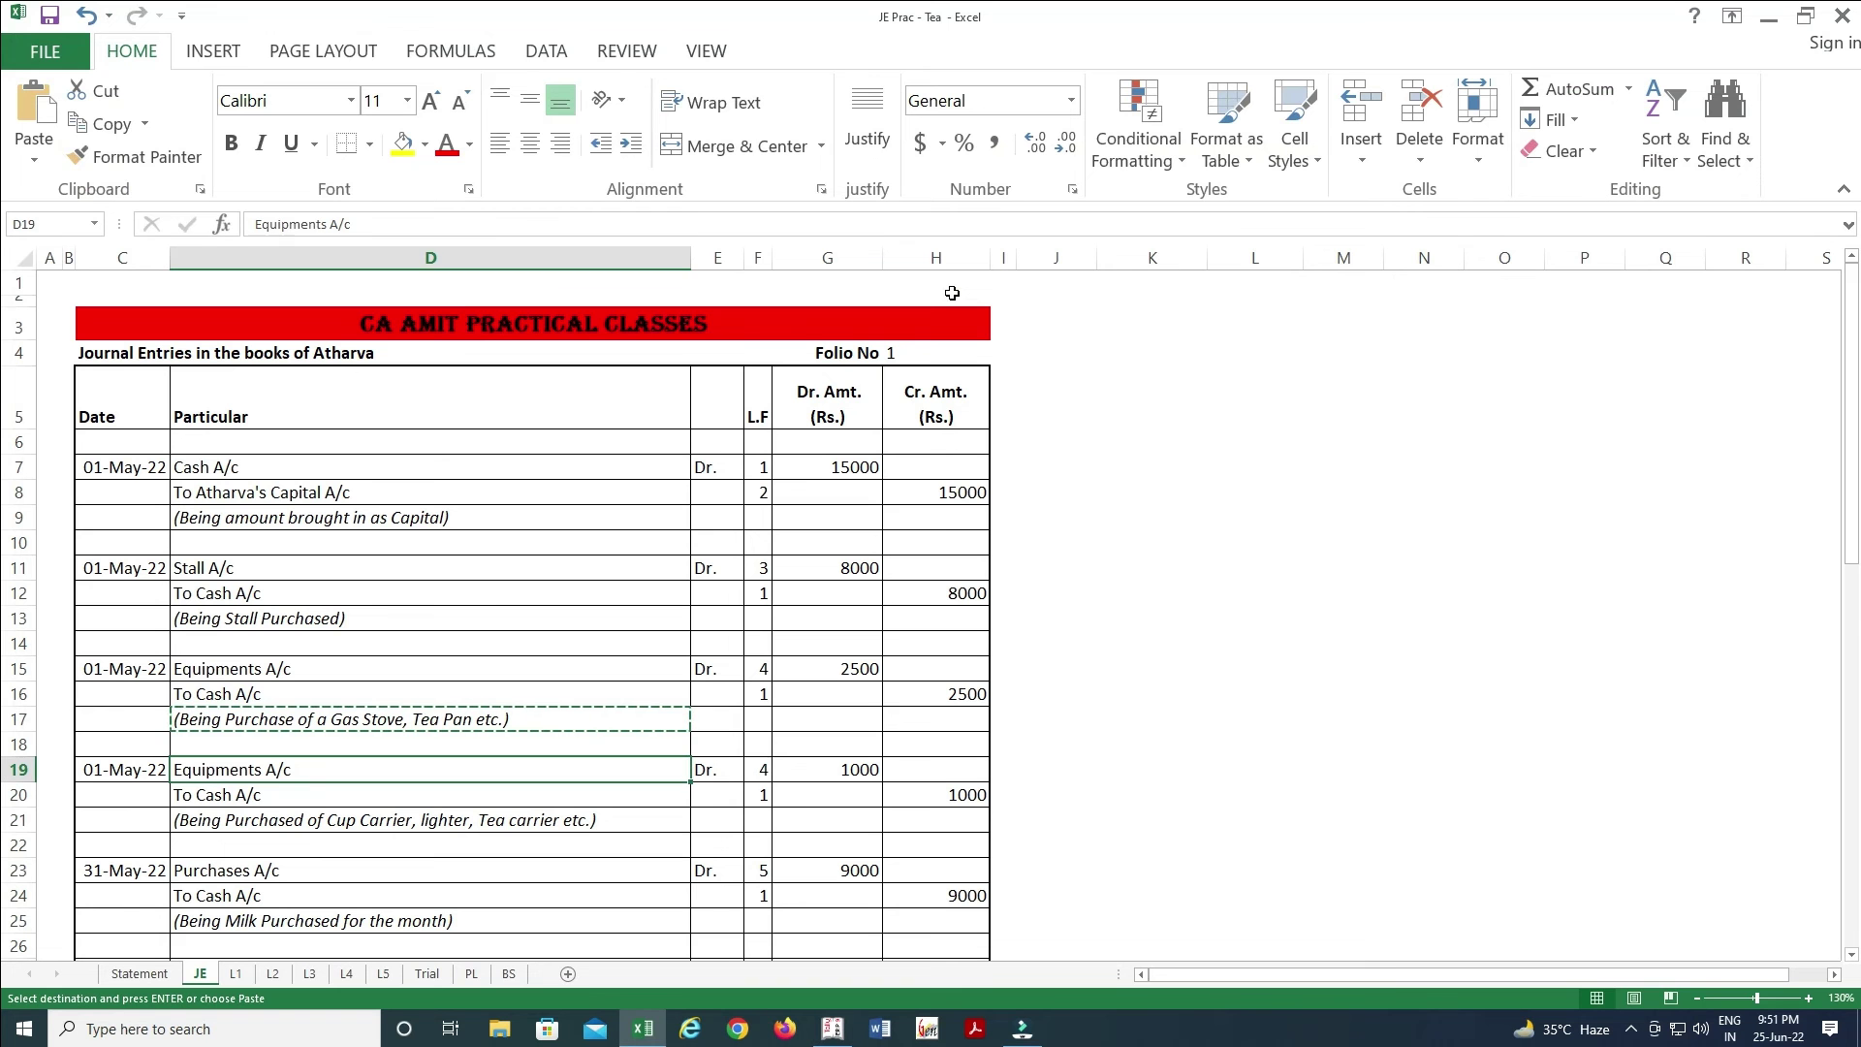
key(Right)
key(Right)
key(Right)
key(alt+Tab)
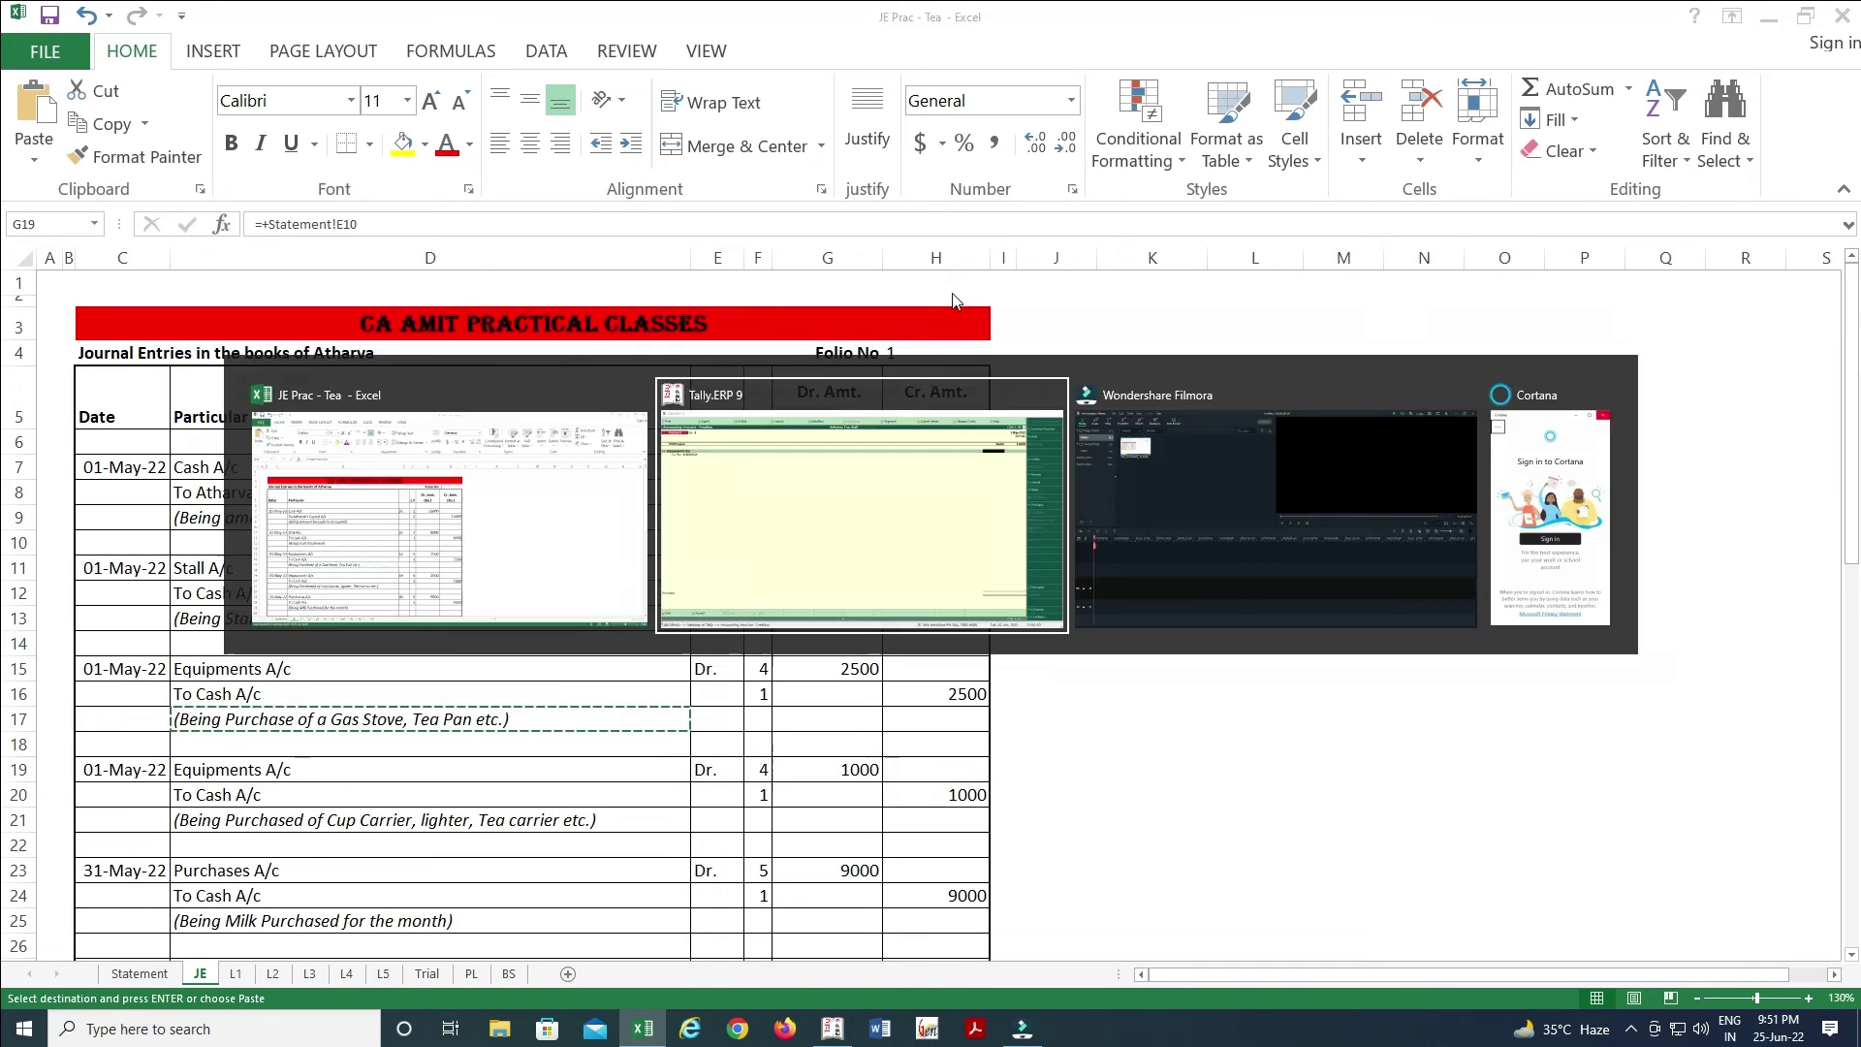
text(1000)
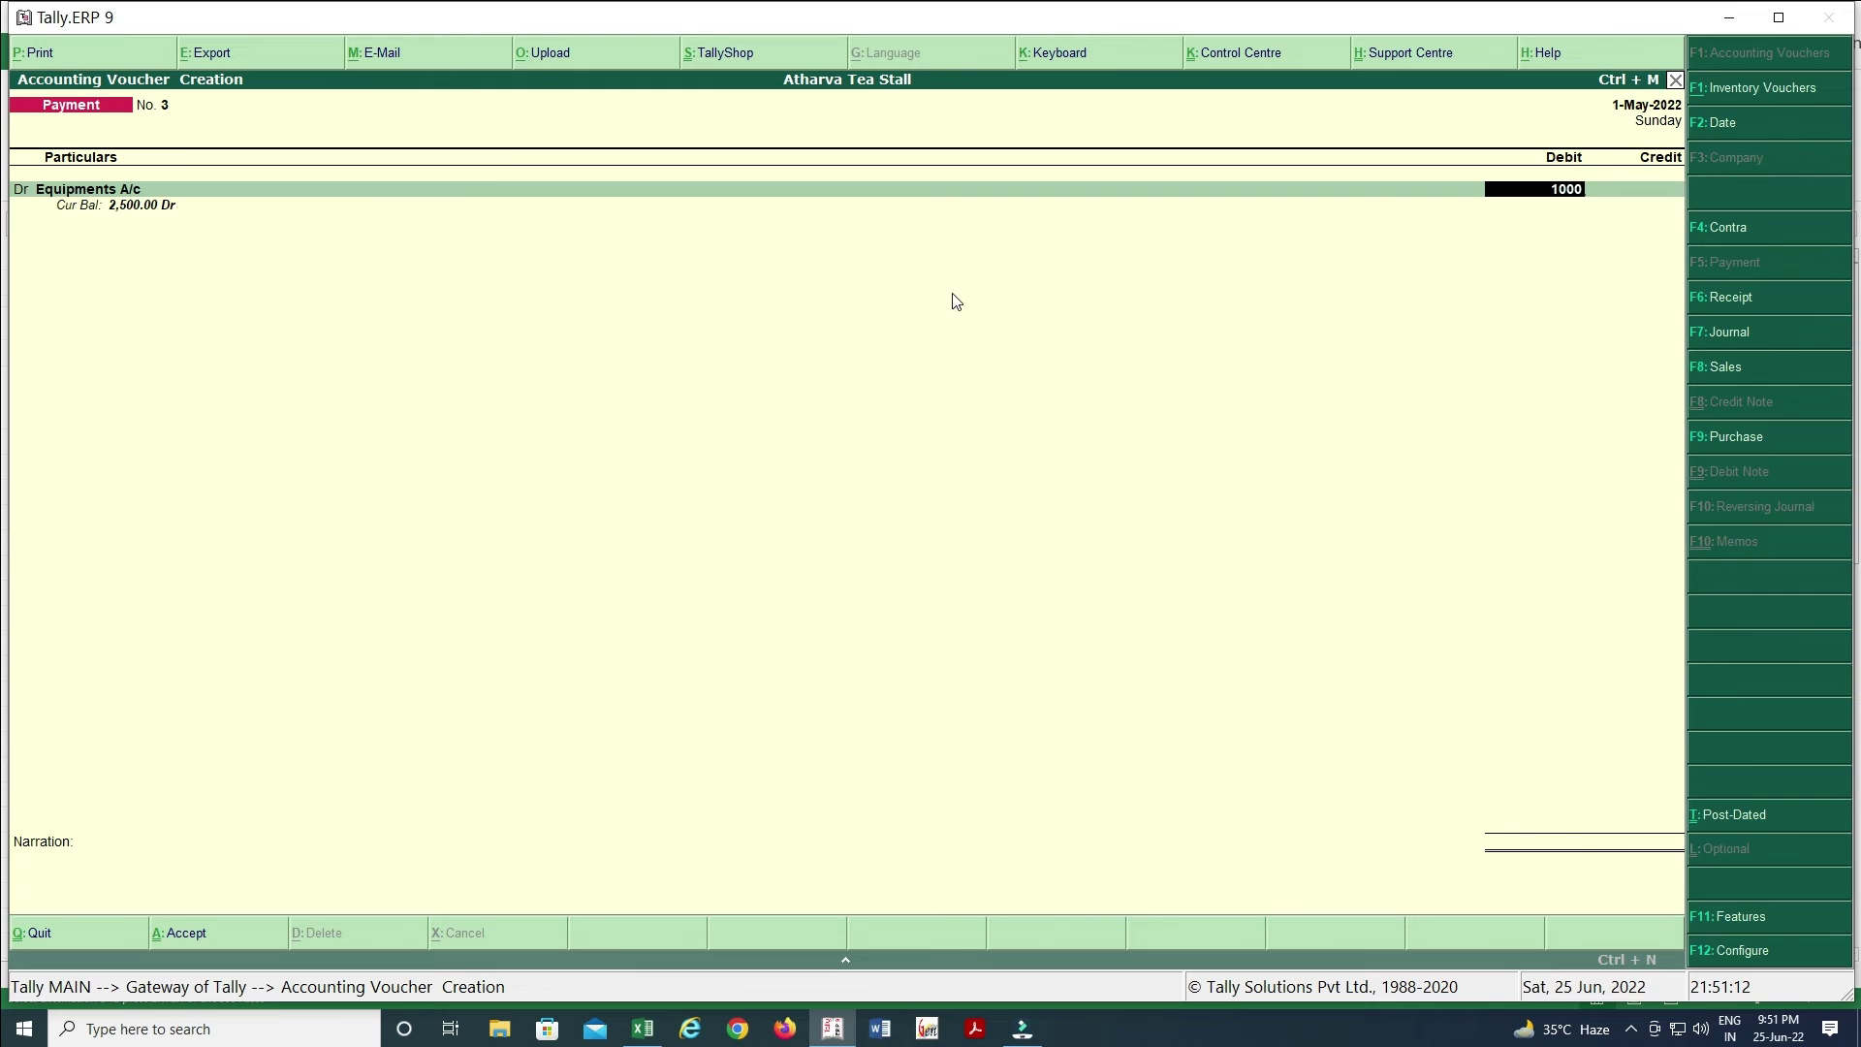
key(Return)
key(Return)
key(Return)
key(Return)
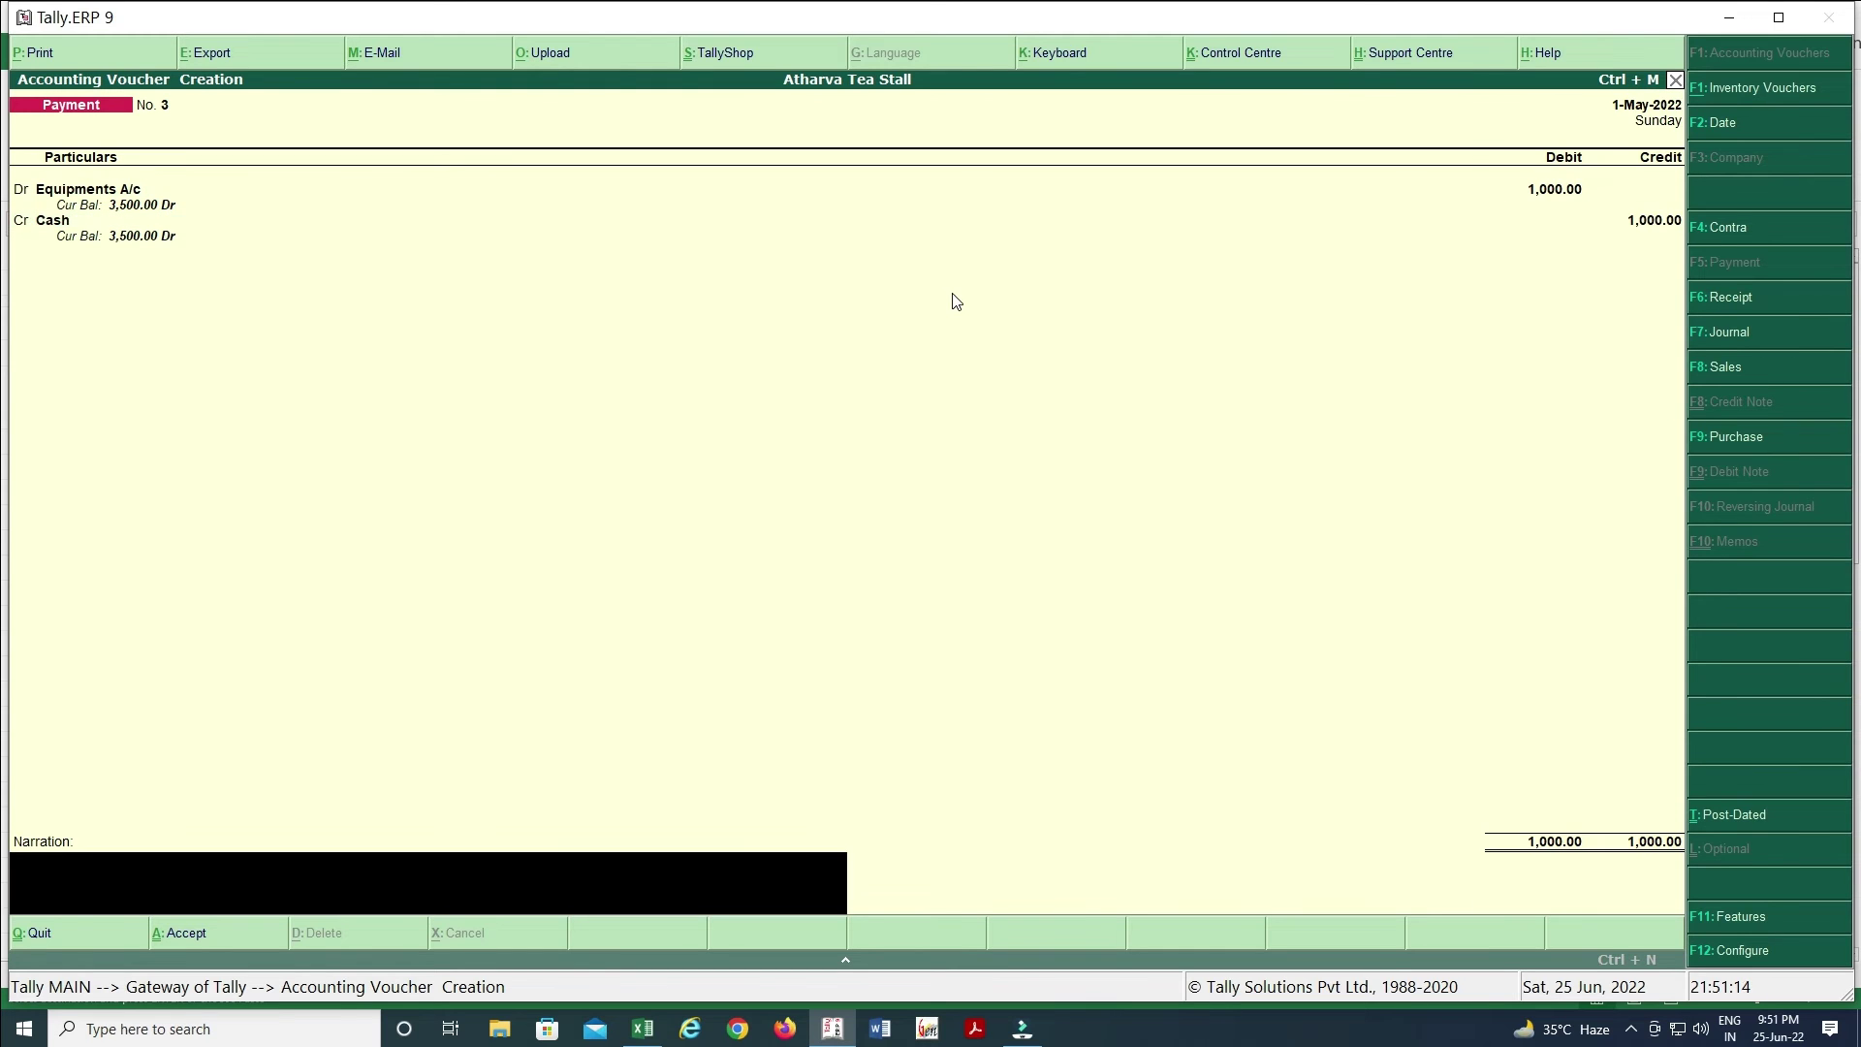
- Copy the narration "(Being Purchased of Cup Carrier, lighter, Tea carrier etc.)" from the Excel journal
key(alt+Tab)
key(Left)
key(Left)
key(Left)
key(Down)
key(Down)
key(ctrl+c)
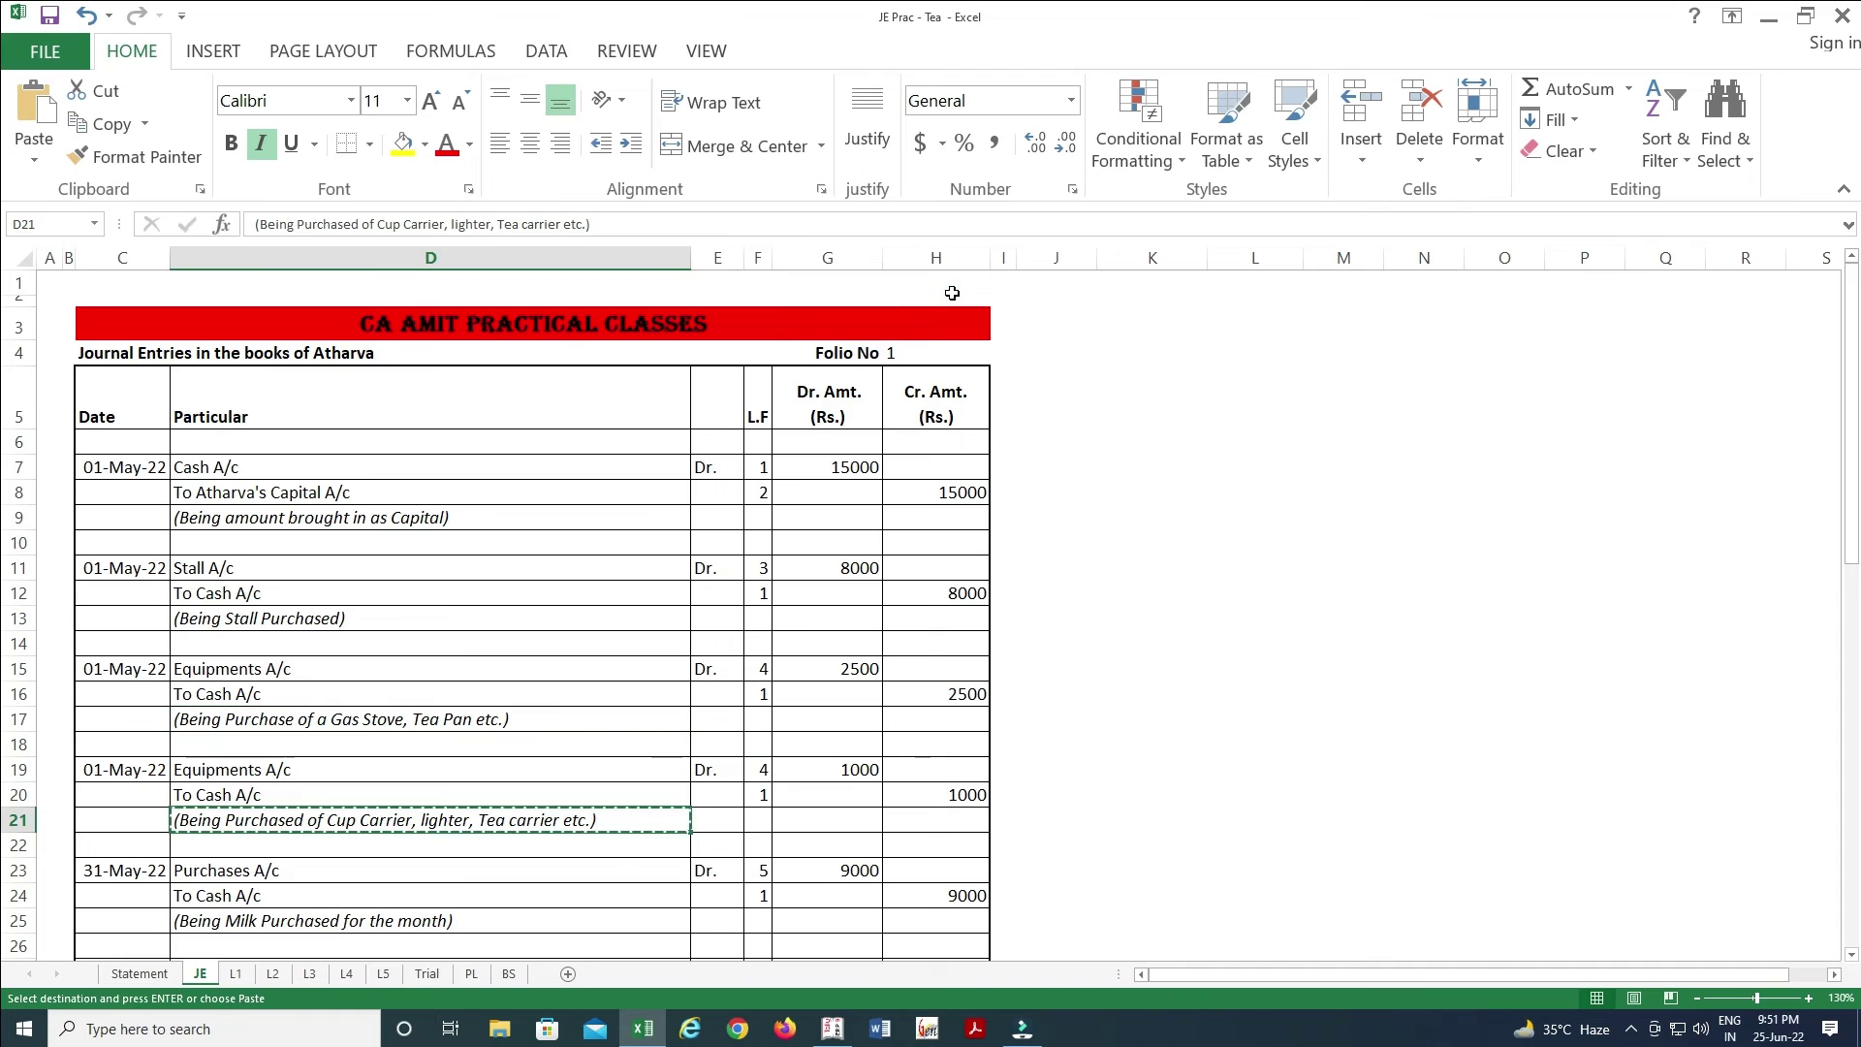
- Paste the cup carrier, lighter and tea carrier narration into the Tally.ERP 9 payment voucher and save it
key(alt+Tab)
key(ctrl+alt+v)
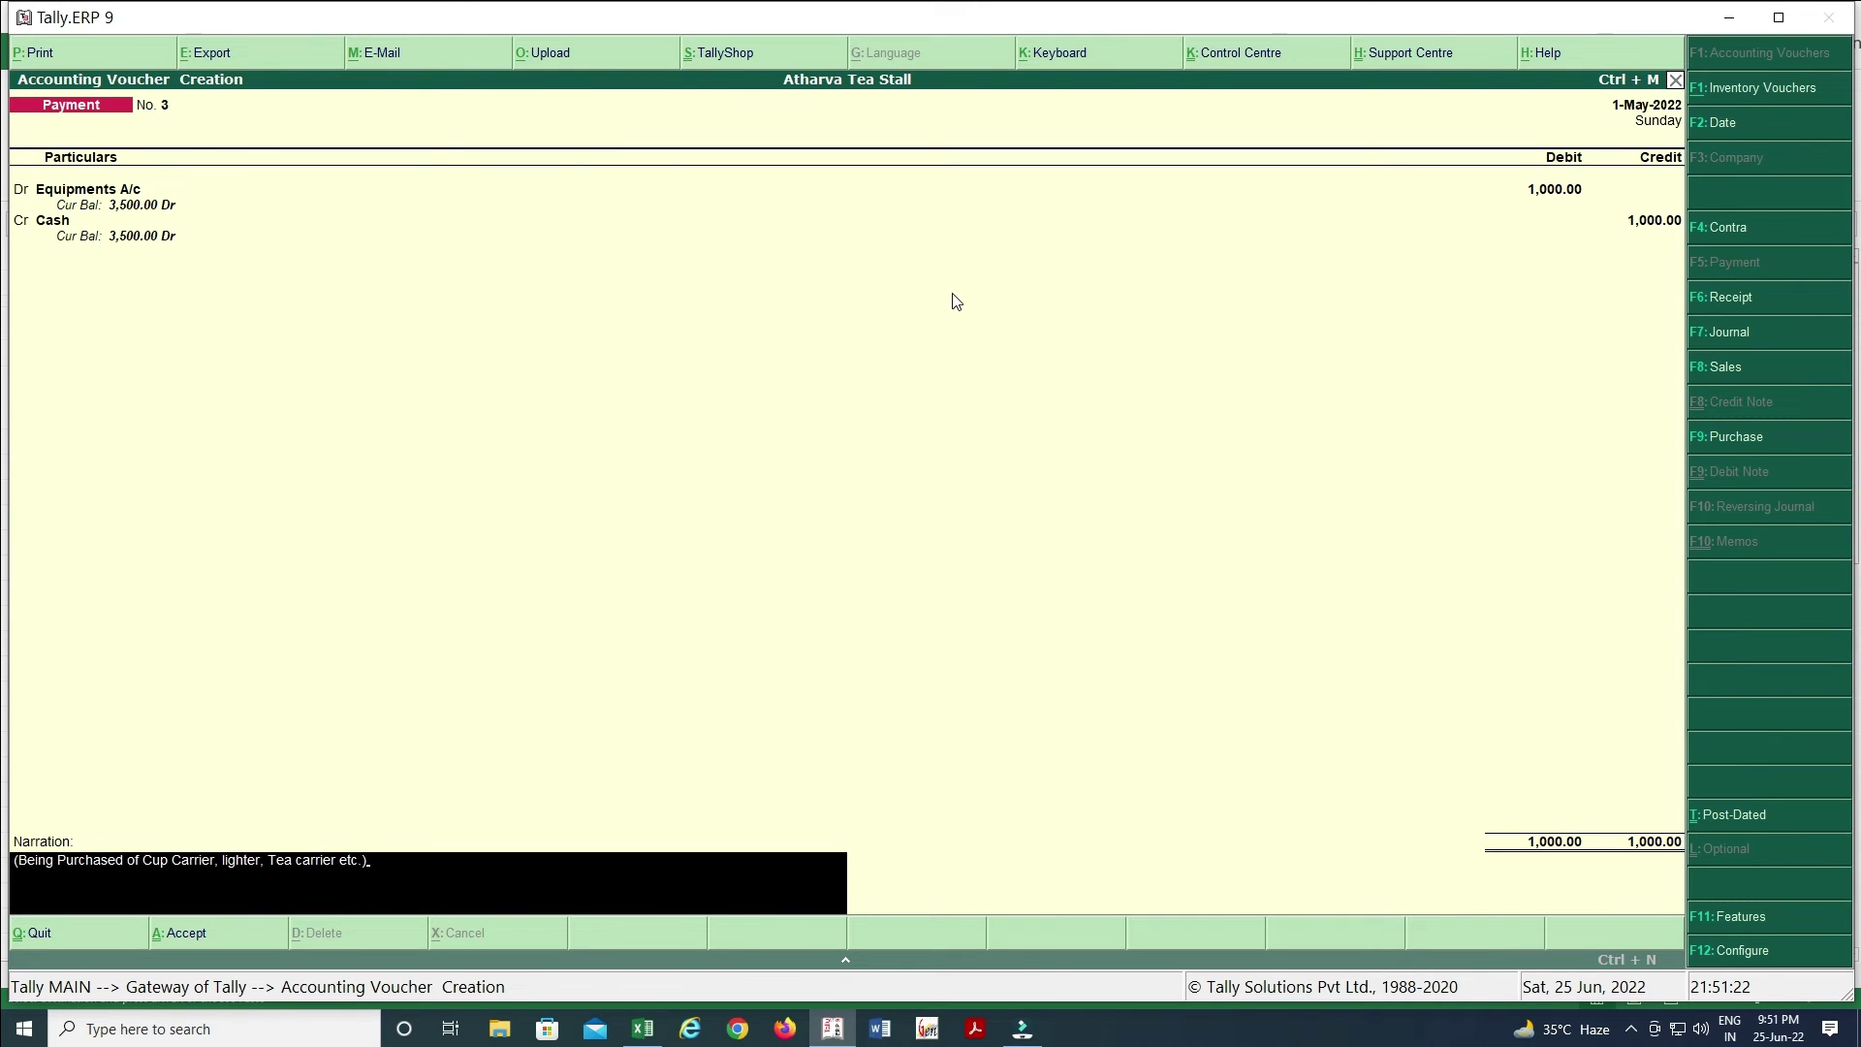
key(Return)
key(Return)
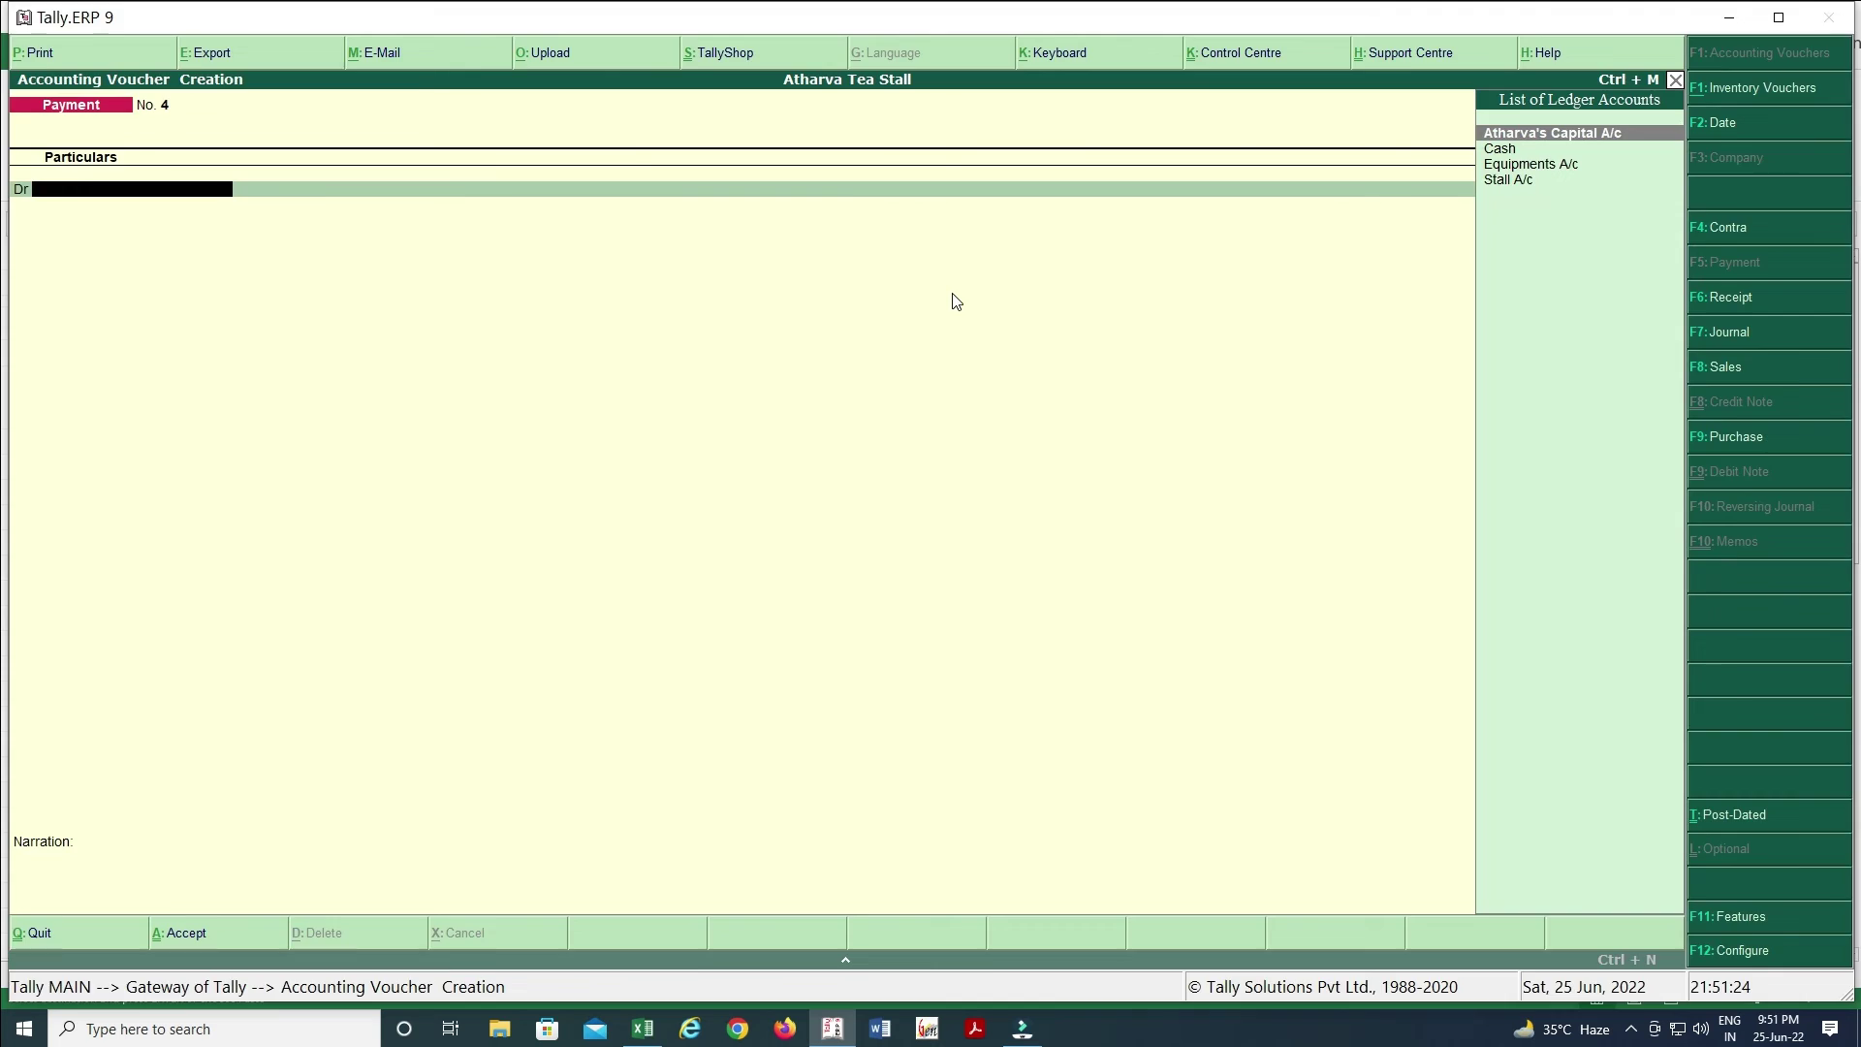
- Find the Purchases A/c entry in the Excel journal and start a new ledger named Purchases A/c from the Tally.ERP 9 payment voucher
key(alt+Tab)
key(Down)
key(Down)
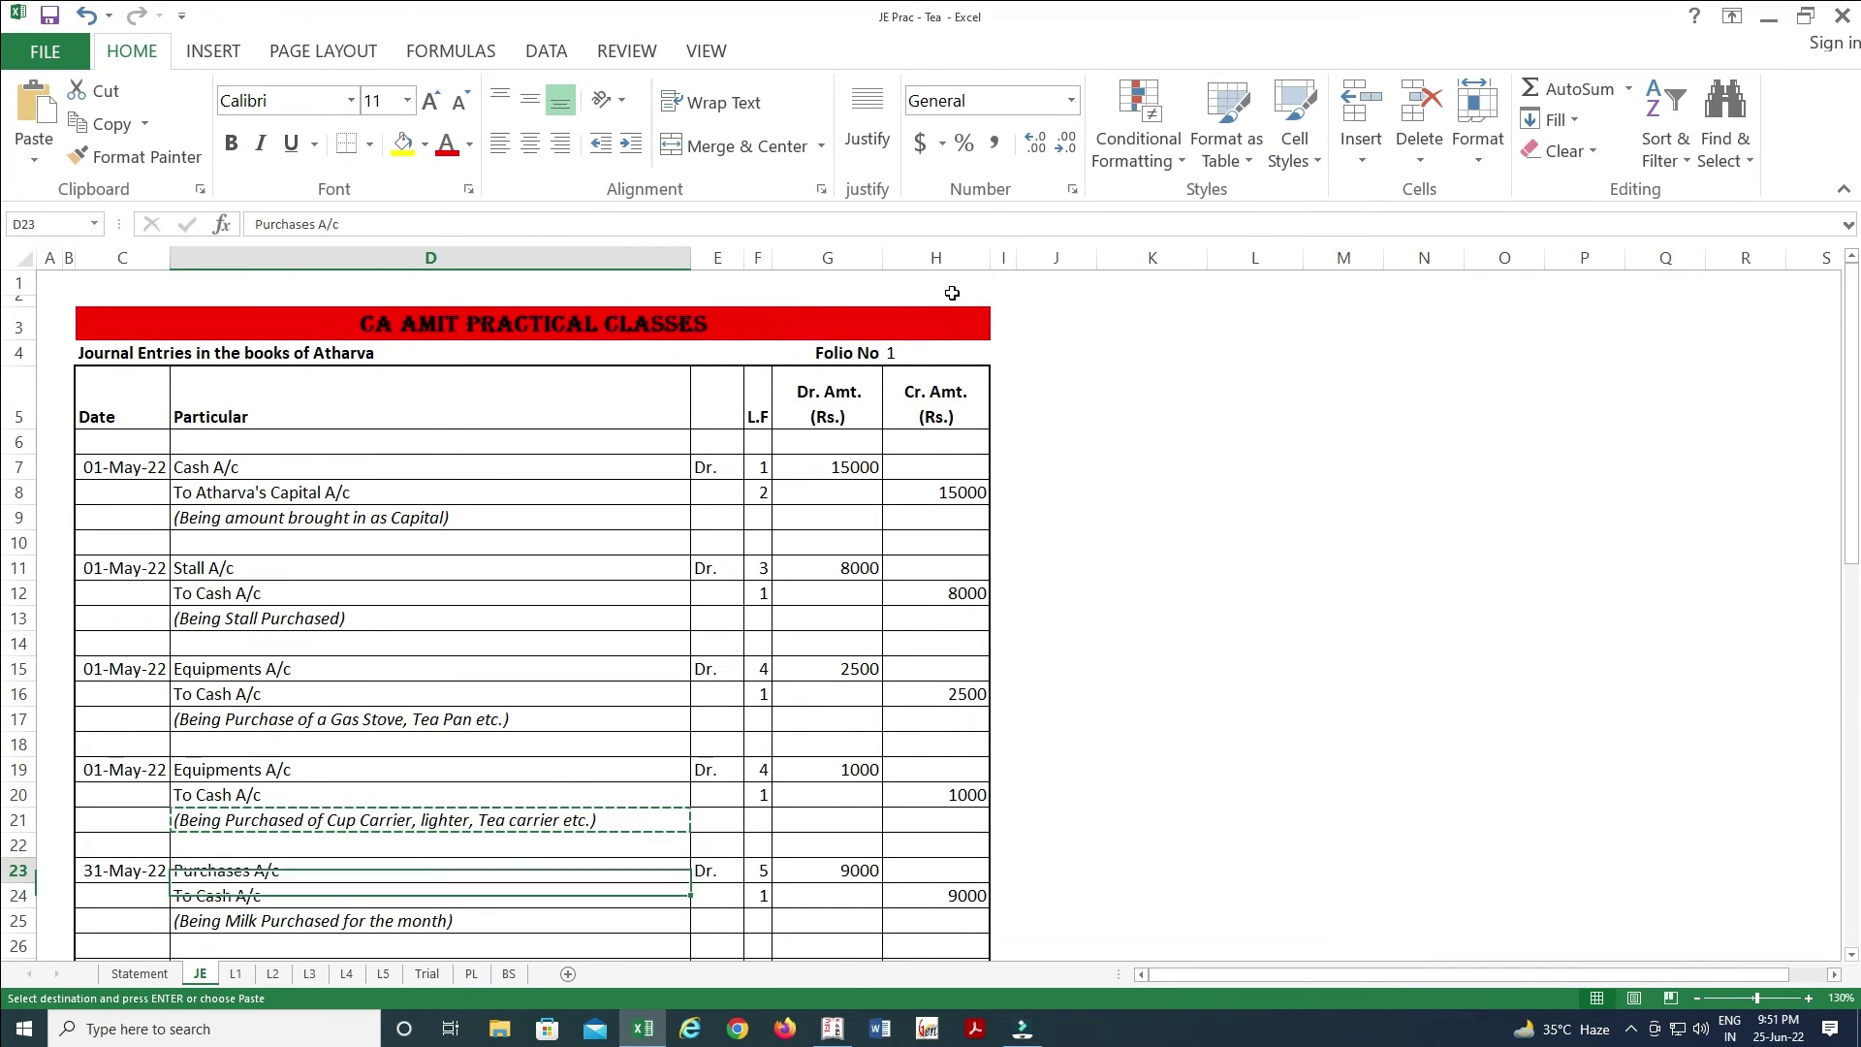
key(alt+Tab)
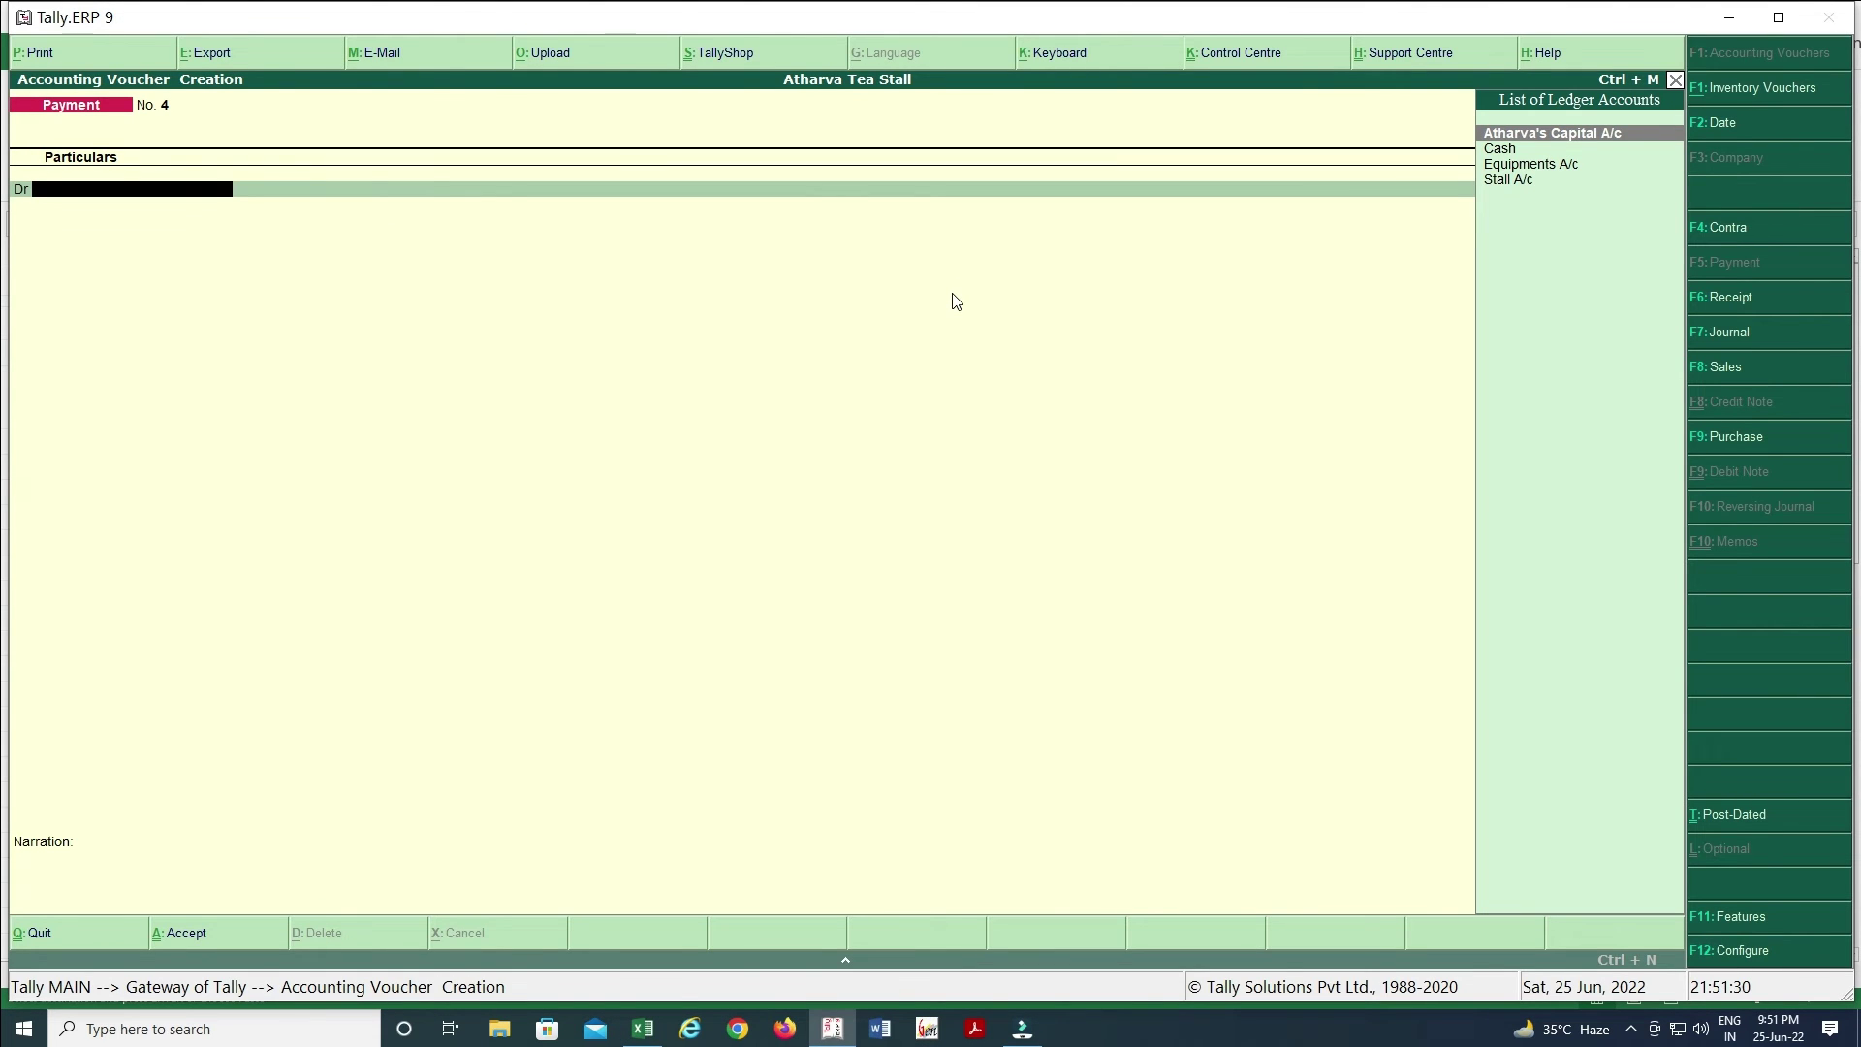
text(P)
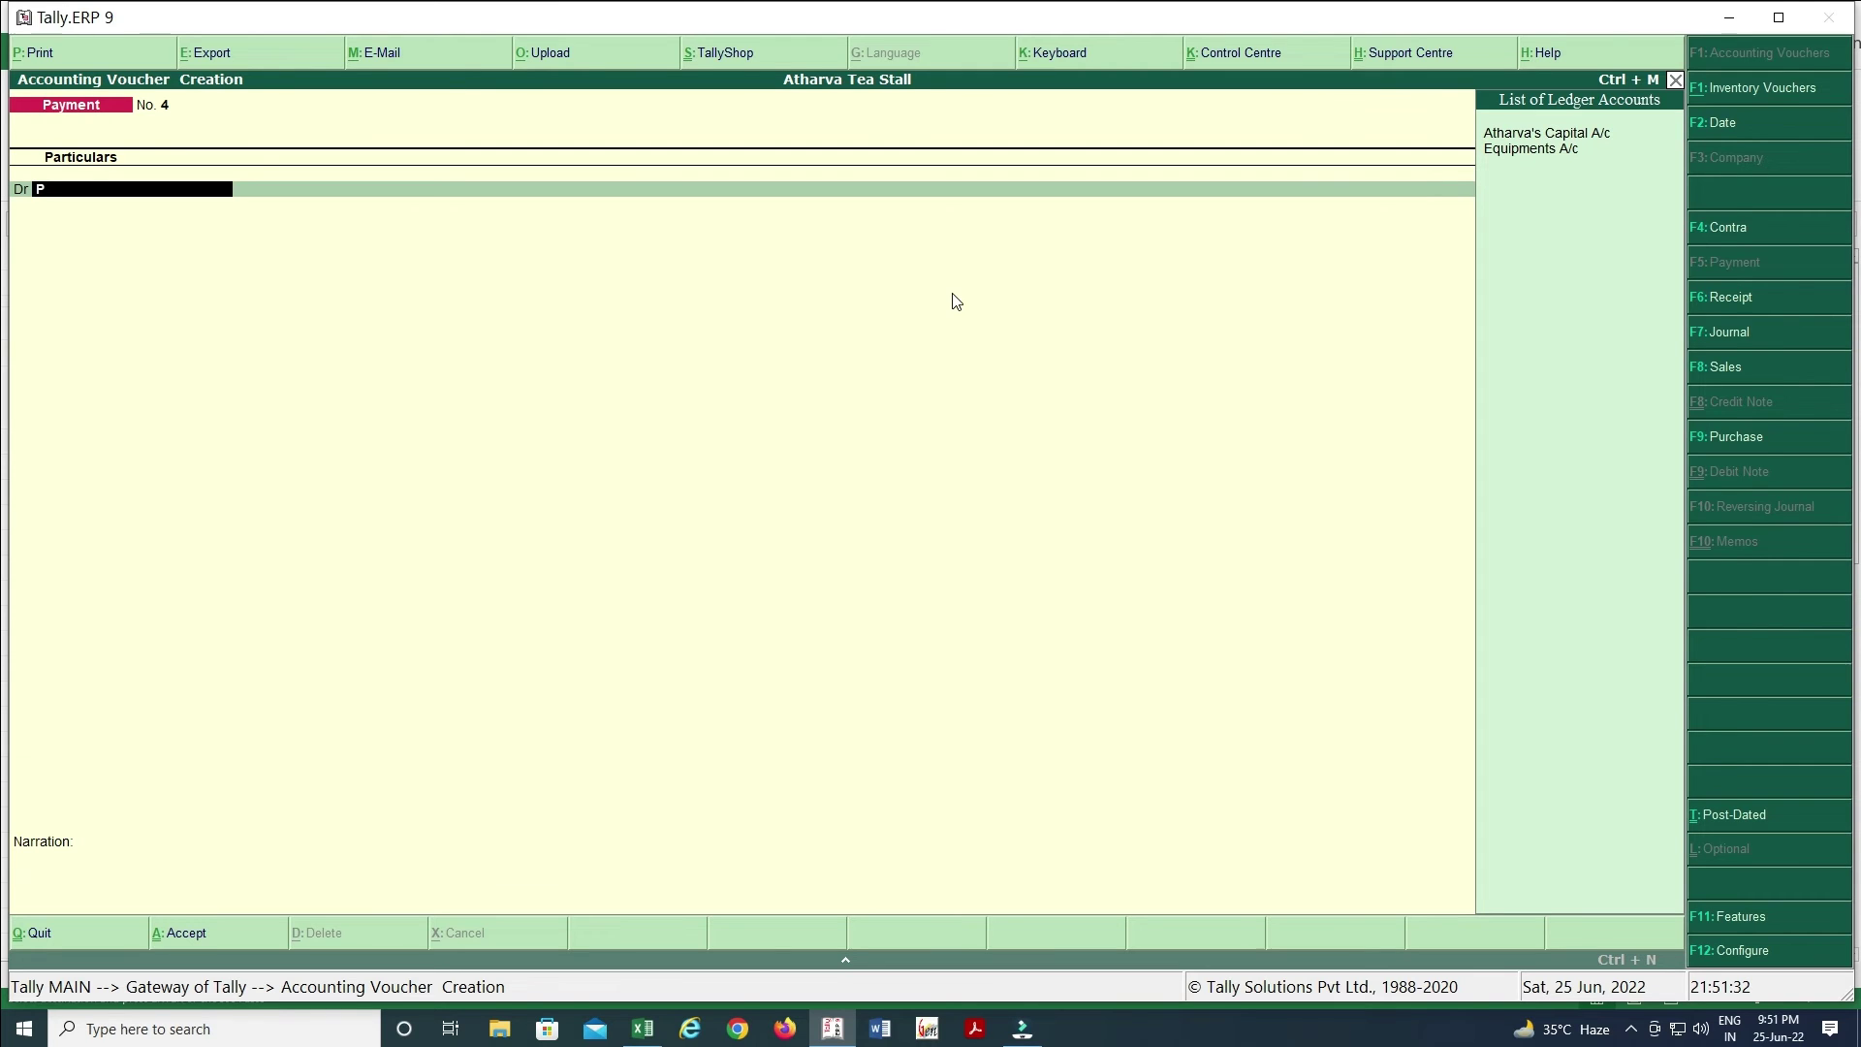
key(alt+c)
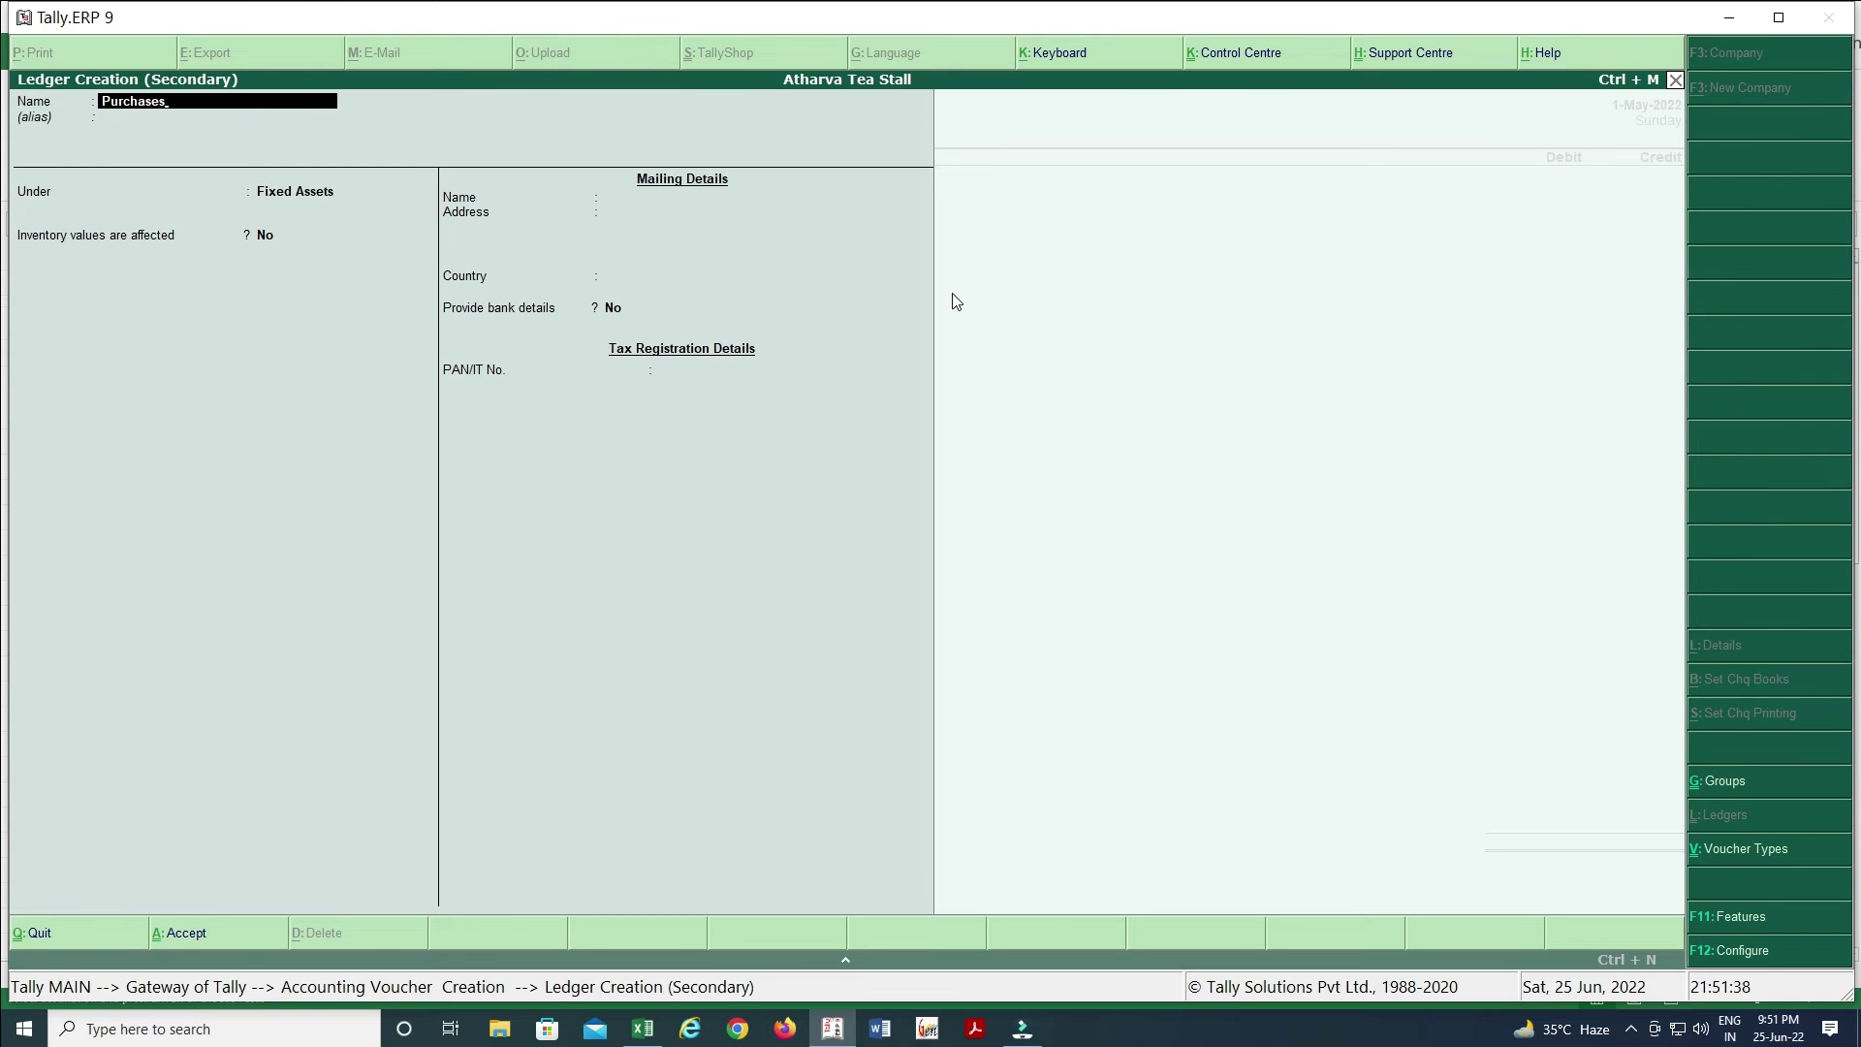
text(Purchases A/c)
key(Return)
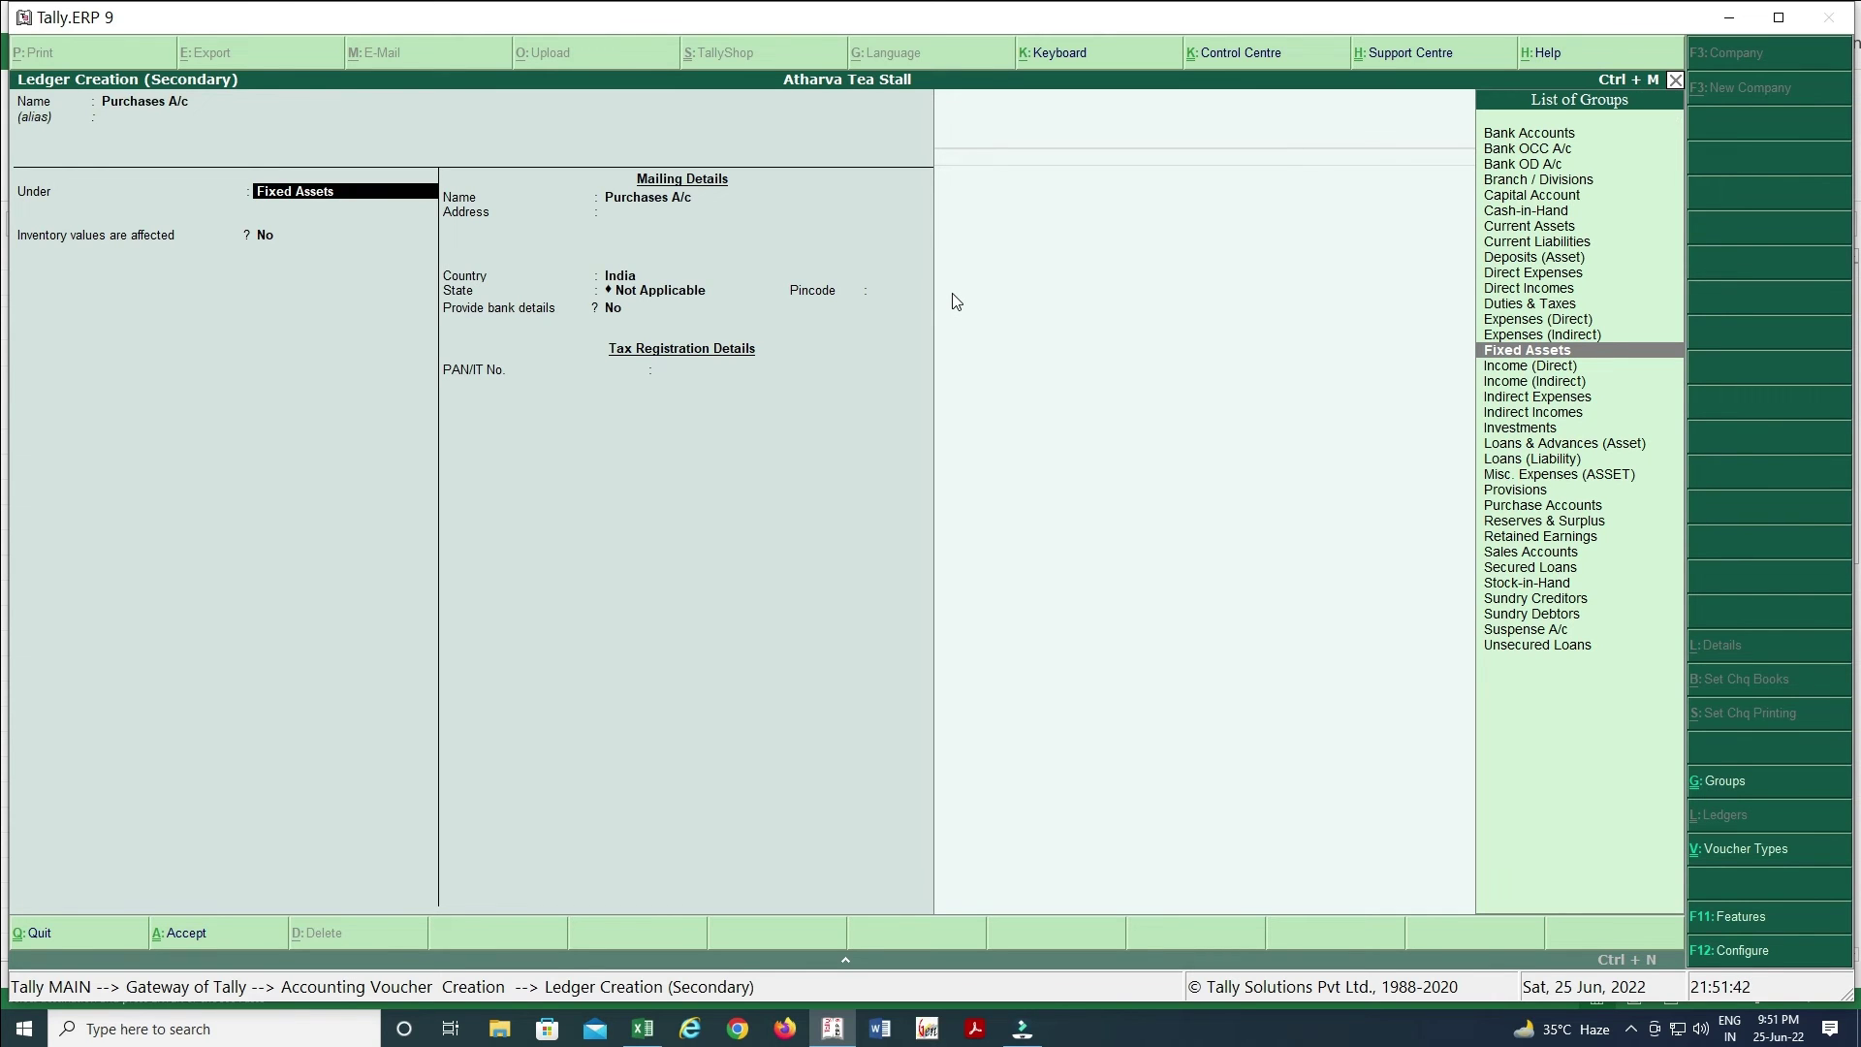
- Place the new Purchases A/c ledger under the Purchase Accounts group and save it with the remaining defaults
key(Down)
key(Down)
key(Down)
key(Down)
key(Down)
key(Down)
key(Down)
key(Down)
key(Down)
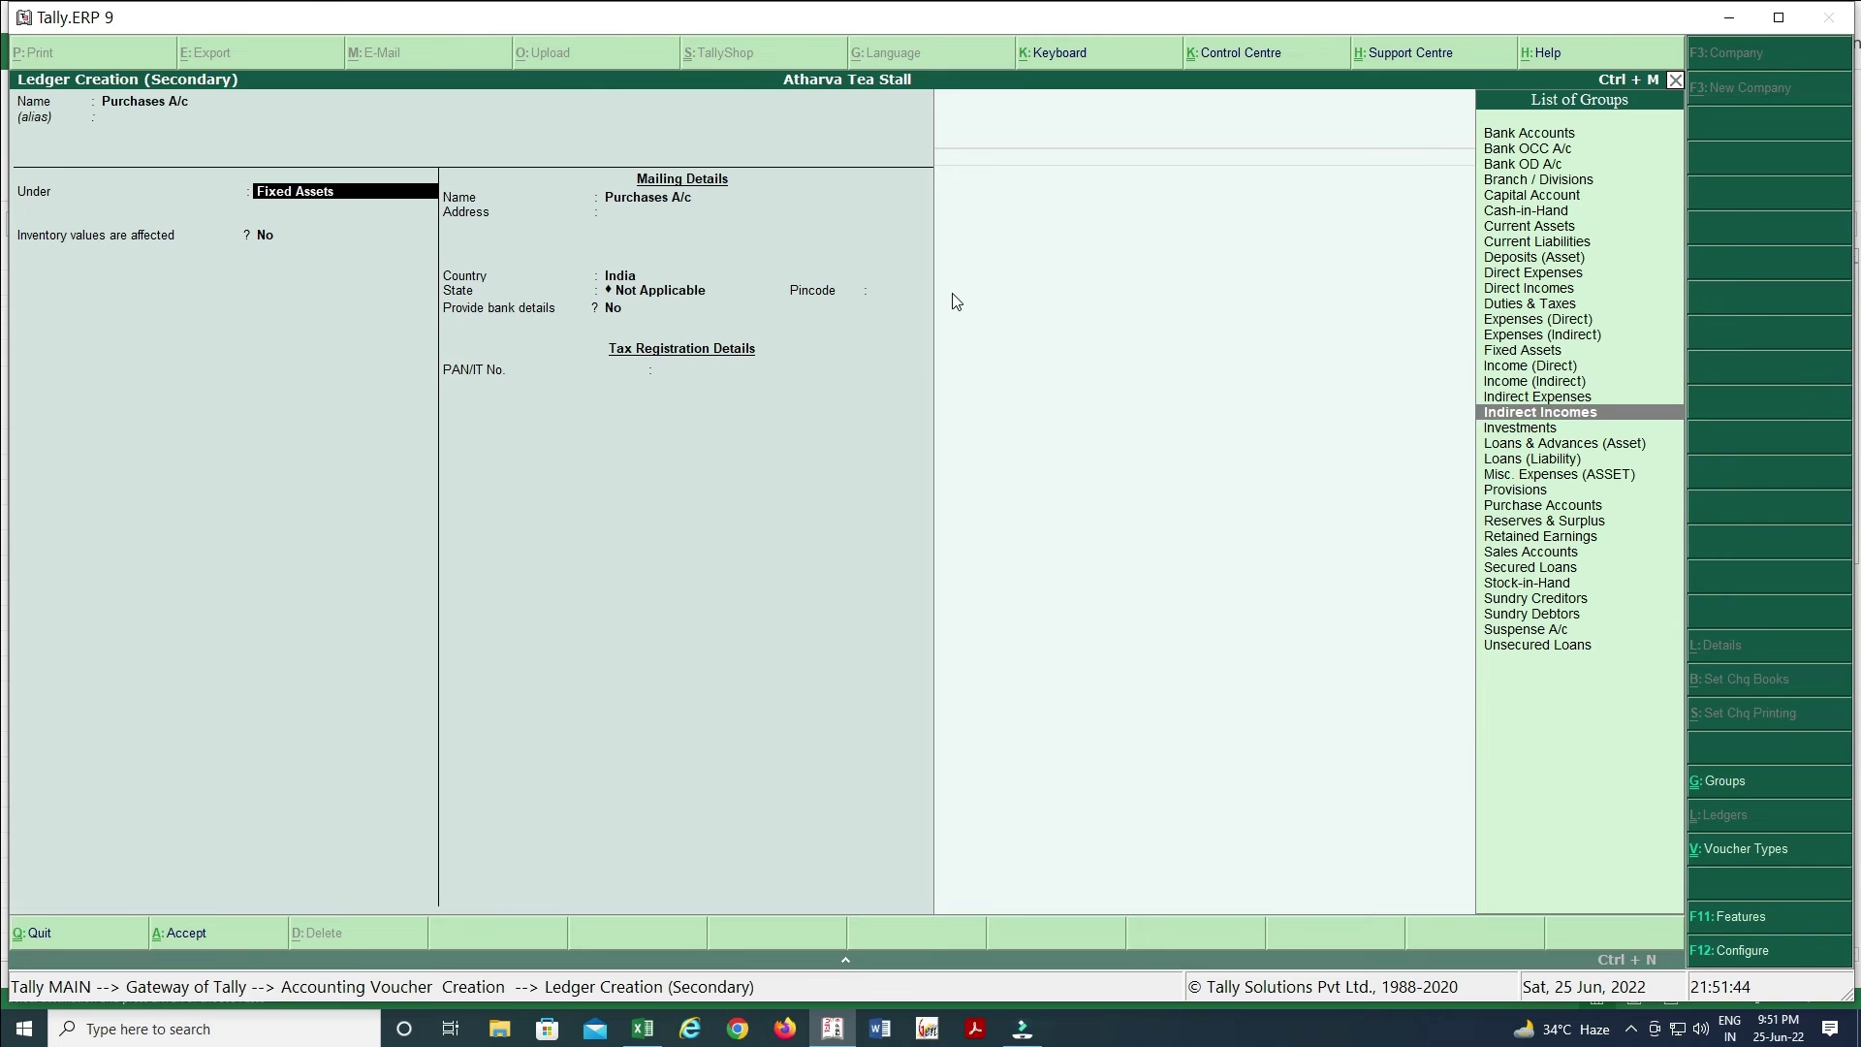
key(Down)
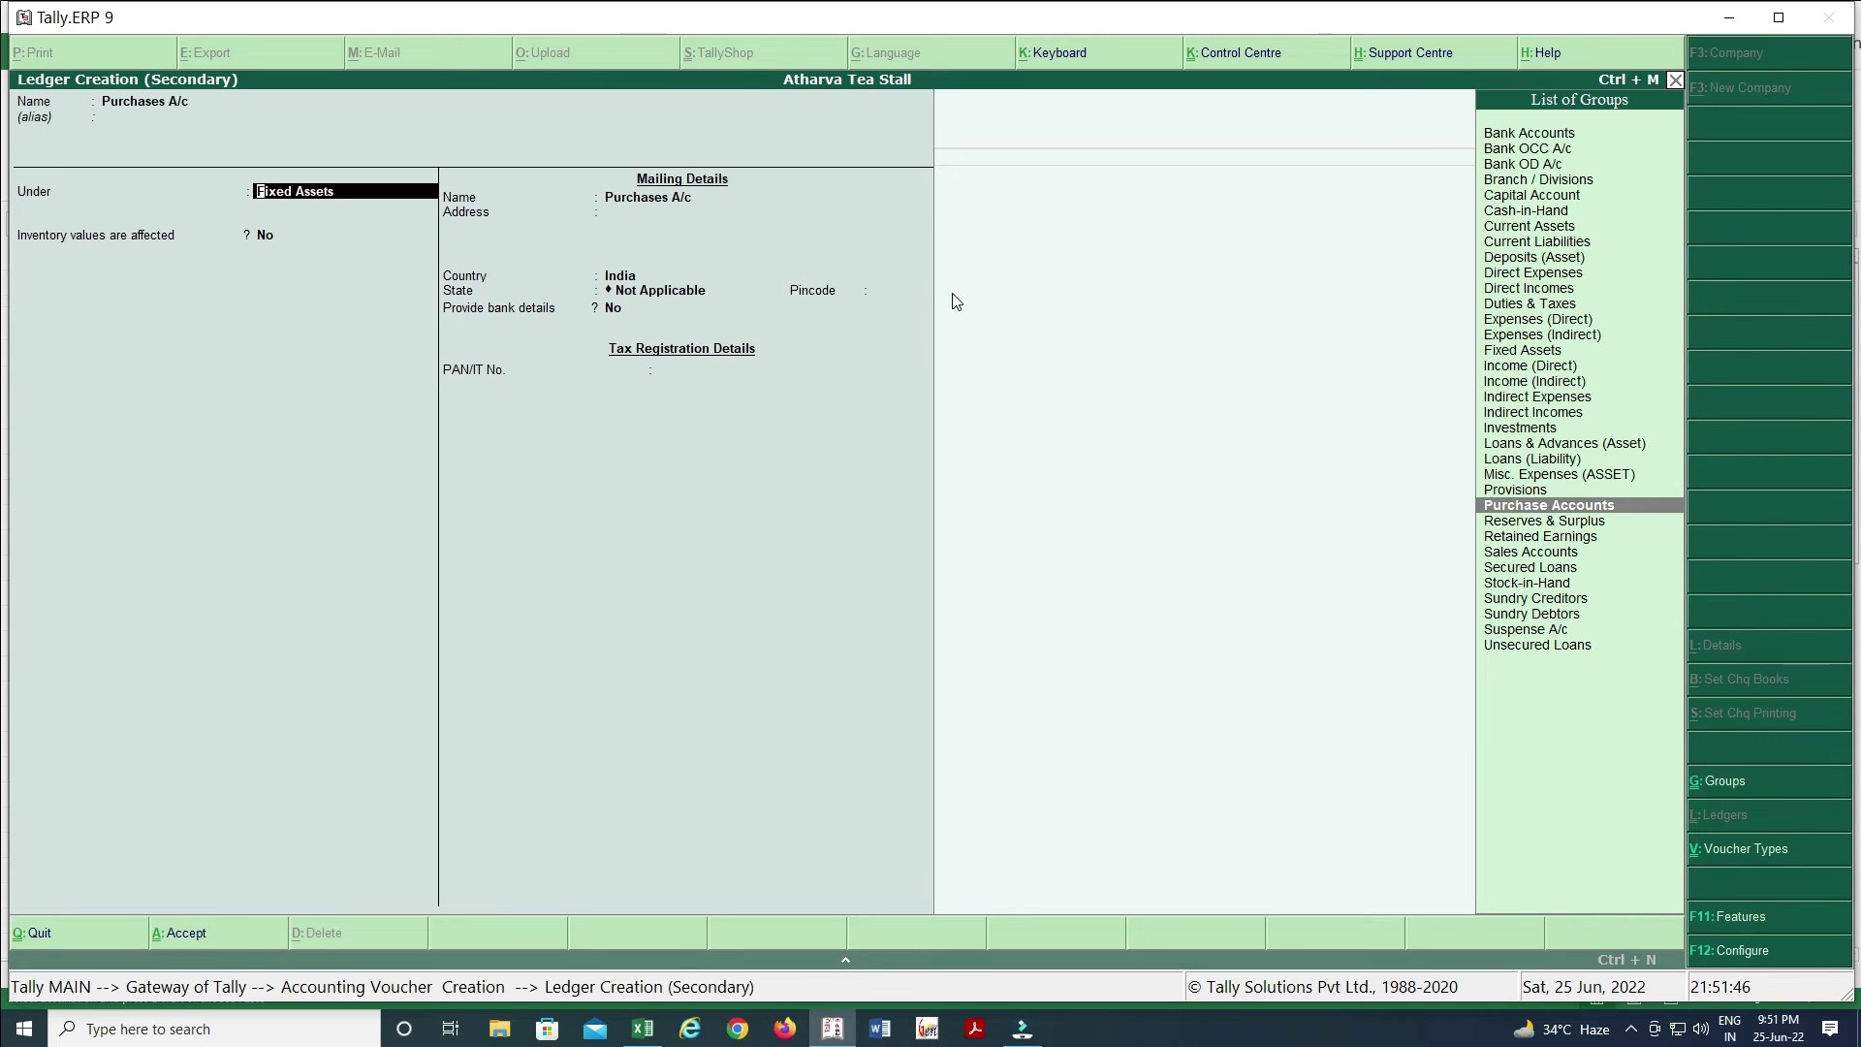
key(Return)
key(Return)
key(Return)
key(Return)
key(Return)
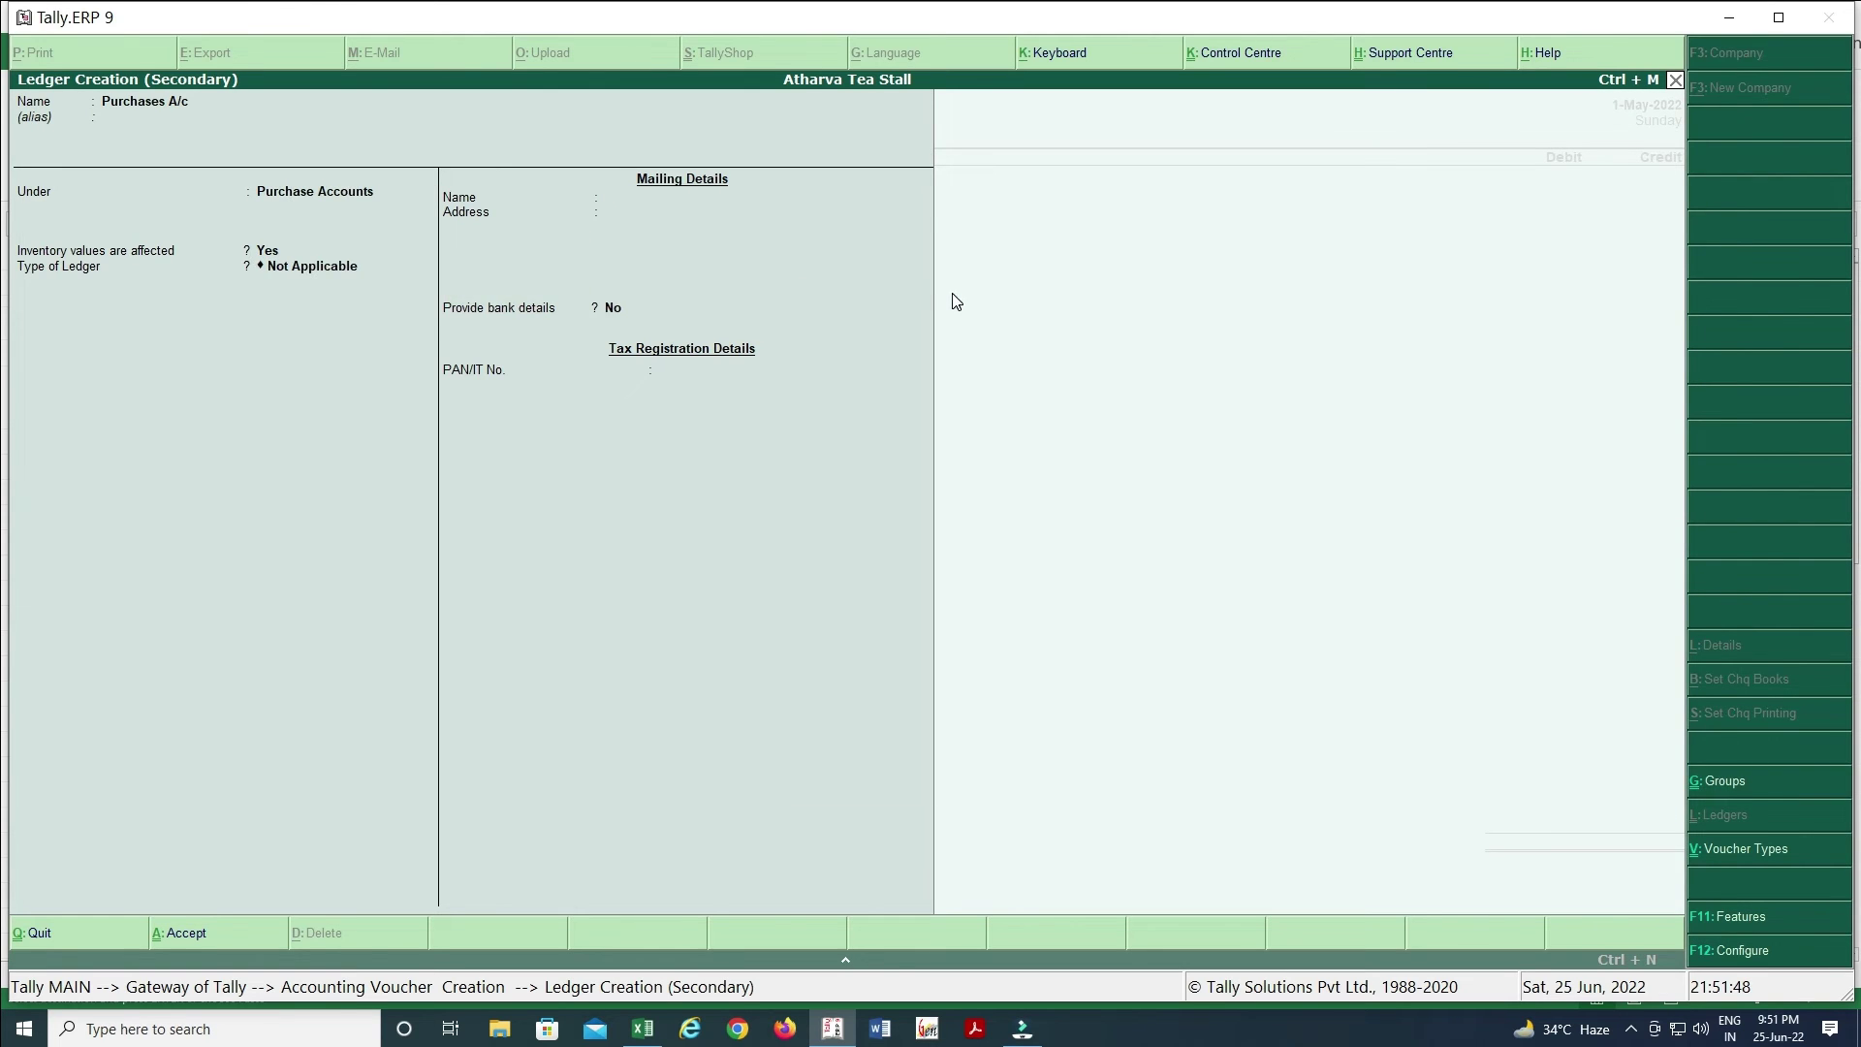
- Look through the 31-May-22 Purchases A/c entries in the Excel journal and go to the milk purchase's debit amount
key(alt+Tab)
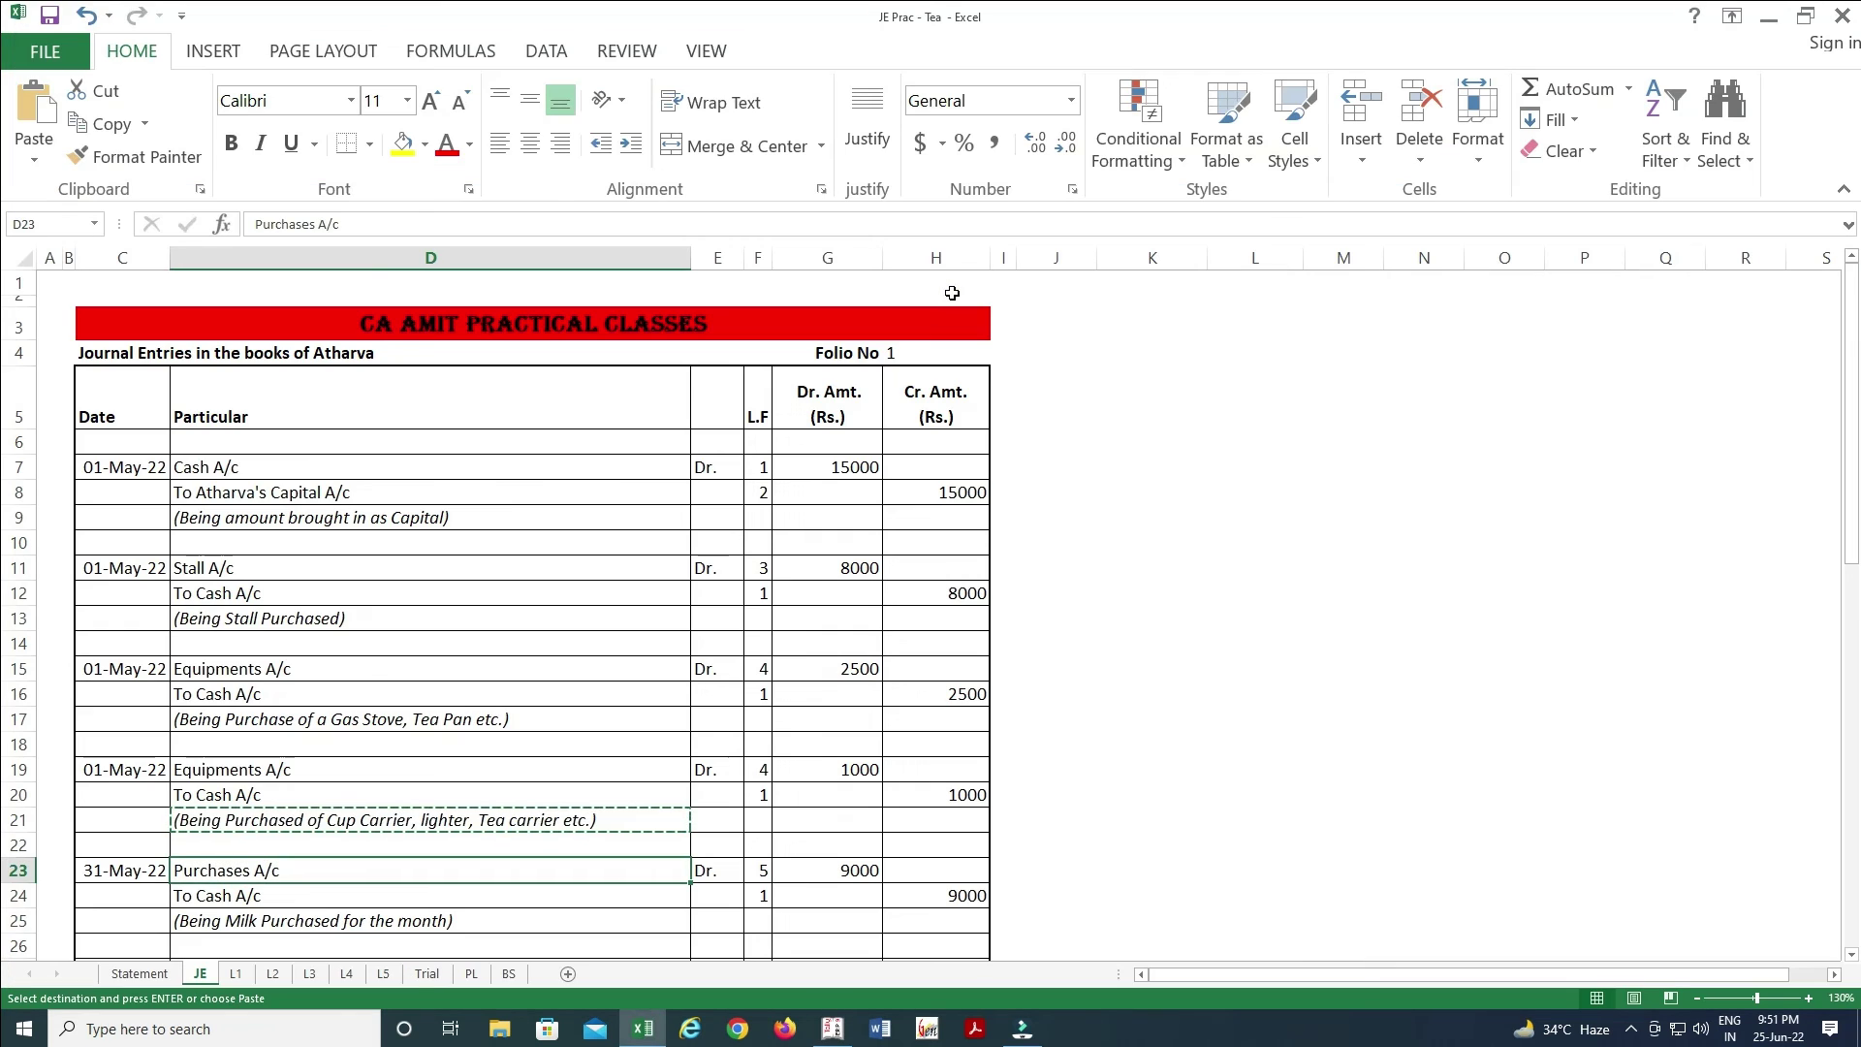
key(Down)
key(Down)
key(Down)
key(Down)
key(Down)
key(Down)
key(Down)
key(Down)
key(Down)
key(Down)
key(Down)
key(Down)
key(Down)
key(Down)
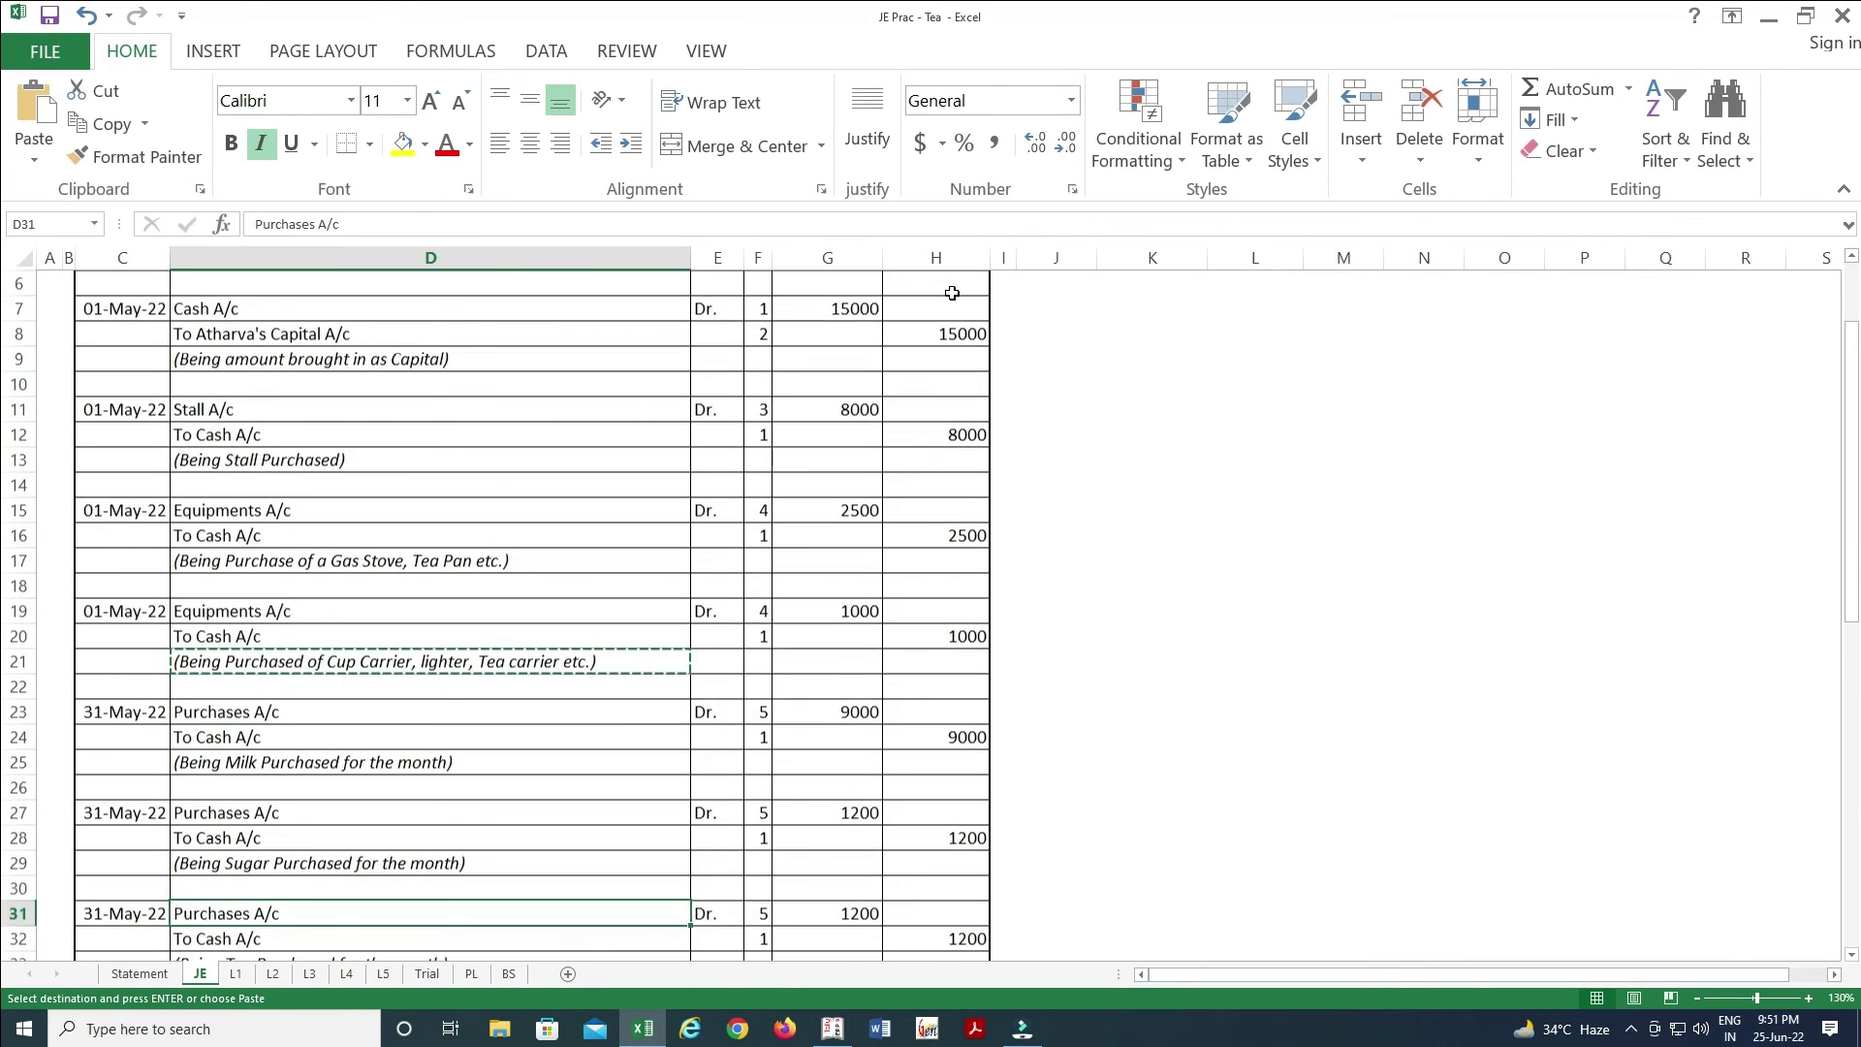
key(Up)
key(Up)
key(Up)
key(Up)
key(Up)
key(Up)
key(Up)
key(Up)
key(Up)
key(Up)
key(Up)
key(Up)
key(Up)
key(Up)
key(Up)
key(Up)
key(Down)
key(Down)
key(Right)
key(Right)
key(Right)
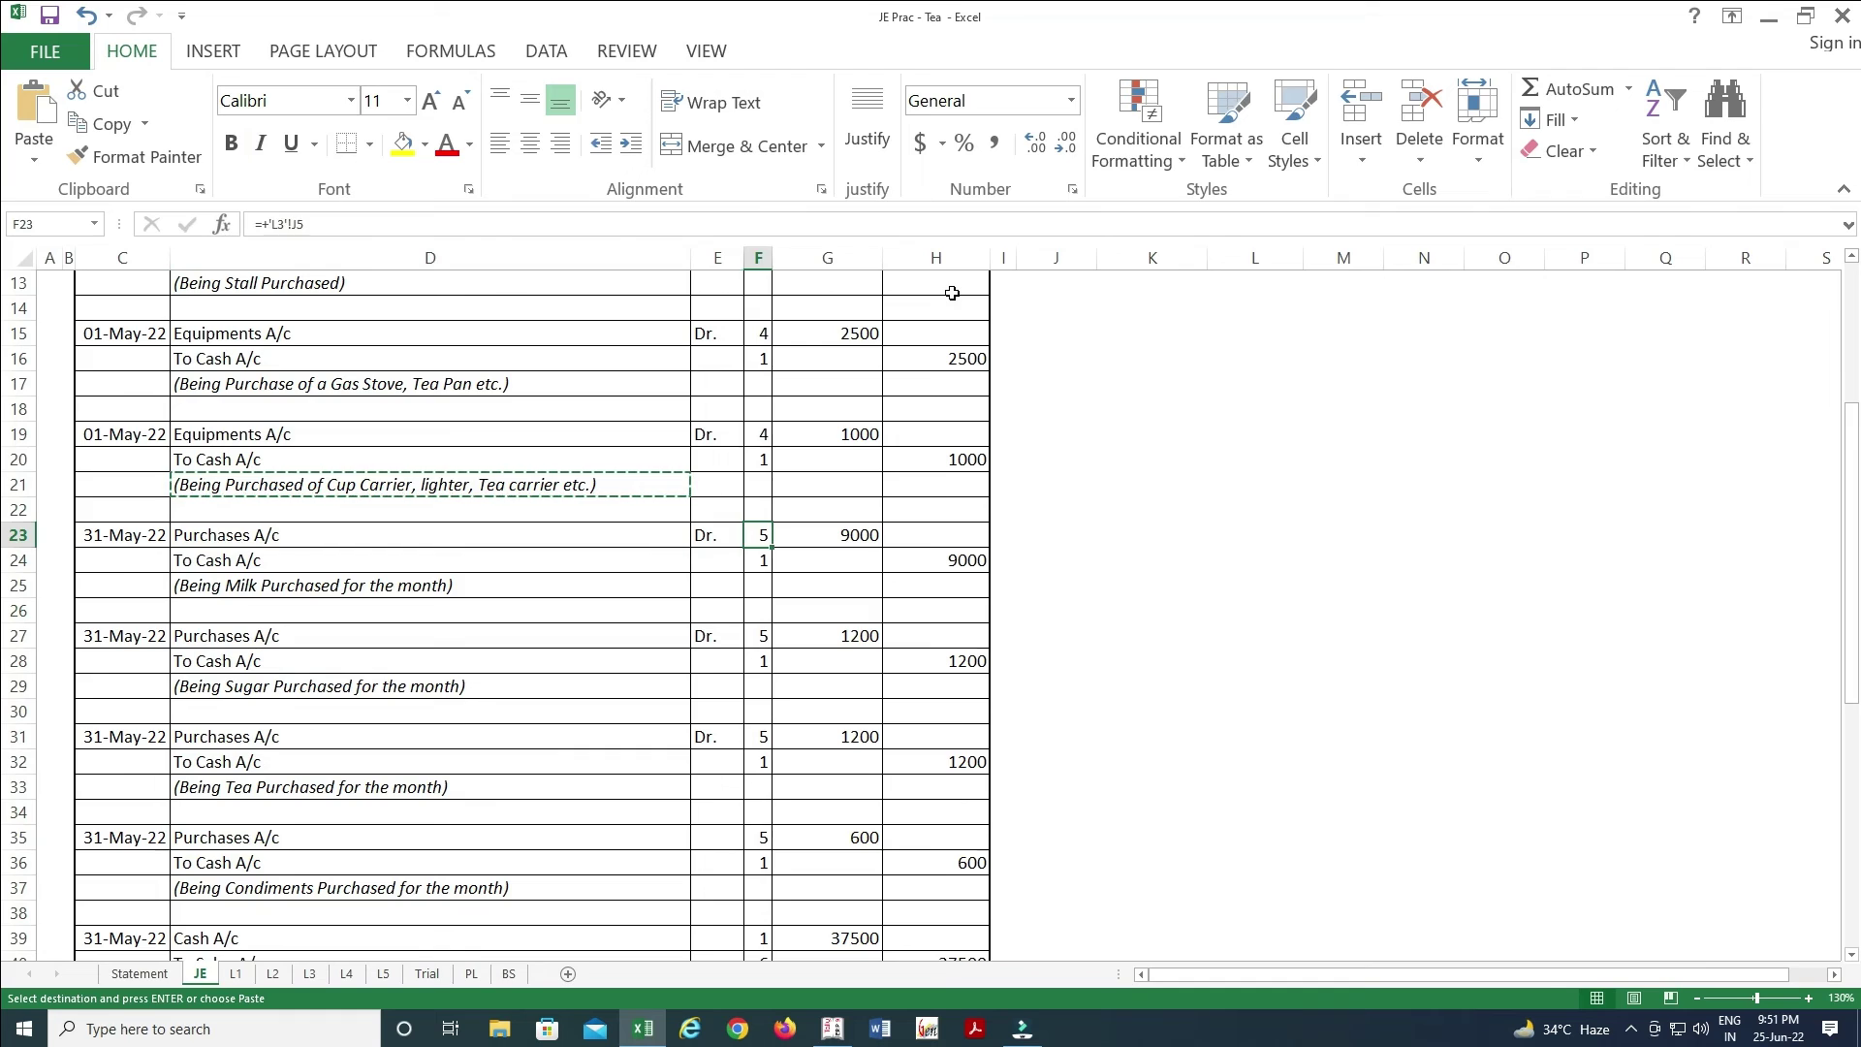
- Switch to Tally.ERP 9, debit Purchases A/c with 9000 and credit Cash with the same amount in the fourth payment voucher
key(alt+Tab)
text(9000)
key(Return)
key(c)
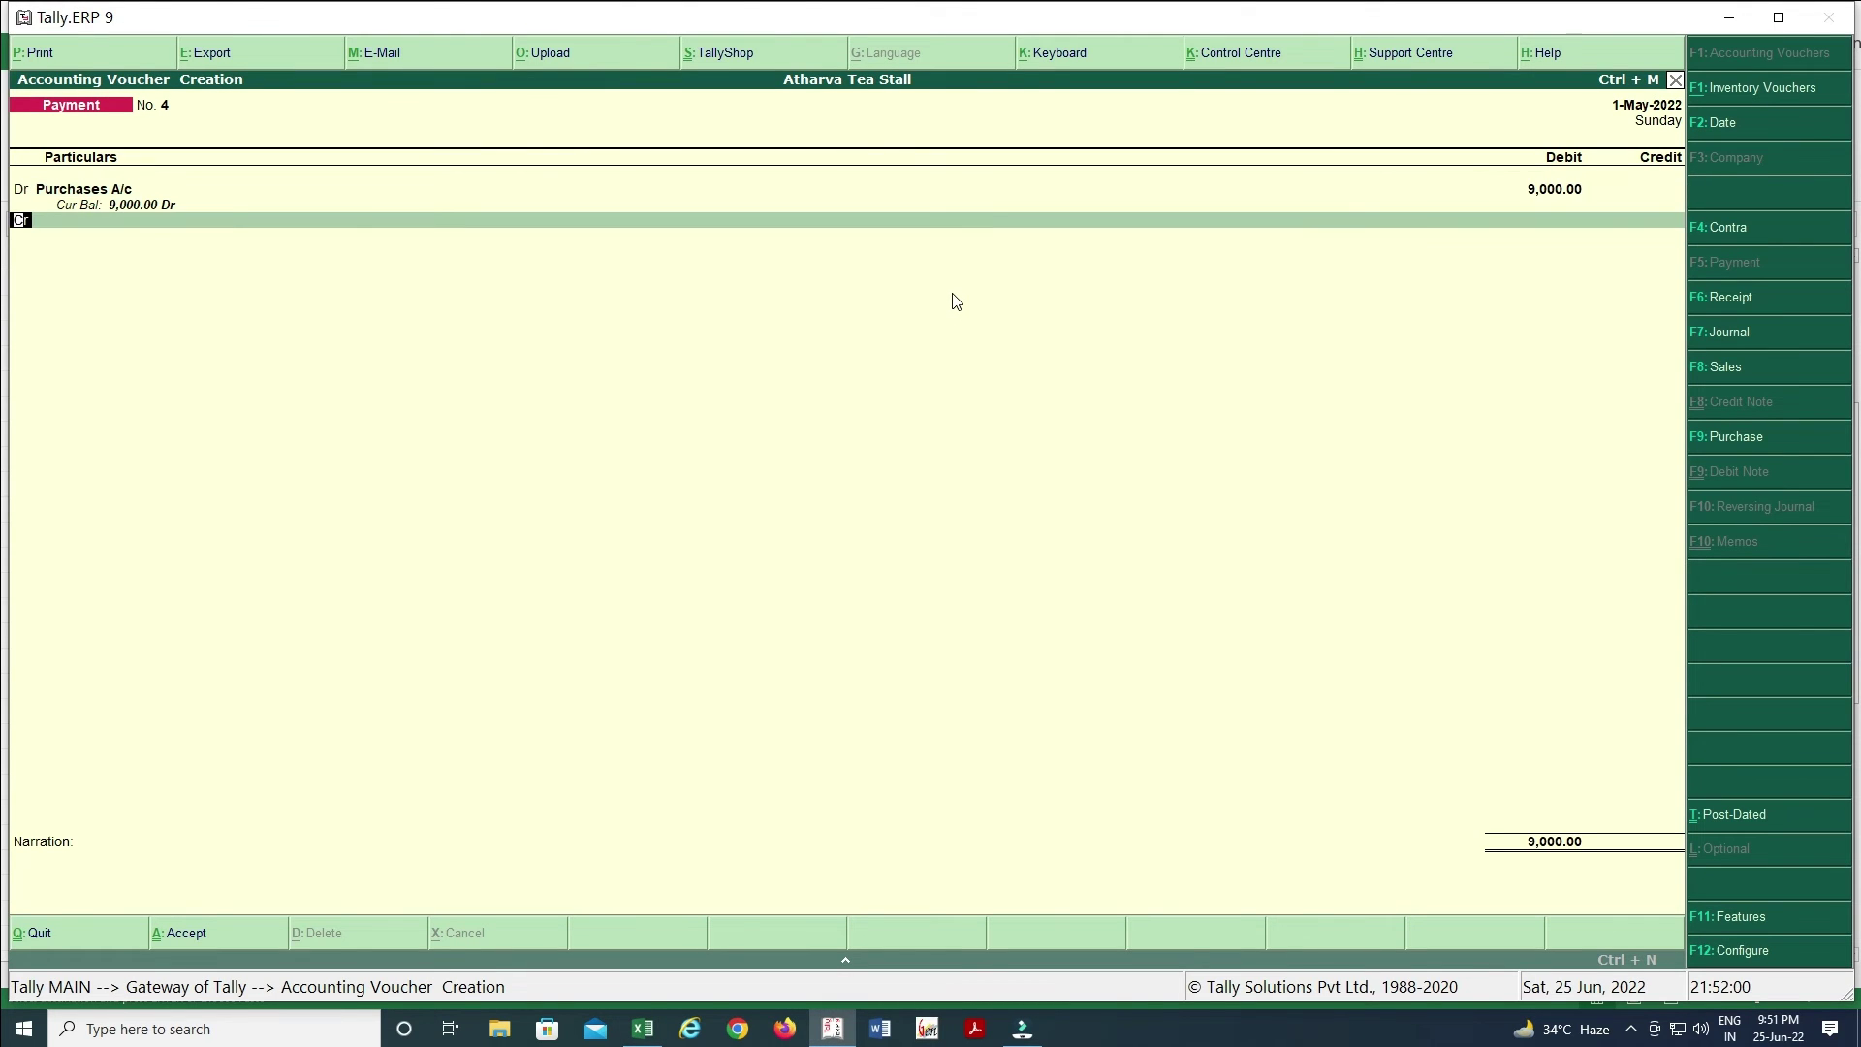
key(Return)
key(Down)
key(Return)
key(Return)
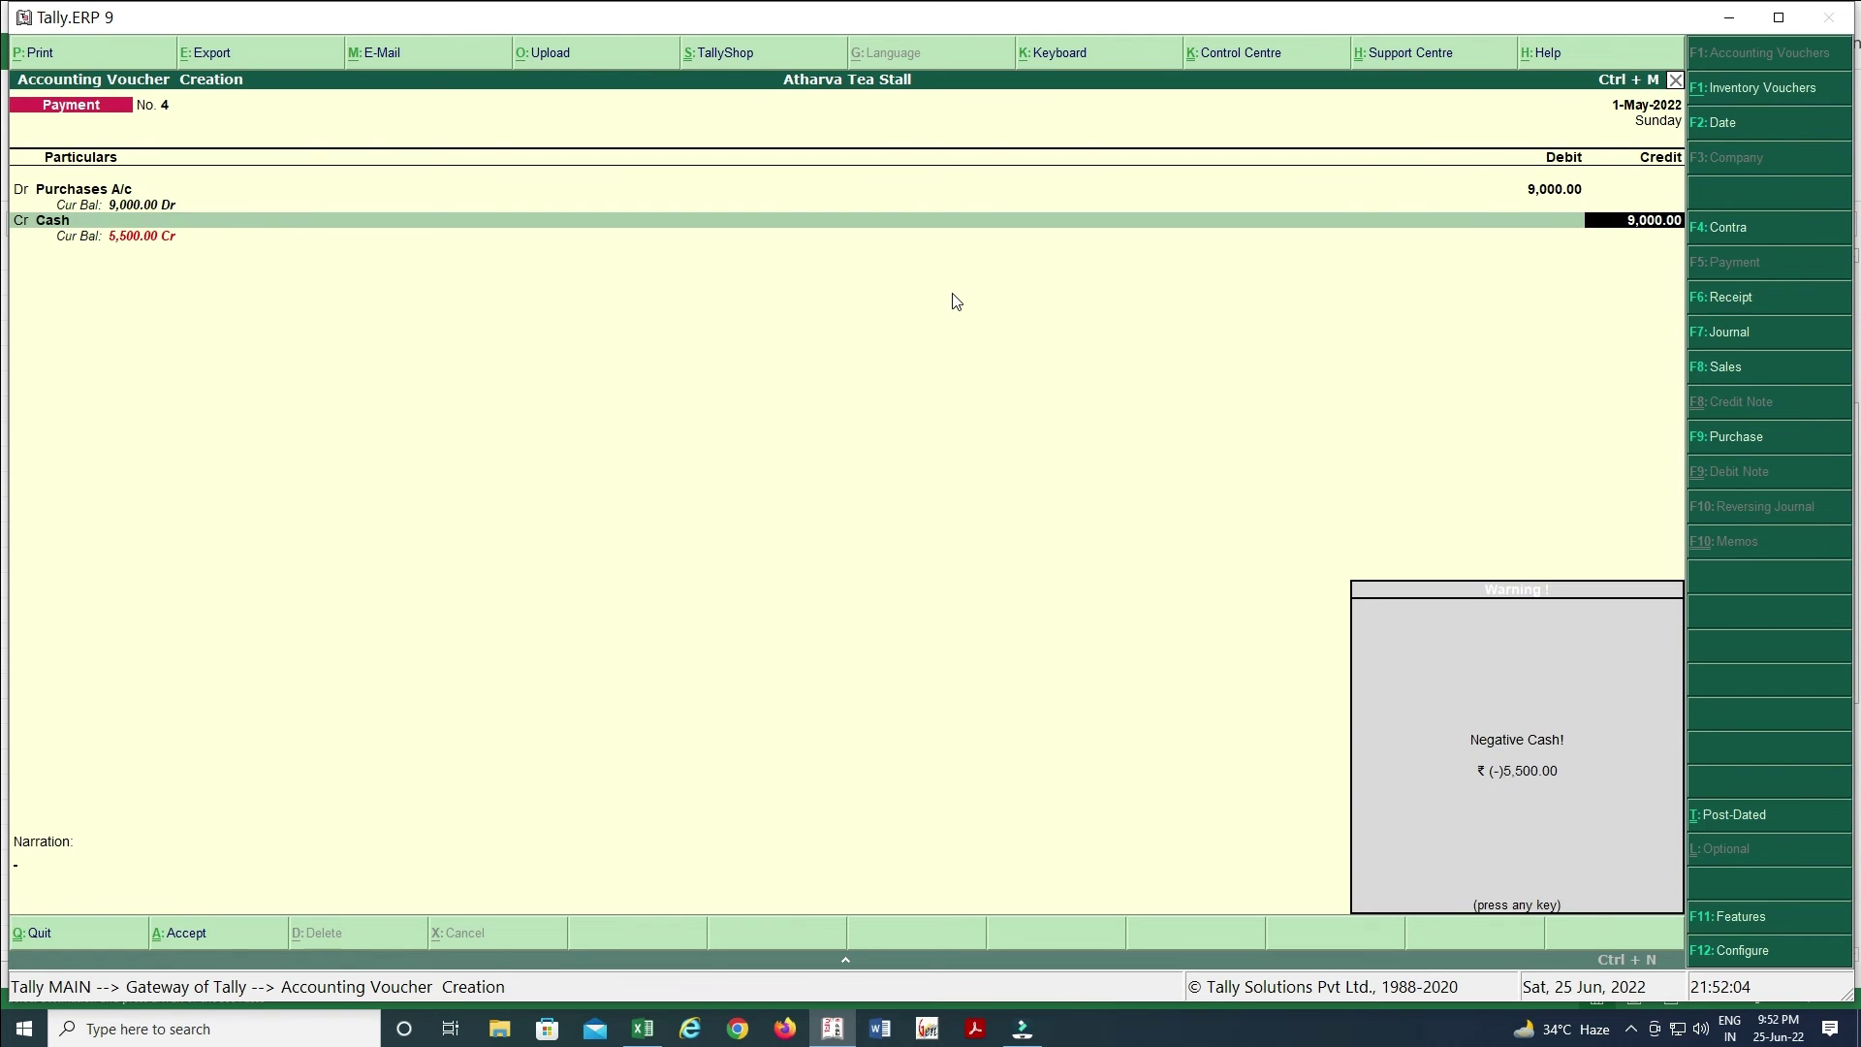
key(Return)
- Copy the narration "(Being Milk Purchased for the month)" from the Excel journal
key(alt+Tab)
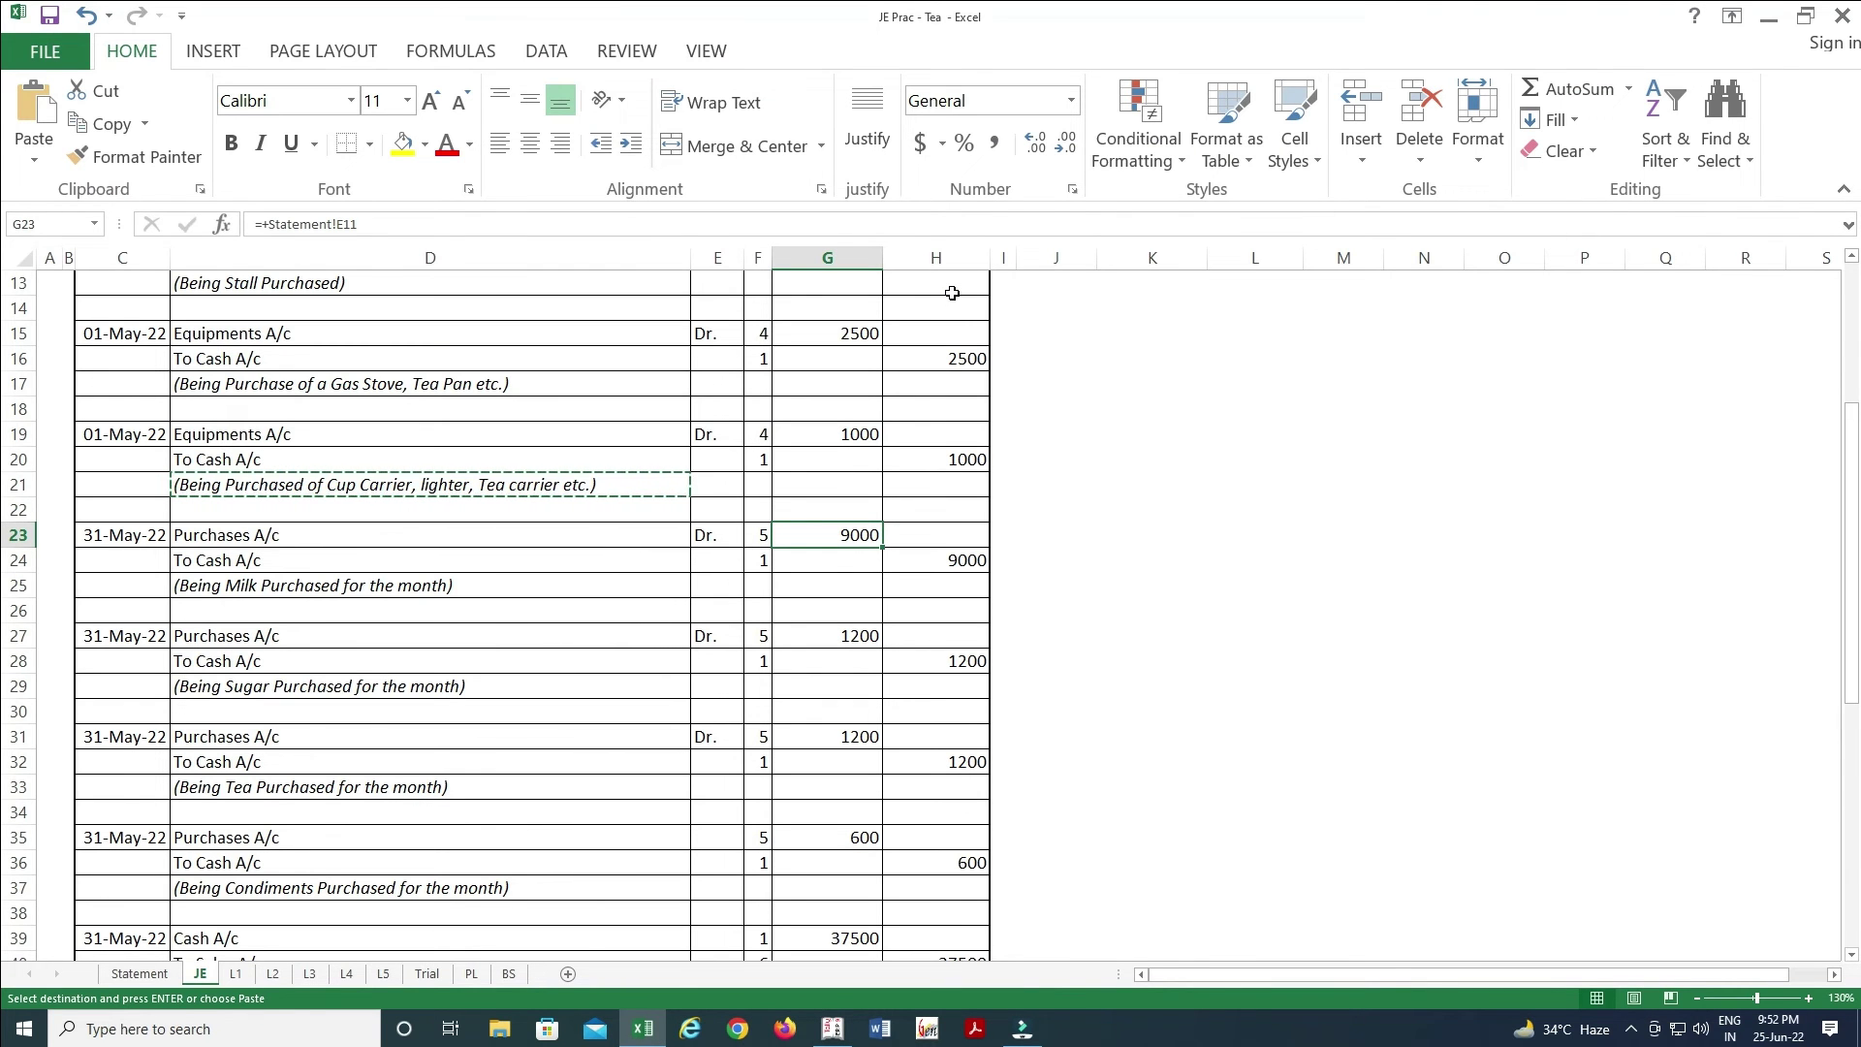
key(Down)
key(Left)
key(Left)
key(Left)
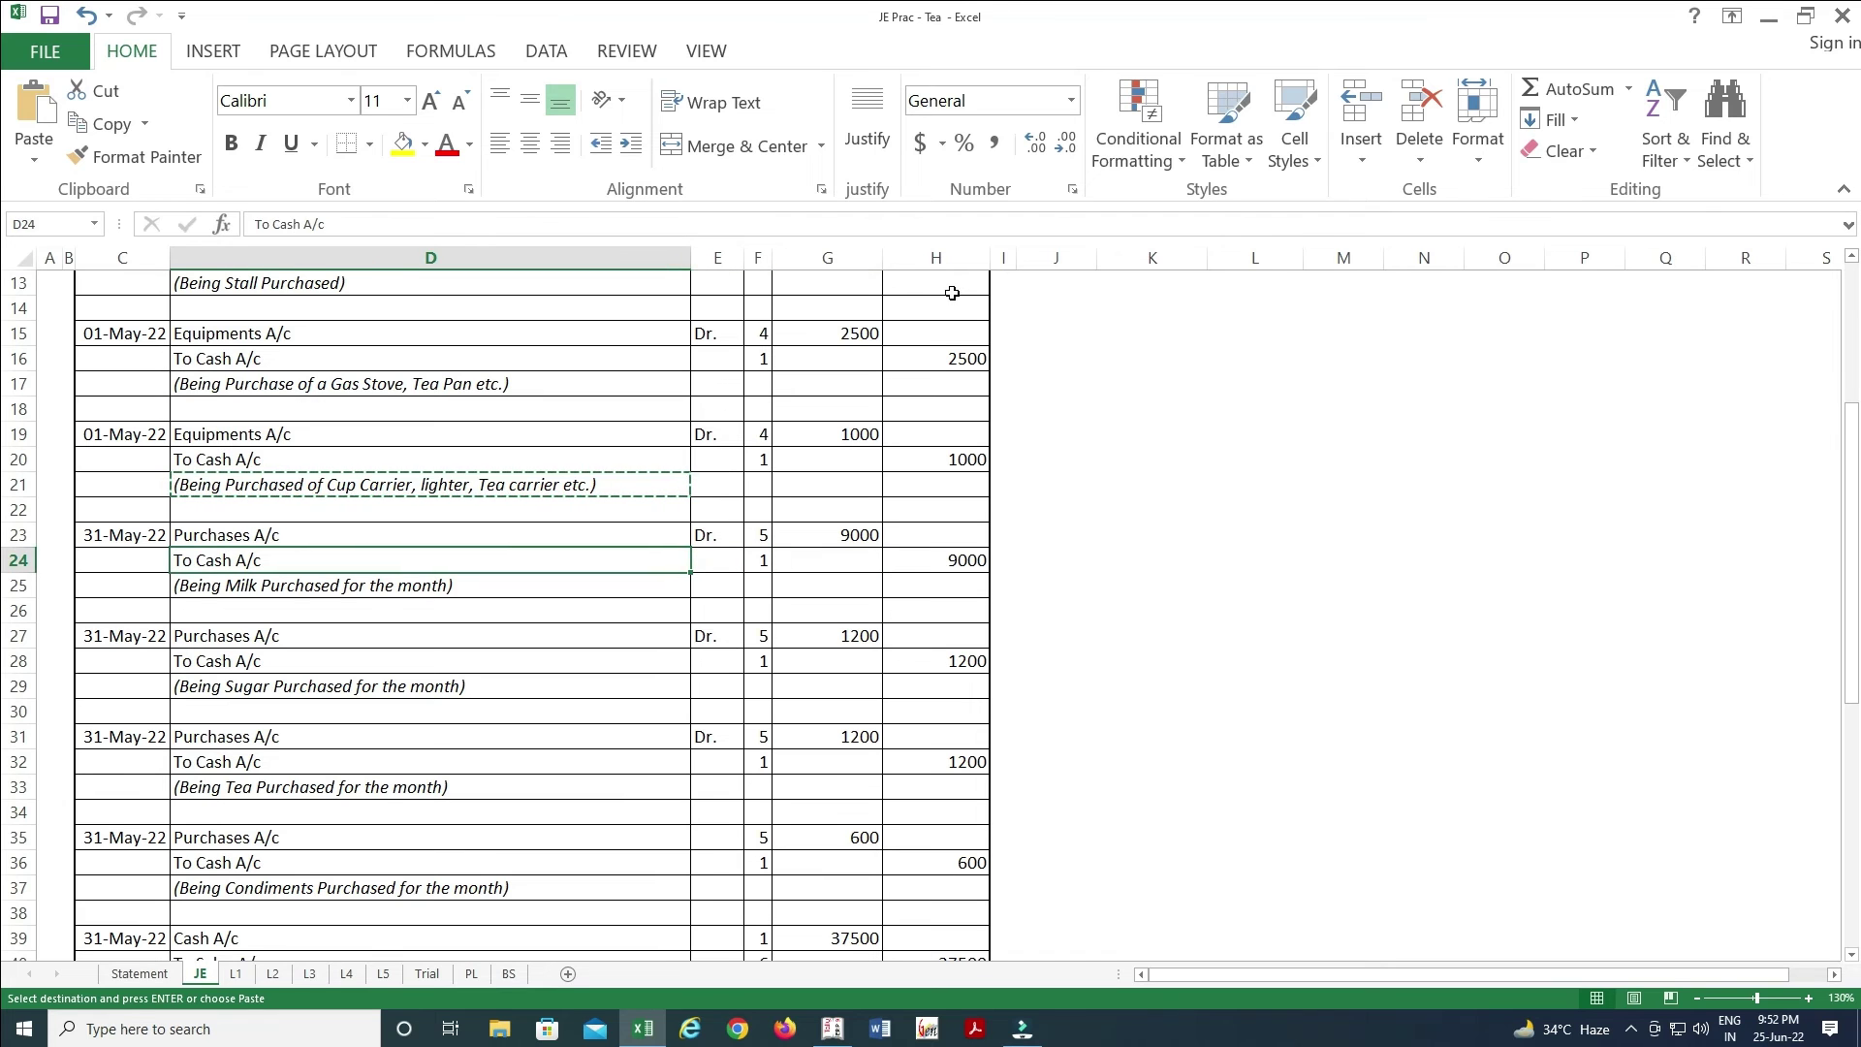
key(Down)
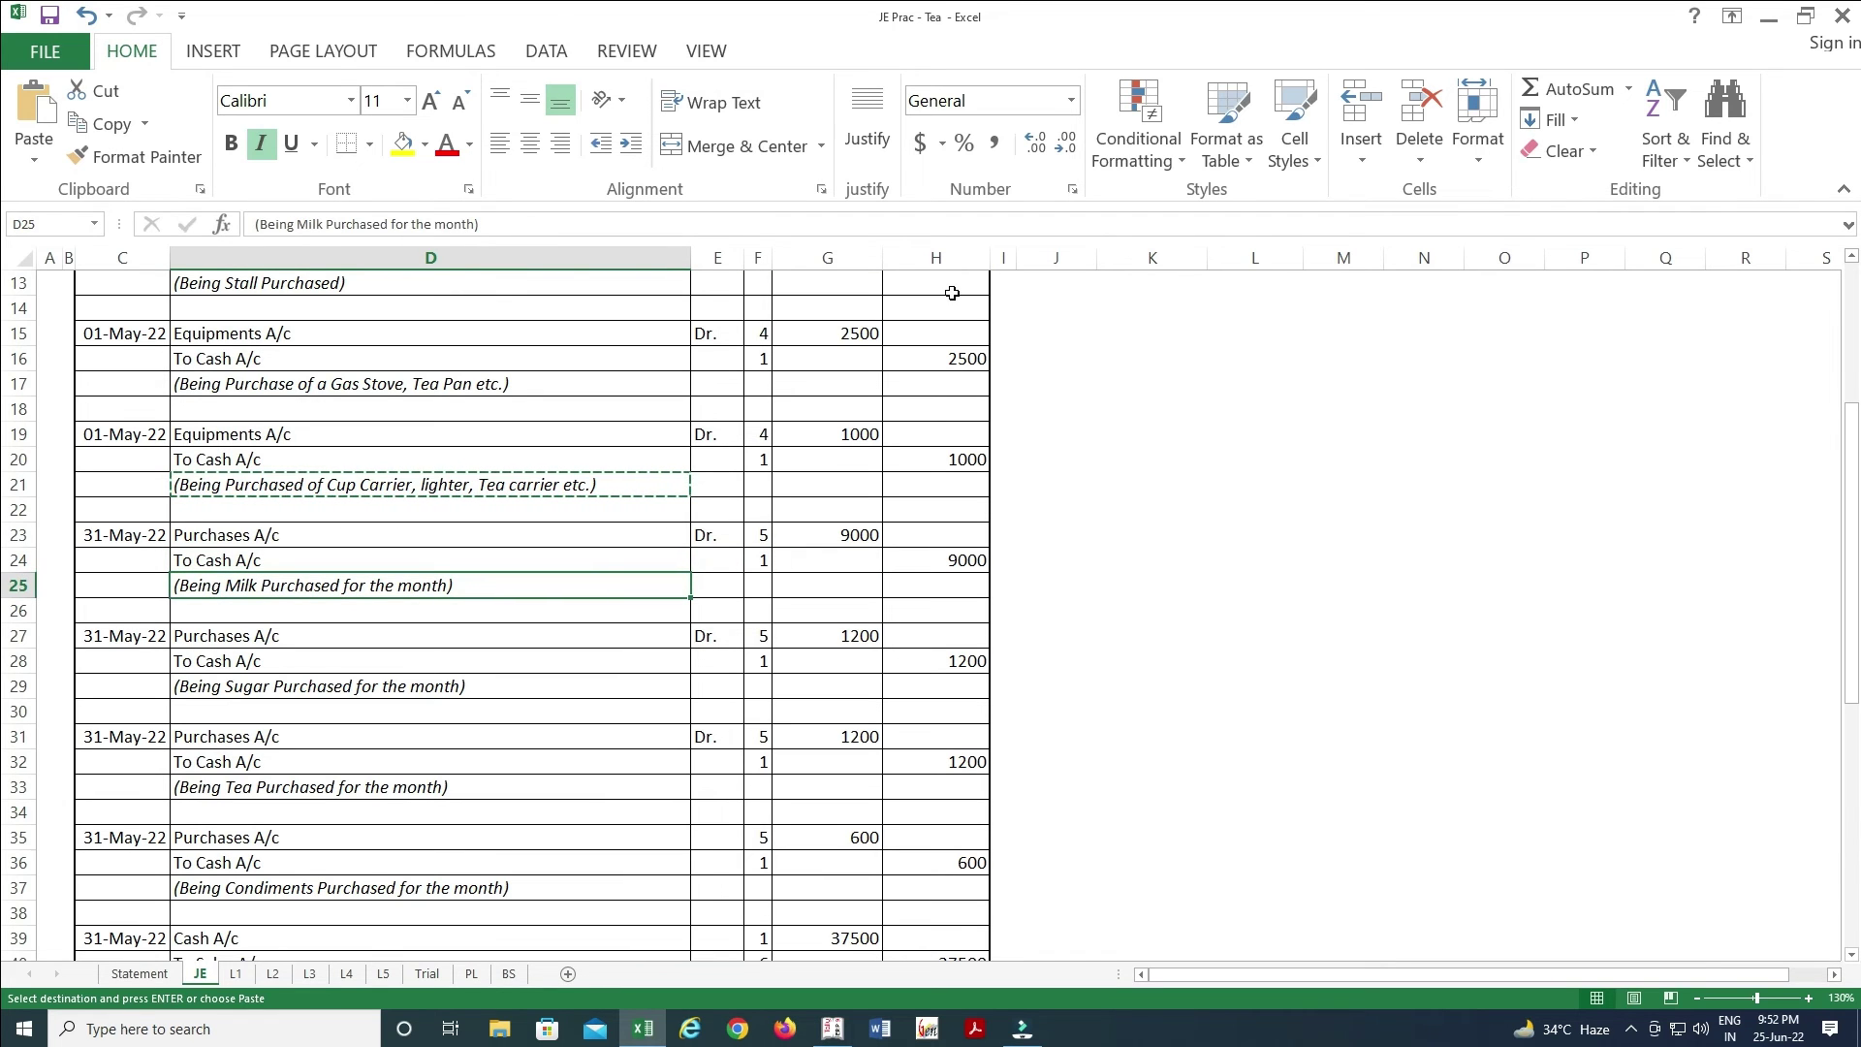
key(ctrl+c)
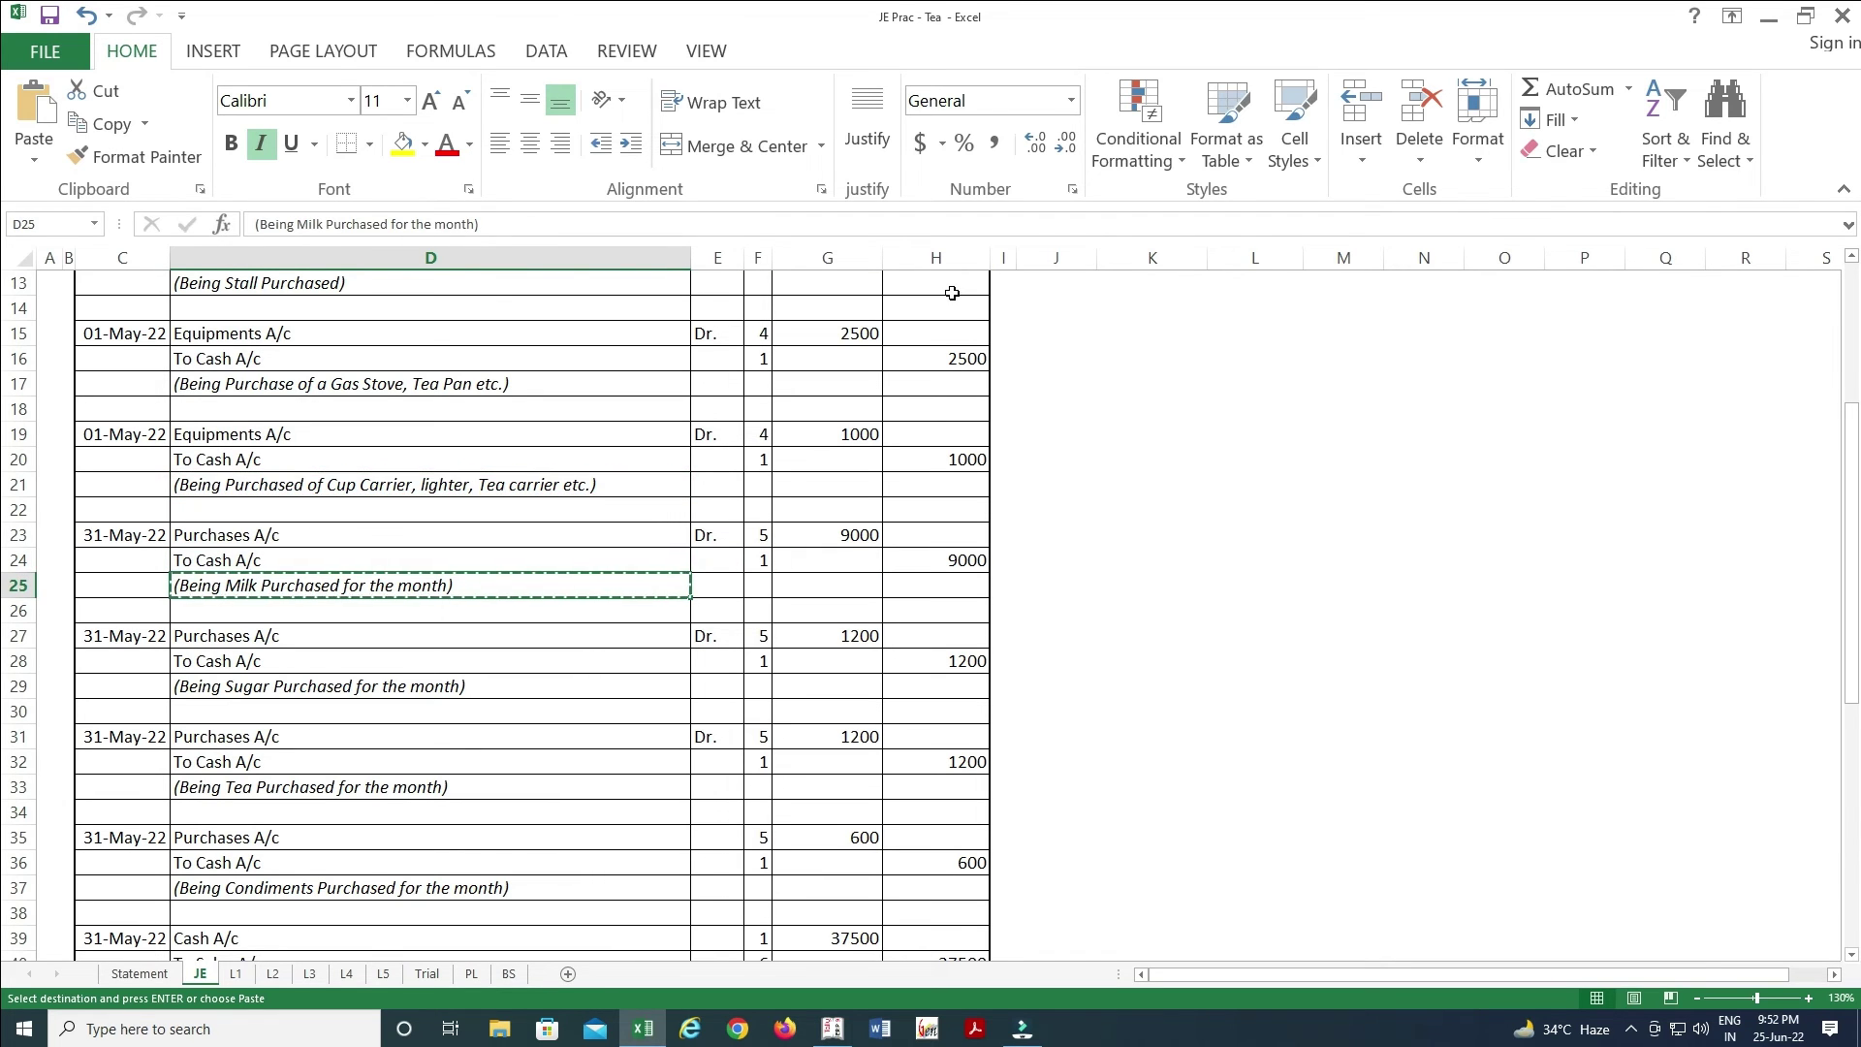
- Paste the milk purchase narration into the Tally.ERP 9 payment voucher, set the voucher date to 31-May-2022 and save the voucher
key(alt+Tab)
key(ctrl+alt+v)
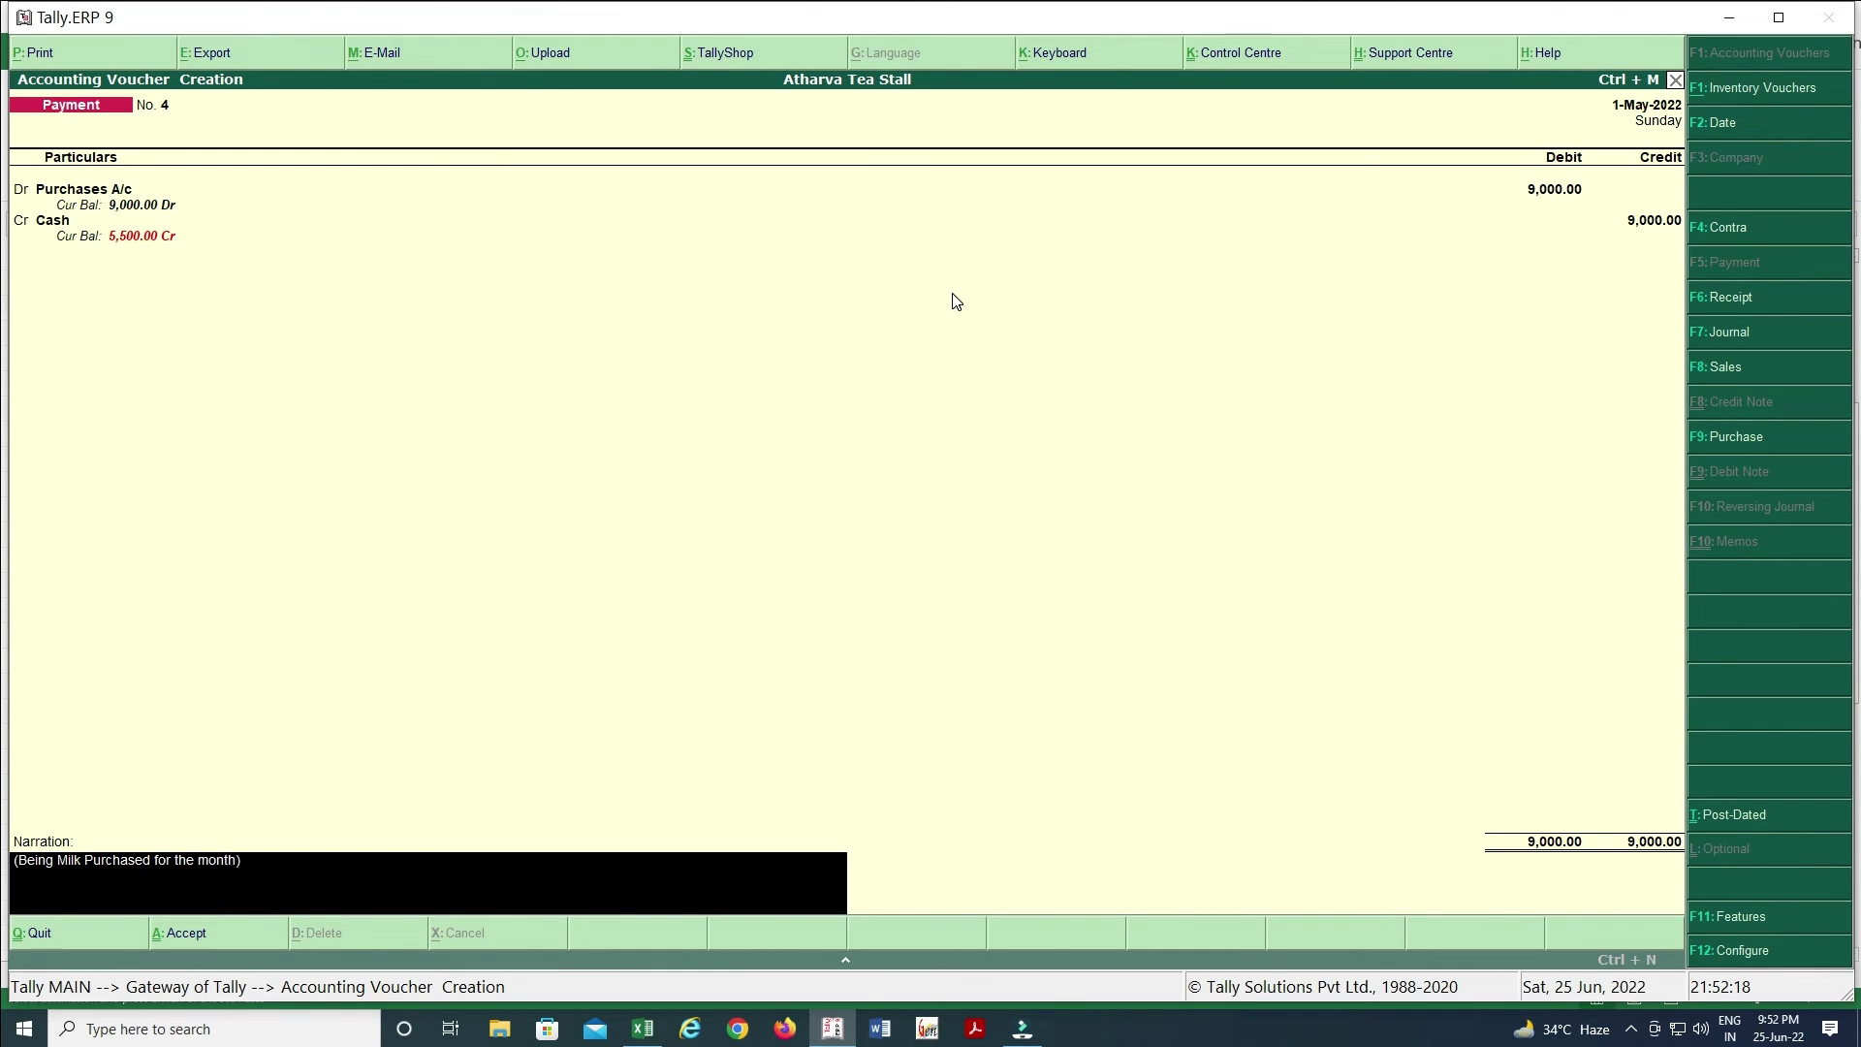
key(F2)
text(31.5.)
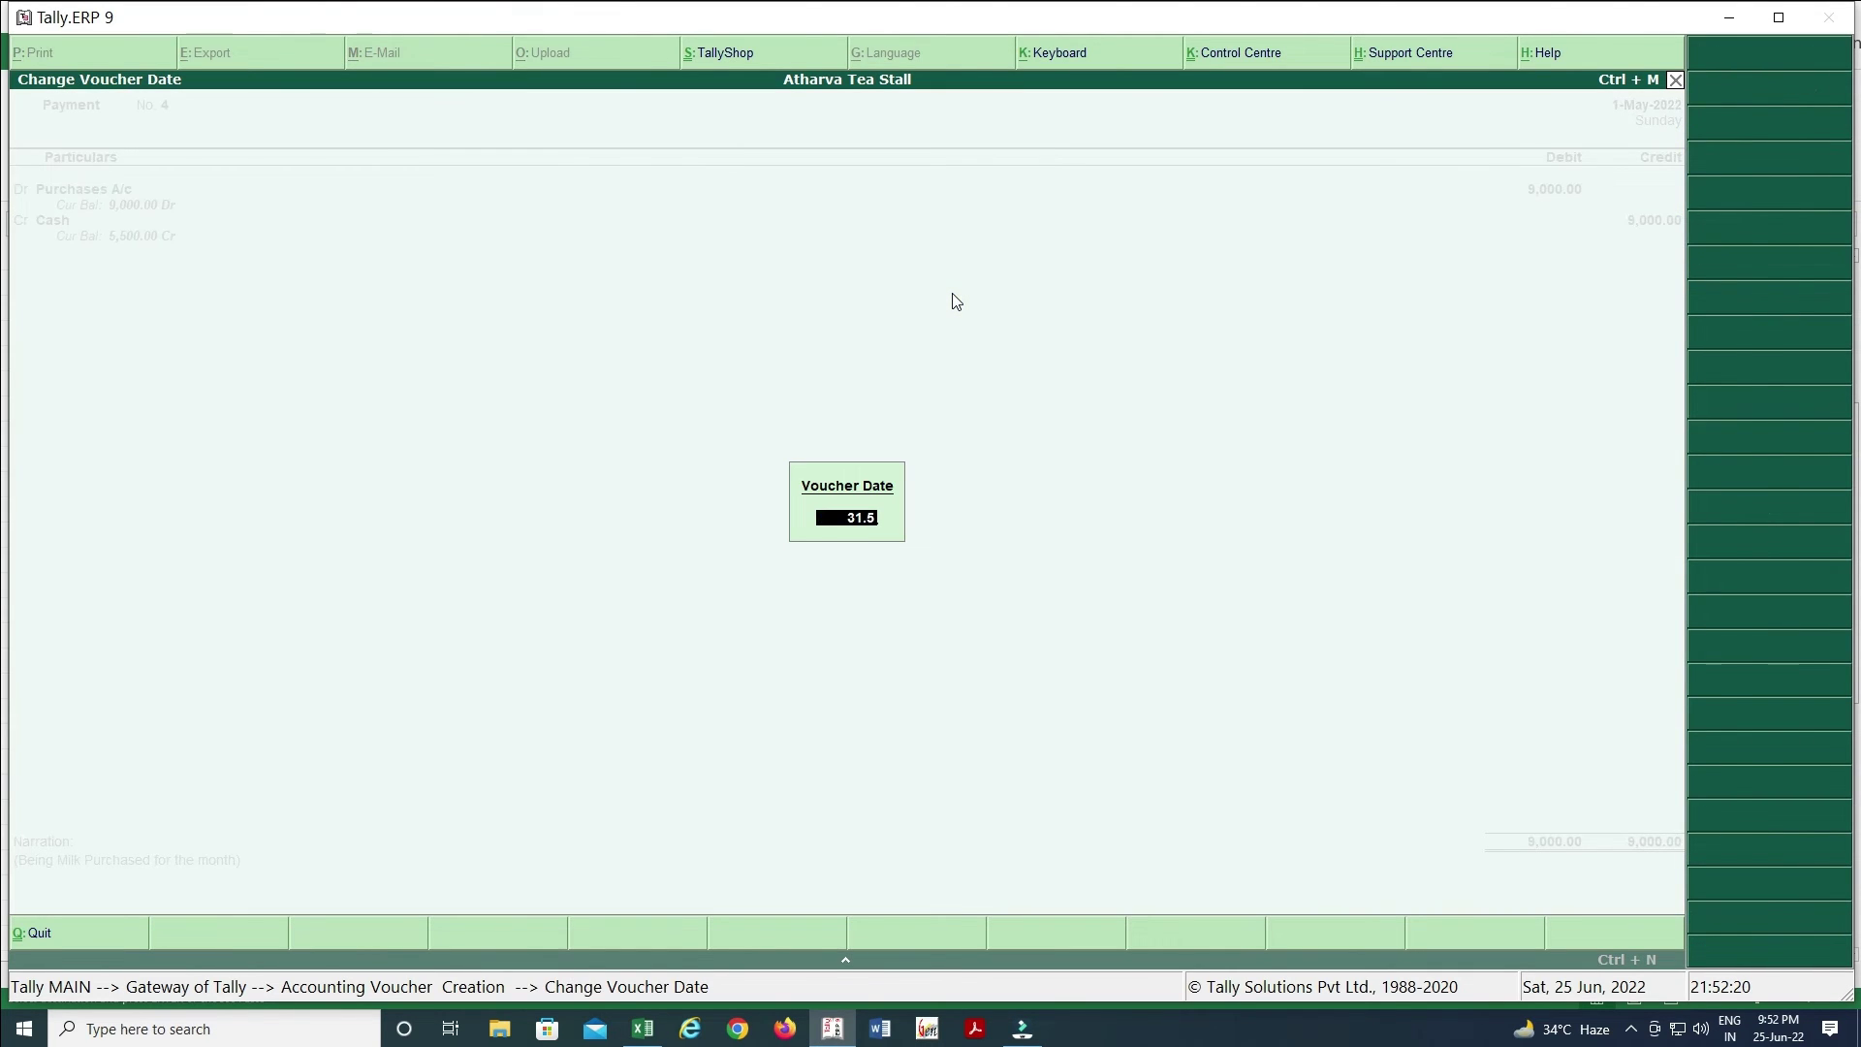
key(Return)
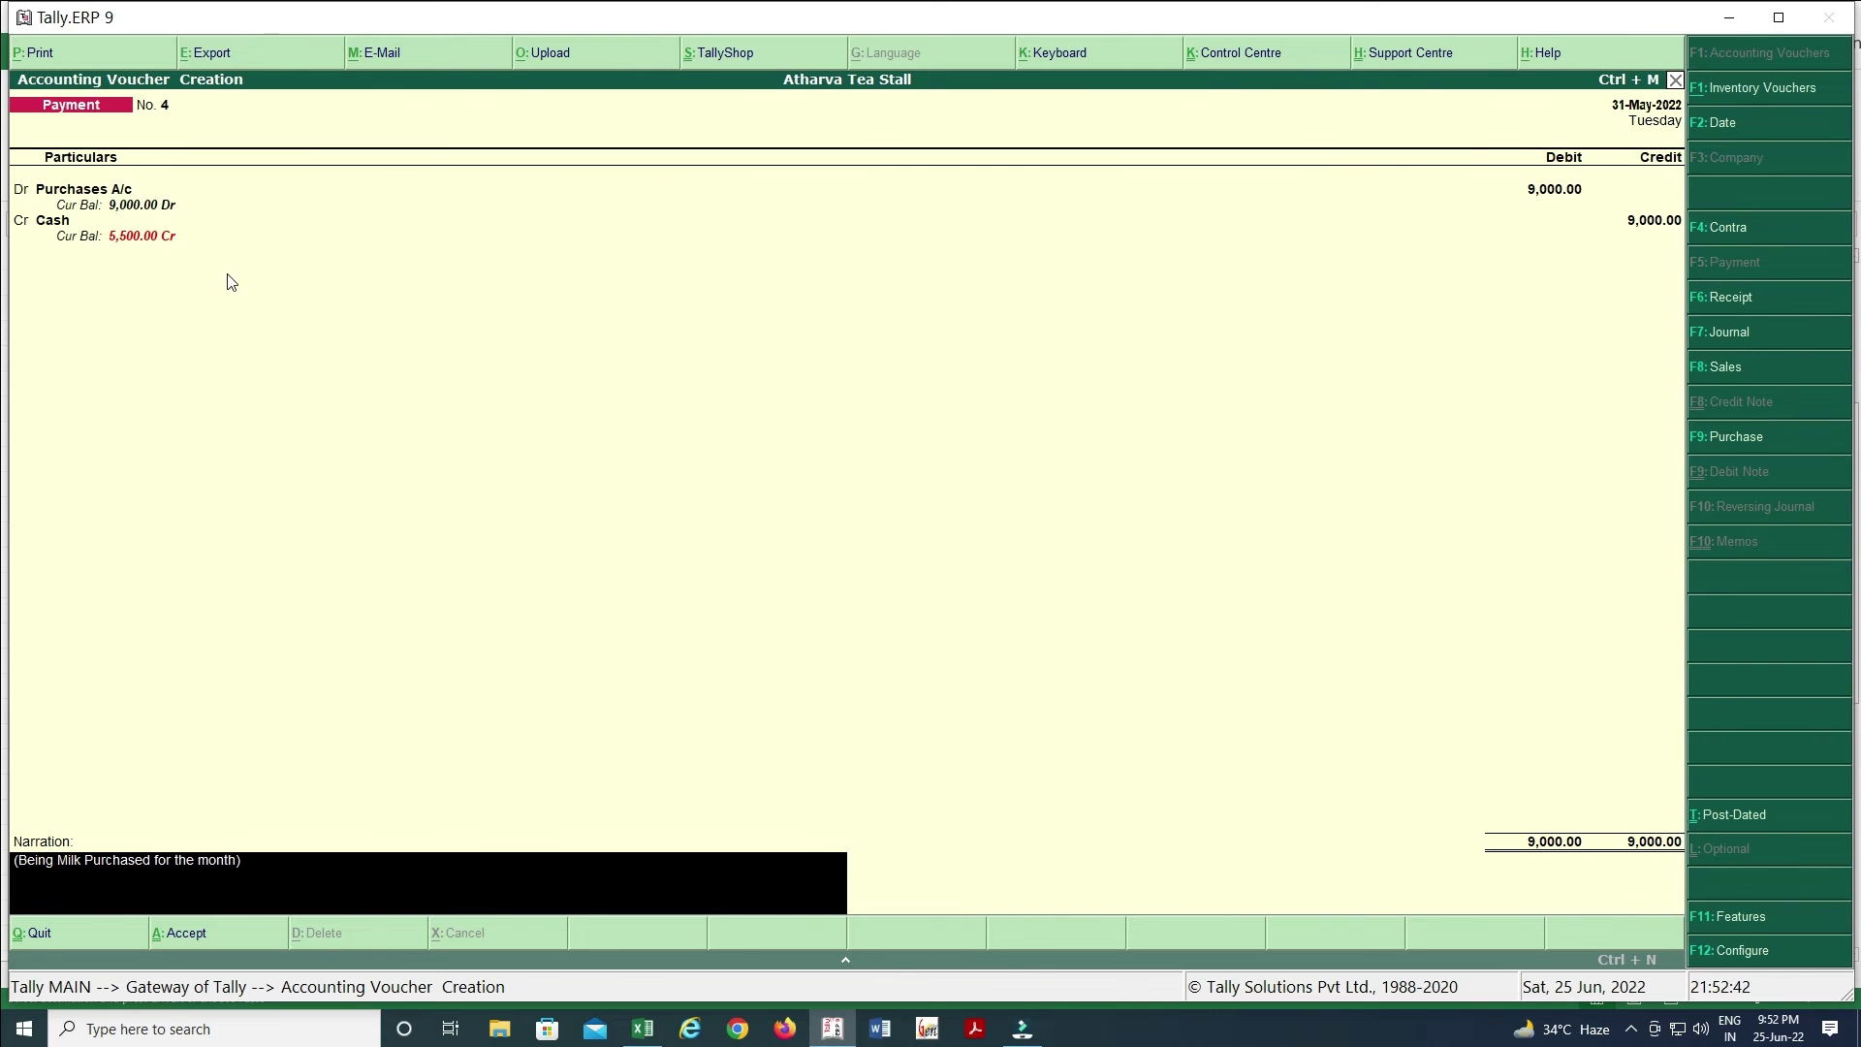
key(Return)
- Find the sugar purchase entry in the Excel journal and choose Purchases A/c as the debit account in the fifth Tally.ERP 9 payment voucher
key(alt+Tab)
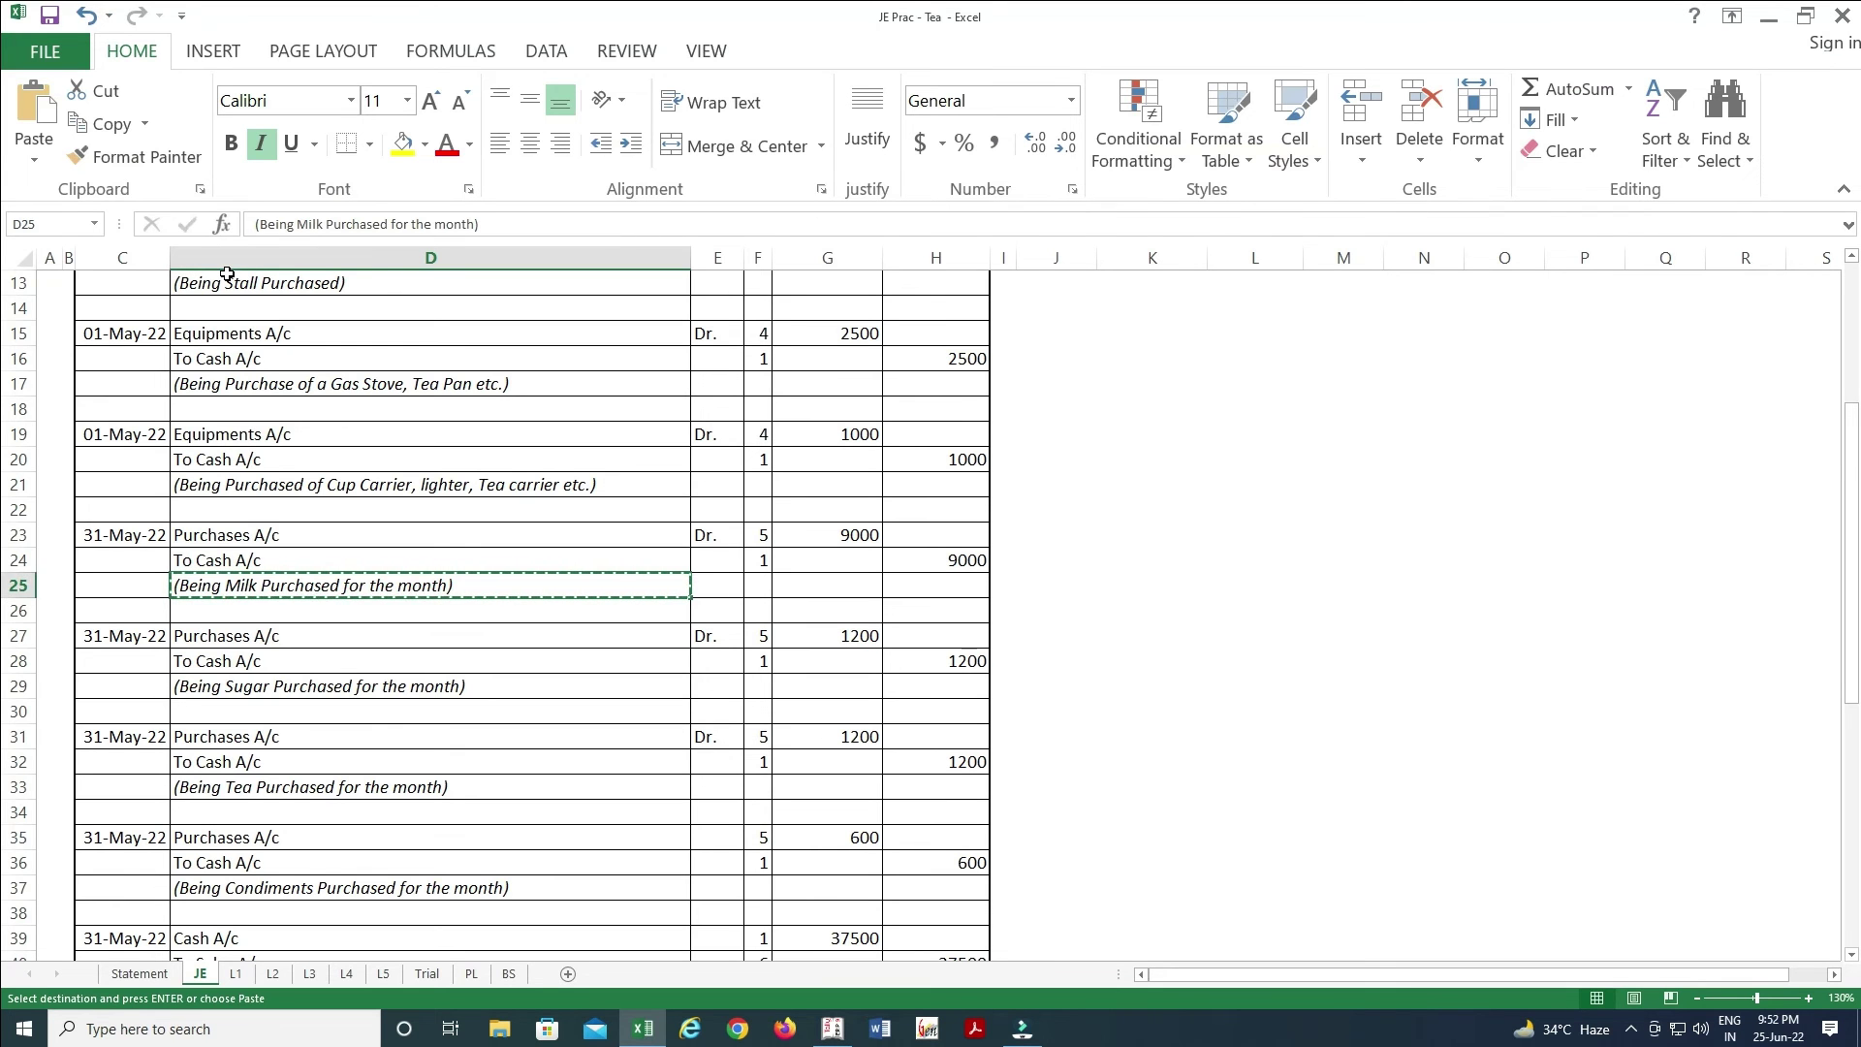
key(Down)
key(Down)
key(Down)
key(Up)
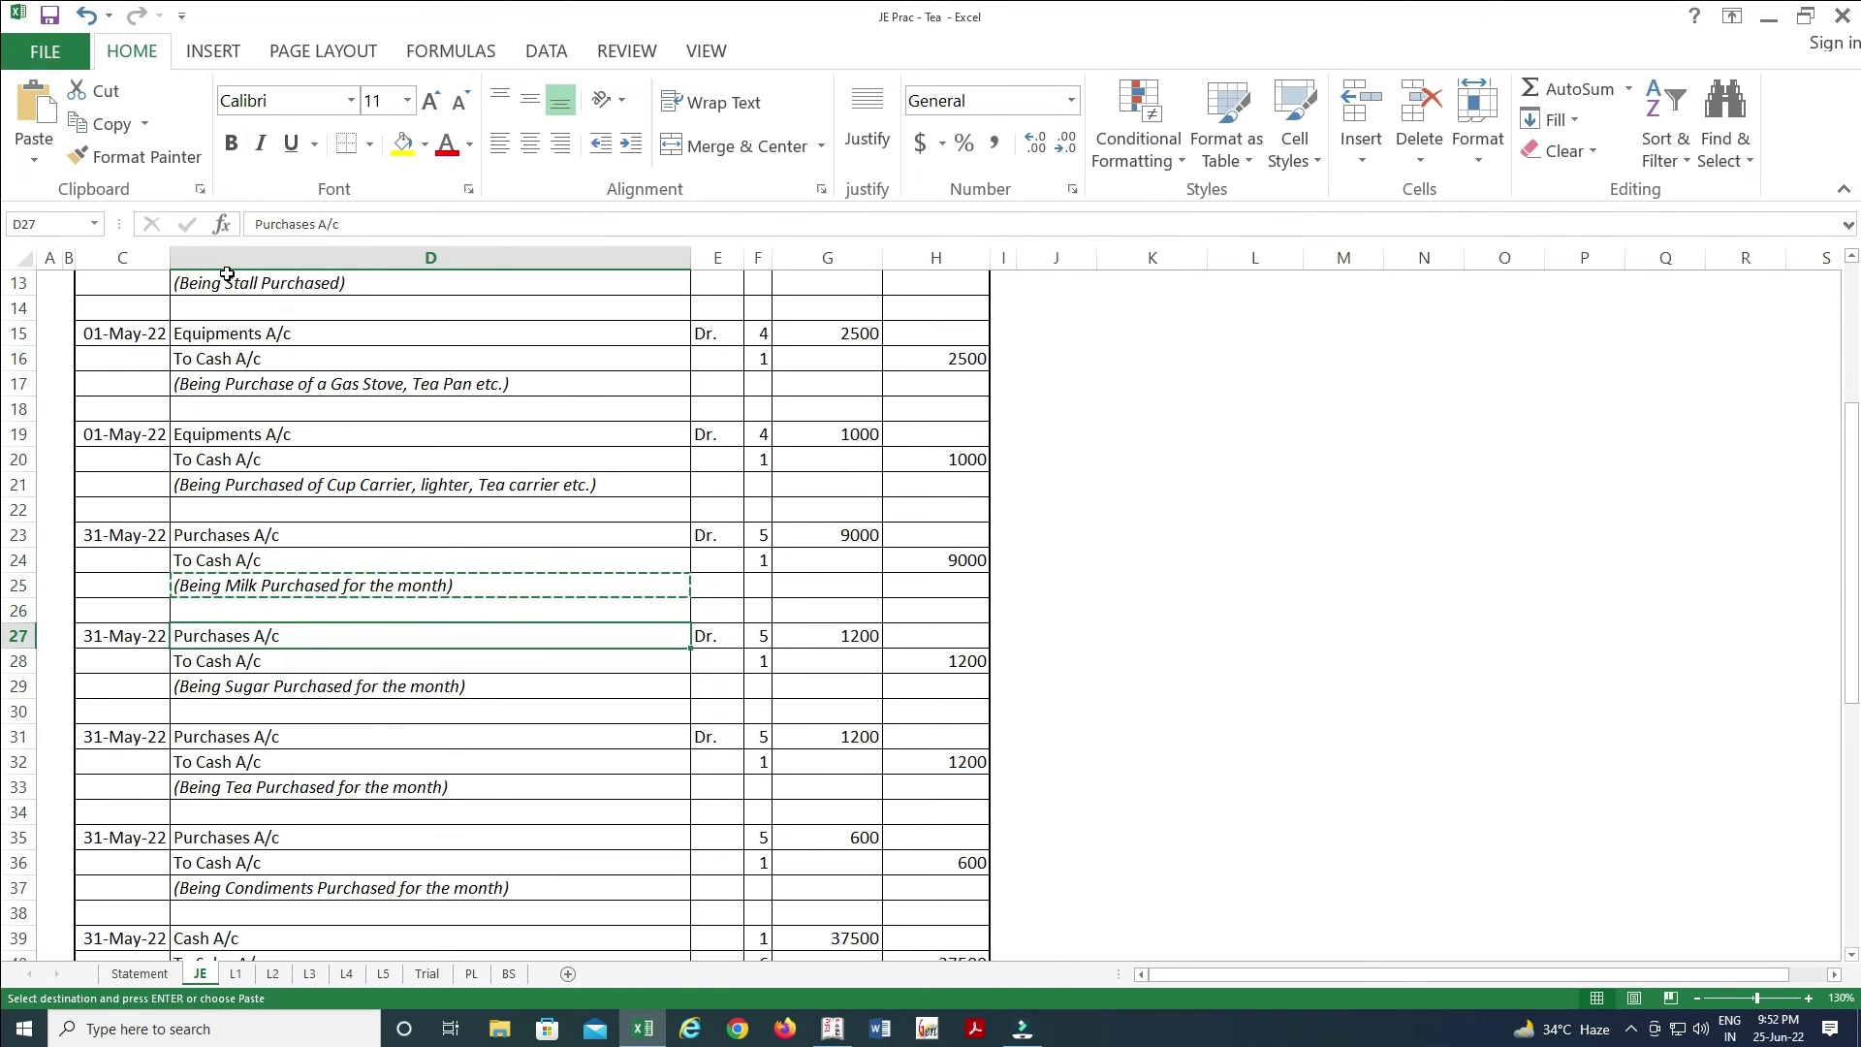
key(alt+Tab)
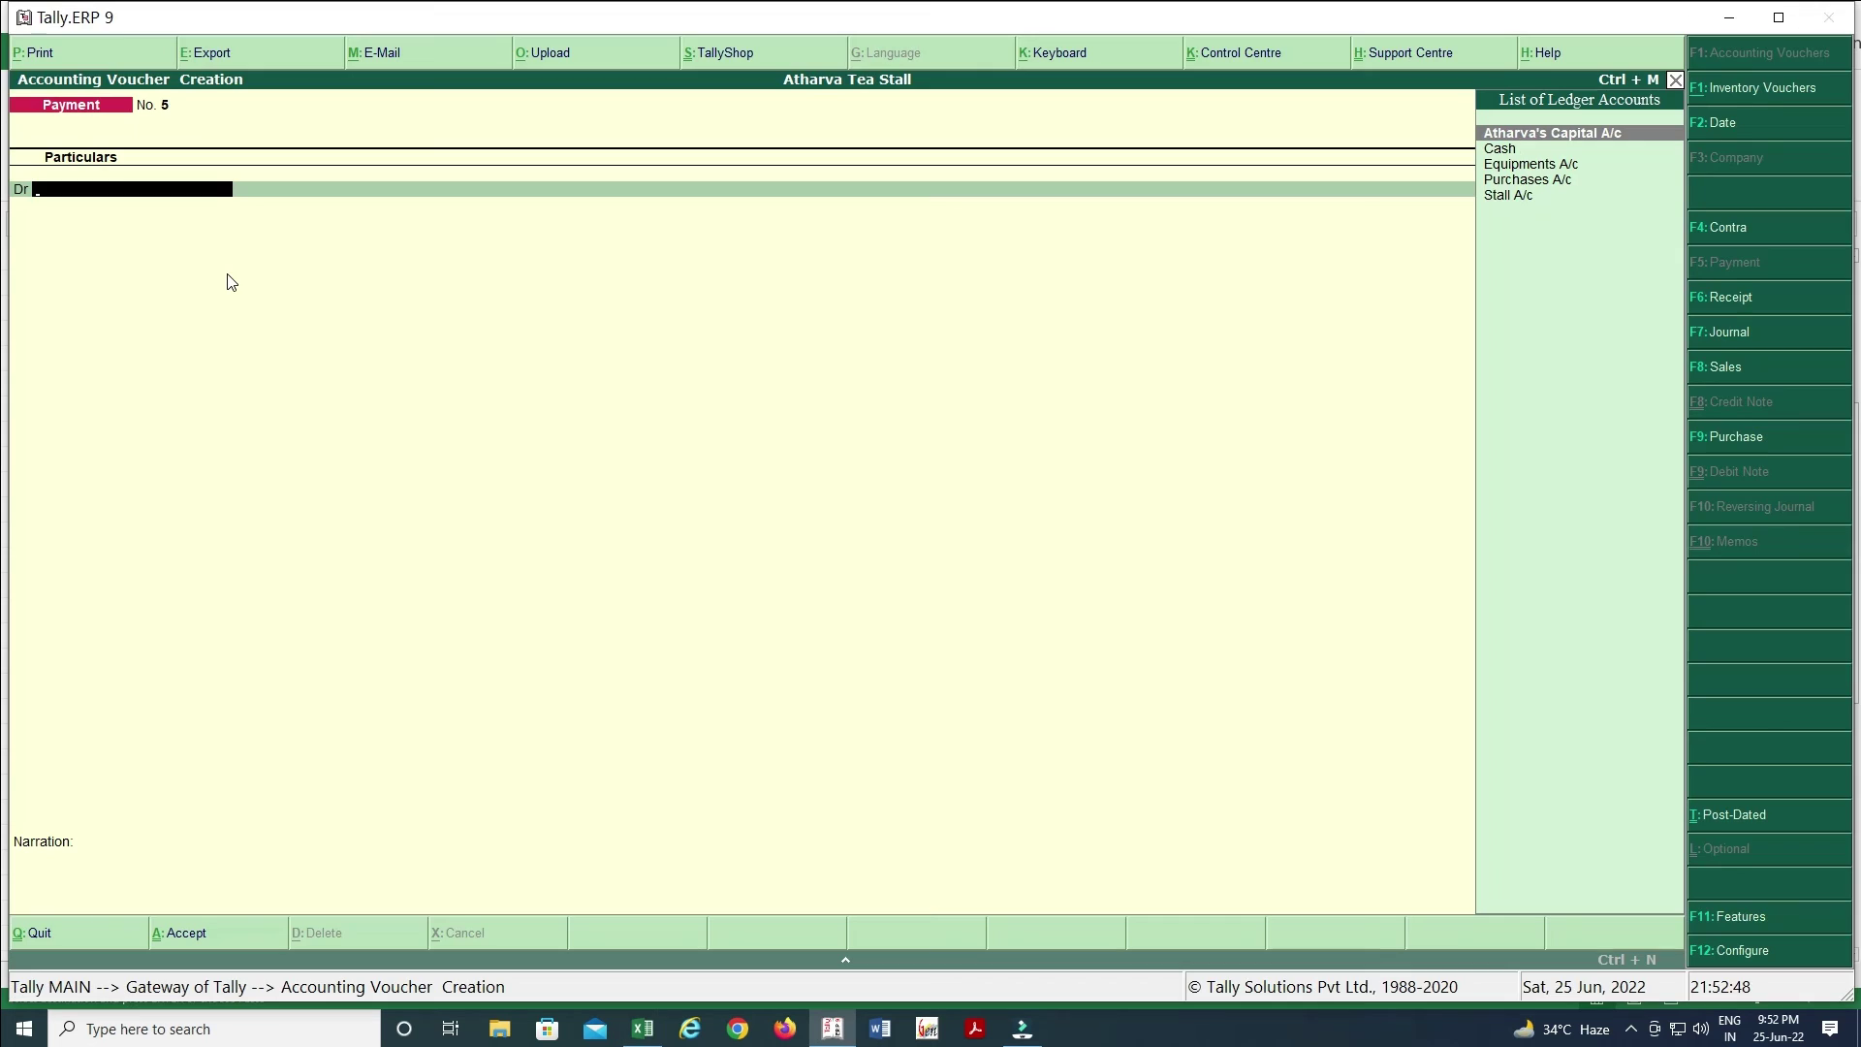
text(pu)
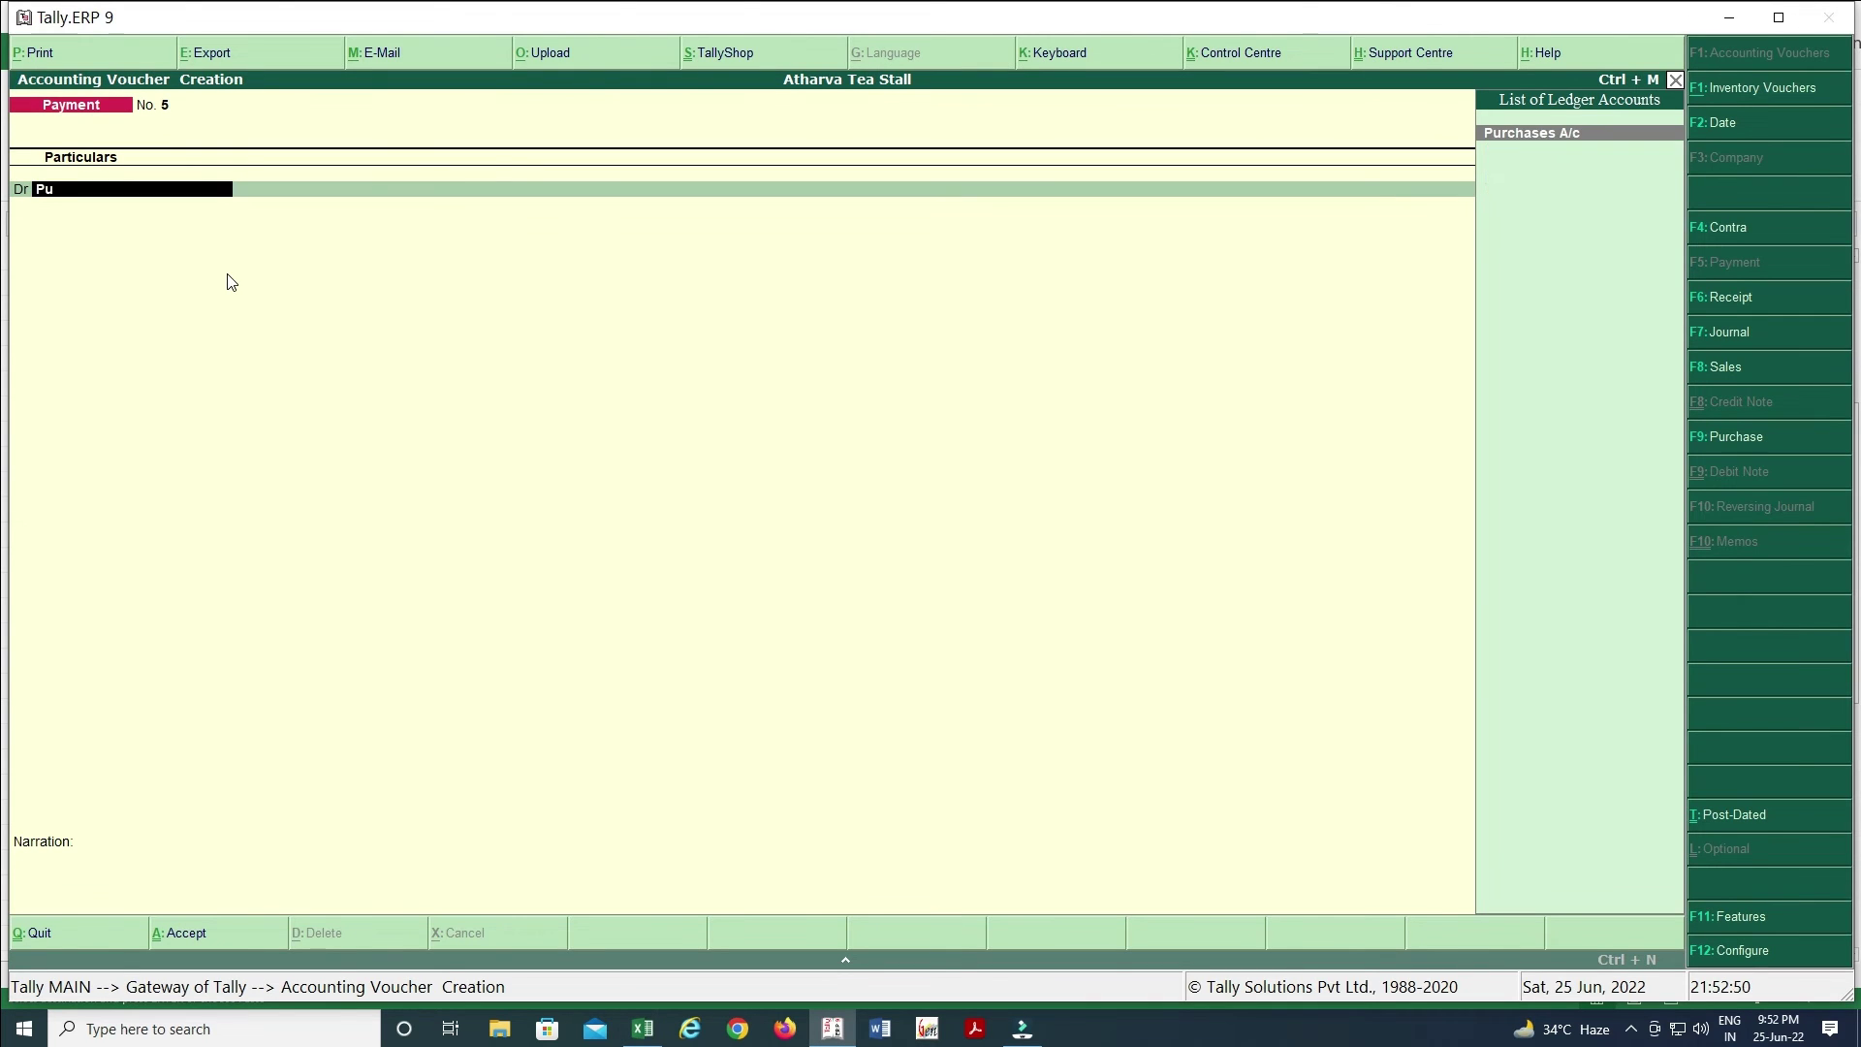
key(Return)
key(Escape)
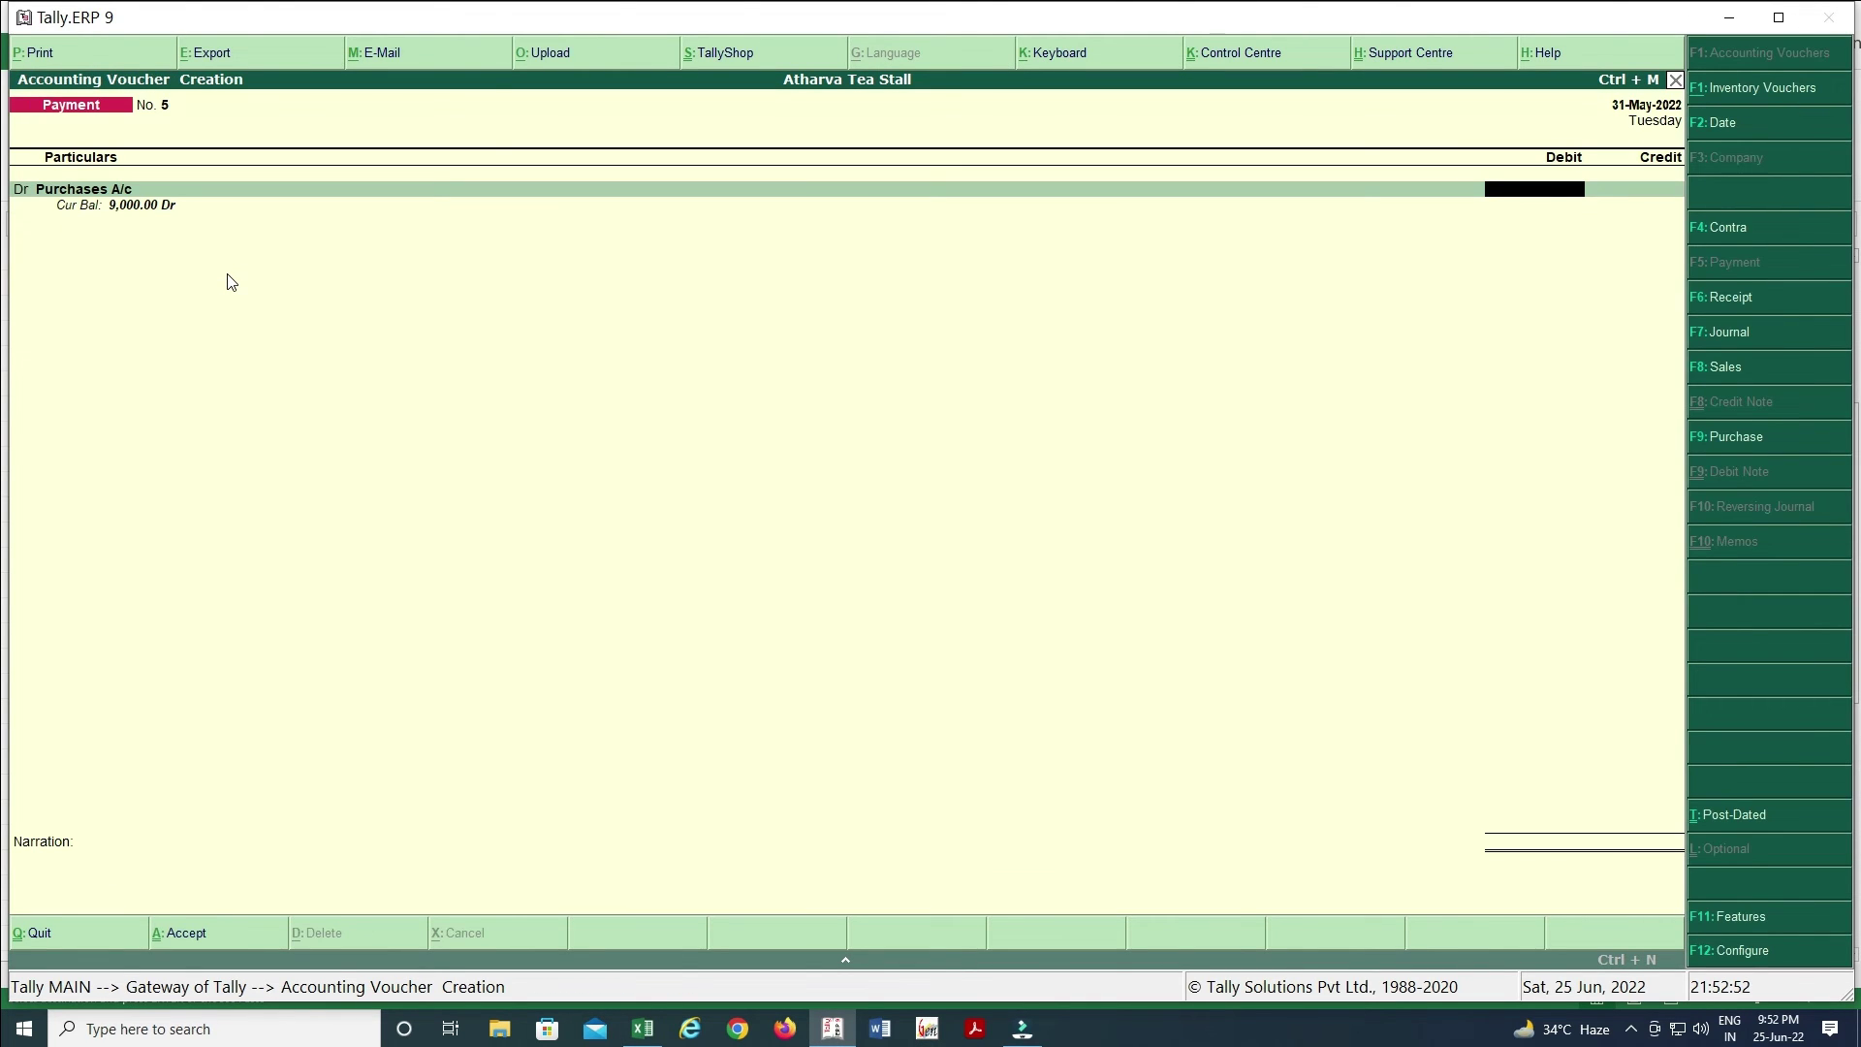
- Alter the Purchases A/c ledger from within the voucher so that inventory values are not affected, and save it
key(BackSpace)
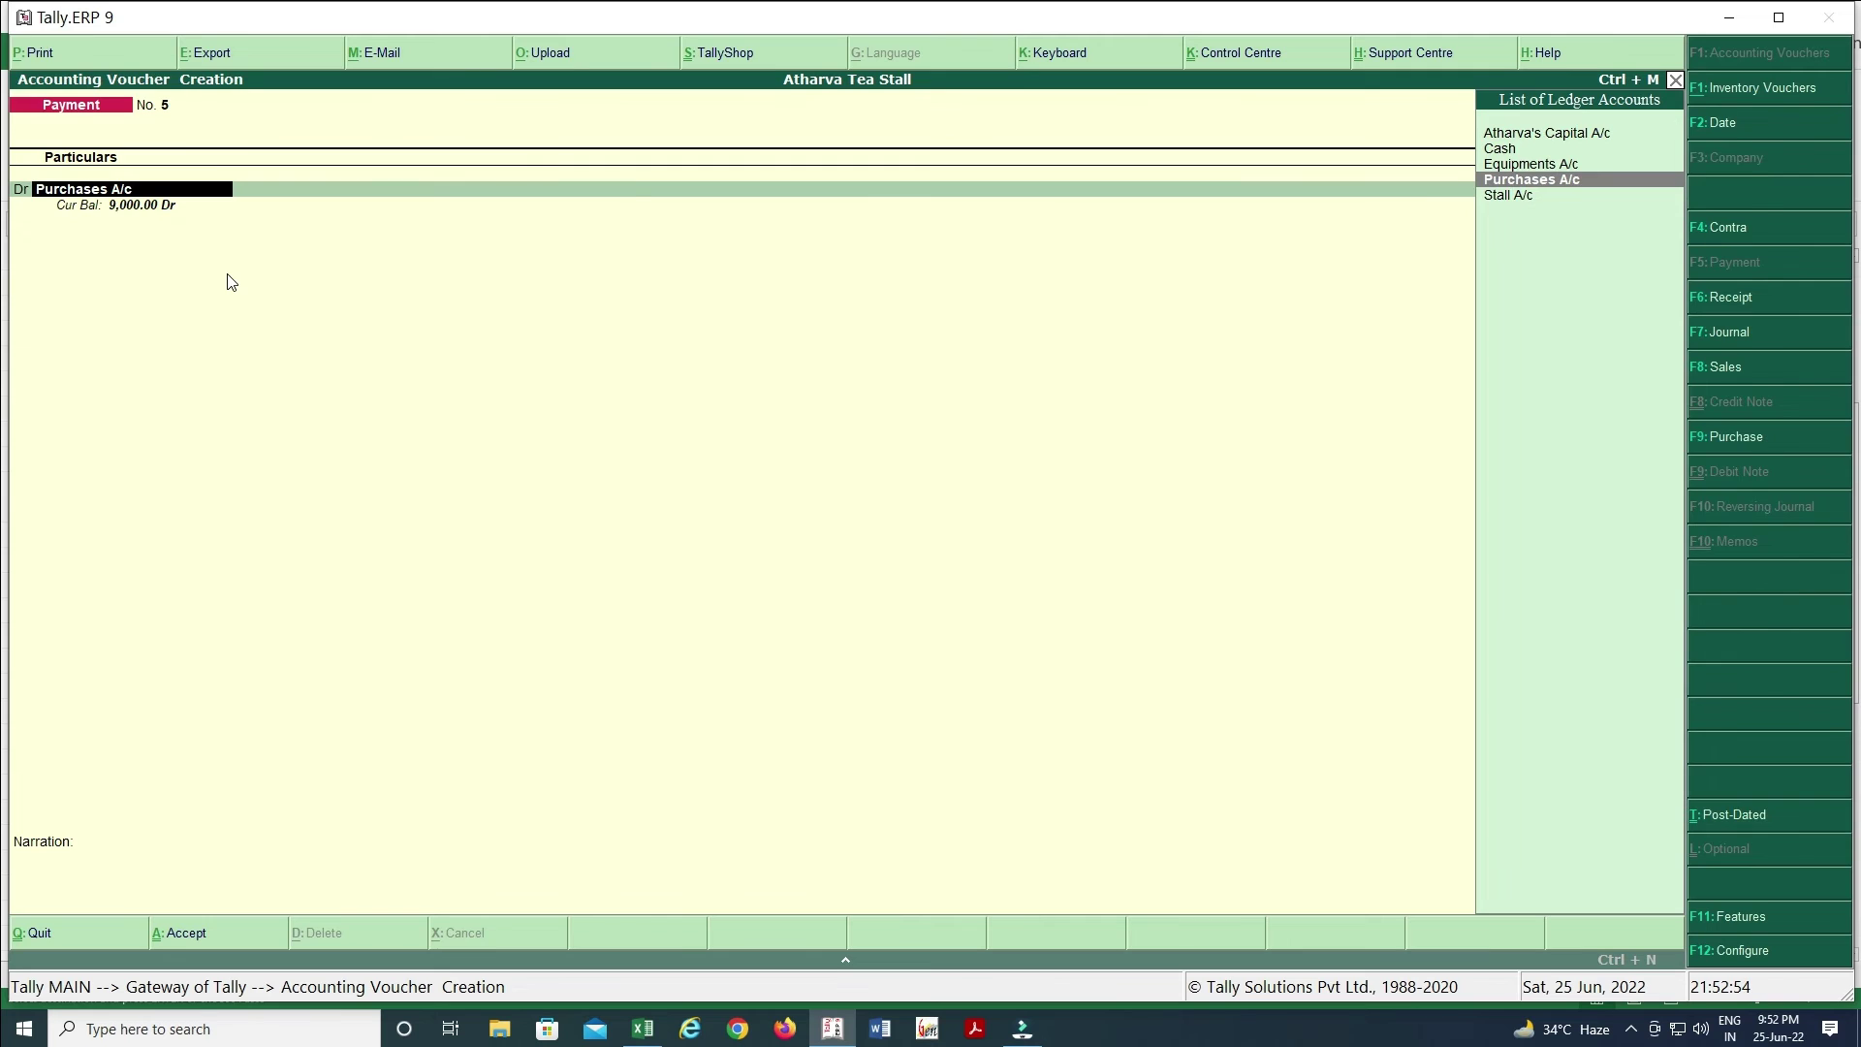
key(ctrl+Return)
key(Return)
key(Return)
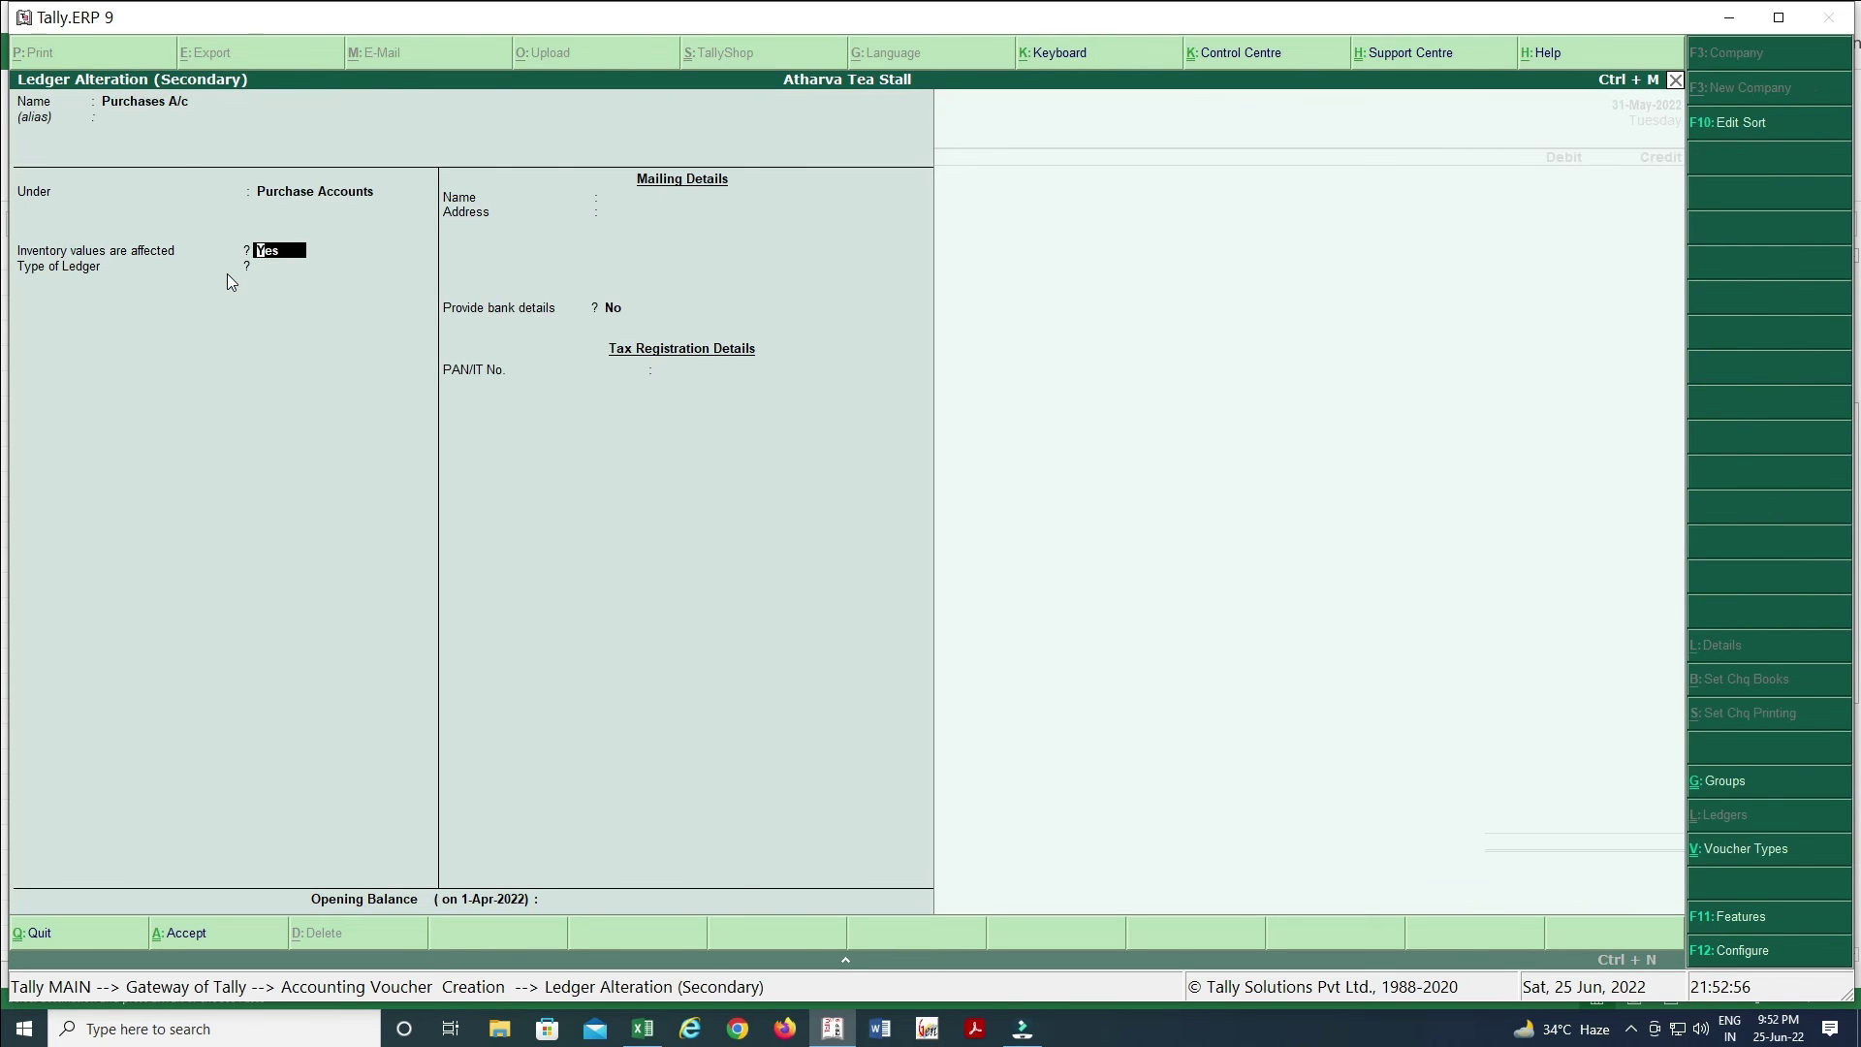
key(n)
key(Return)
key(Return)
key(Return)
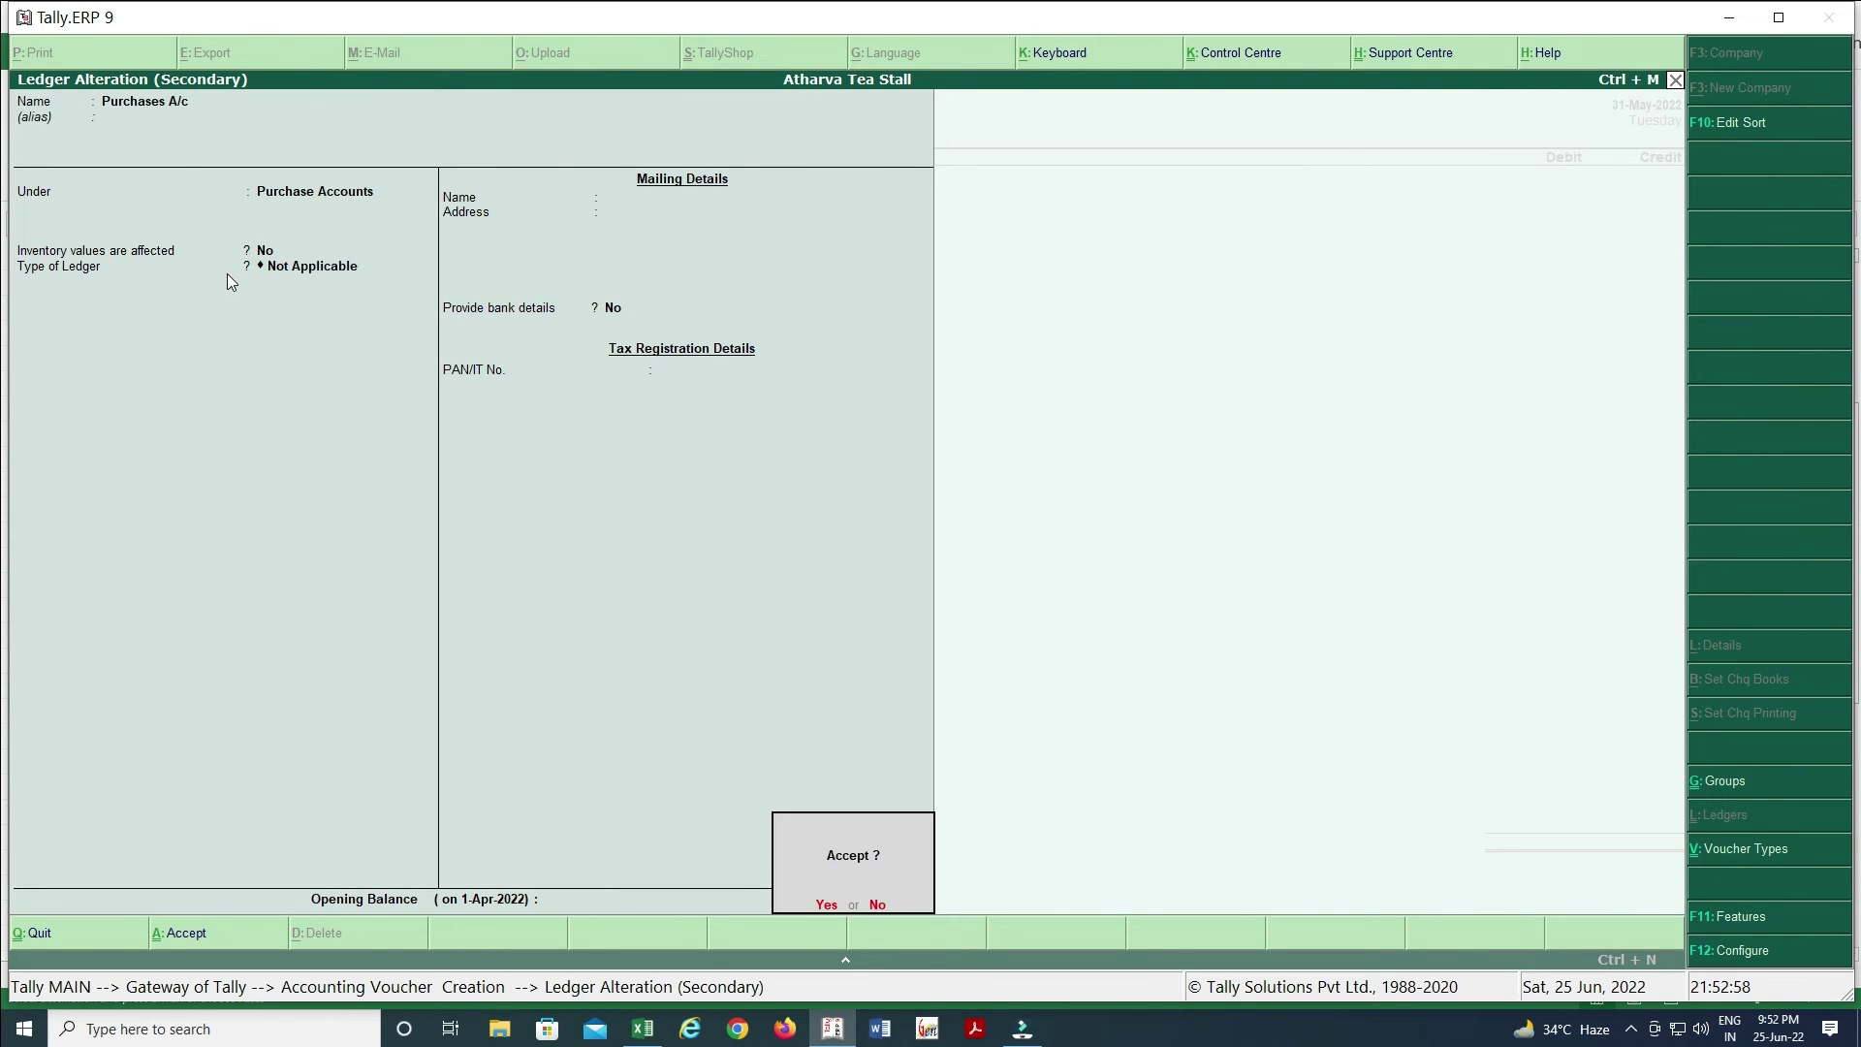
key(y)
- Check the sugar purchase amount in the Excel journal, then debit Purchases A/c with 1200 and credit Cash in the Tally.ERP 9 voucher
key(alt+Tab)
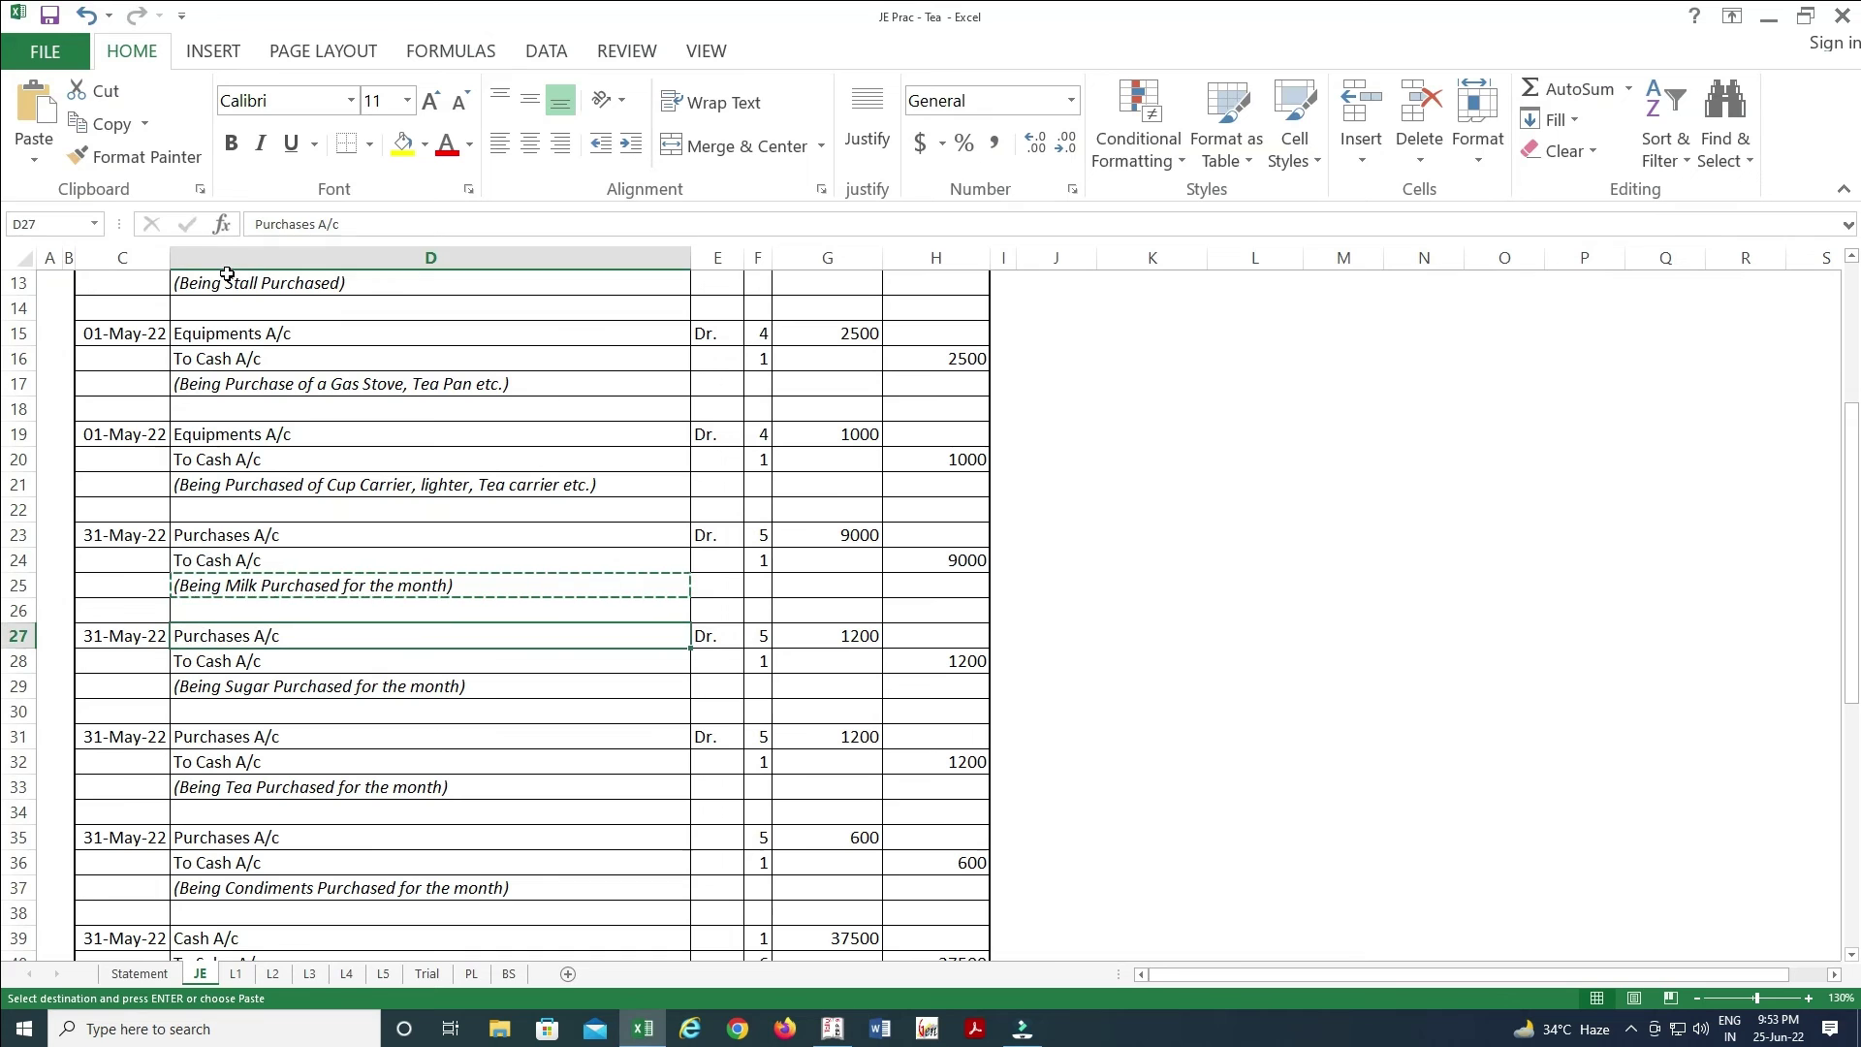
key(Right)
key(Right)
key(Right)
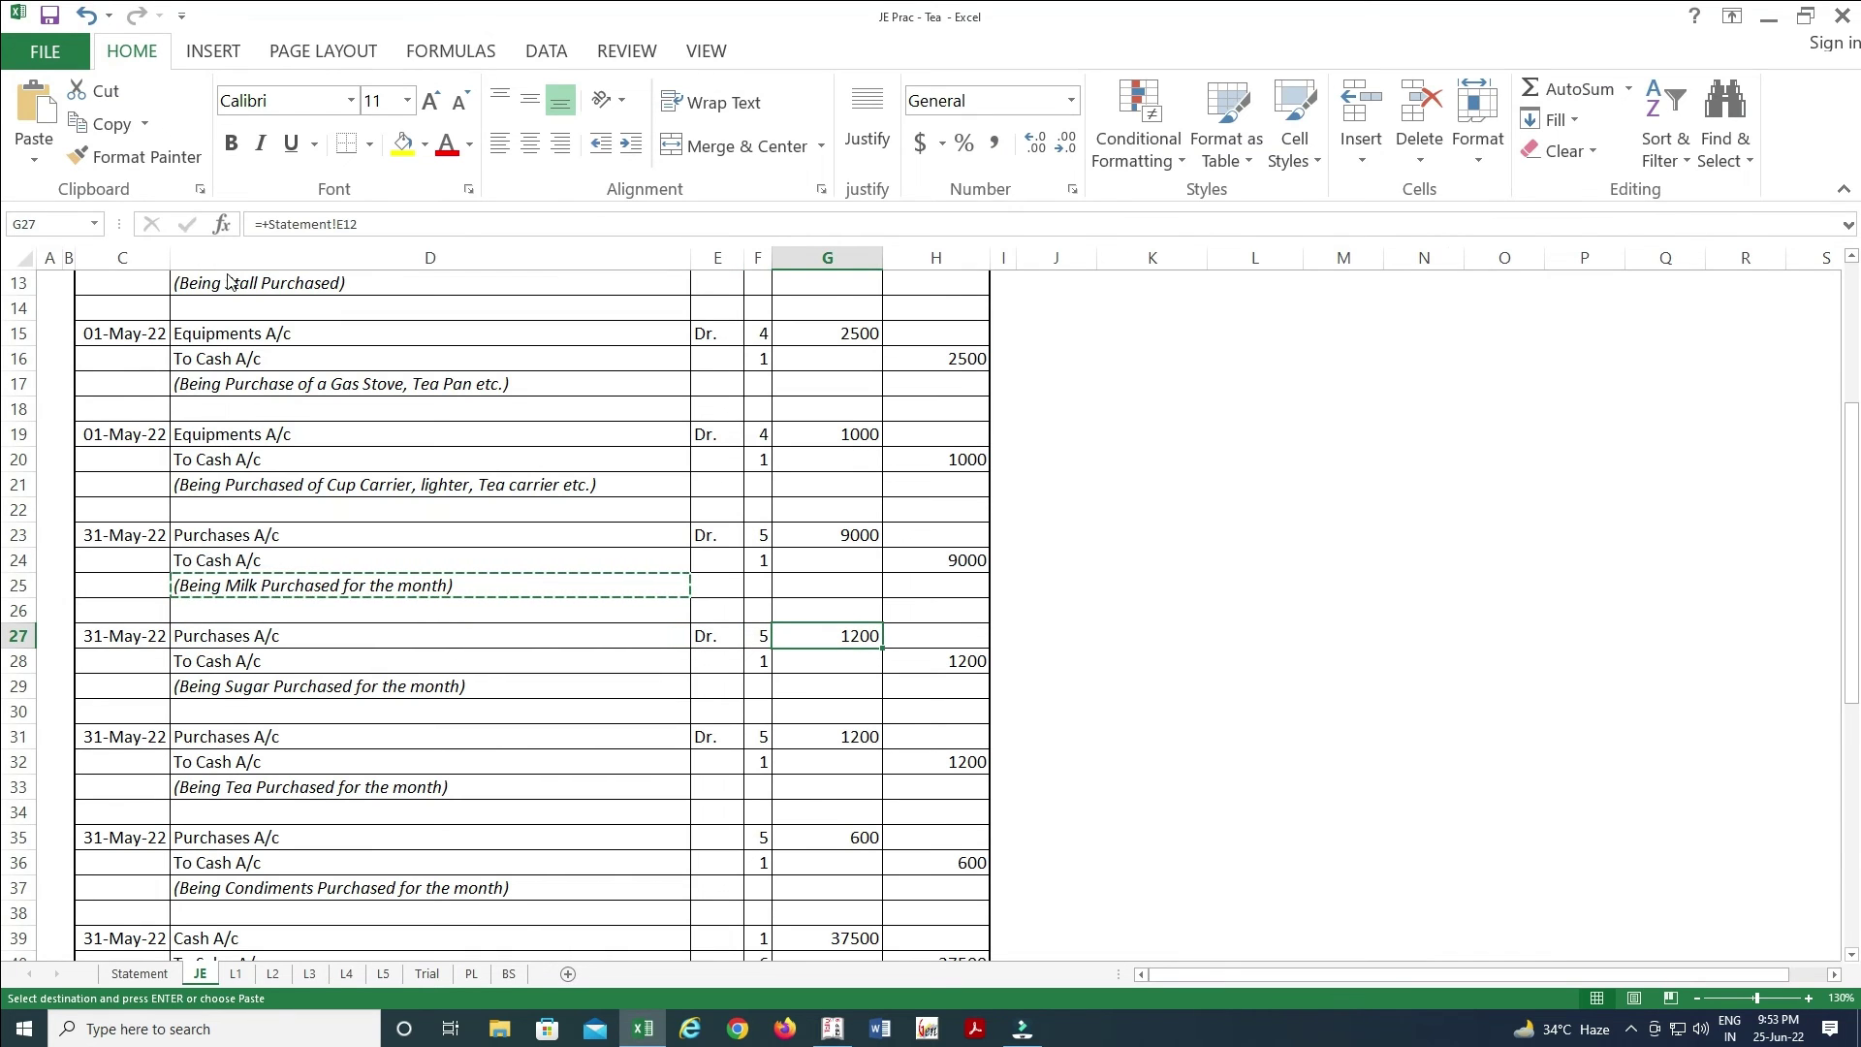
key(alt+Tab)
text(1200)
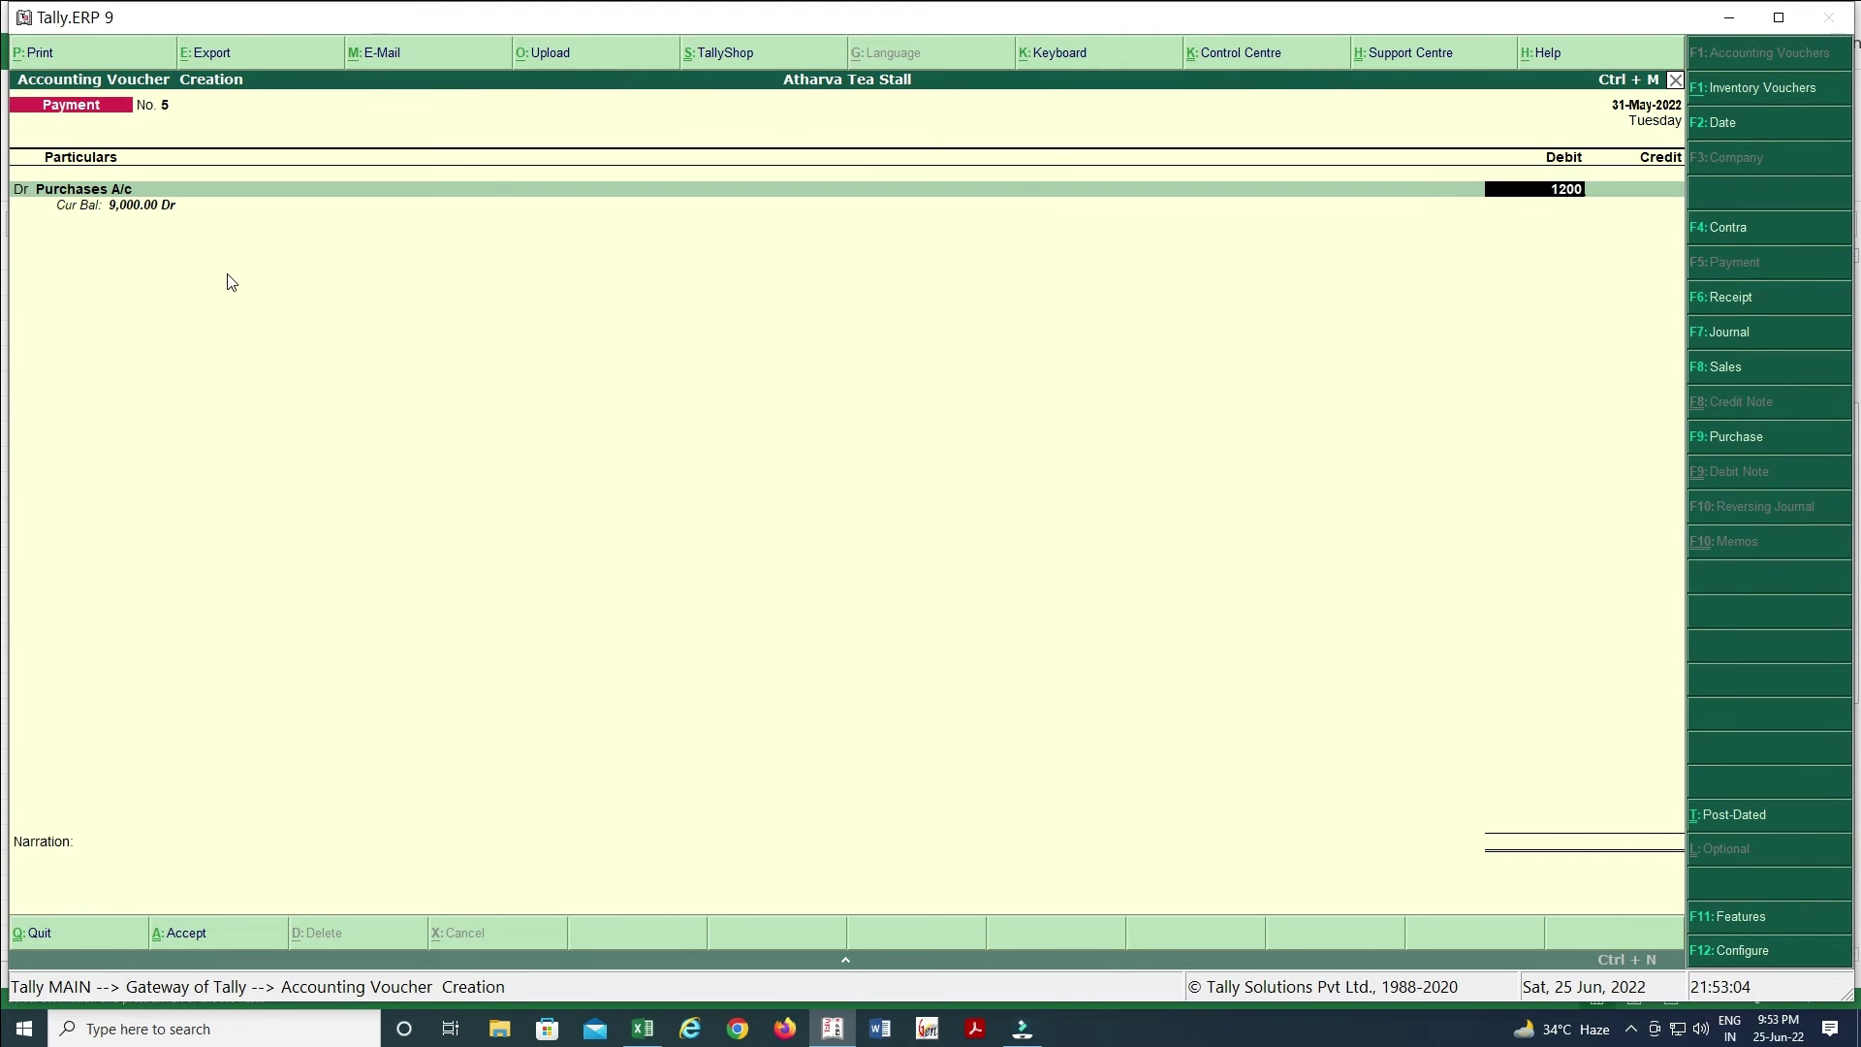
key(Return)
key(Return)
key(Return)
key(Return)
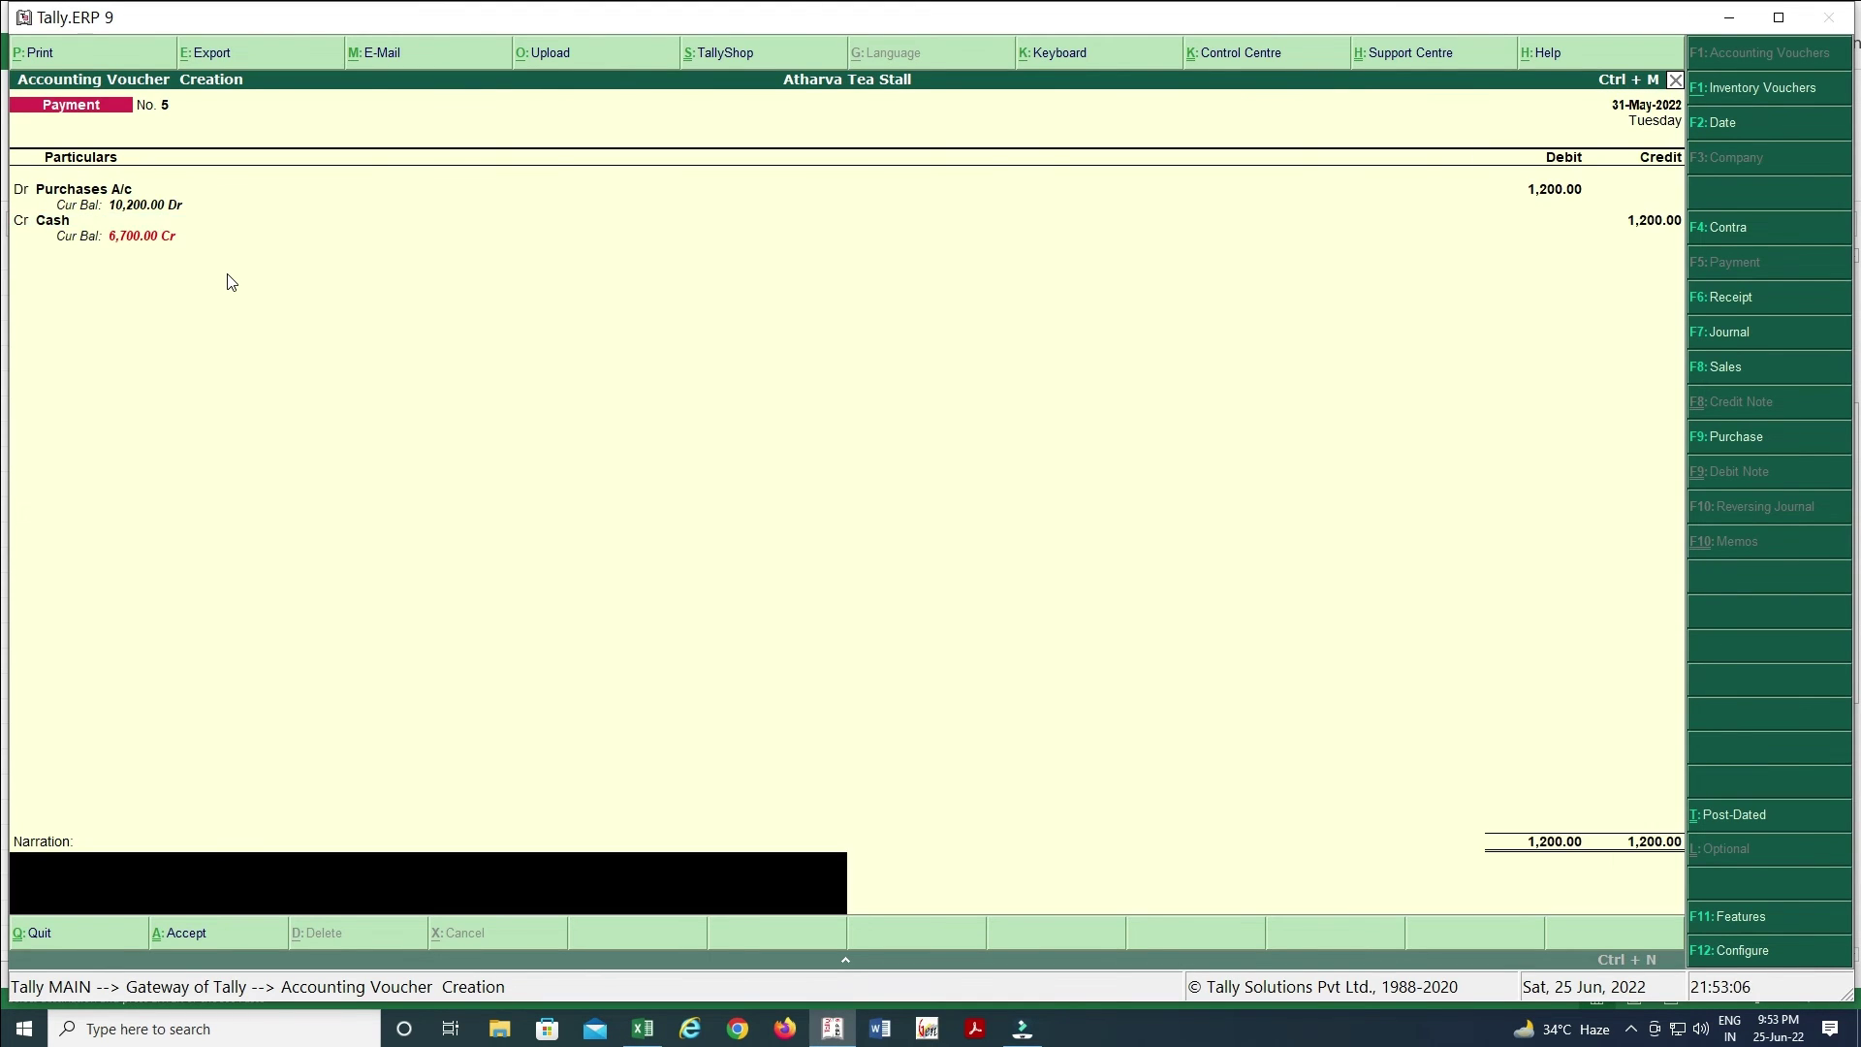
- Copy the narration "(Being Sugar Purchased for the month)" from the Excel journal and return to the Tally.ERP 9 voucher
key(alt+Tab)
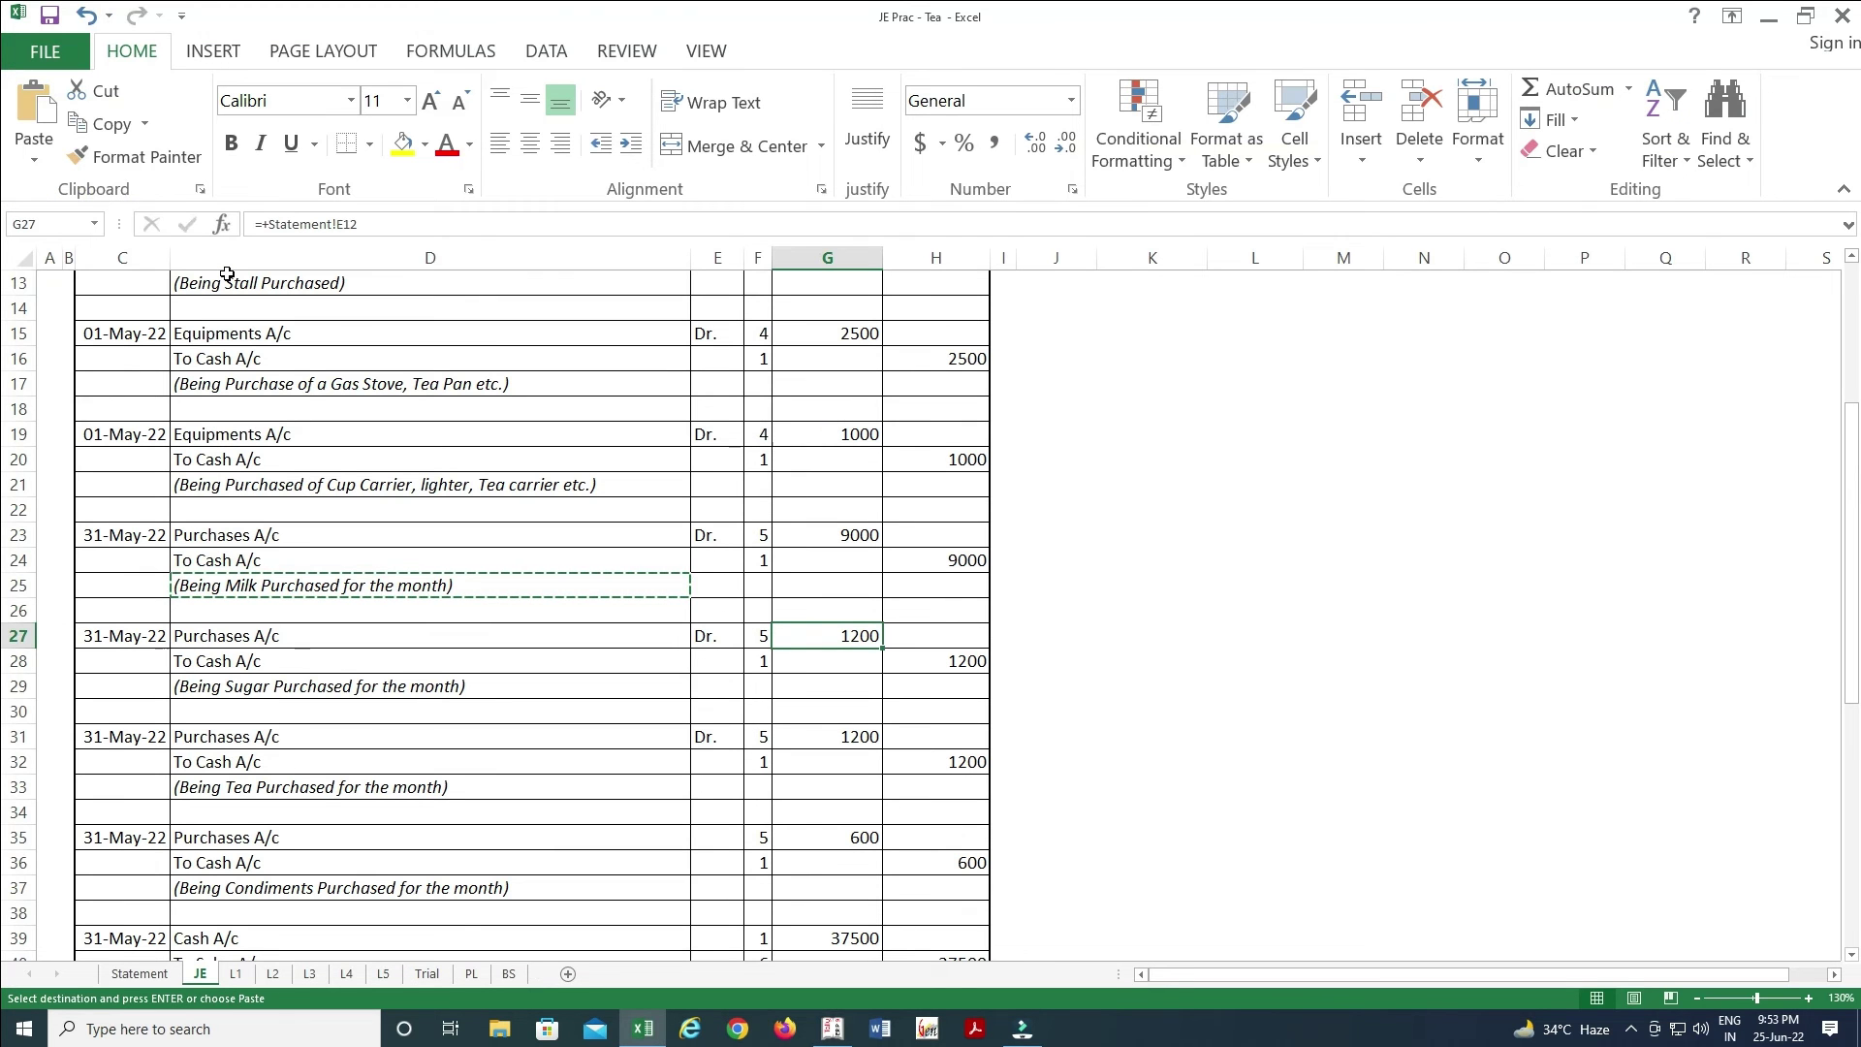
key(Down)
key(Down)
key(Left)
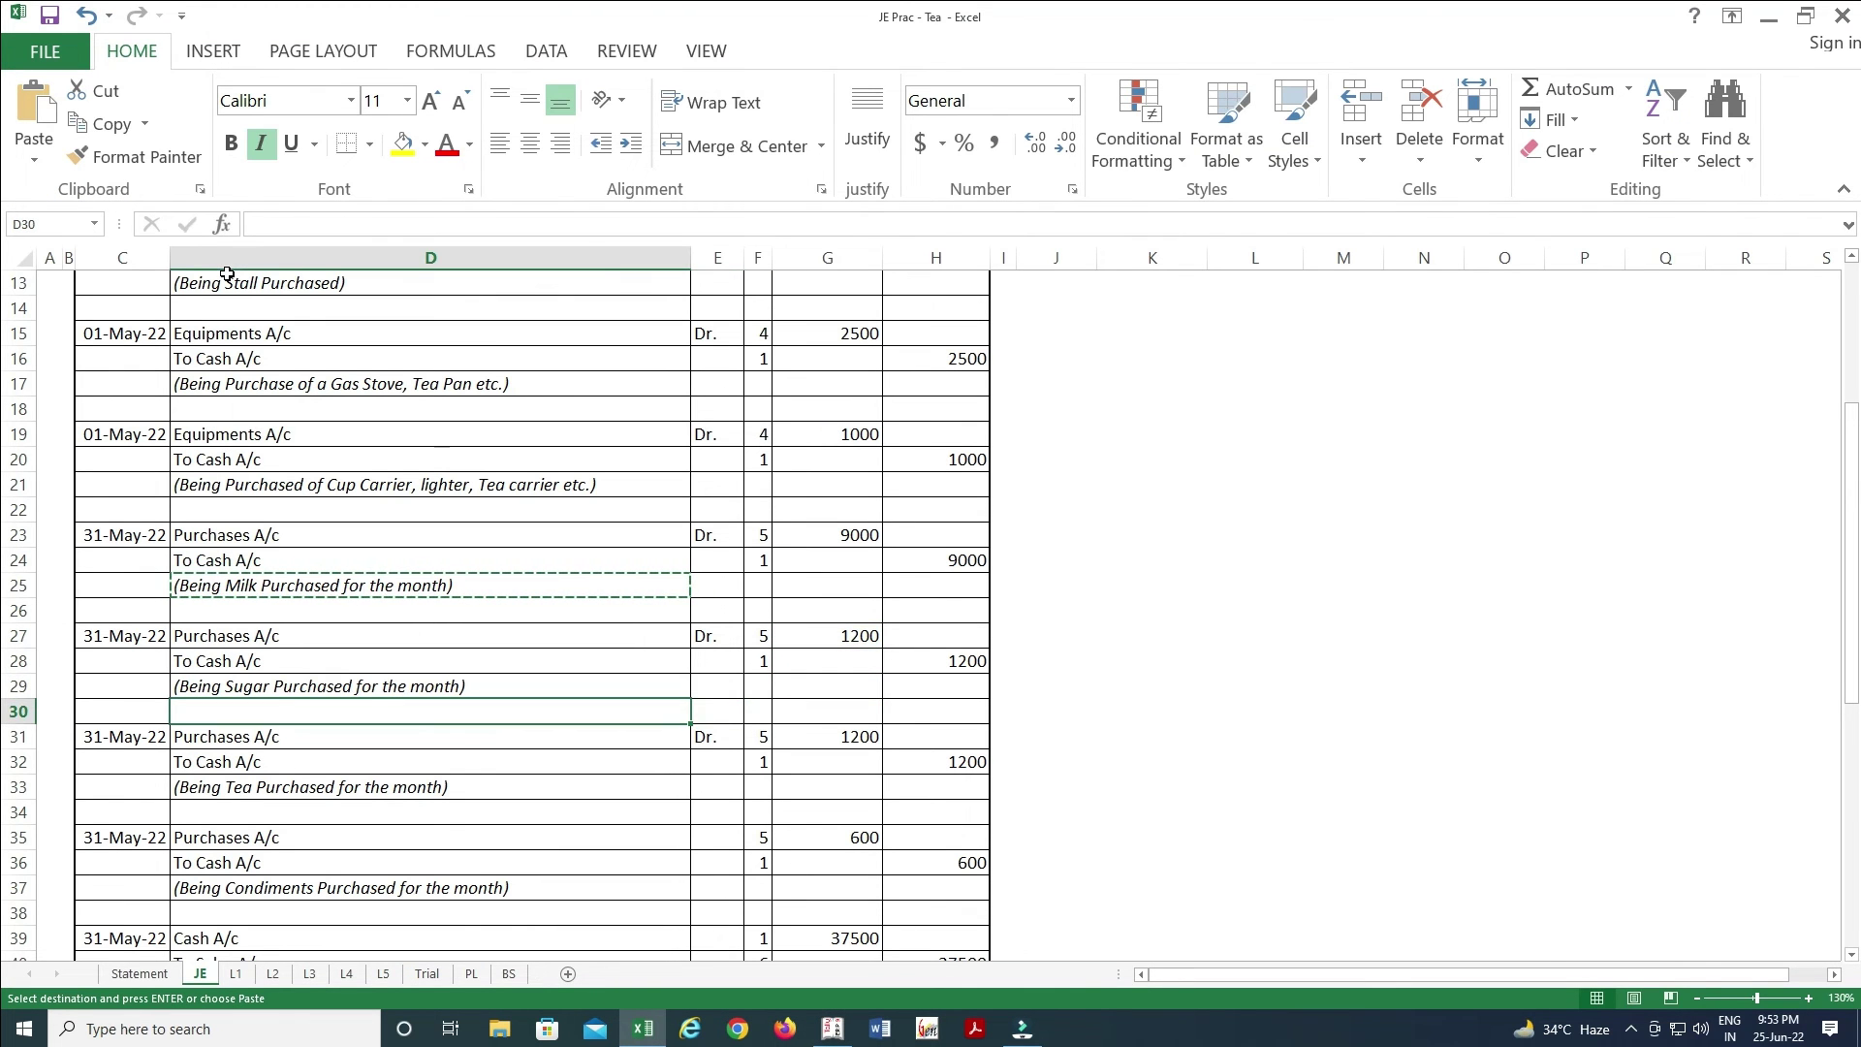
key(Up)
key(ctrl+c)
key(alt+Tab)
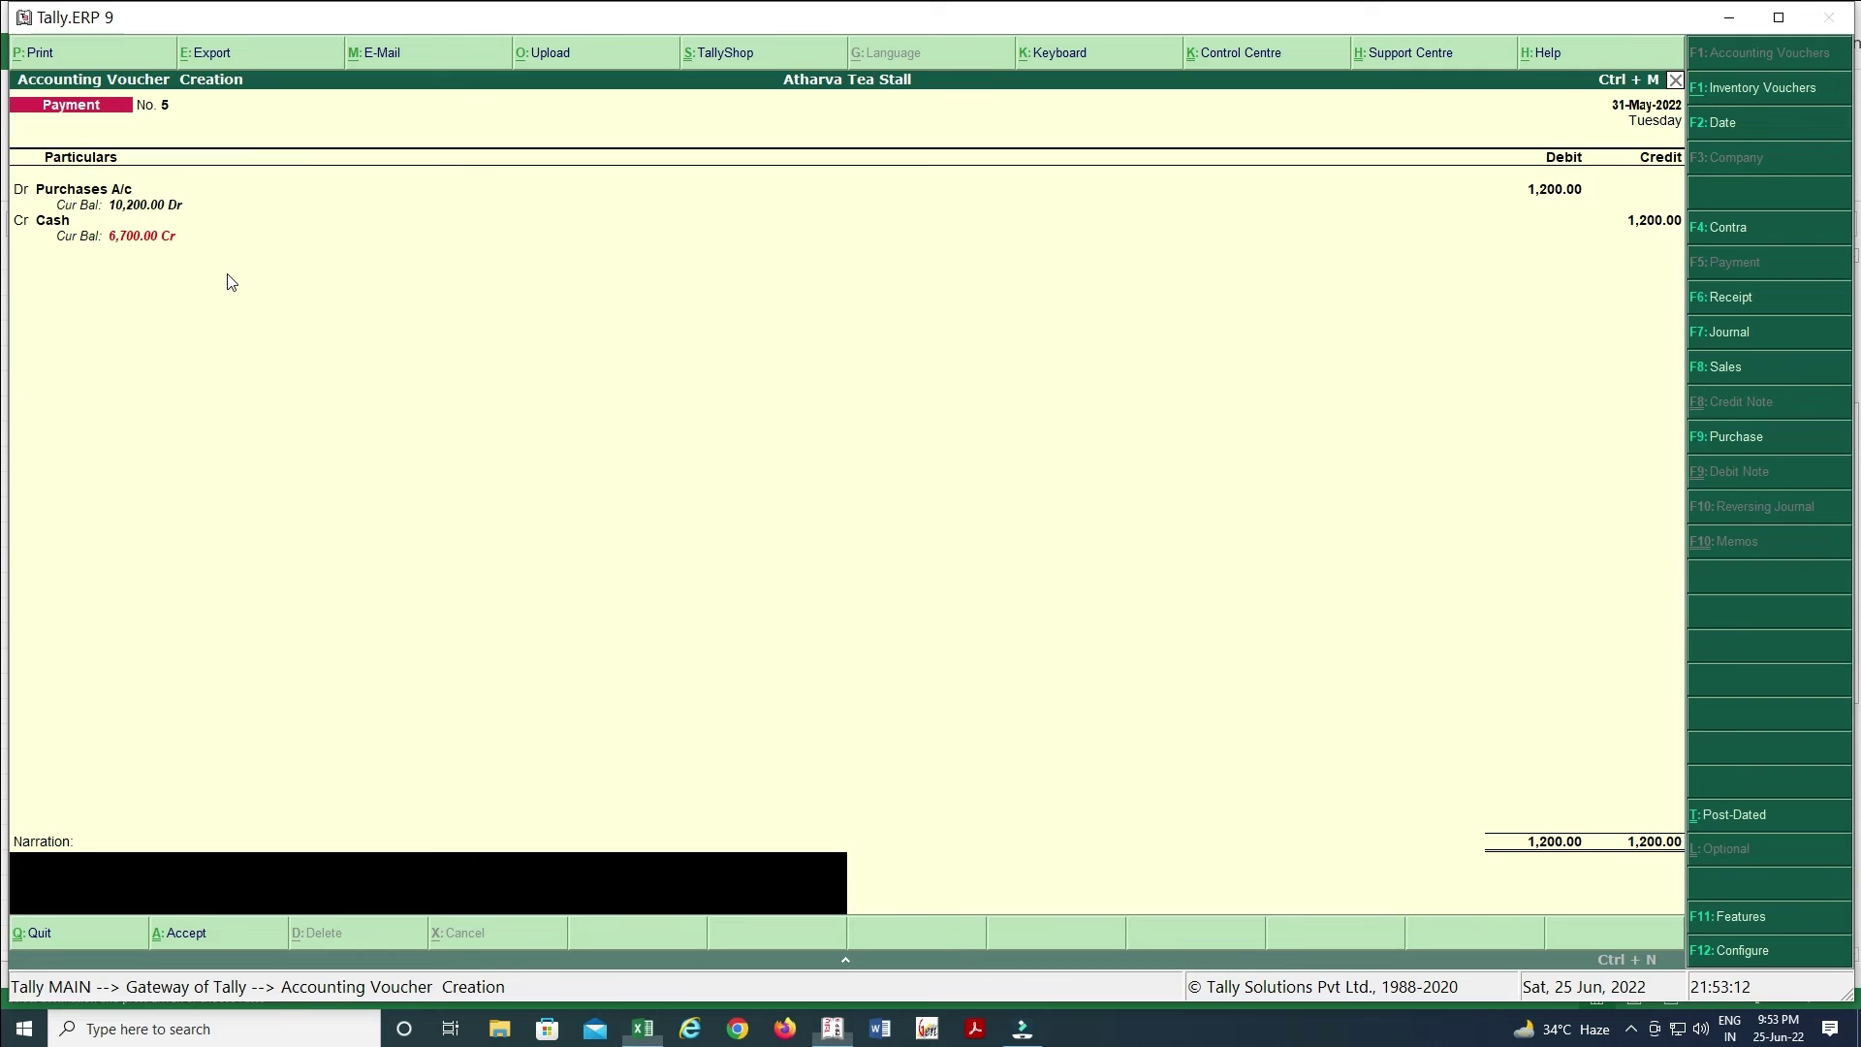
- Paste the copied sugar purchase narration into the fifth payment voucher and save the voucher
key(ctrl+alt+v)
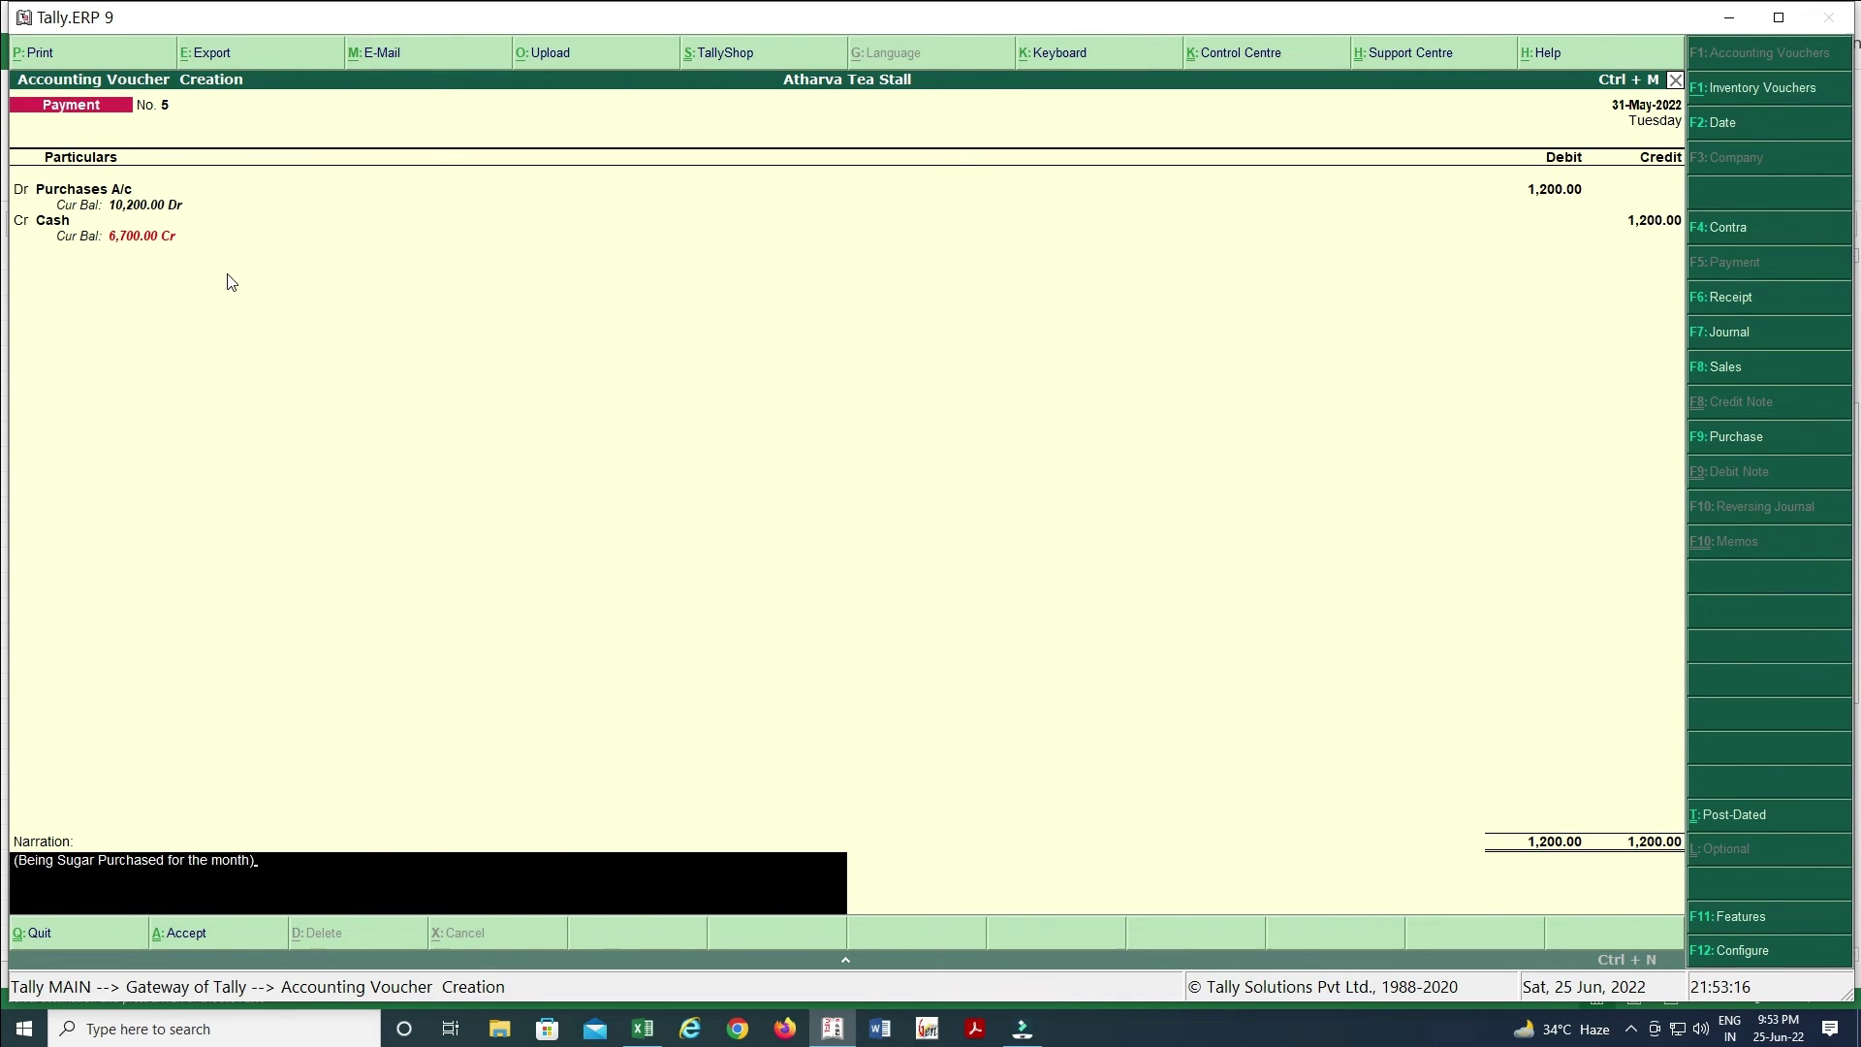
key(Return)
key(Return)
- Find the tea purchase entry in the Excel journal and choose Purchases A/c as the debit account in the sixth Tally.ERP 9 payment voucher
key(alt+Tab)
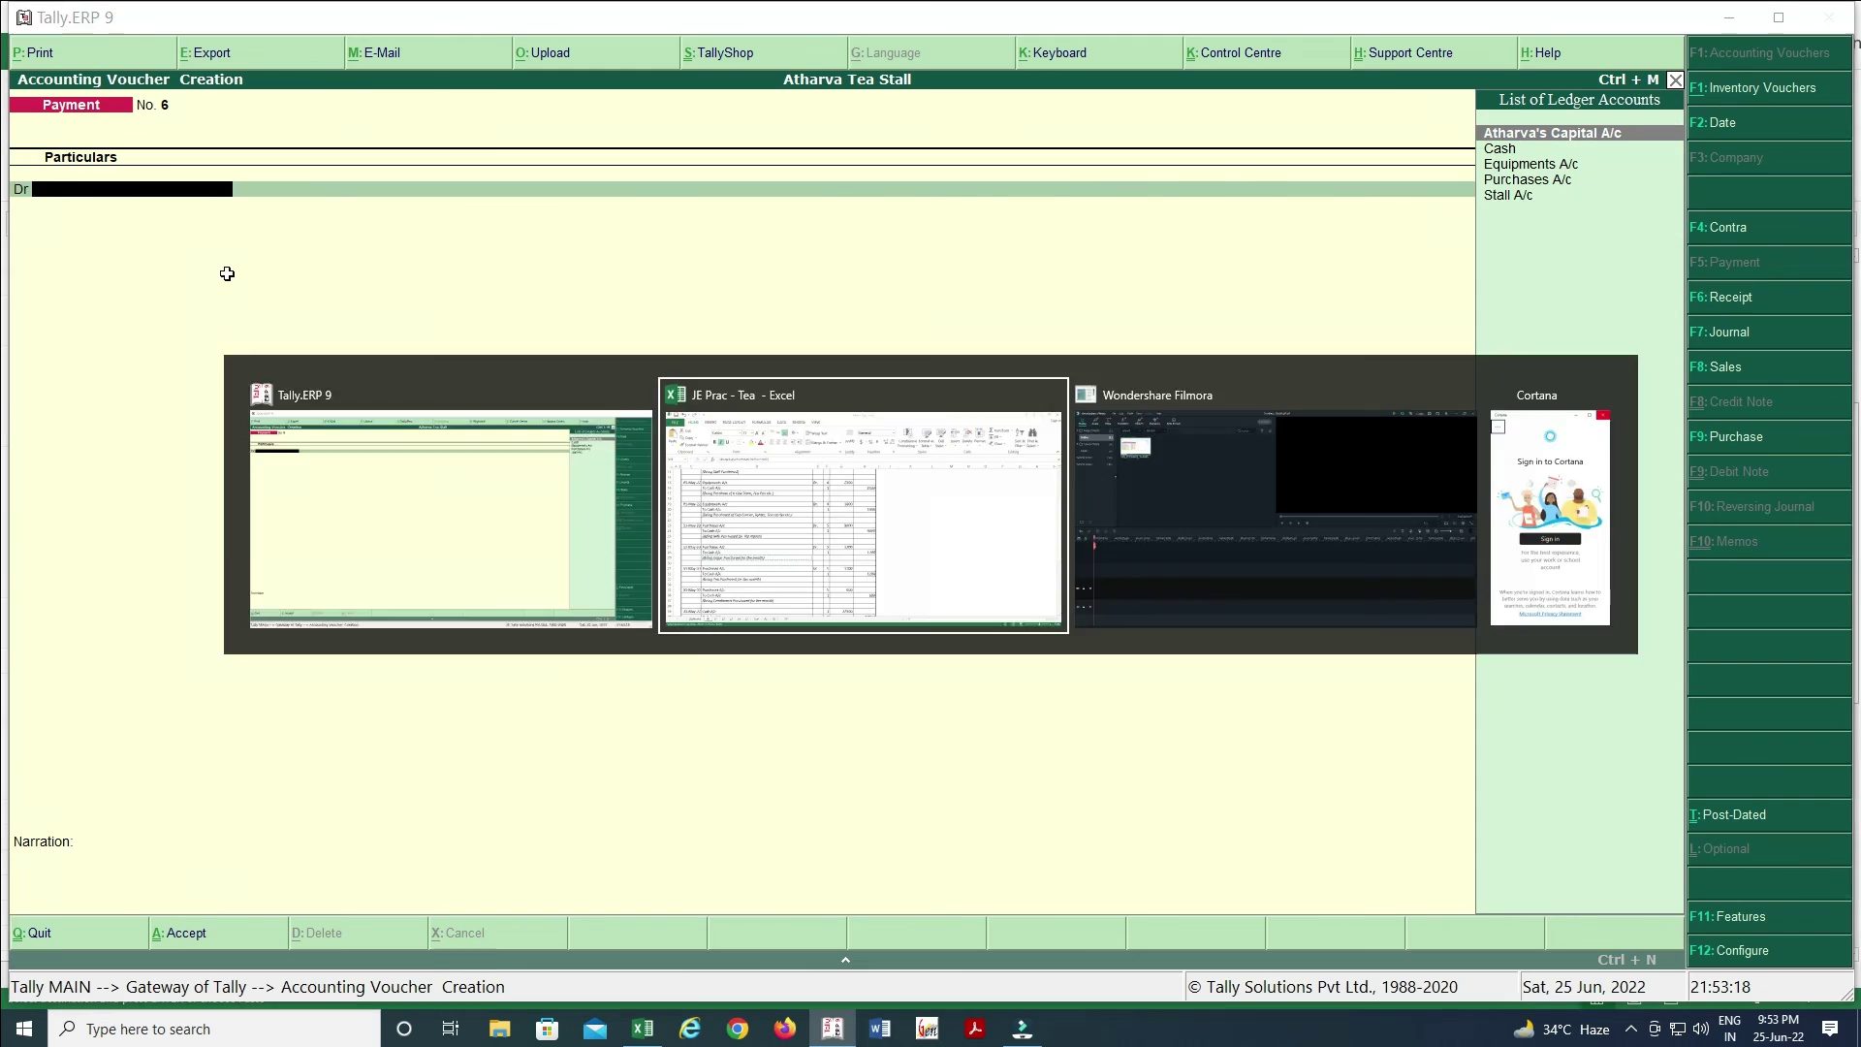
key(Down)
key(Down)
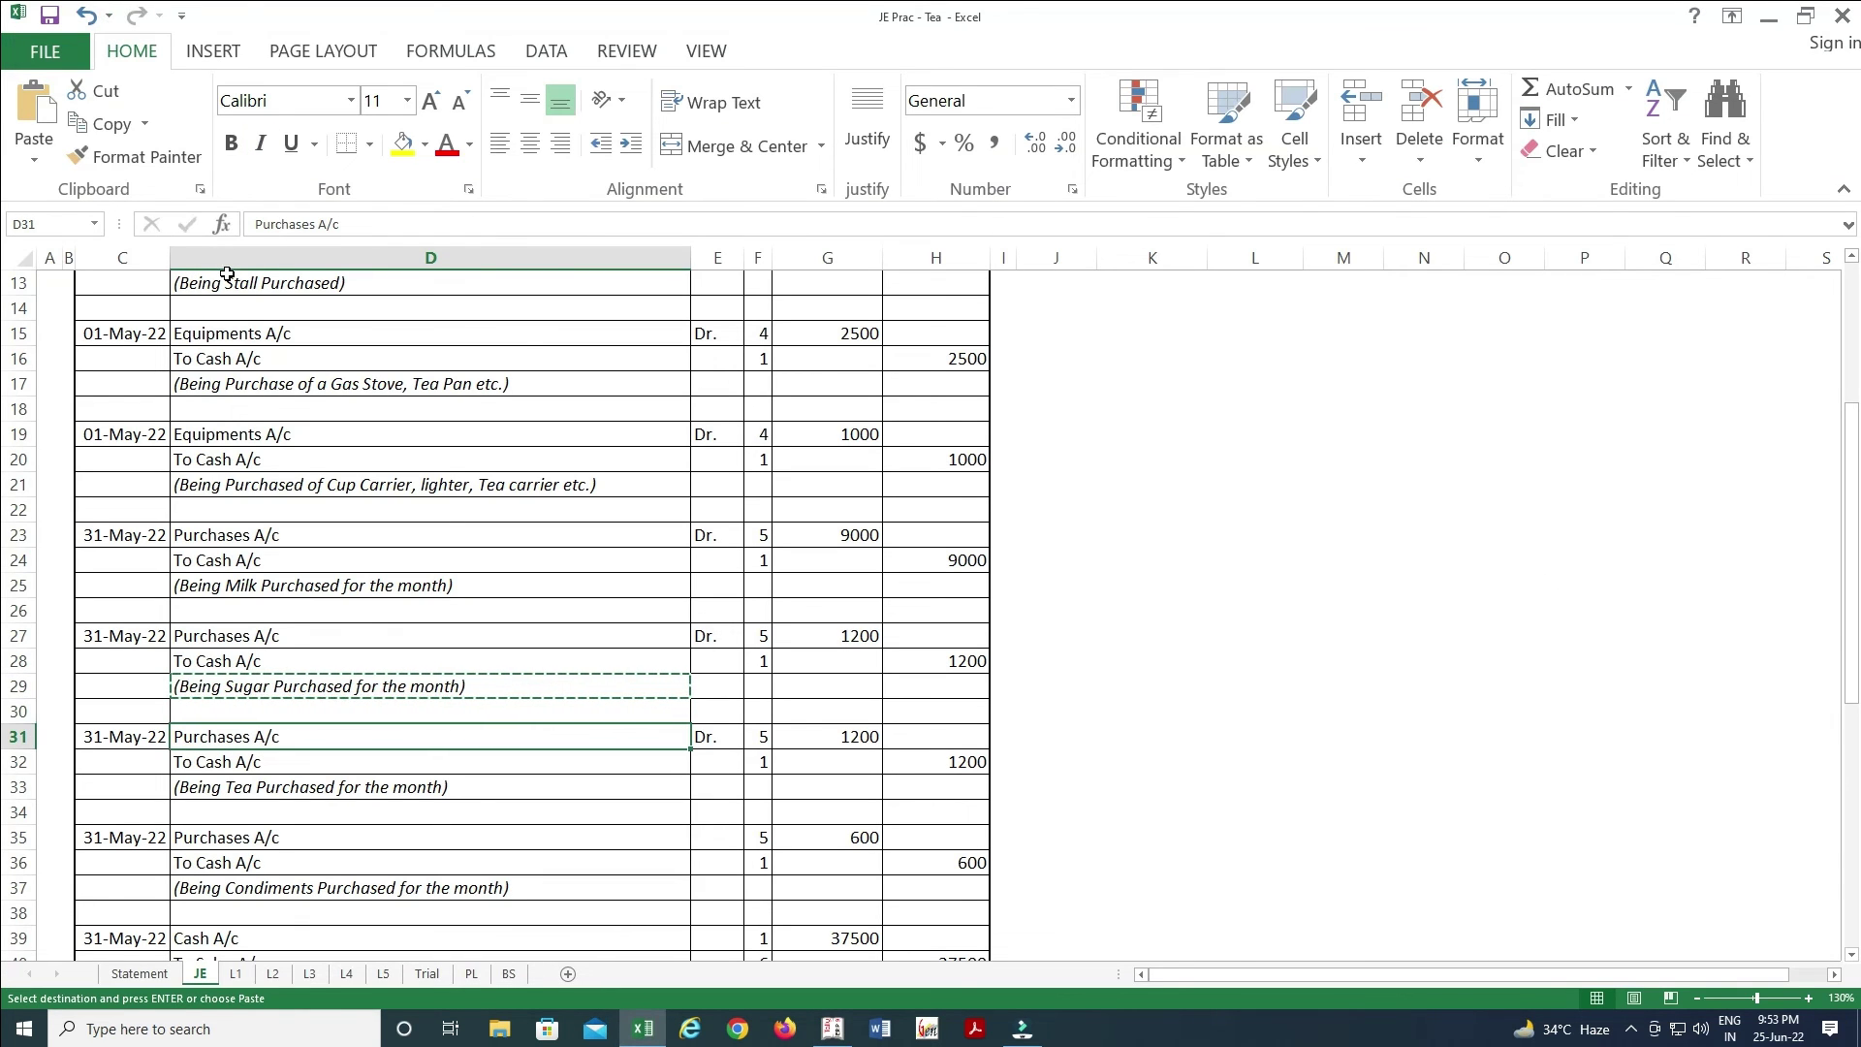
key(alt+Tab)
key(Down)
key(Down)
key(Down)
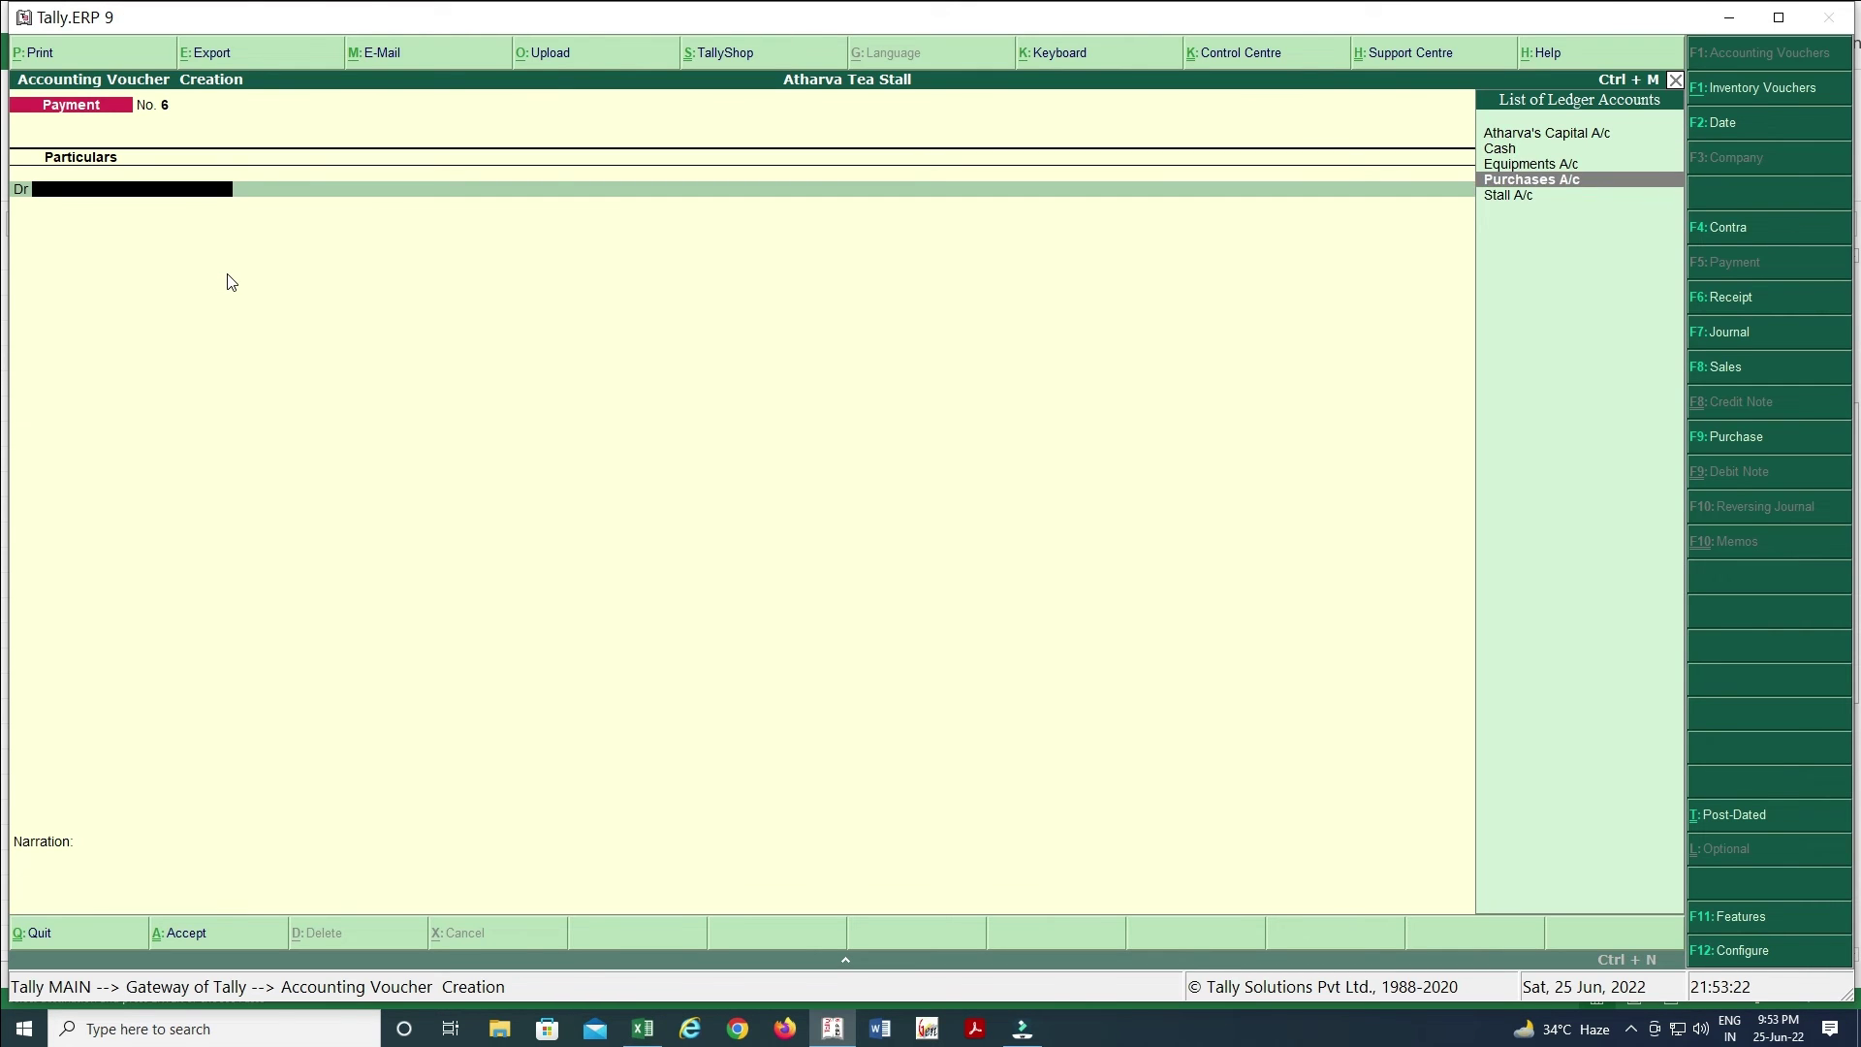
key(Return)
- Debit Purchases A/c with 1200 and credit Cash with the same amount for the tea purchase
text(1,200)
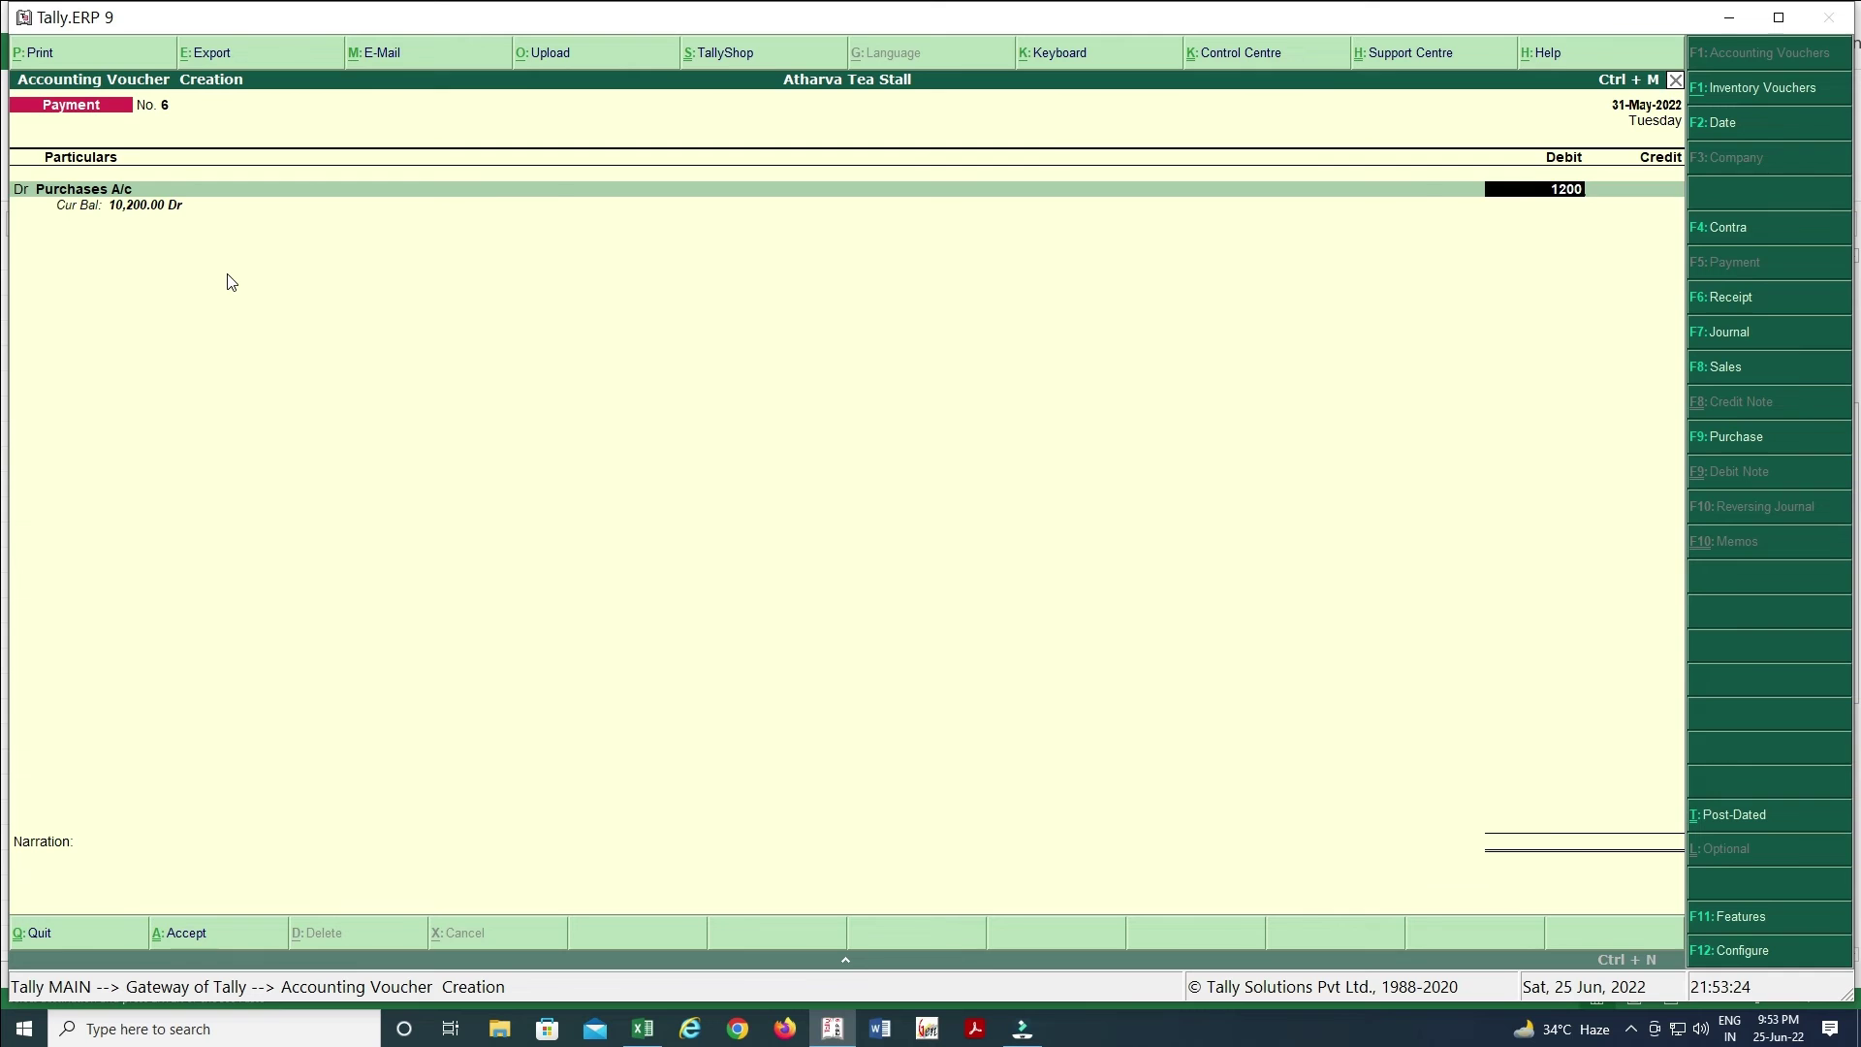
key(Return)
key(Return)
key(Return)
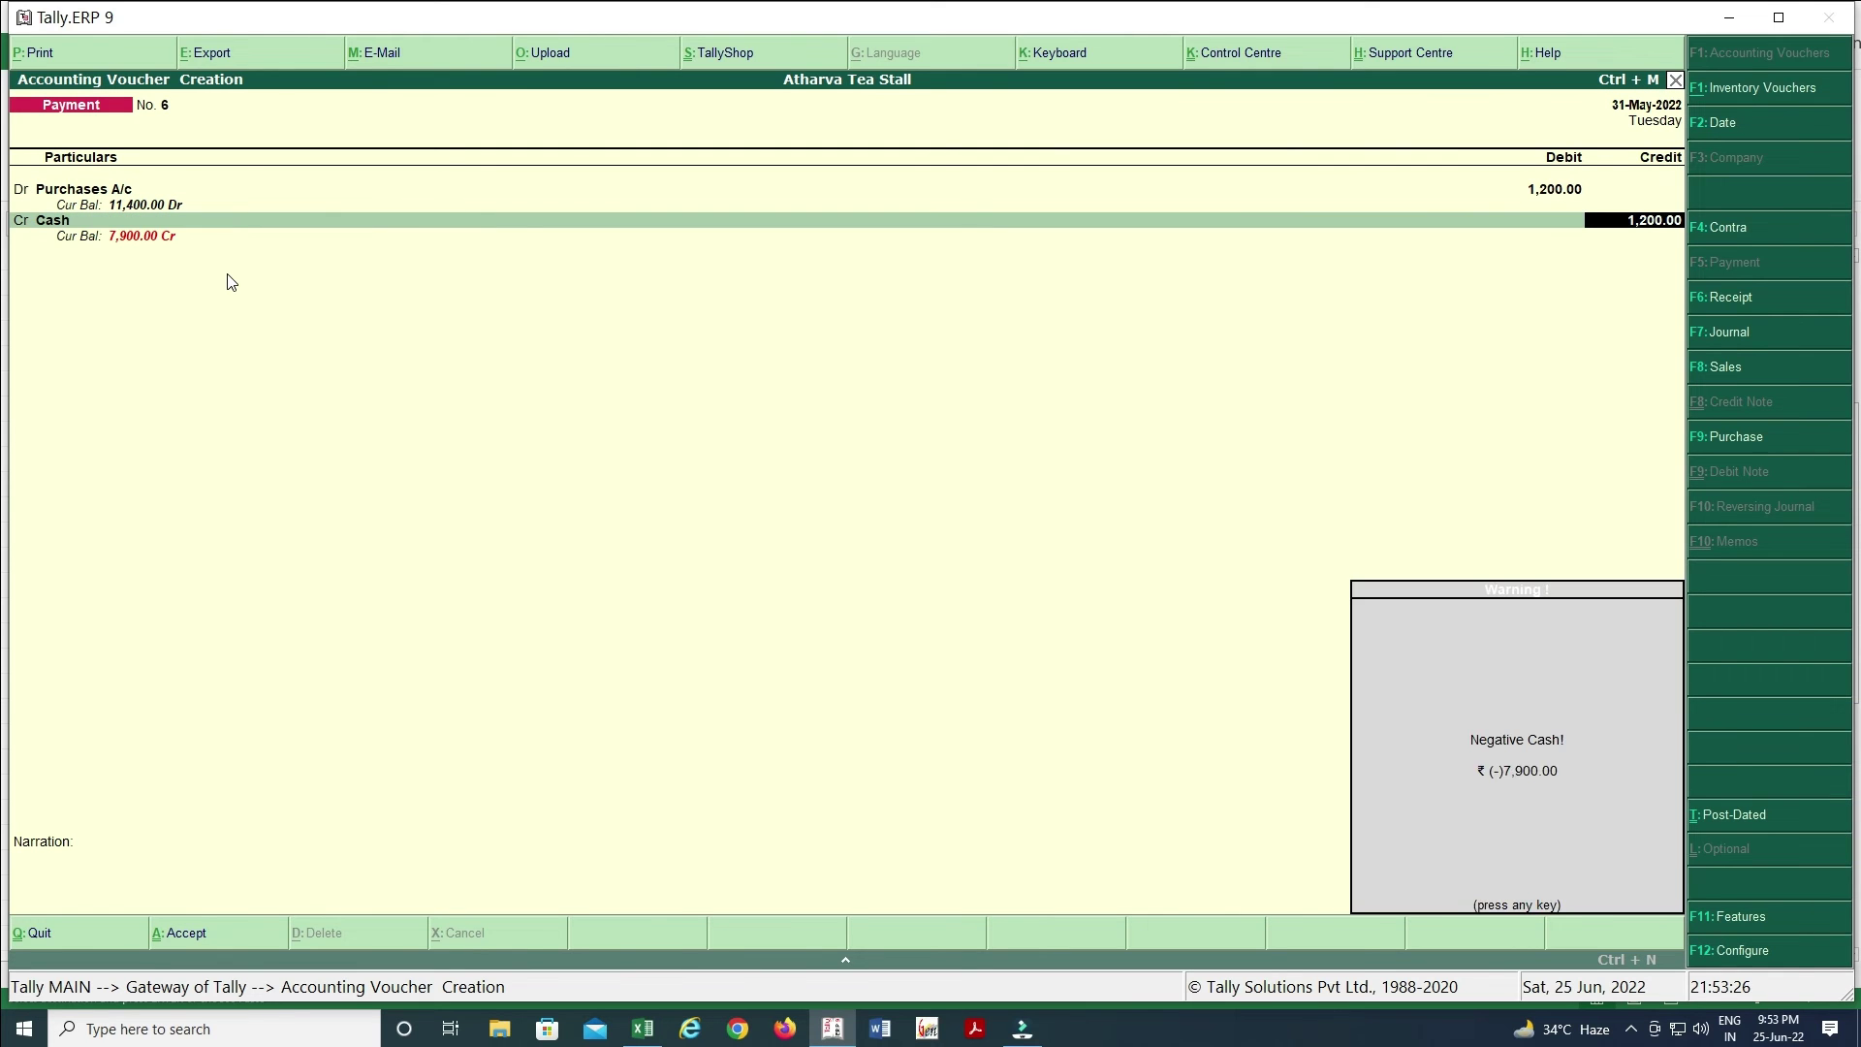
key(Return)
- Copy the narration "(Being Tea Purchased for the month)" from the Excel journal into the sixth Tally.ERP 9 payment voucher and save it
key(alt+Tab)
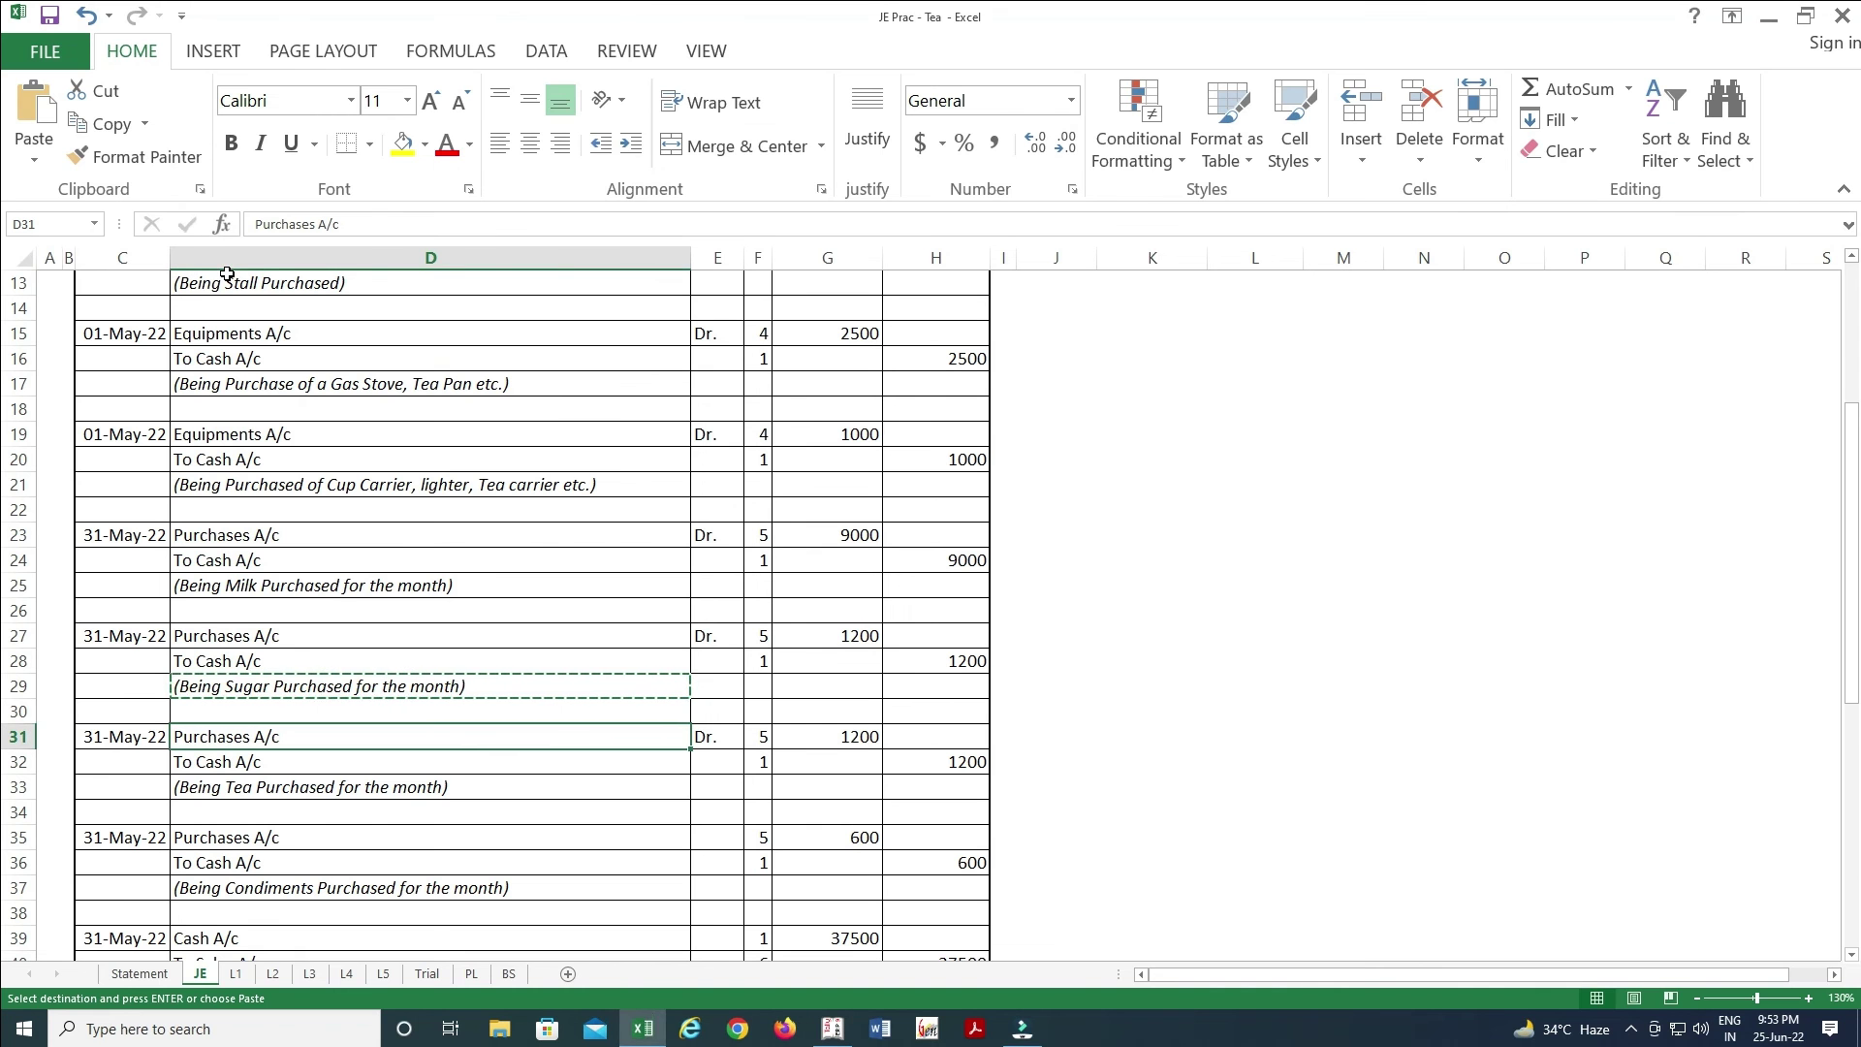
key(Down)
key(Down)
key(Down)
key(Up)
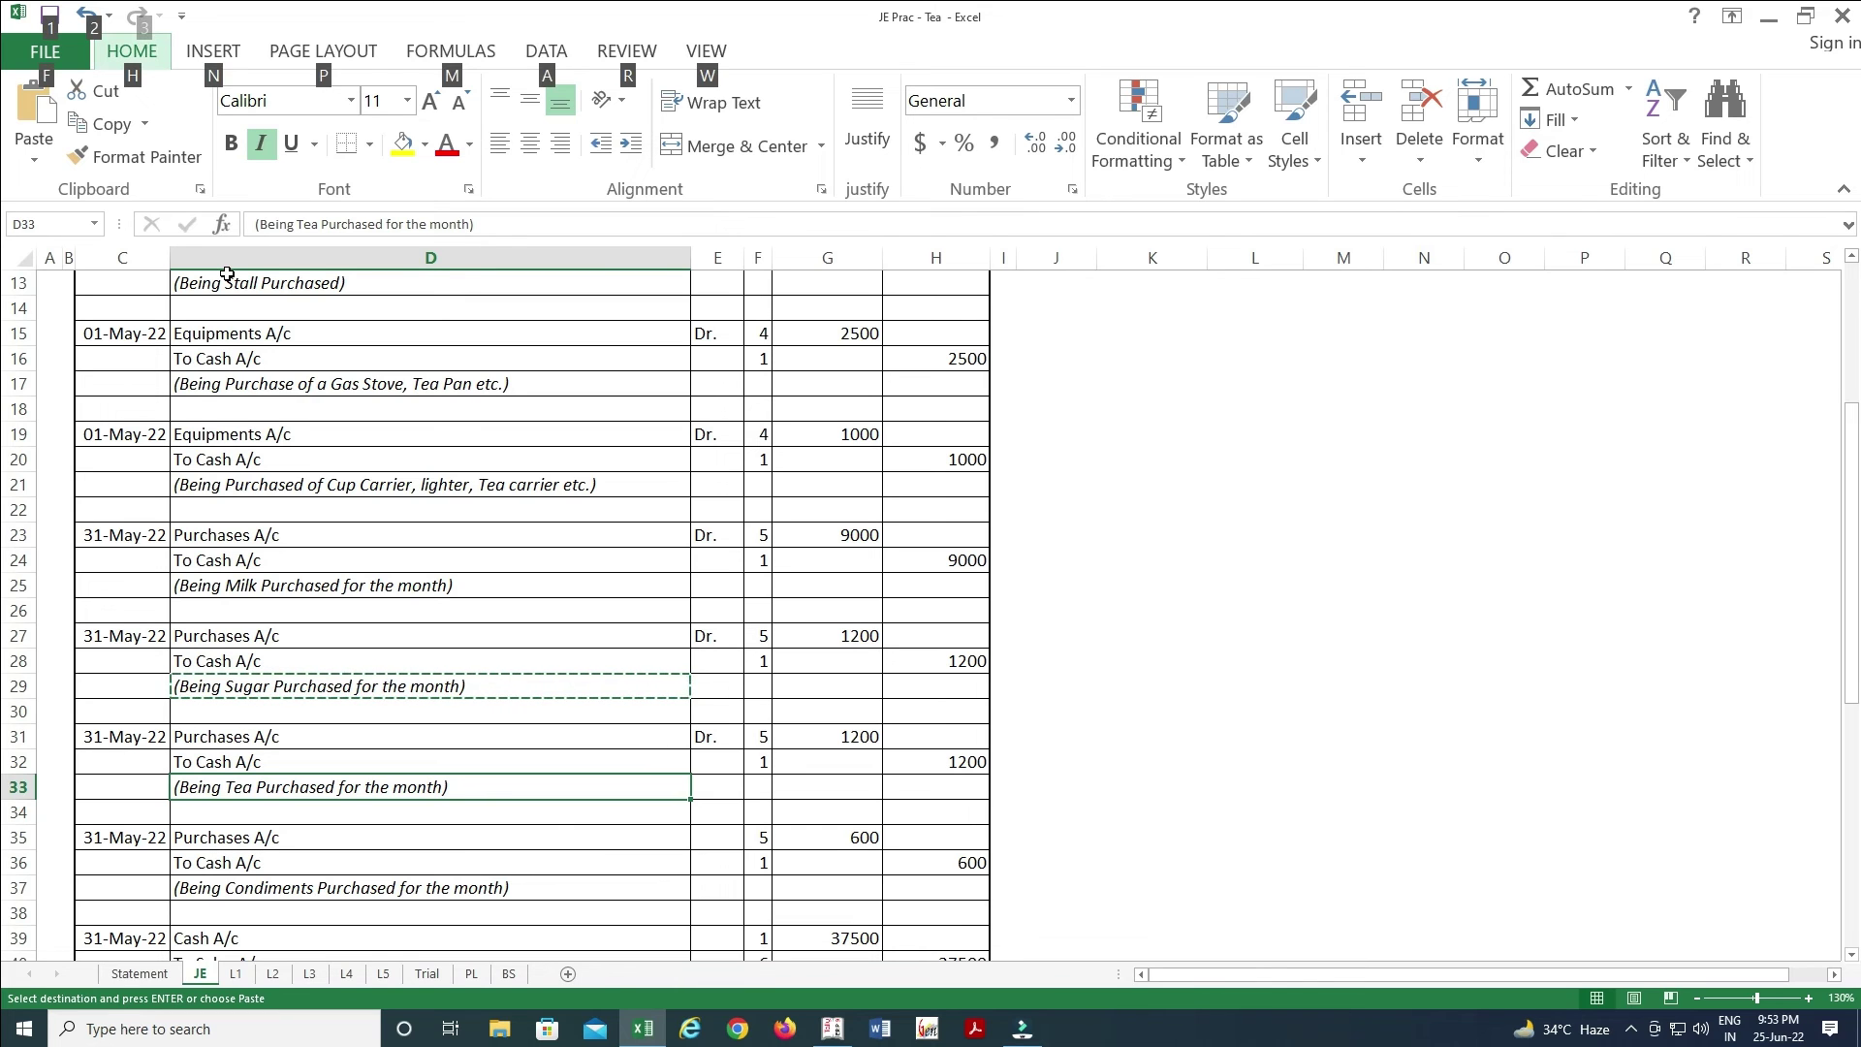
key(Escape)
key(ctrl+c)
key(alt+Tab)
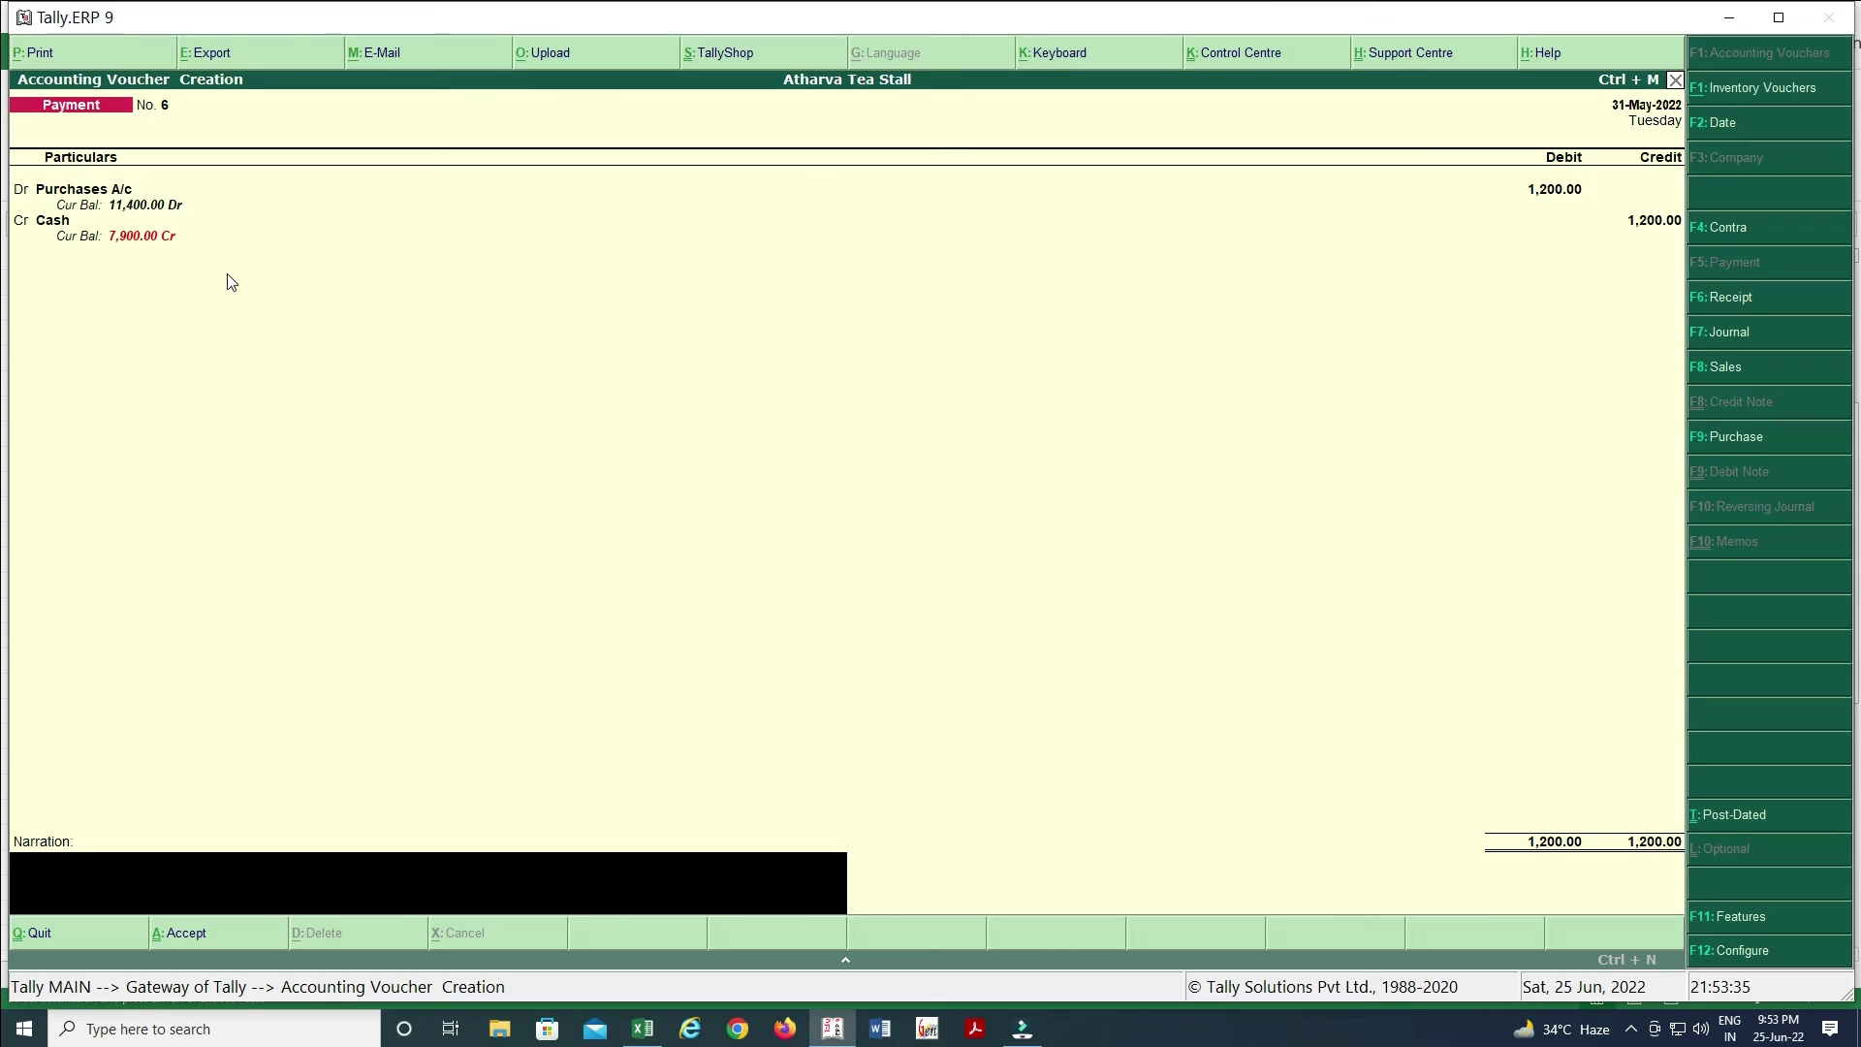
key(ctrl+alt+v)
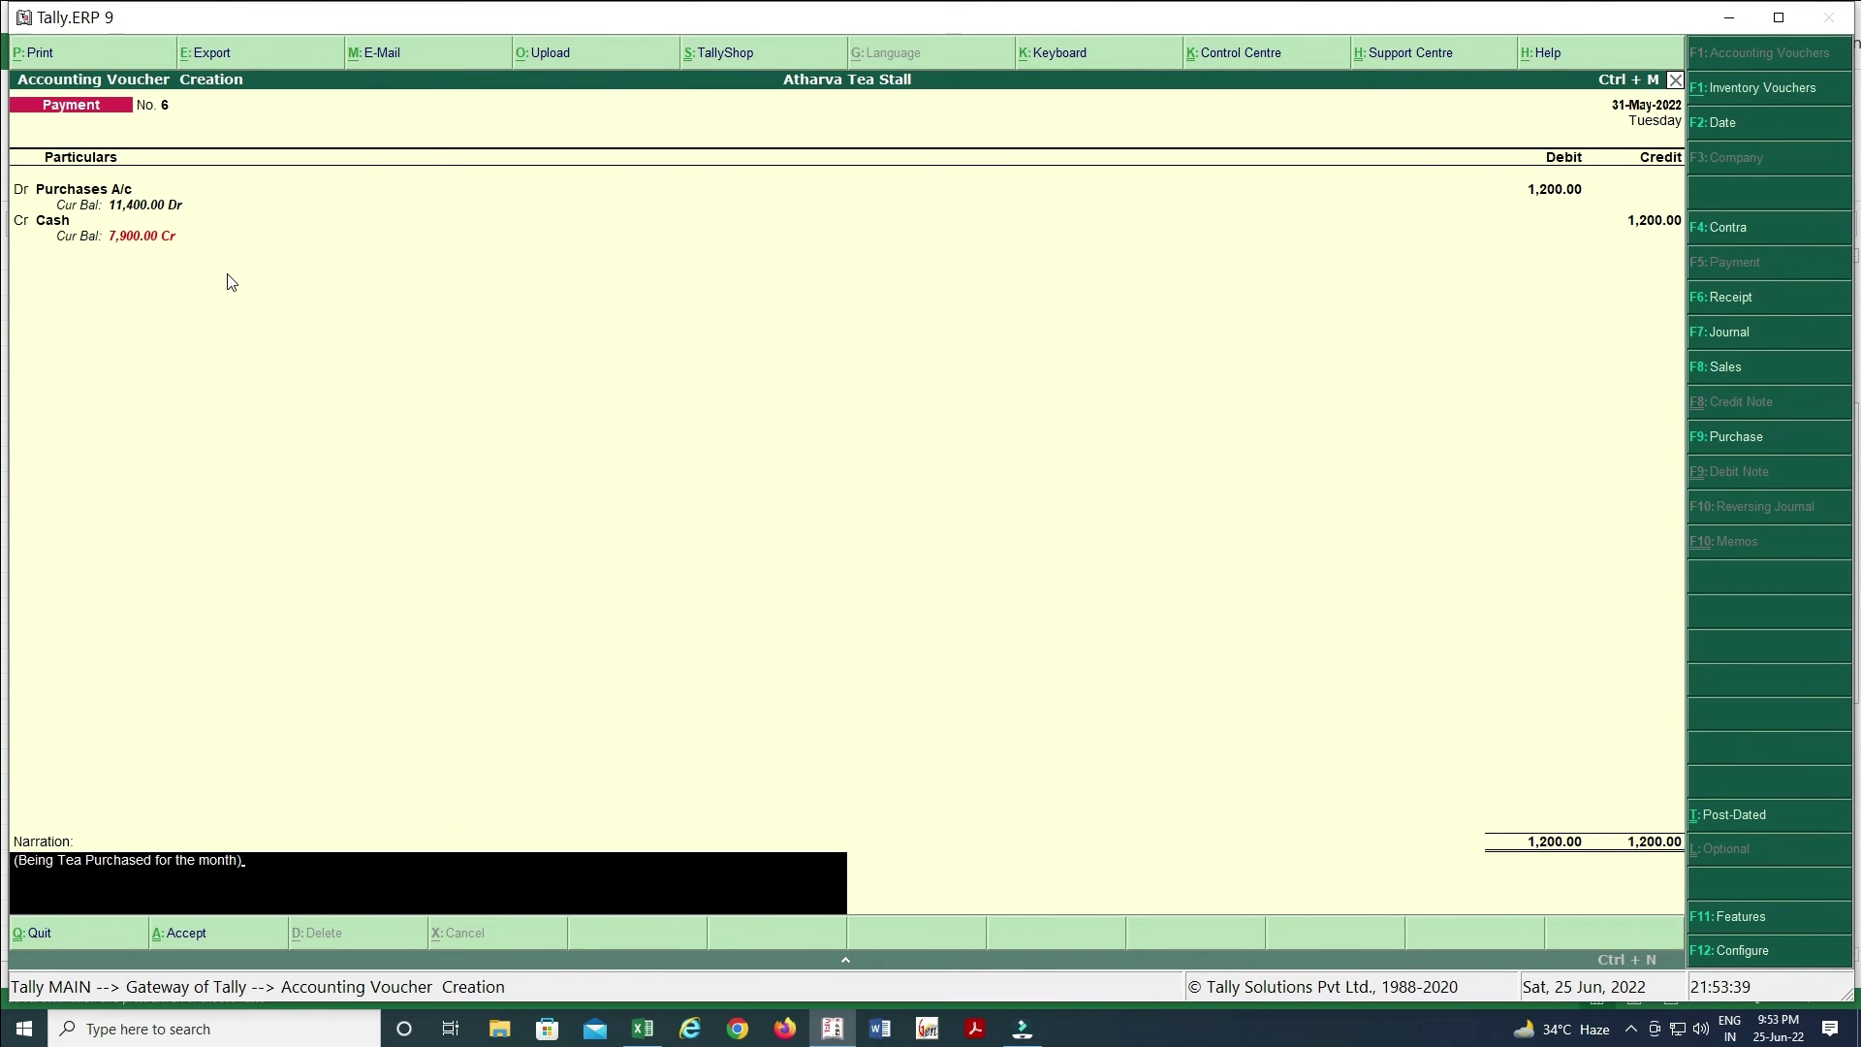
key(Return)
key(Return)
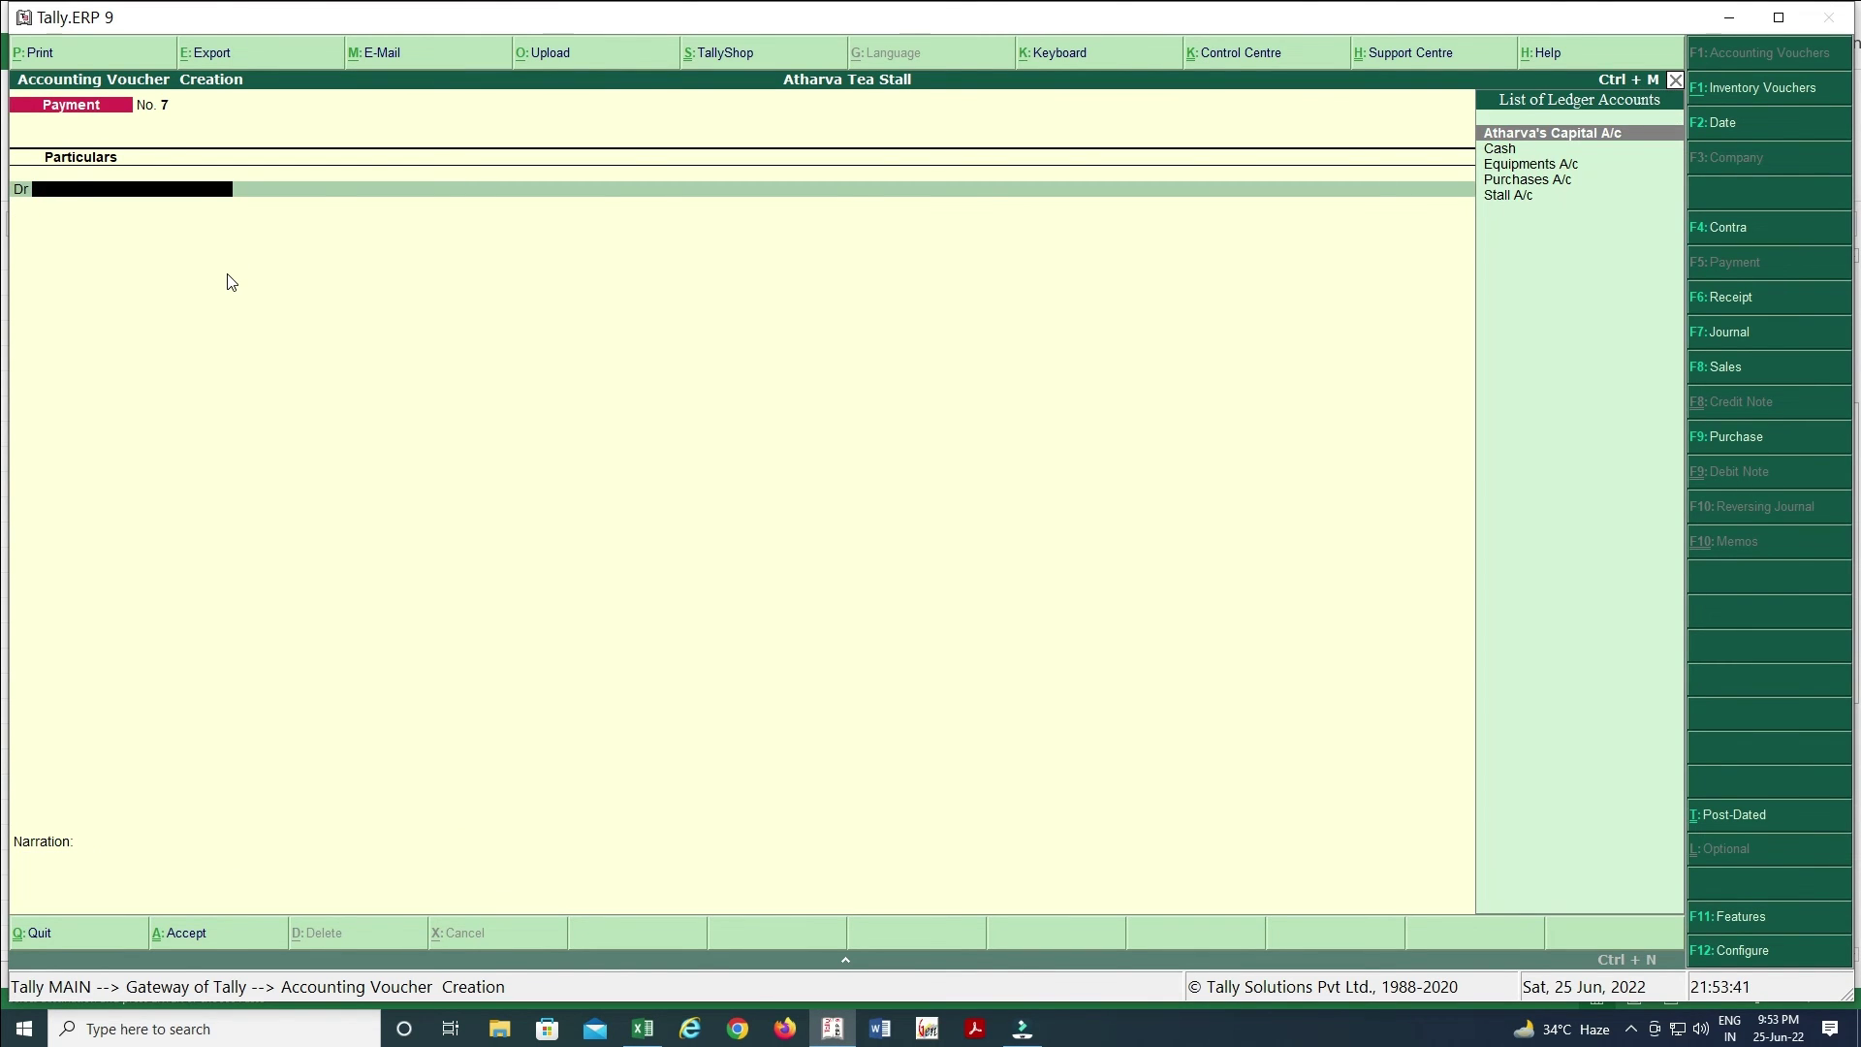
- Find the condiments purchase entry in the Excel journal and choose Purchases A/c as the debit account in the seventh Tally.ERP 9 payment voucher
key(alt+Tab)
key(Down)
key(Down)
key(Down)
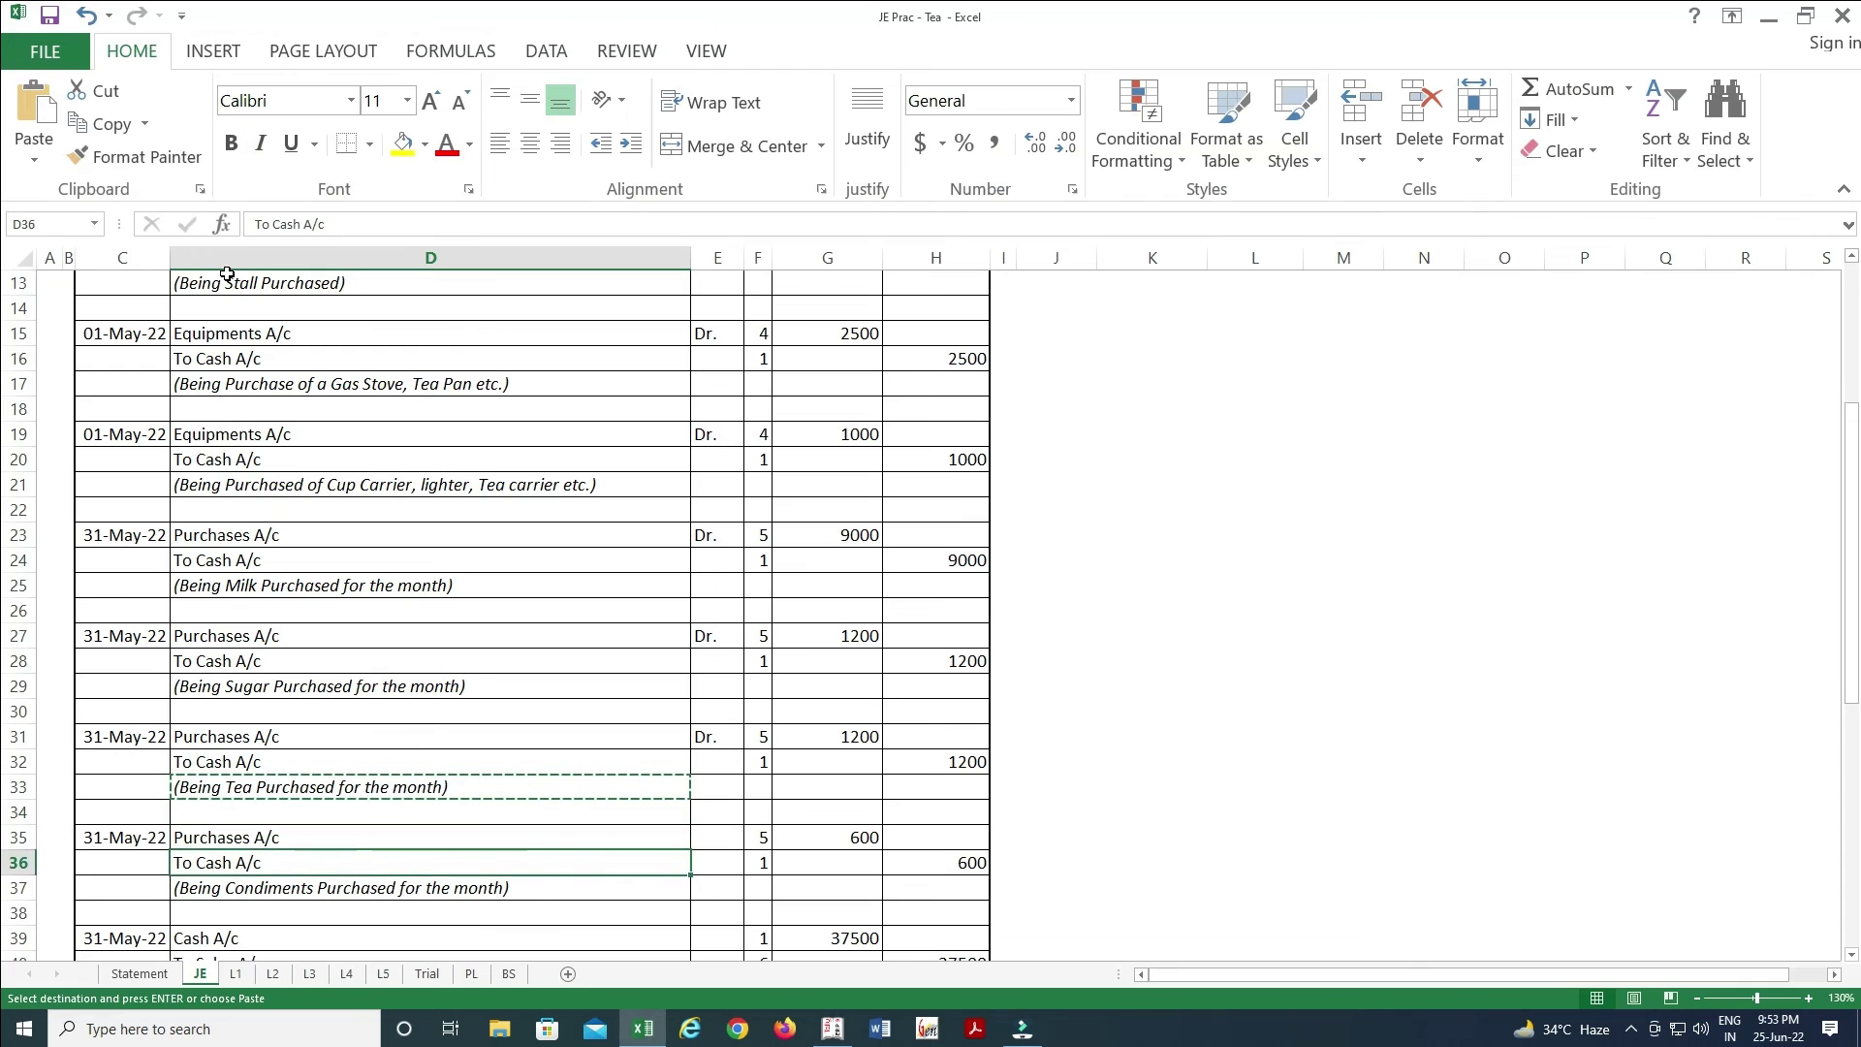
key(alt+Tab)
key(Down)
key(Down)
key(Down)
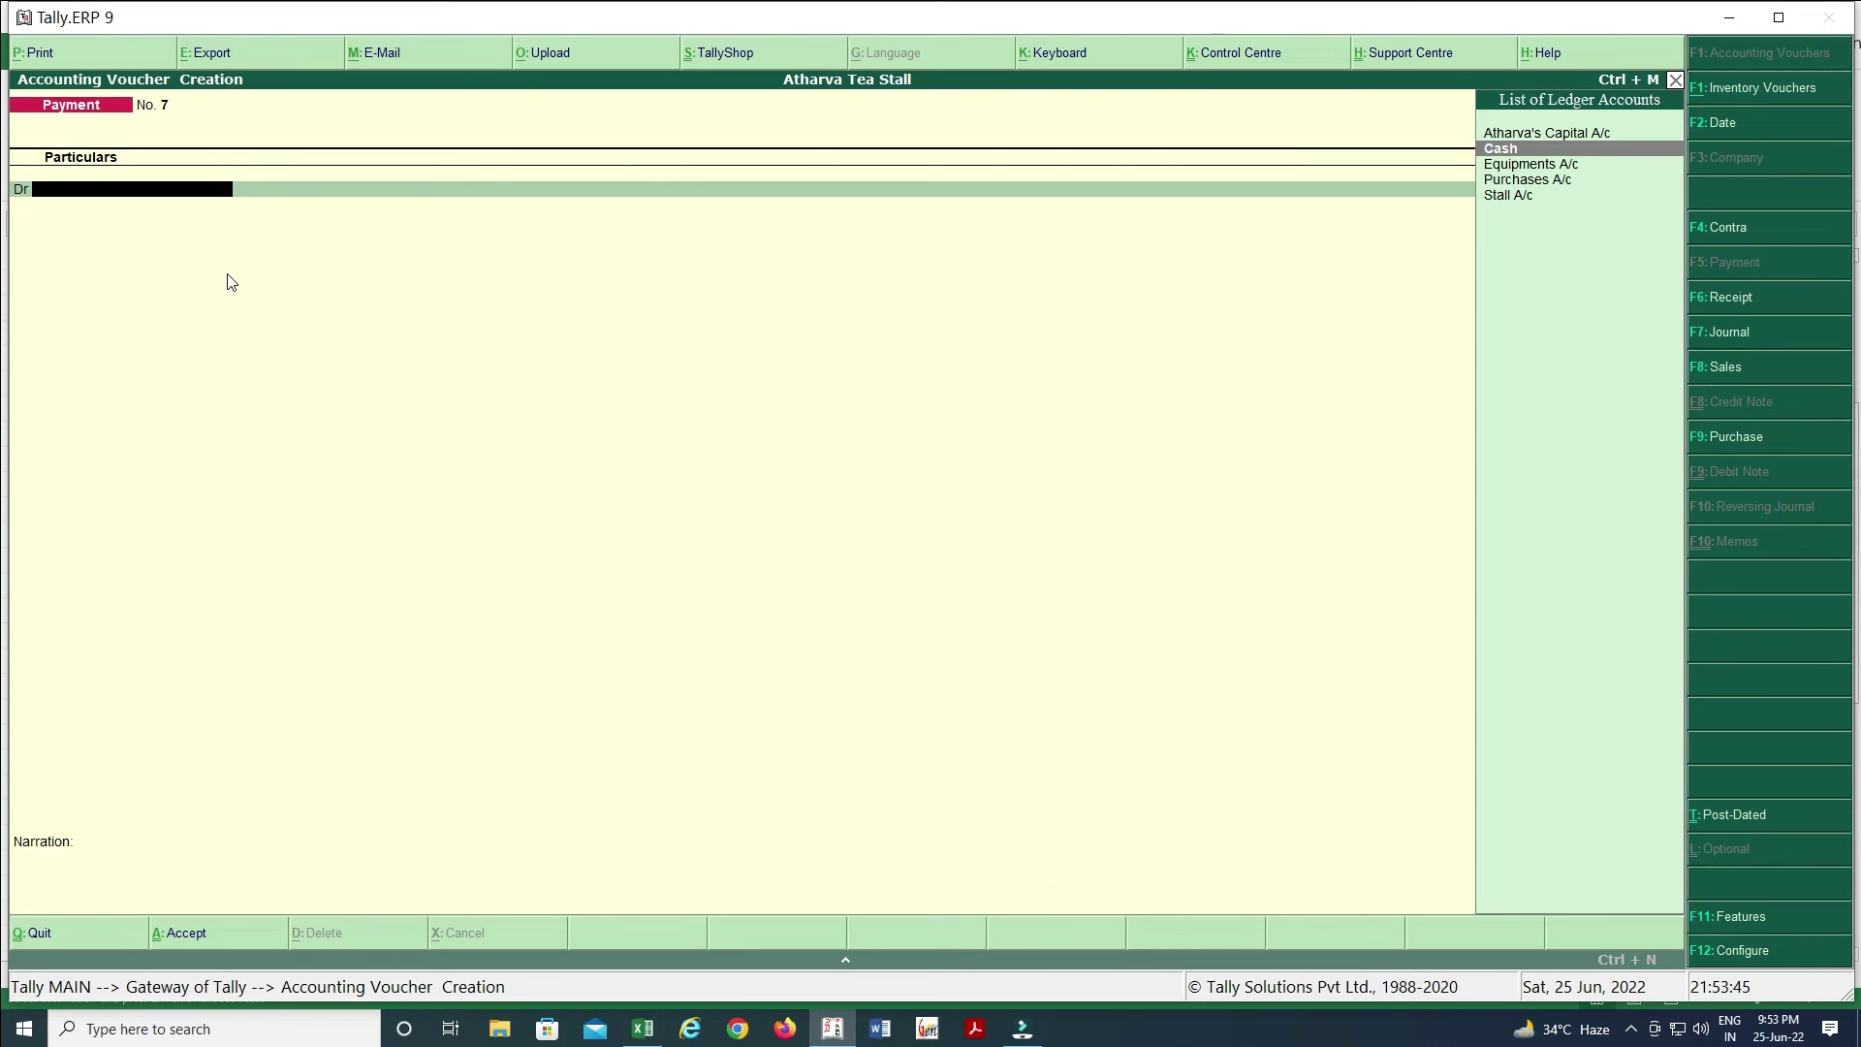
key(Return)
- Debit Purchases A/c with 600 and credit Cash with the same amount for the condiments purchase
text(600)
key(Return)
key(Return)
key(Return)
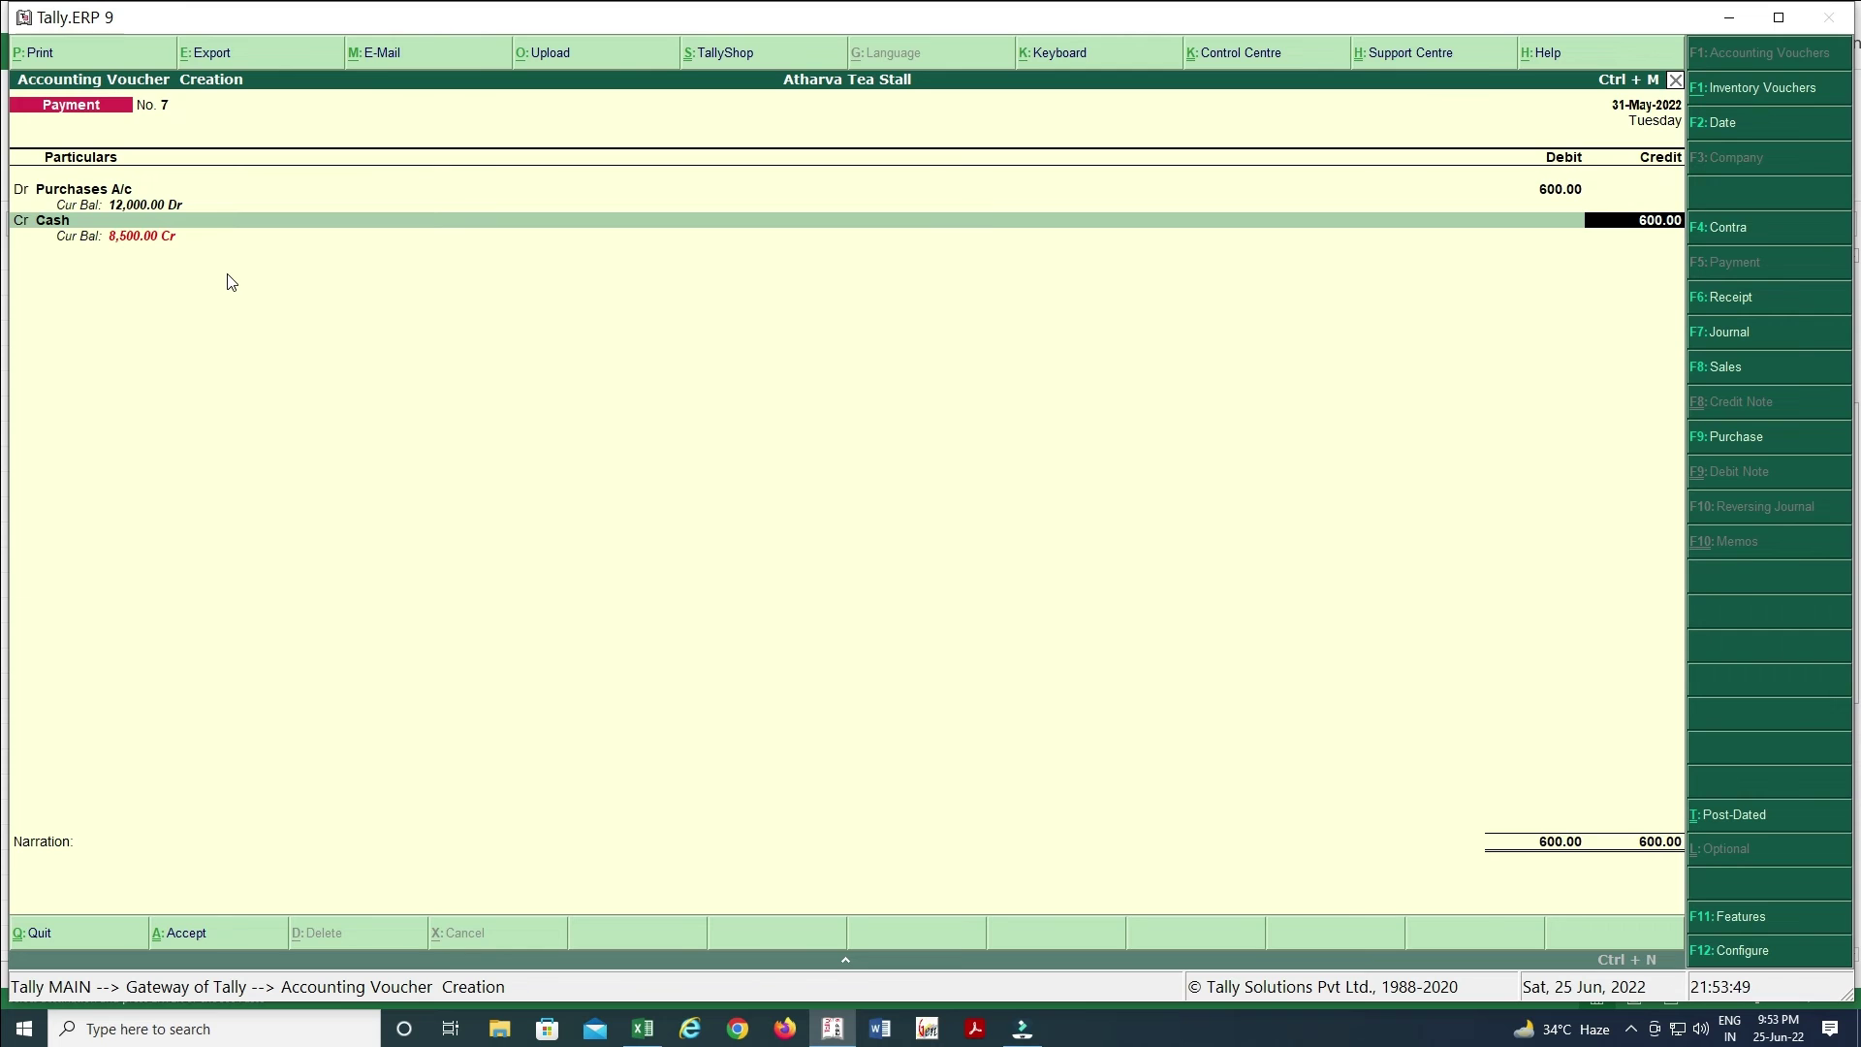
key(Return)
- Copy the narration "(Being Condiments Purchased for the month)" from the Excel journal into the seventh Tally.ERP 9 payment voucher and save it
key(alt+Tab)
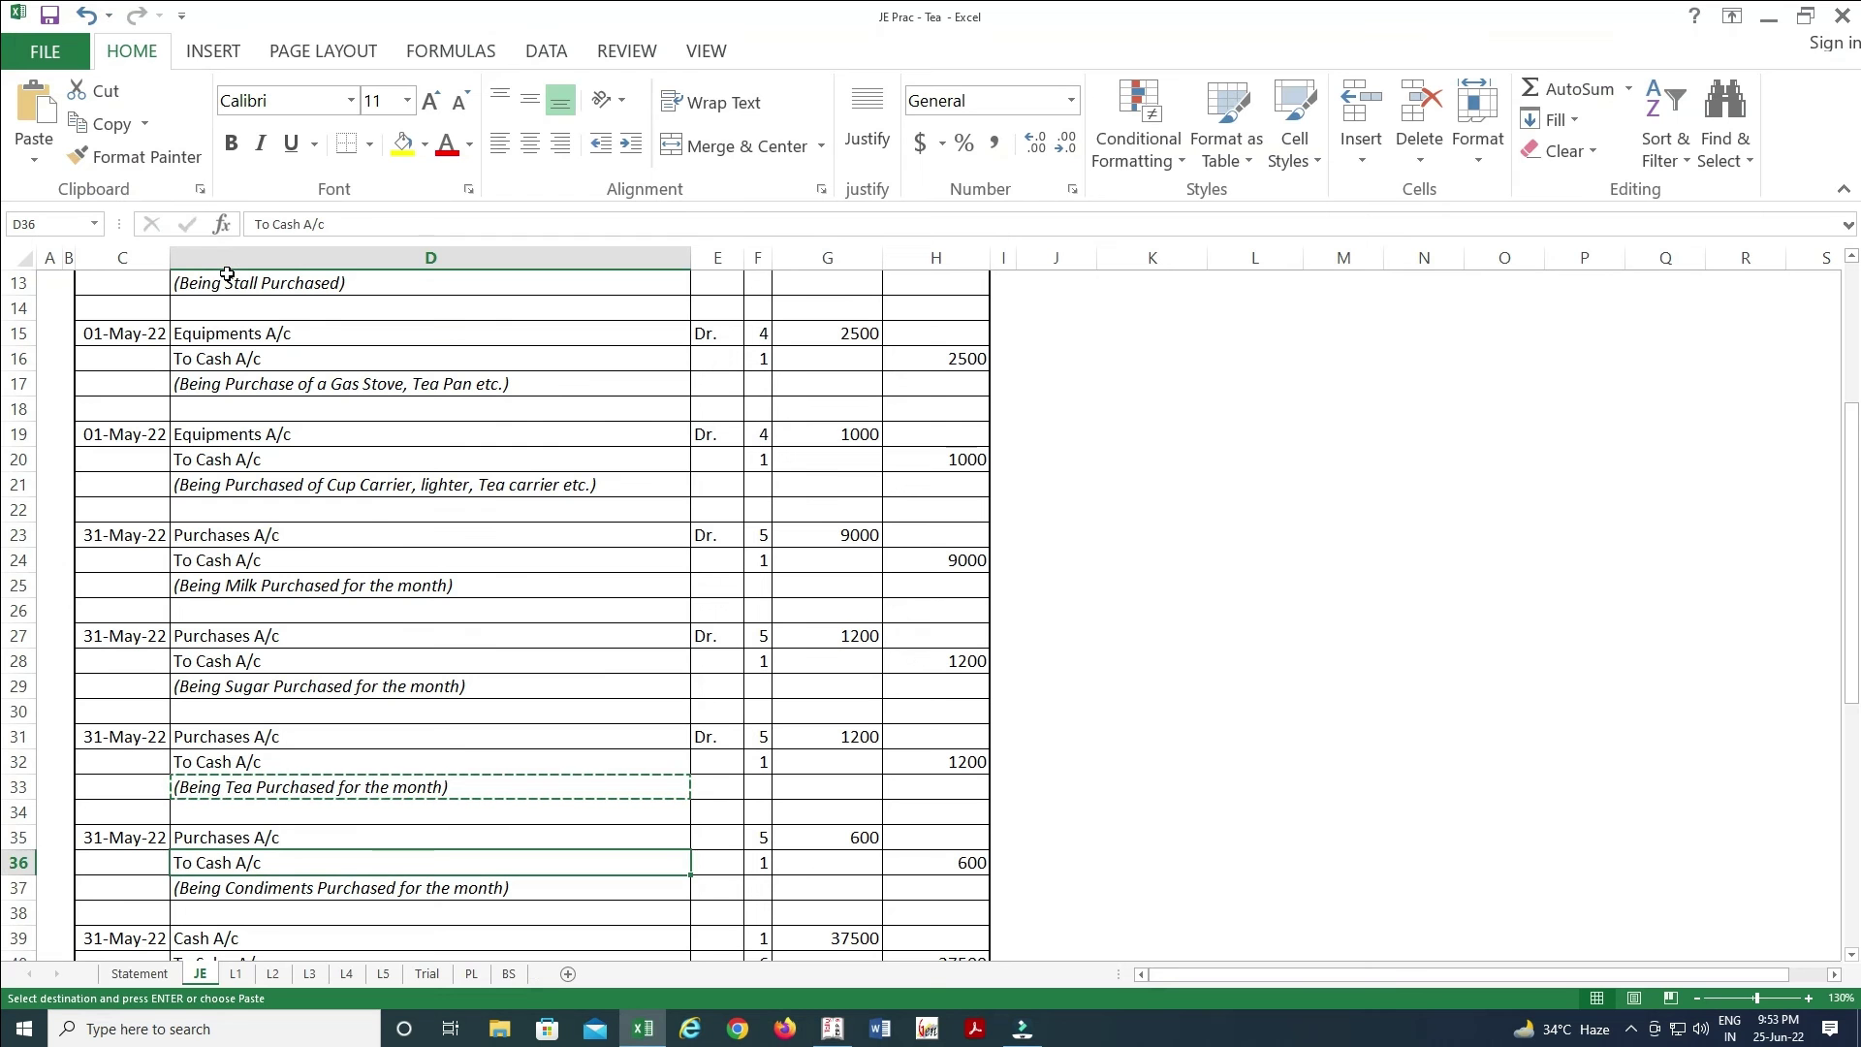
key(Down)
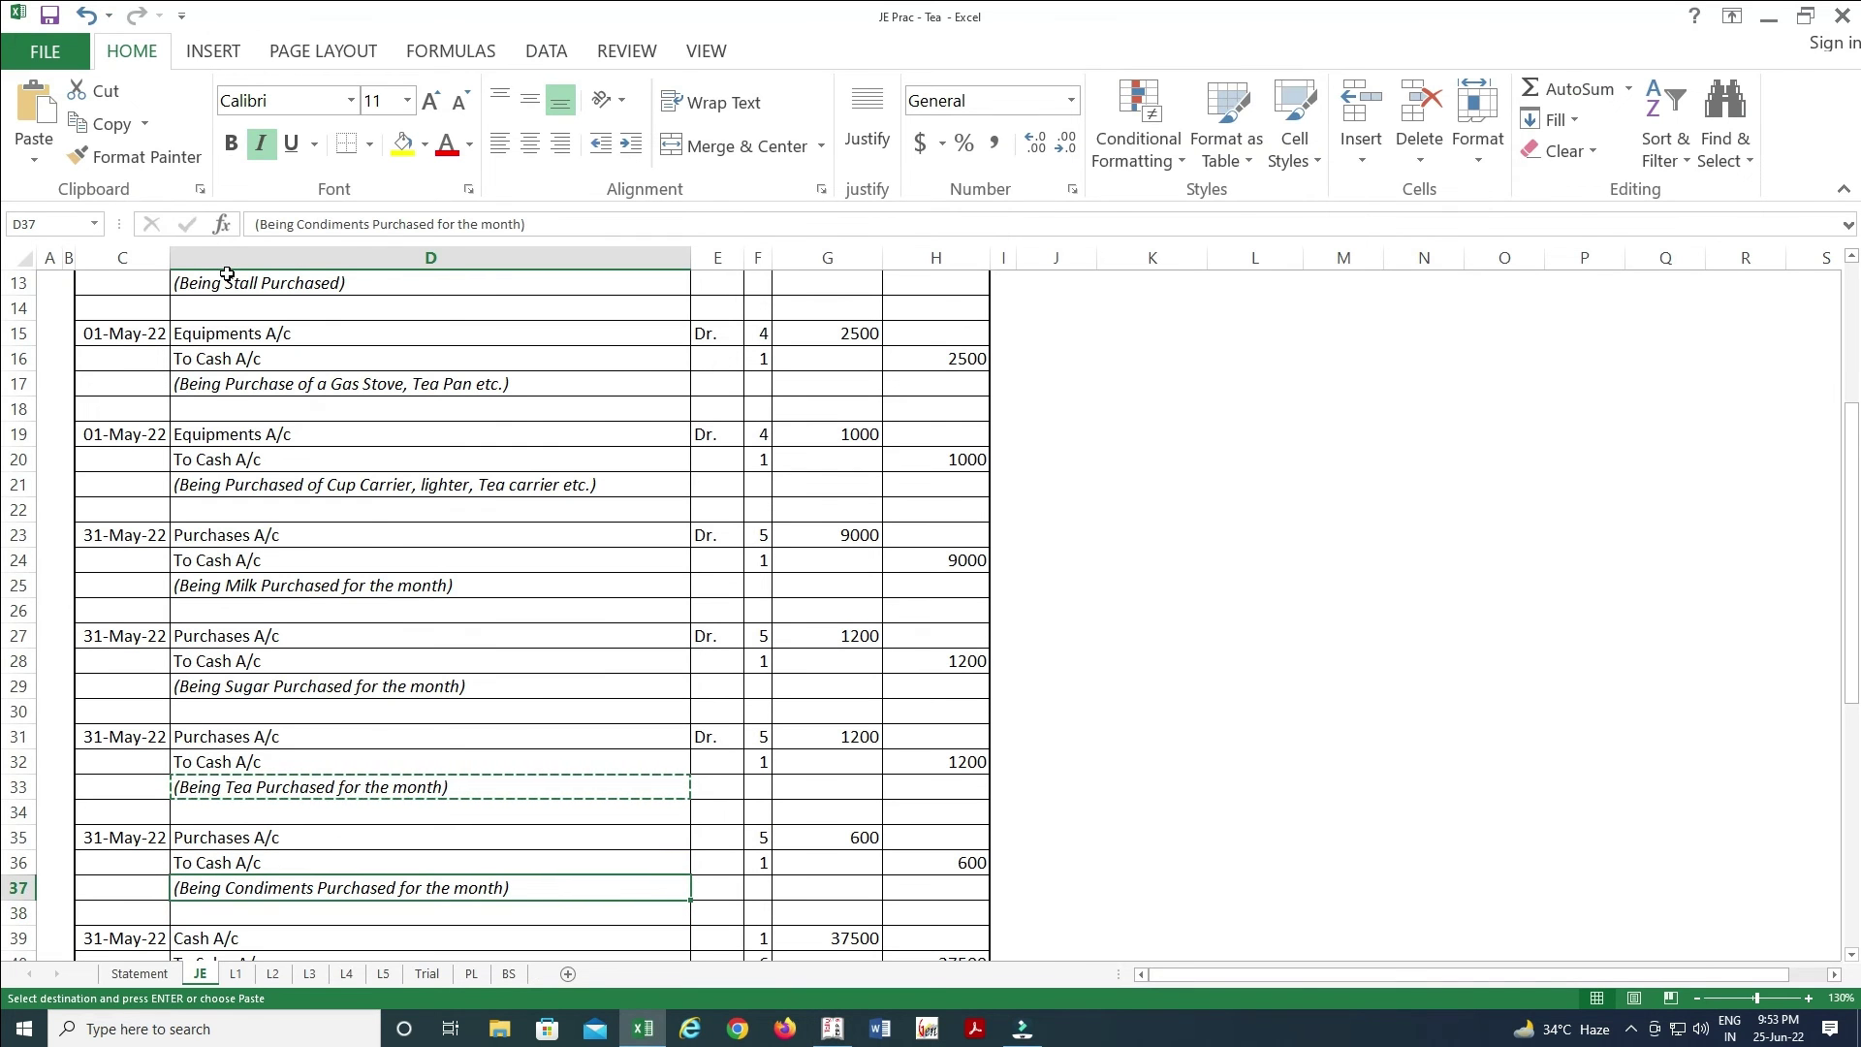
key(alt)
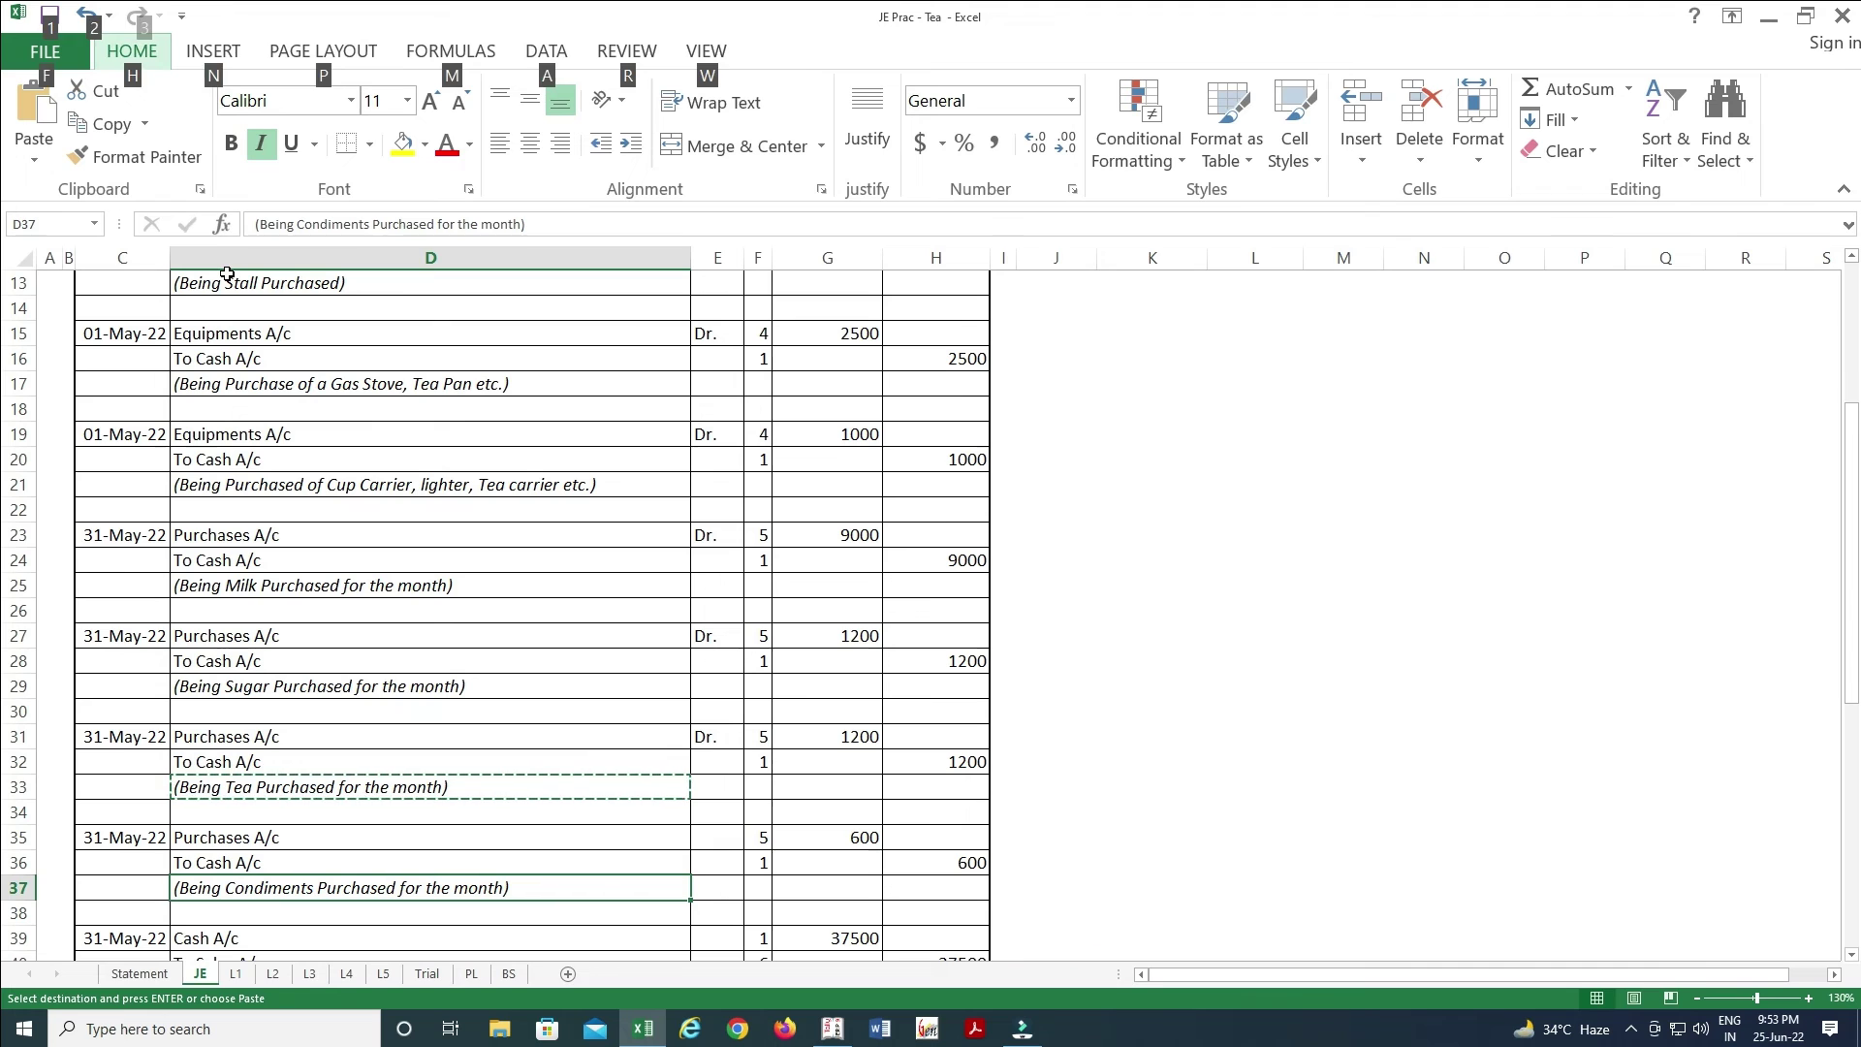
key(Escape)
key(Escape)
key(ctrl+c)
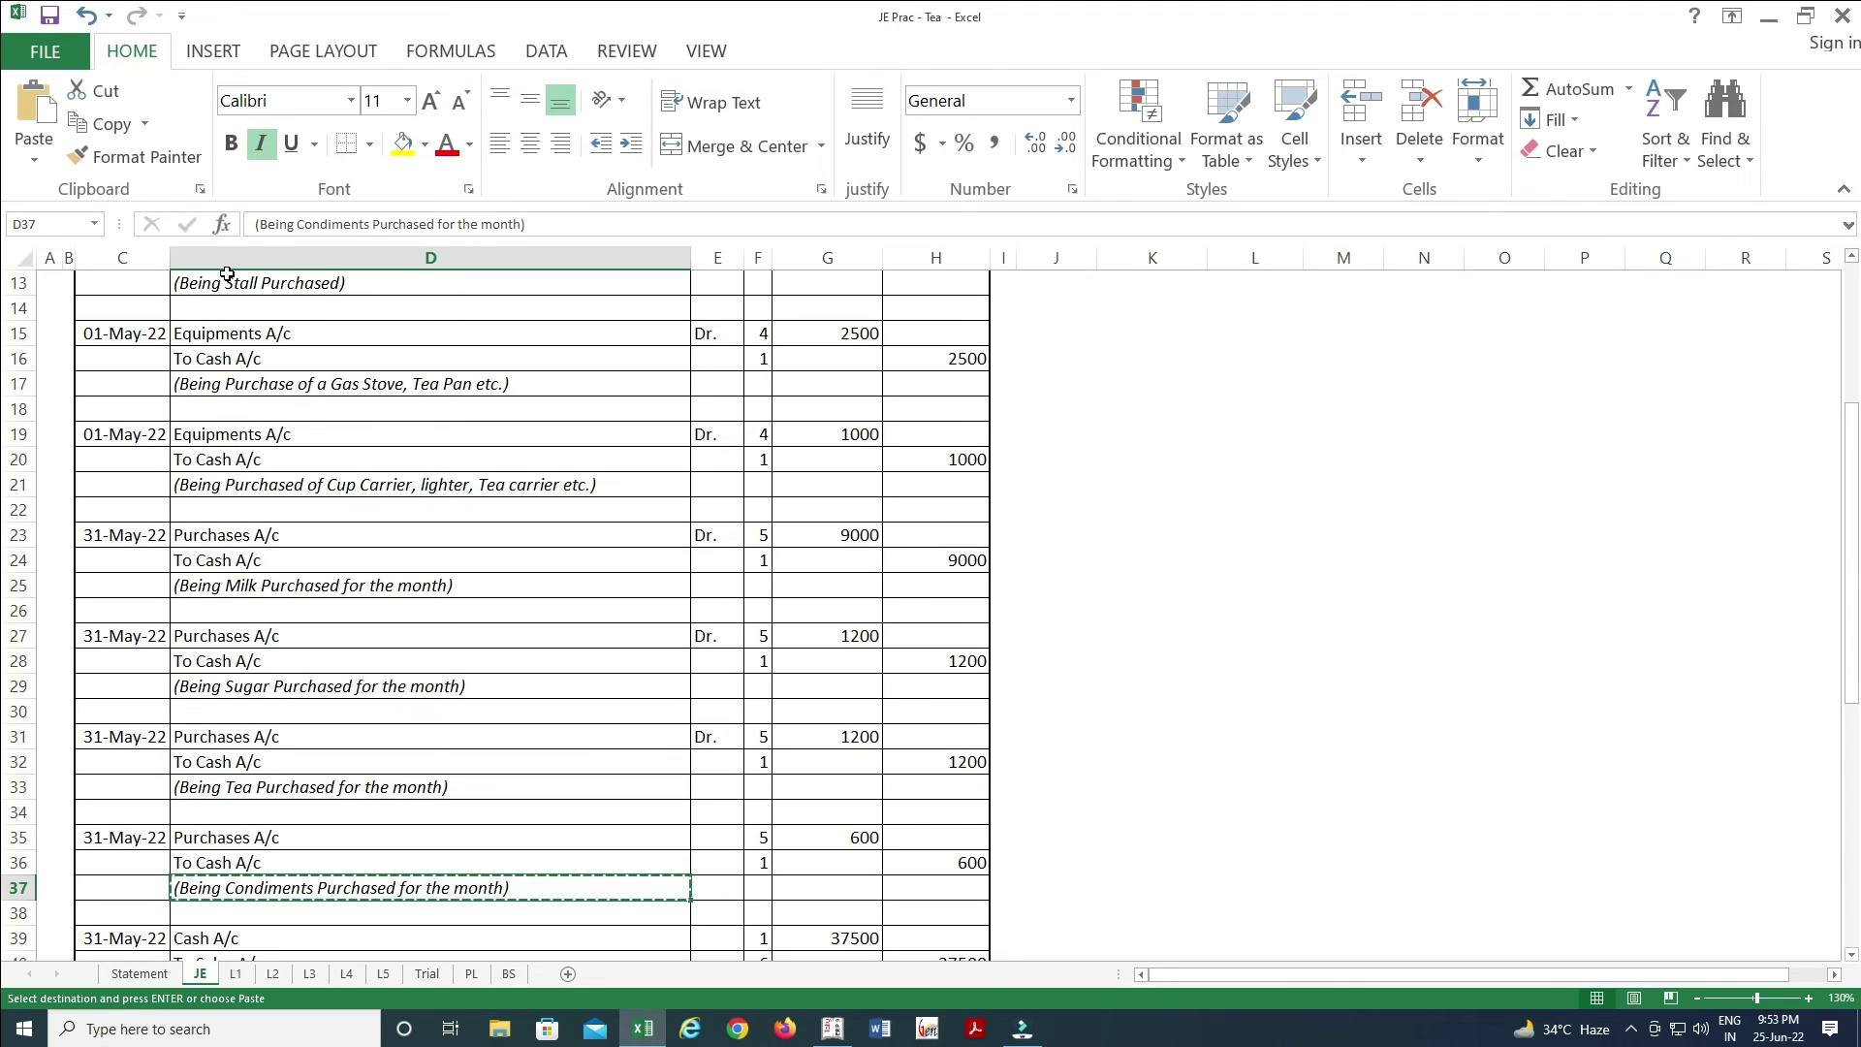
key(alt+Tab)
key(ctrl+alt+v)
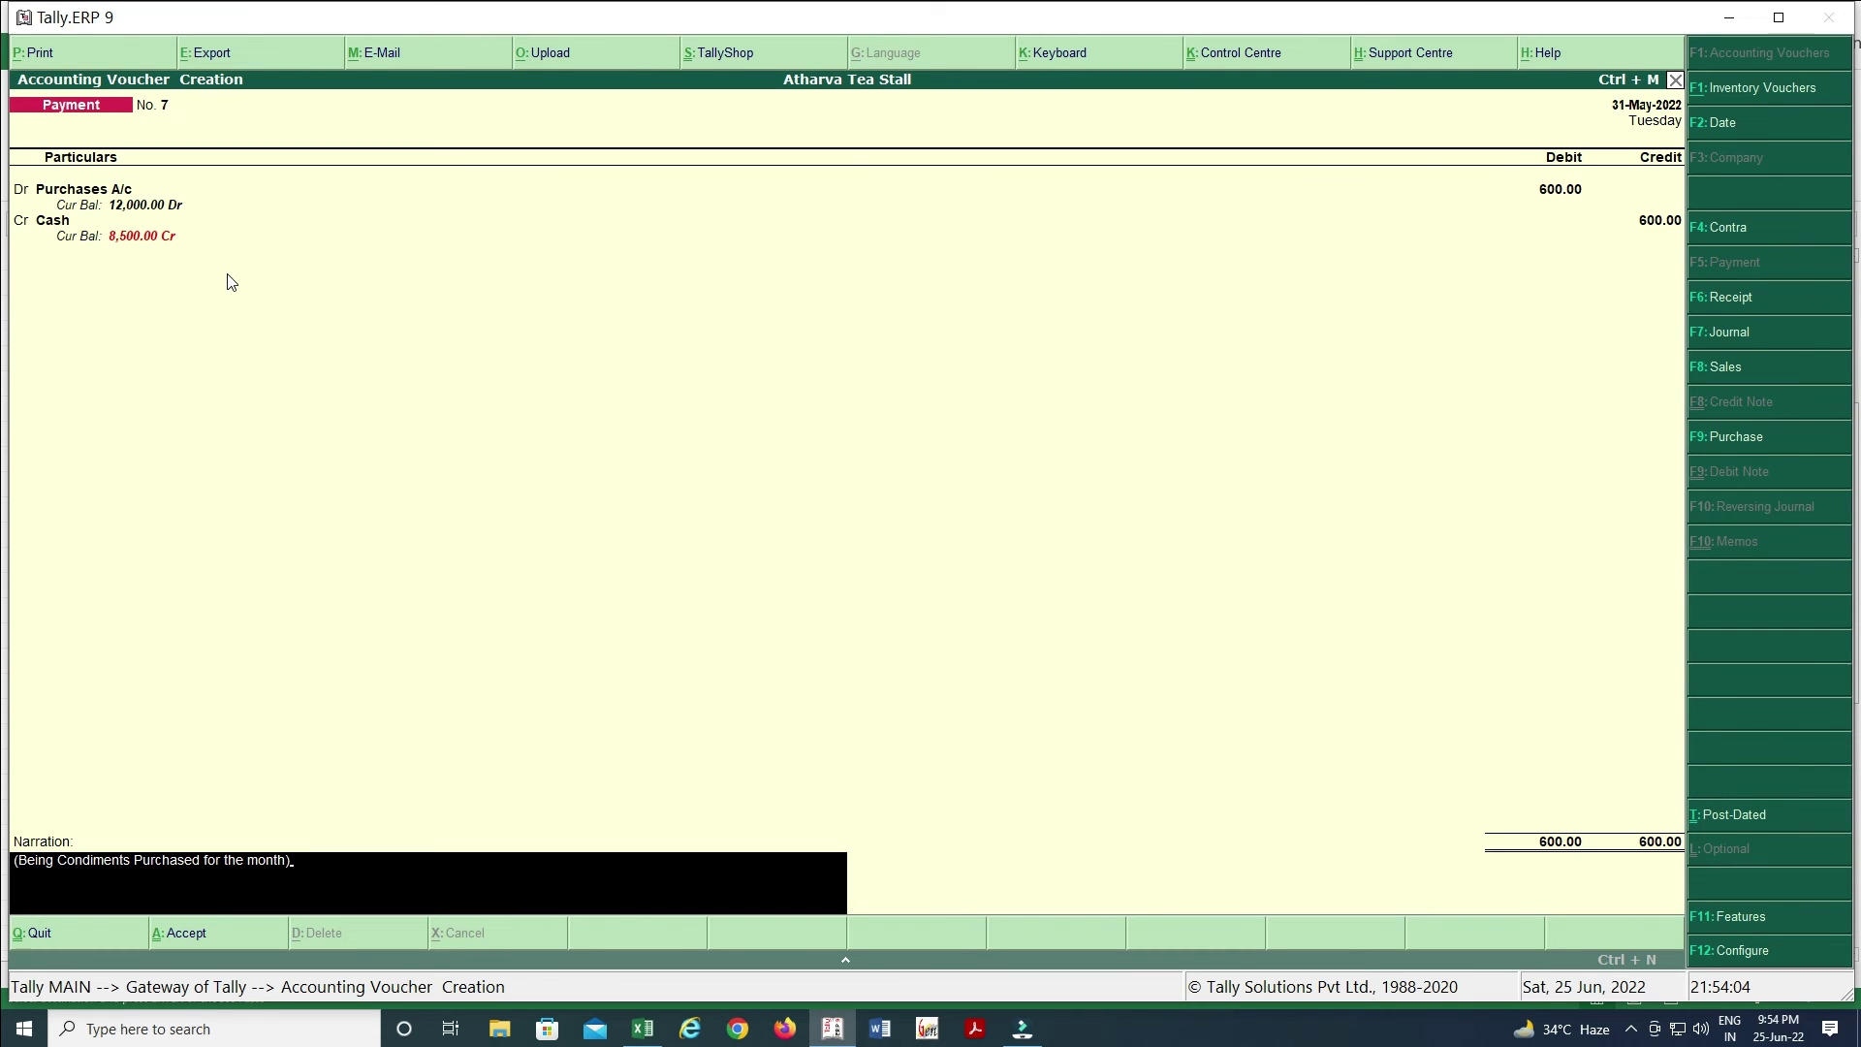
key(Return)
key(Return)
- Look through the remaining Excel journal entries, locate the 31 May sales entry, and return to Tally.ERP 9
key(alt+Tab)
key(Down)
key(Down)
key(Down)
key(Down)
key(Down)
key(Down)
key(Down)
key(Down)
key(Down)
key(Down)
key(Up)
key(Up)
key(Up)
key(Up)
key(Up)
key(Up)
key(Up)
key(Up)
key(Up)
key(Up)
key(Down)
key(Down)
key(alt+Tab)
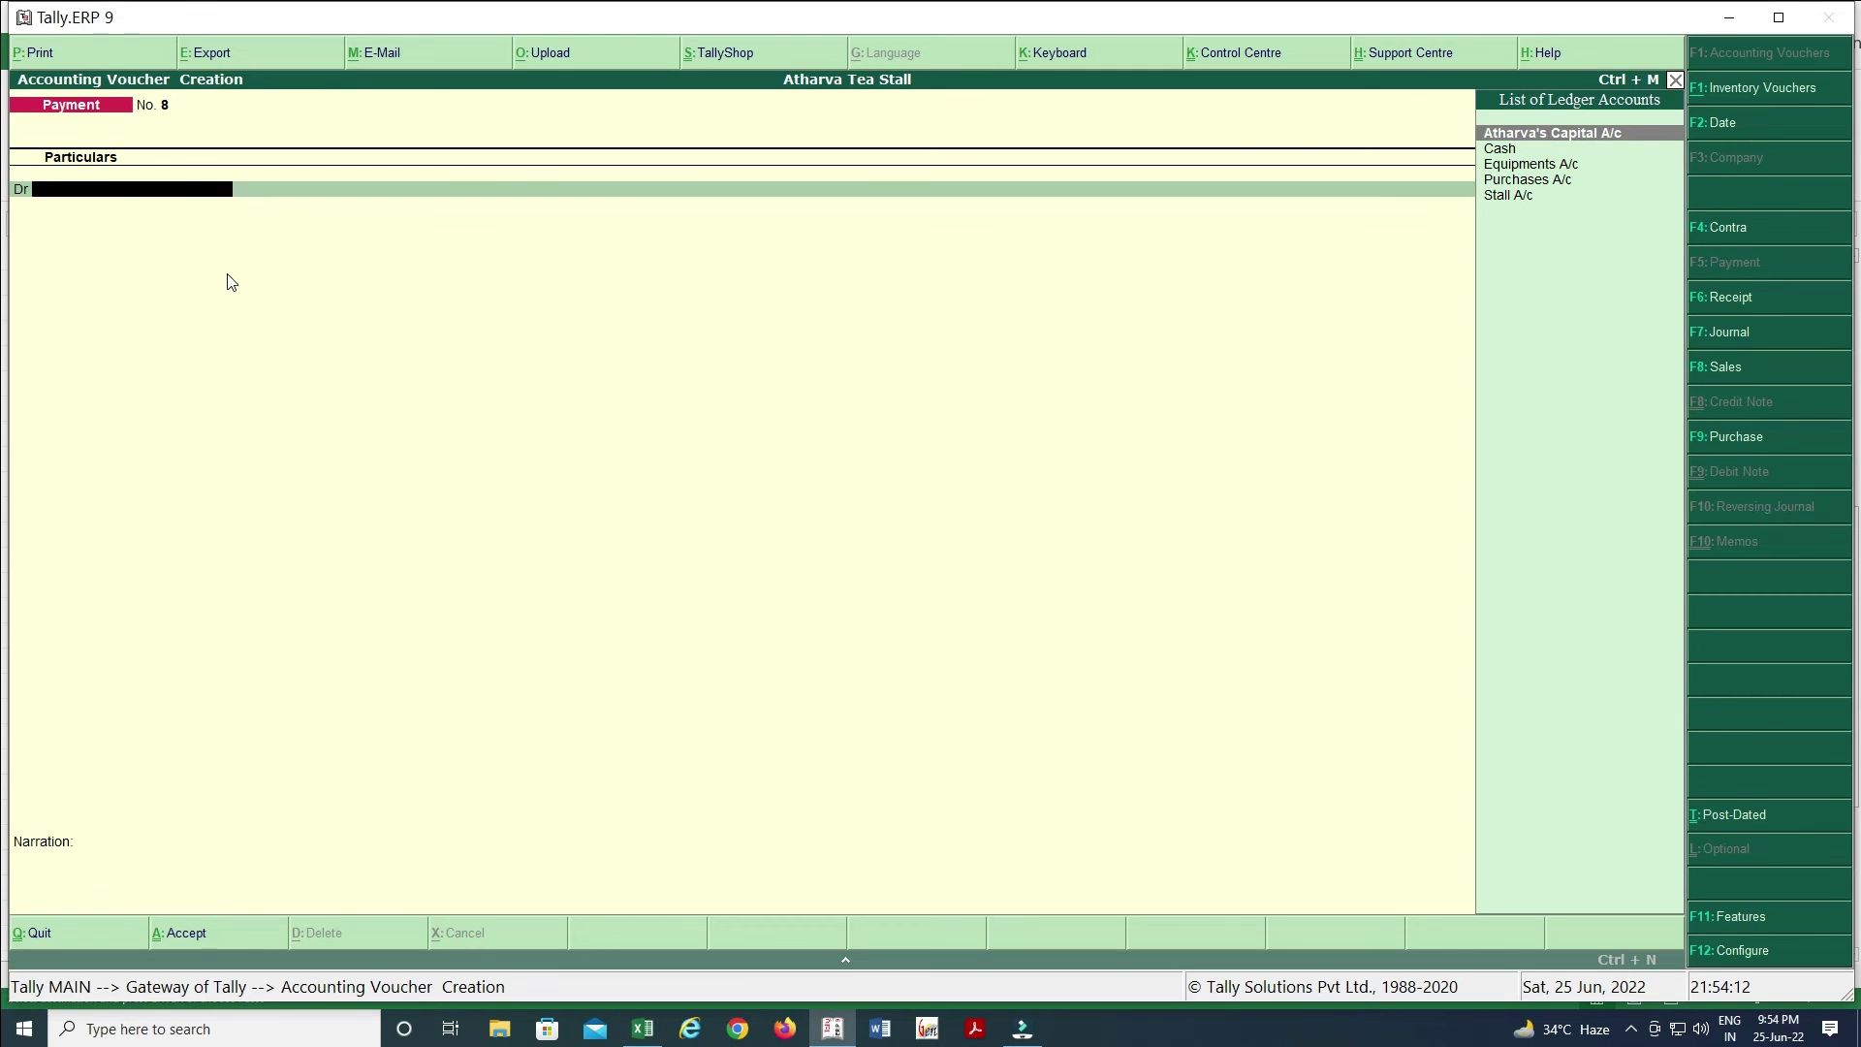
- Switch to a receipt voucher and create a Sales ledger under Sales Accounts as its credit account
key(F6)
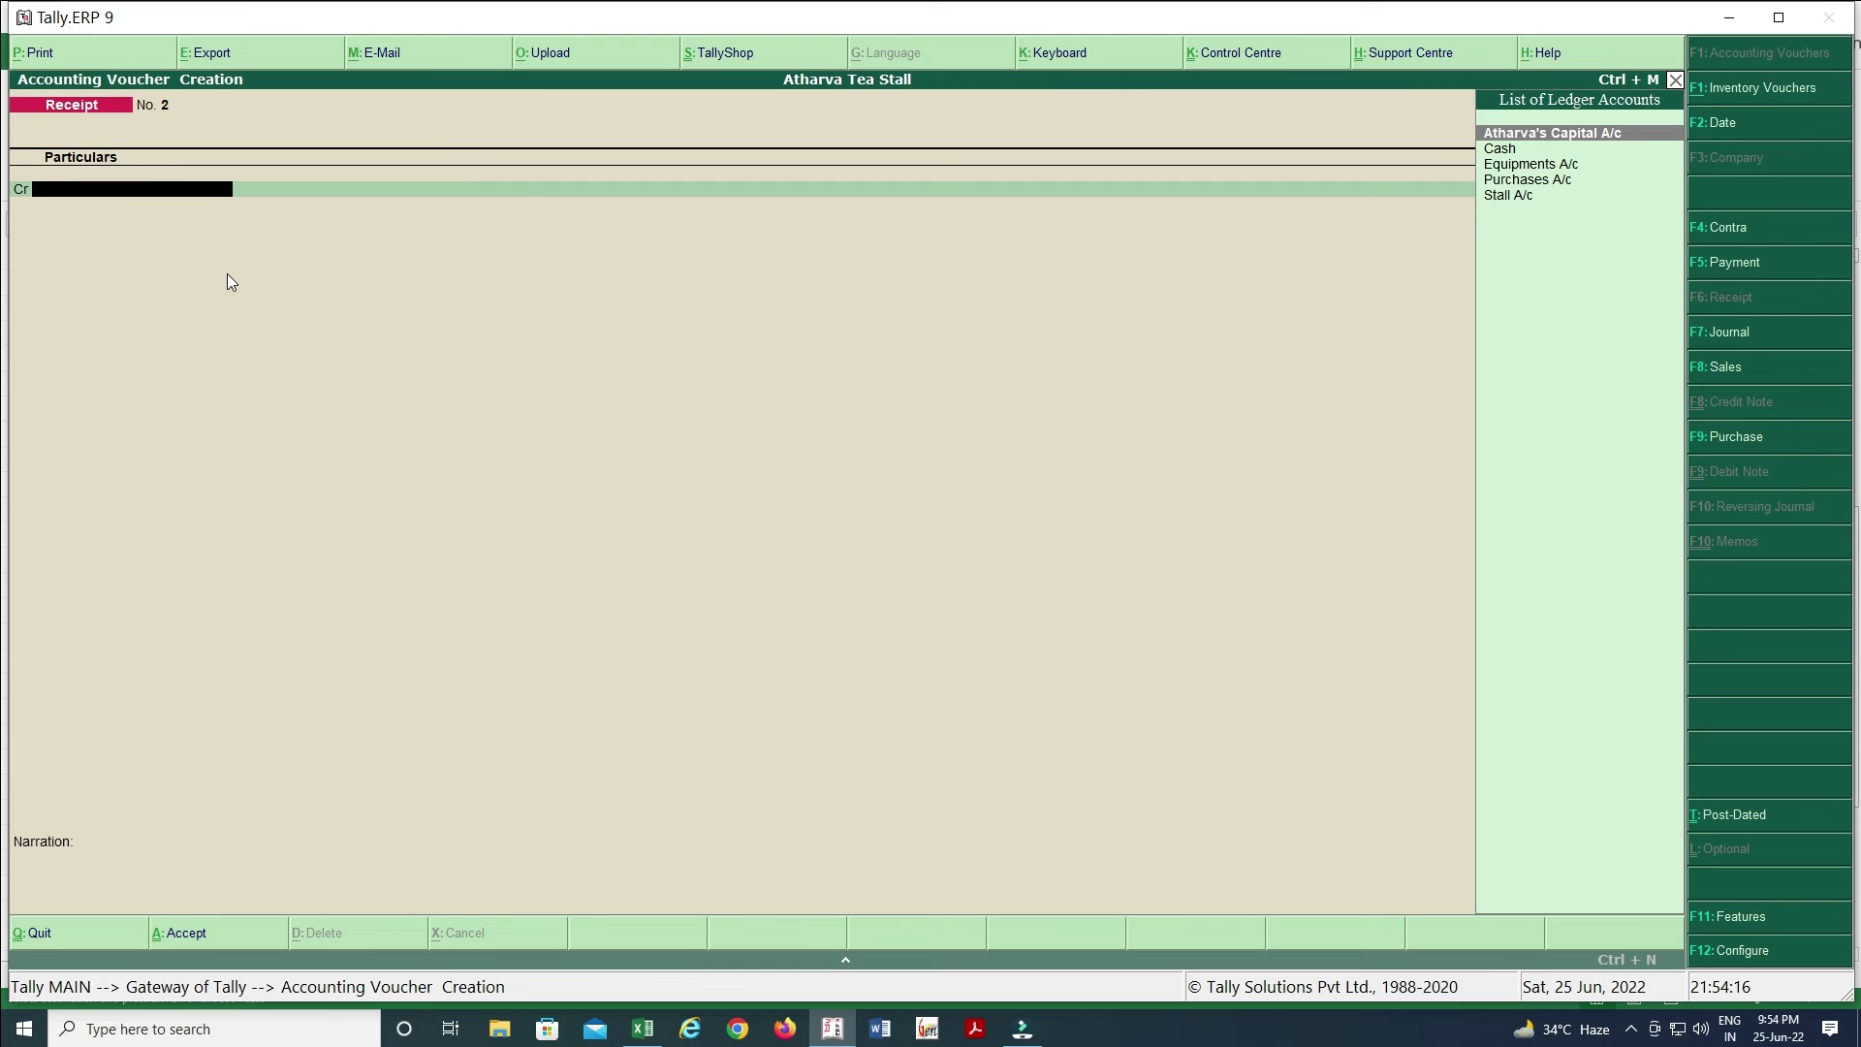
key(alt+c)
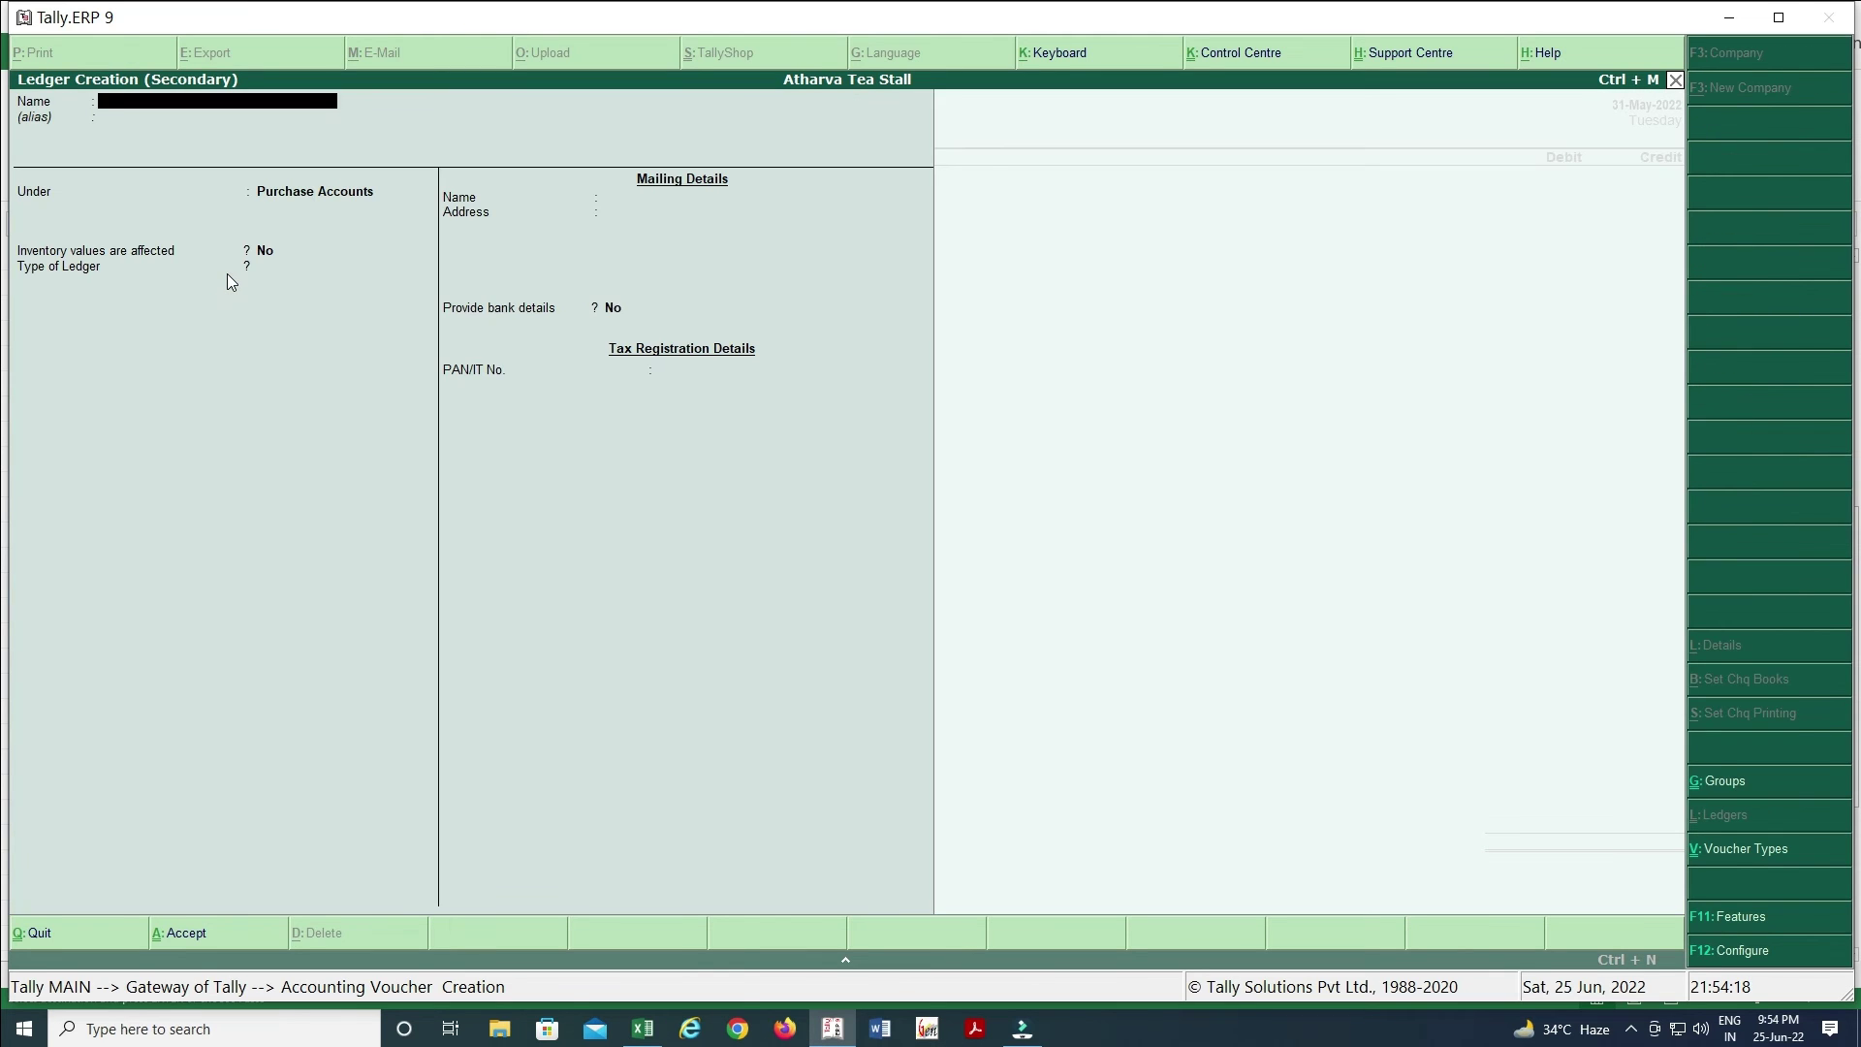
text(Sales)
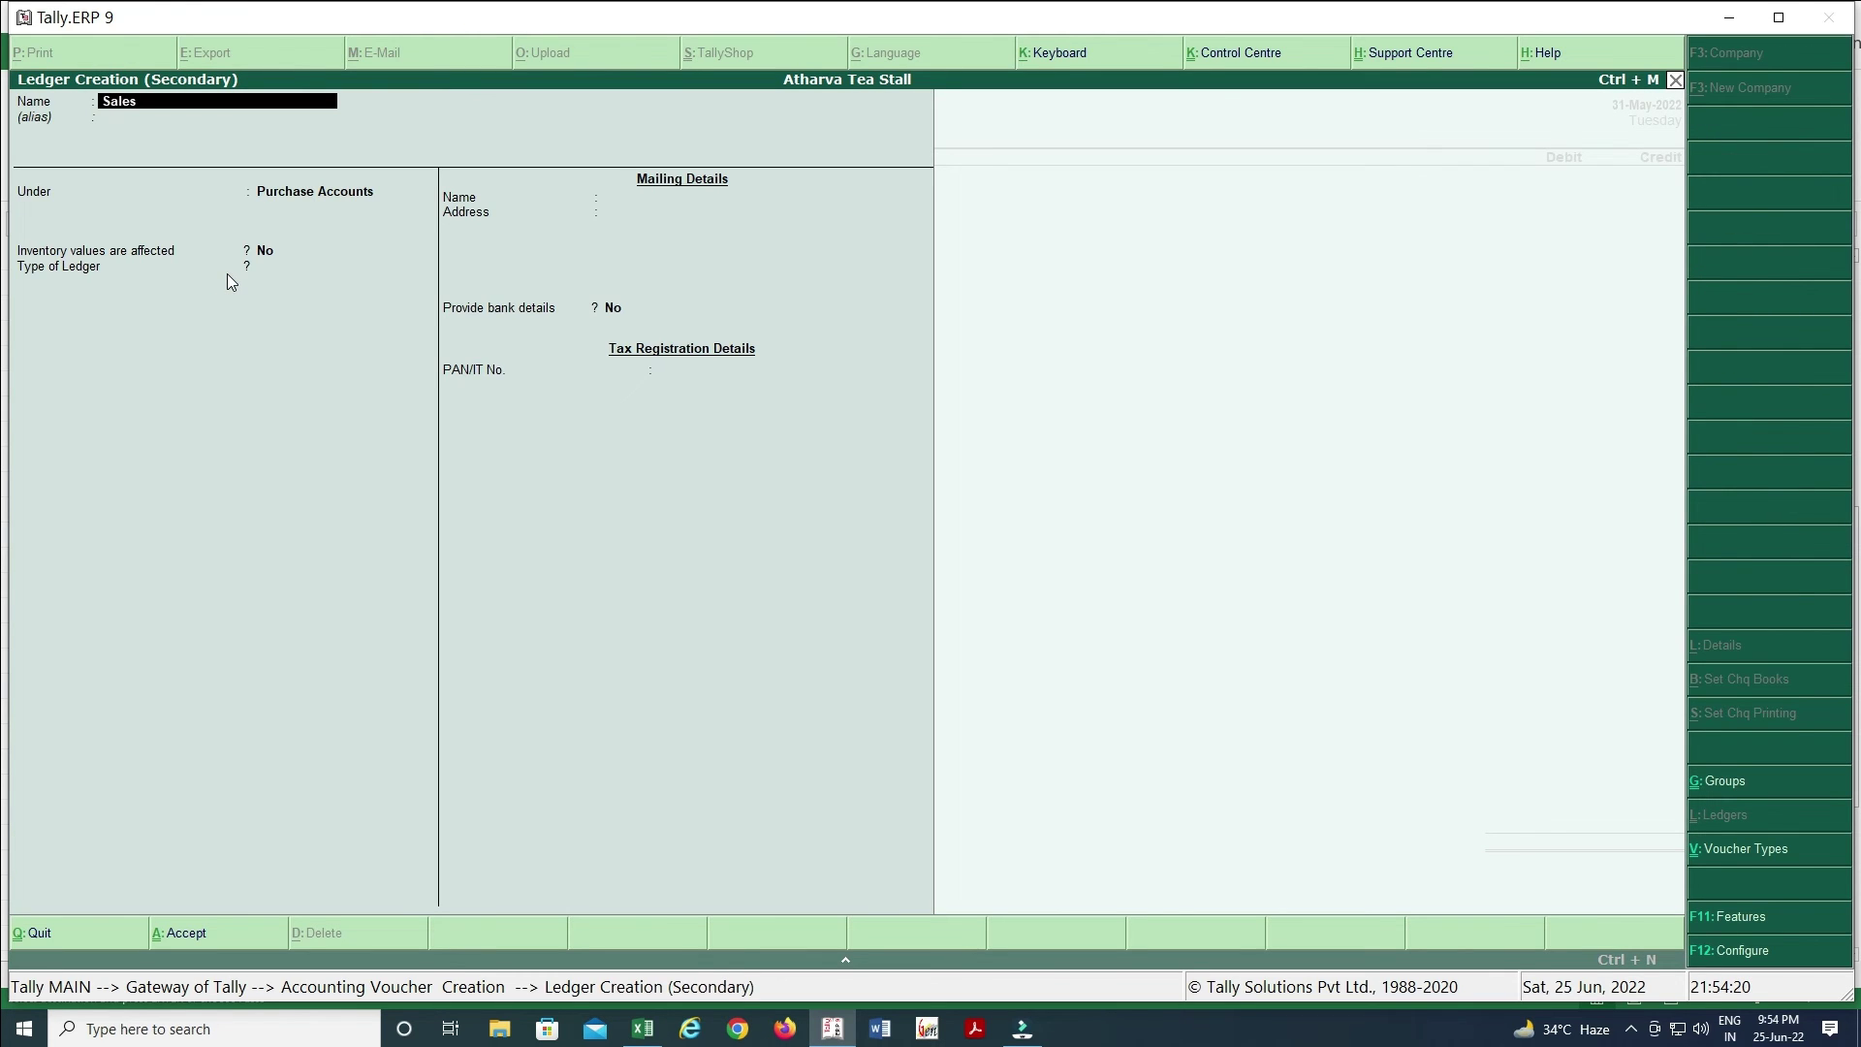
key(Return)
key(Return)
text(Sal)
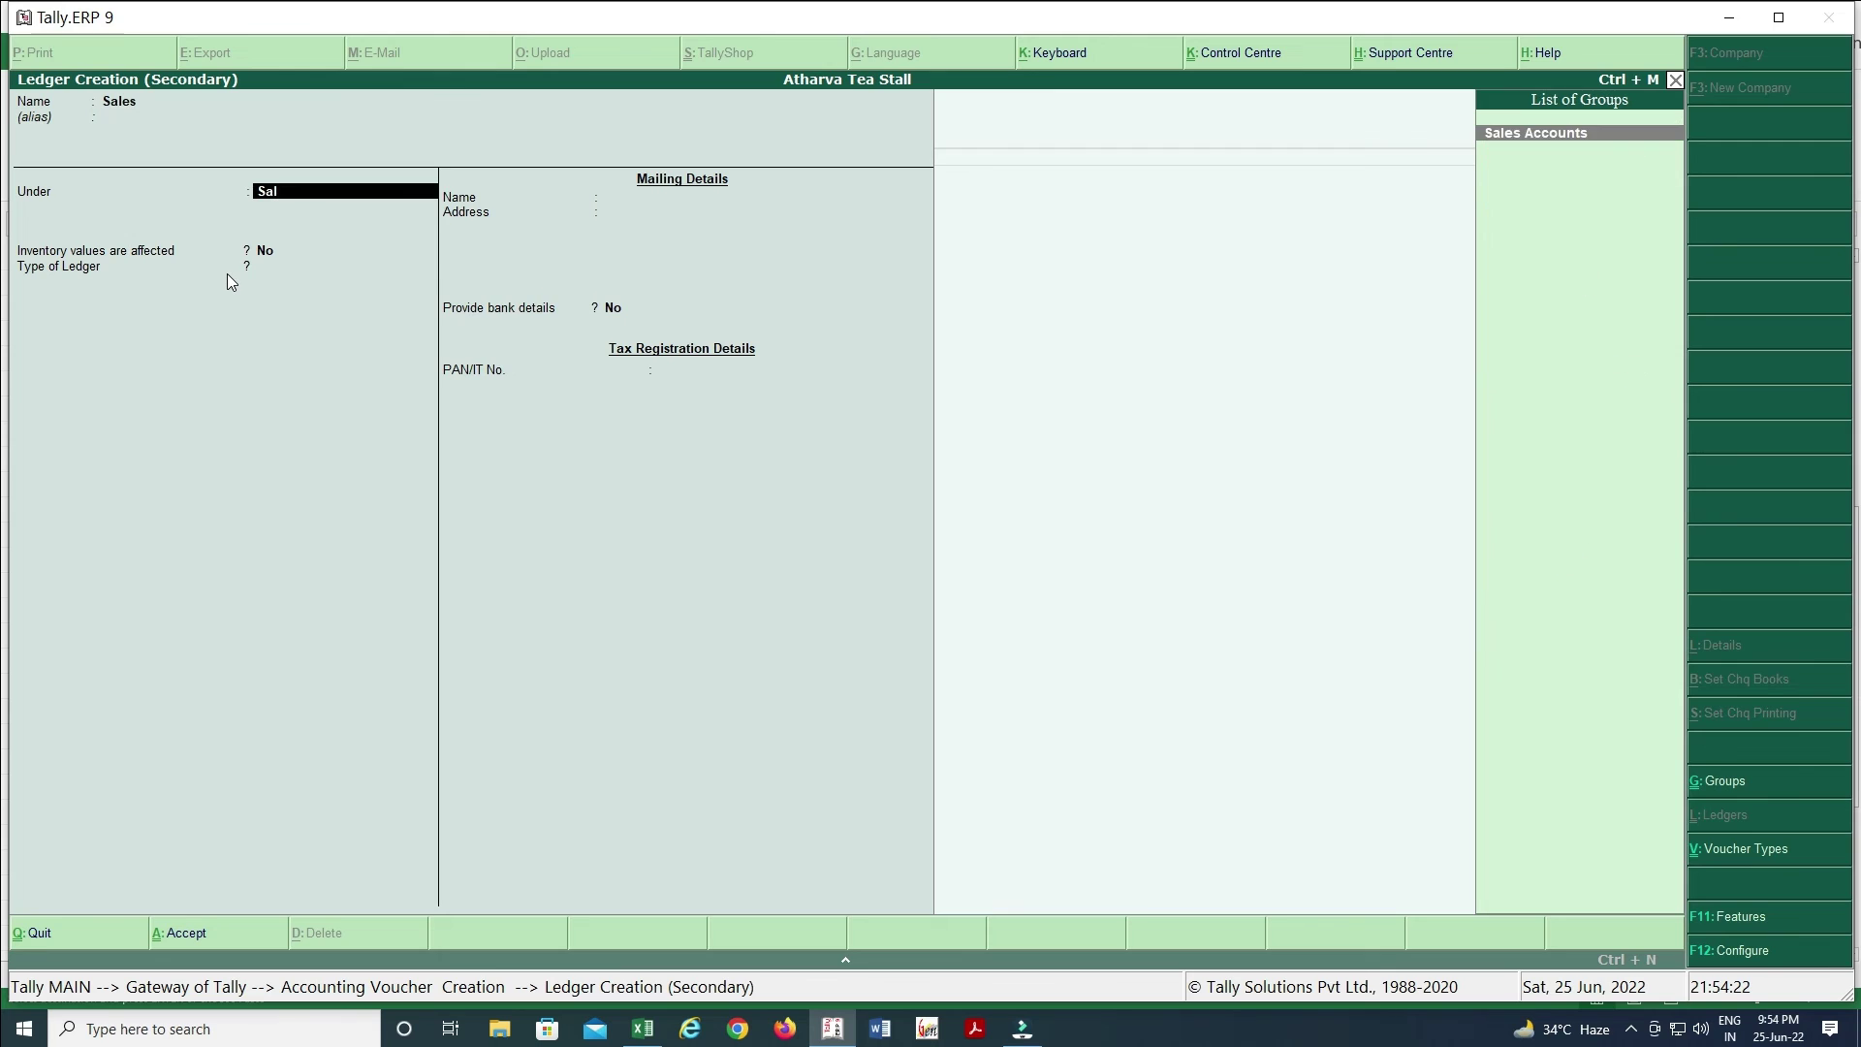
key(Return)
key(Return)
key(Return)
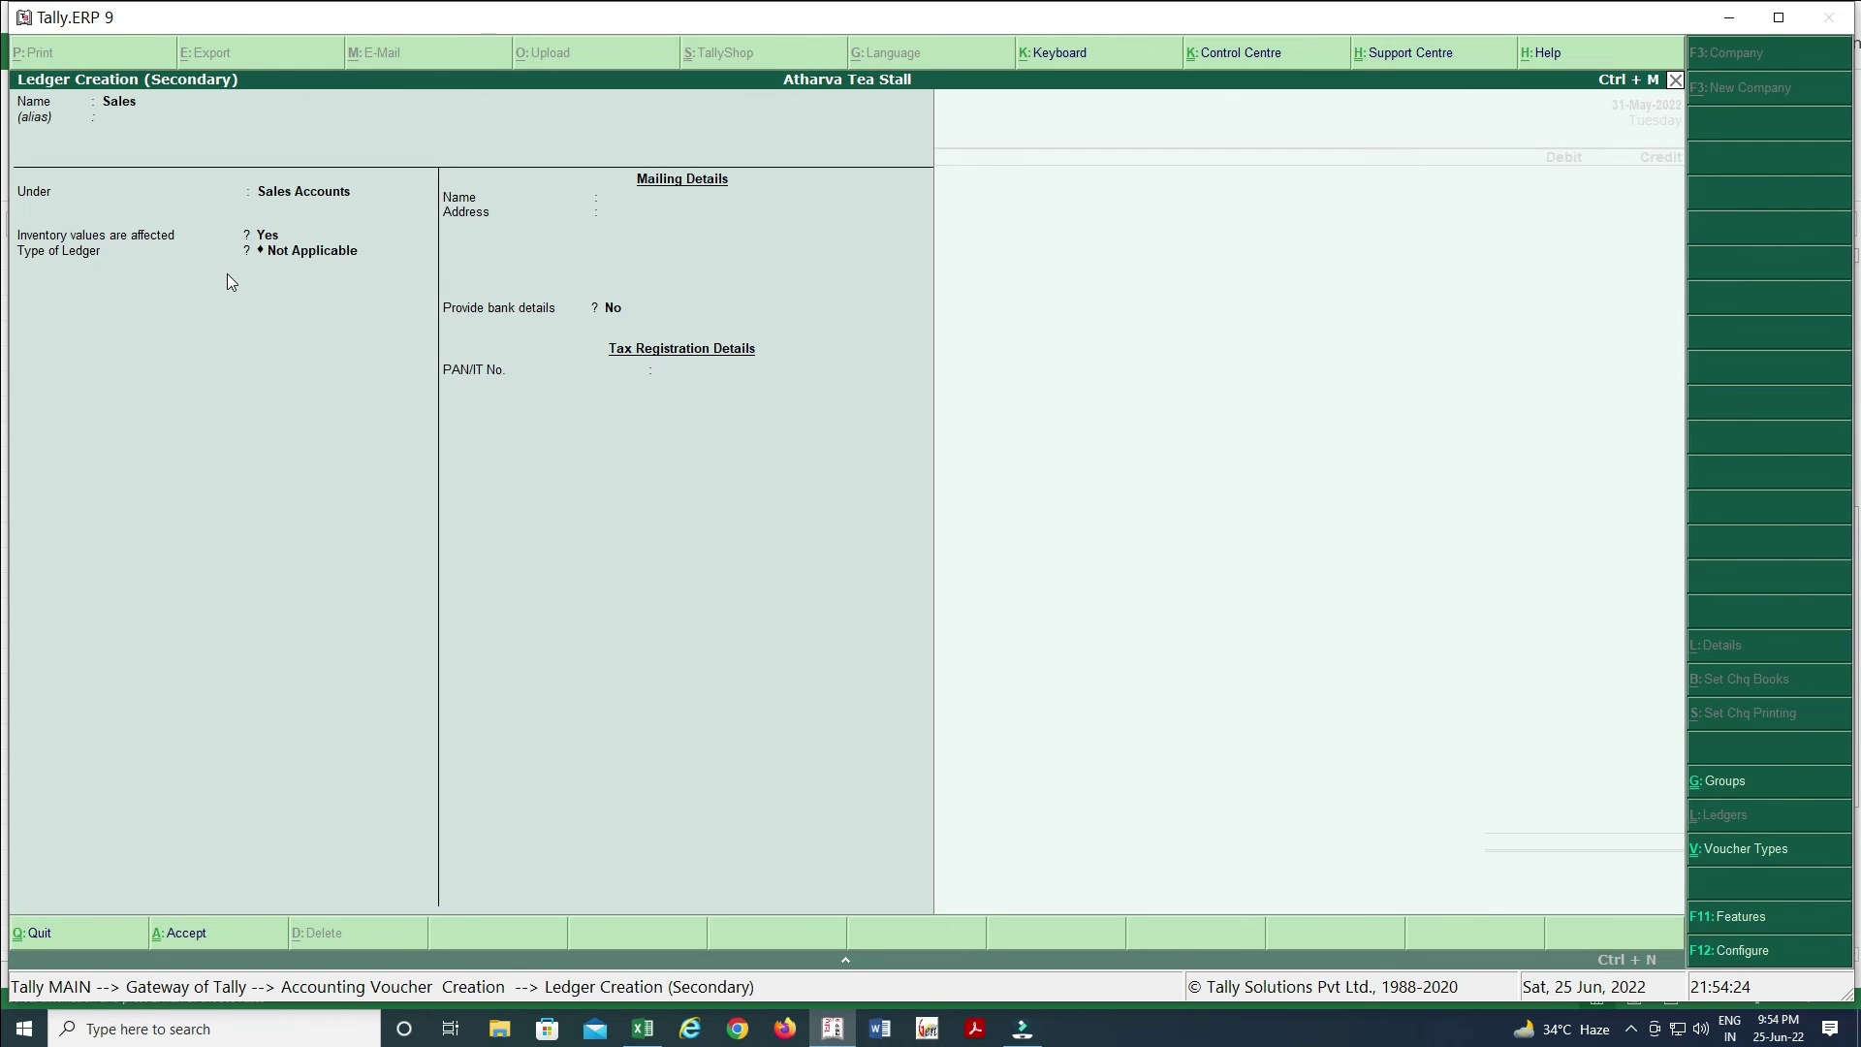
key(ctrl+a)
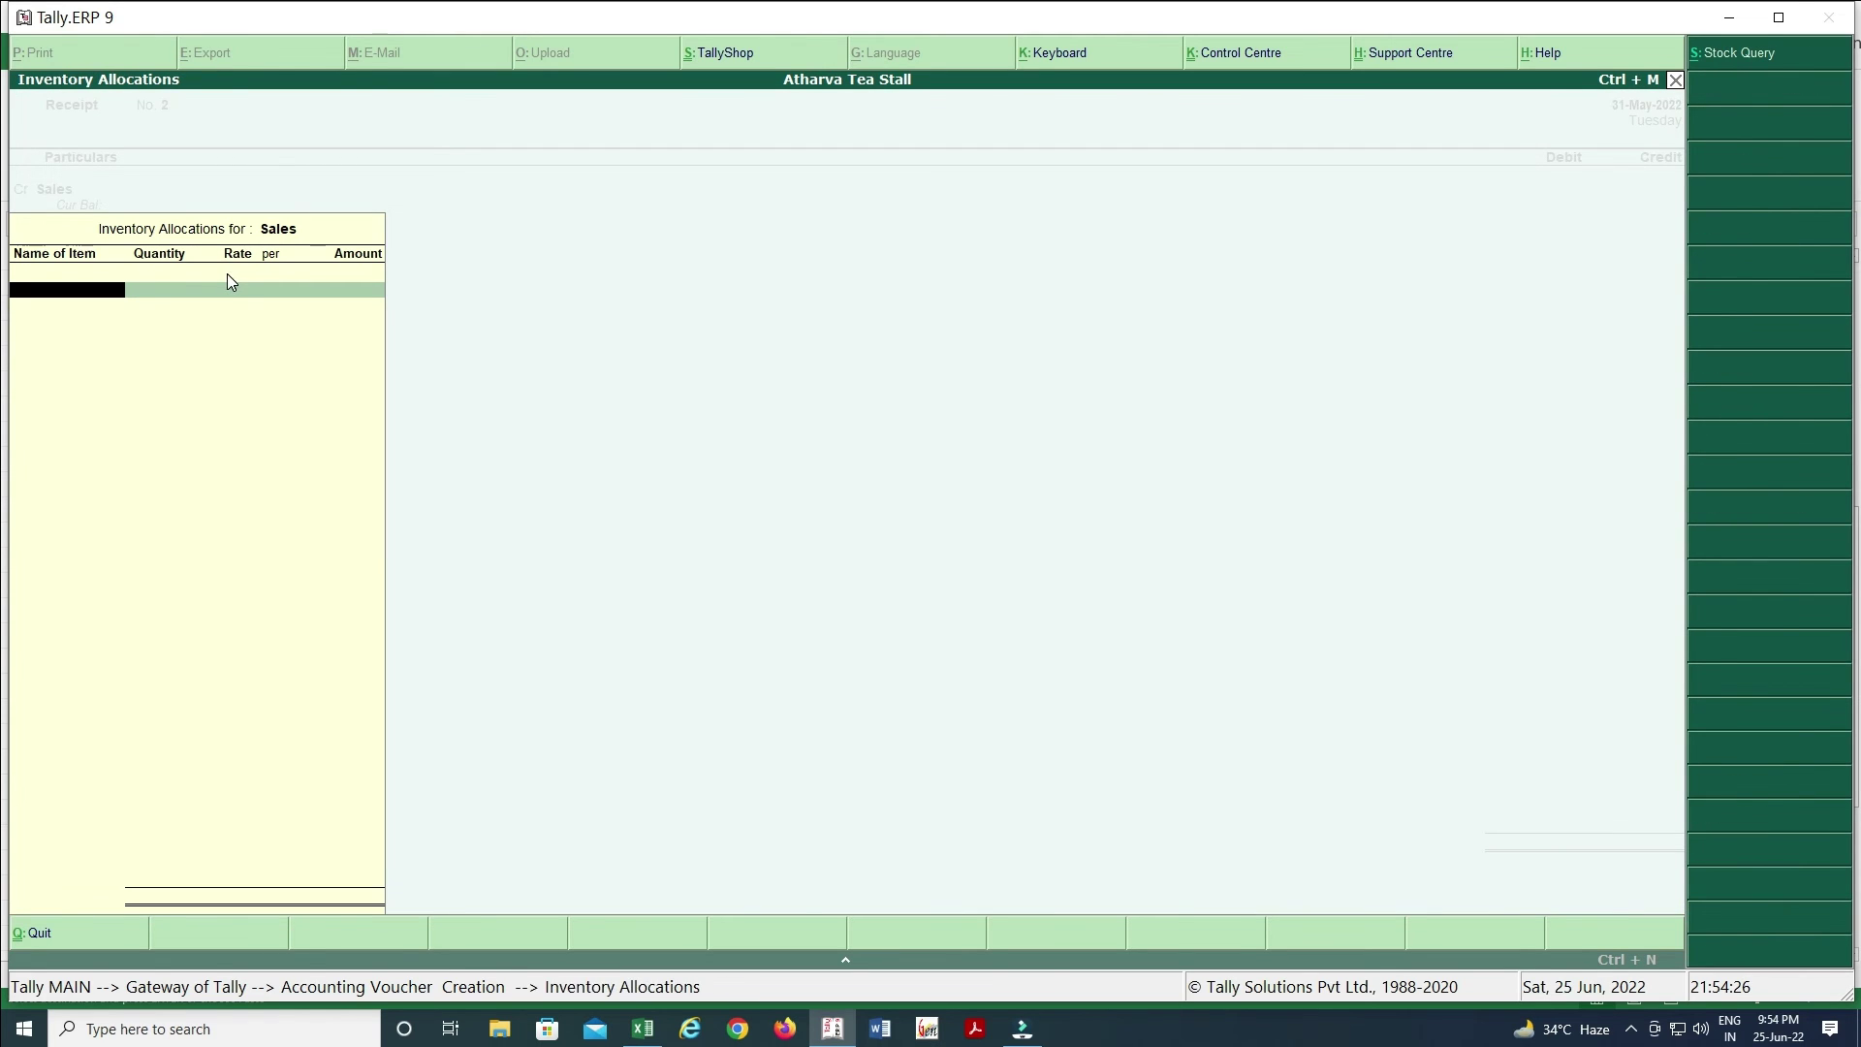
- Leave the inventory allocations and alter the Sales ledger so that inventory values are not affected, then save it
key(Escape)
key(ctrl+Return)
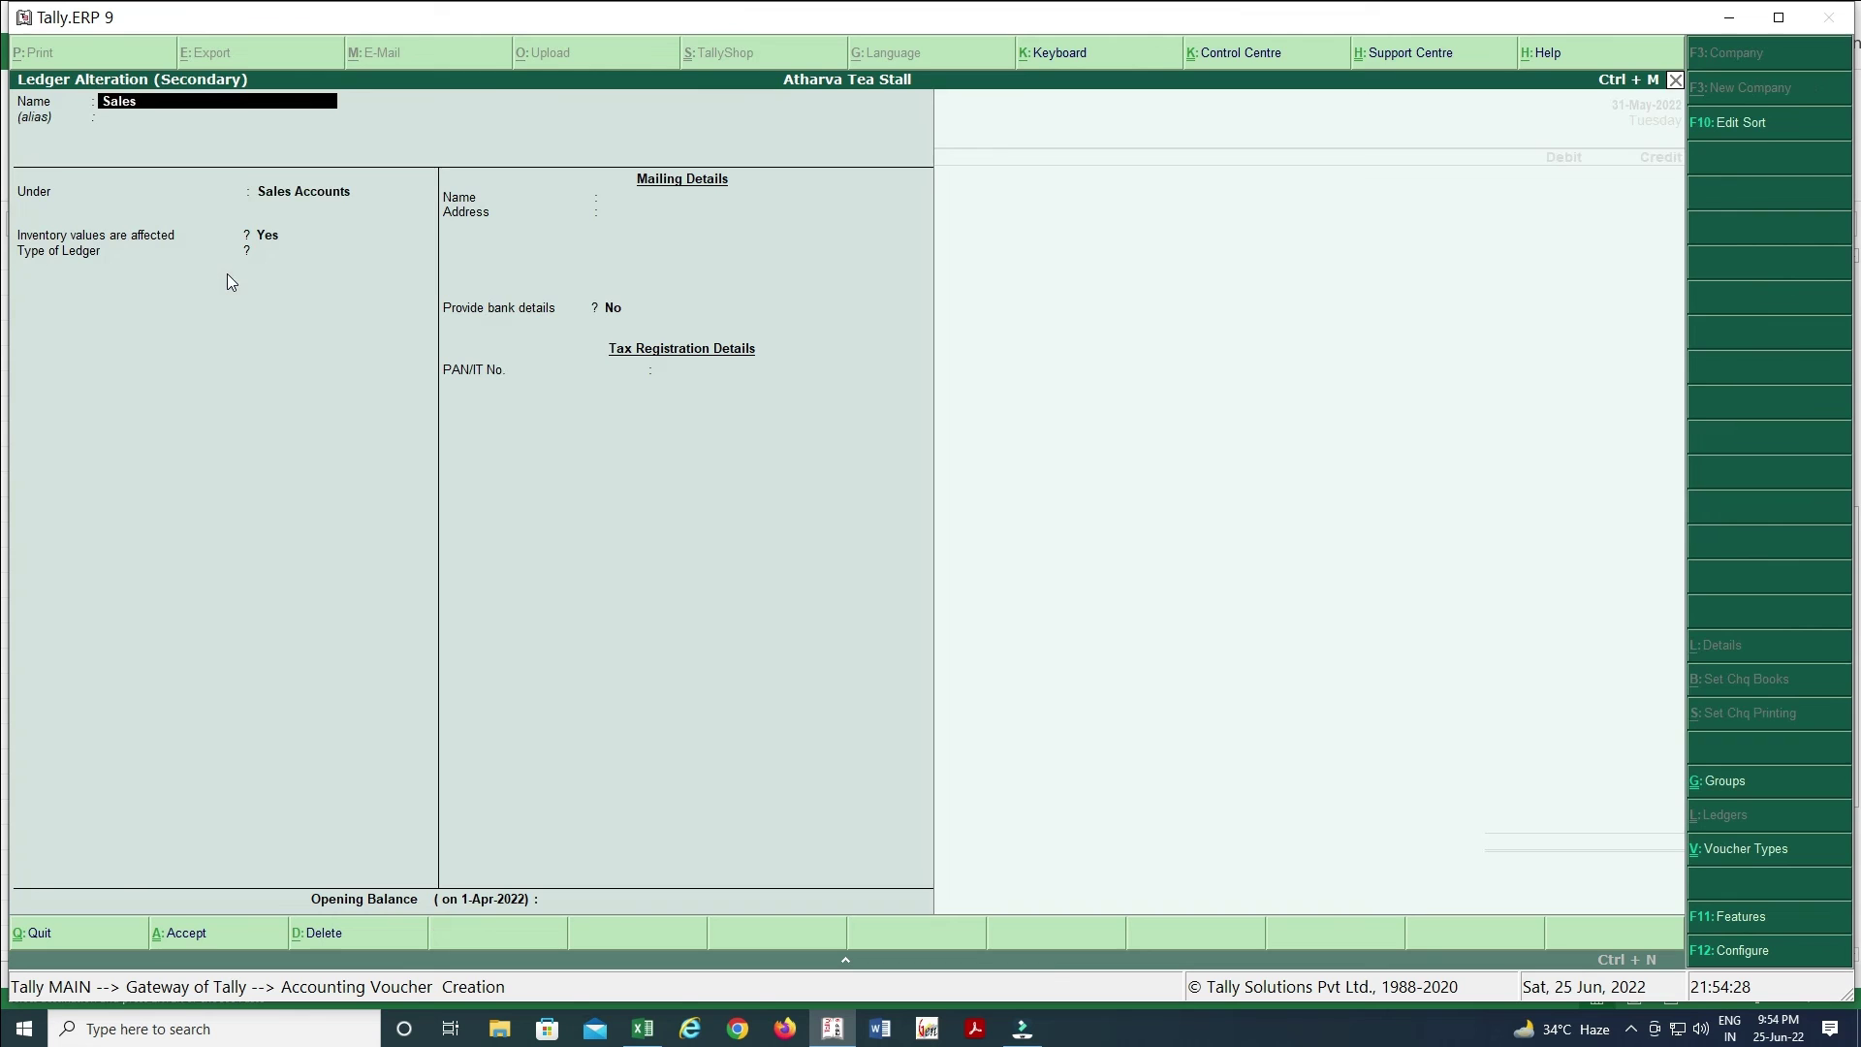
key(Return)
key(Return)
key(Return)
key(n)
key(Return)
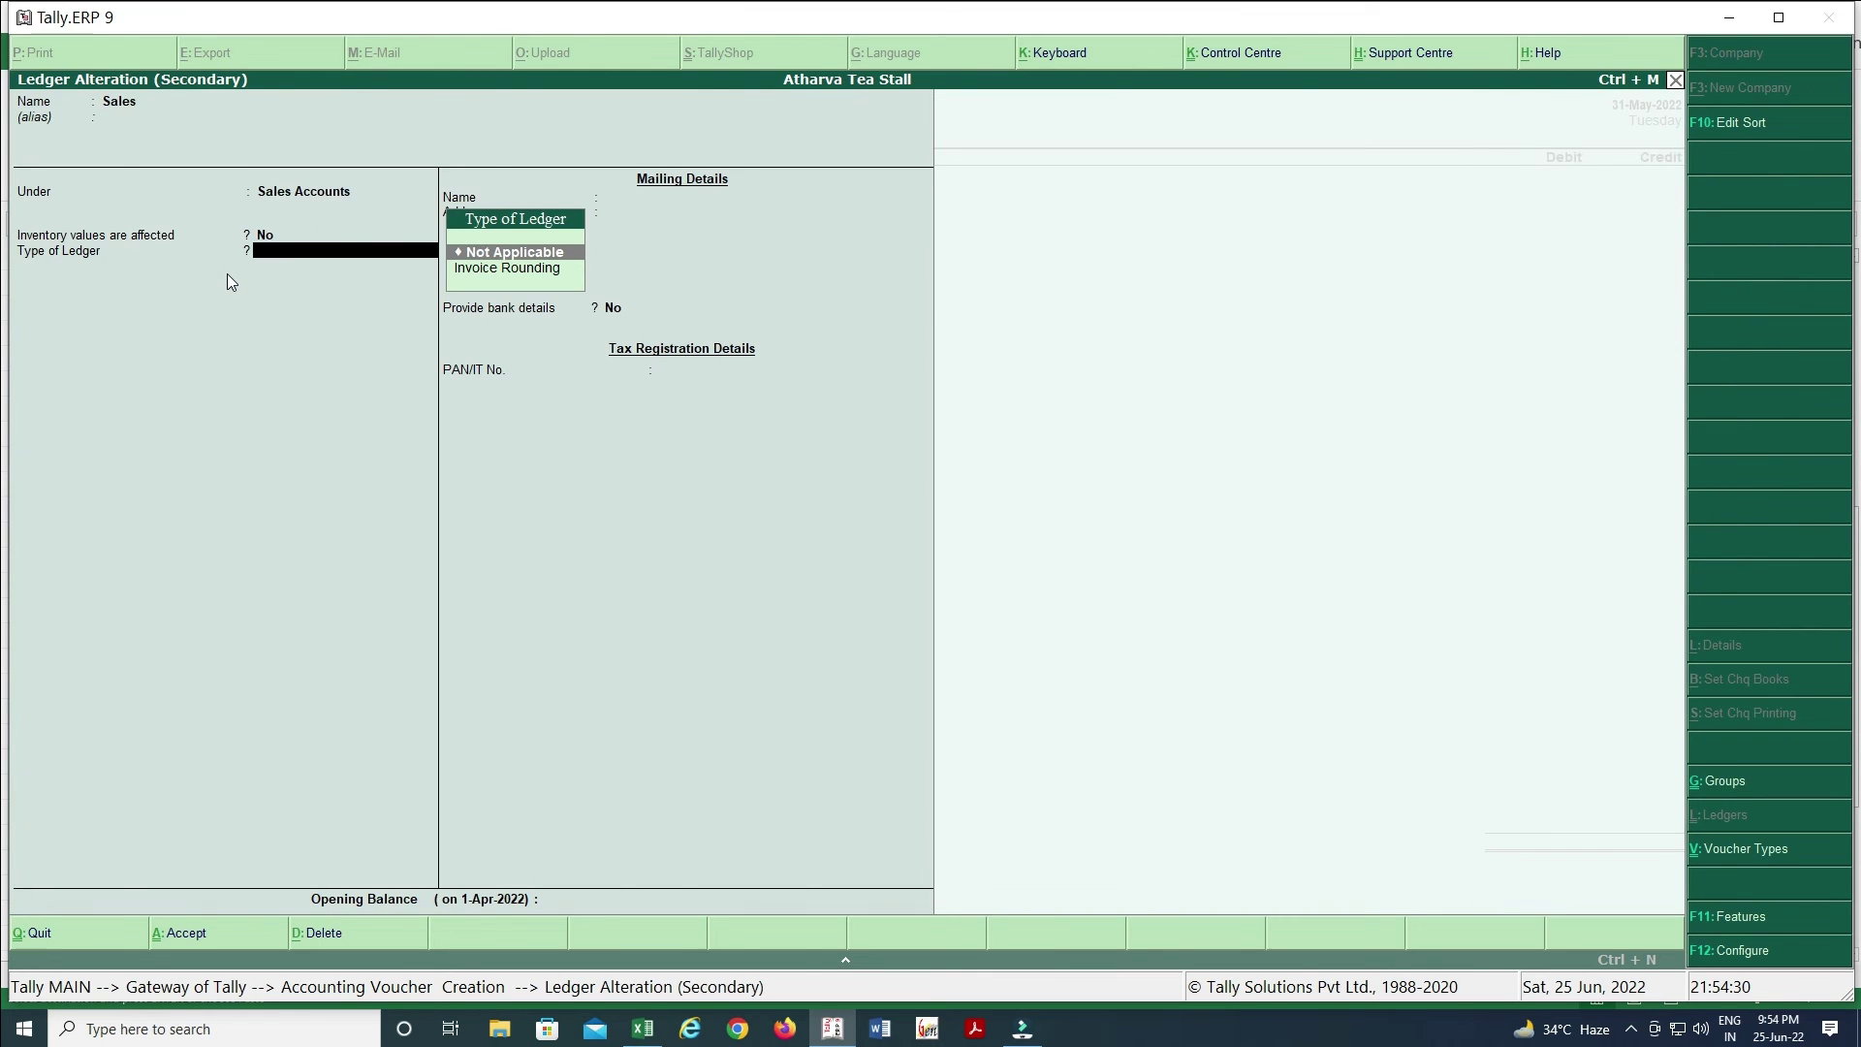
key(ctrl+a)
- Check the sales amount in the Excel journal, then credit Sales with 37500 and debit Cash in the Tally.ERP 9 receipt voucher
key(alt+Tab)
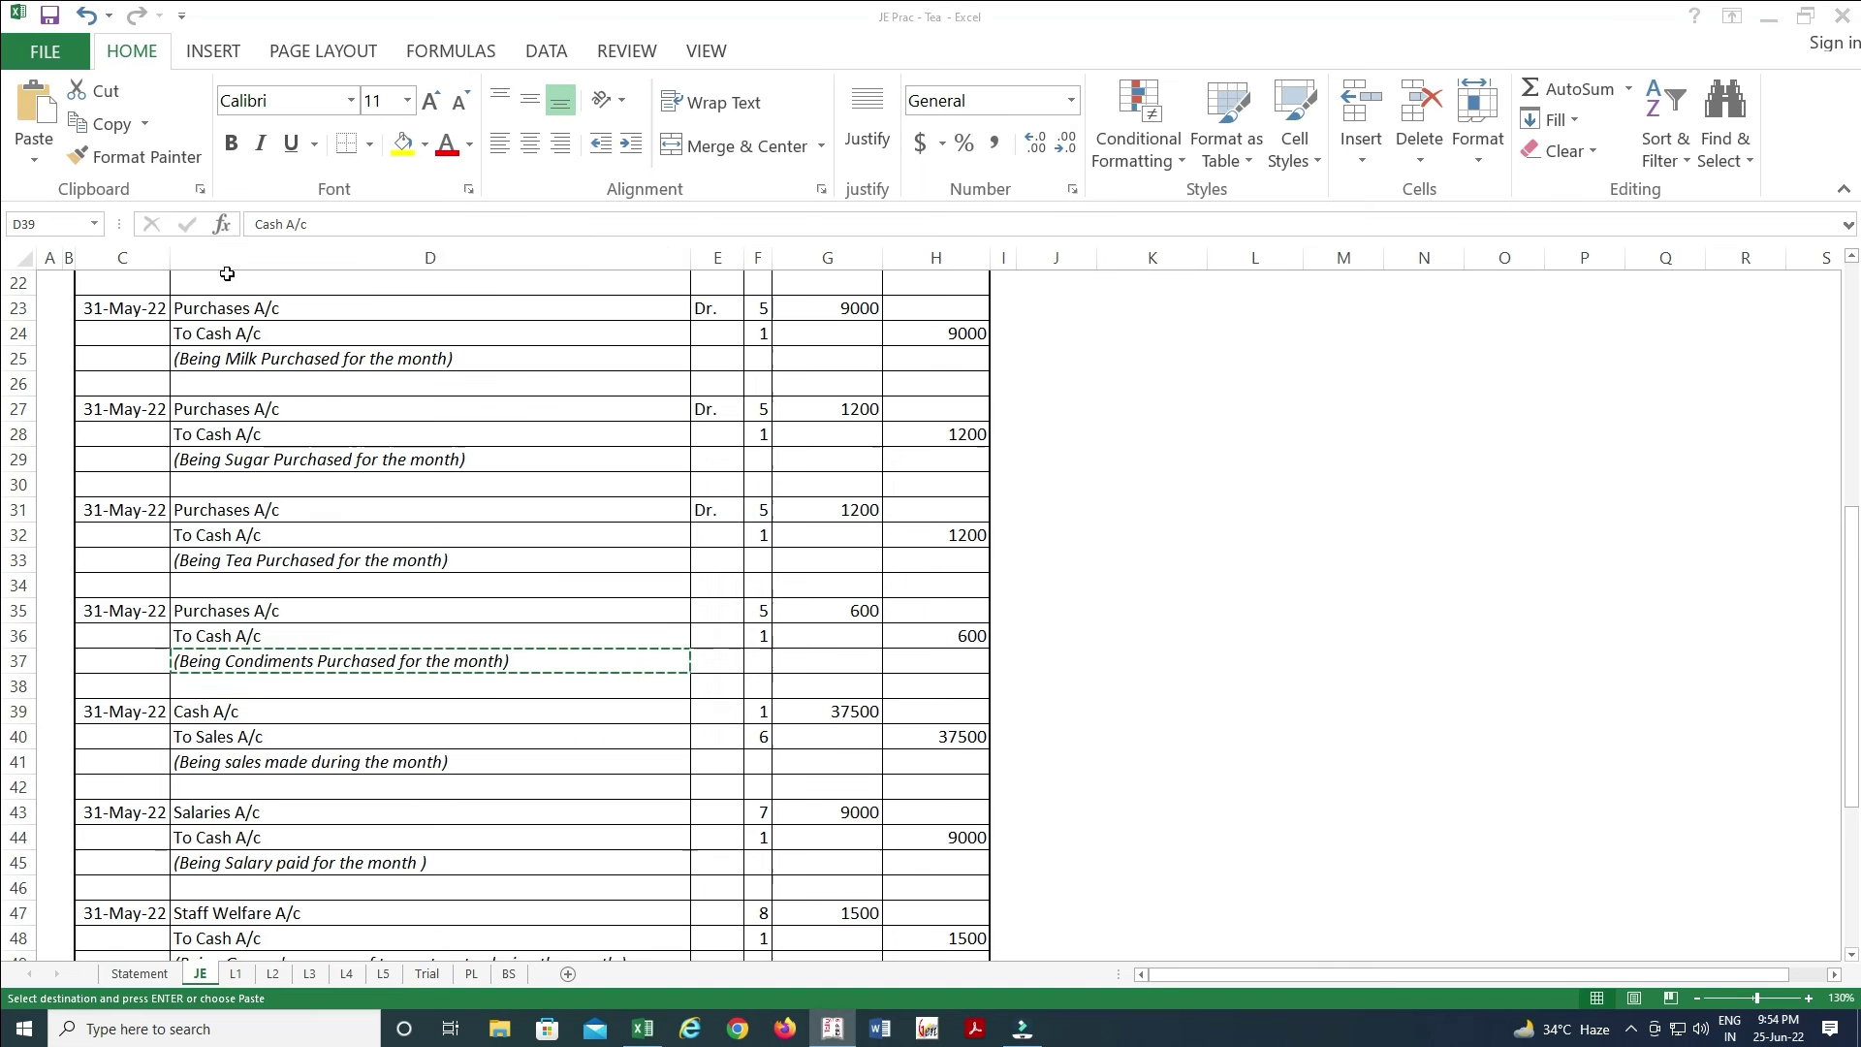
key(Right)
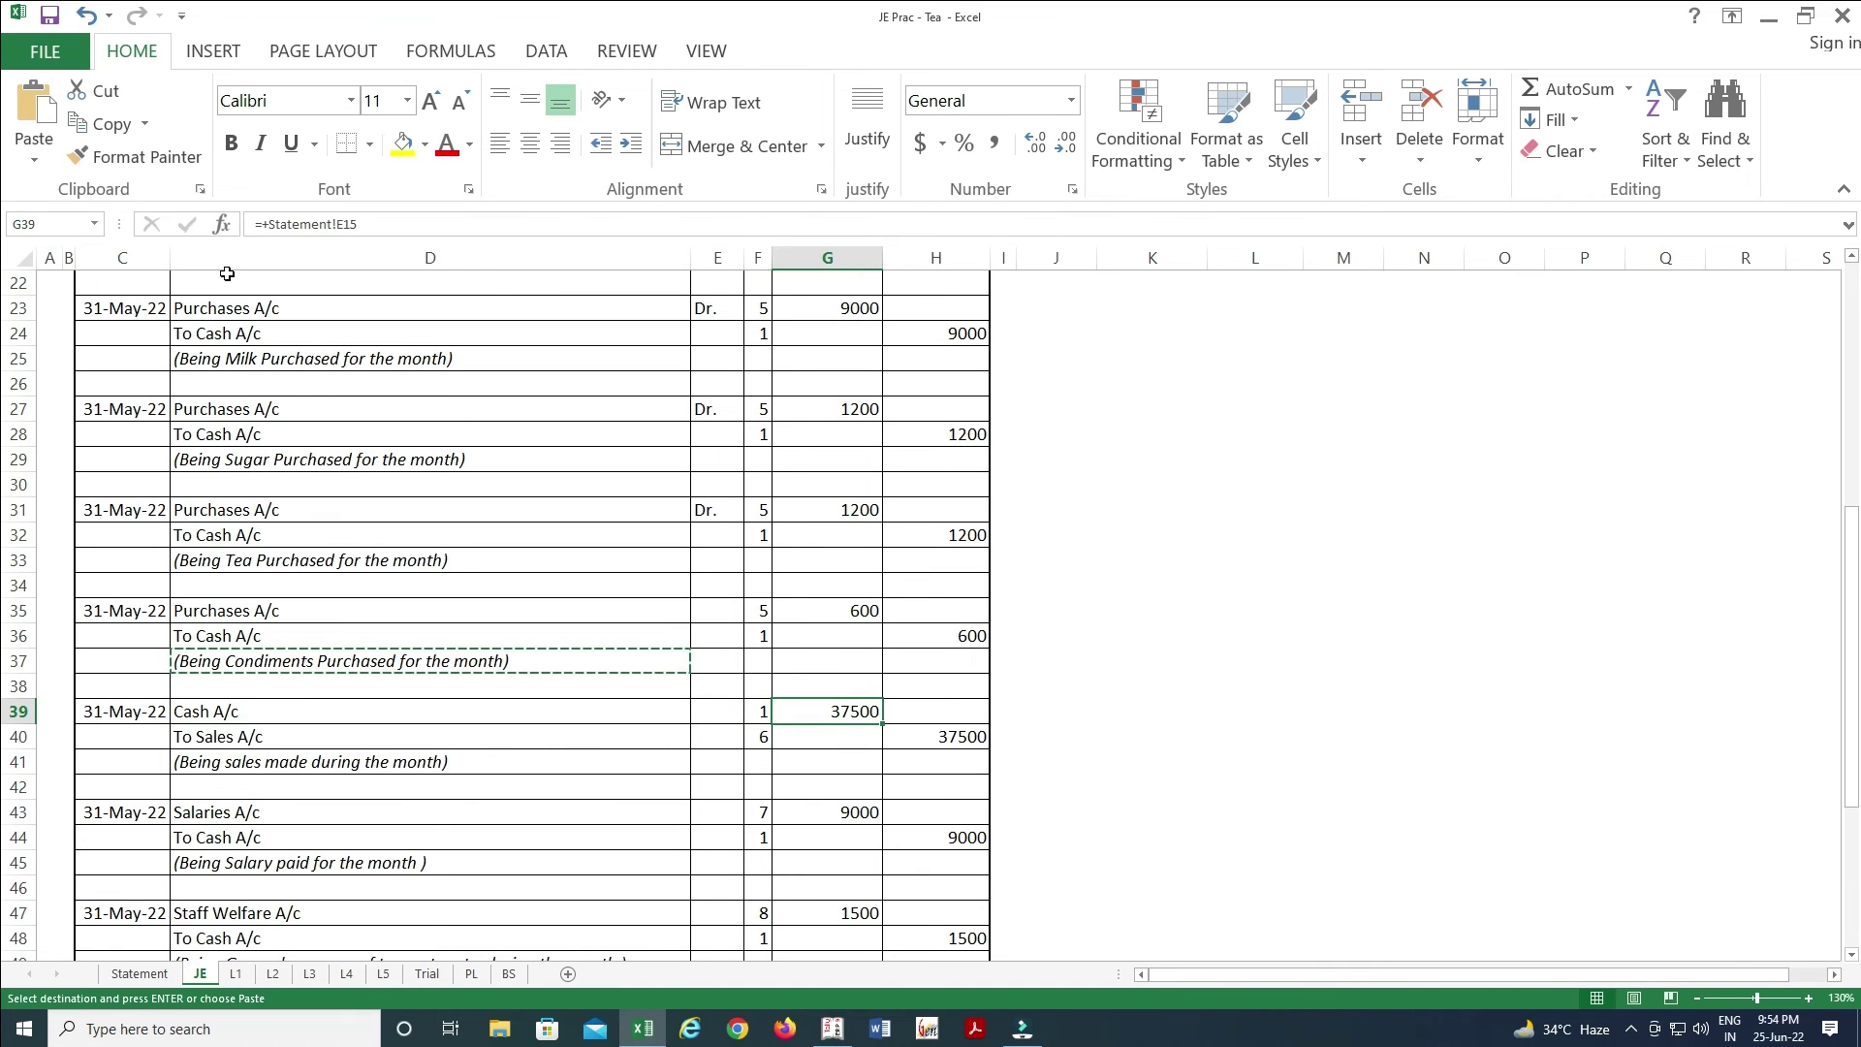
key(Down)
key(Down)
key(Left)
key(Left)
key(Left)
key(alt+Tab)
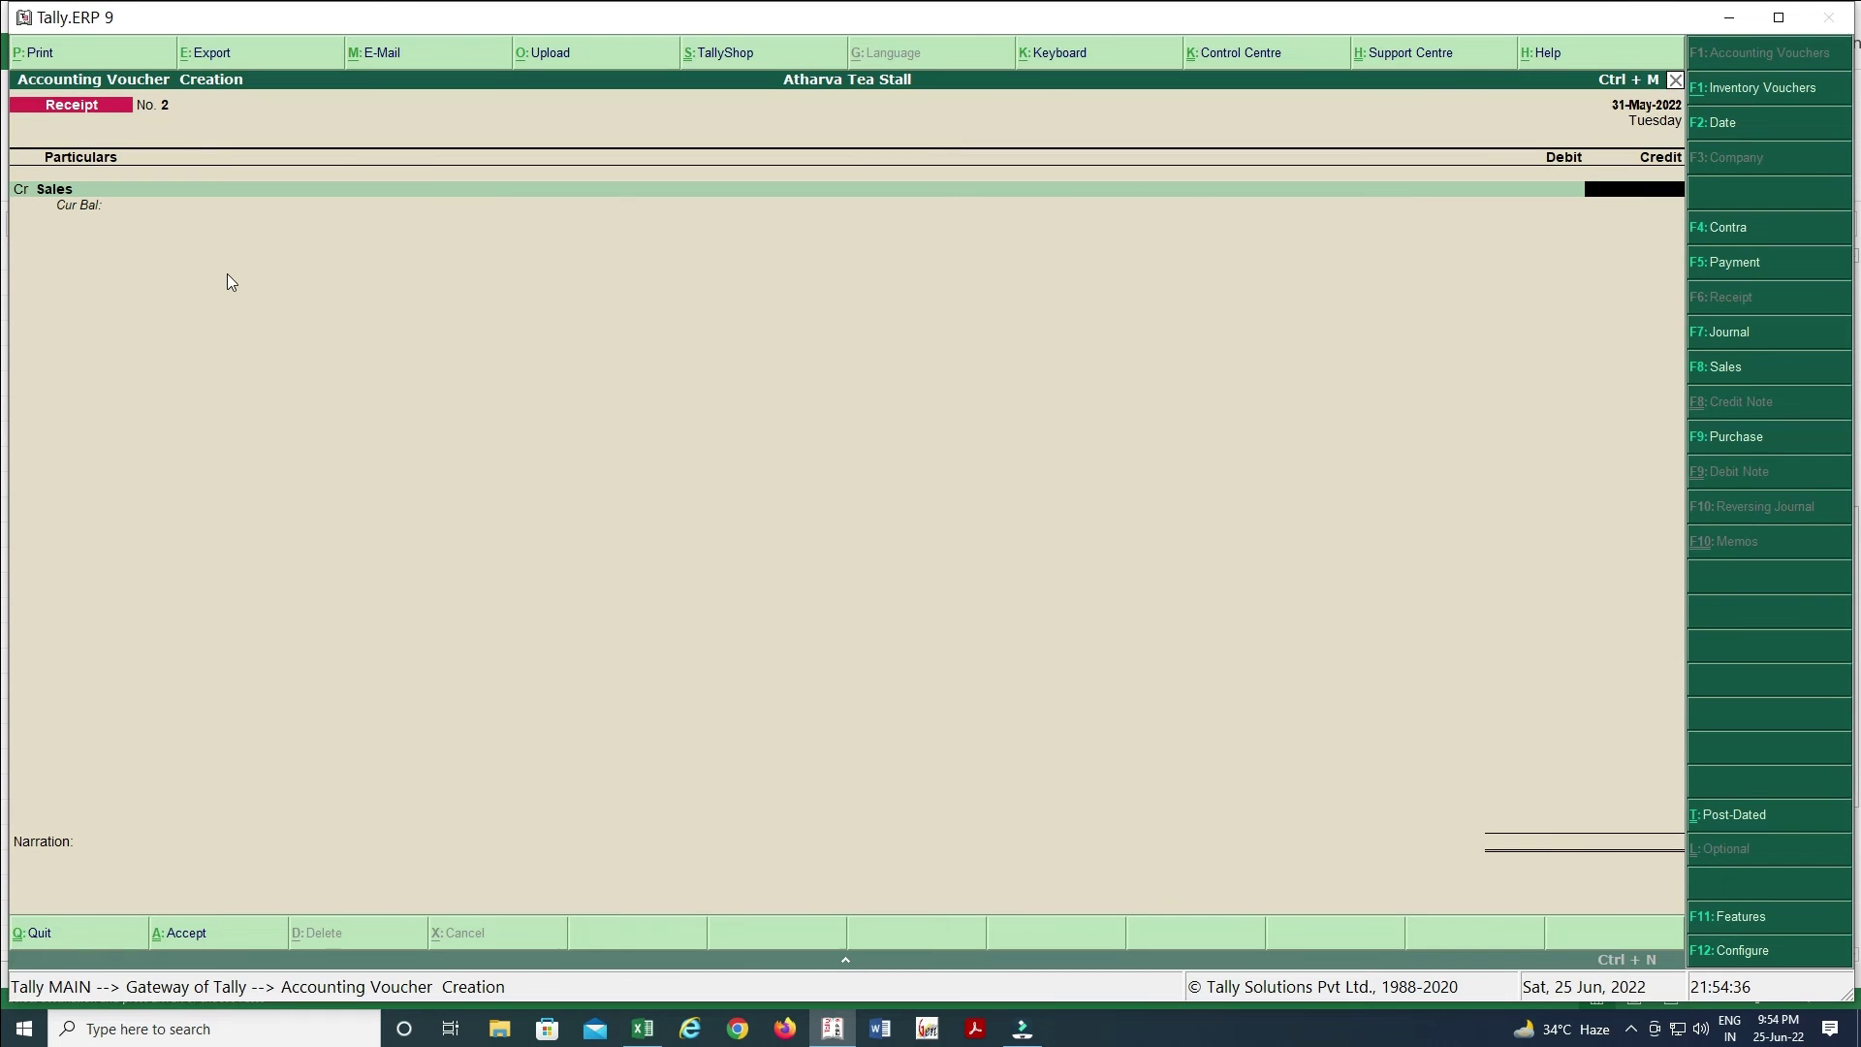
text(37500)
key(Return)
key(Down)
key(Return)
key(Return)
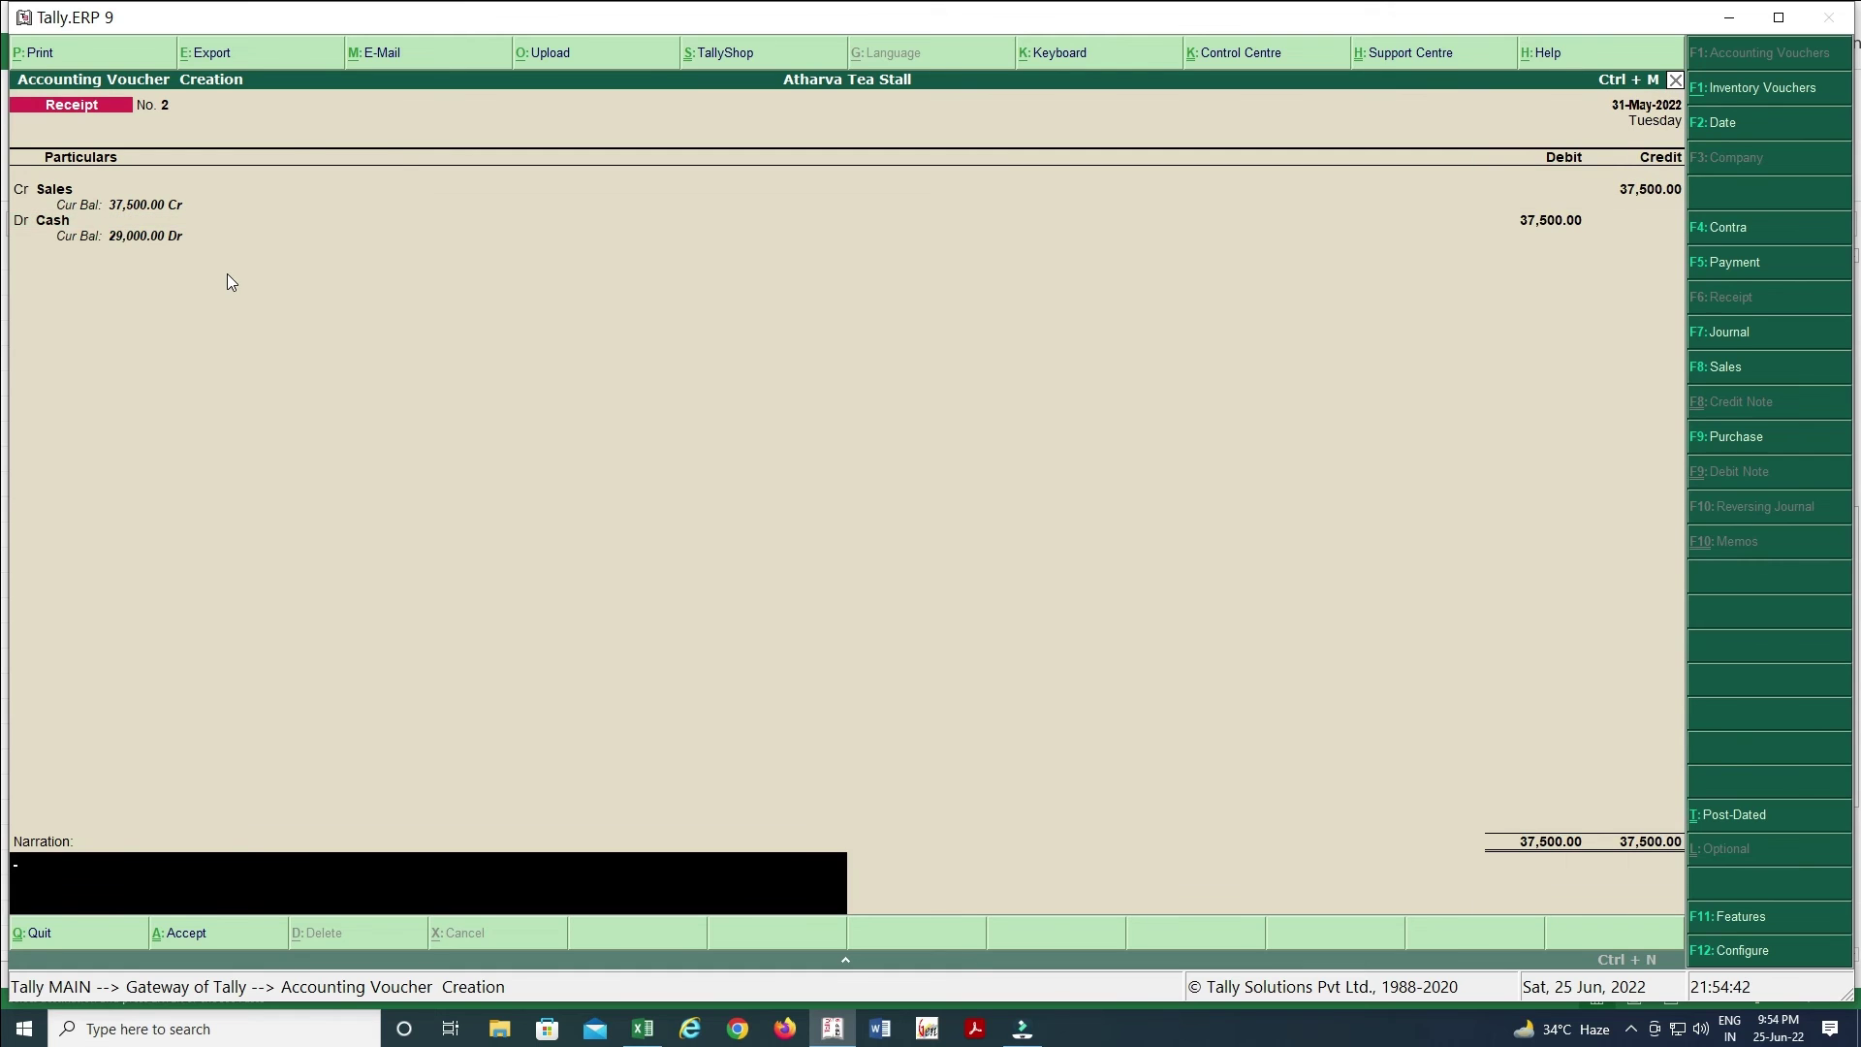
- Copy the narration "(Being sales made during the month)" from the Excel journal into the Tally.ERP 9 receipt voucher
key(alt+Tab)
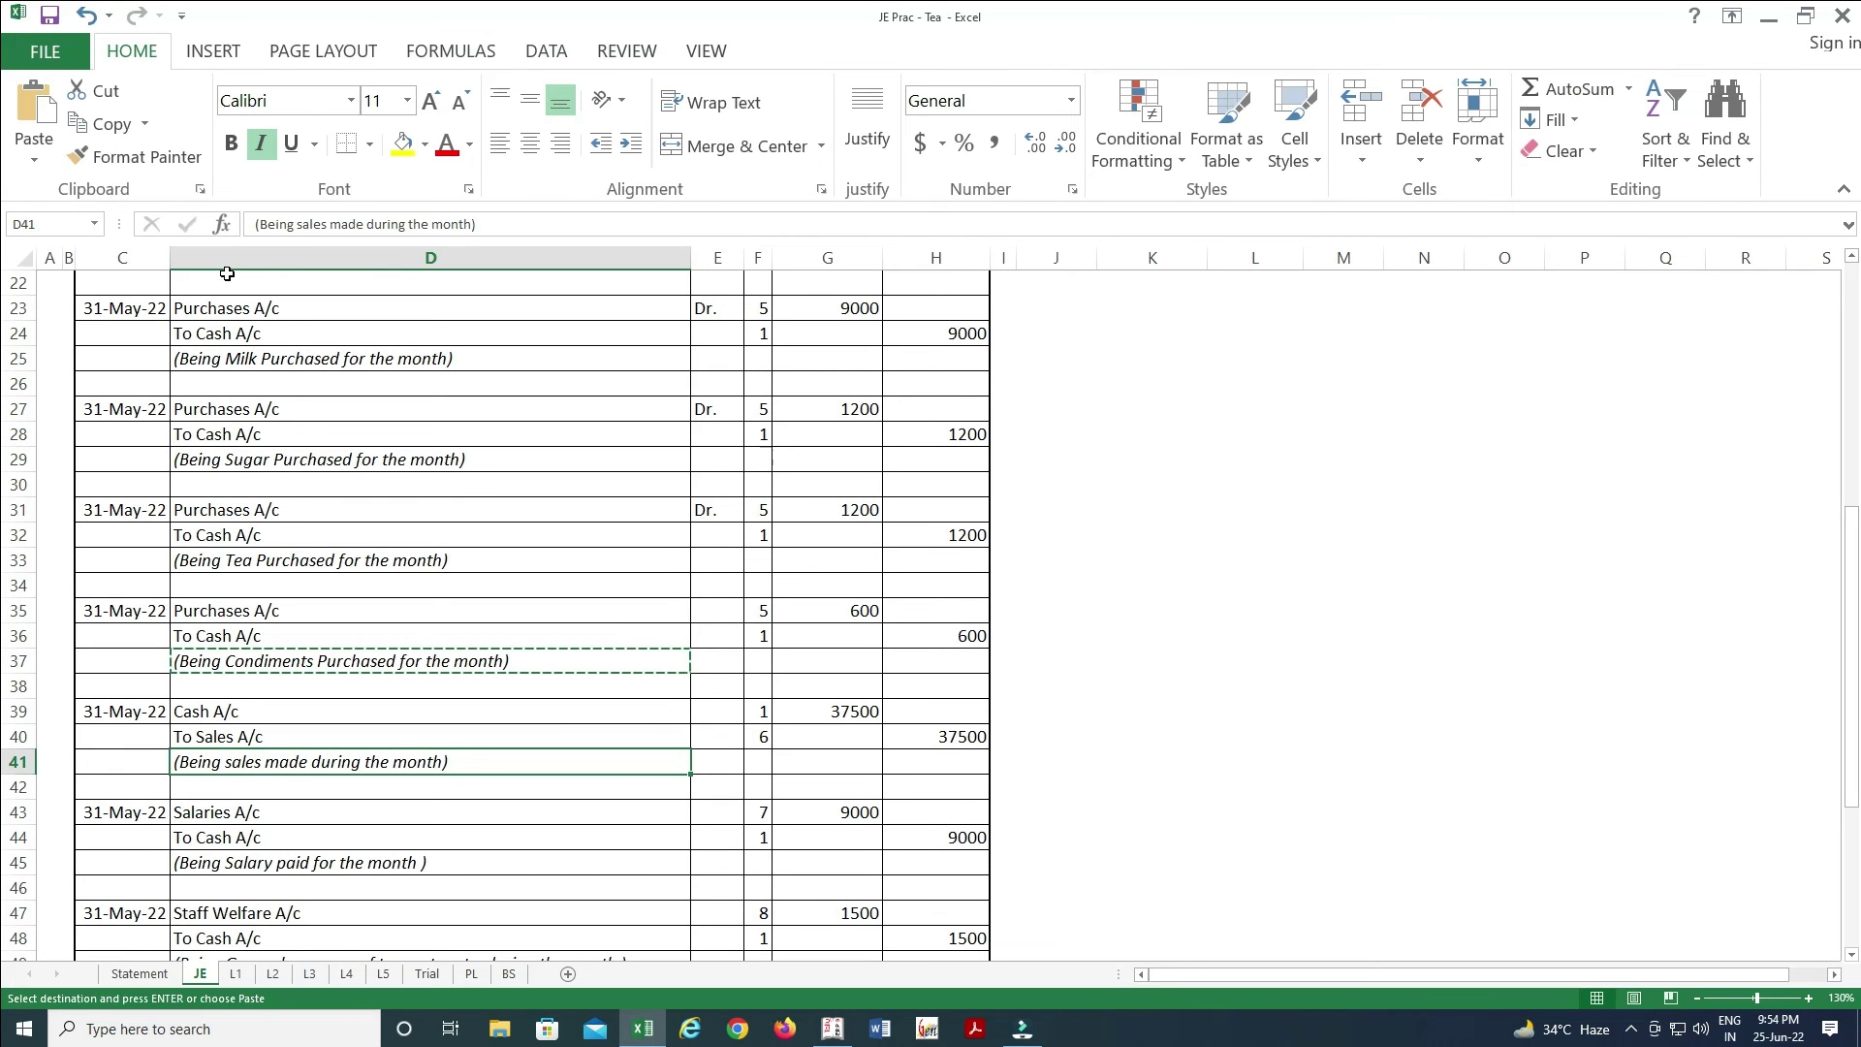
key(ctrl+c)
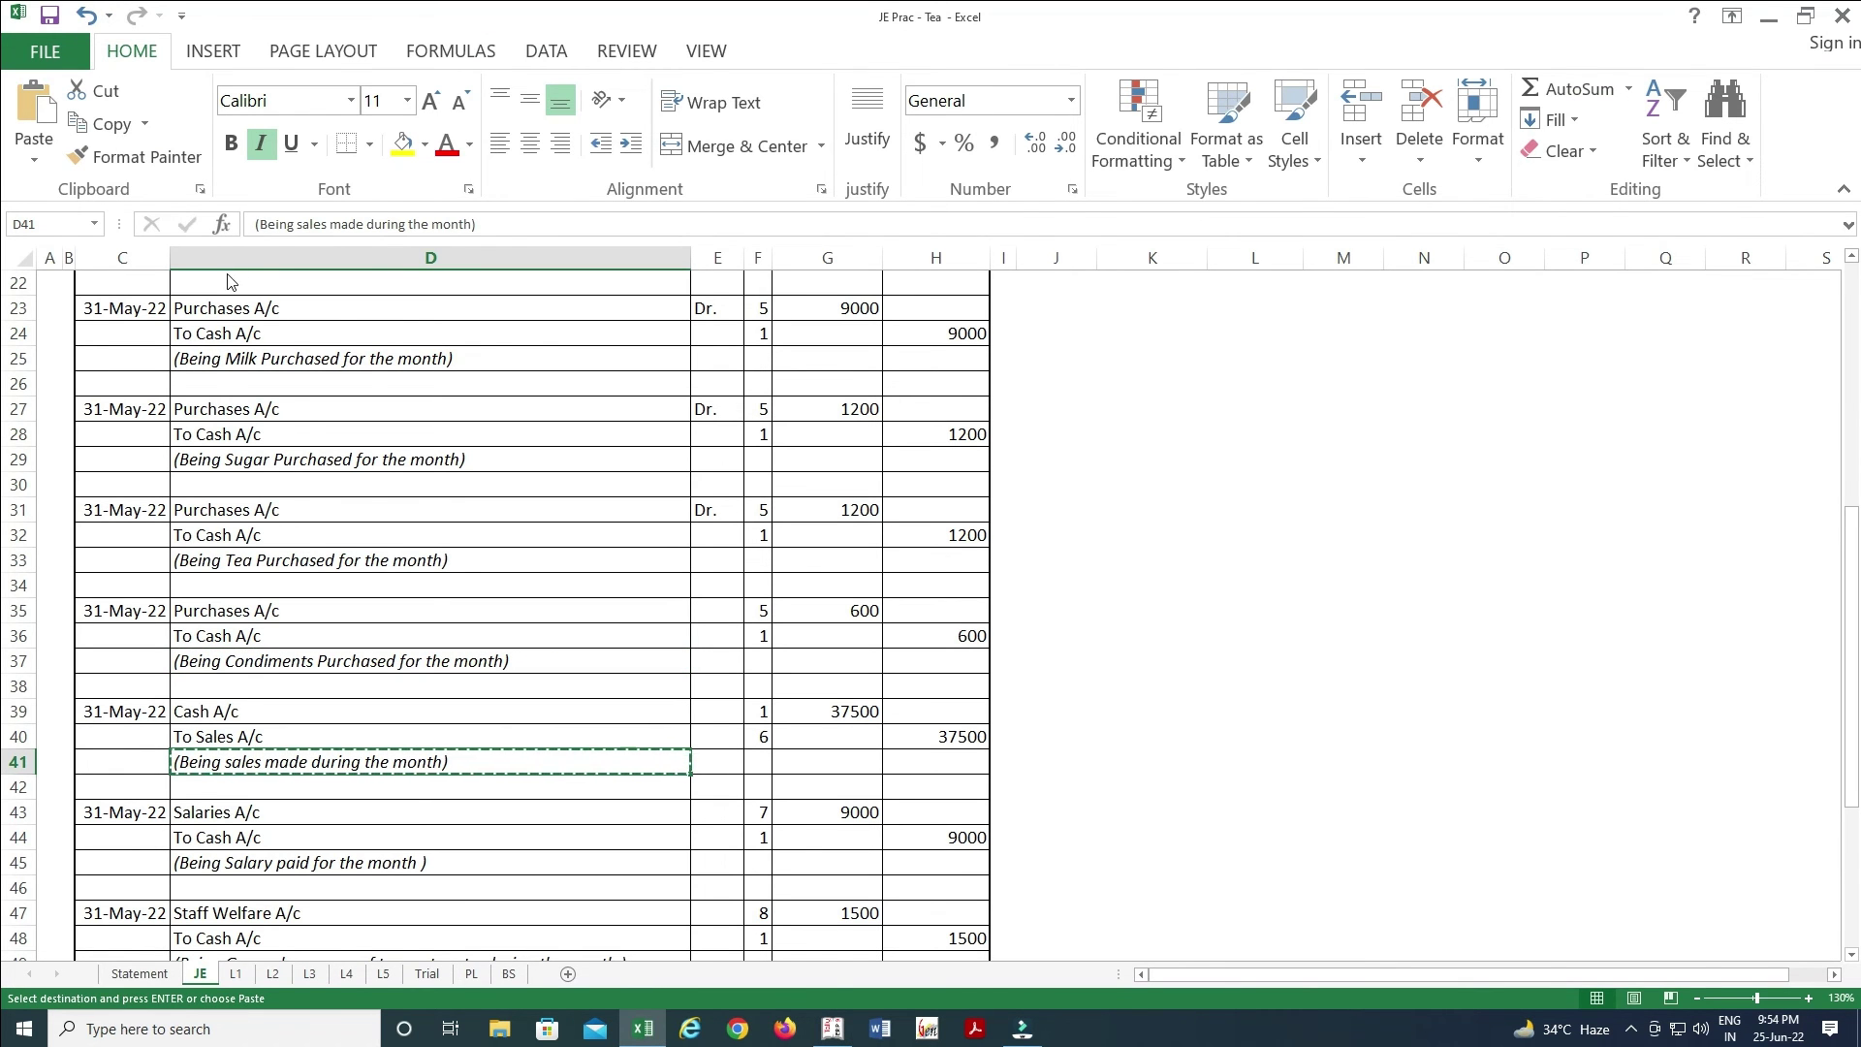
key(alt+Tab)
key(ctrl+v)
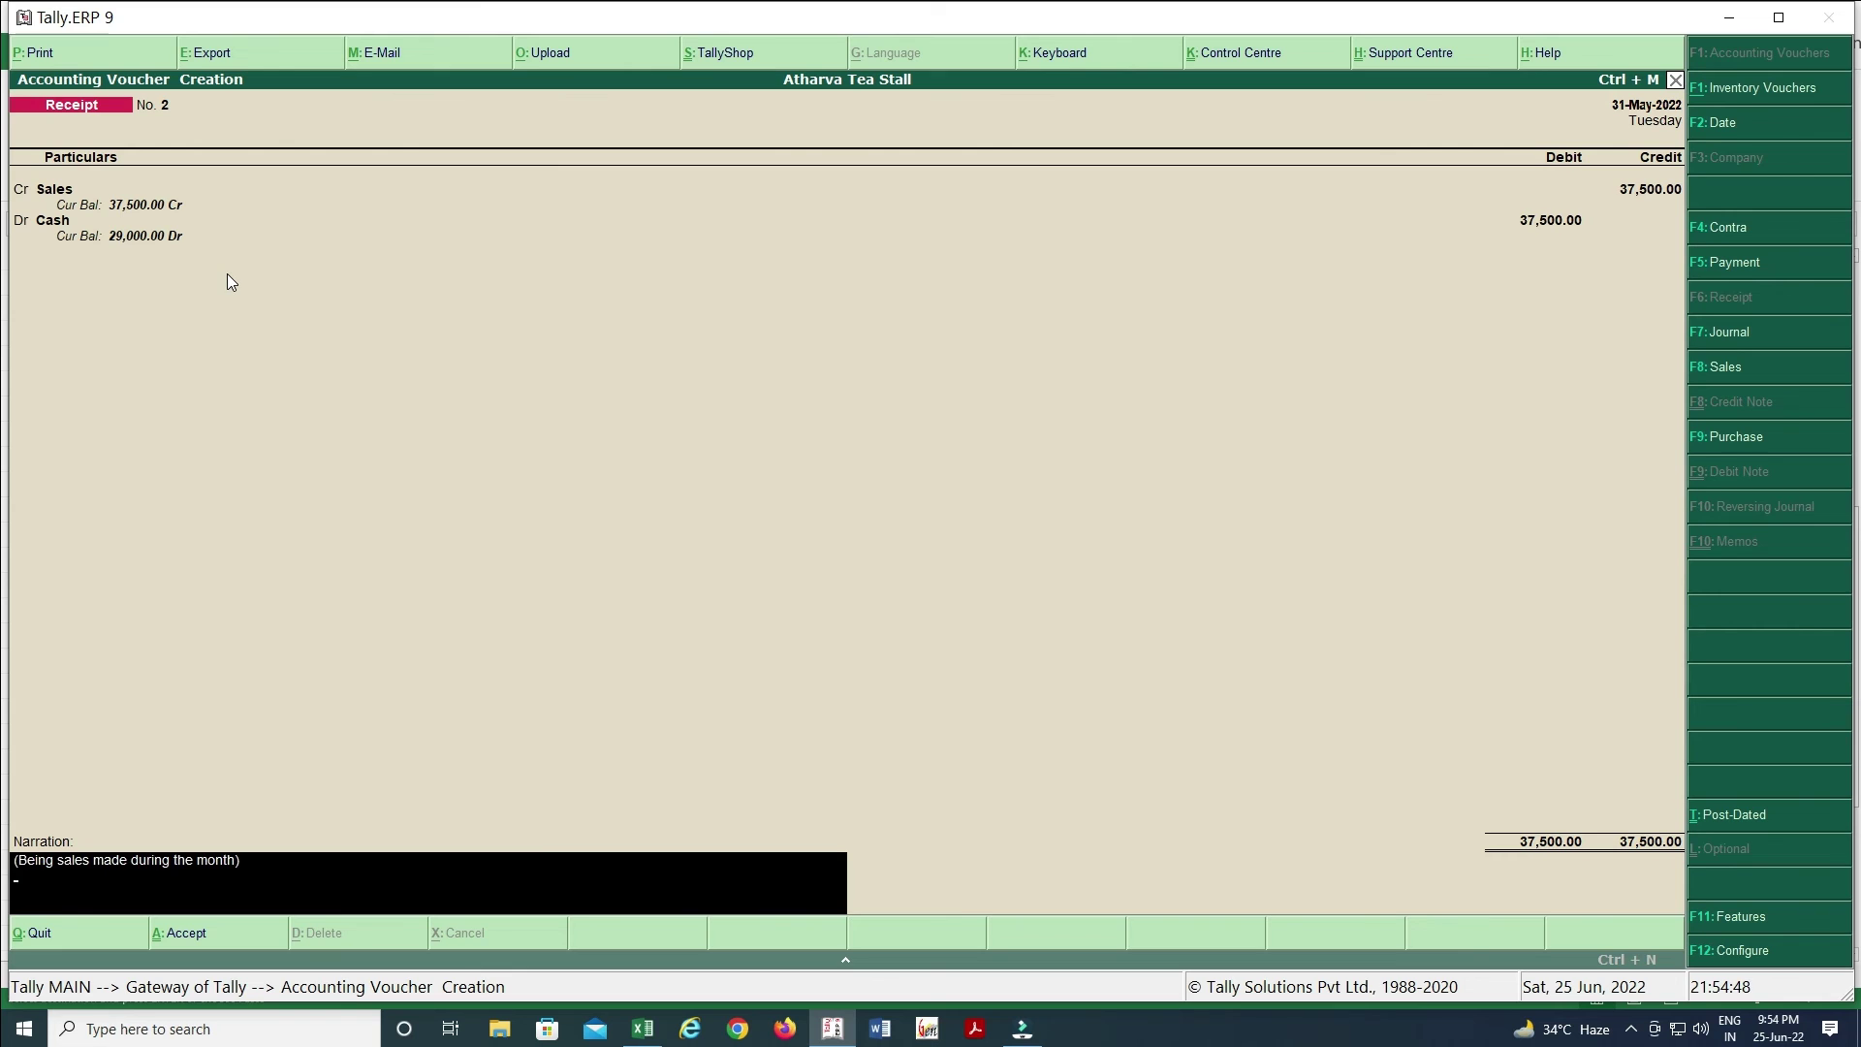
- Save the sales receipt voucher in Tally.ERP 9, then check the next journal entry in Excel and return to Tally.ERP 9
key(Return)
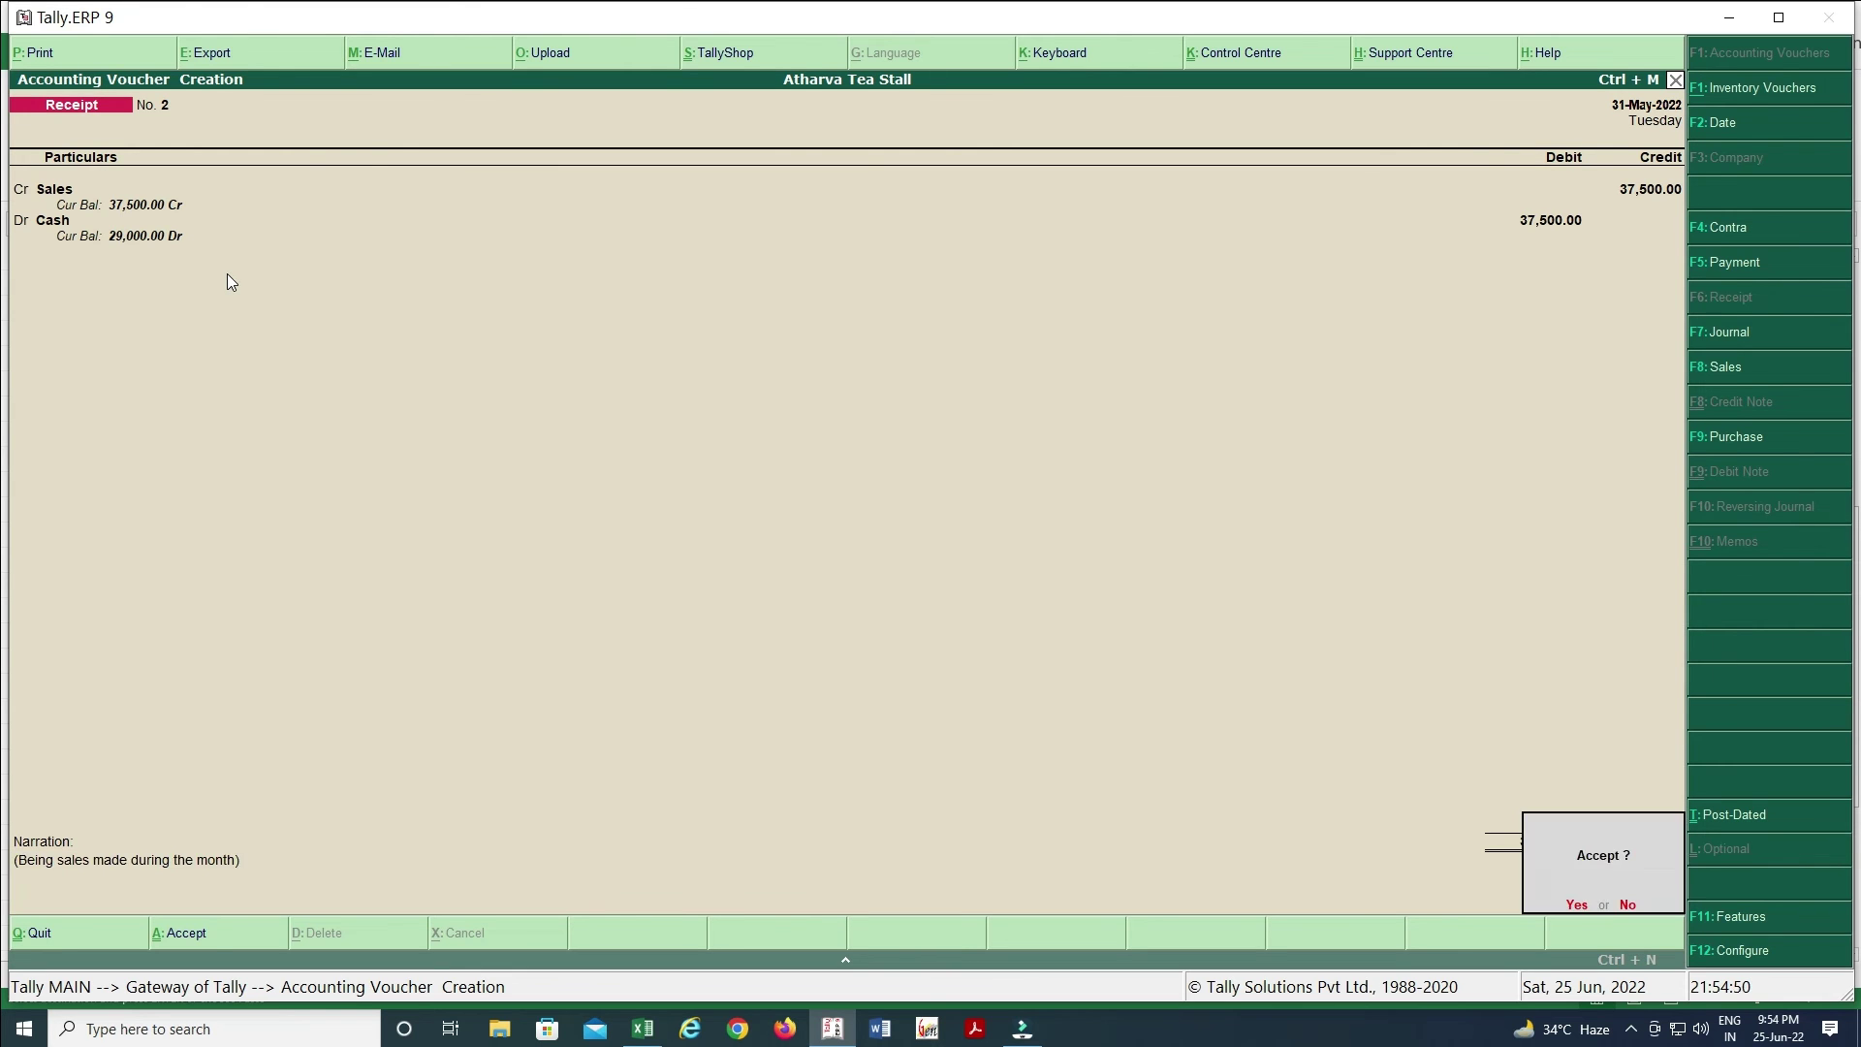
key(Return)
key(alt+Tab)
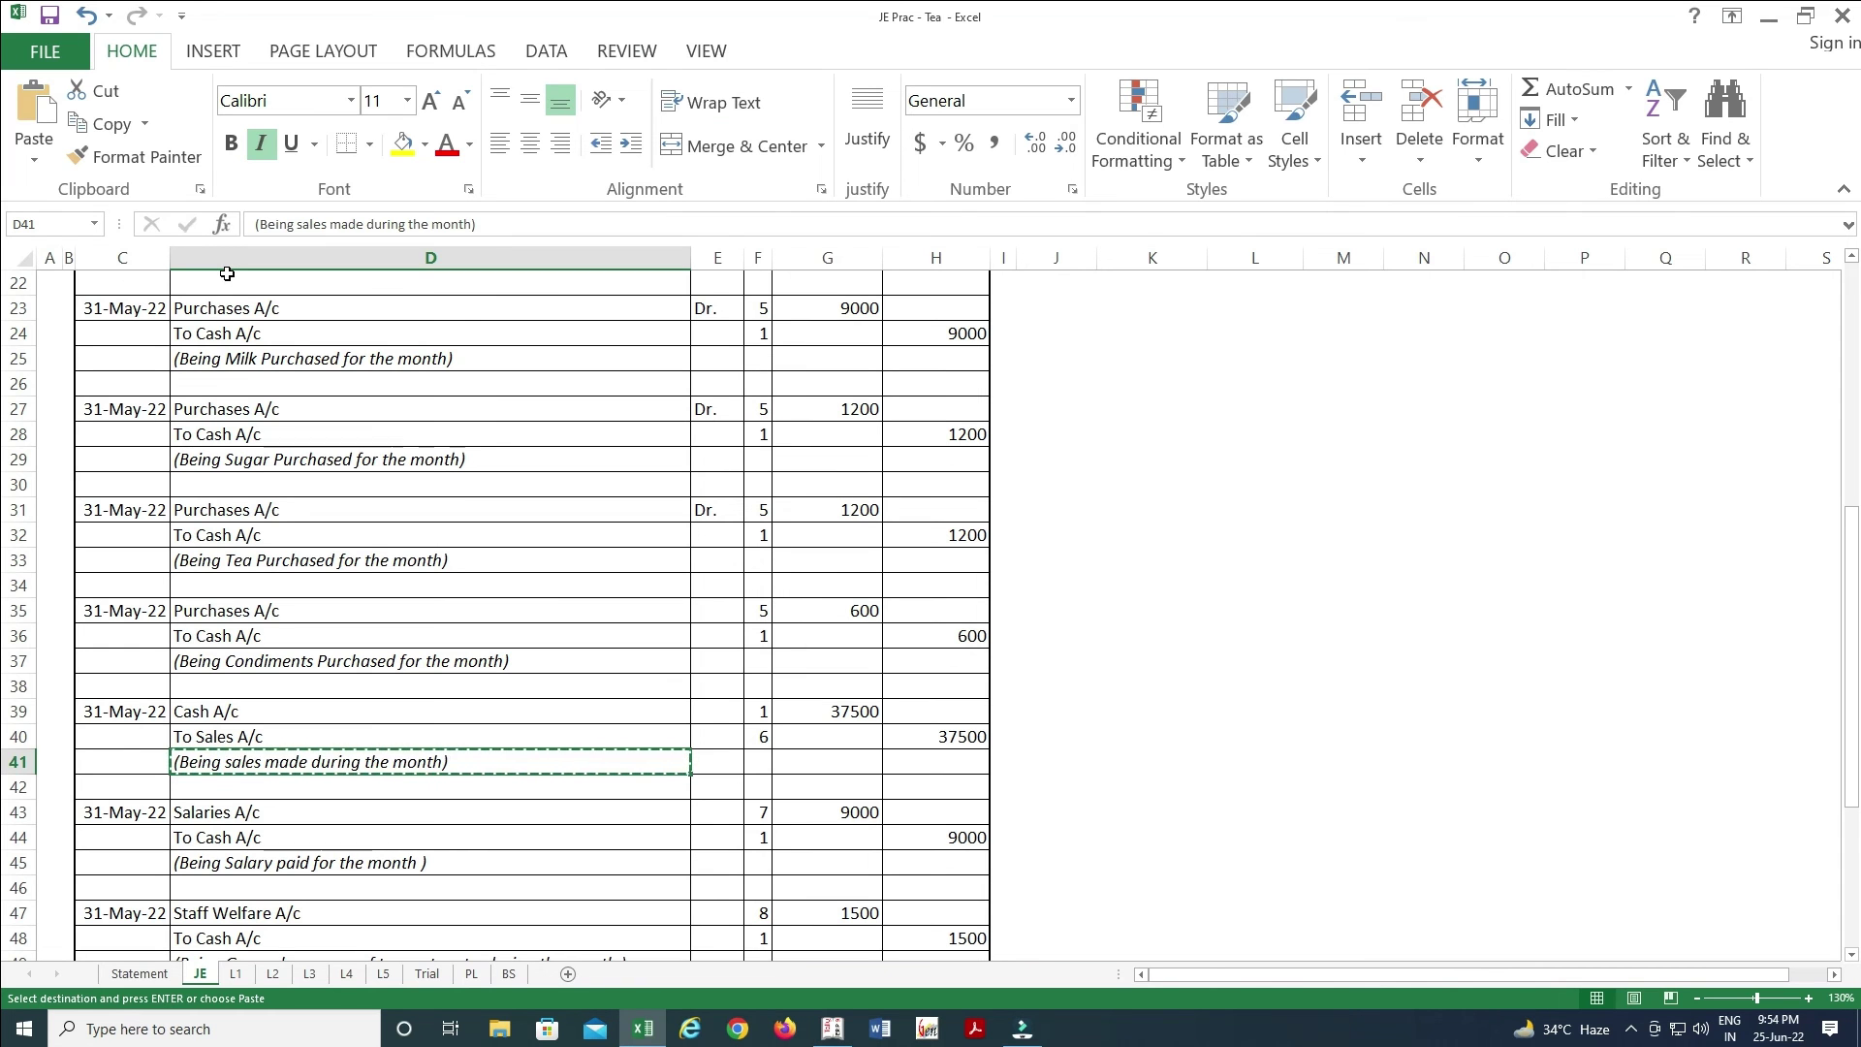
key(Down)
key(Down)
key(Down)
key(Up)
key(alt+Tab)
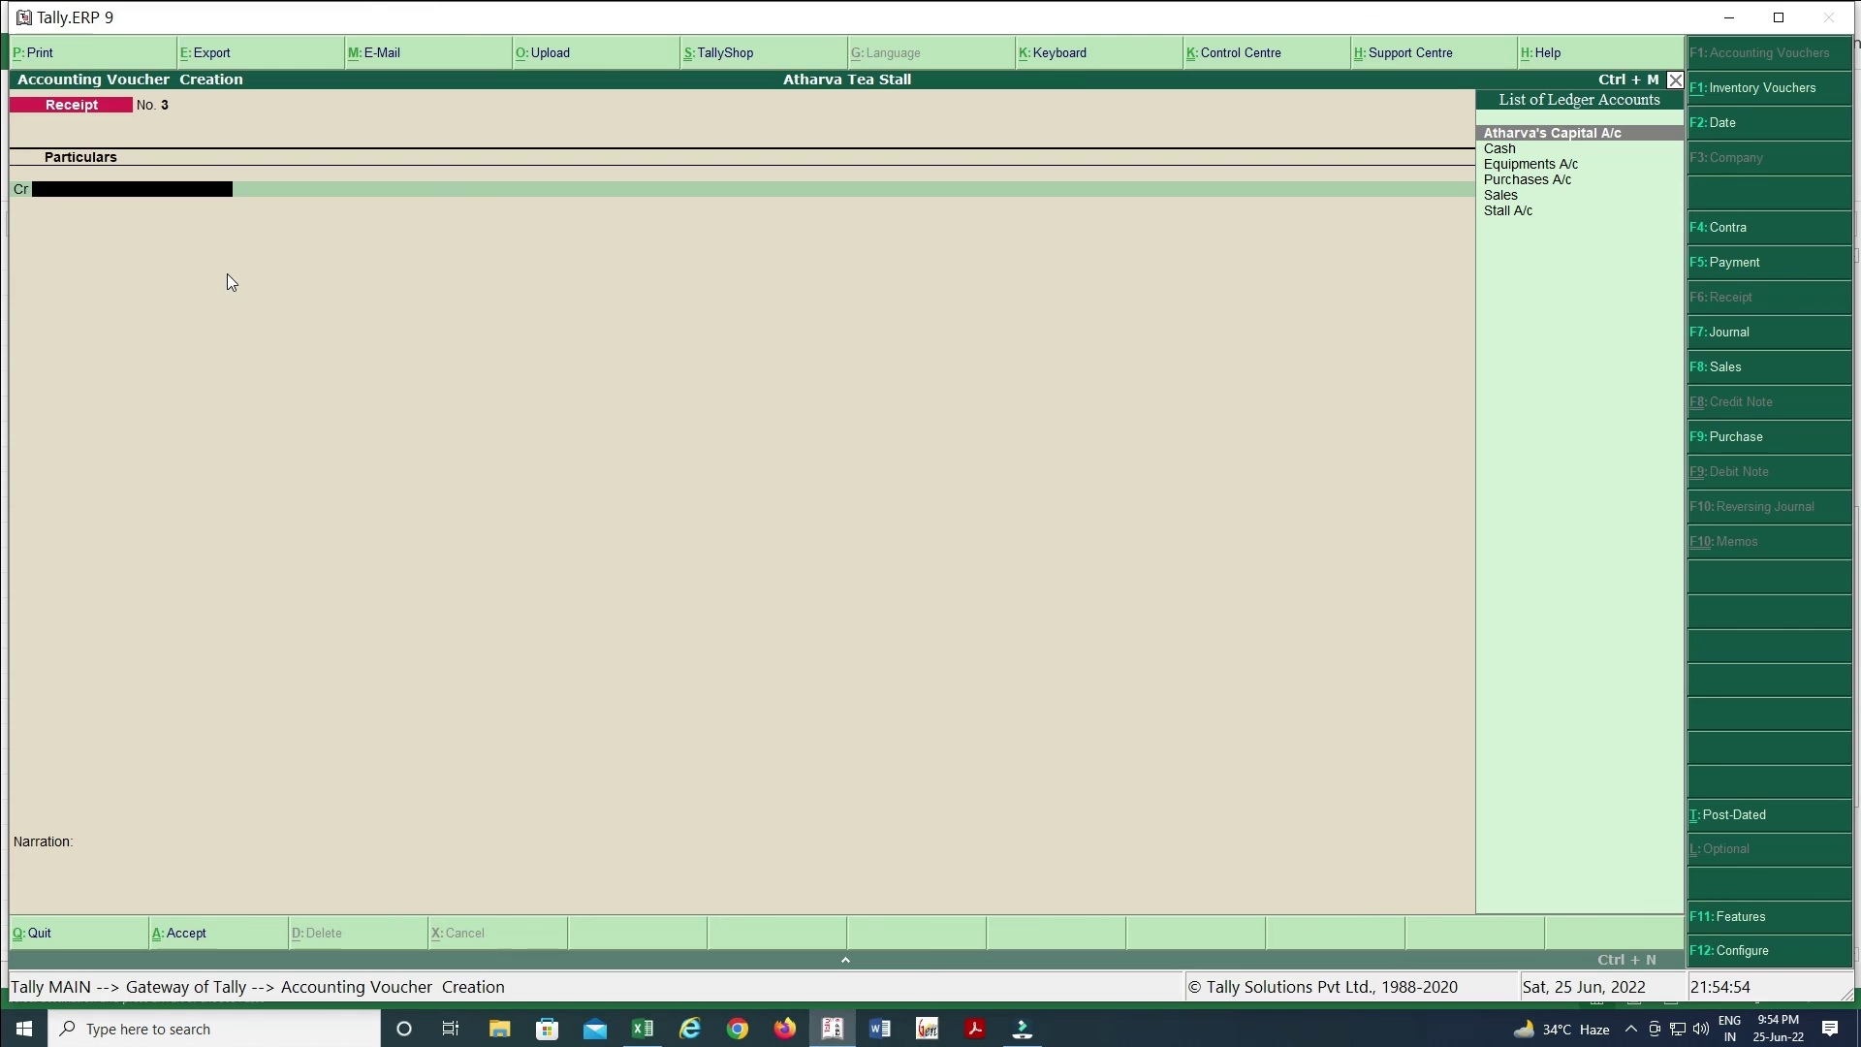
- Switch to a payment voucher and start creating a new ledger for its debit account
key(F5)
text(sal)
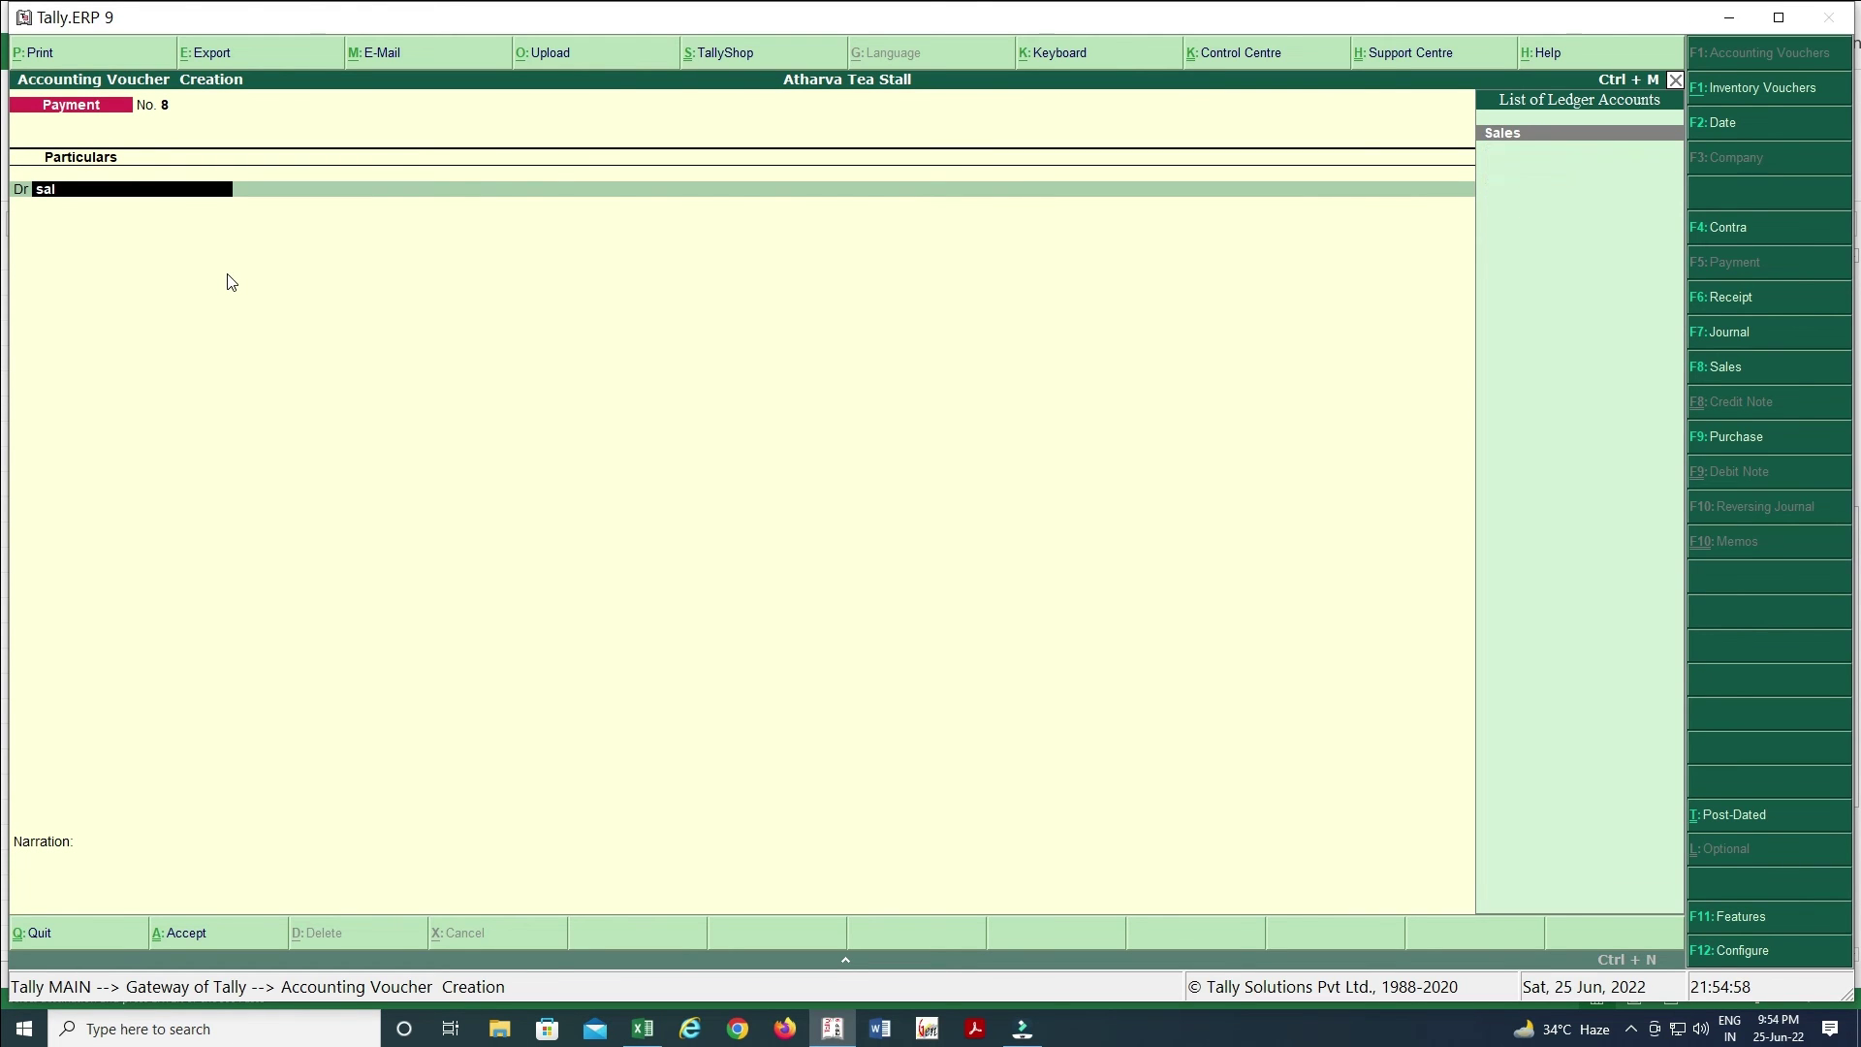
key(BackSpace)
key(BackSpace)
key(BackSpace)
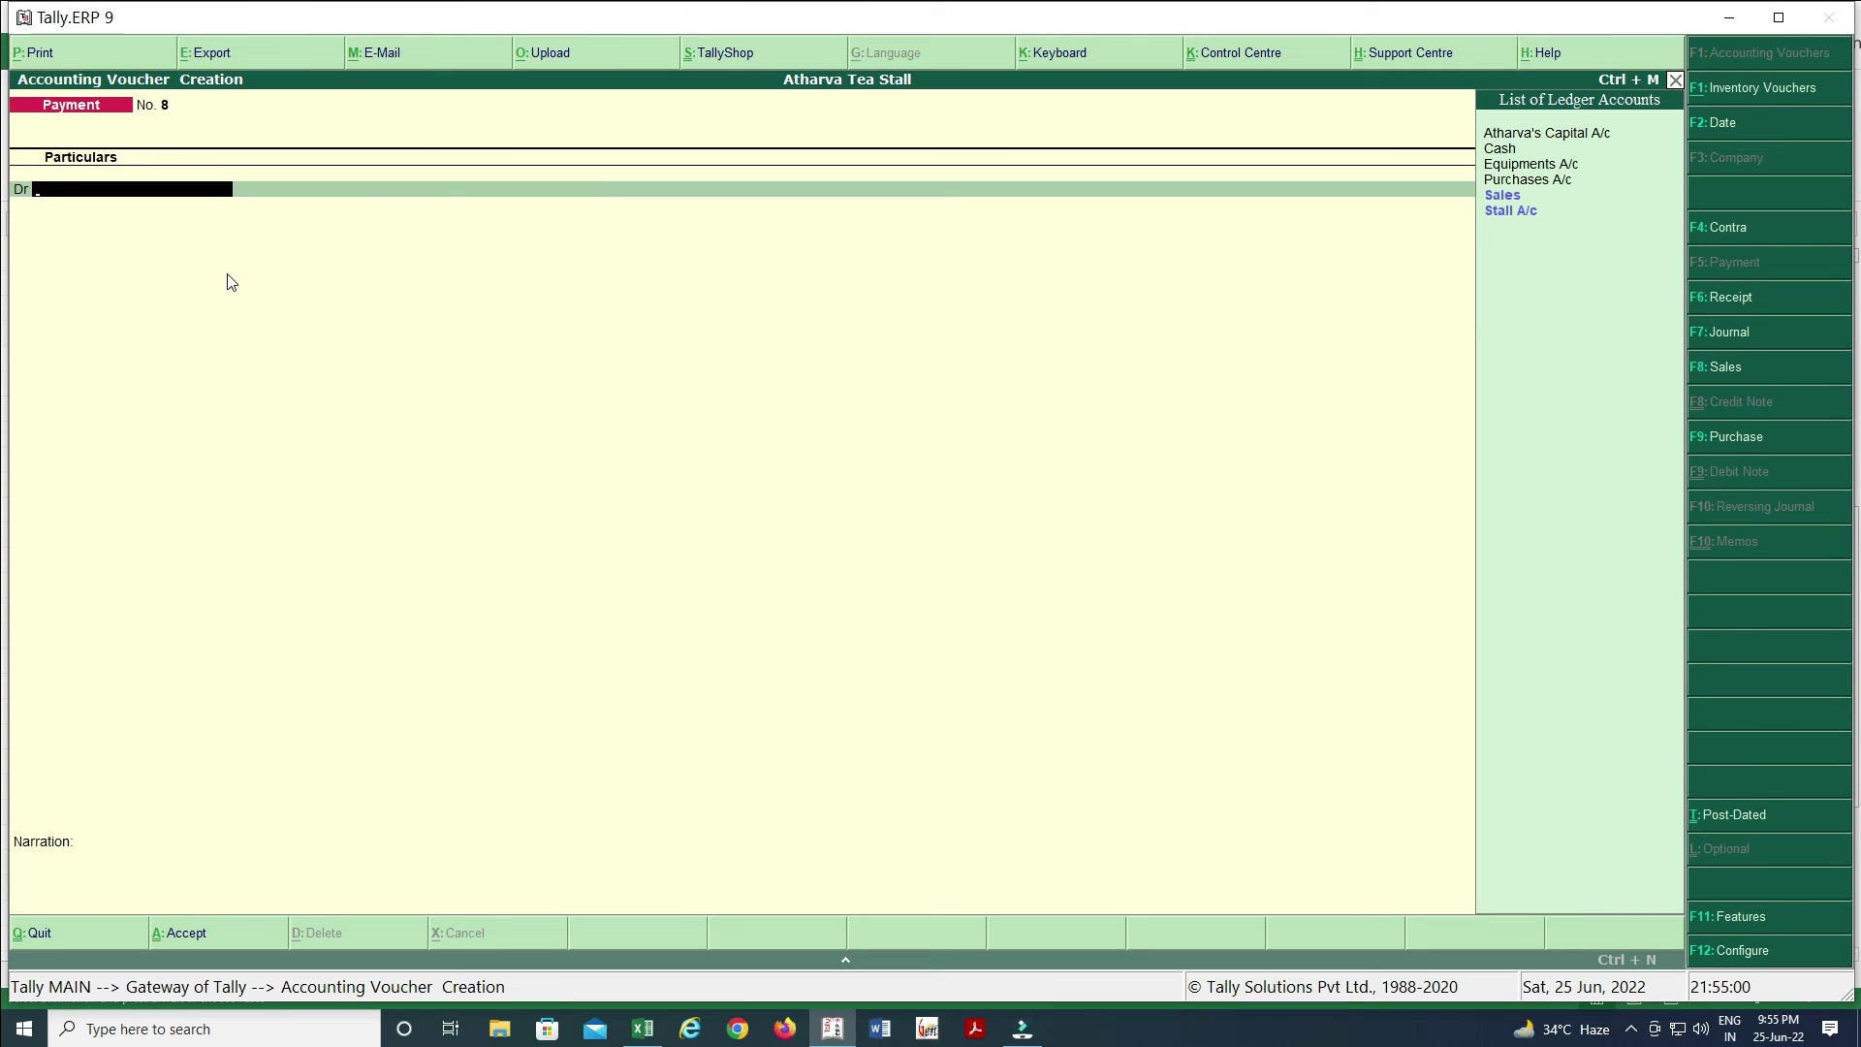
key(alt+c)
- Copy the account name "Salaries A/c" from the Excel journal into the new Tally.ERP 9 ledger's name, leaving the alias blank
key(alt+Tab)
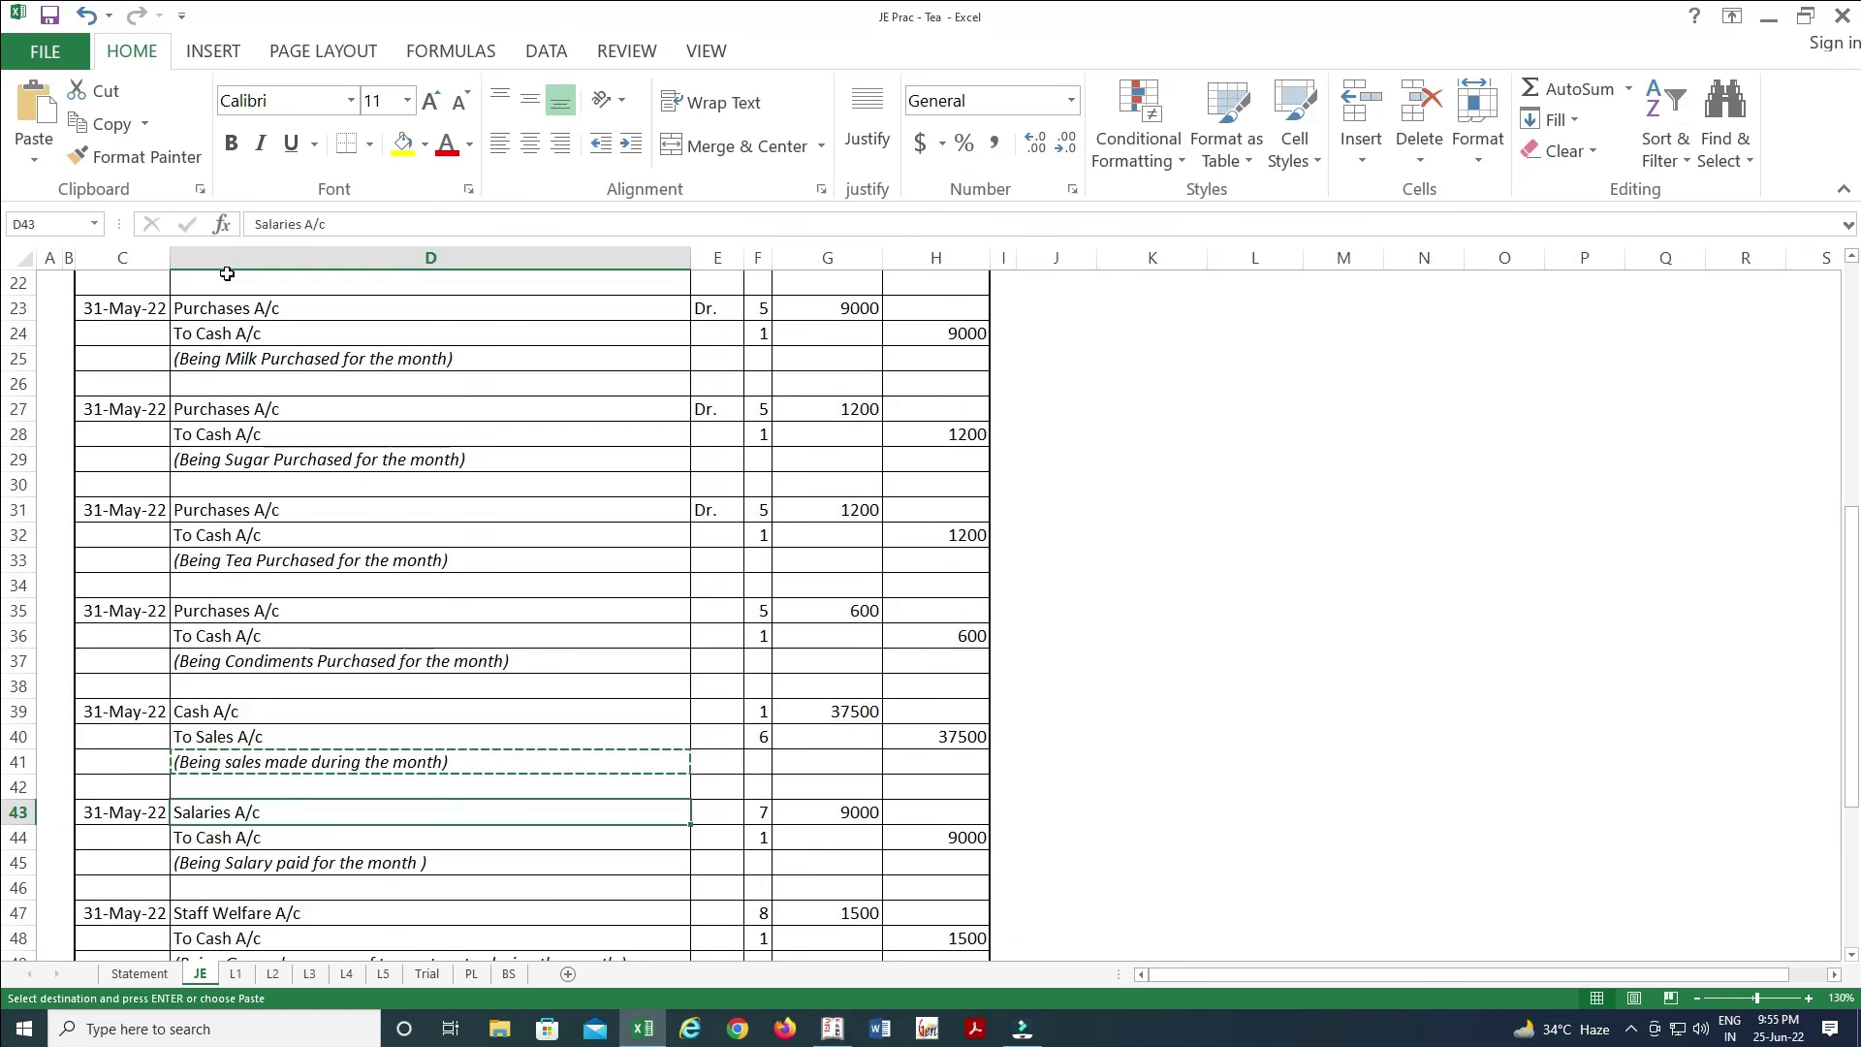
key(Down)
key(Down)
key(Up)
key(Up)
key(F2)
key(shift+Home)
key(ctrl+c)
key(Escape)
key(alt+Tab)
key(ctrl+v)
key(Return)
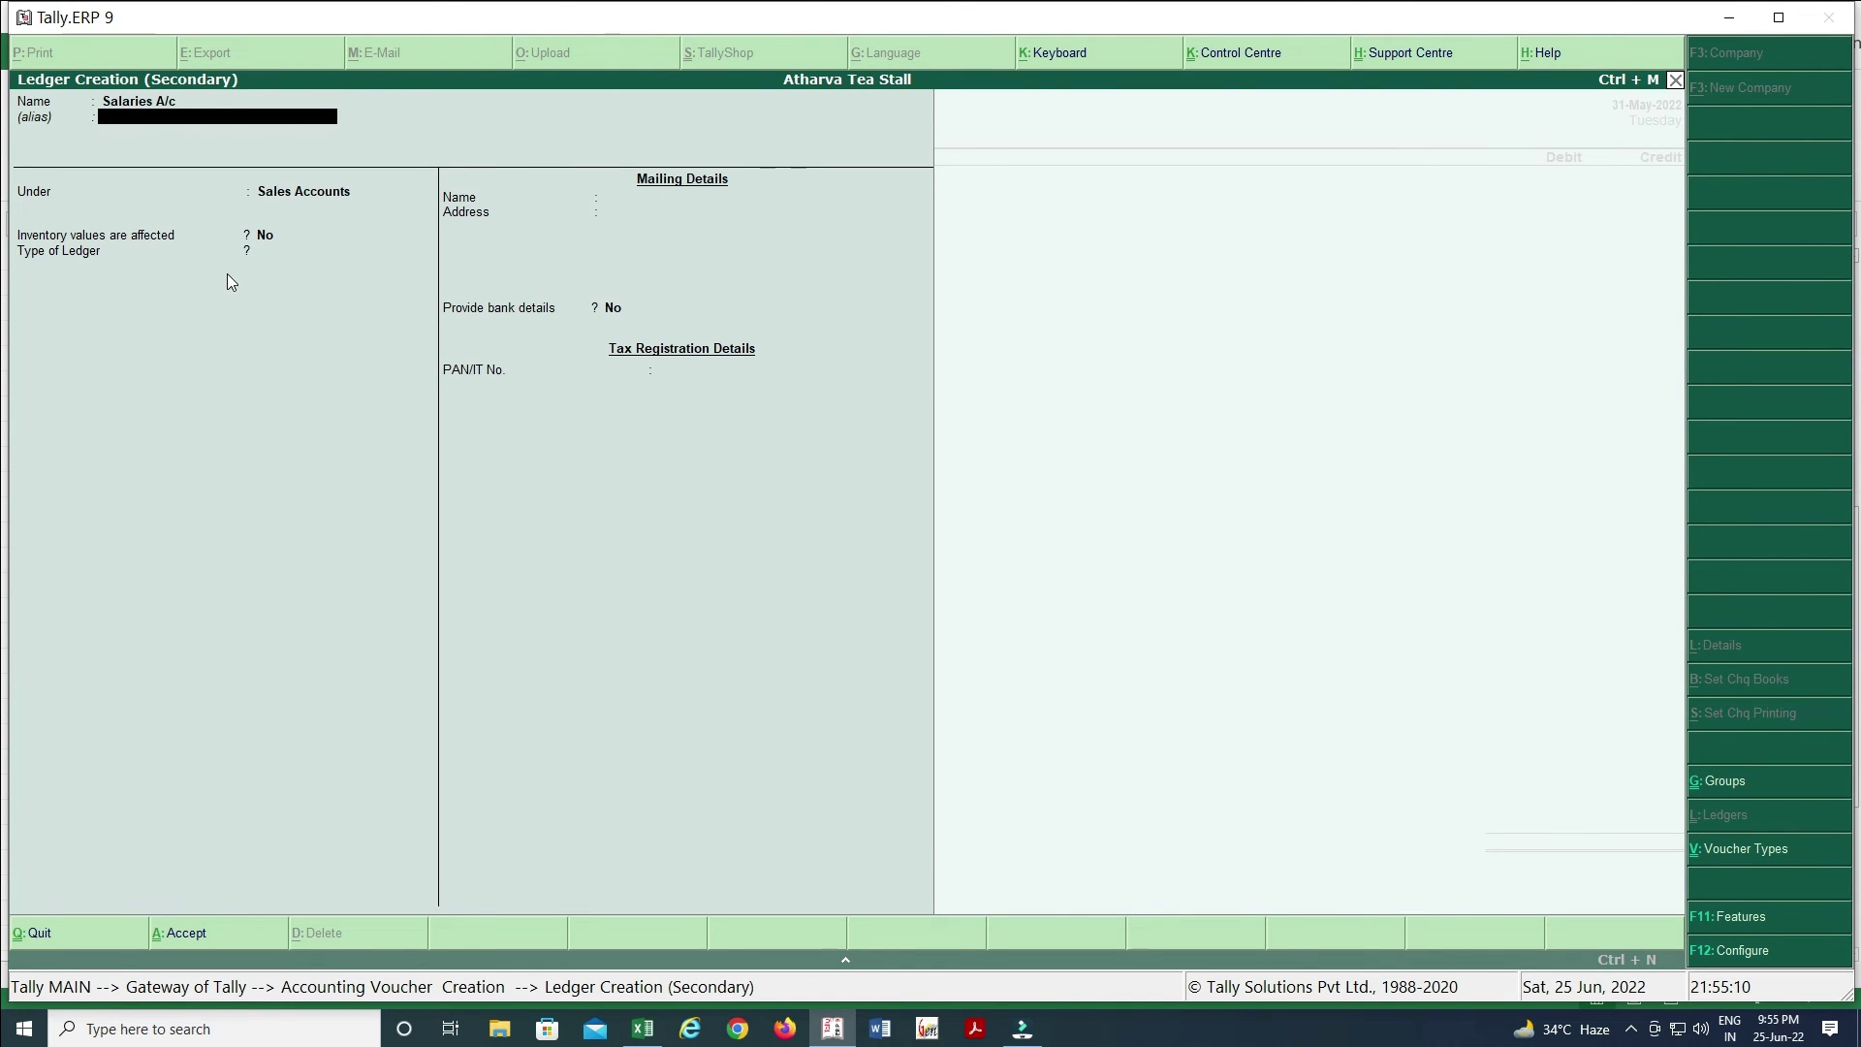
key(Return)
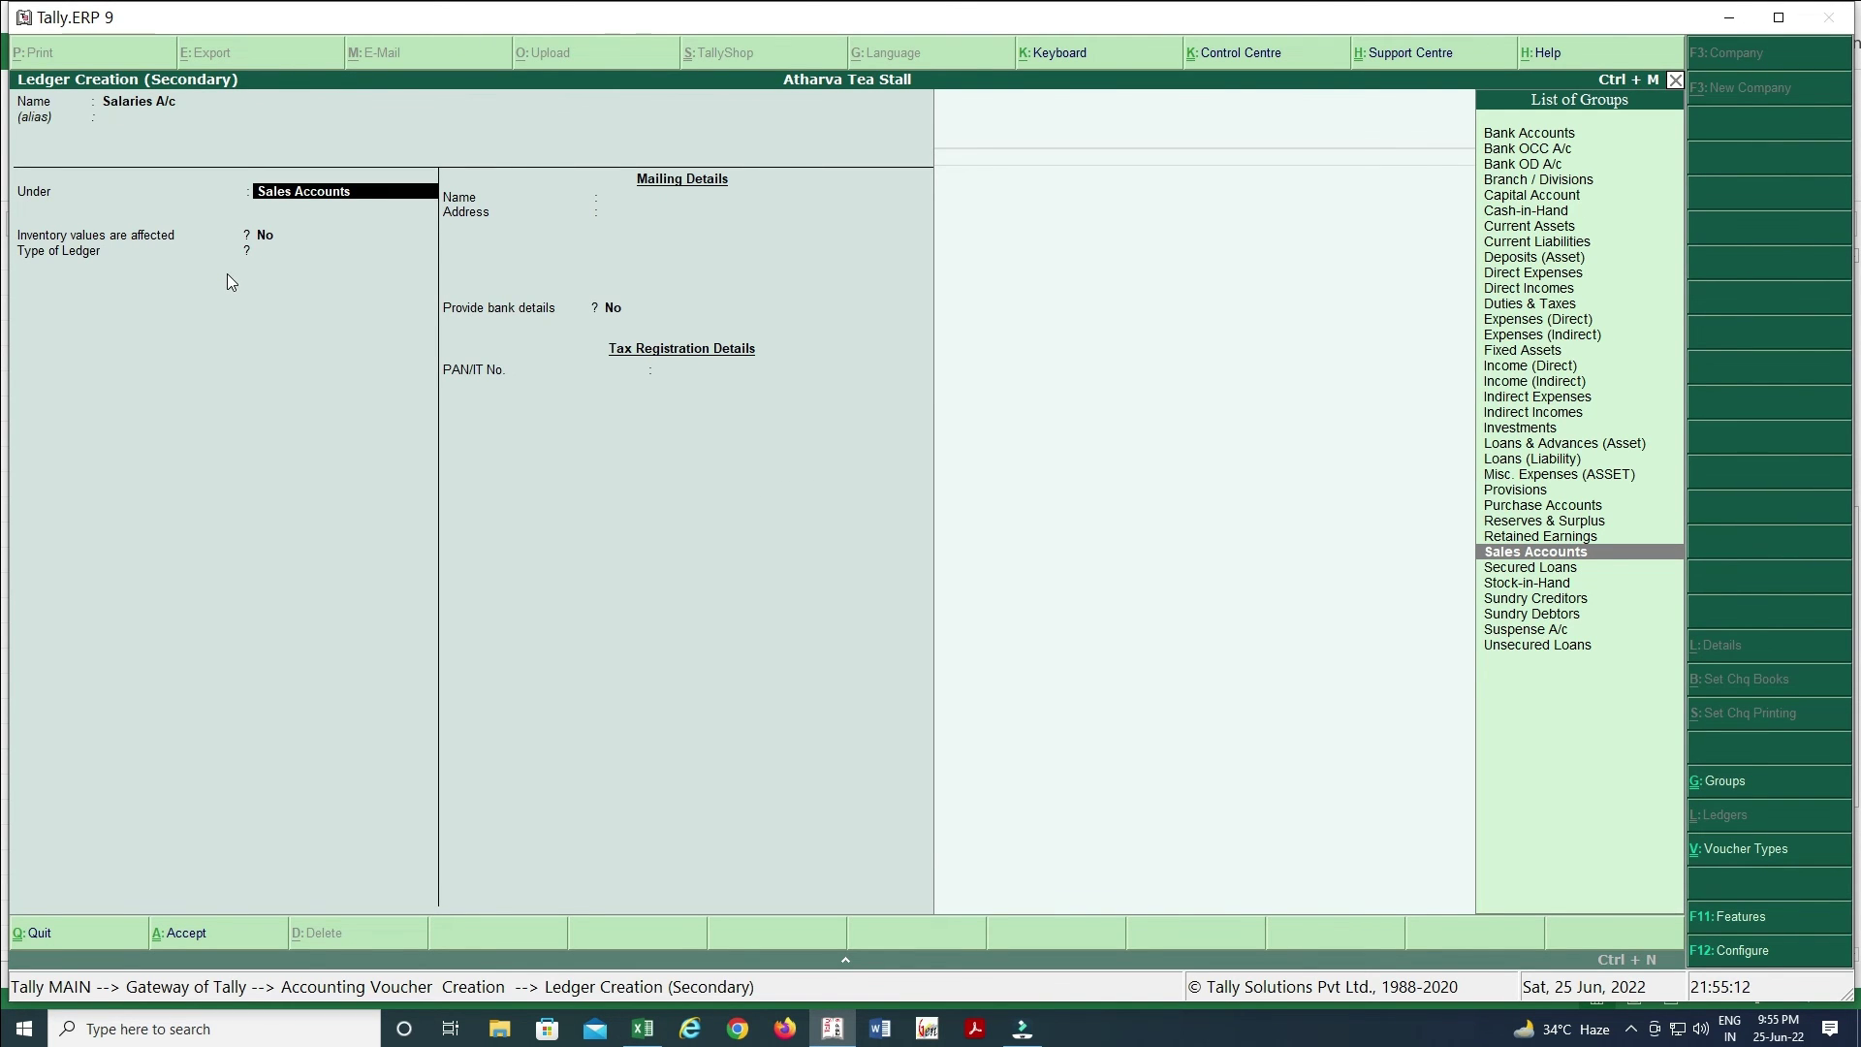
- Place the Salaries A/c ledger under Indirect Expenses with inventory values not affected and type Not Applicable, then save it
text(Indirect)
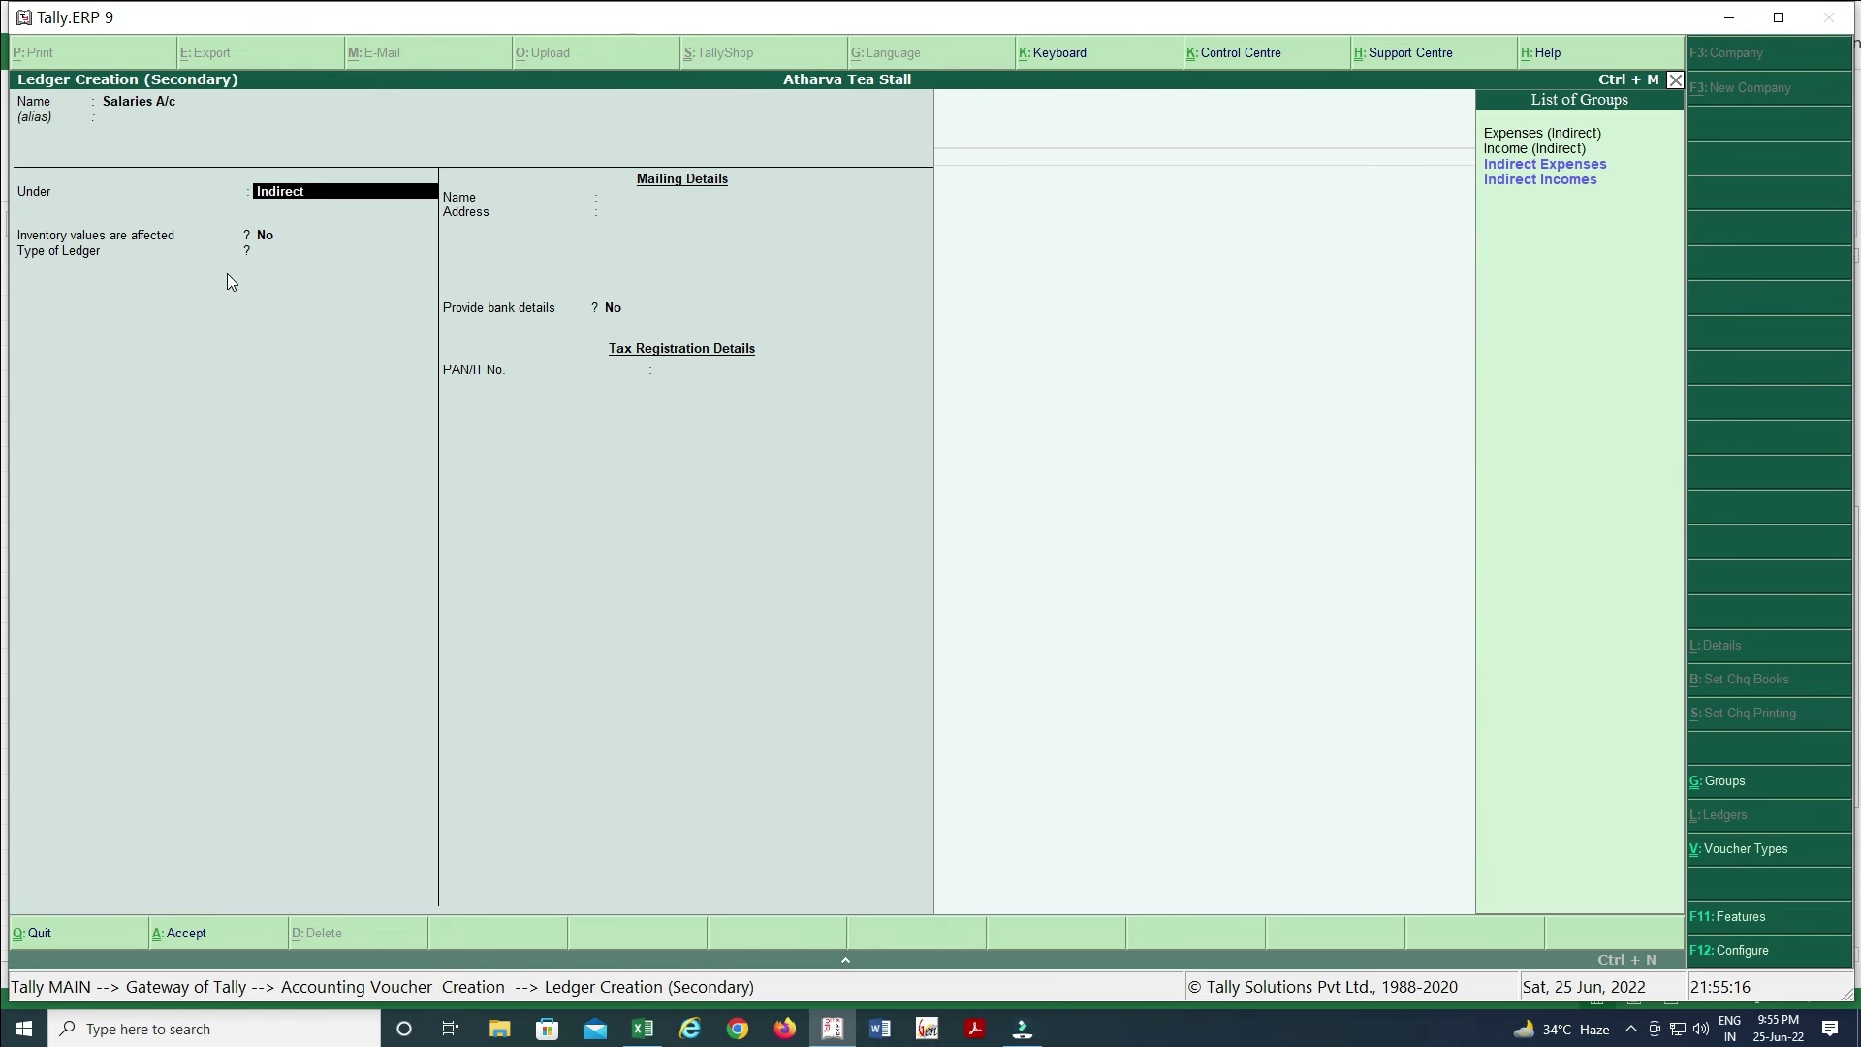
key(Down)
key(Down)
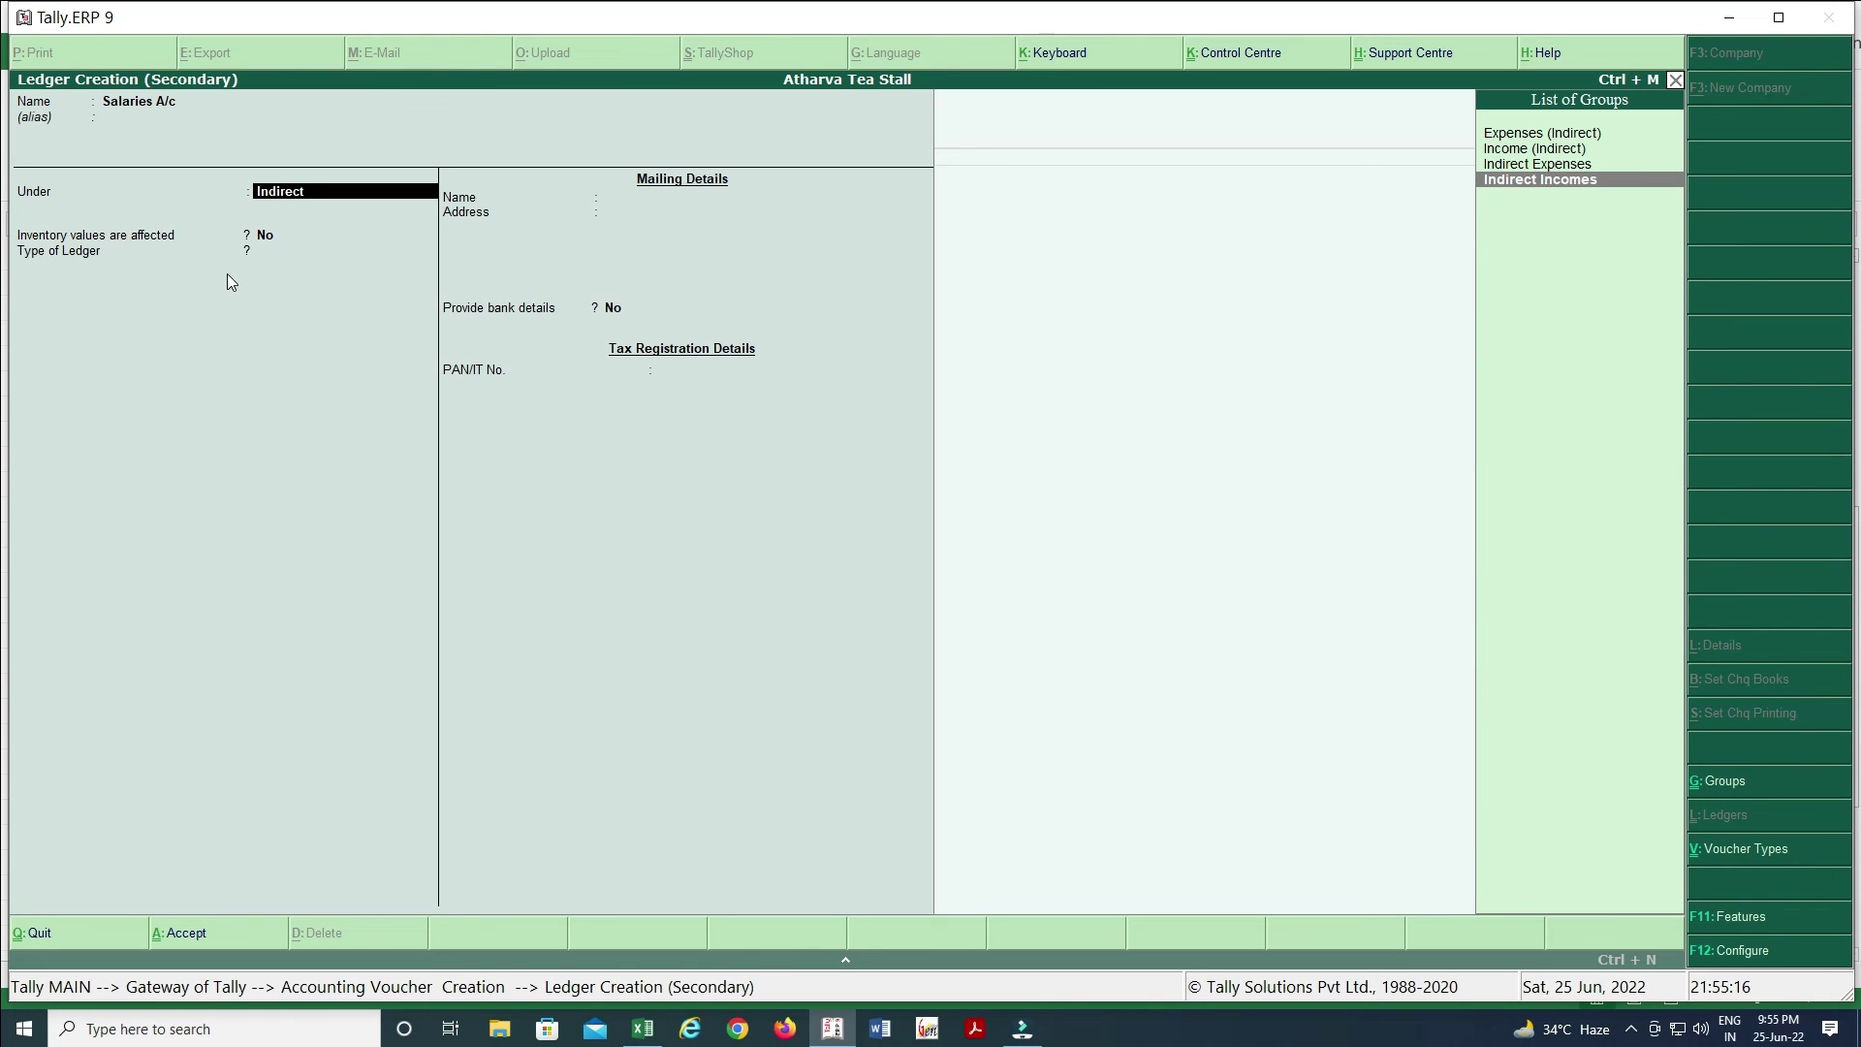
key(Up)
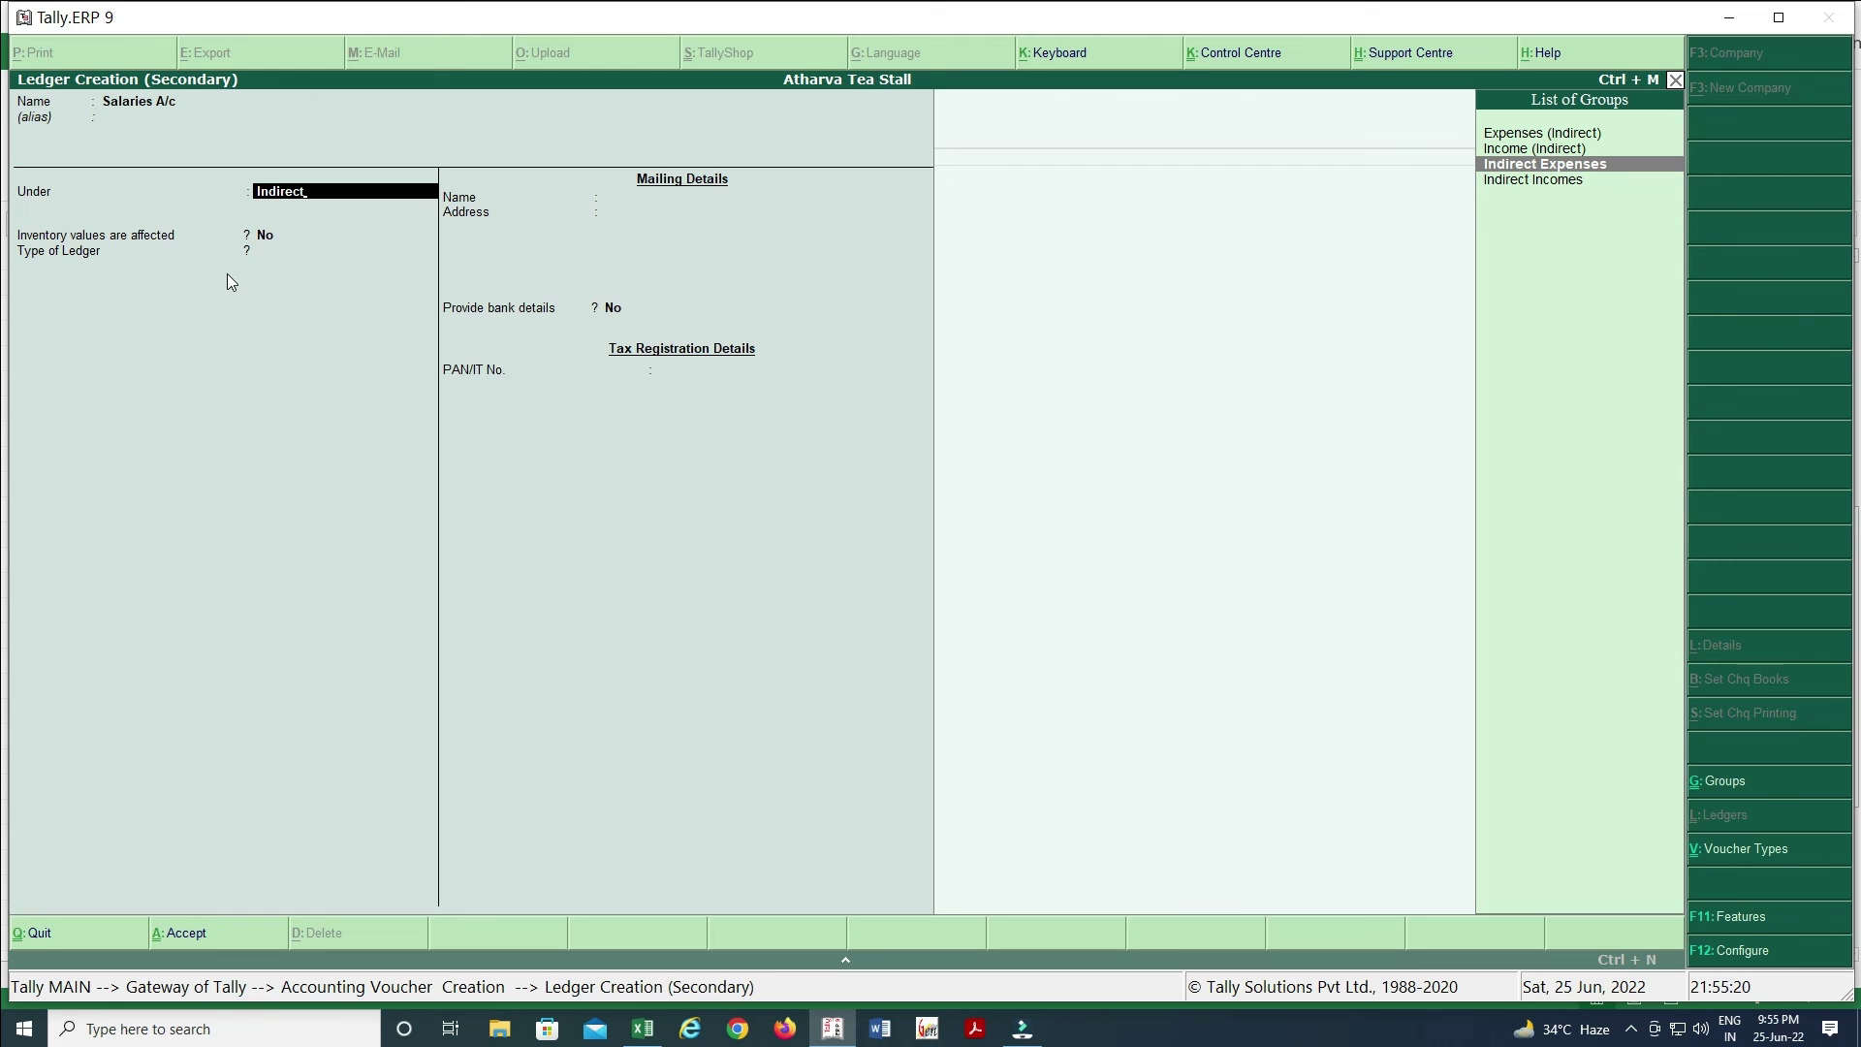
key(Return)
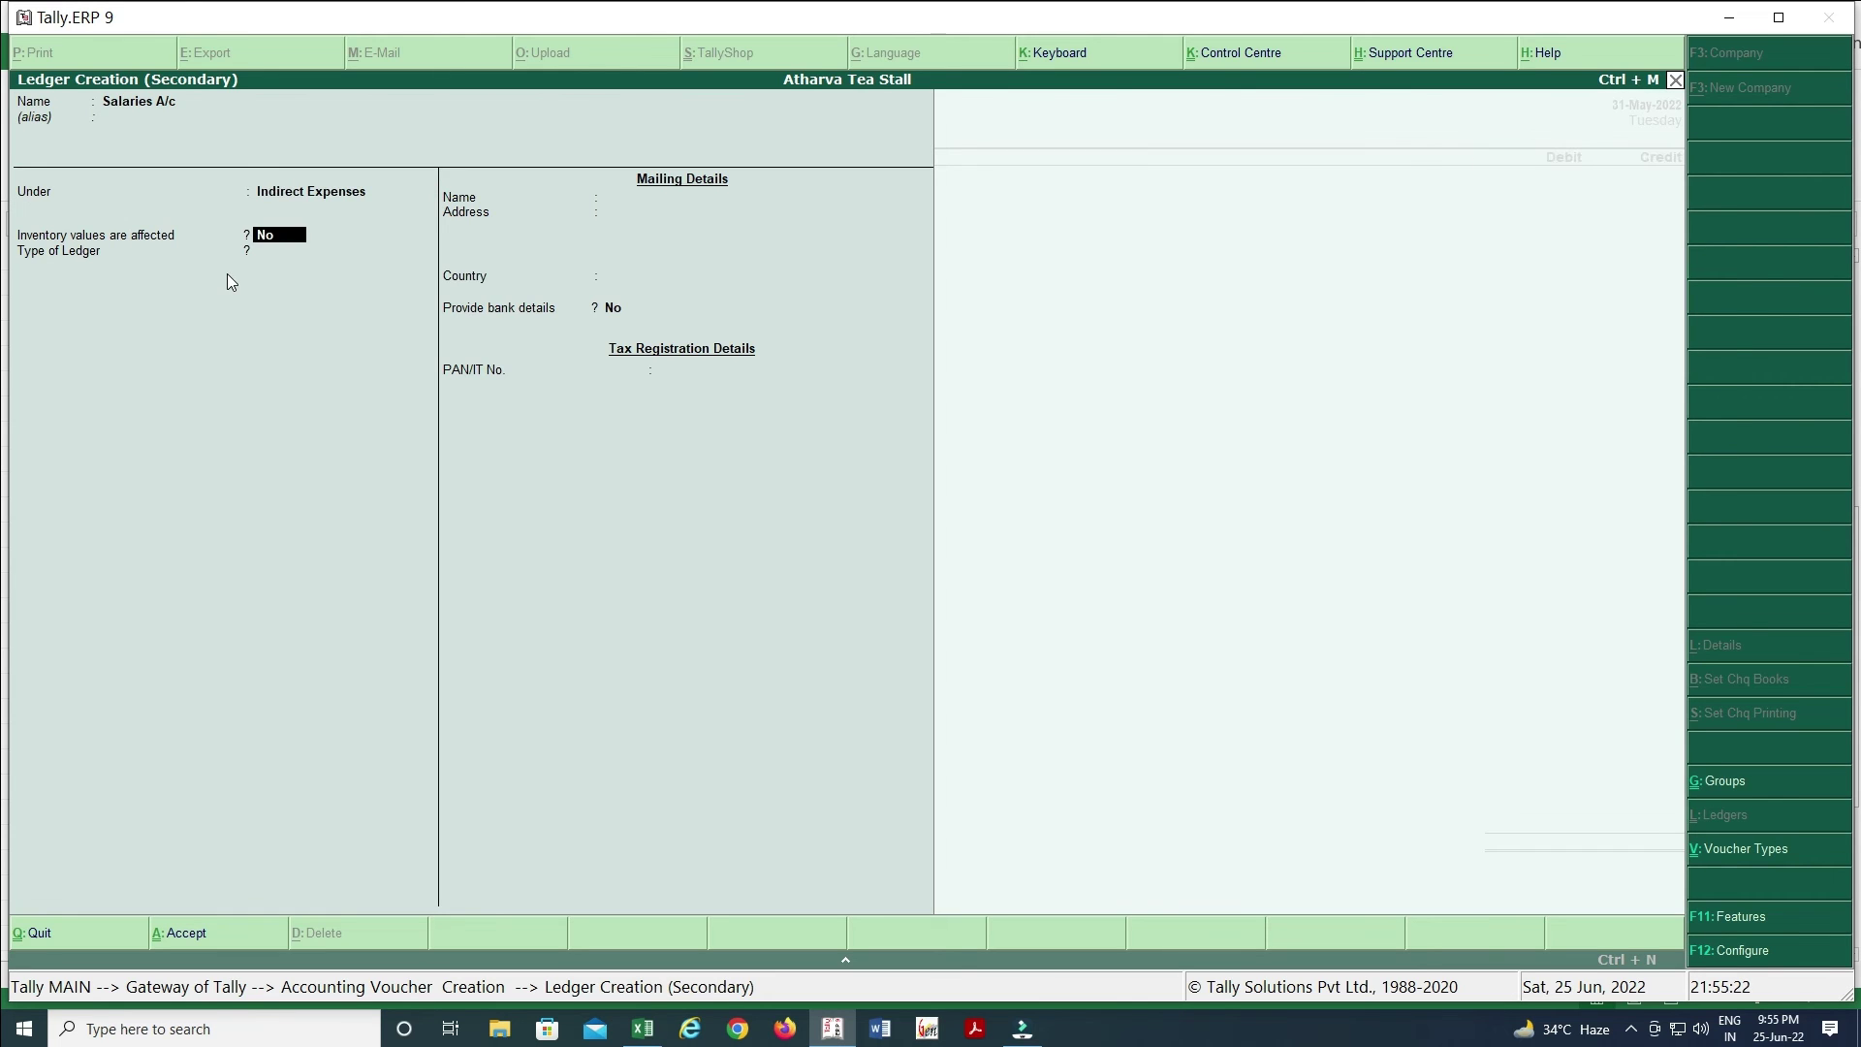
key(Return)
key(Return)
key(Return)
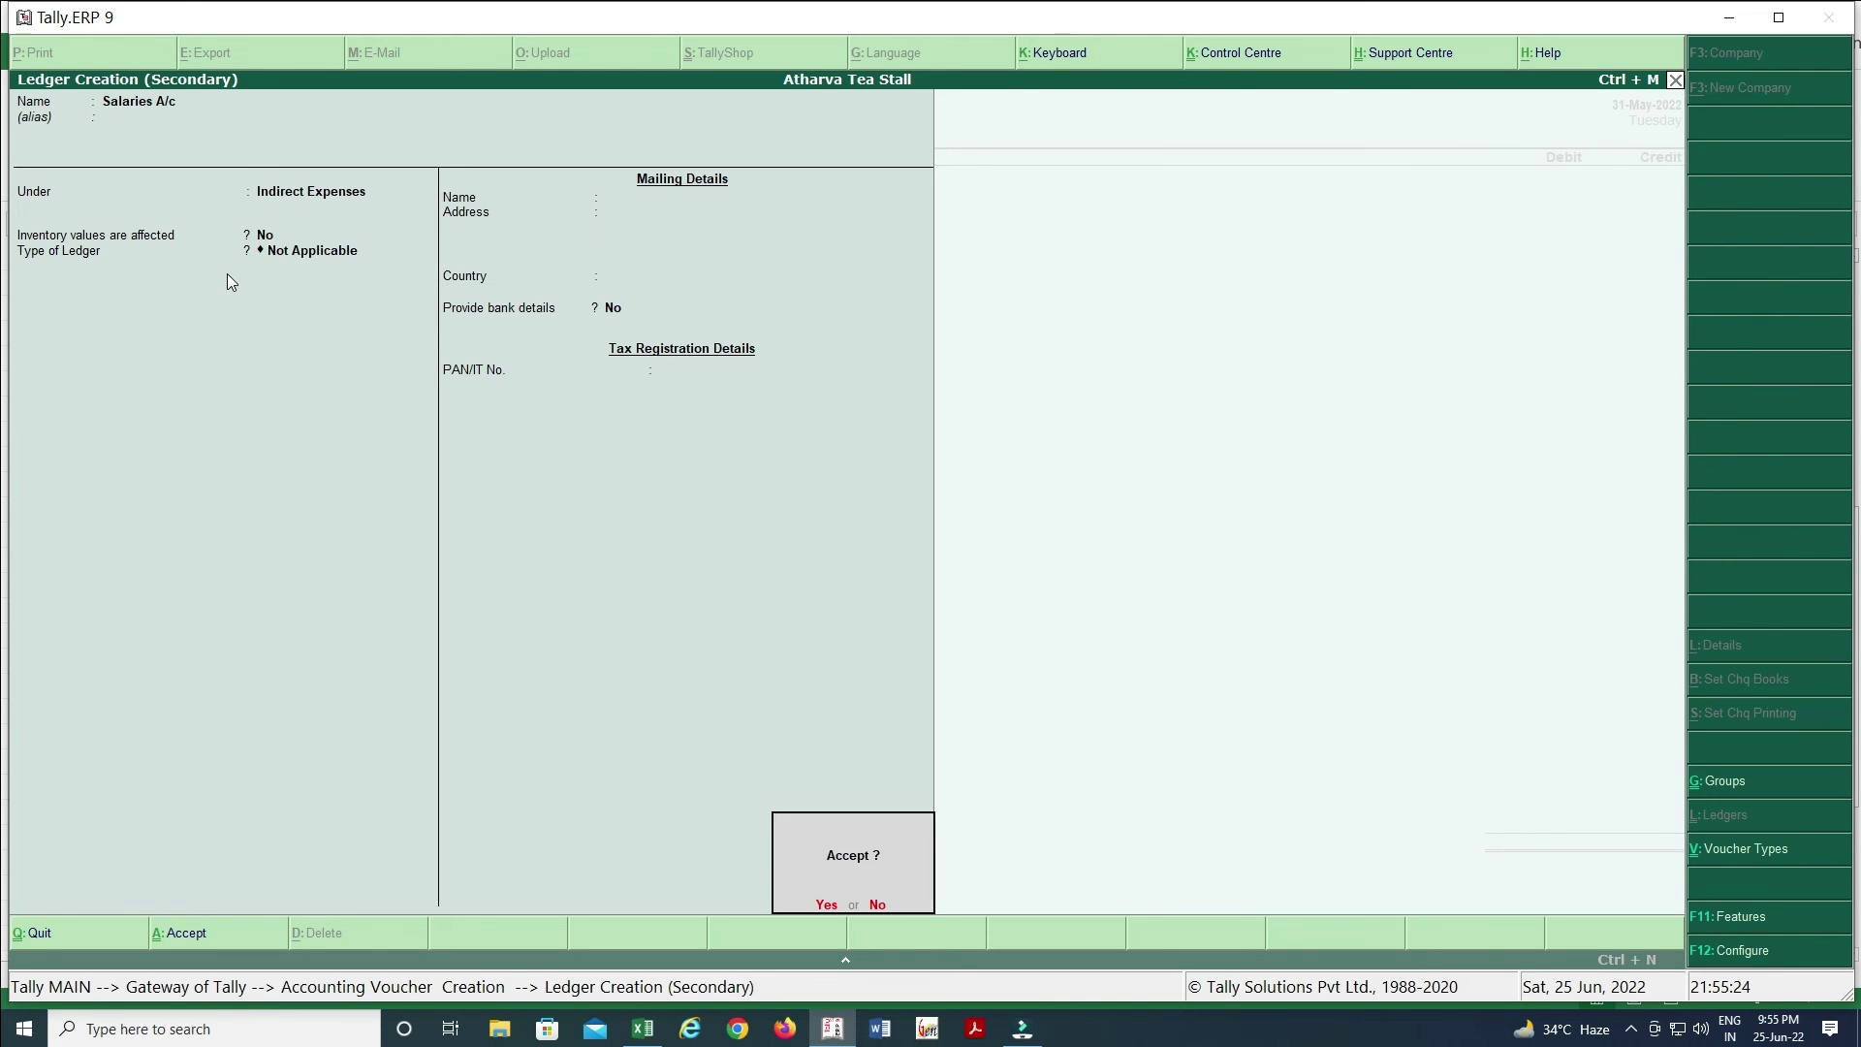
key(Return)
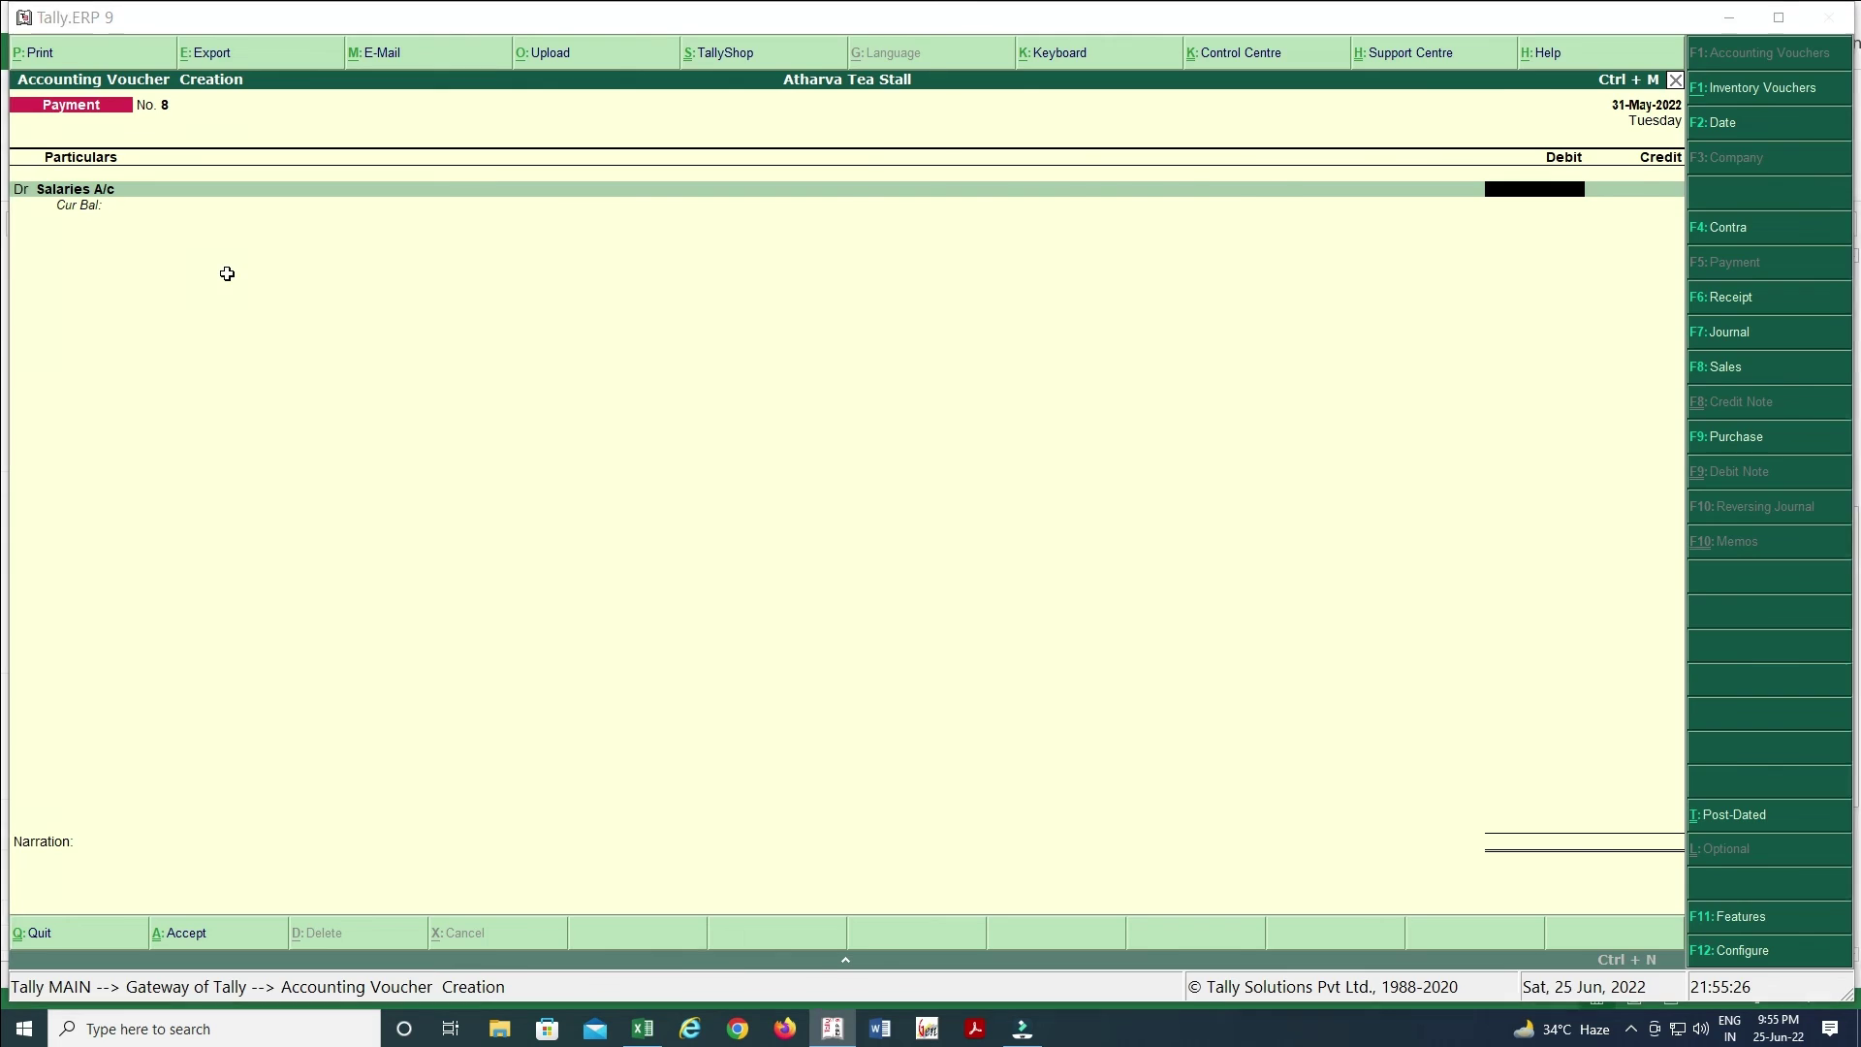
- Check the salary entry in the Excel journal, then debit Salaries A/c with 9000 and credit Cash in the Tally.ERP 9 payment voucher
key(alt+Tab)
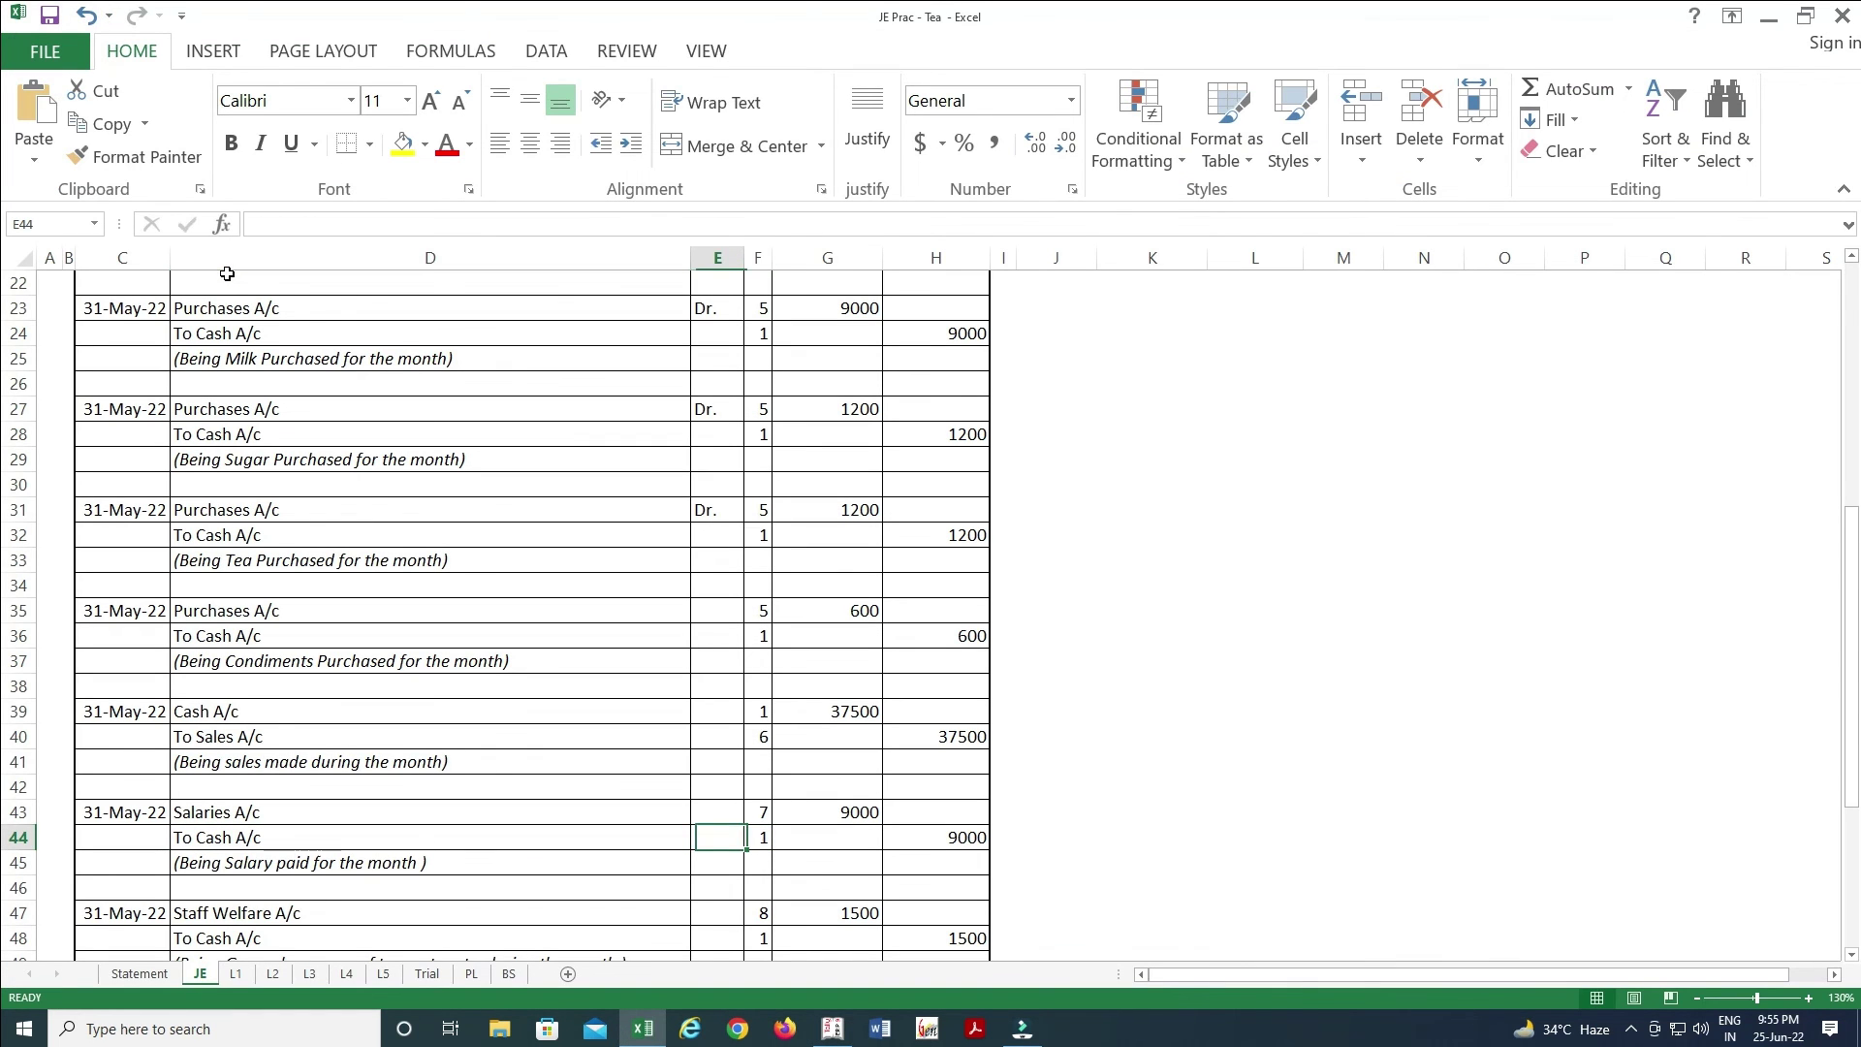
key(Down)
key(ctrl+c)
key(alt+Tab)
text(9000)
key(Return)
text(cash)
key(Return)
key(Return)
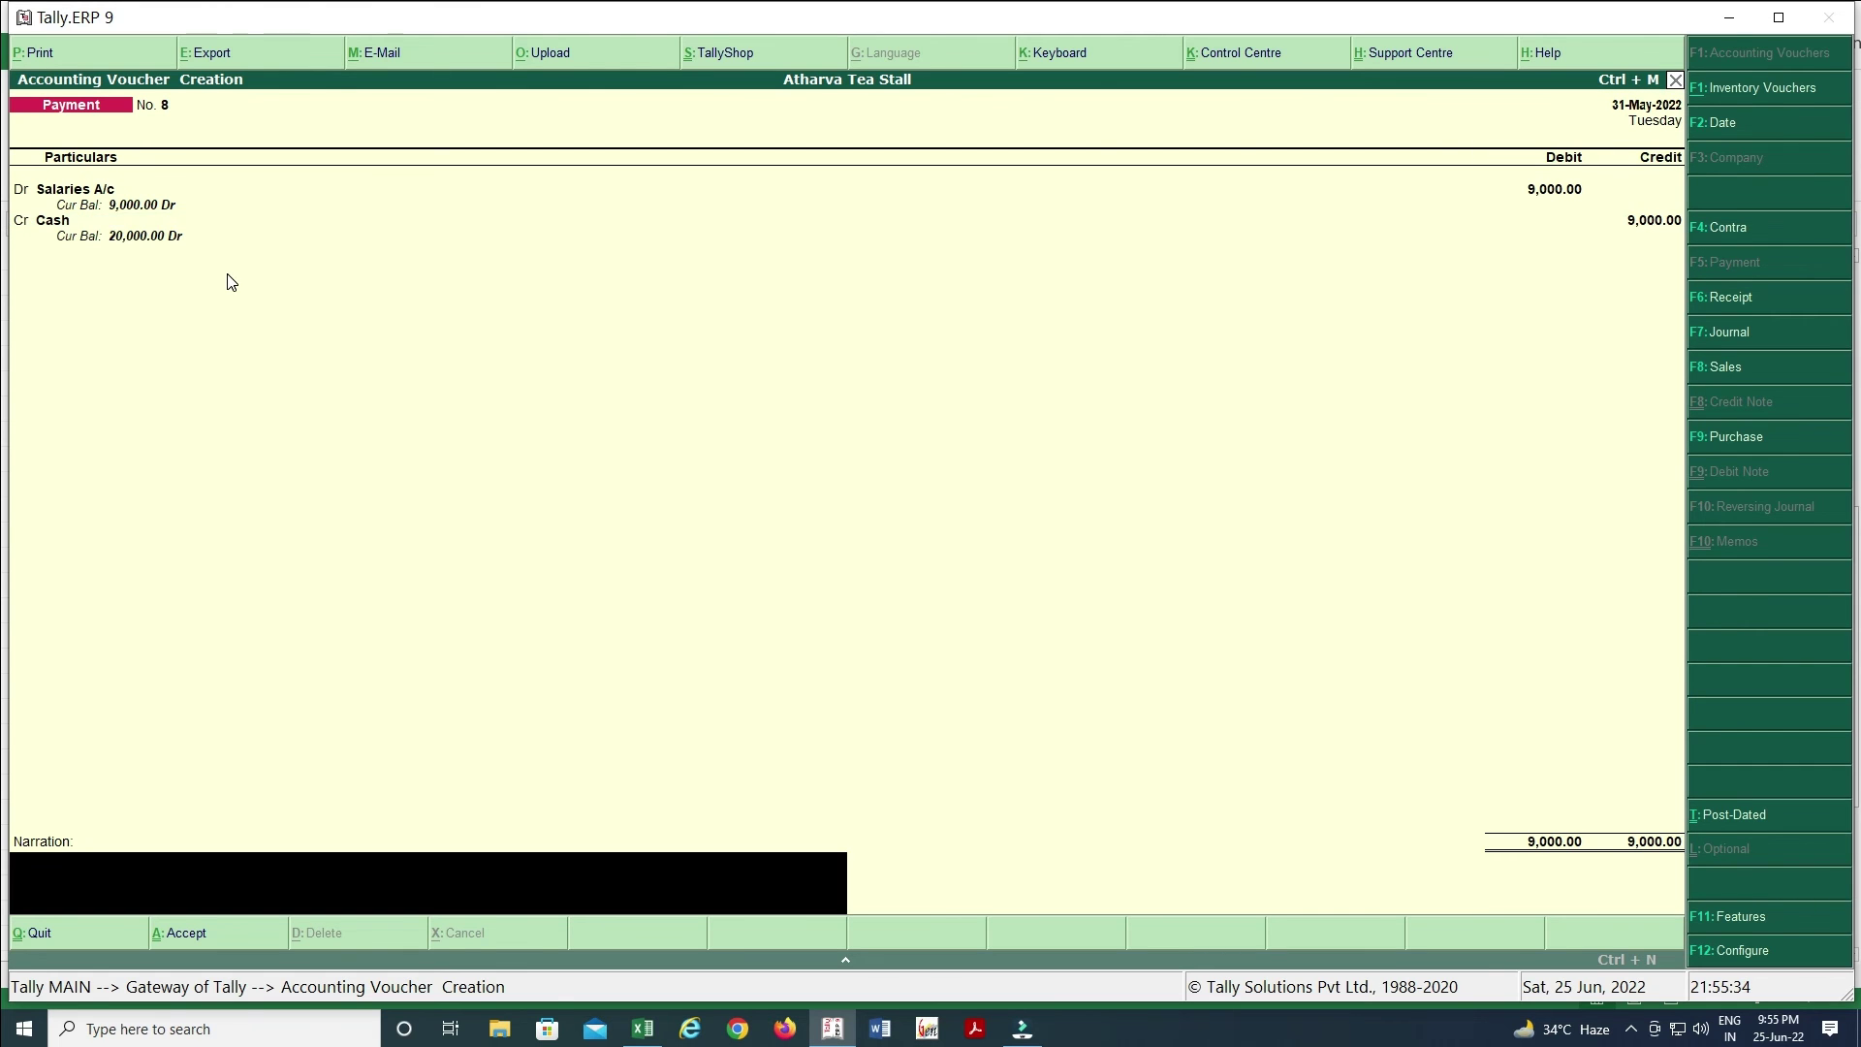
- Copy the narration "(Being Salary paid for the month )" from the Excel journal into the Tally.ERP 9 payment voucher and save it
key(alt+Tab)
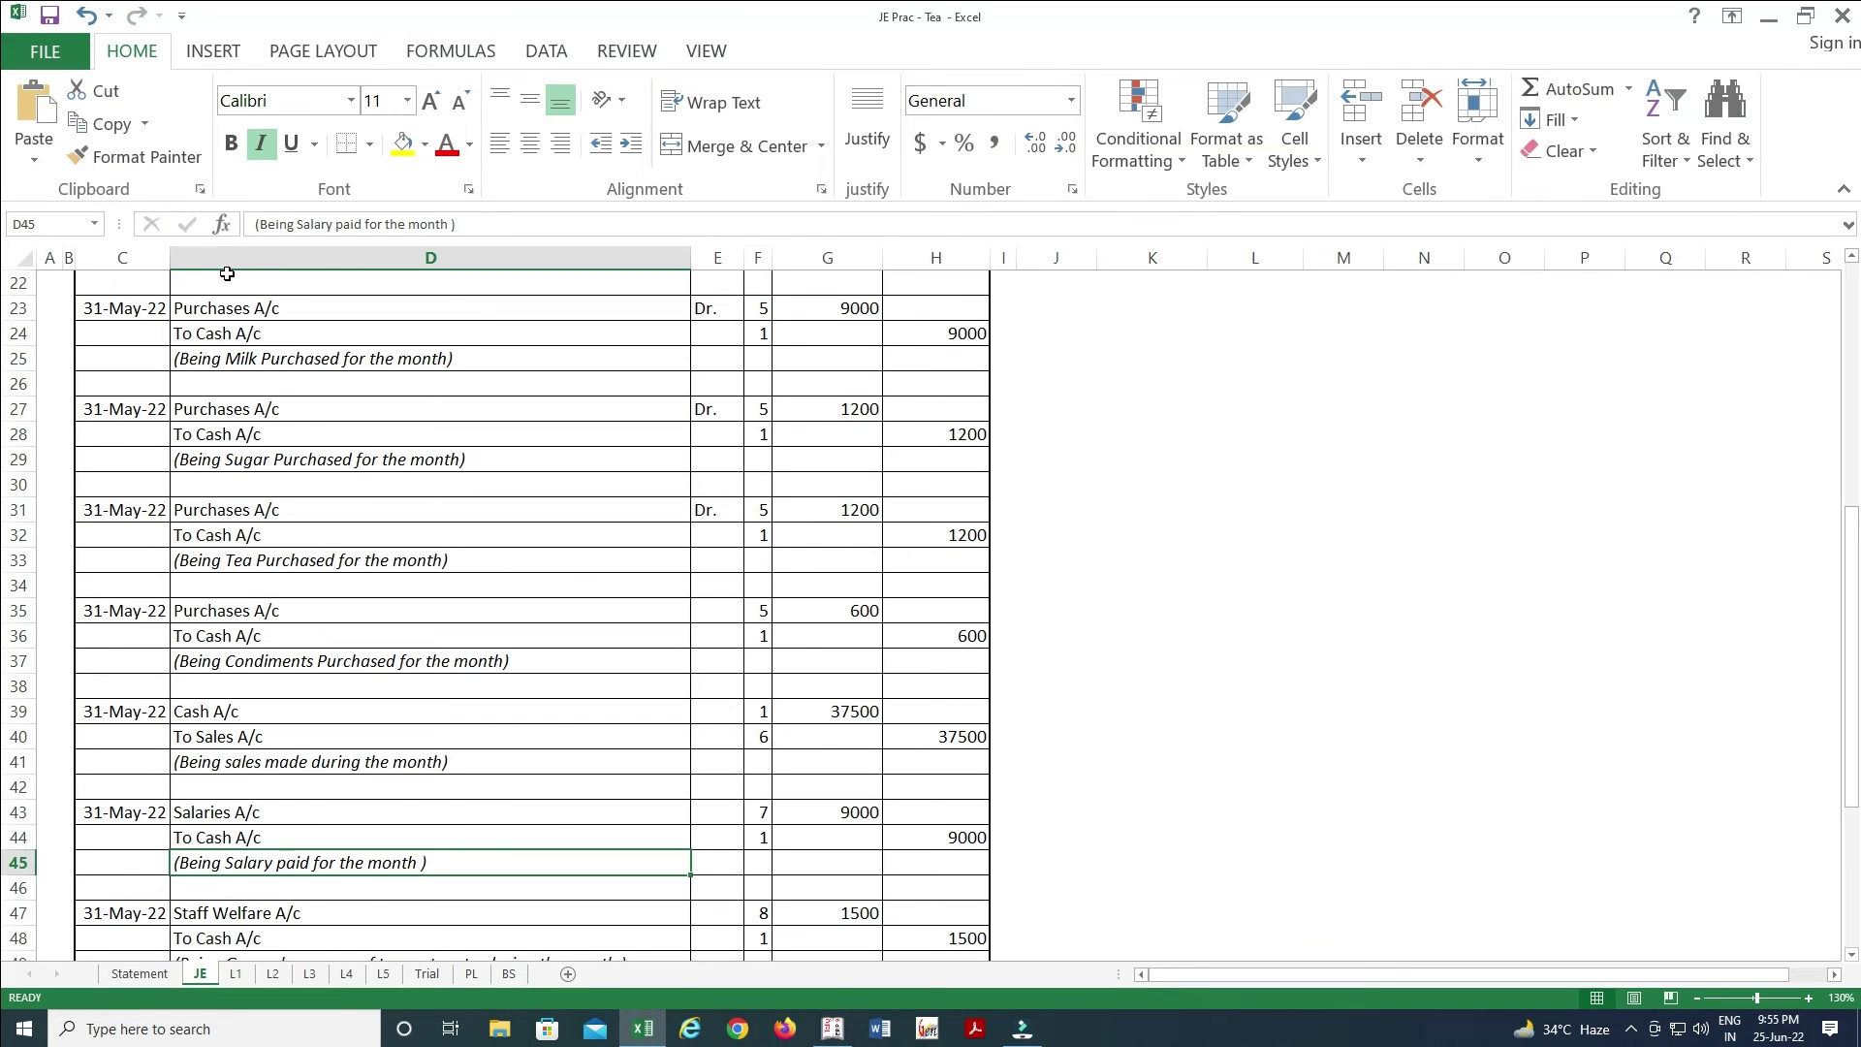
key(ctrl+c)
key(alt+Tab)
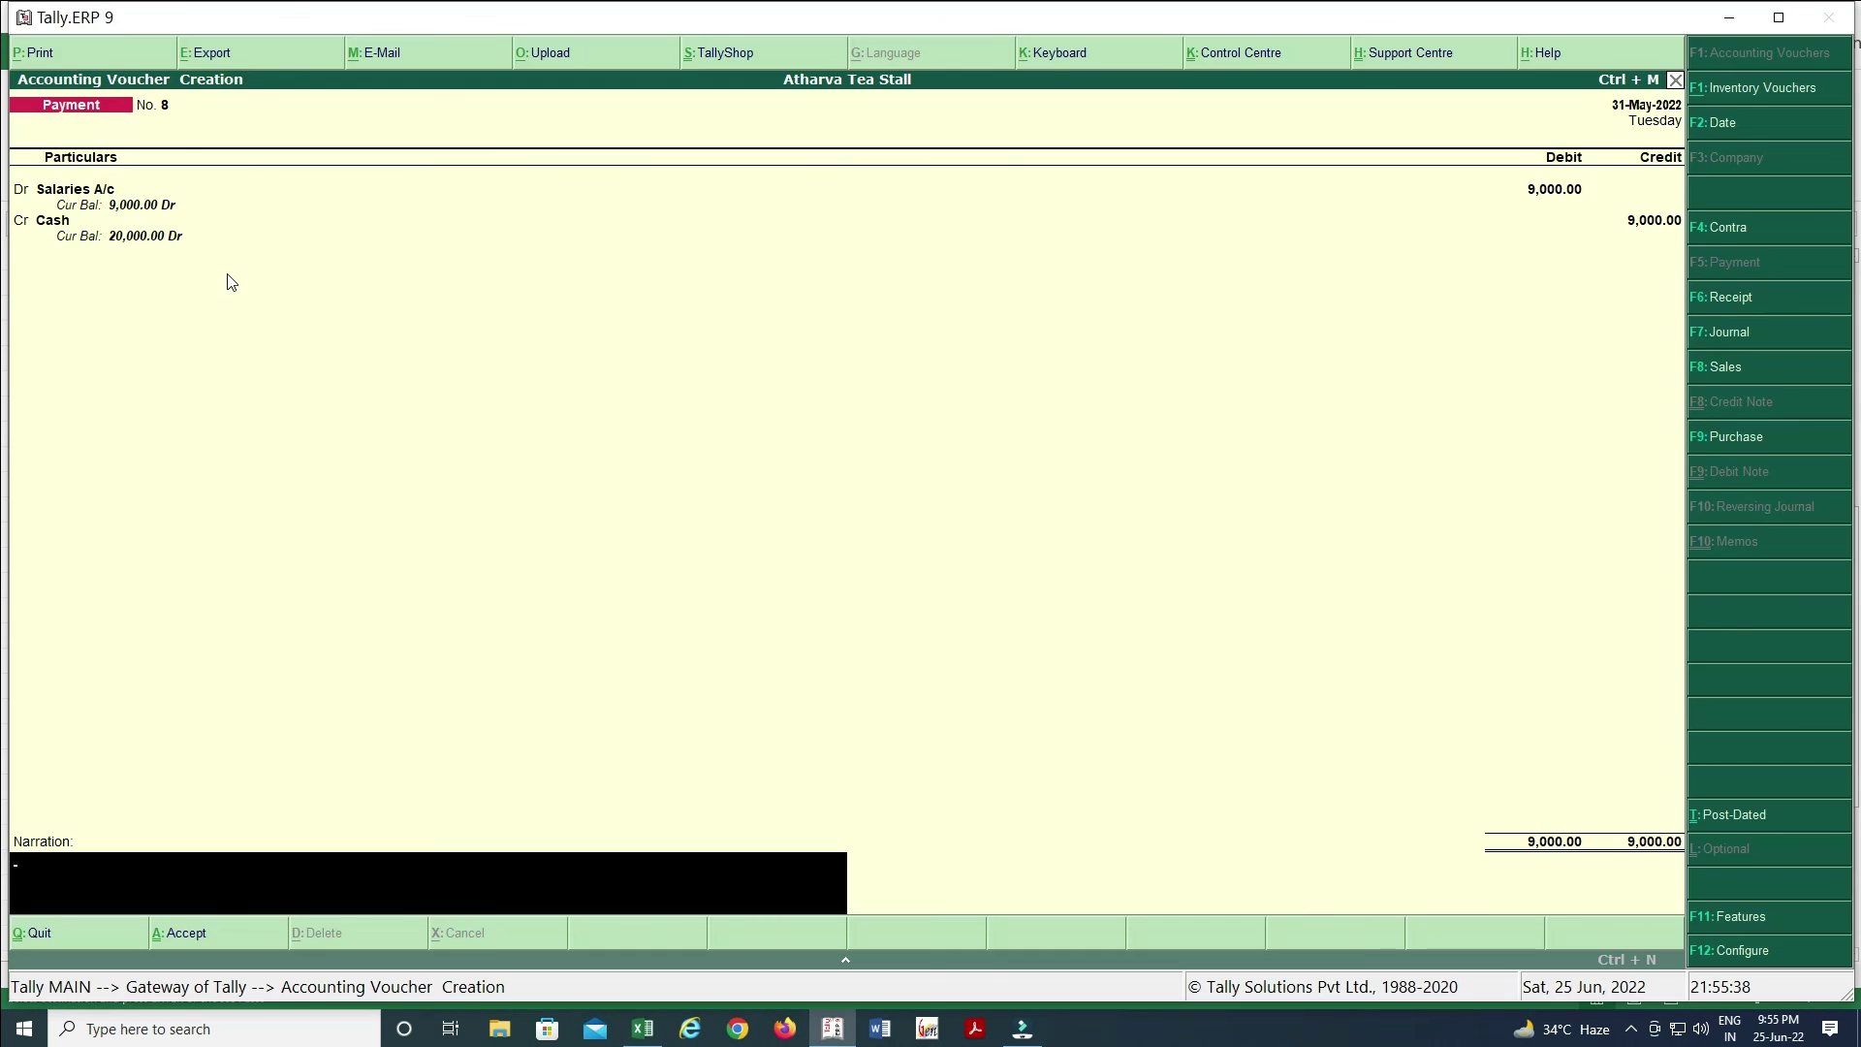
key(ctrl+alt+v)
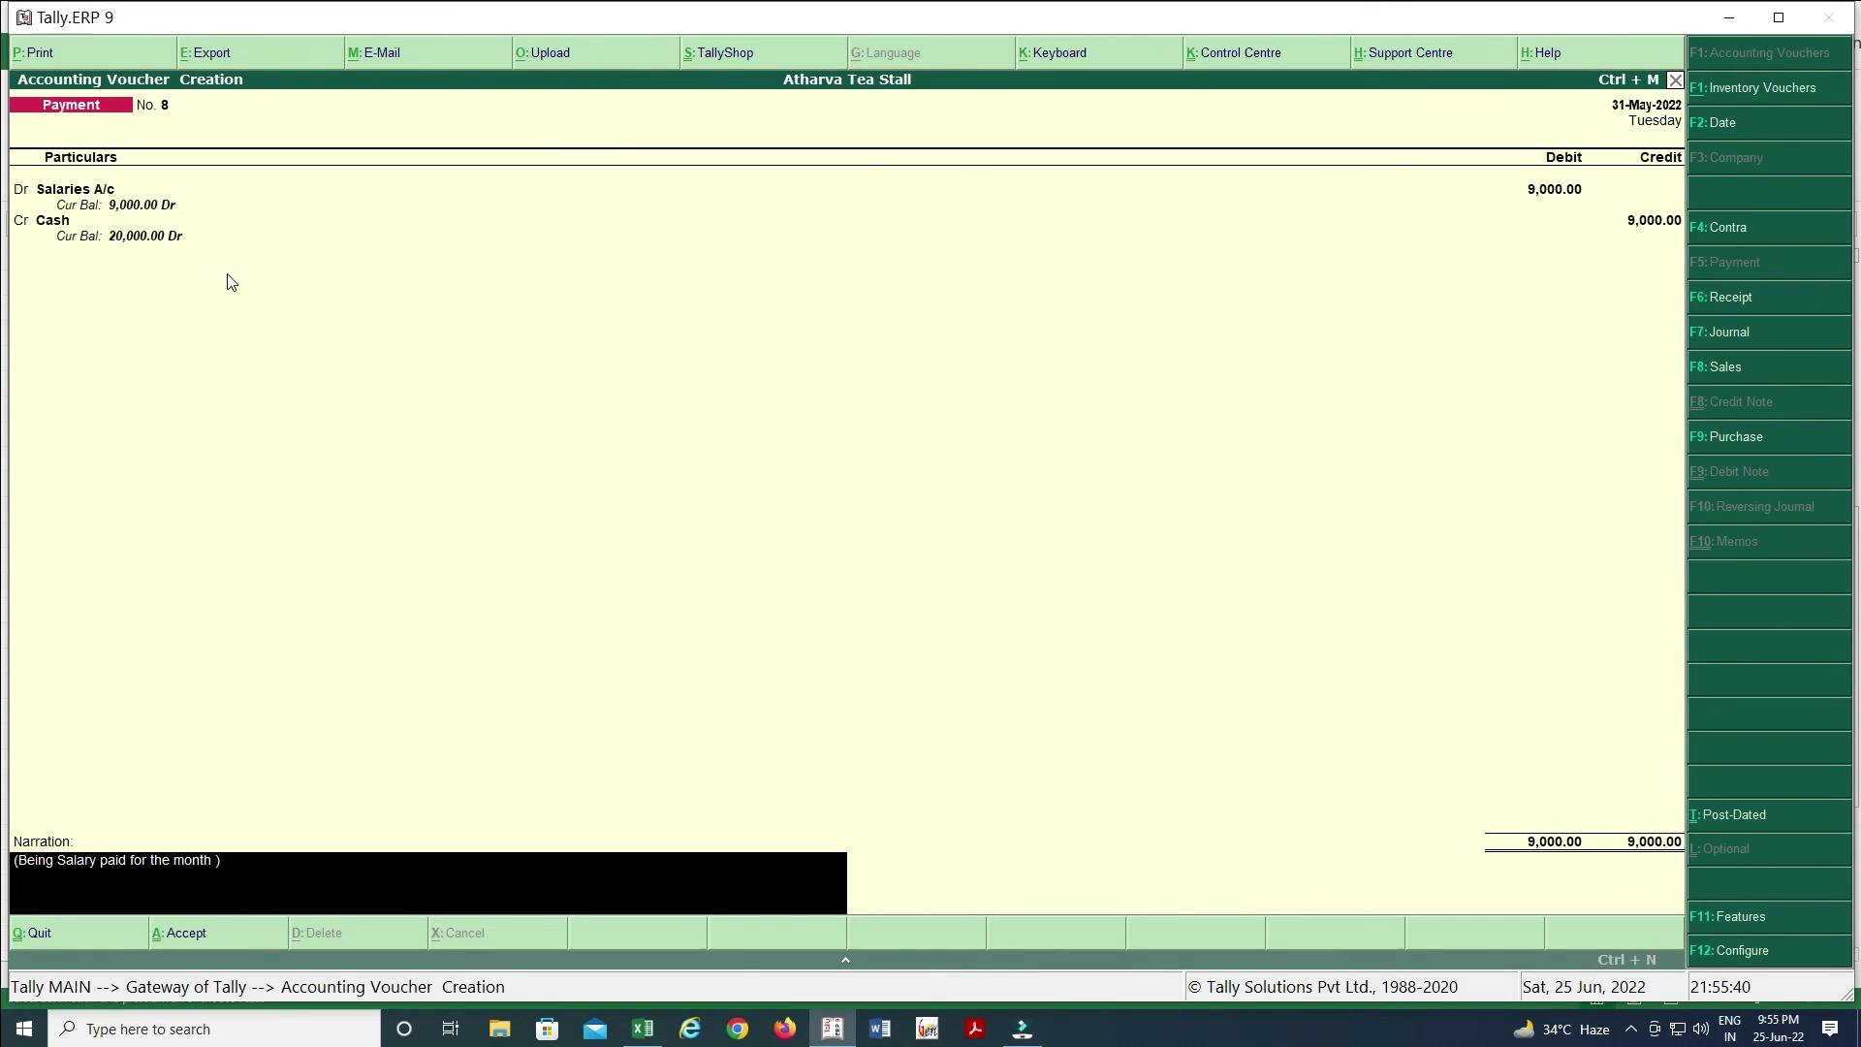
key(Return)
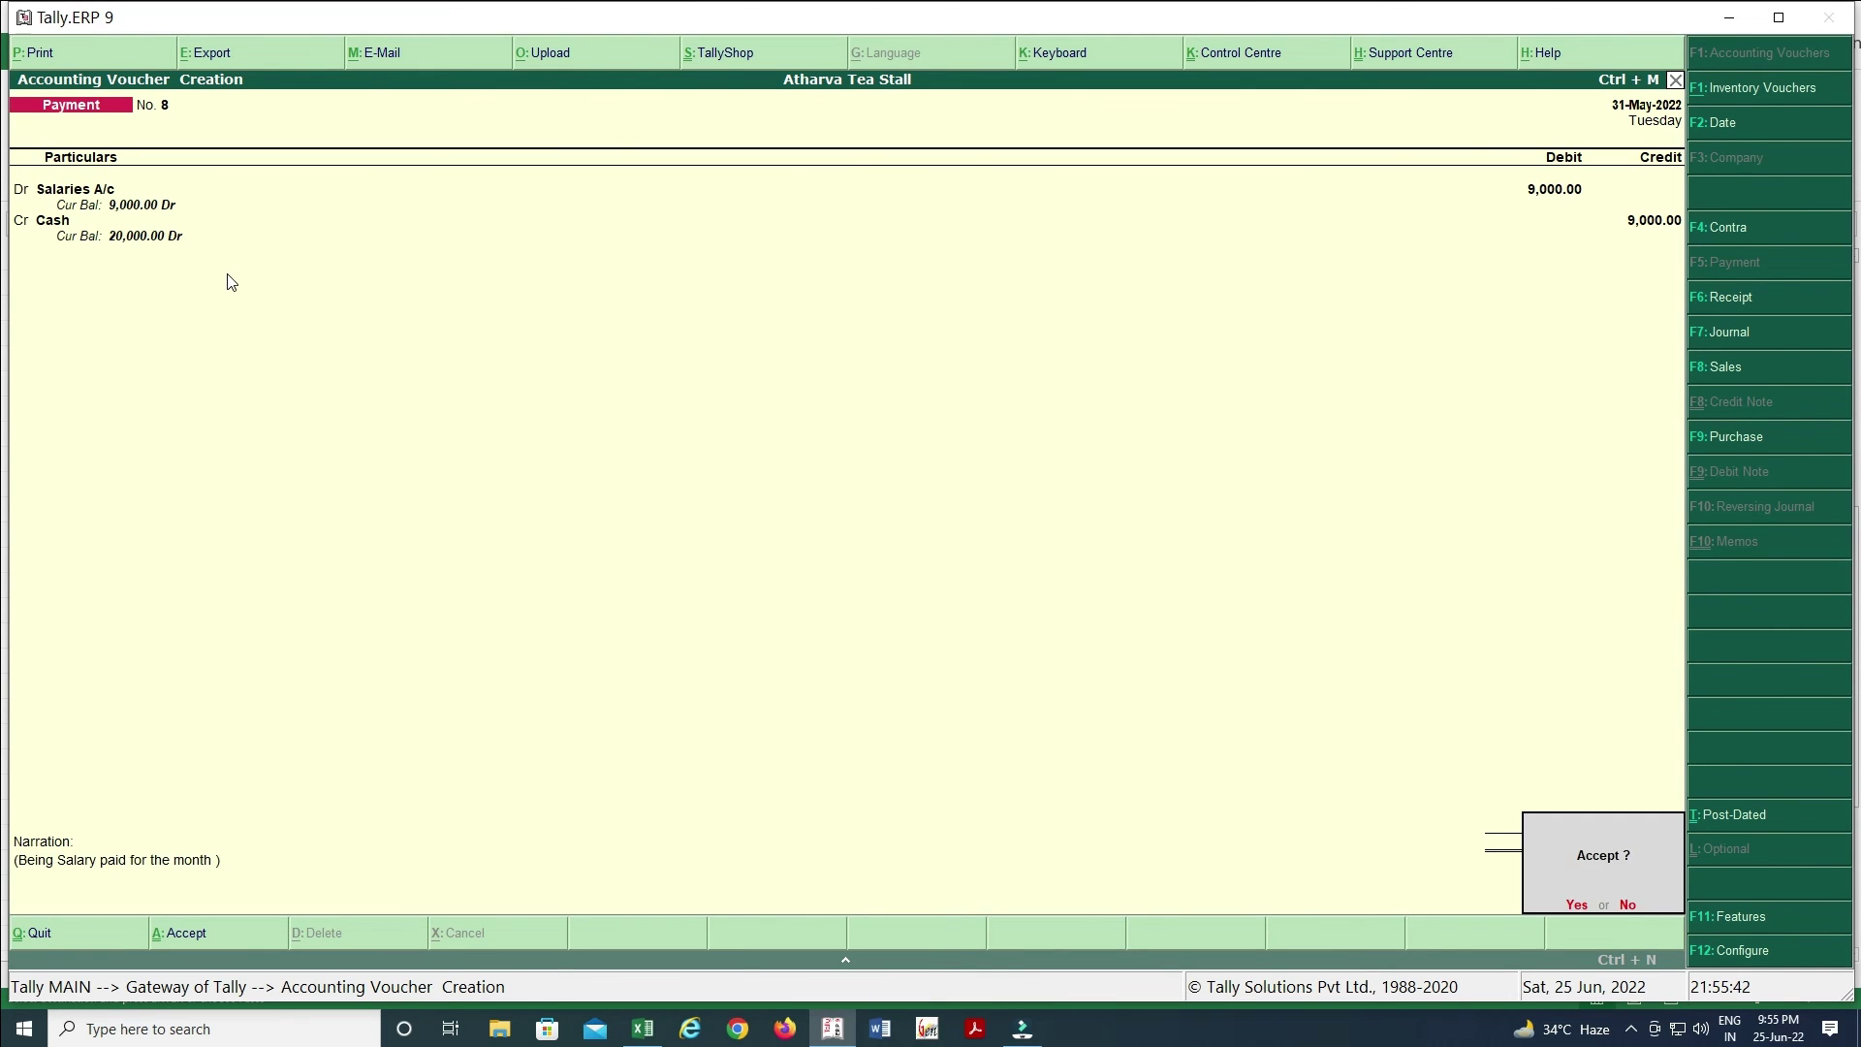
key(Return)
- Switch to the Excel journal and review the remaining entries below the salary entry, down to the total row
key(alt+Tab)
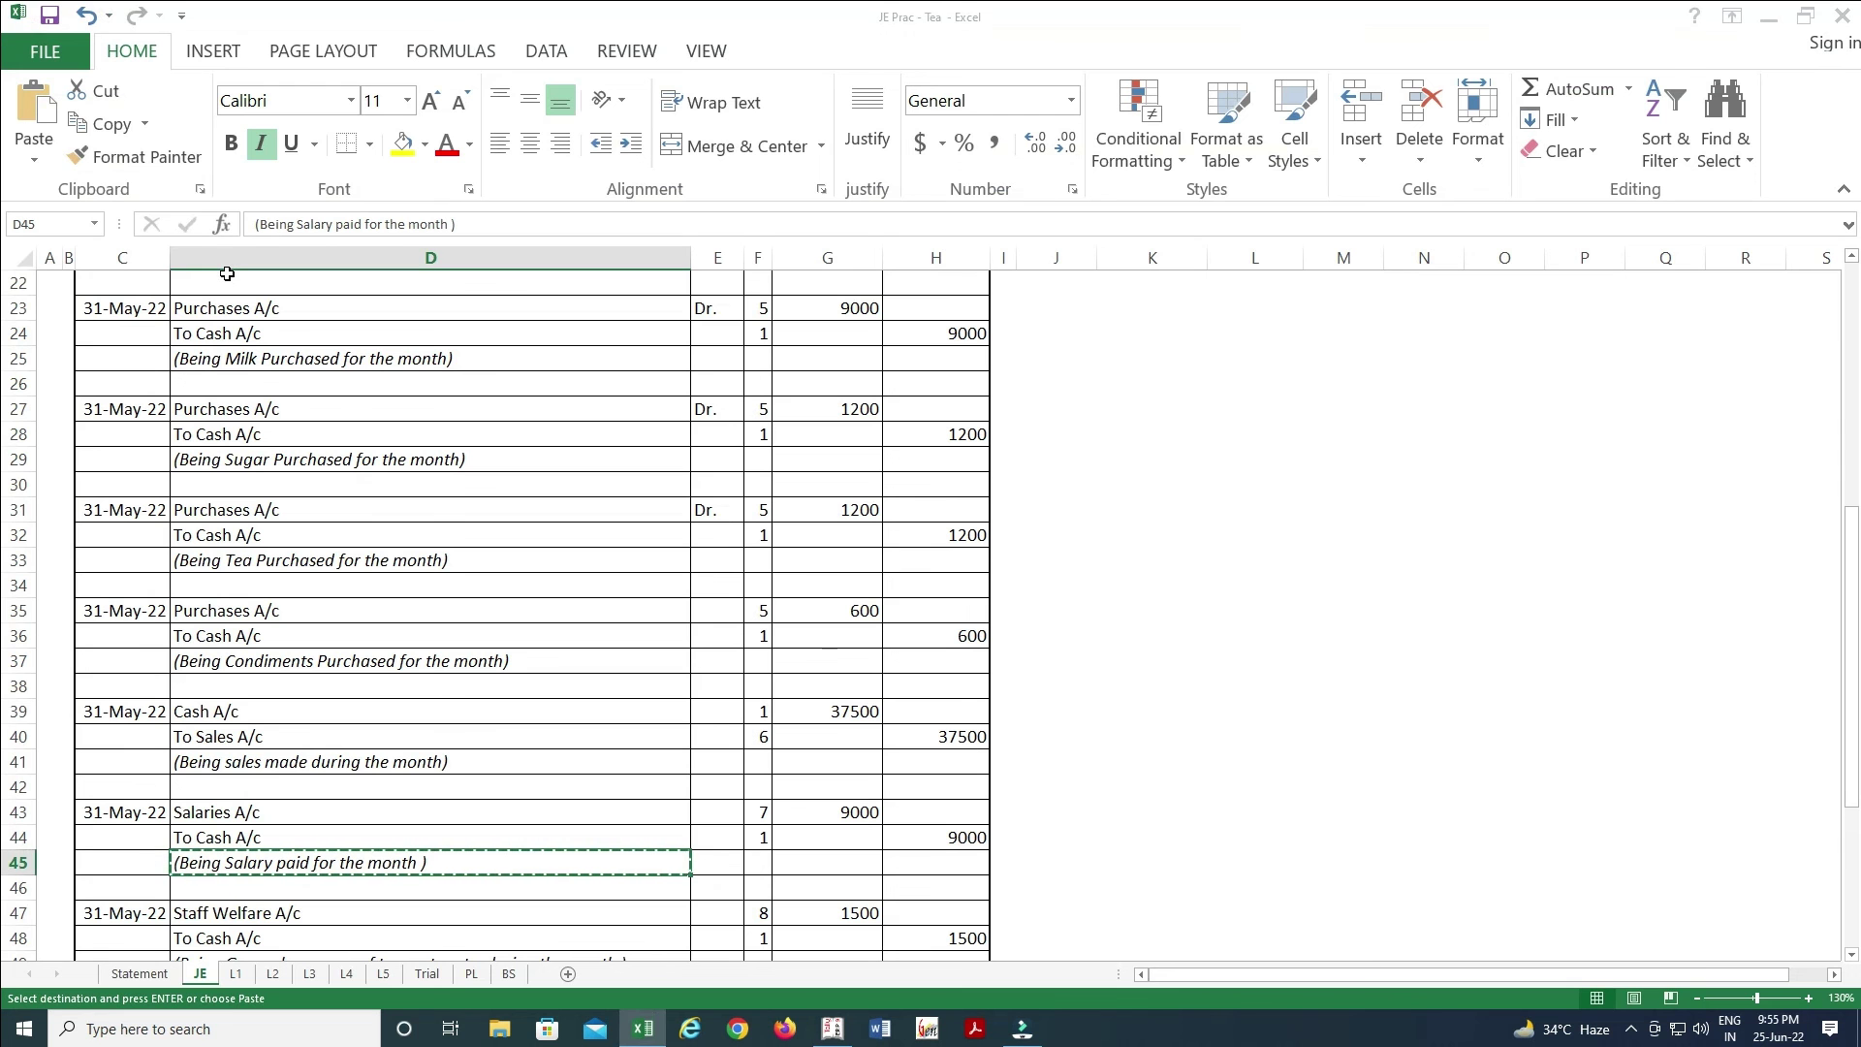
key(Down)
key(Down)
key(Down)
key(Down)
key(Down)
key(Down)
key(Down)
key(Down)
key(Down)
key(Down)
key(Down)
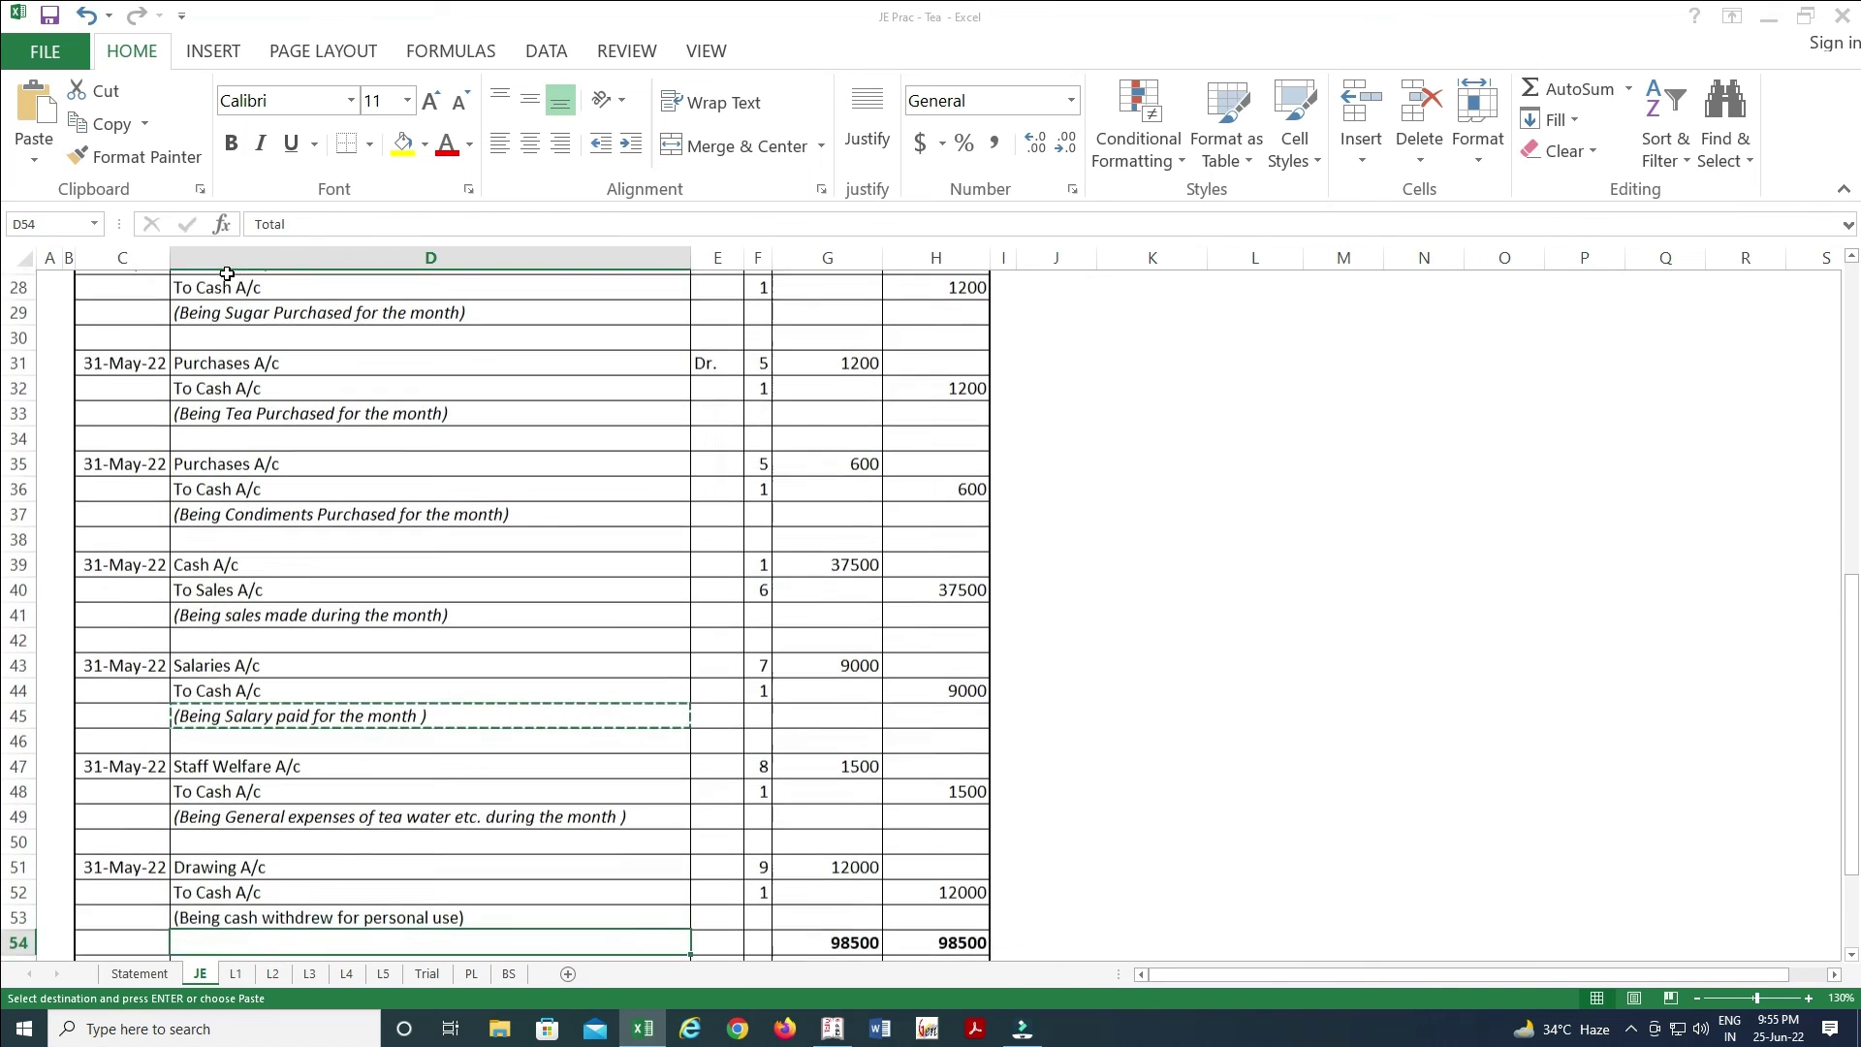
key(Up)
key(Up)
key(Up)
key(Up)
key(Up)
key(Up)
key(Up)
key(Up)
key(Up)
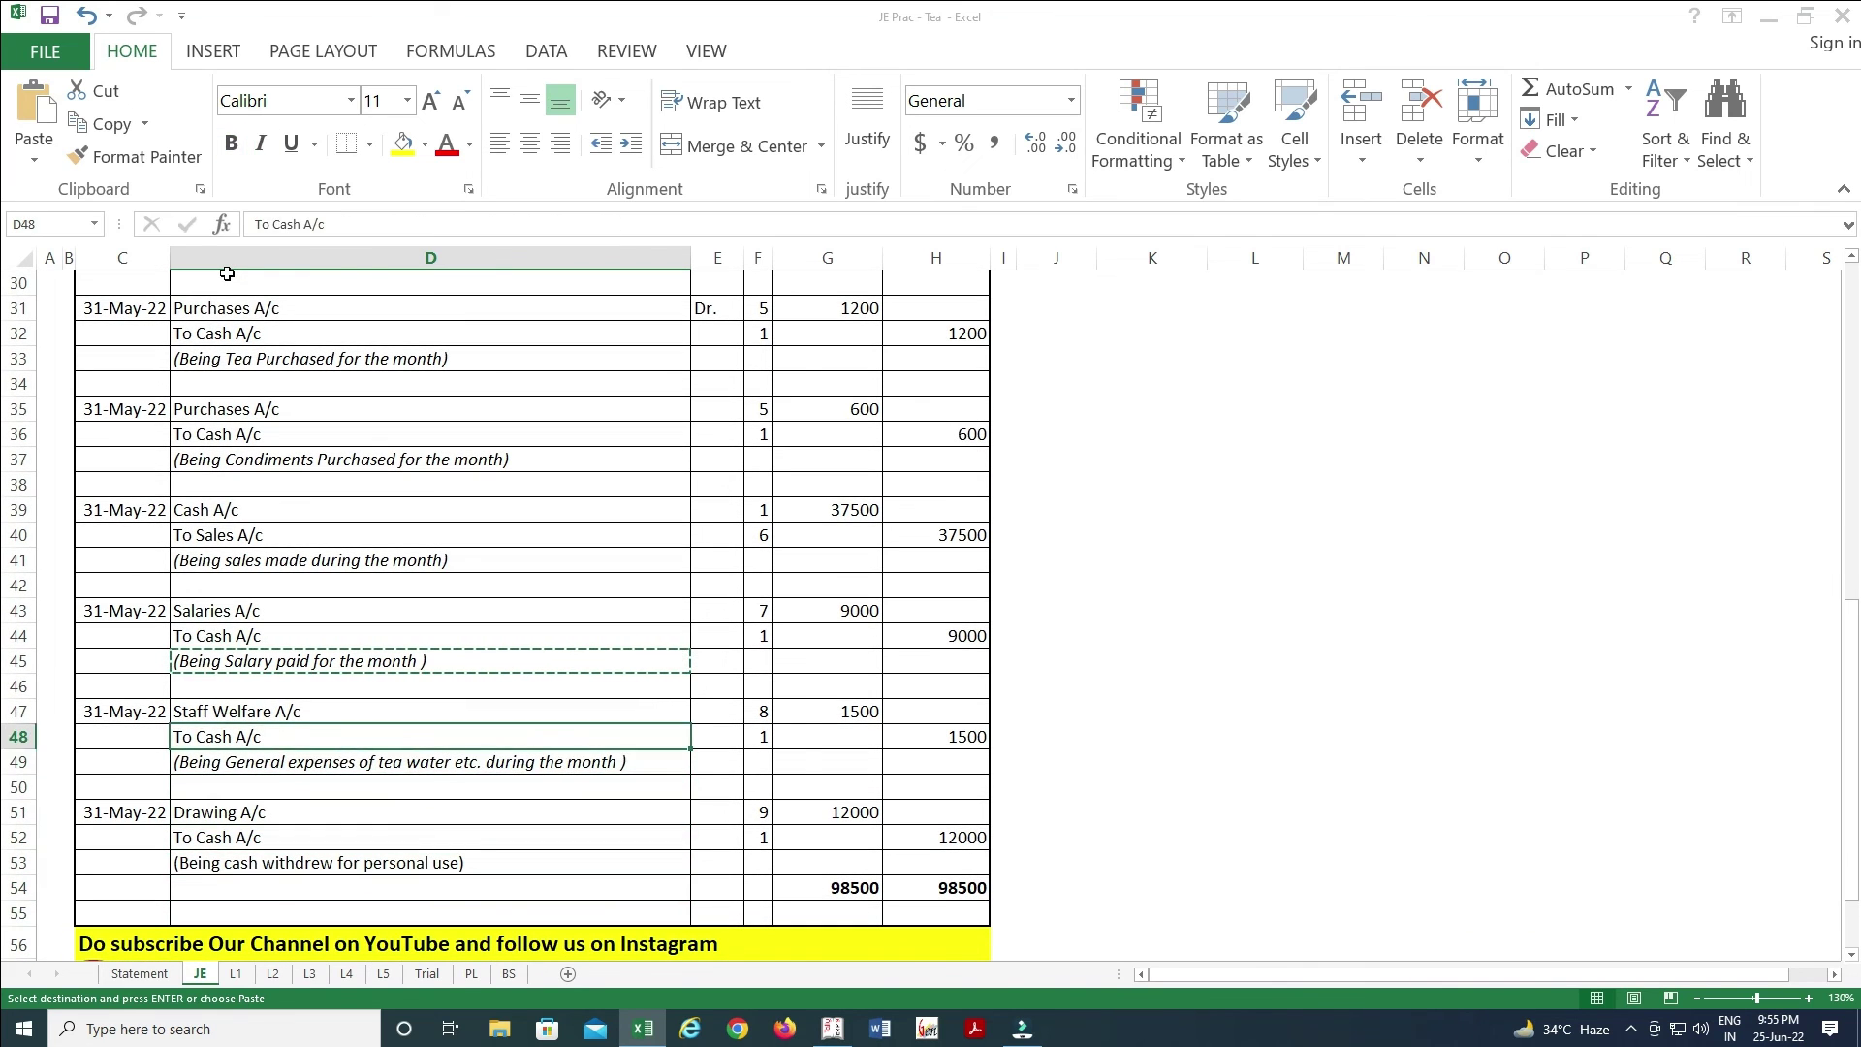
- Create a ledger in Tally.ERP 9 under Indirect Expenses, with the name "Staff Welfare A/c" copied from the Excel journal, and save it
key(alt+Tab)
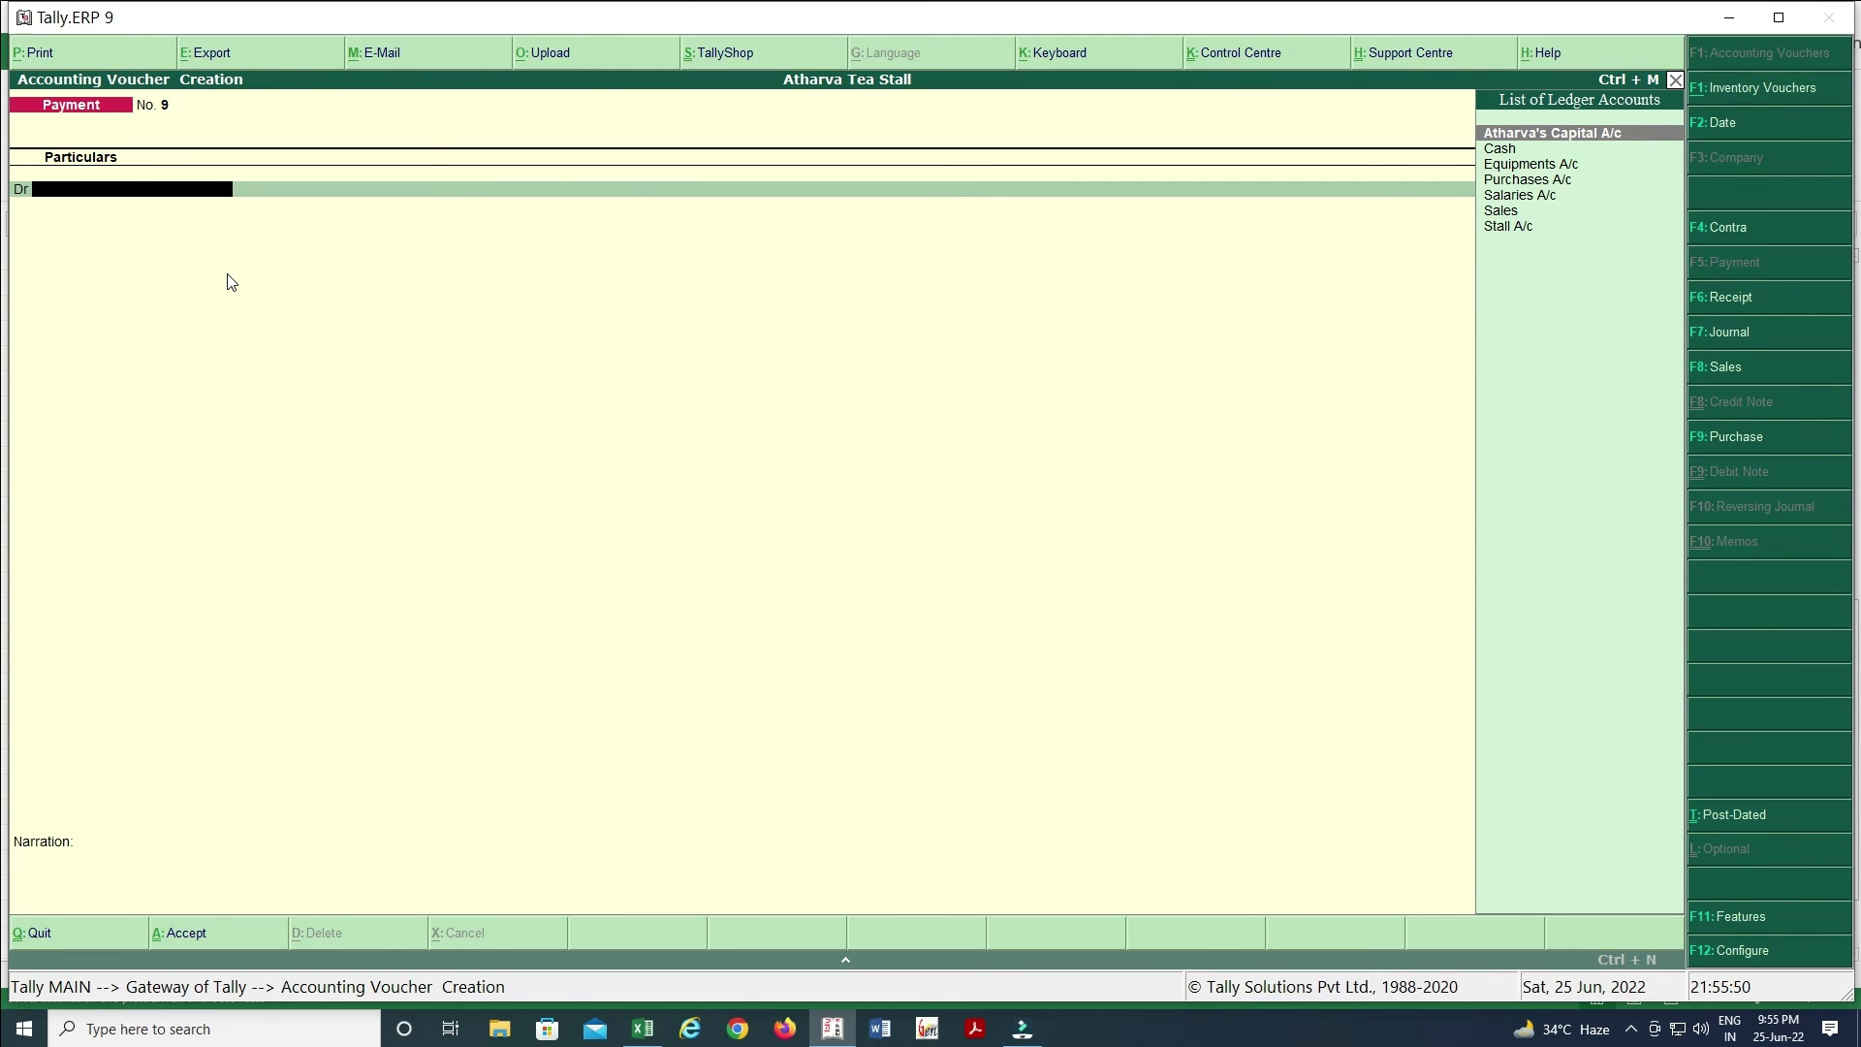
key(alt+c)
key(alt+Tab)
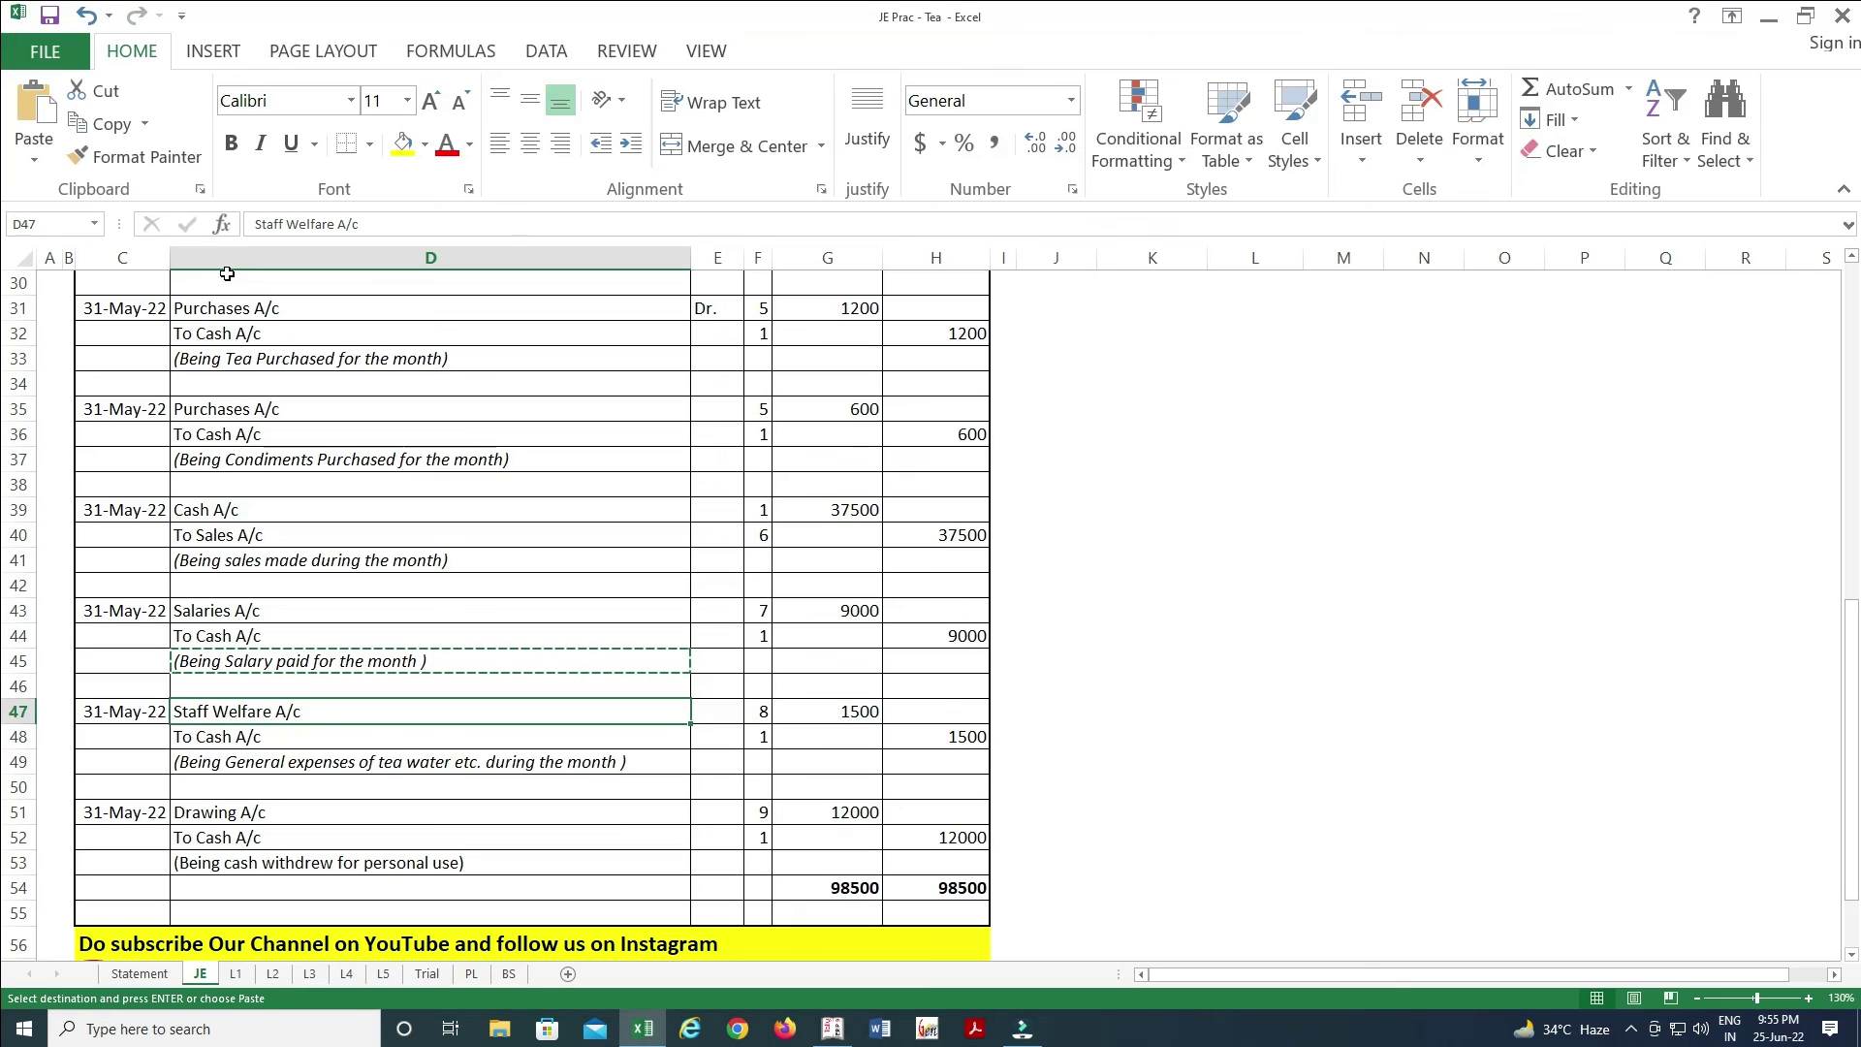
key(Down)
key(Down)
key(Up)
key(Up)
key(Escape)
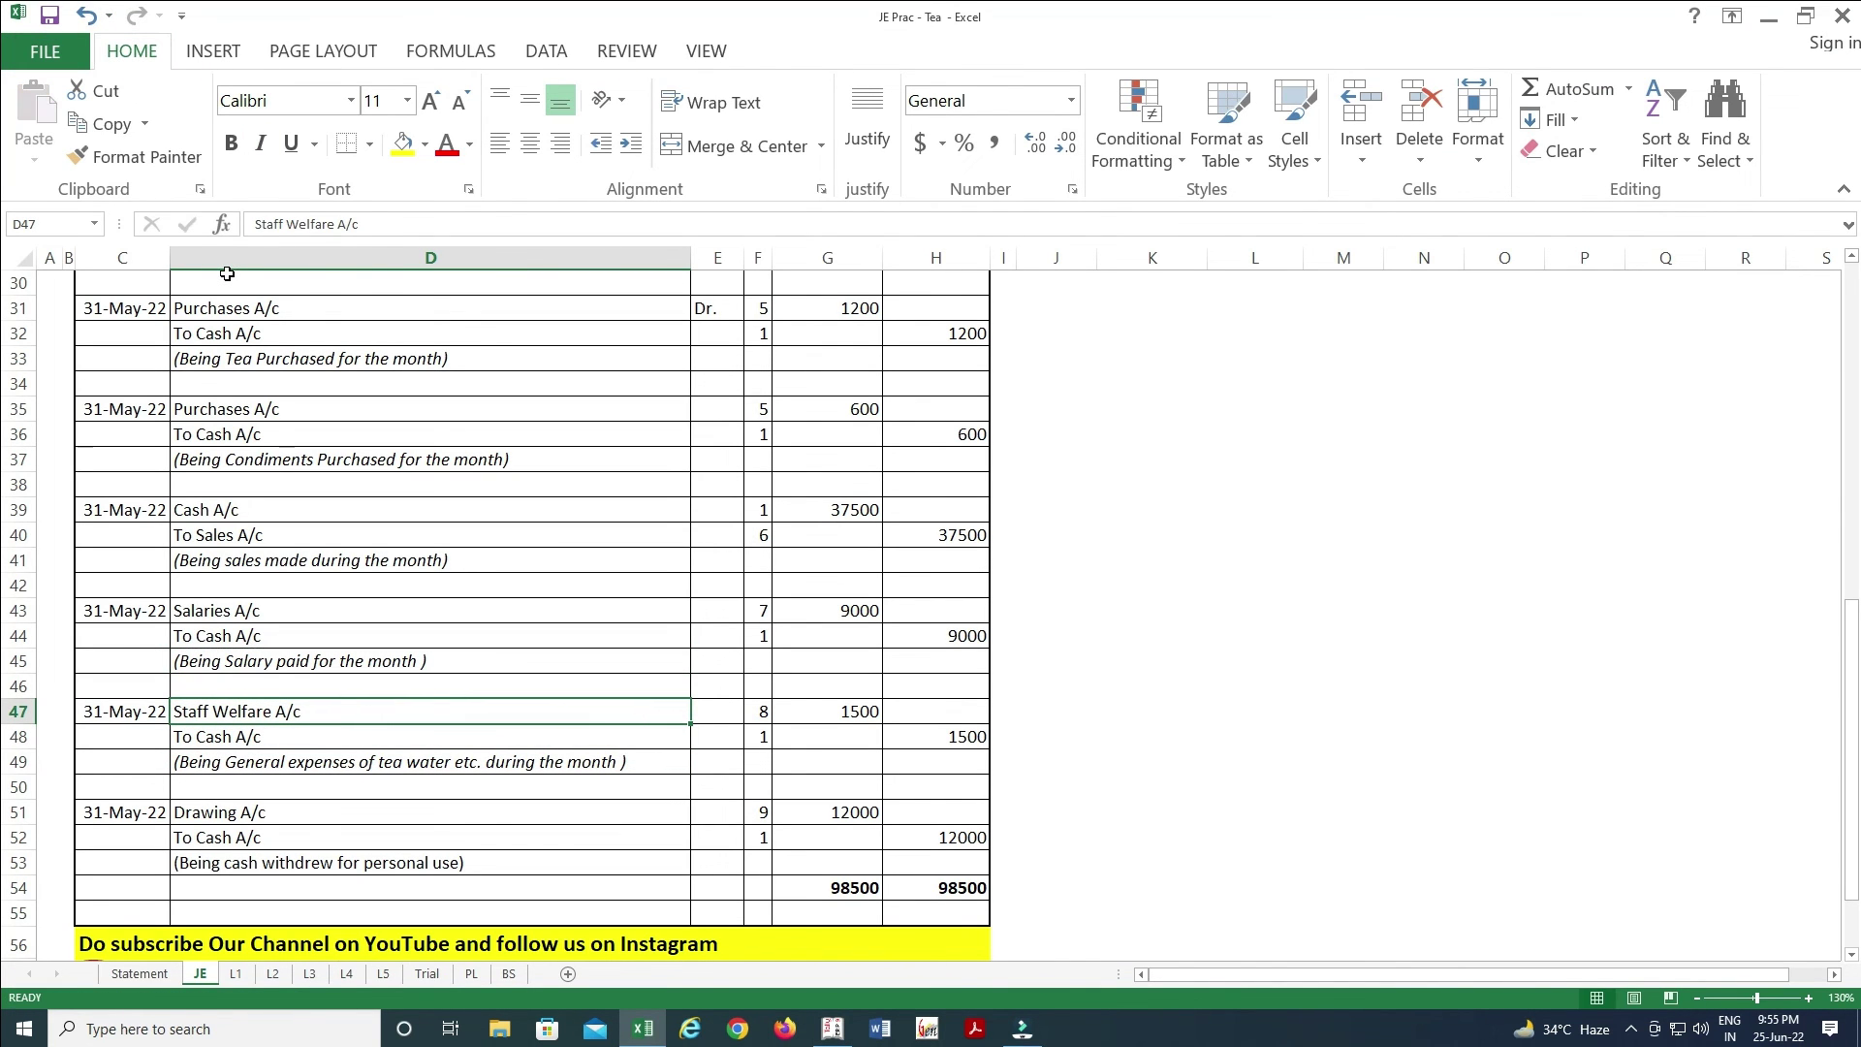
key(ctrl+c)
key(alt+Tab)
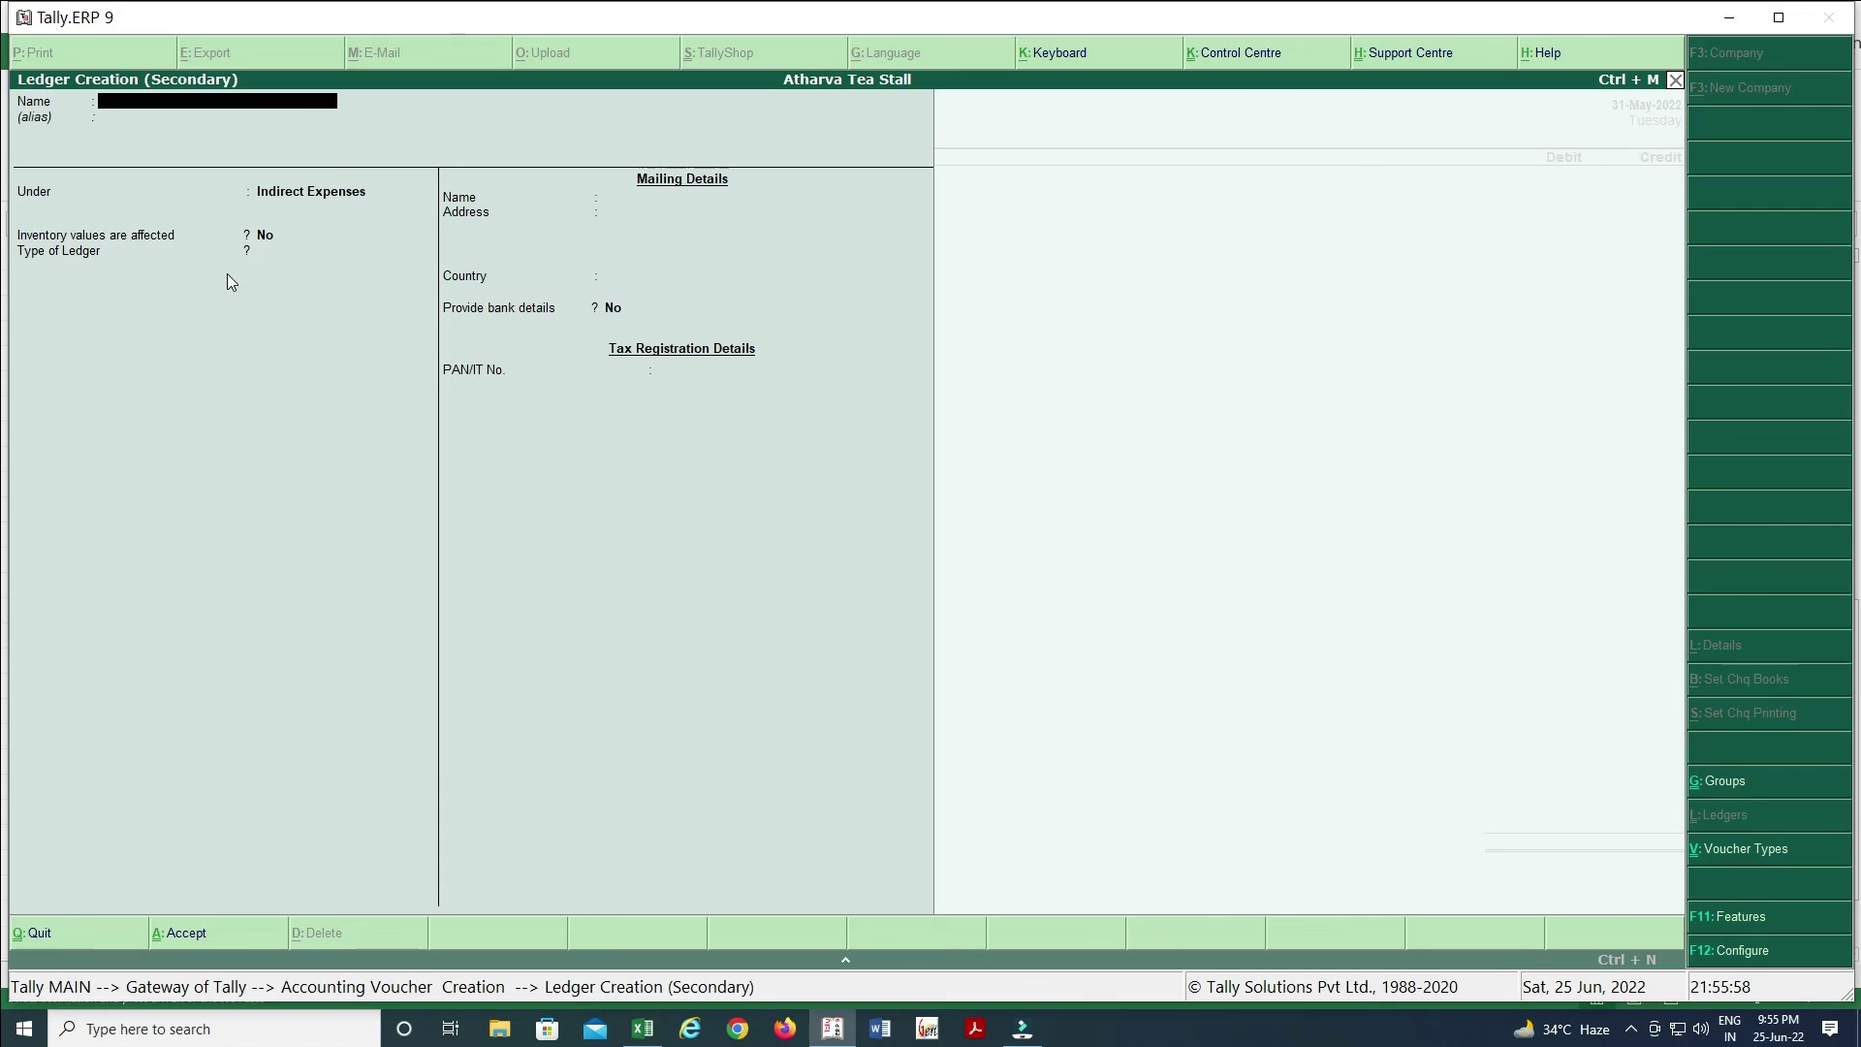
key(ctrl+alt+v)
key(Return)
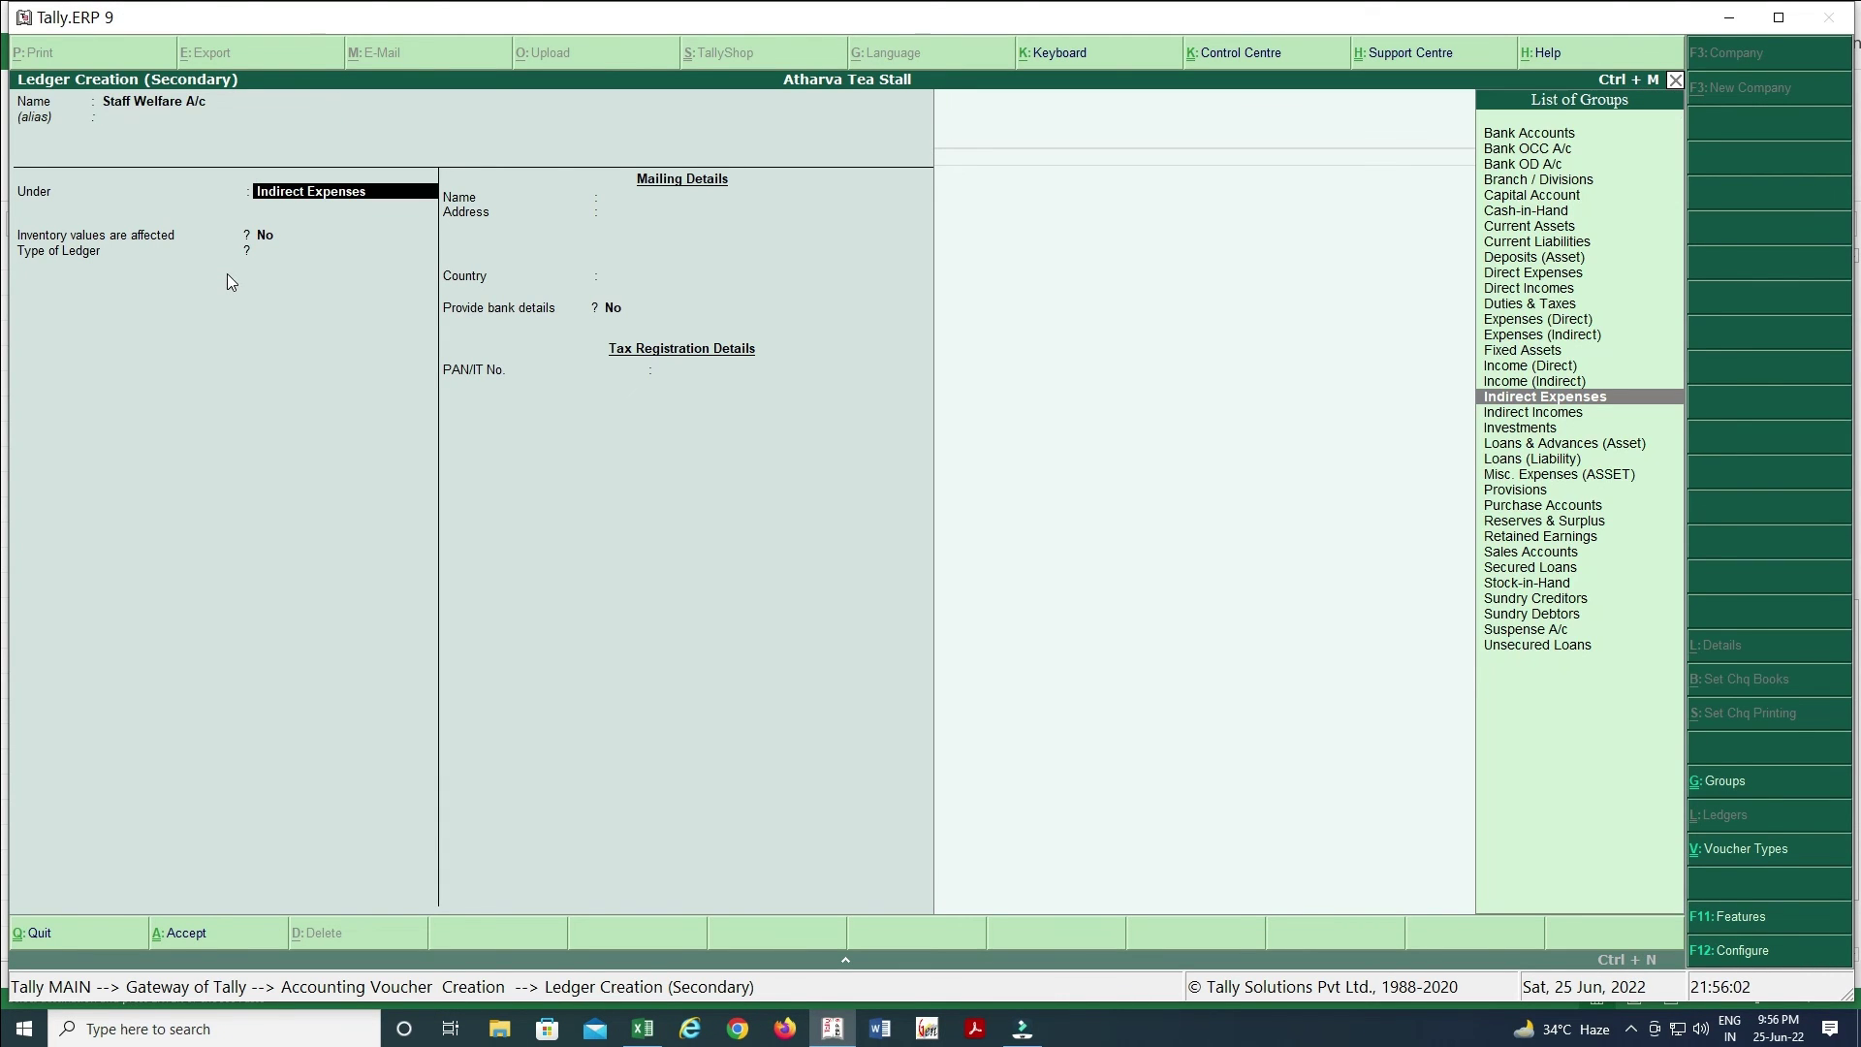
key(ctrl+a)
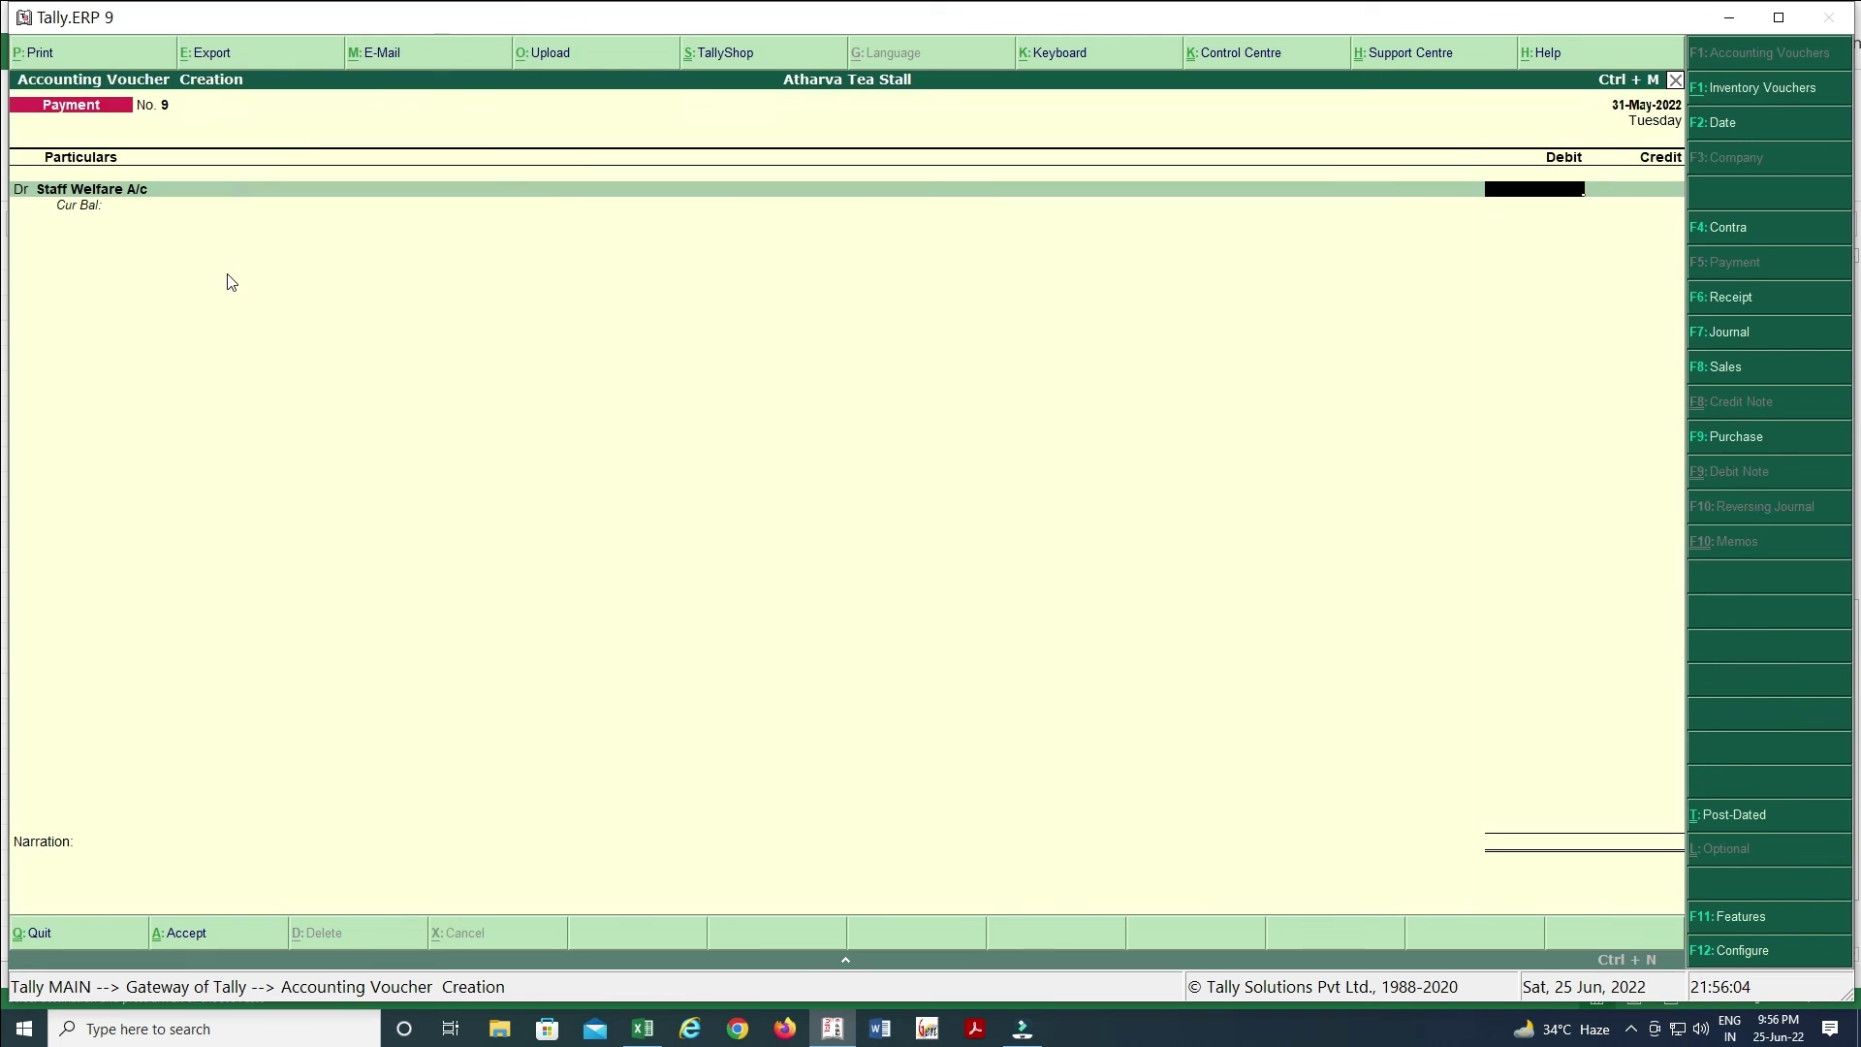
- Check the staff welfare amount in Excel, then debit Staff Welfare A/c with 1500 and credit Cash in the Tally.ERP 9 payment voucher
key(alt+Tab)
key(alt+Tab)
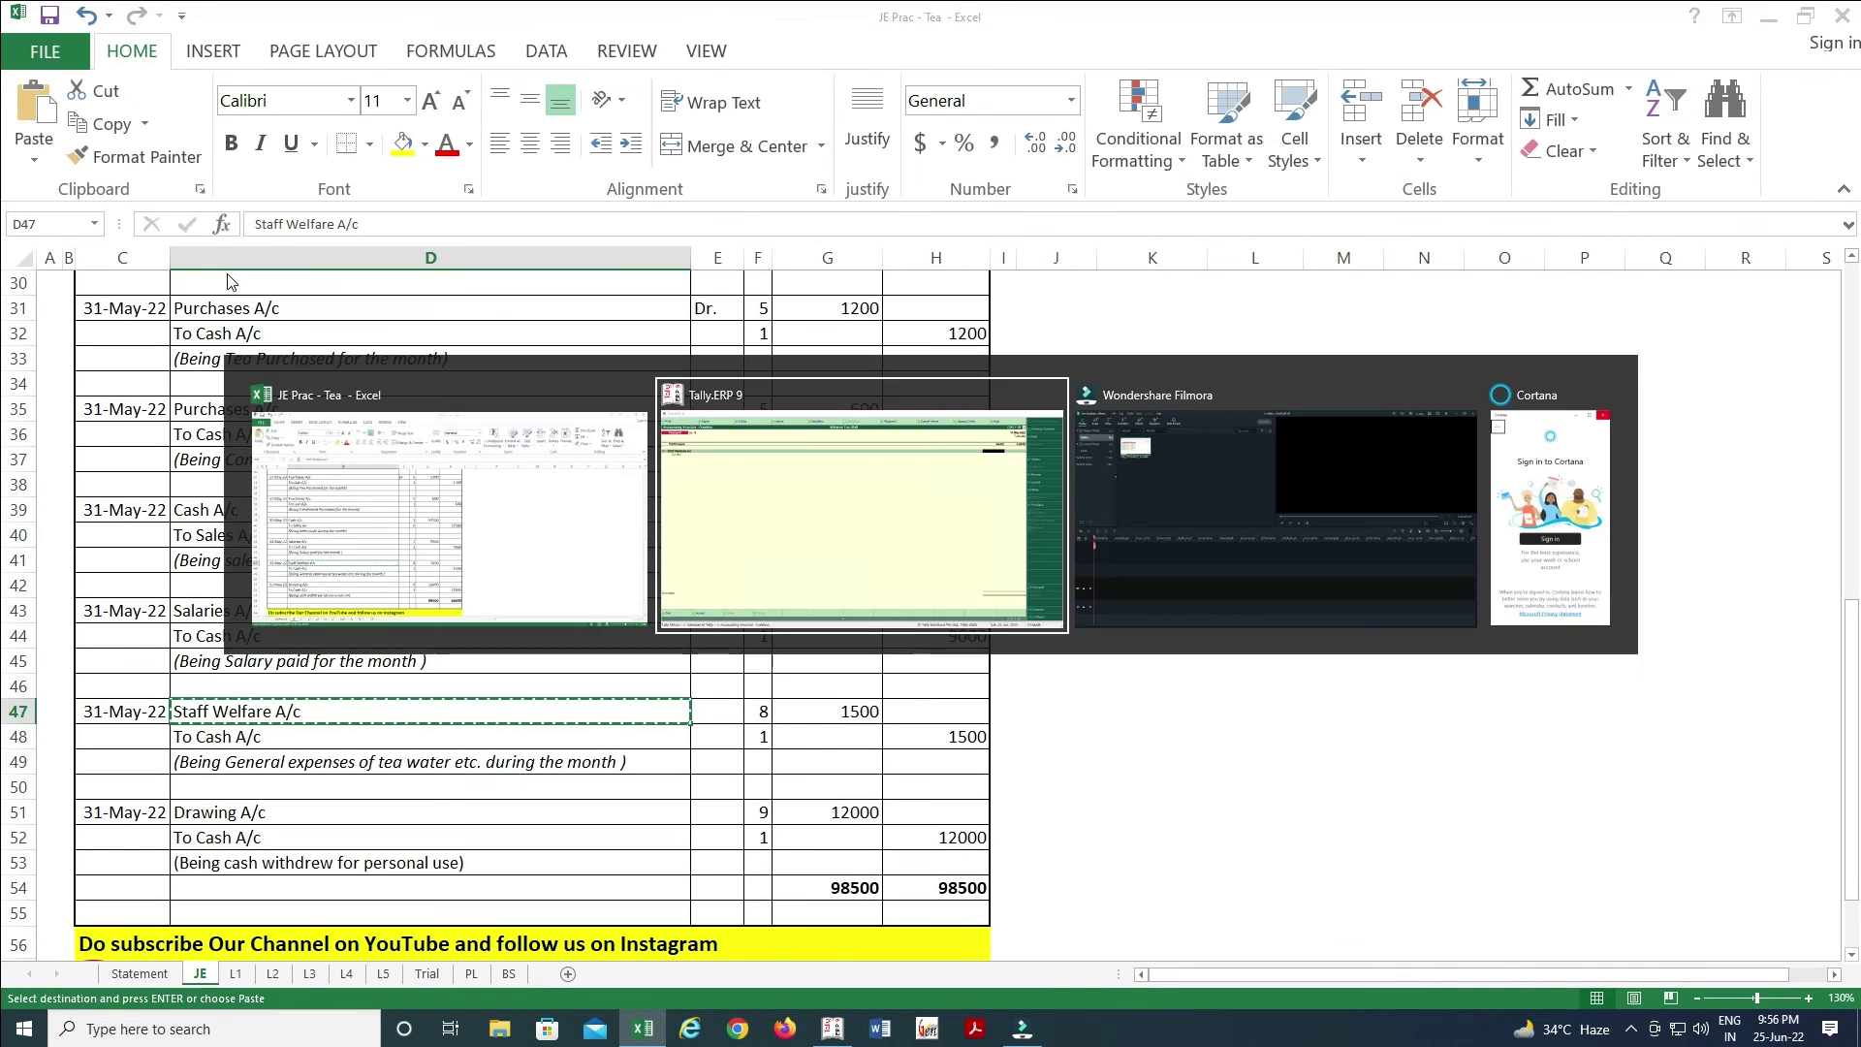
text(1500)
key(Return)
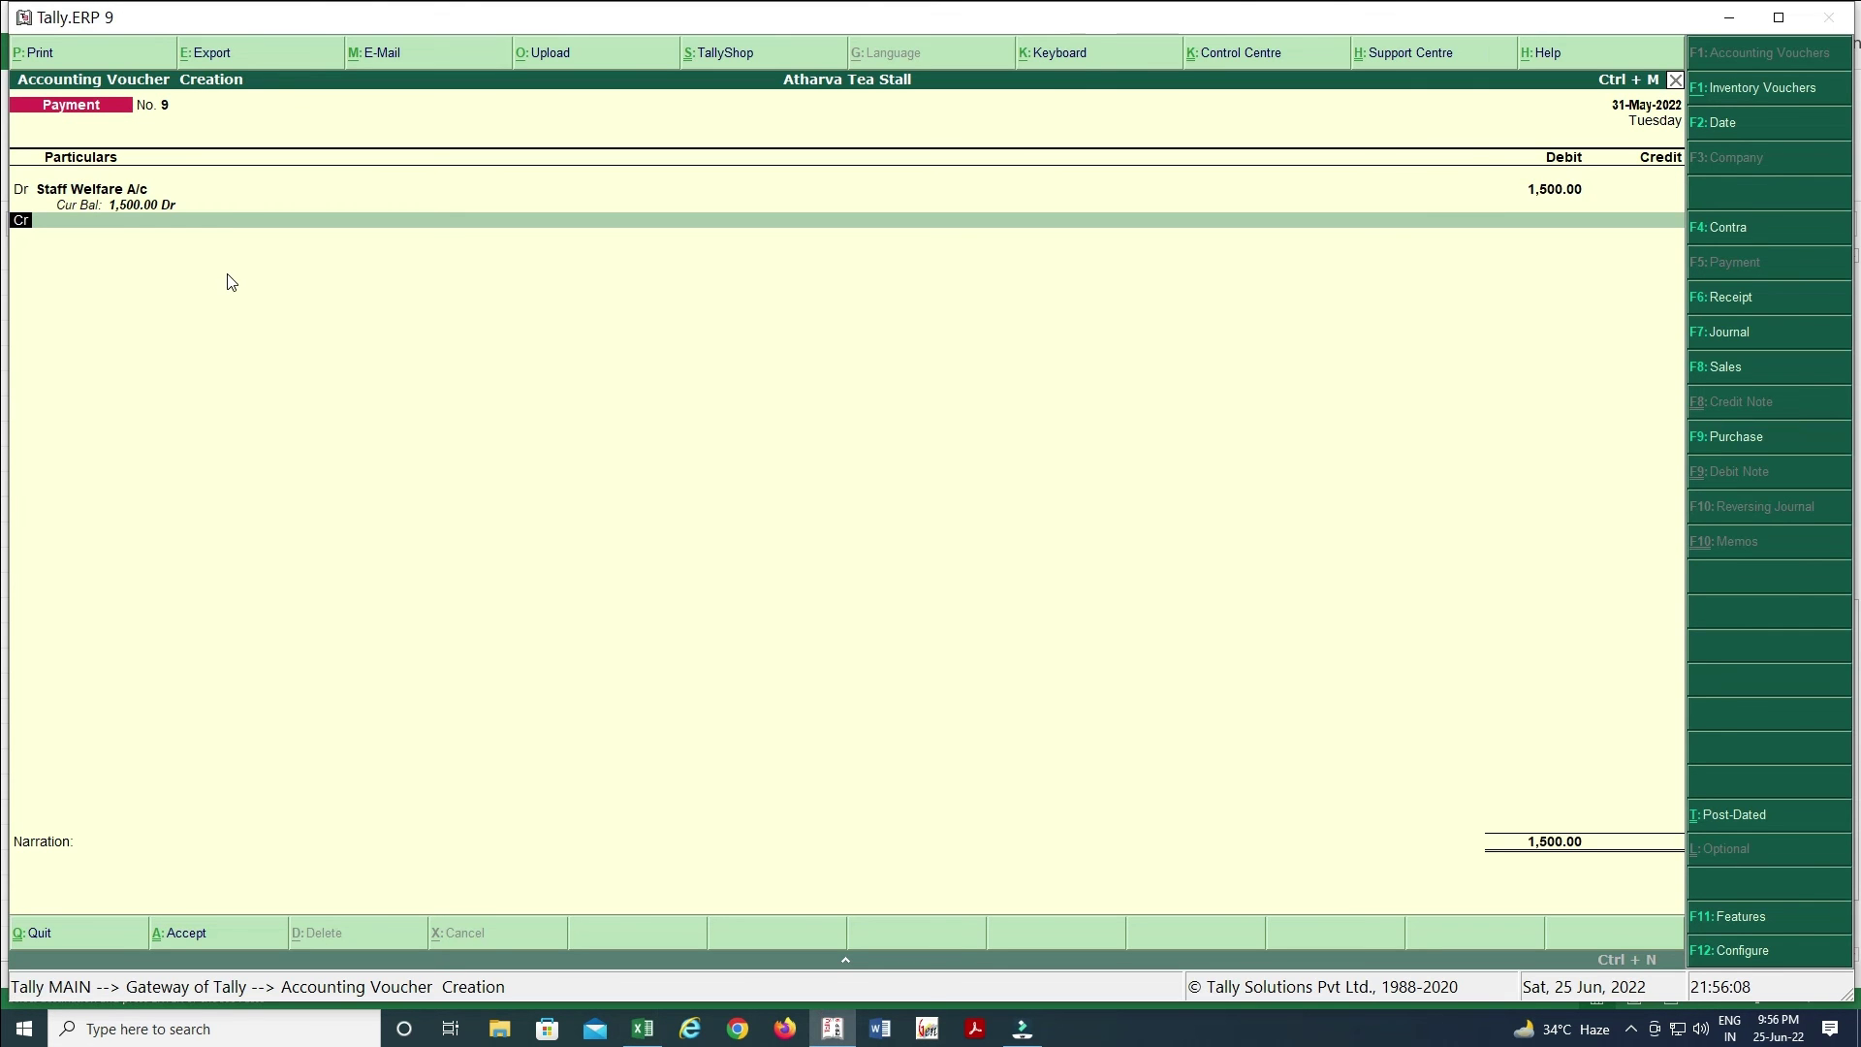
key(Return)
key(Down)
key(Return)
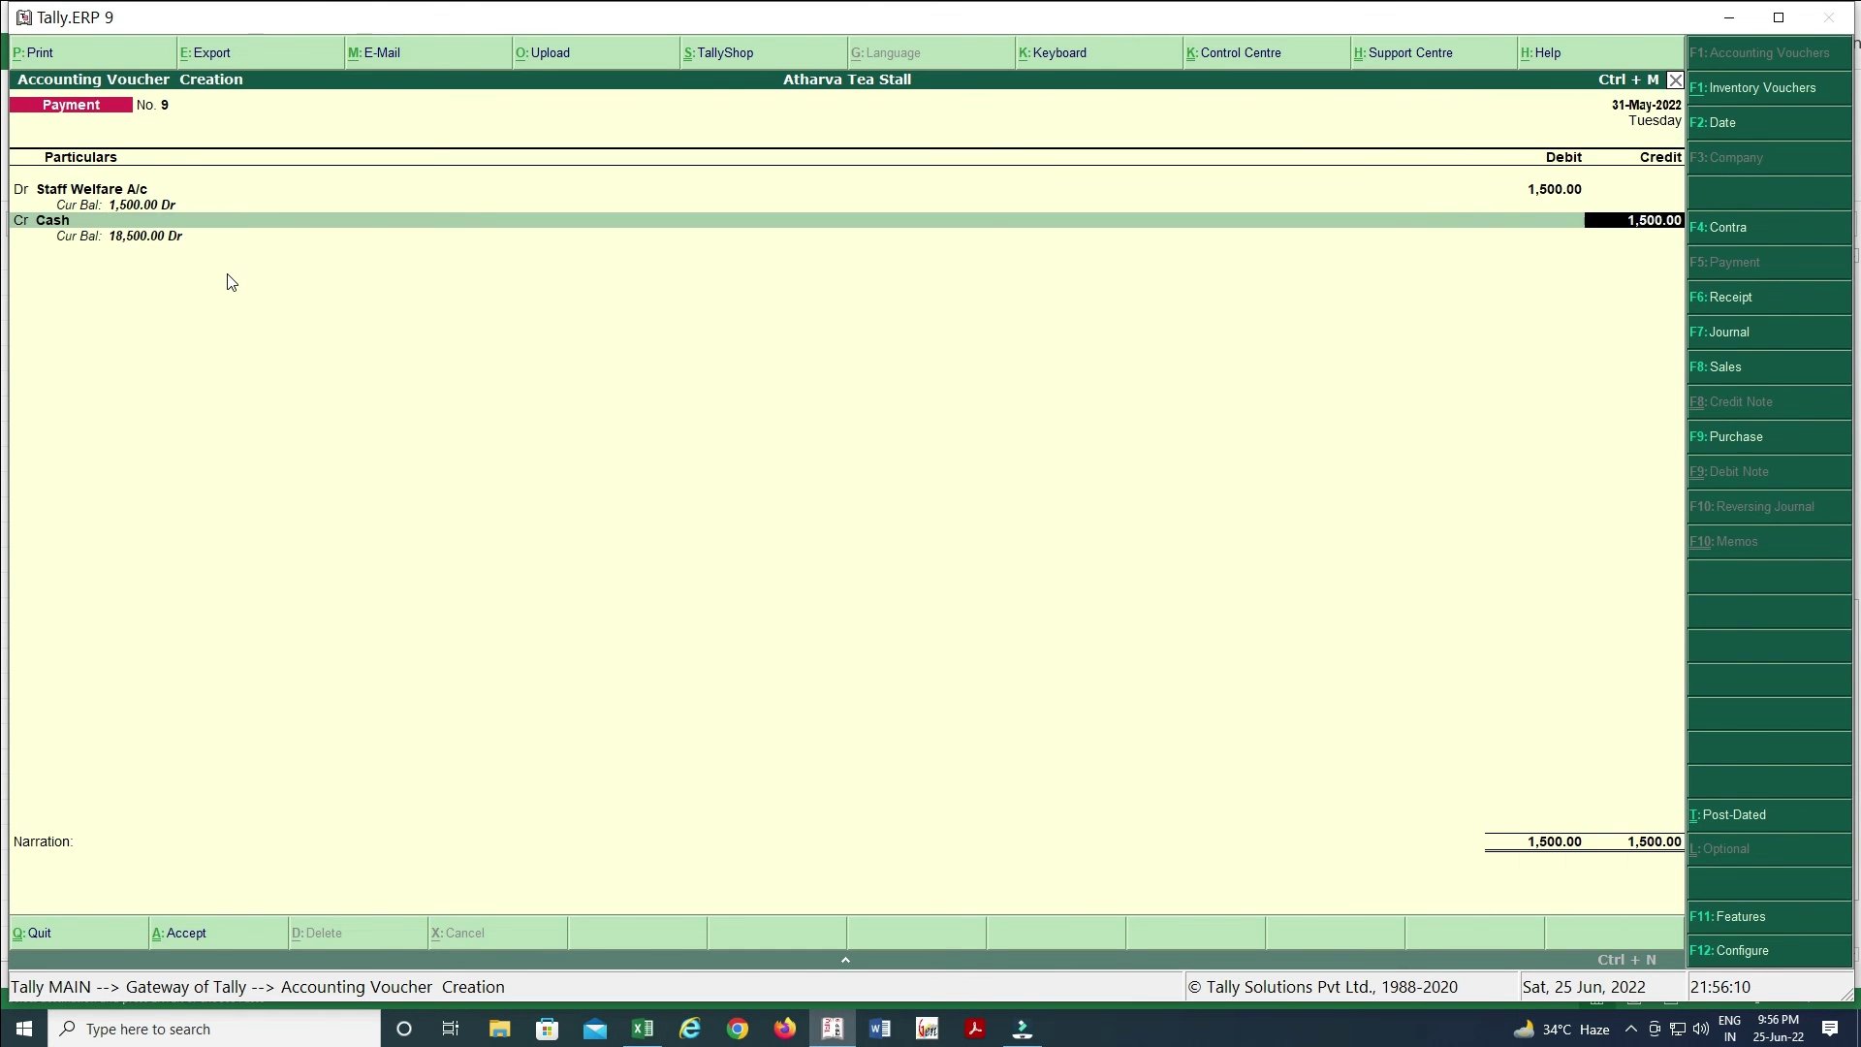
key(Return)
- Copy the narration "(Being General expenses of tea water etc. during the month )" from the Excel journal into the Tally.ERP 9 payment voucher and save it
key(alt+Tab)
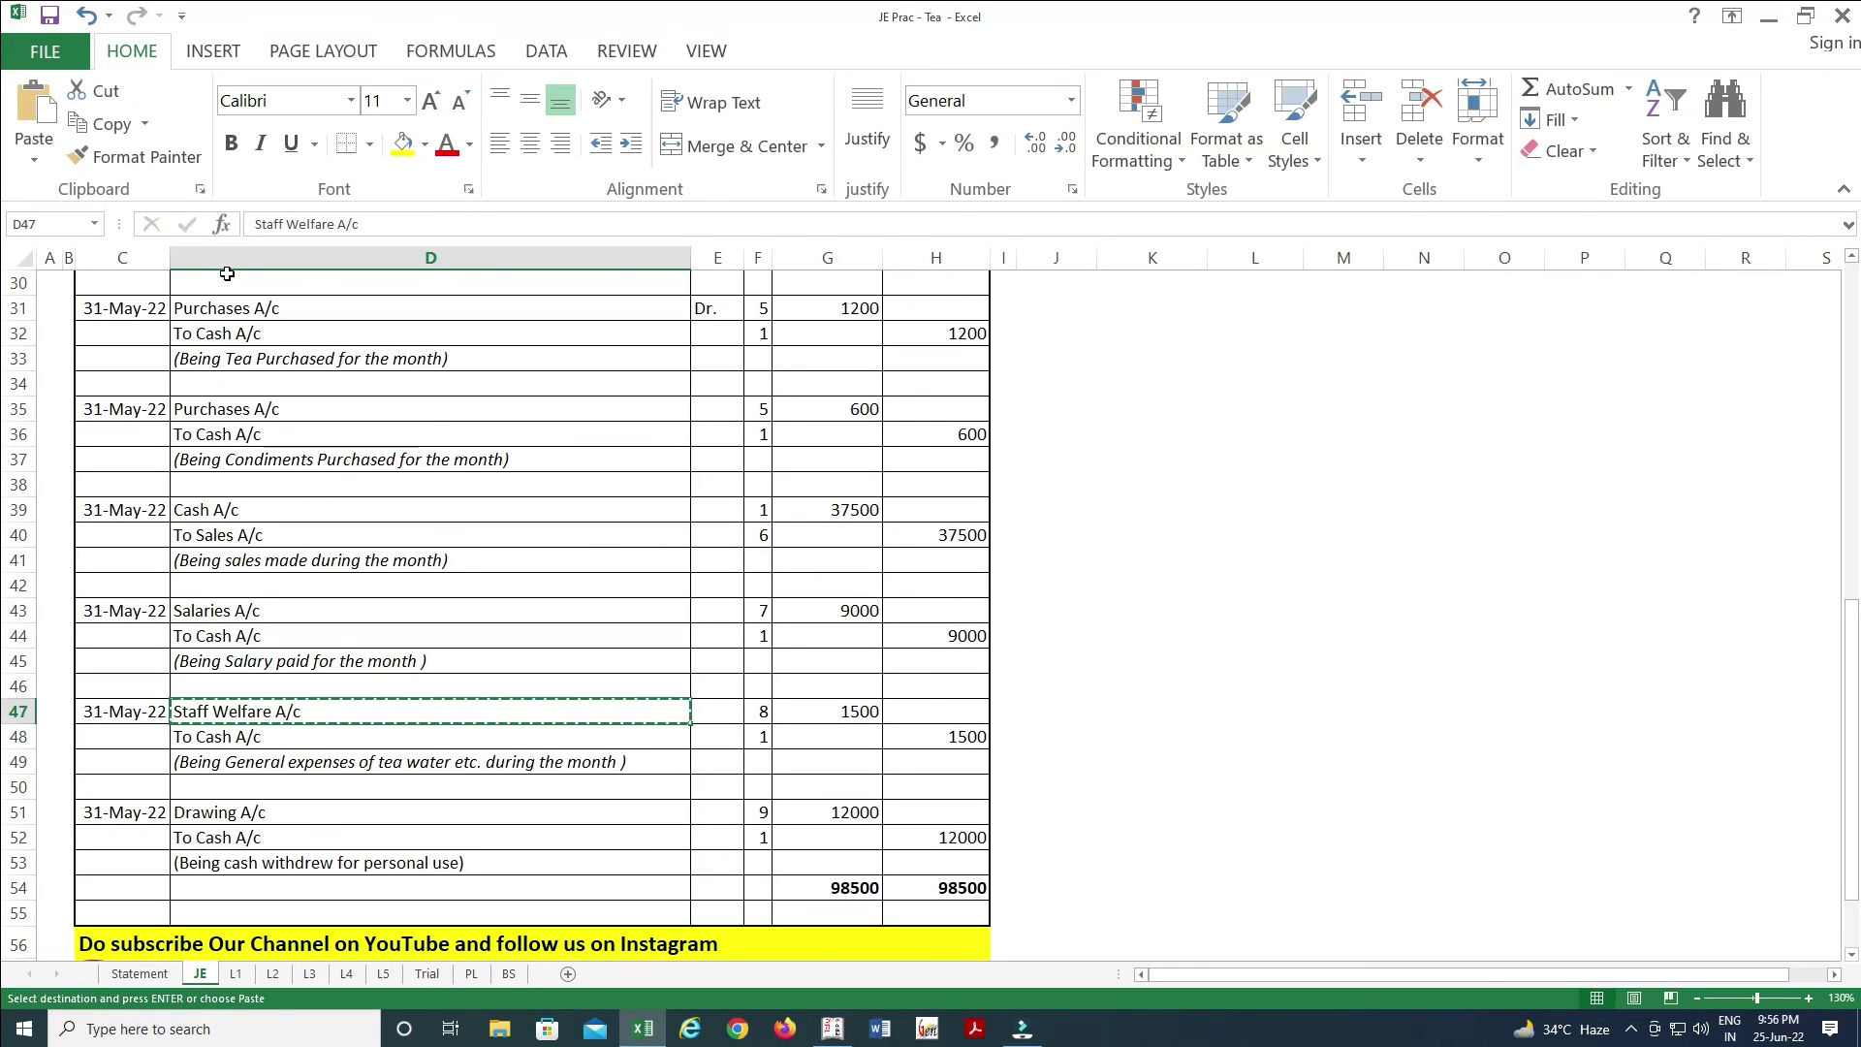
key(Down)
key(Down)
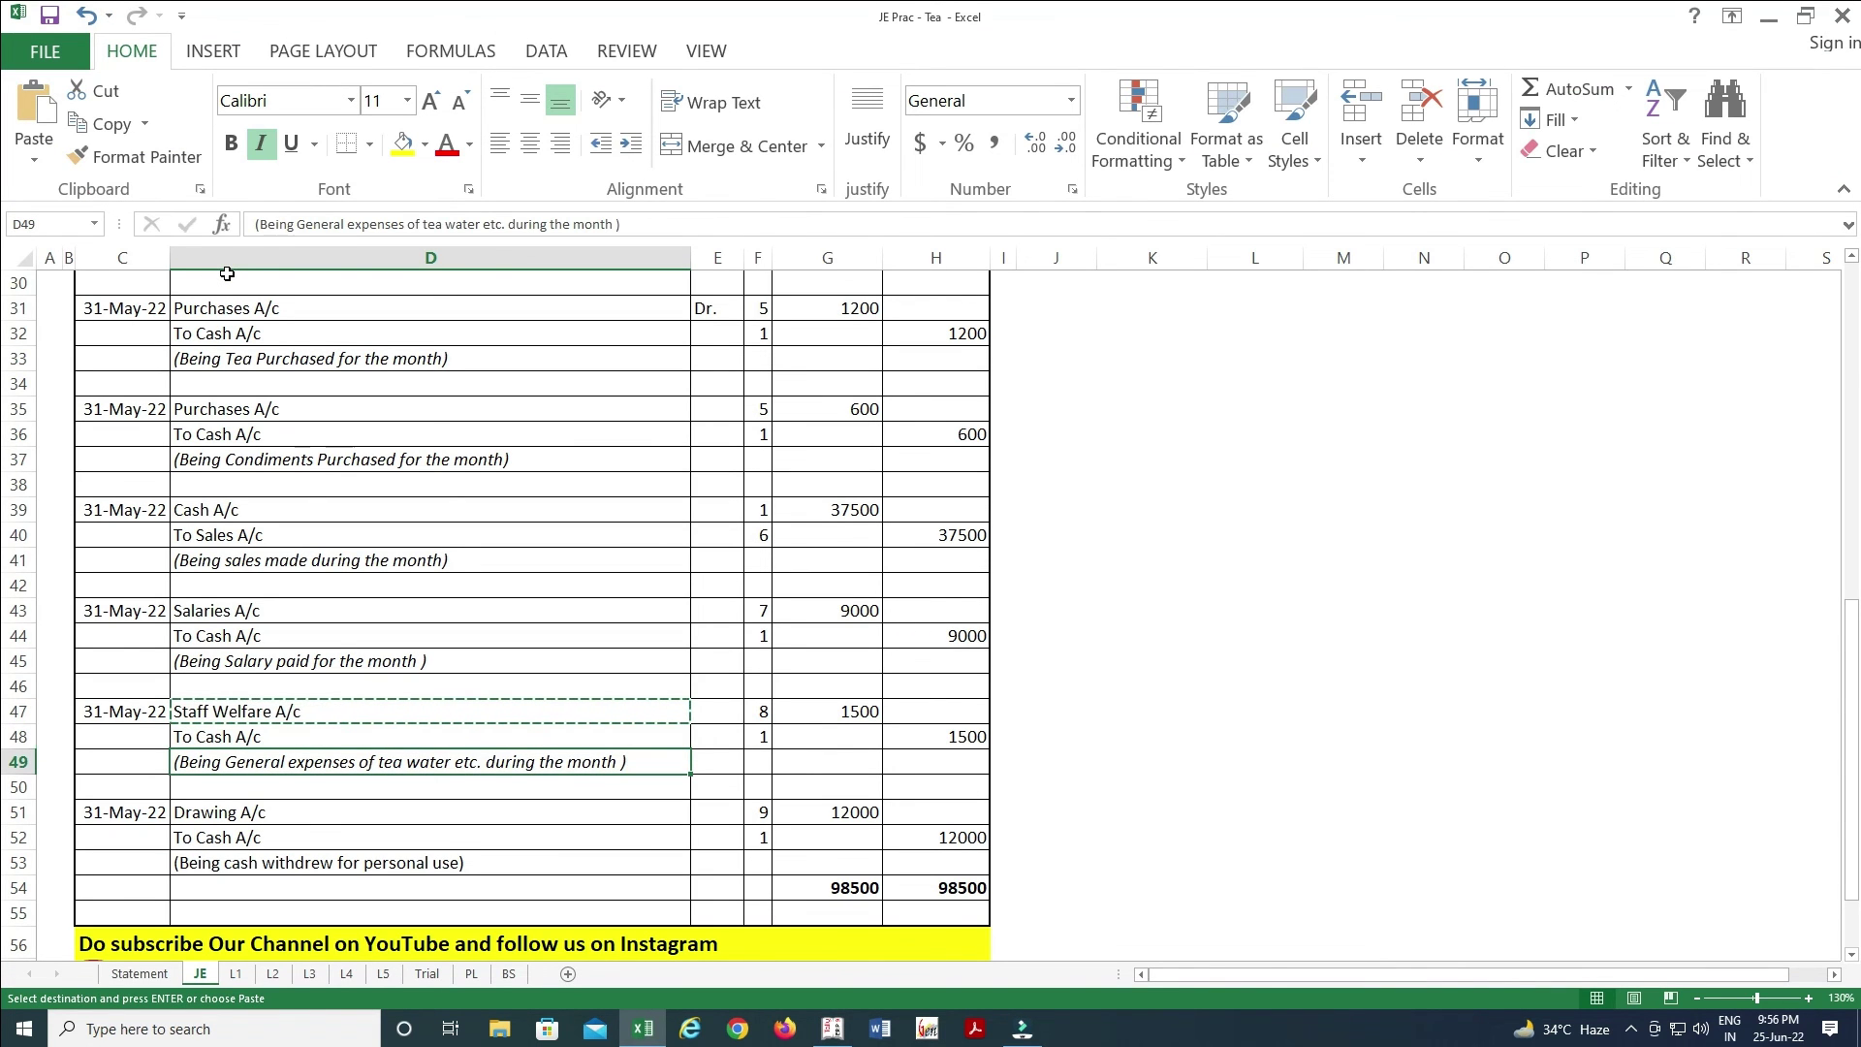
key(ctrl+c)
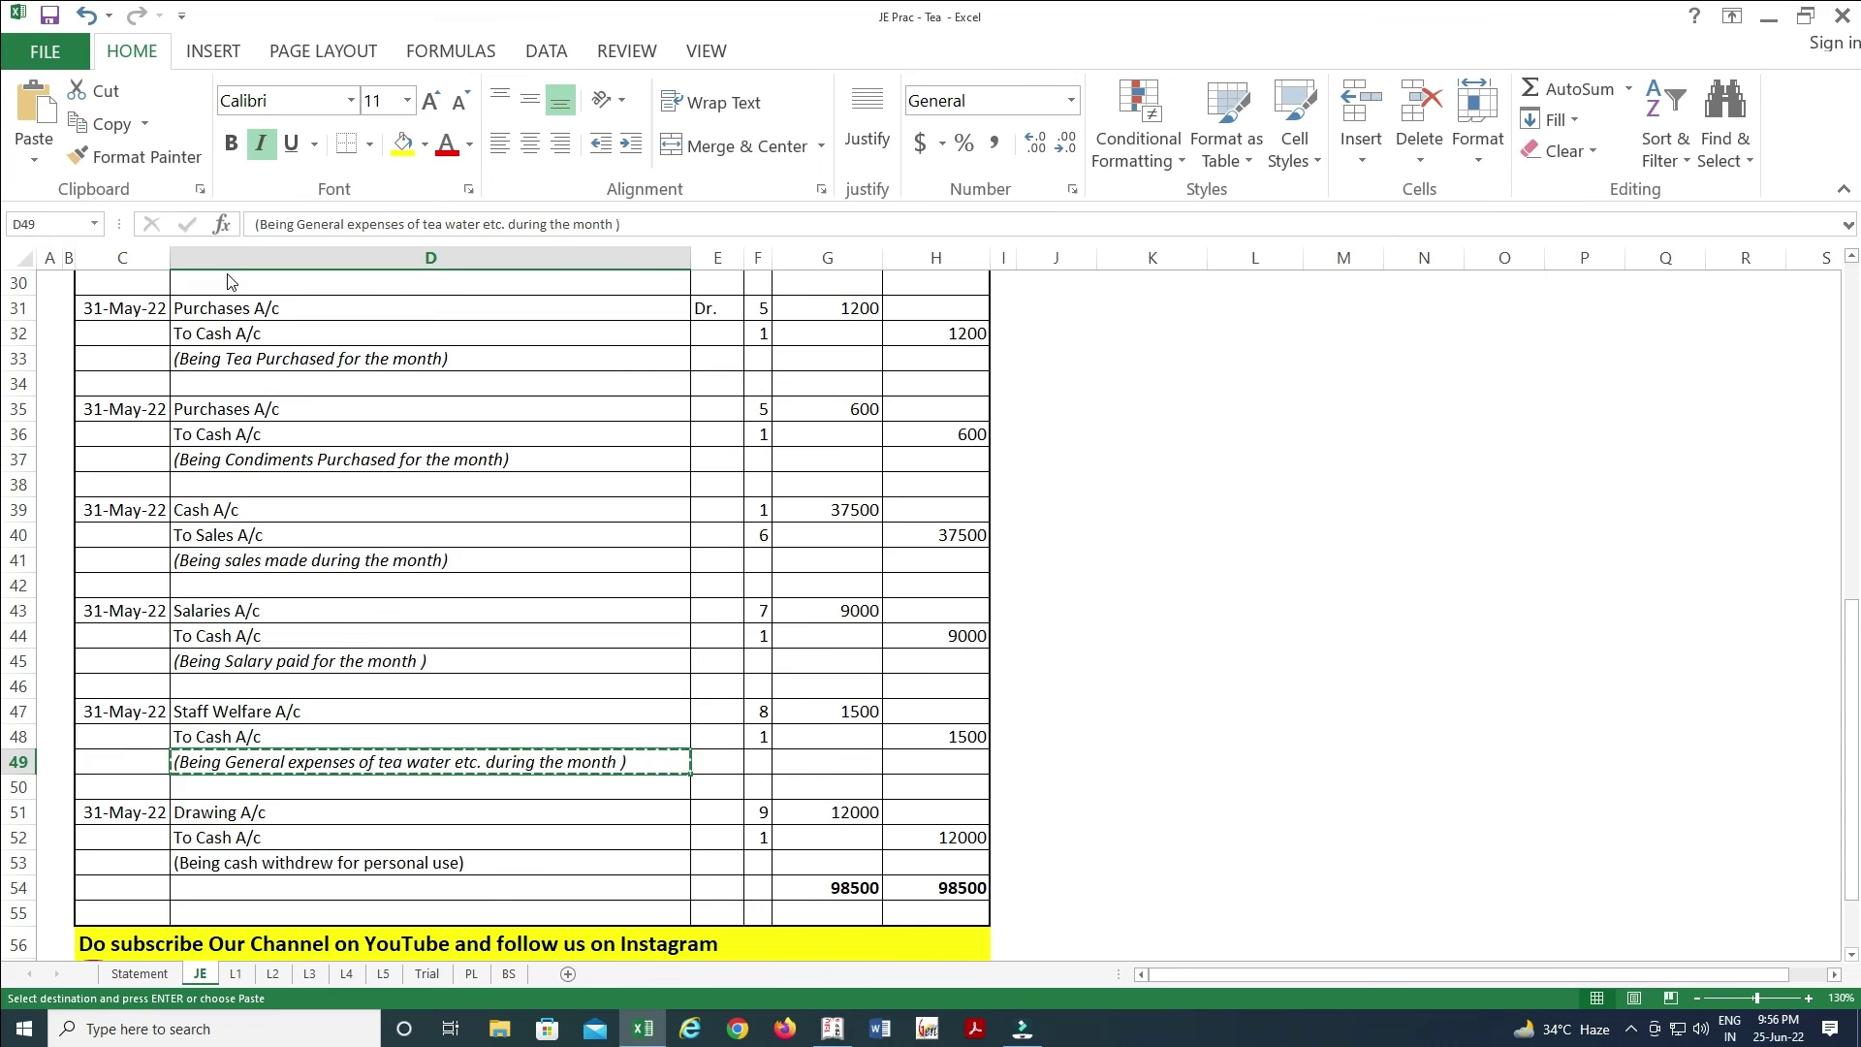
key(alt+Tab)
key(ctrl+alt+v)
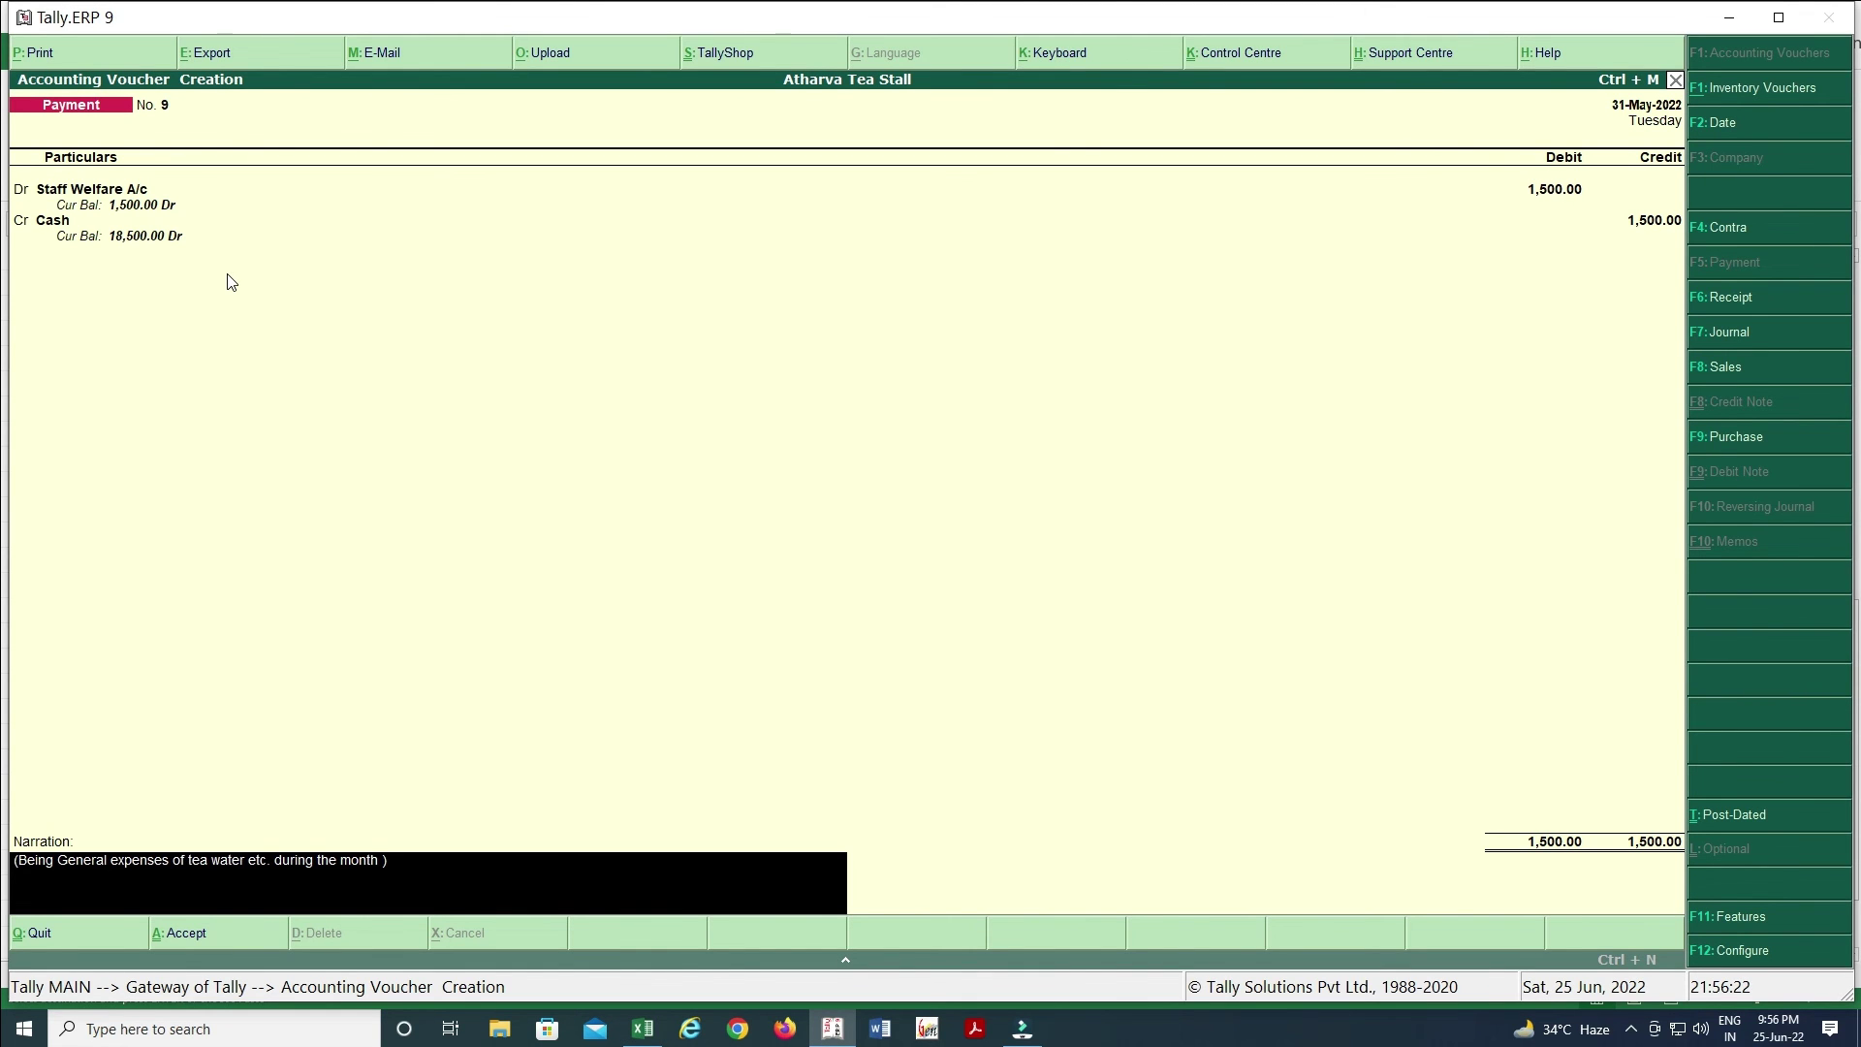
key(Return)
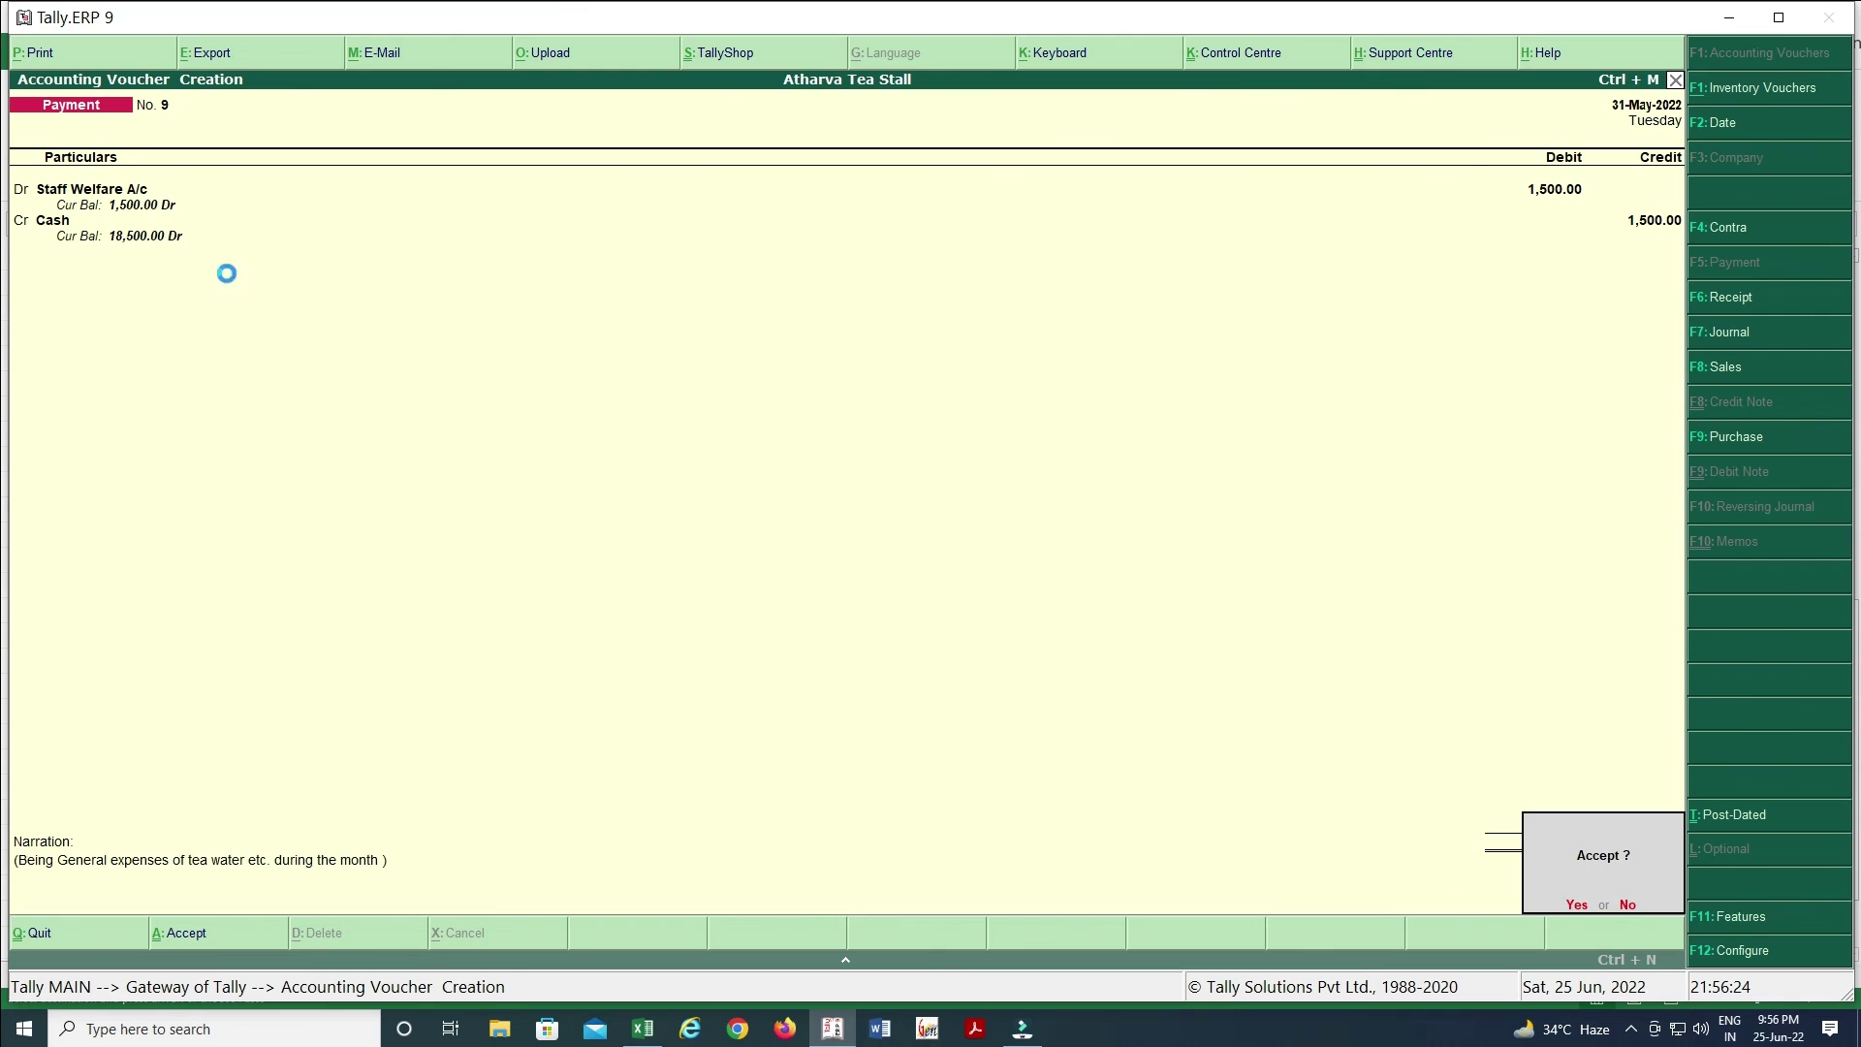
key(Return)
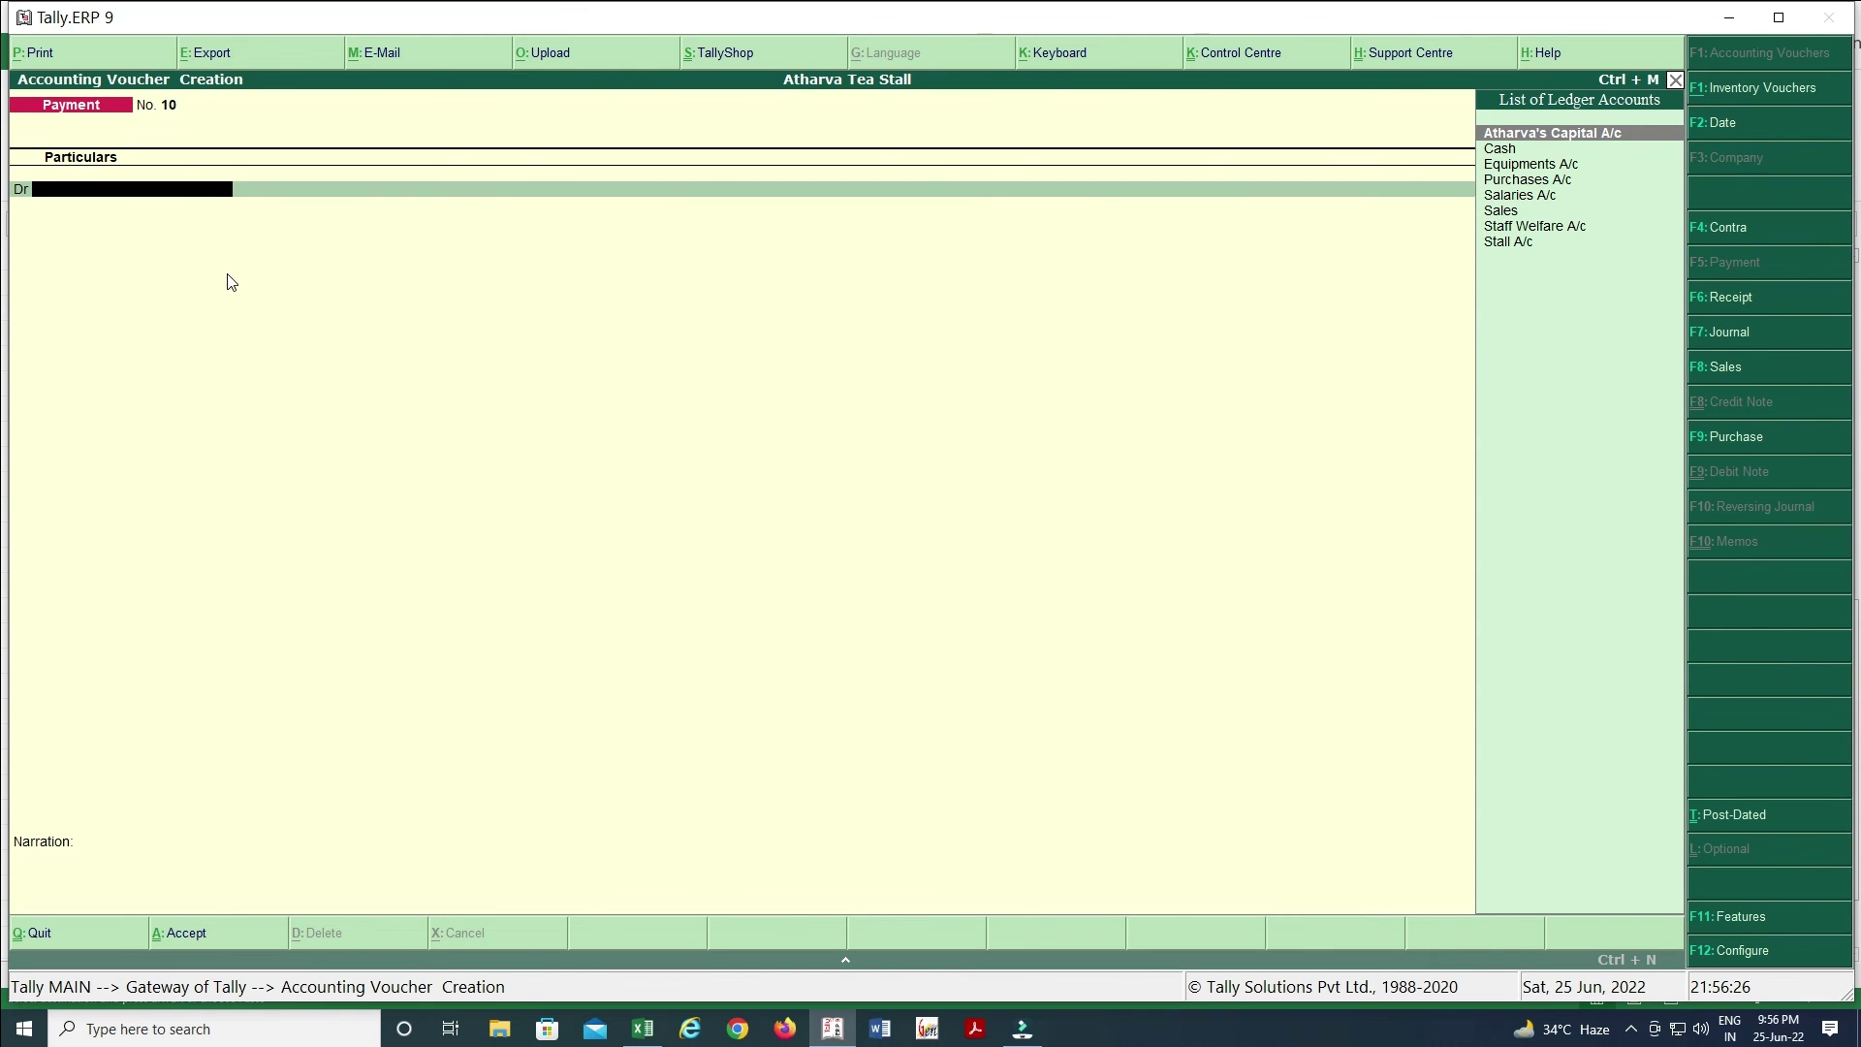
- Check the drawing entry in the Excel journal, then create a ledger named Drawings under Capital Account in Tally.ERP 9 and save it
key(alt+Tab)
key(Down)
key(Down)
key(Down)
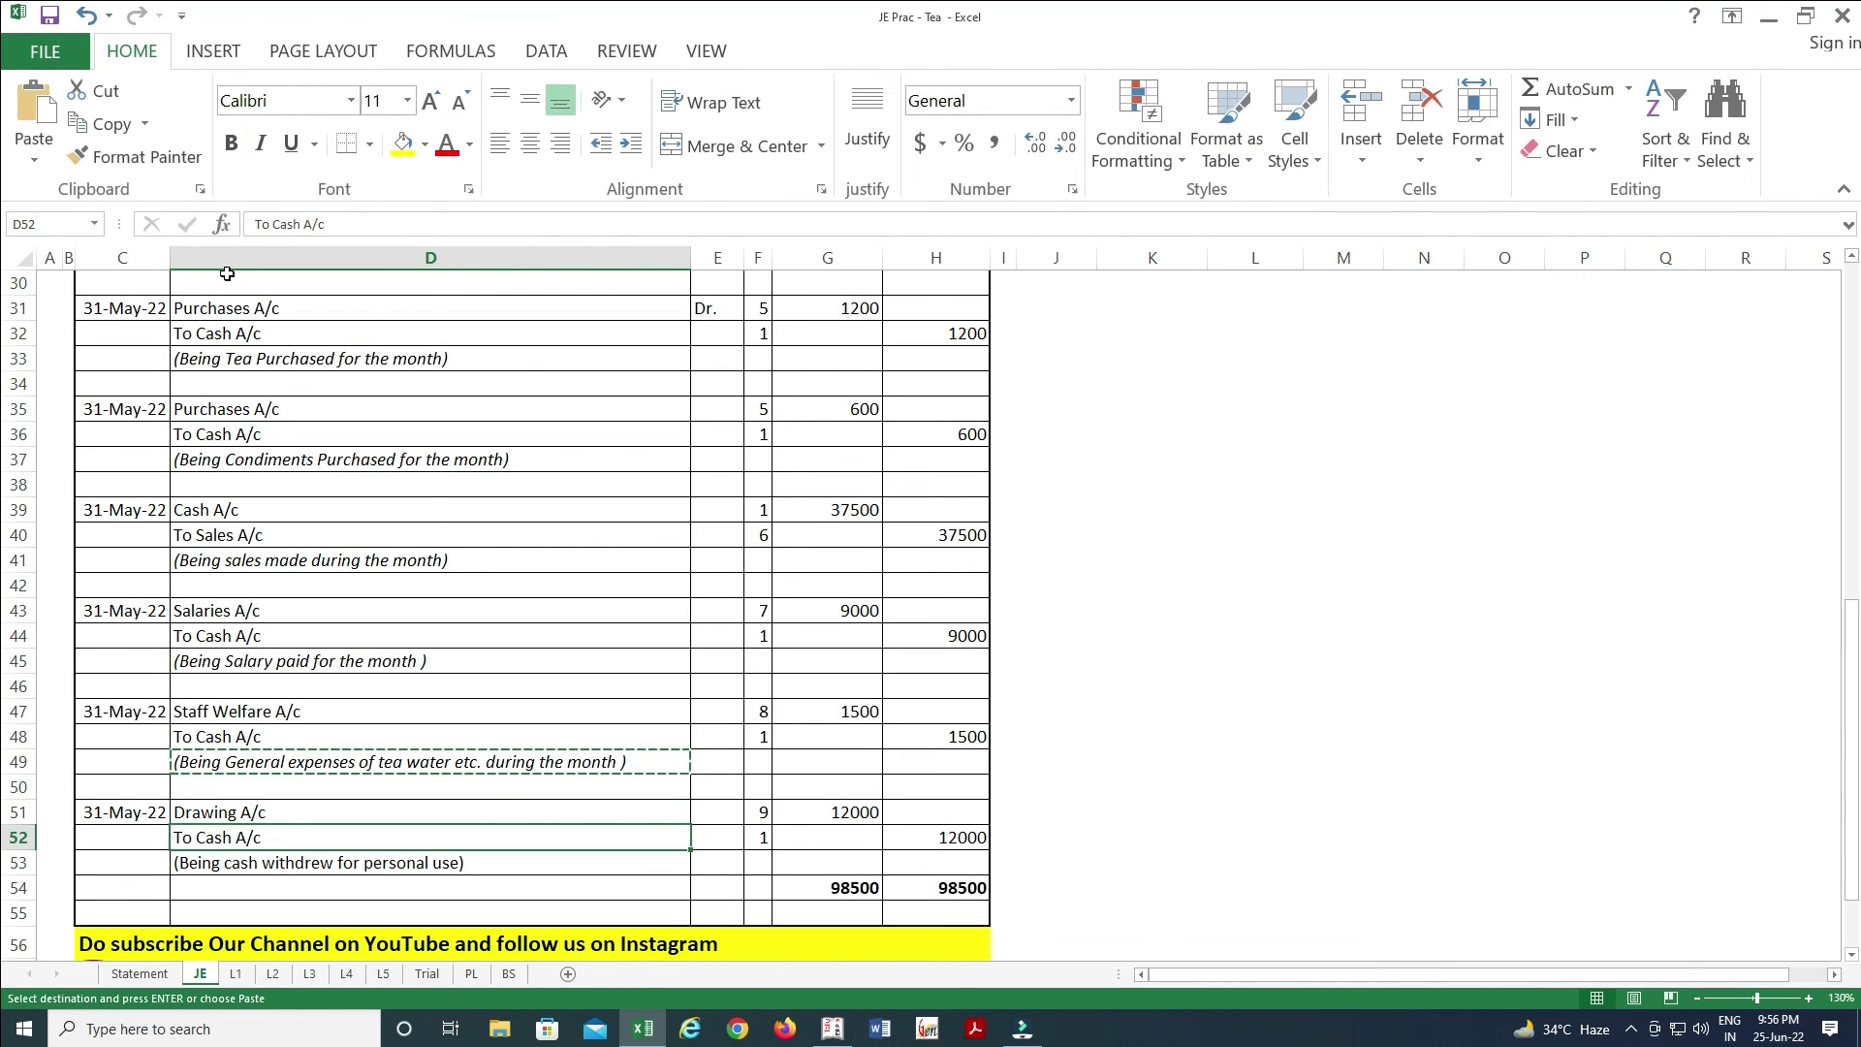
key(alt+Tab)
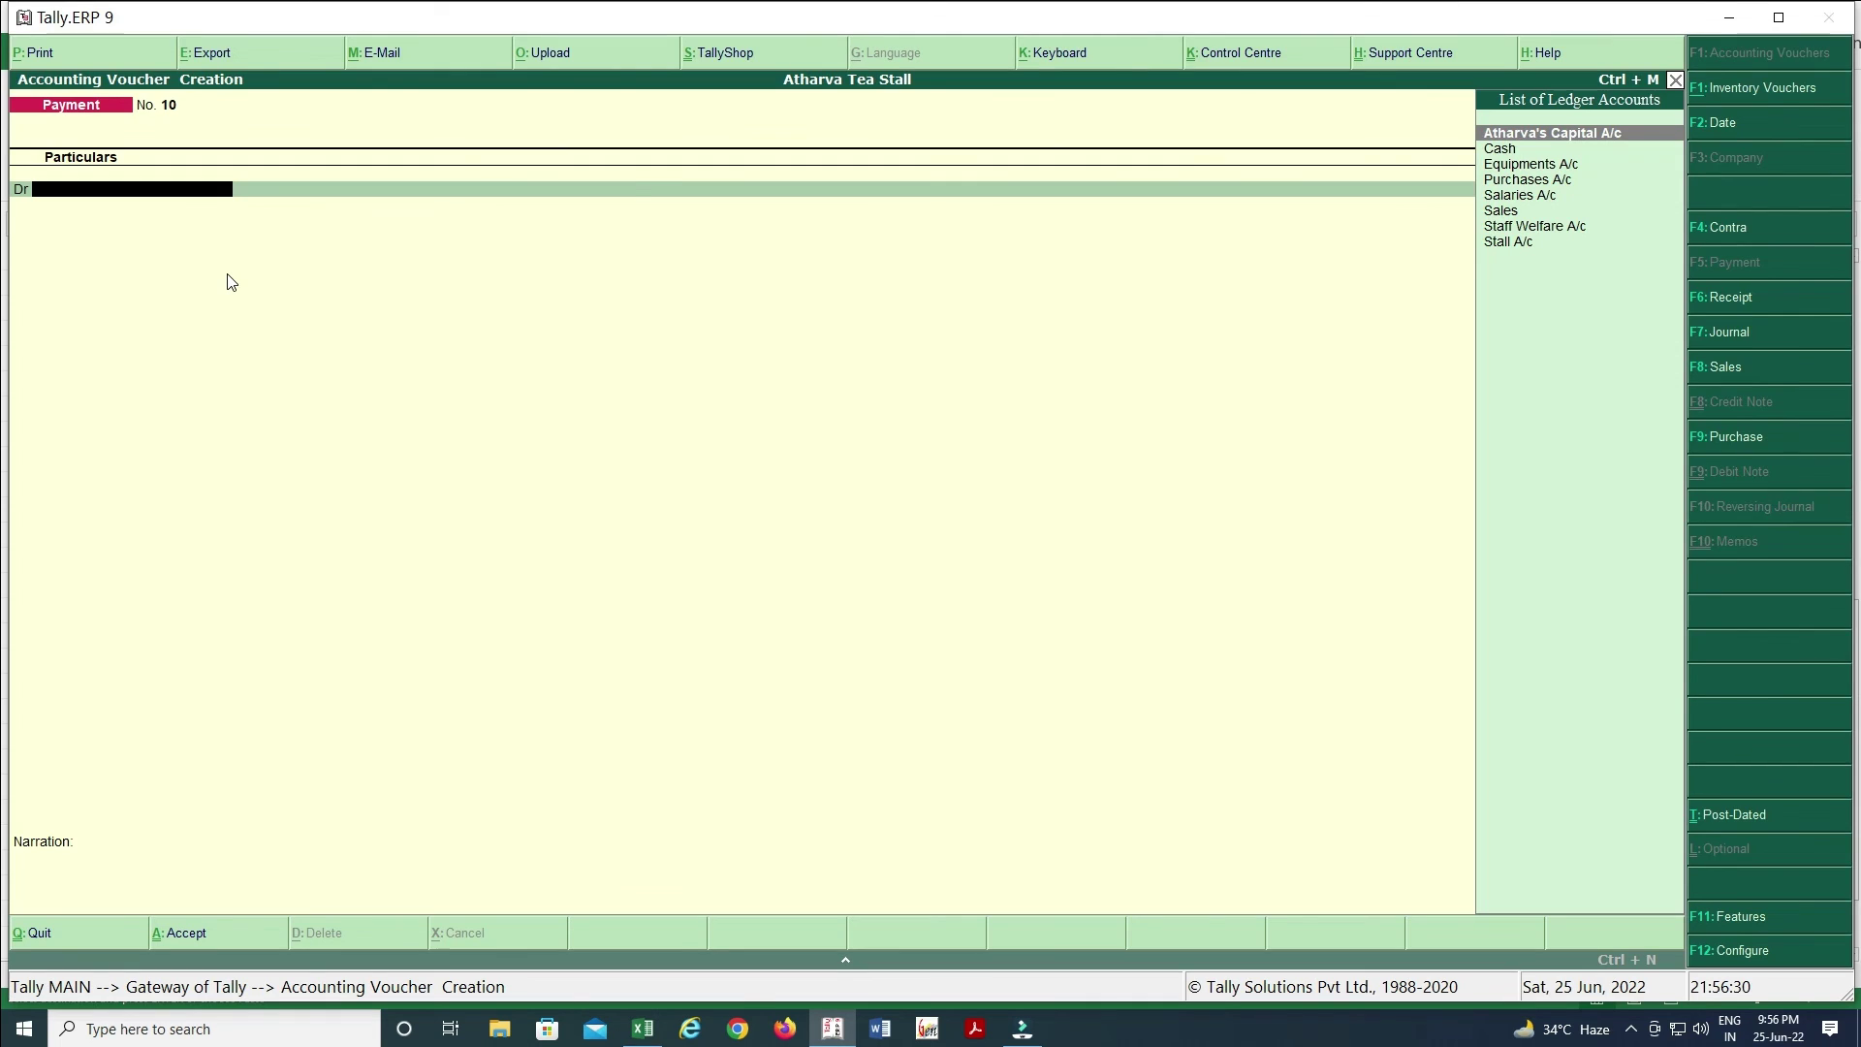
key(alt+c)
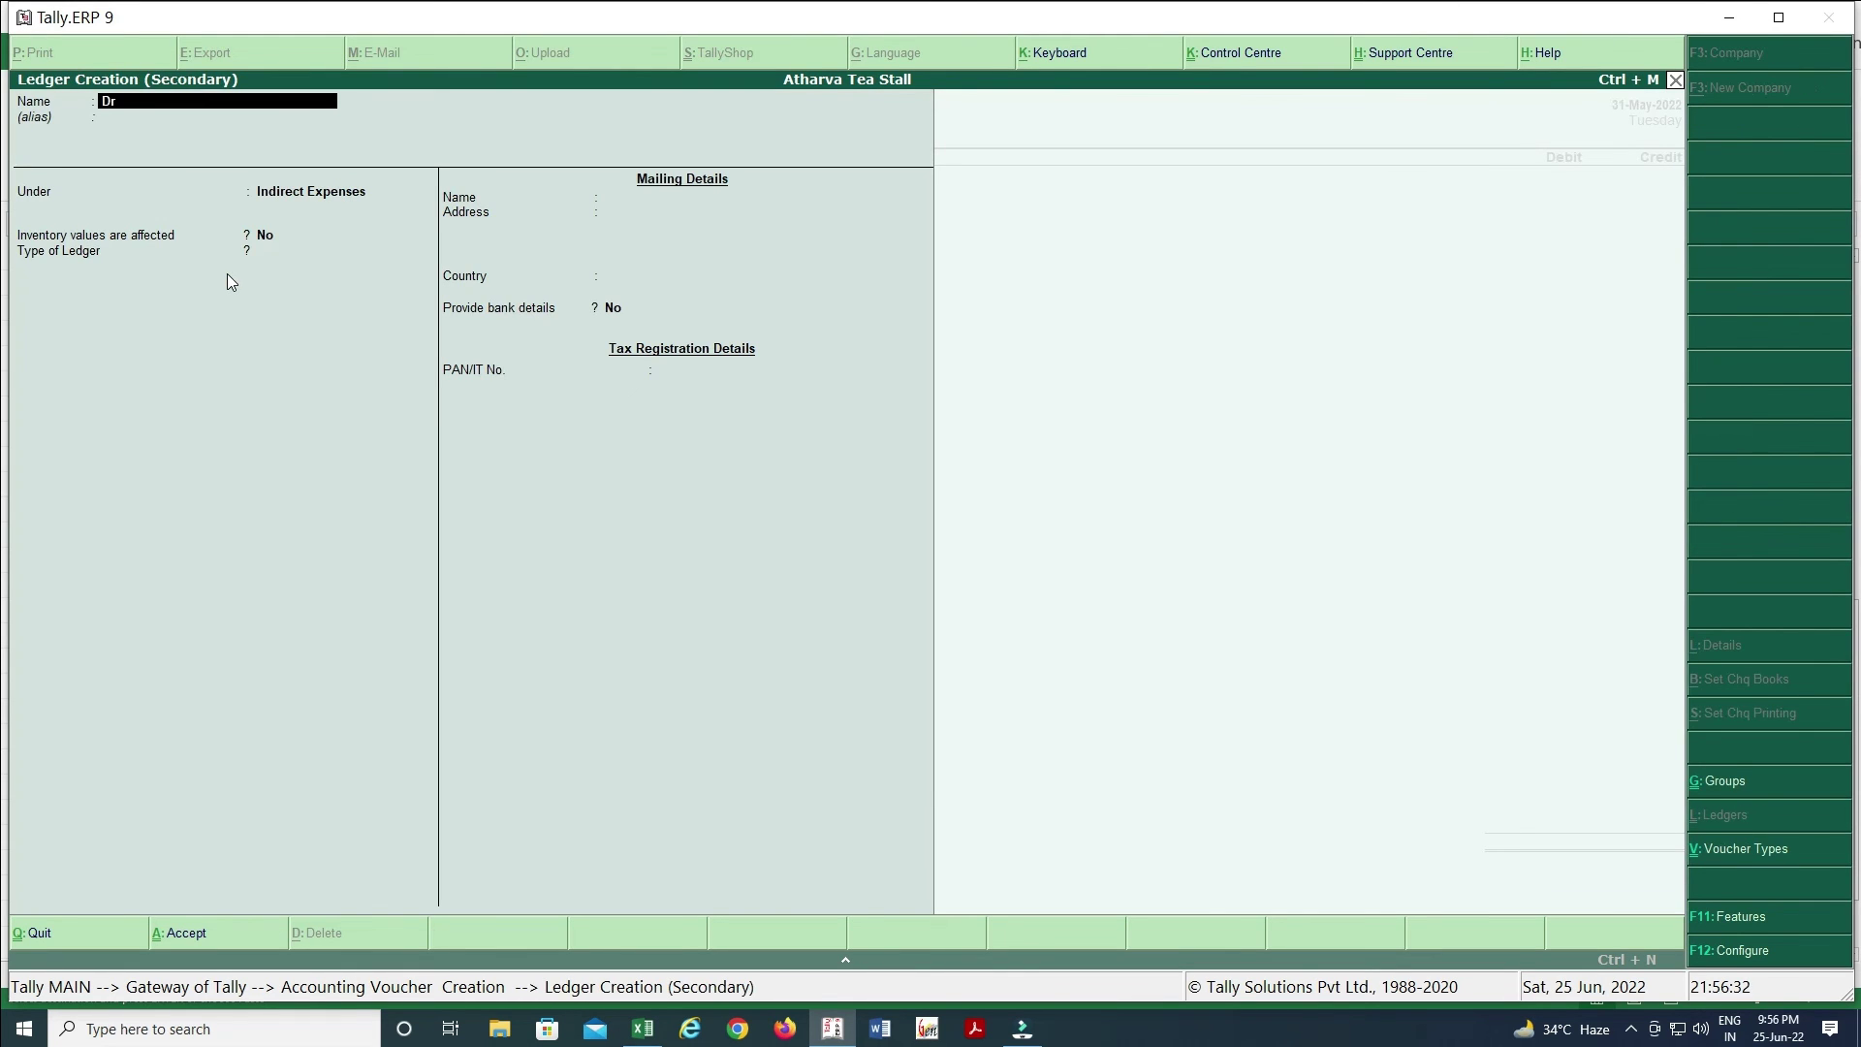
text(Drawings)
key(Return)
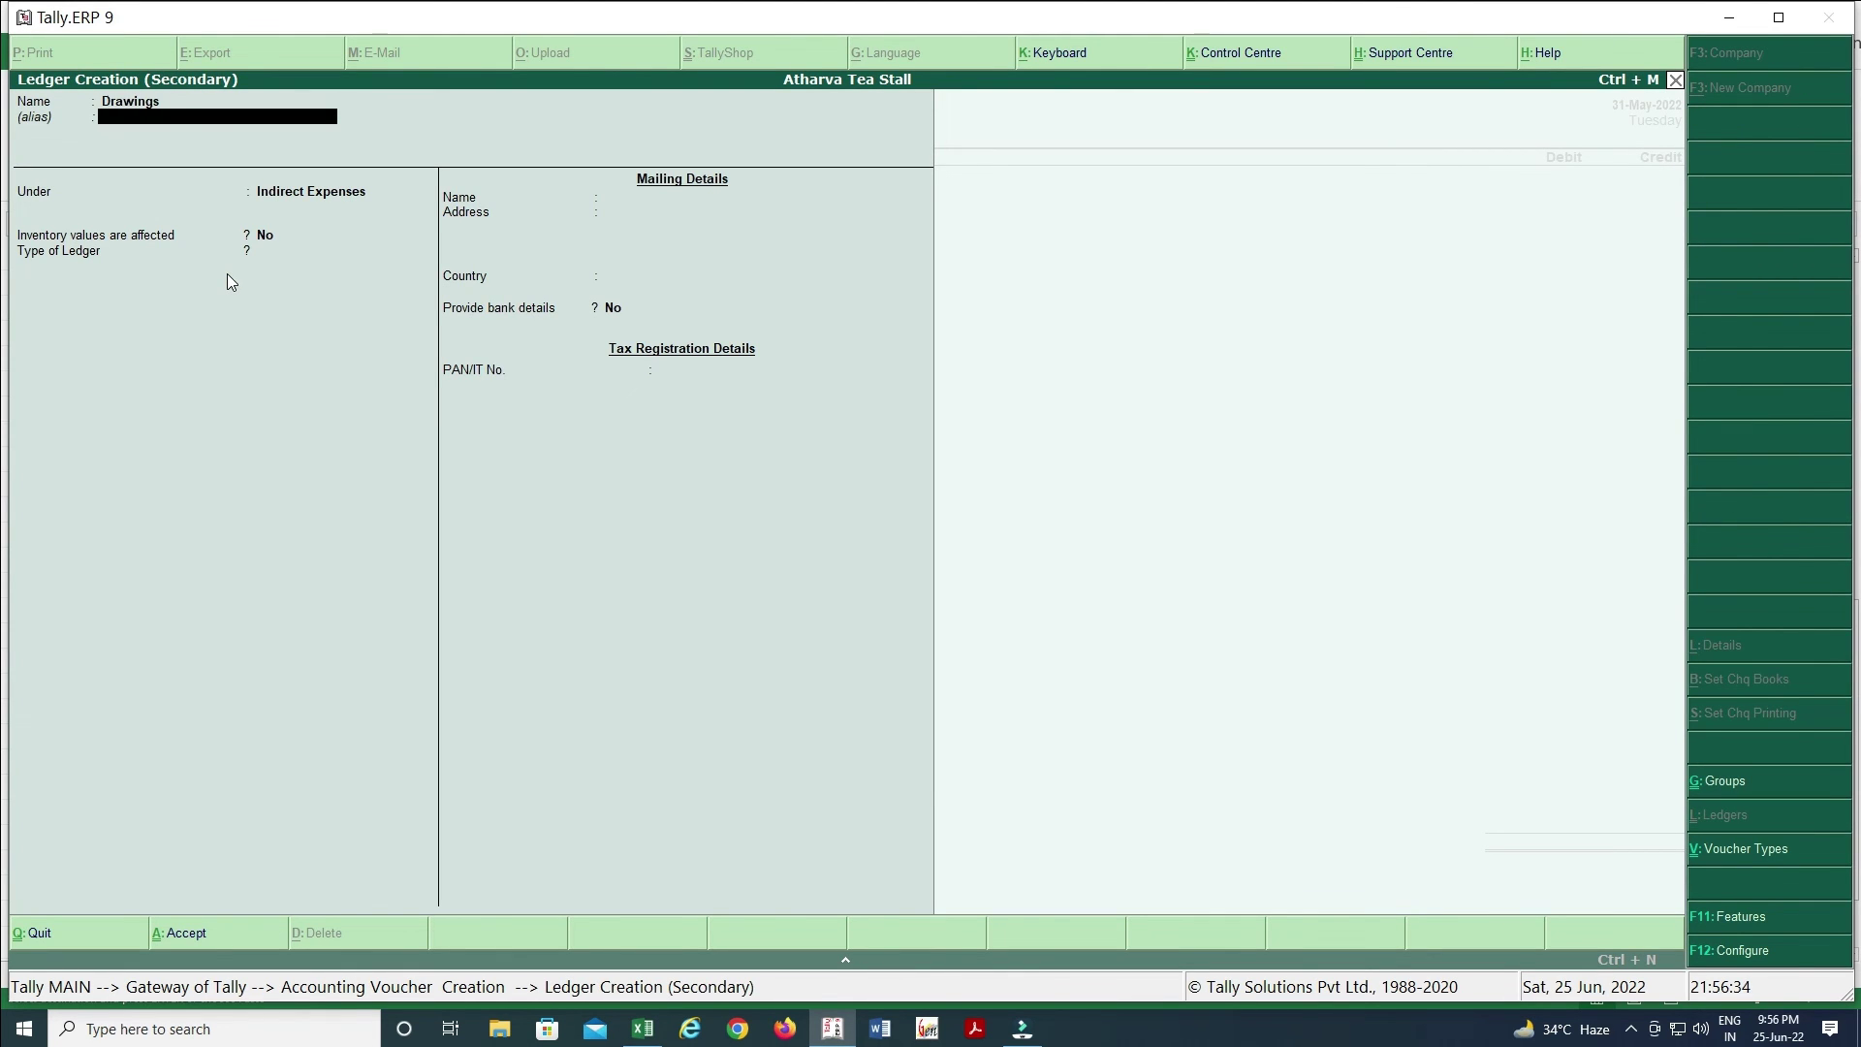
key(Return)
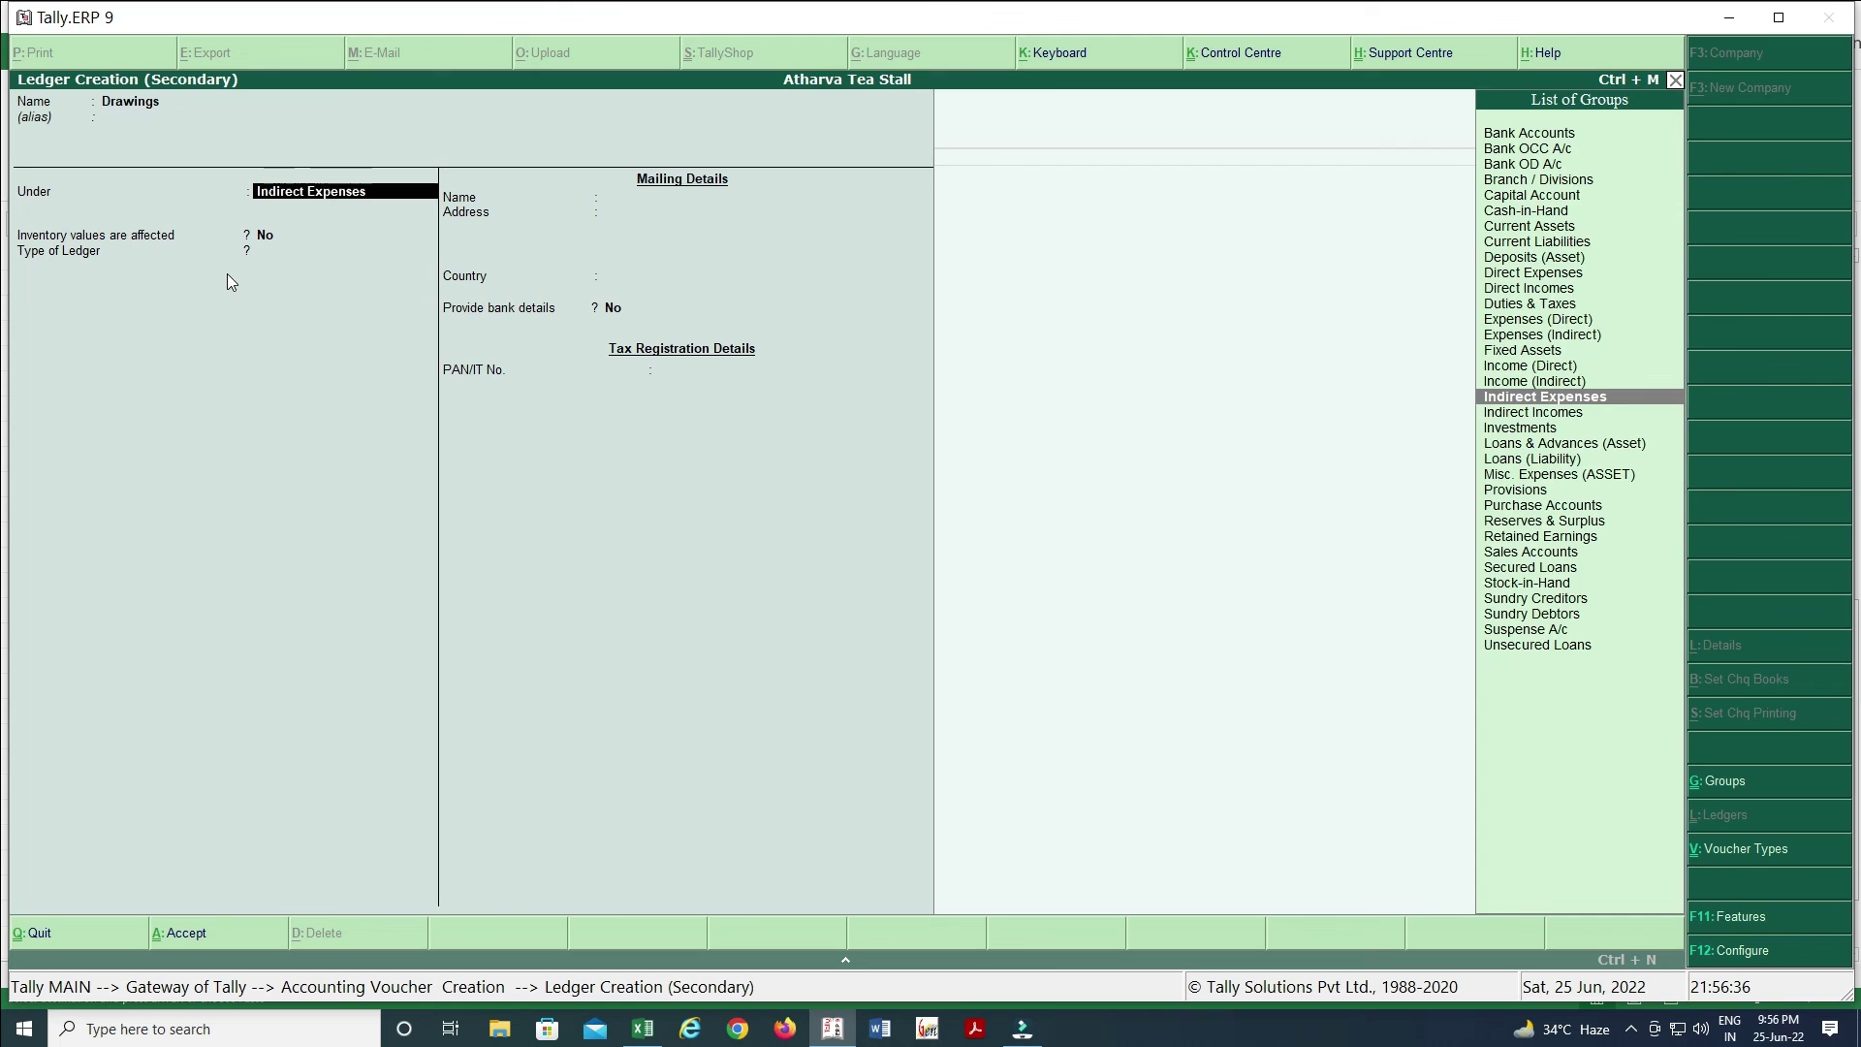
text(Ca)
key(Return)
key(Return)
key(Return)
key(Return)
key(Return)
key(Return)
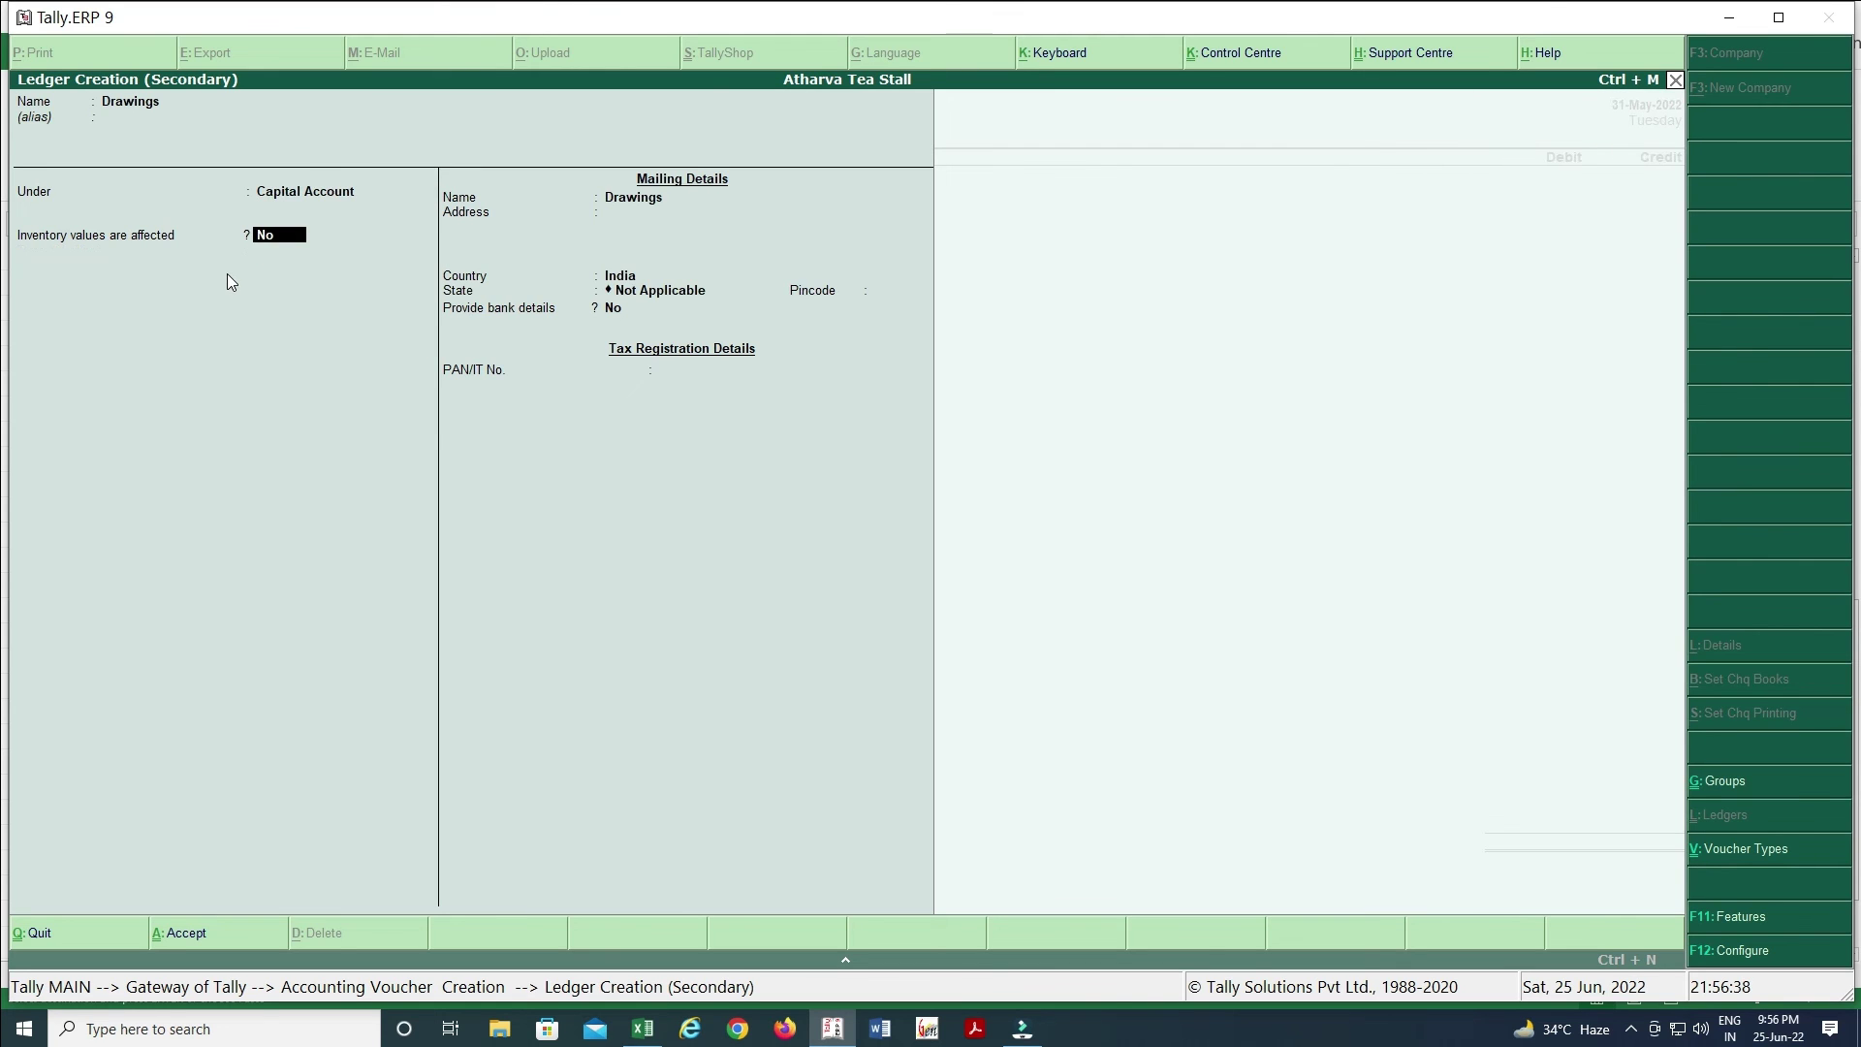
key(Return)
key(Return)
key(Return)
key(Return)
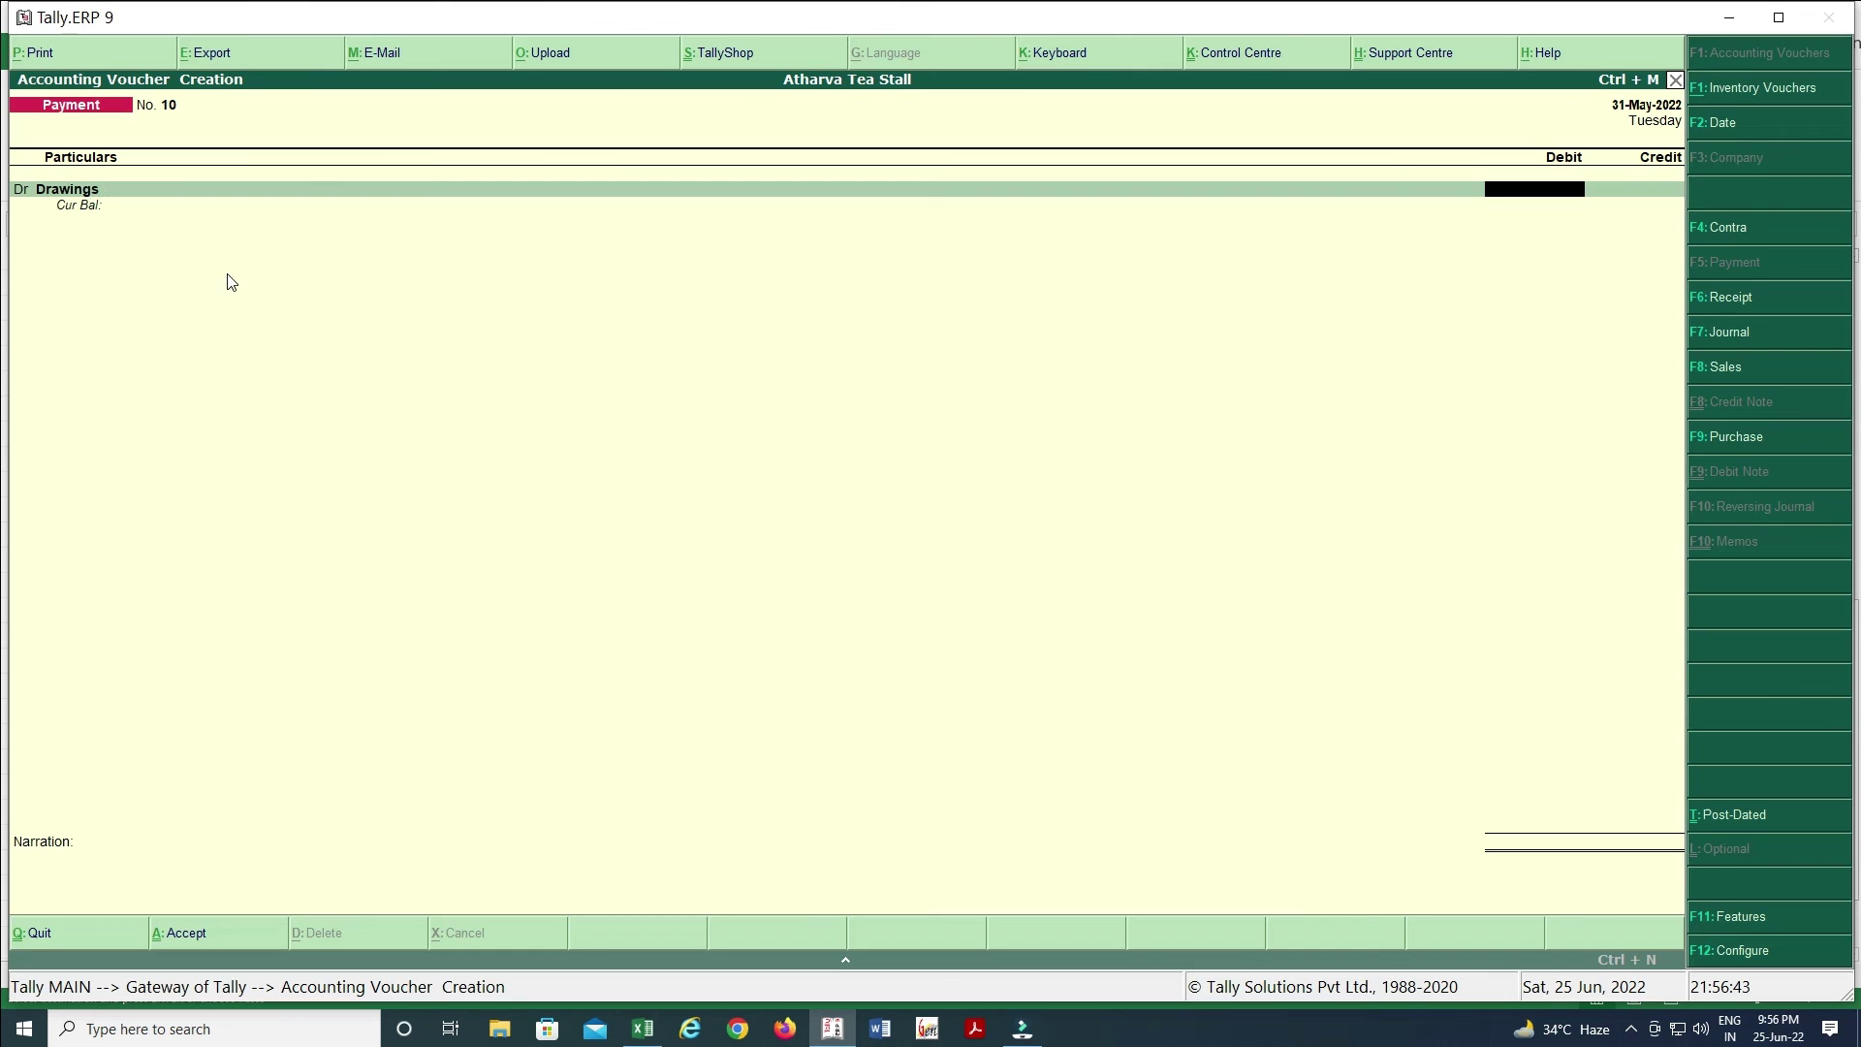
- Debit Drawings with 12000 and credit Cash with the same amount in the payment voucher
text(12000)
key(Return)
key(Return)
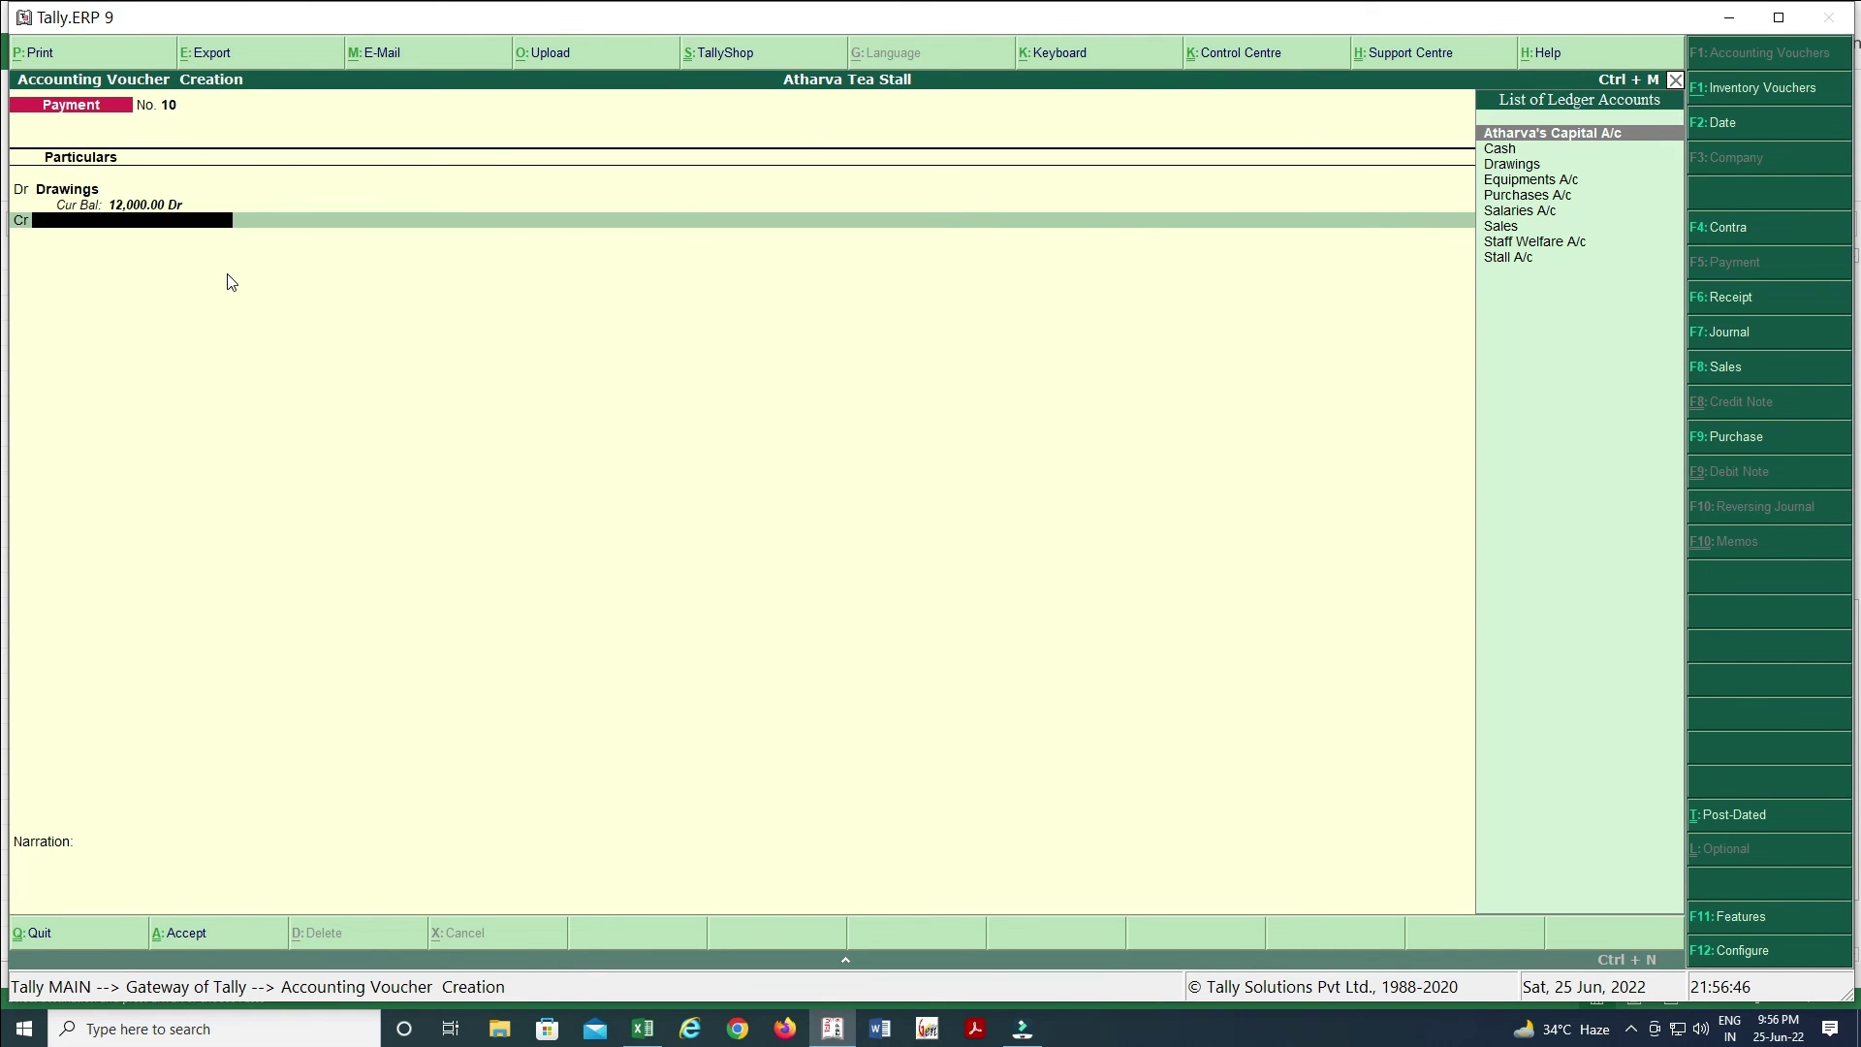
key(Down)
key(Return)
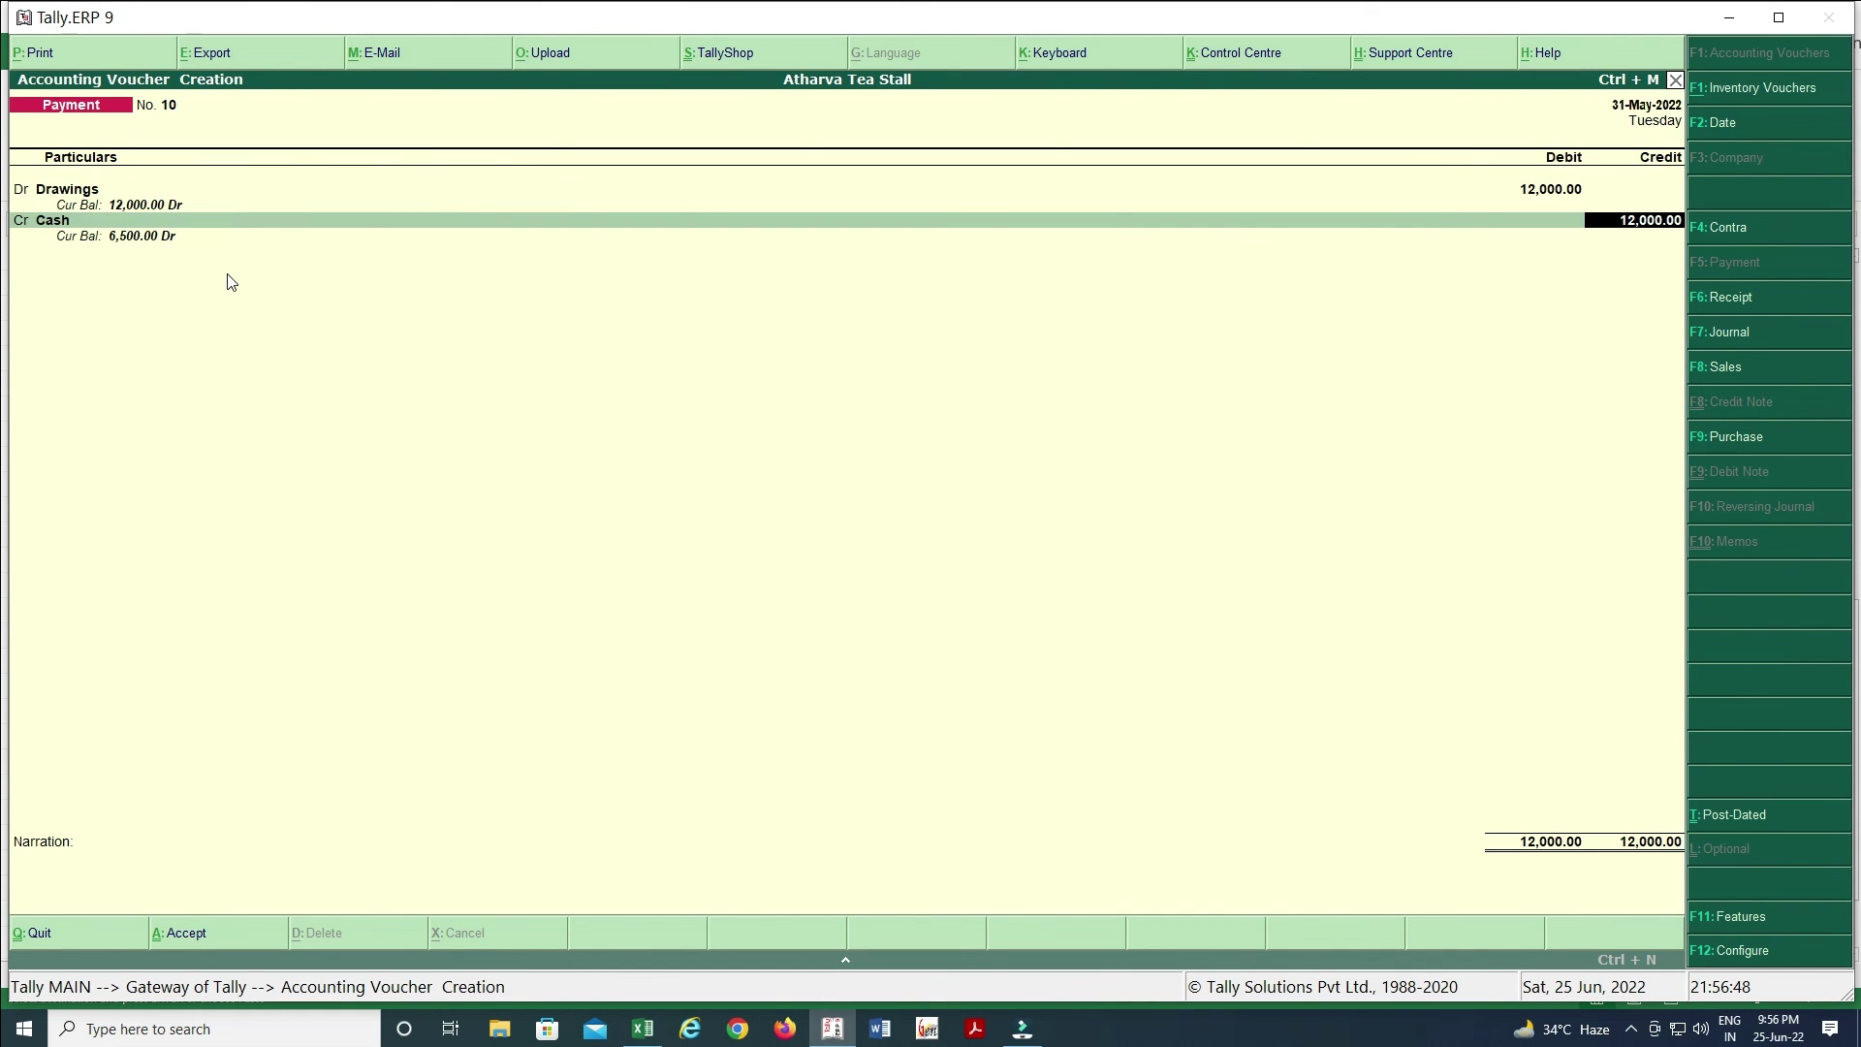
key(Return)
- Copy the narration "(Being cash withdrew for personal use)" from the Excel journal into the Tally.ERP 9 payment voucher and save it
key(alt+Tab)
key(Down)
key(Down)
key(Down)
key(Up)
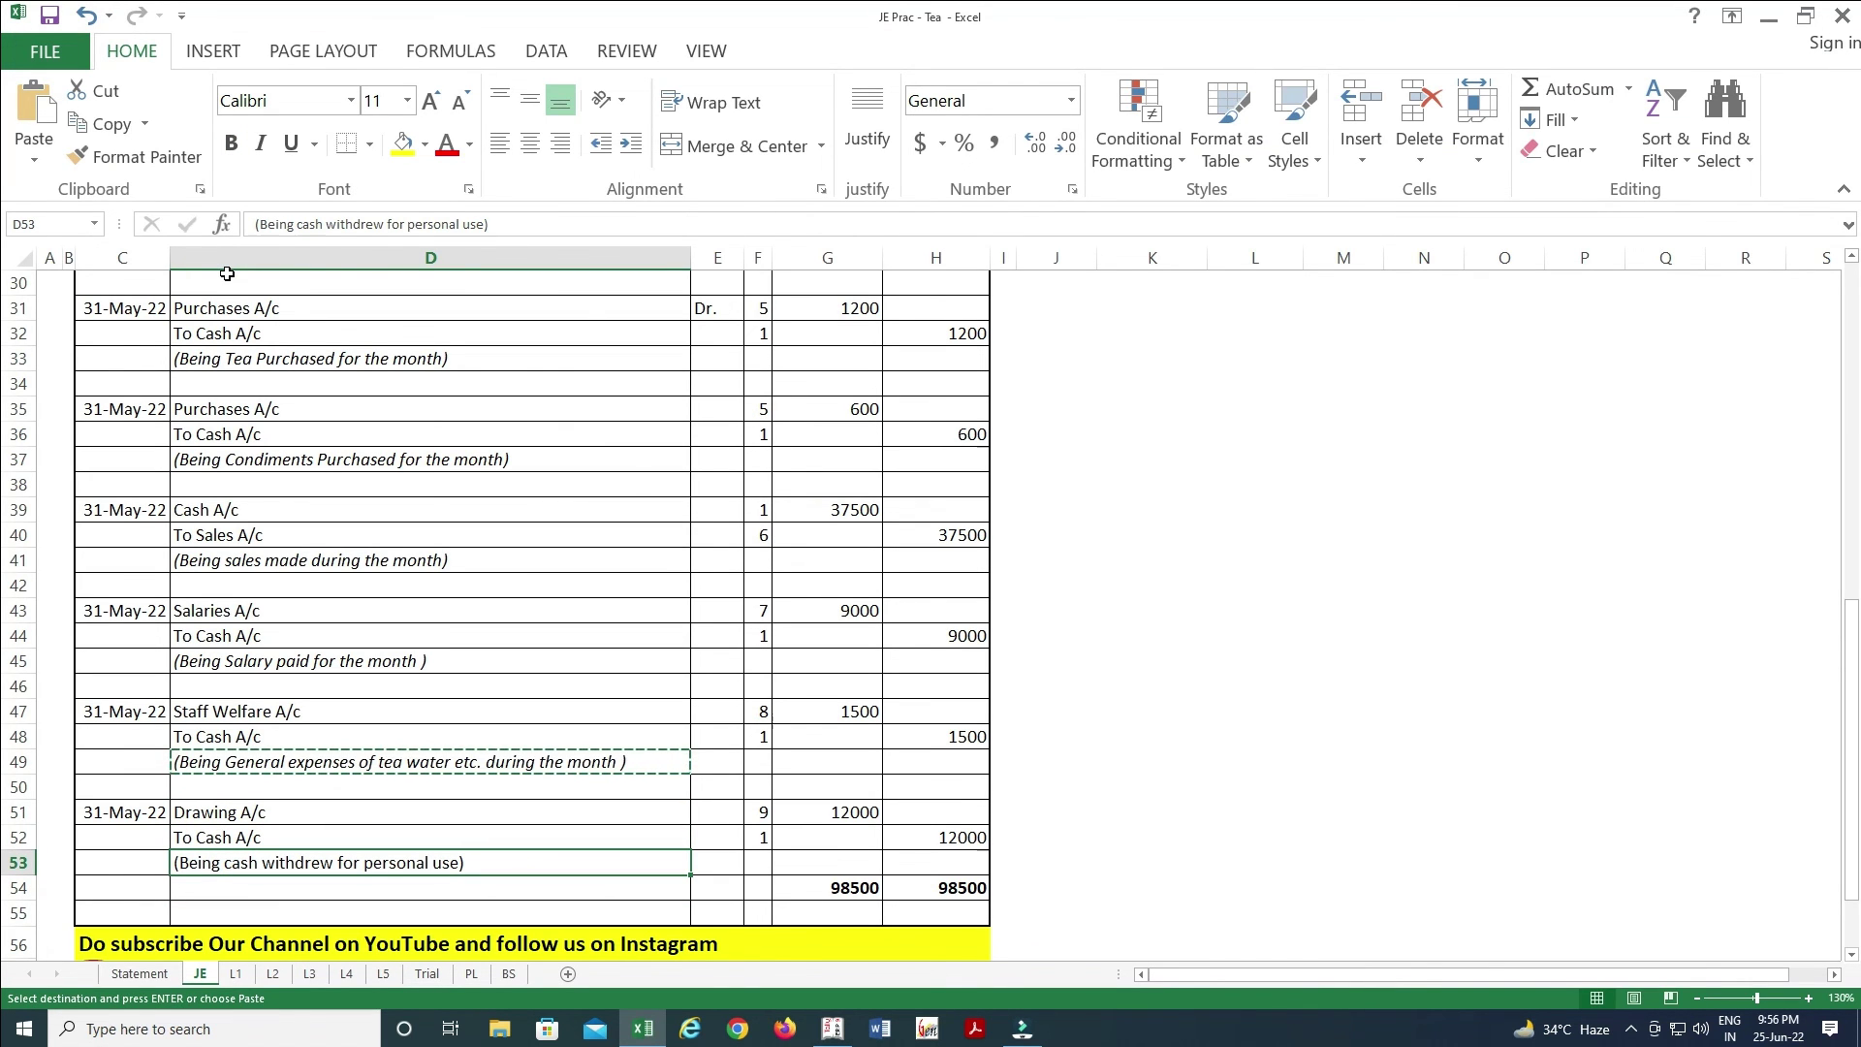
key(ctrl+c)
key(alt+Tab)
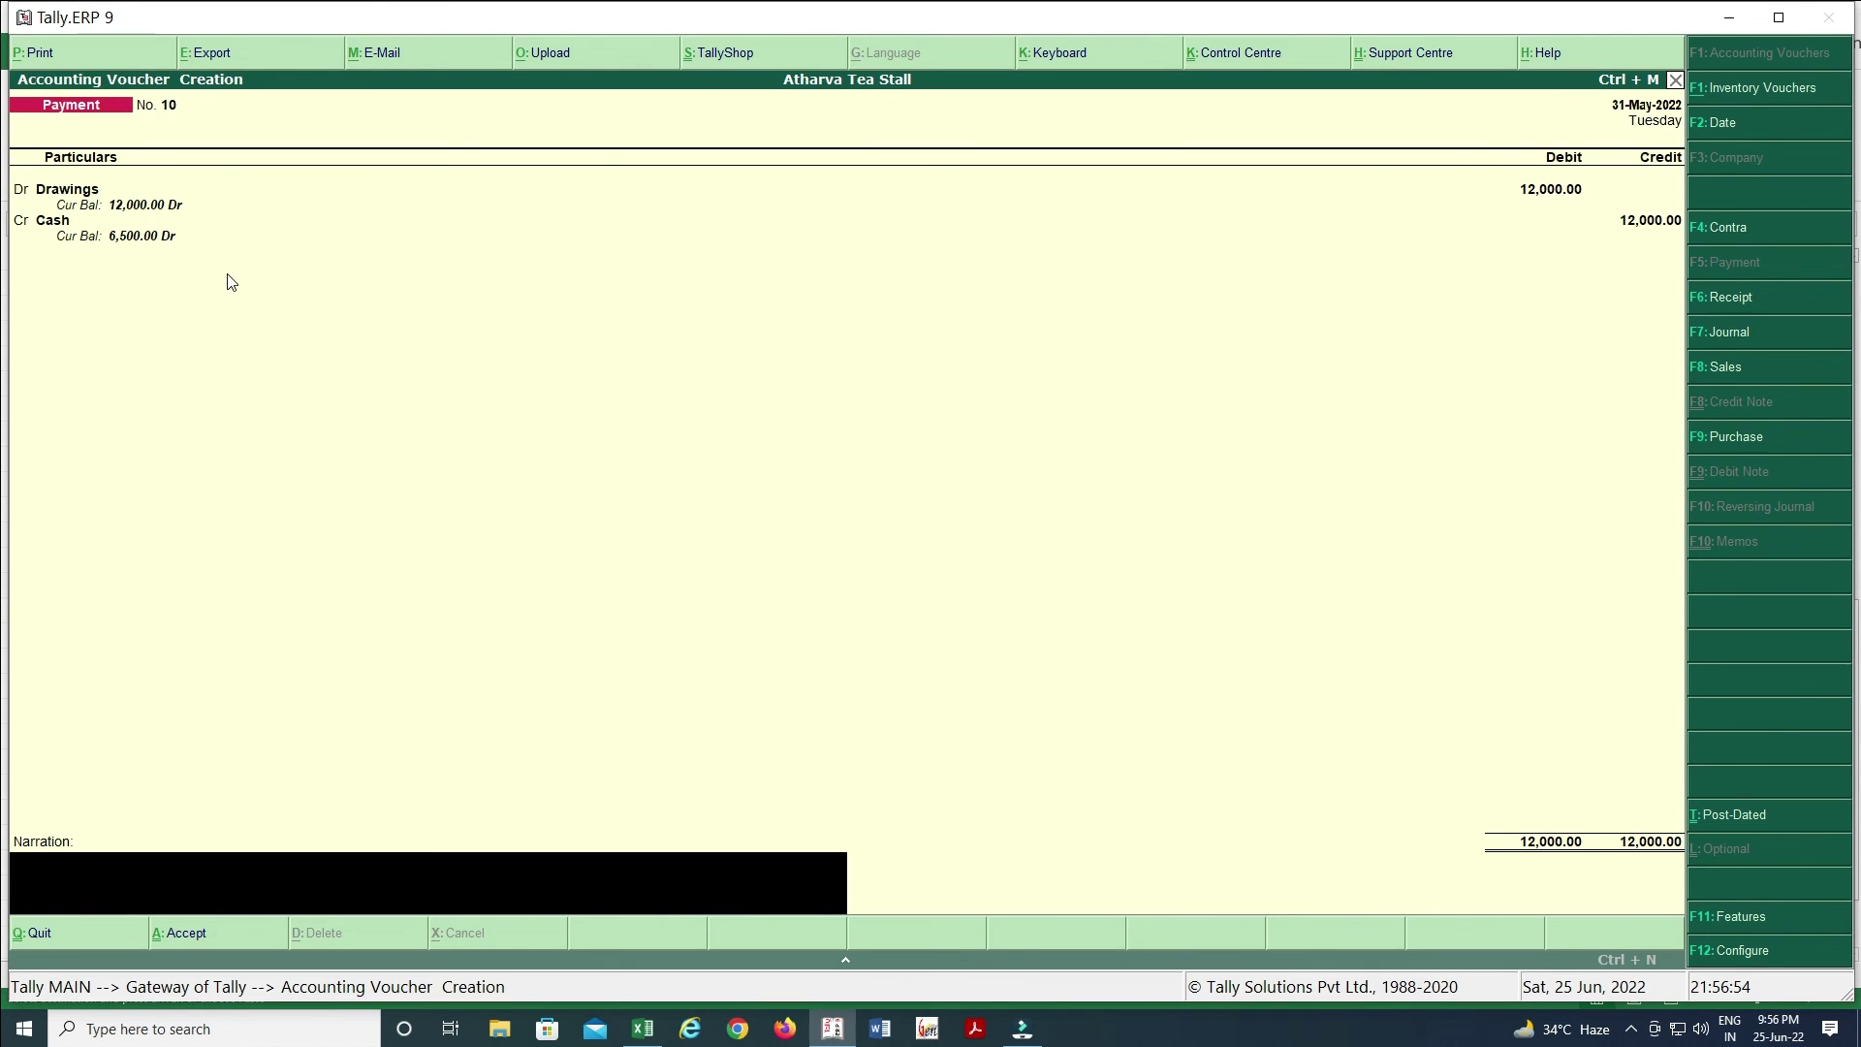
key(ctrl+alt+v)
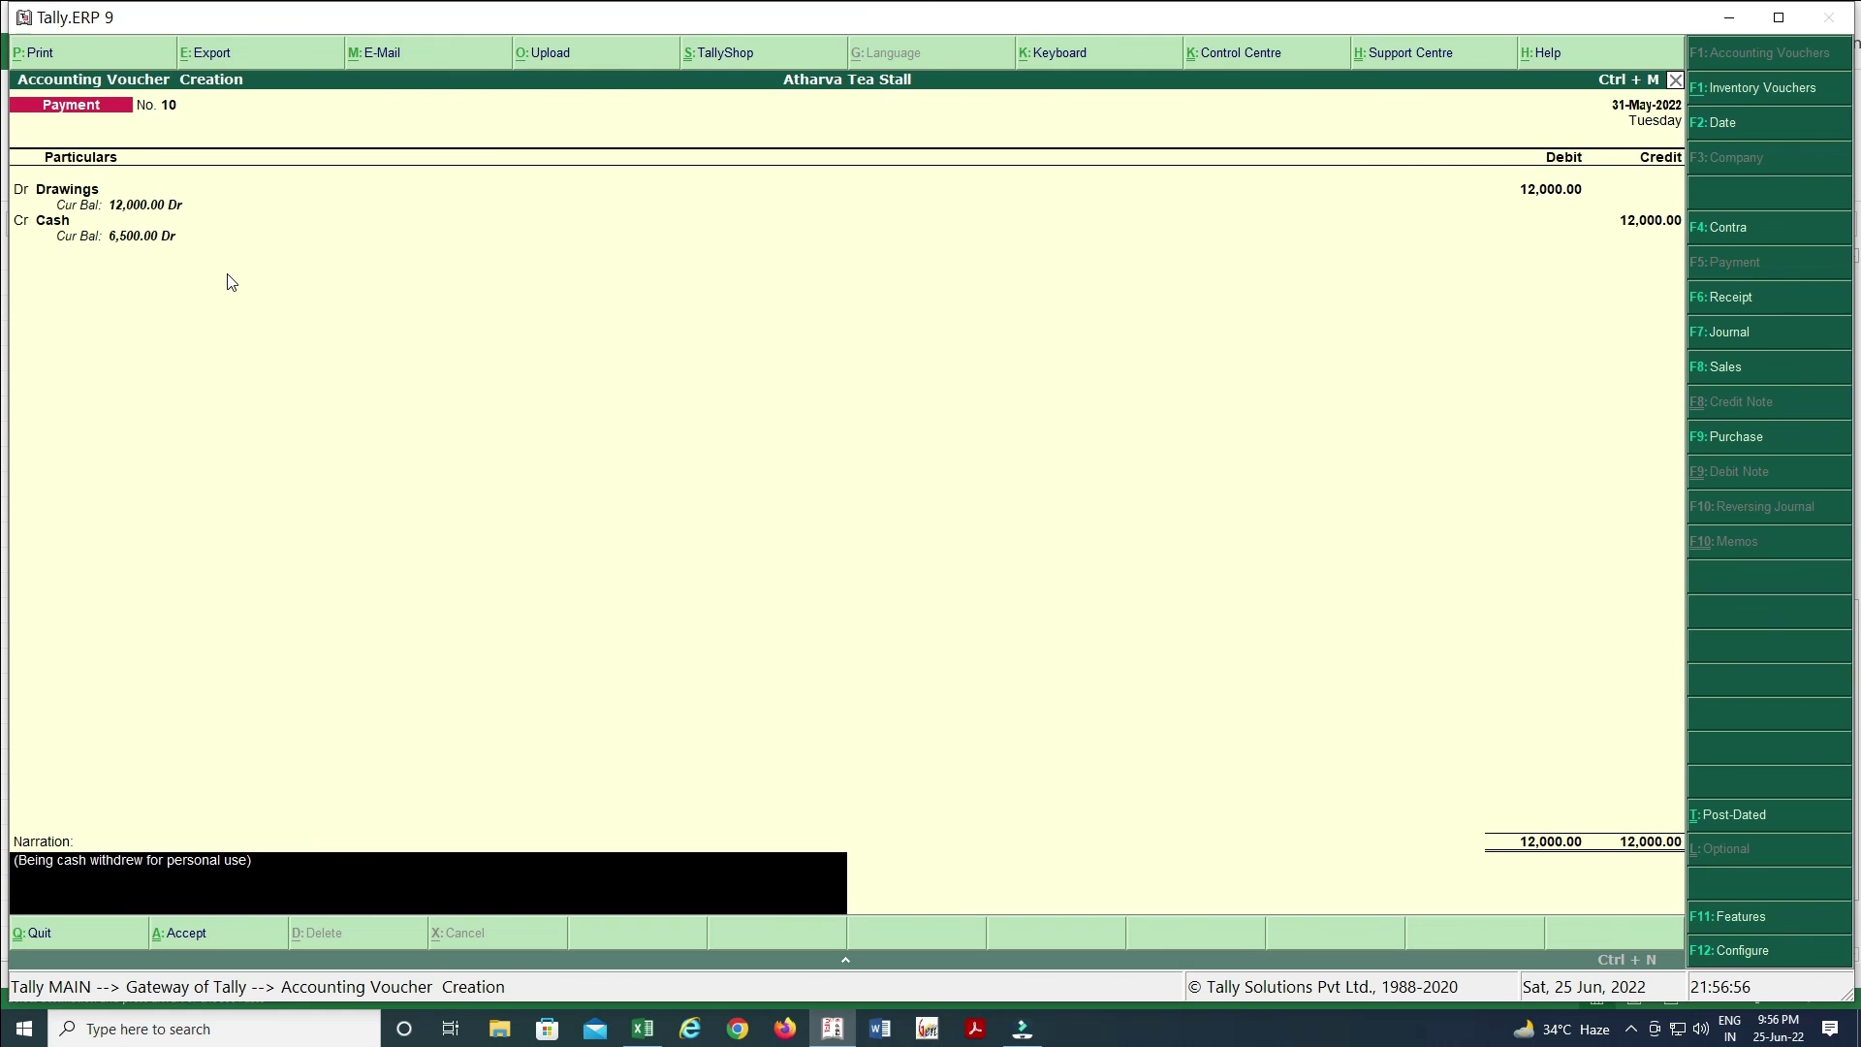
key(Return)
key(Return)
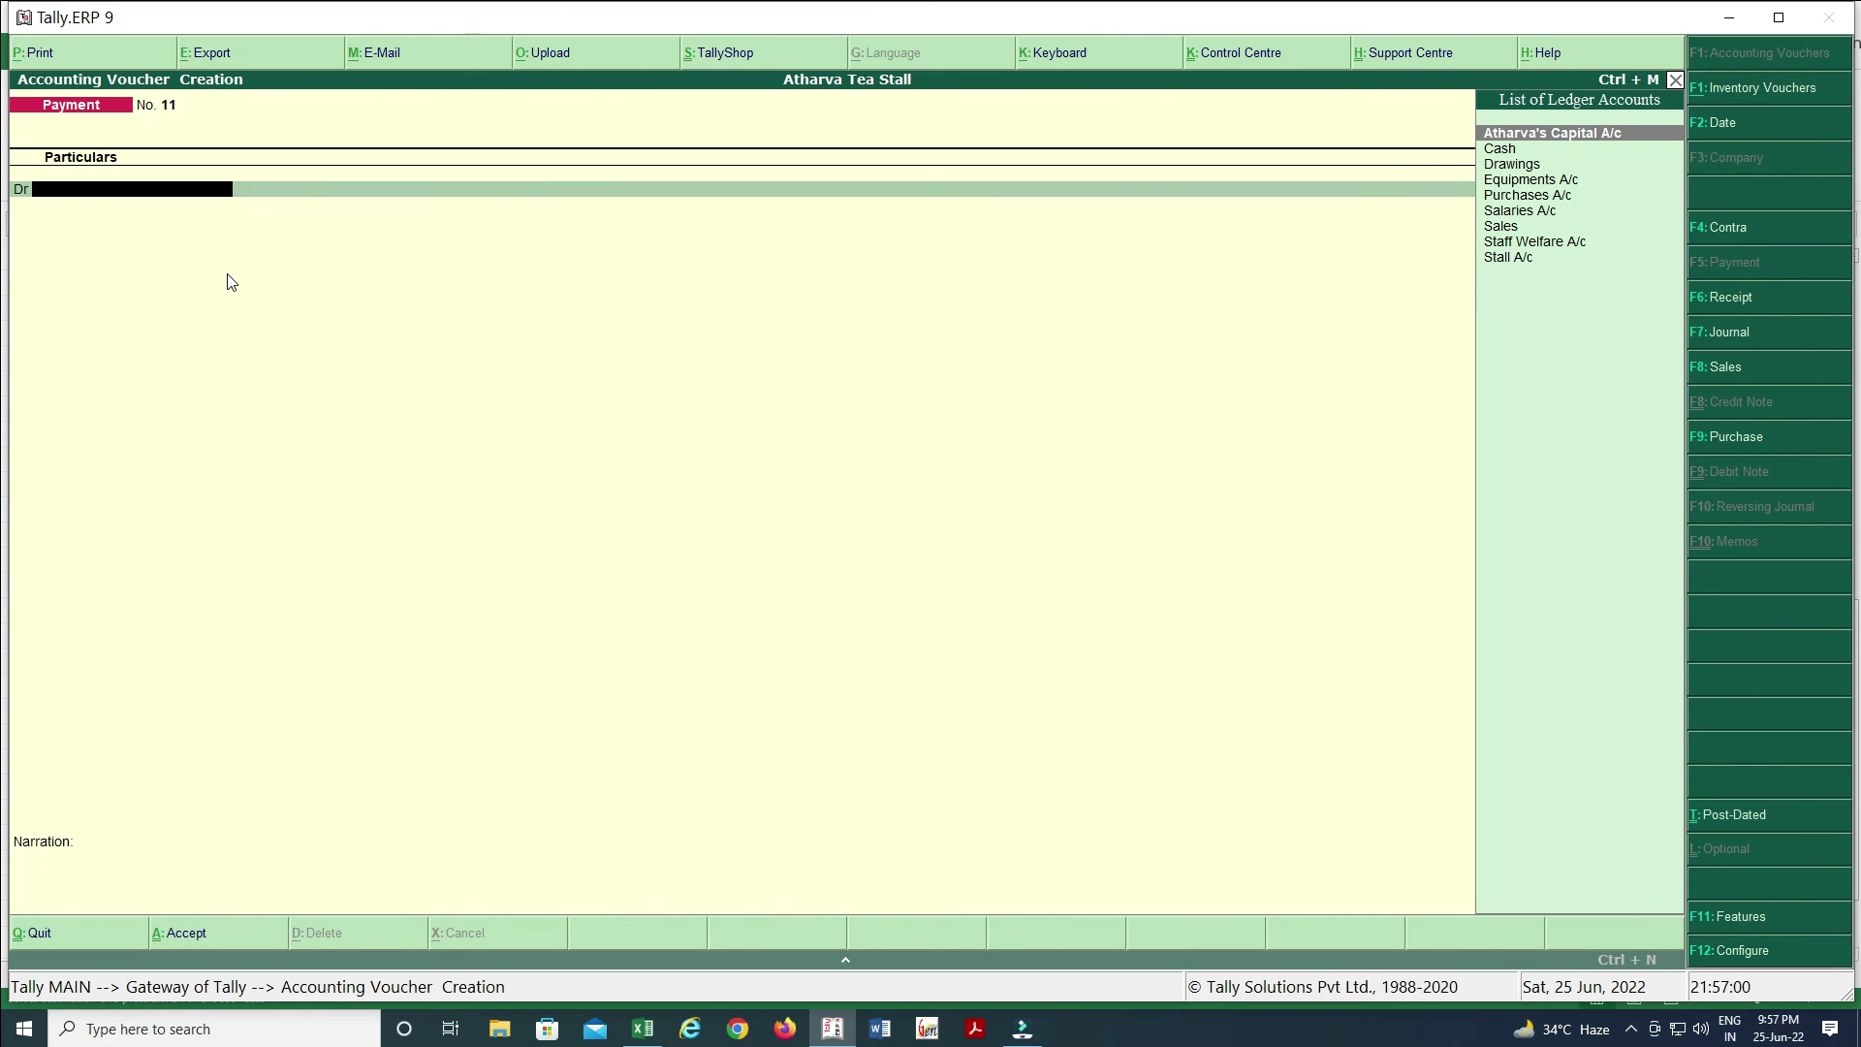
- Quit voucher creation and display the company's Balance Sheet in detailed view
key(Escape)
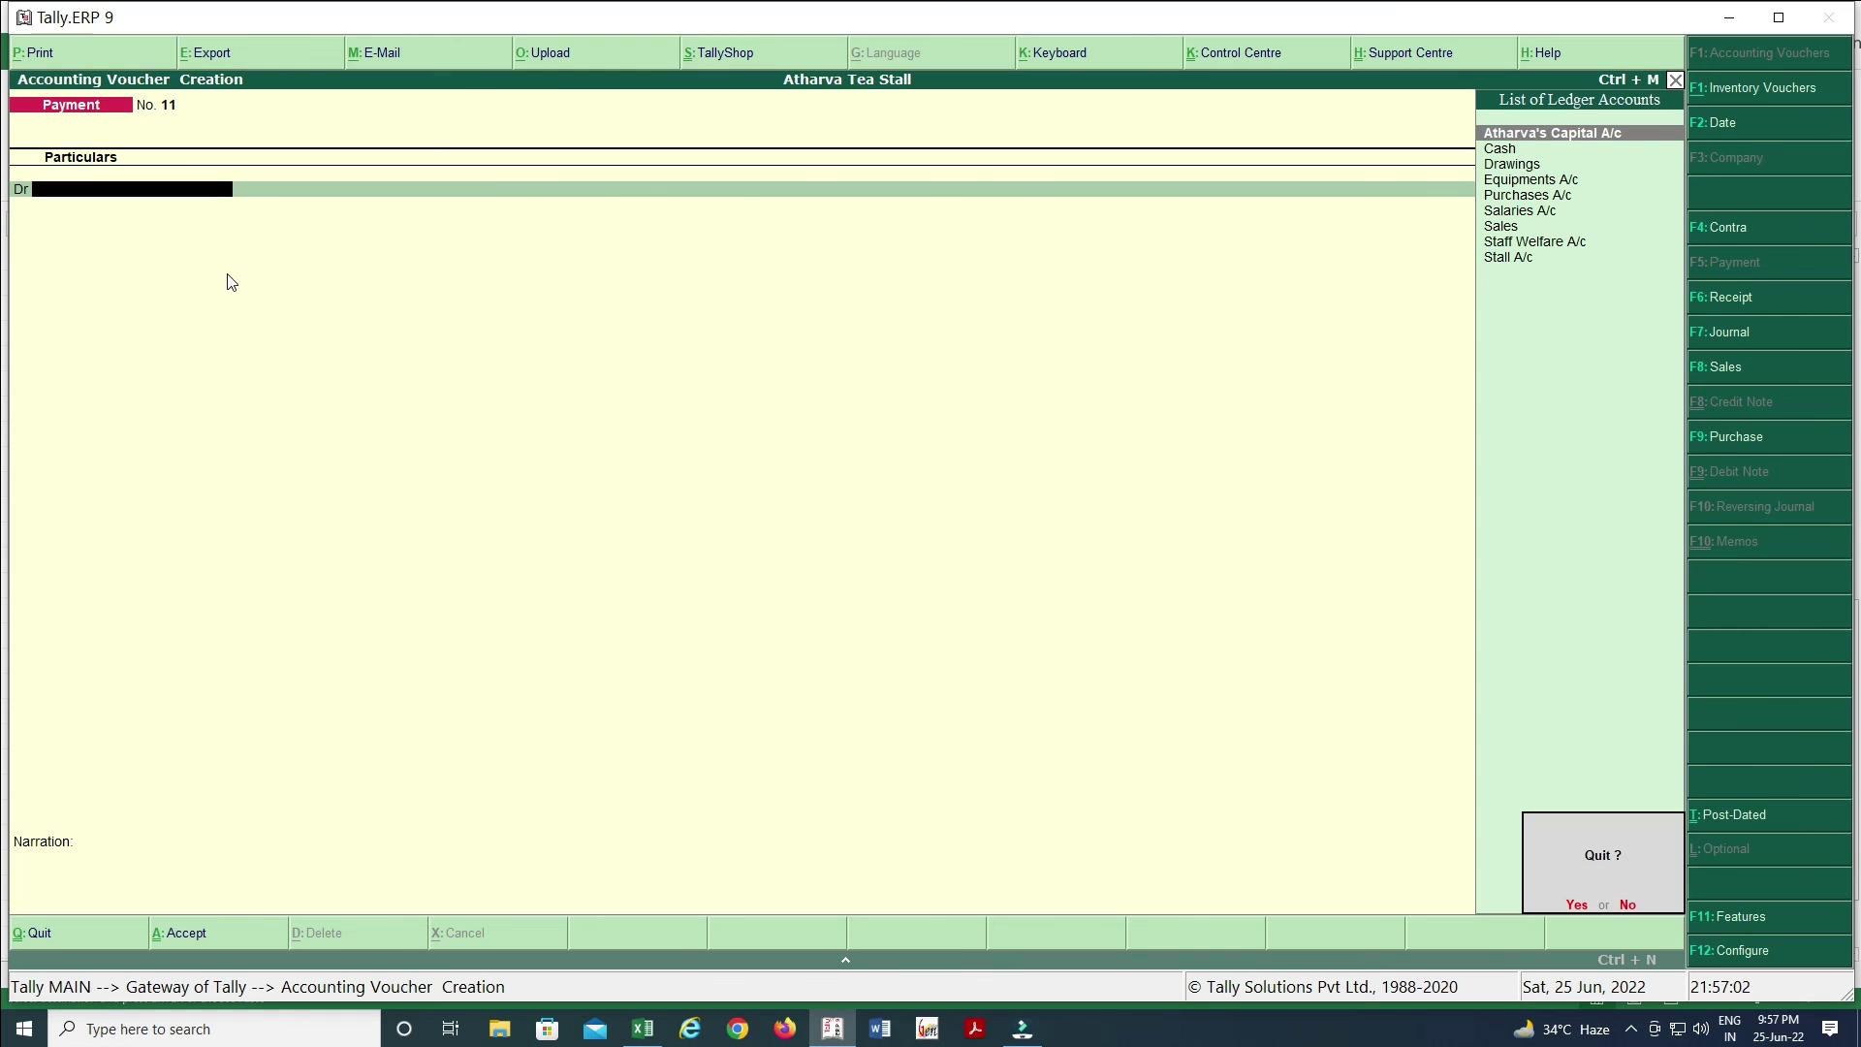
key(y)
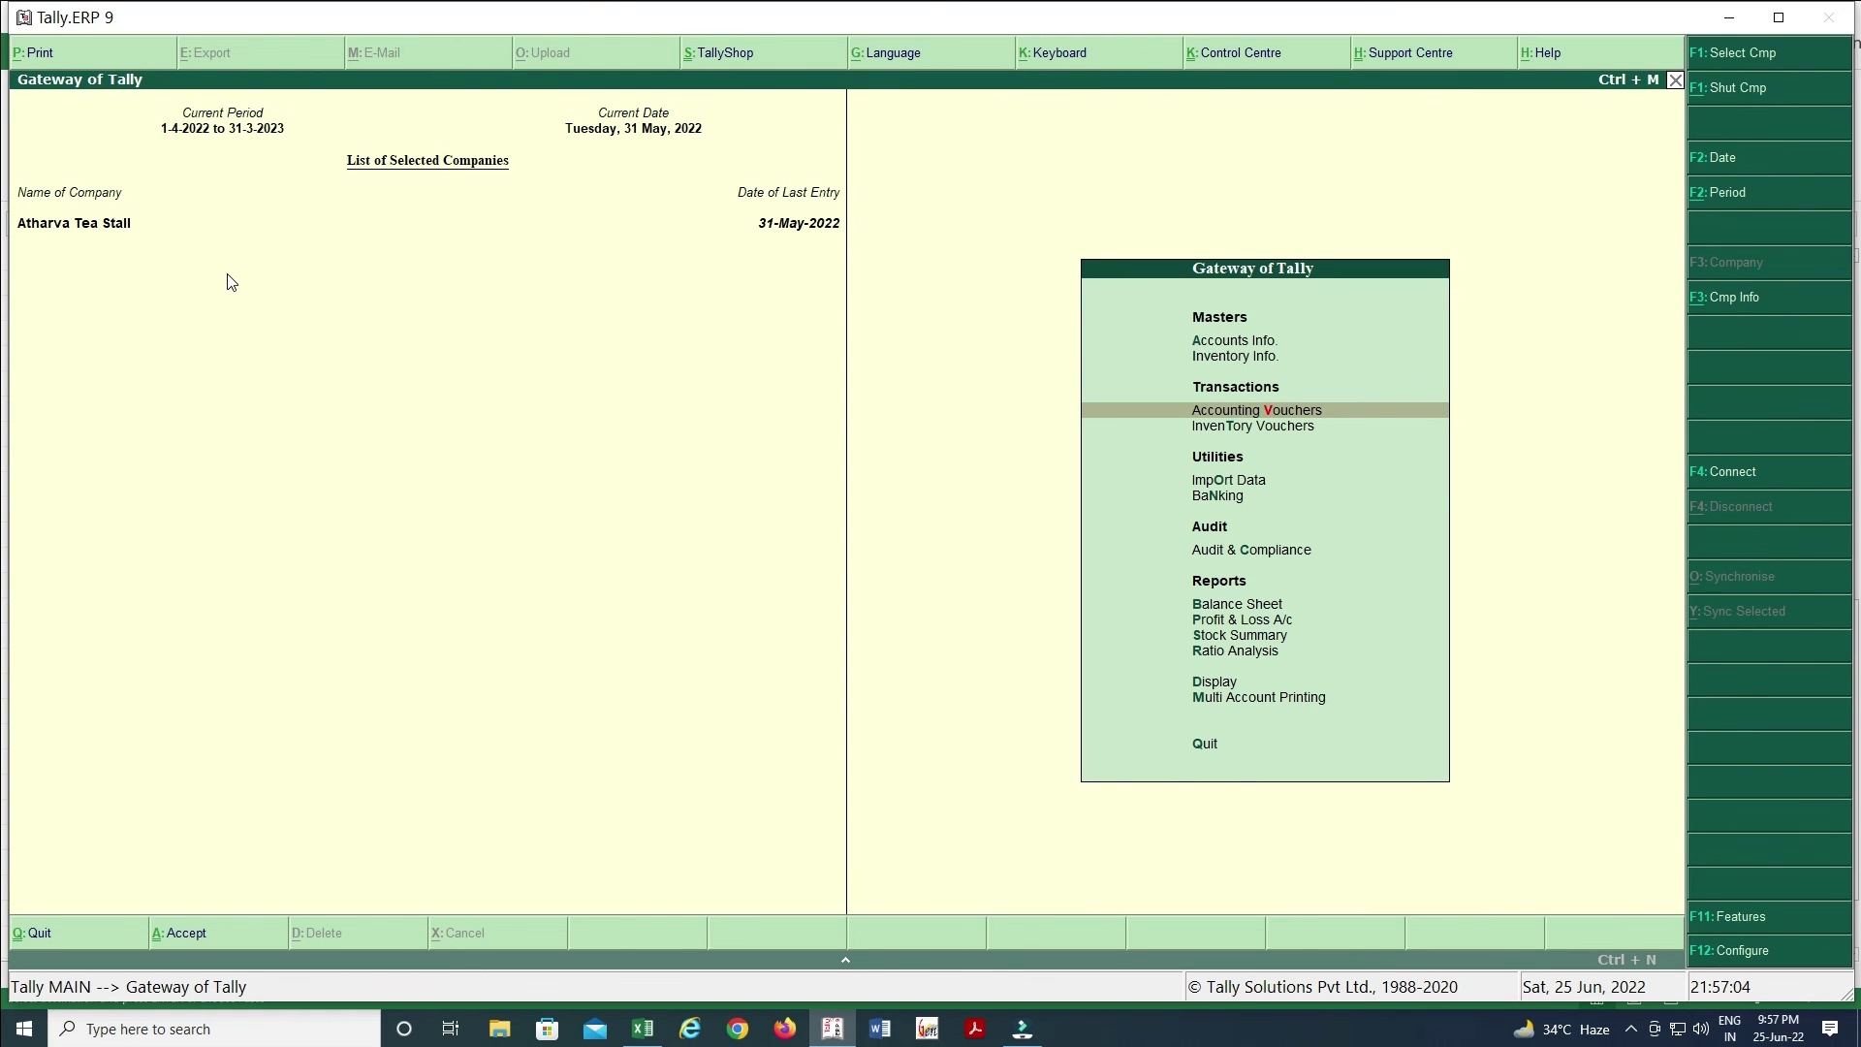
key(Down)
key(Down)
key(Down)
key(Down)
key(Down)
key(Down)
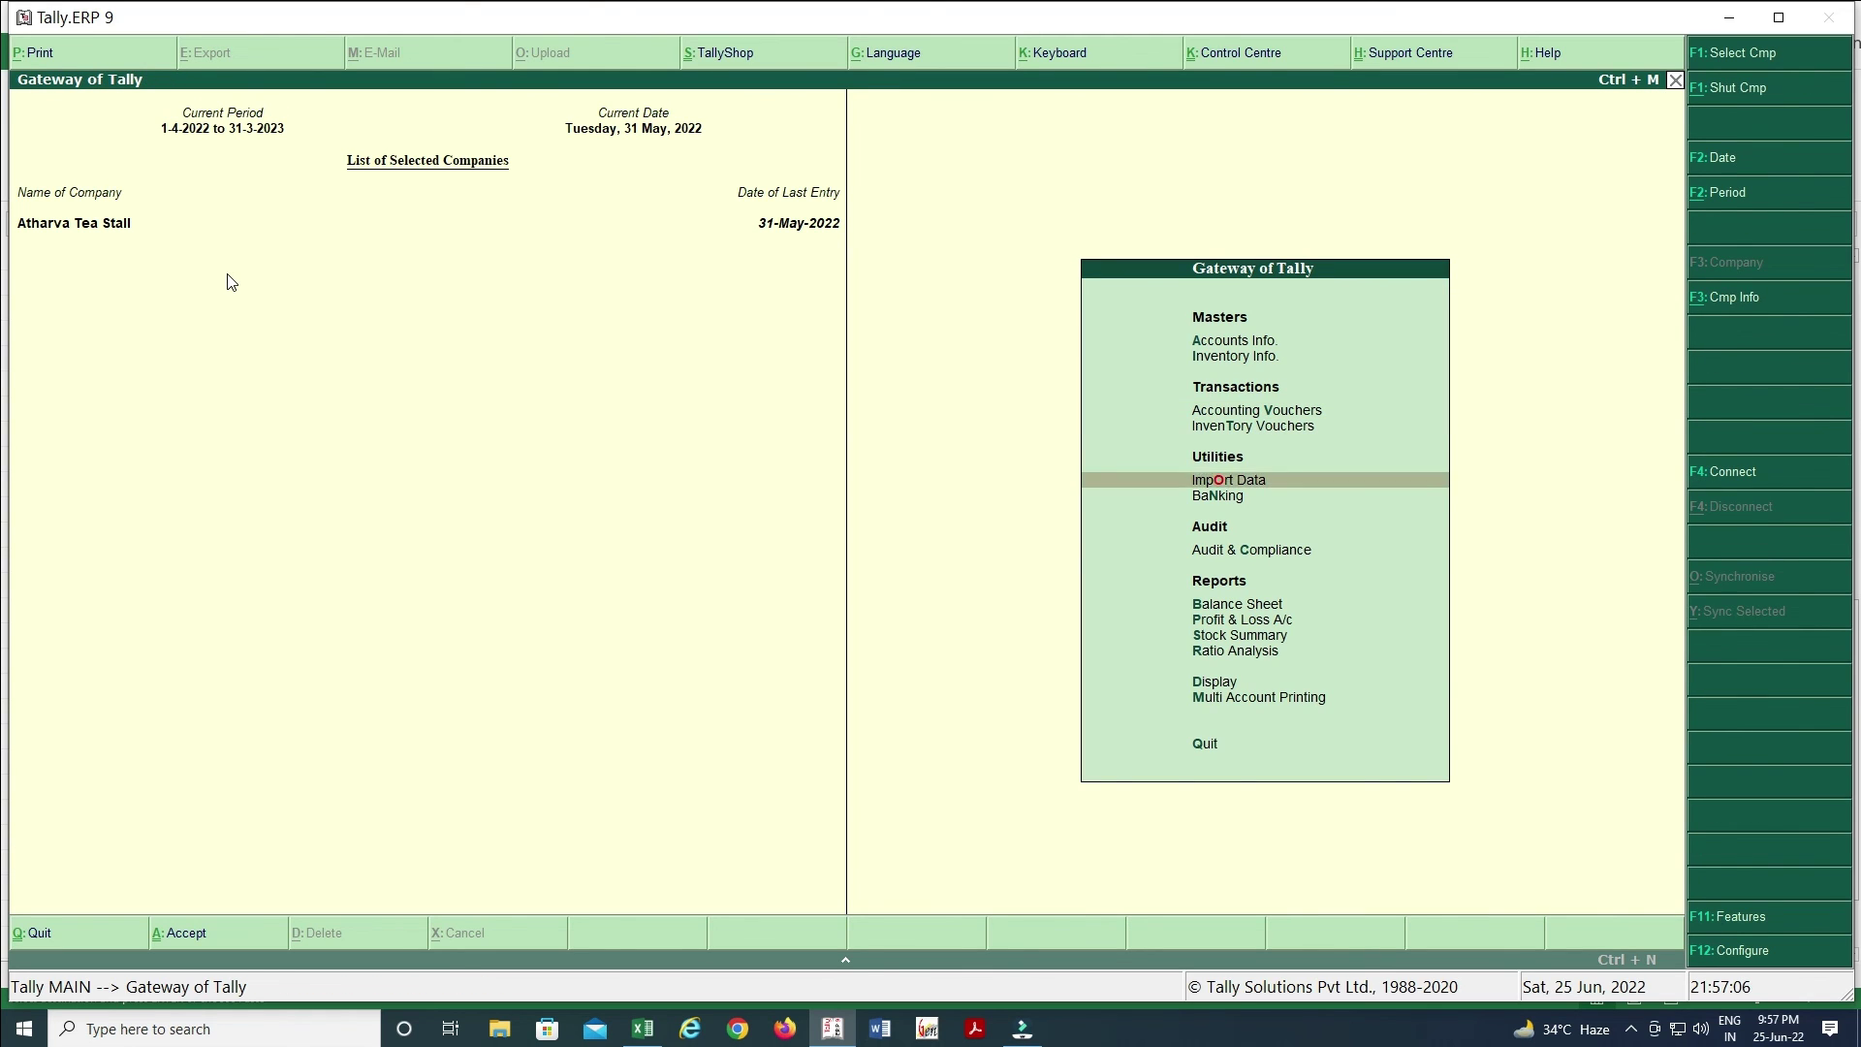
key(Up)
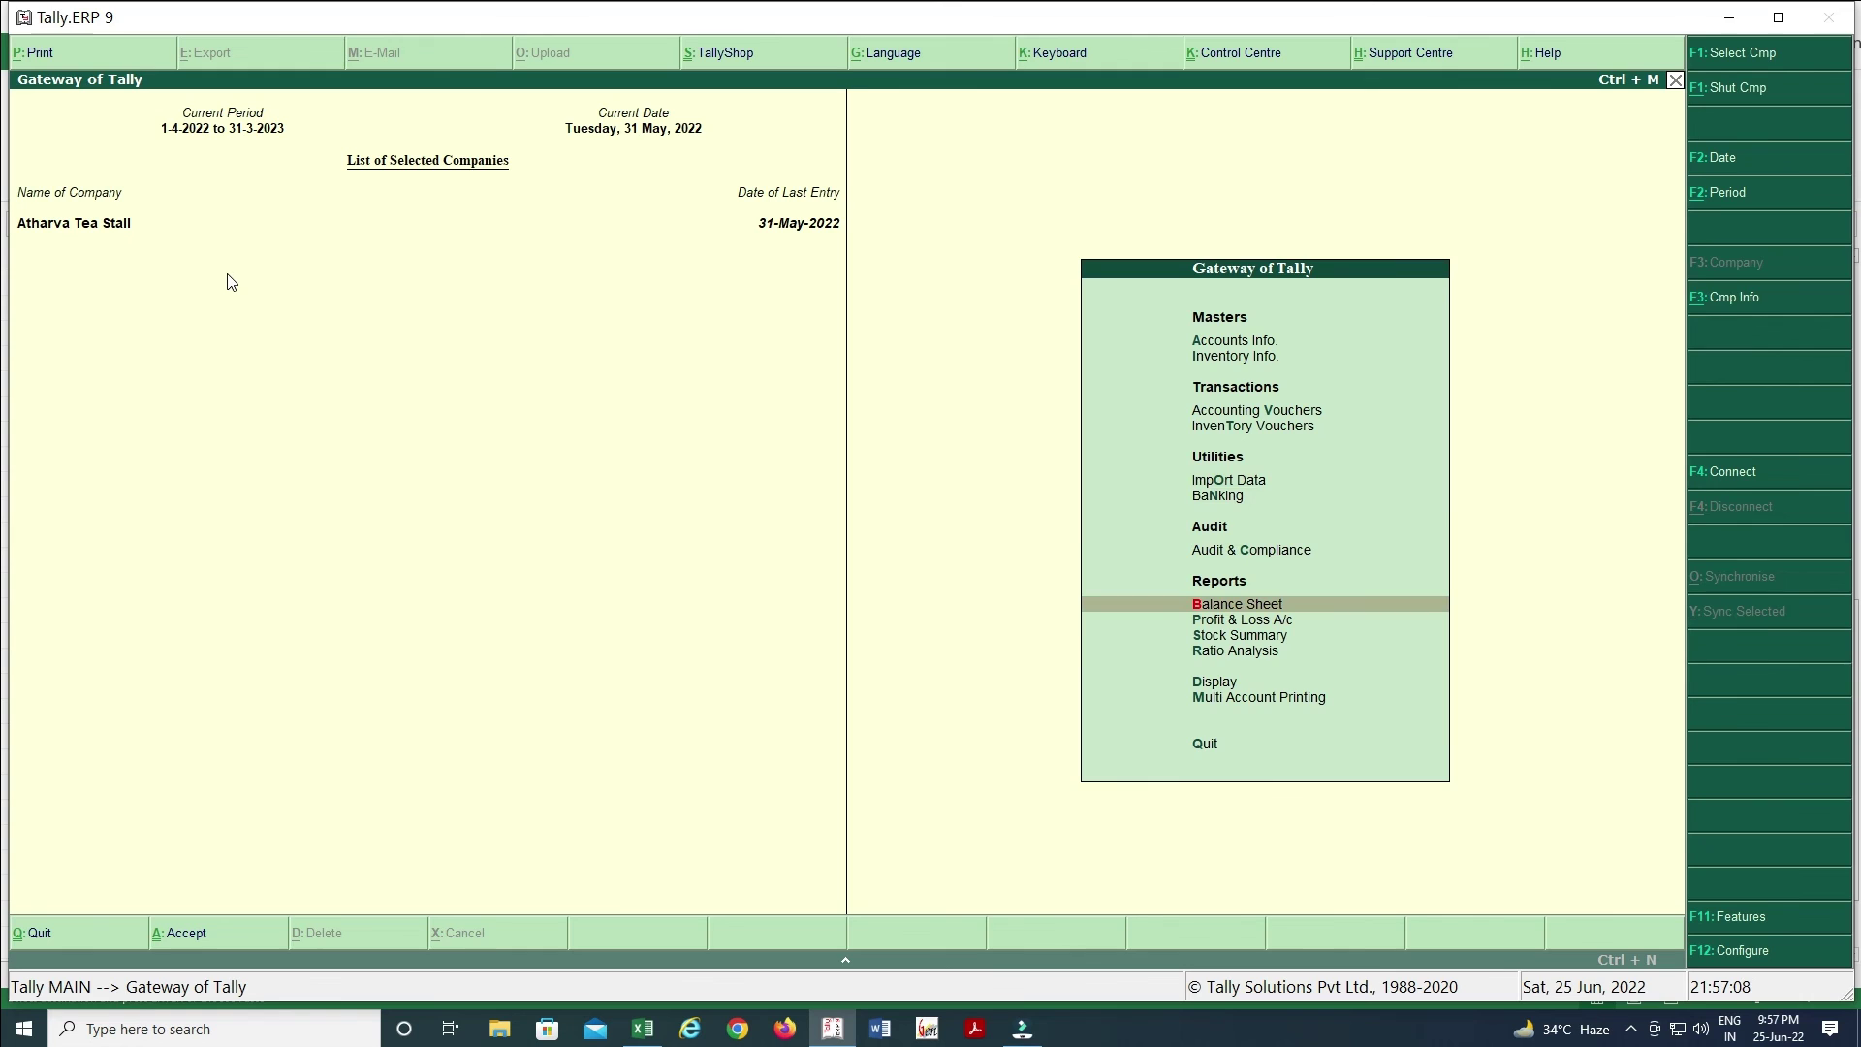
key(Return)
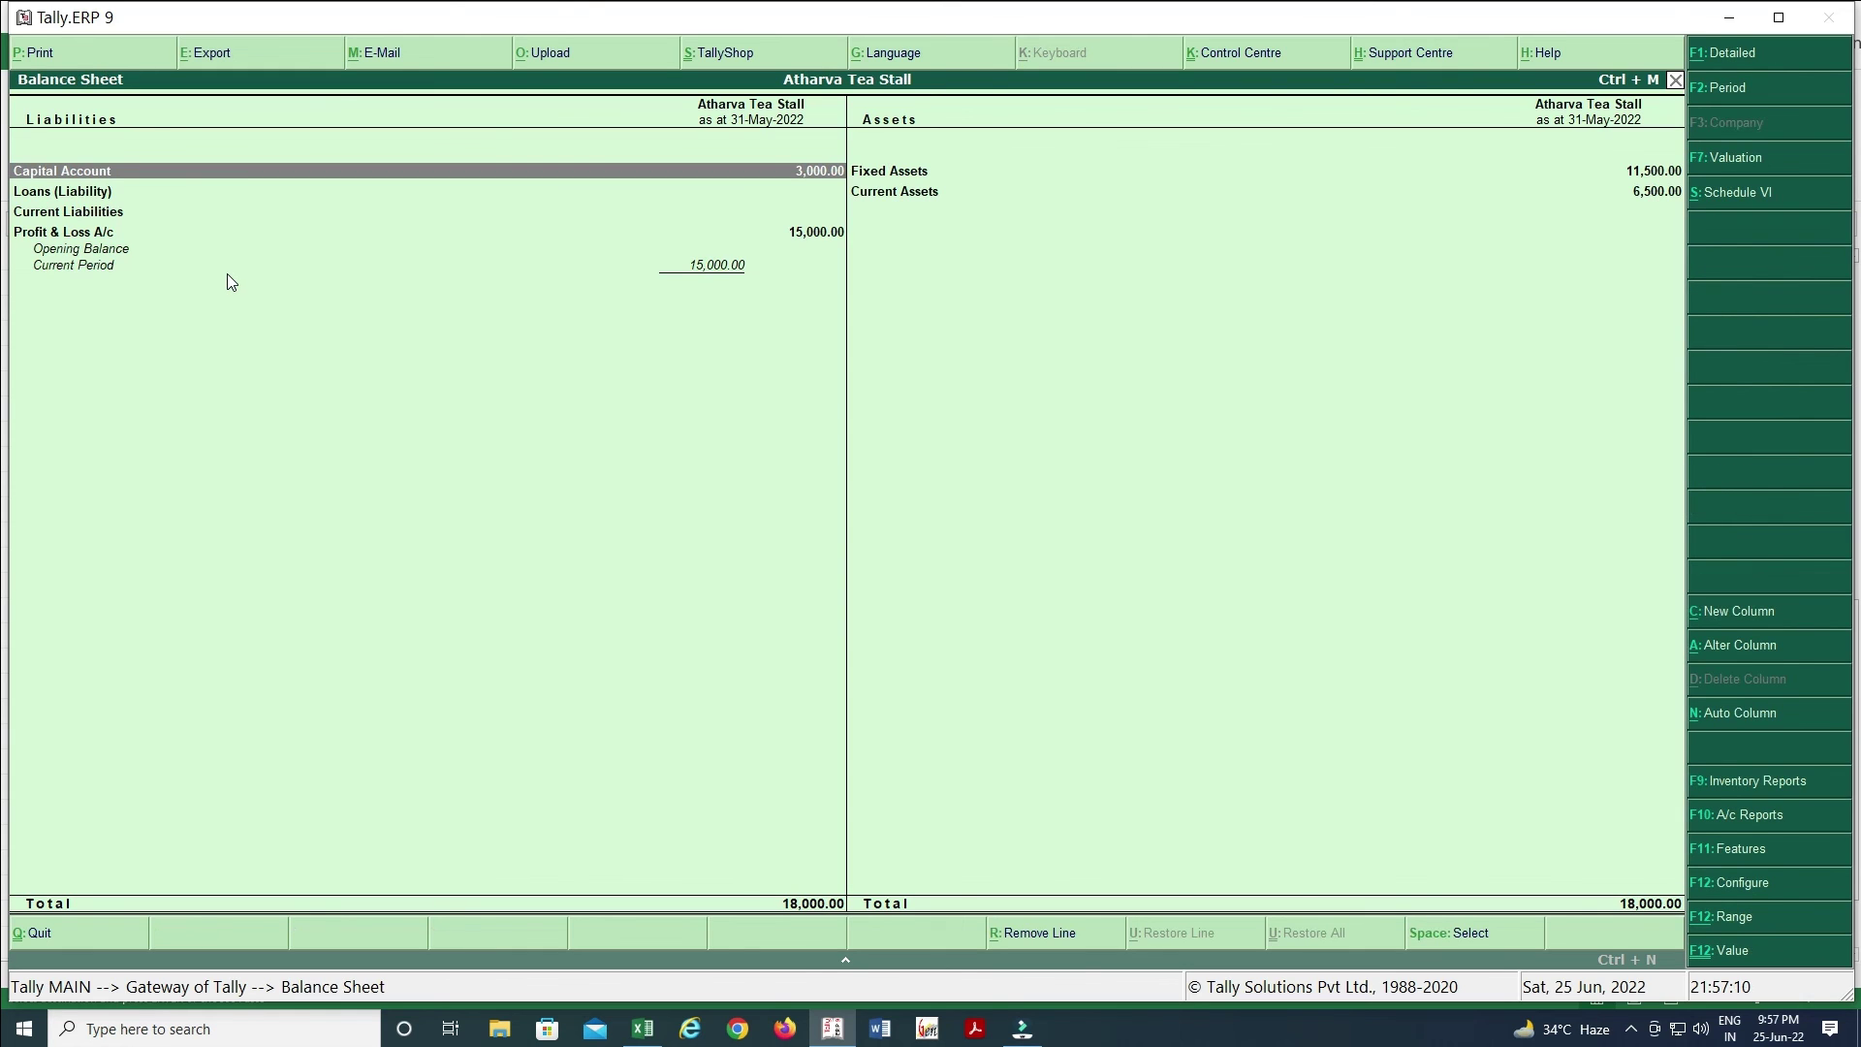
key(alt+F1)
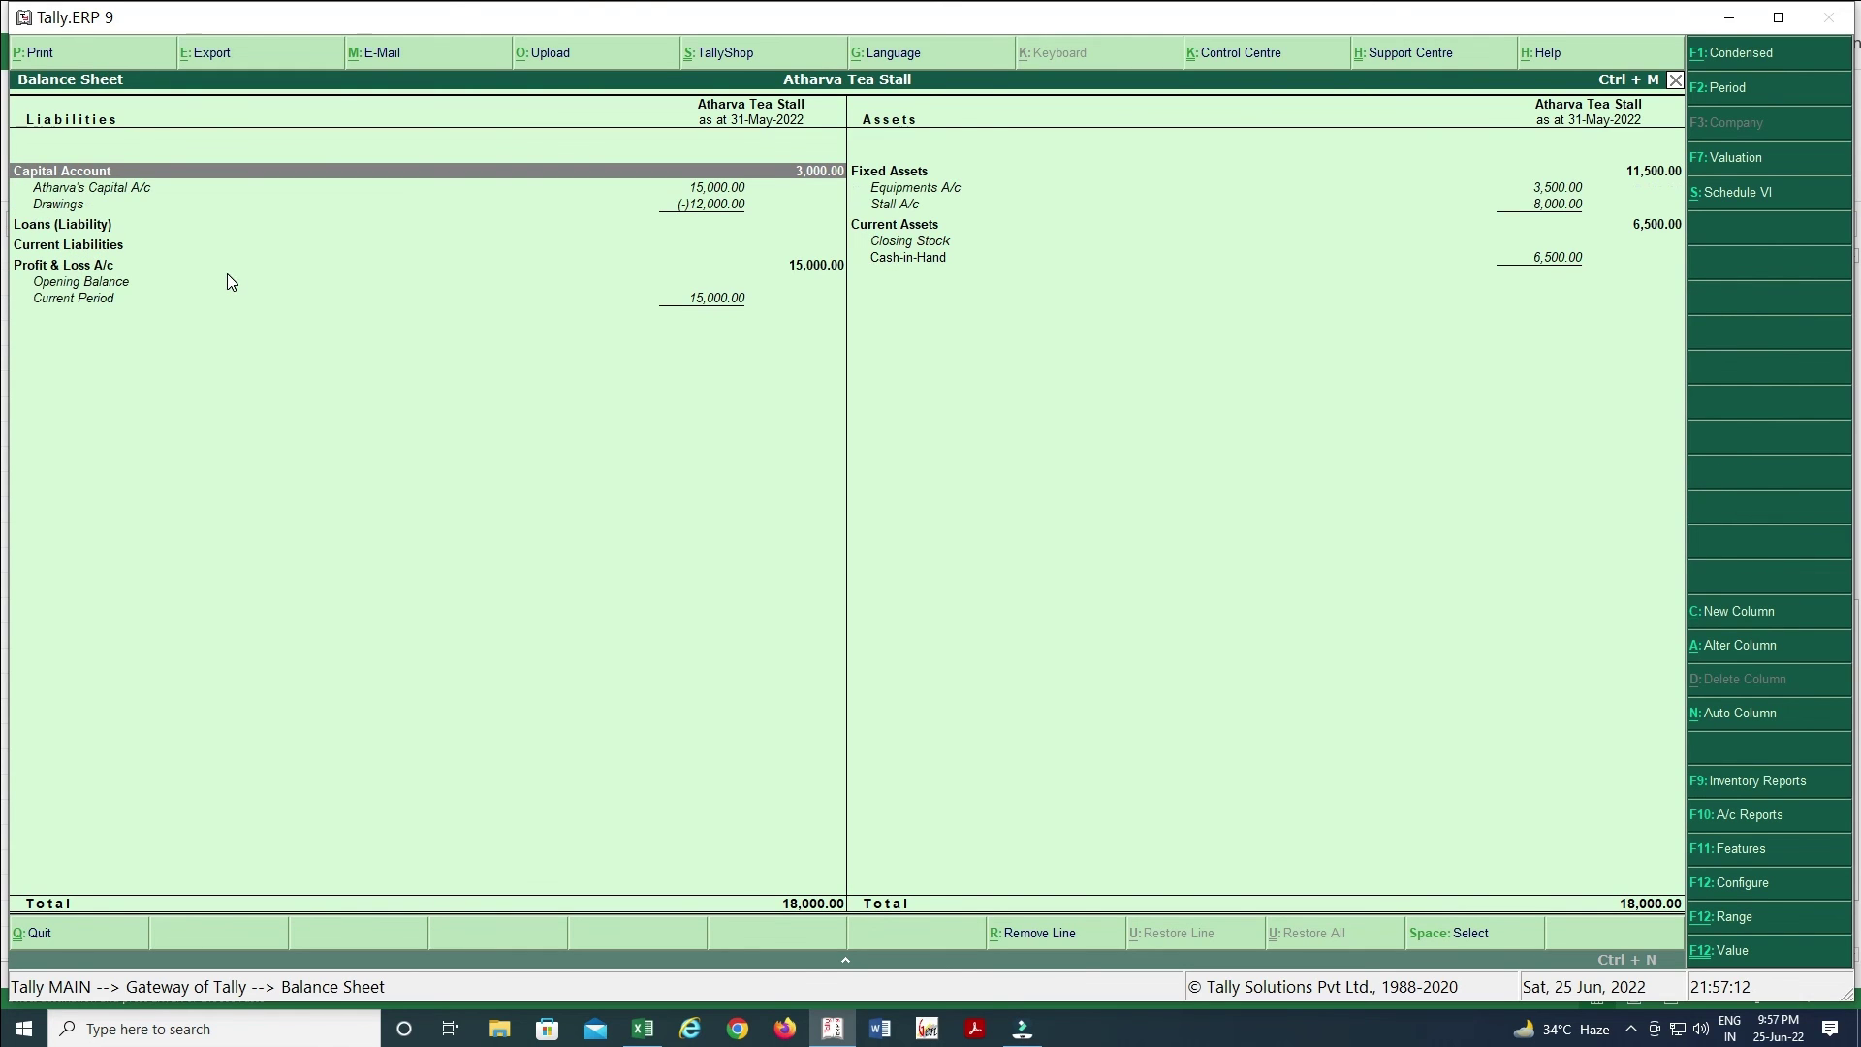
- Drill down from the Balance Sheet into the Profit & Loss A/c, show it in detail and examine the sales line
key(Down)
key(Down)
key(Down)
key(Down)
key(Down)
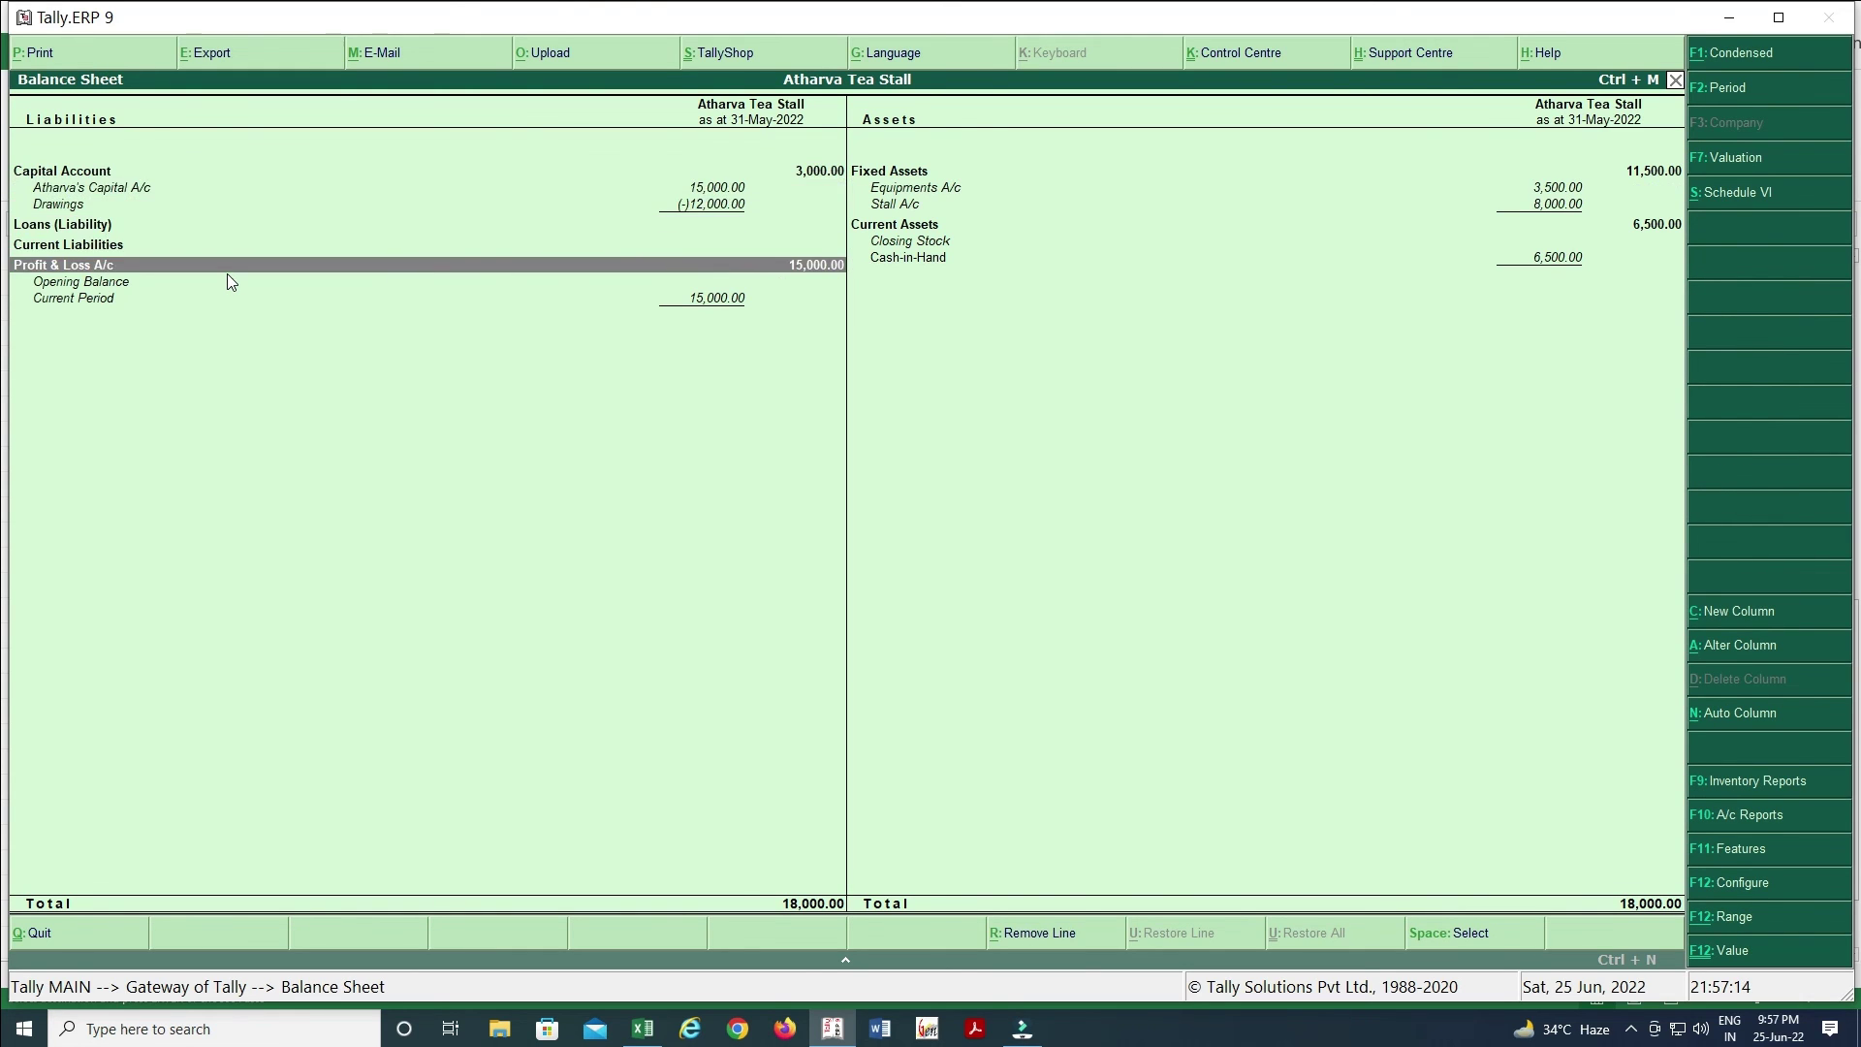
key(Return)
key(alt+F1)
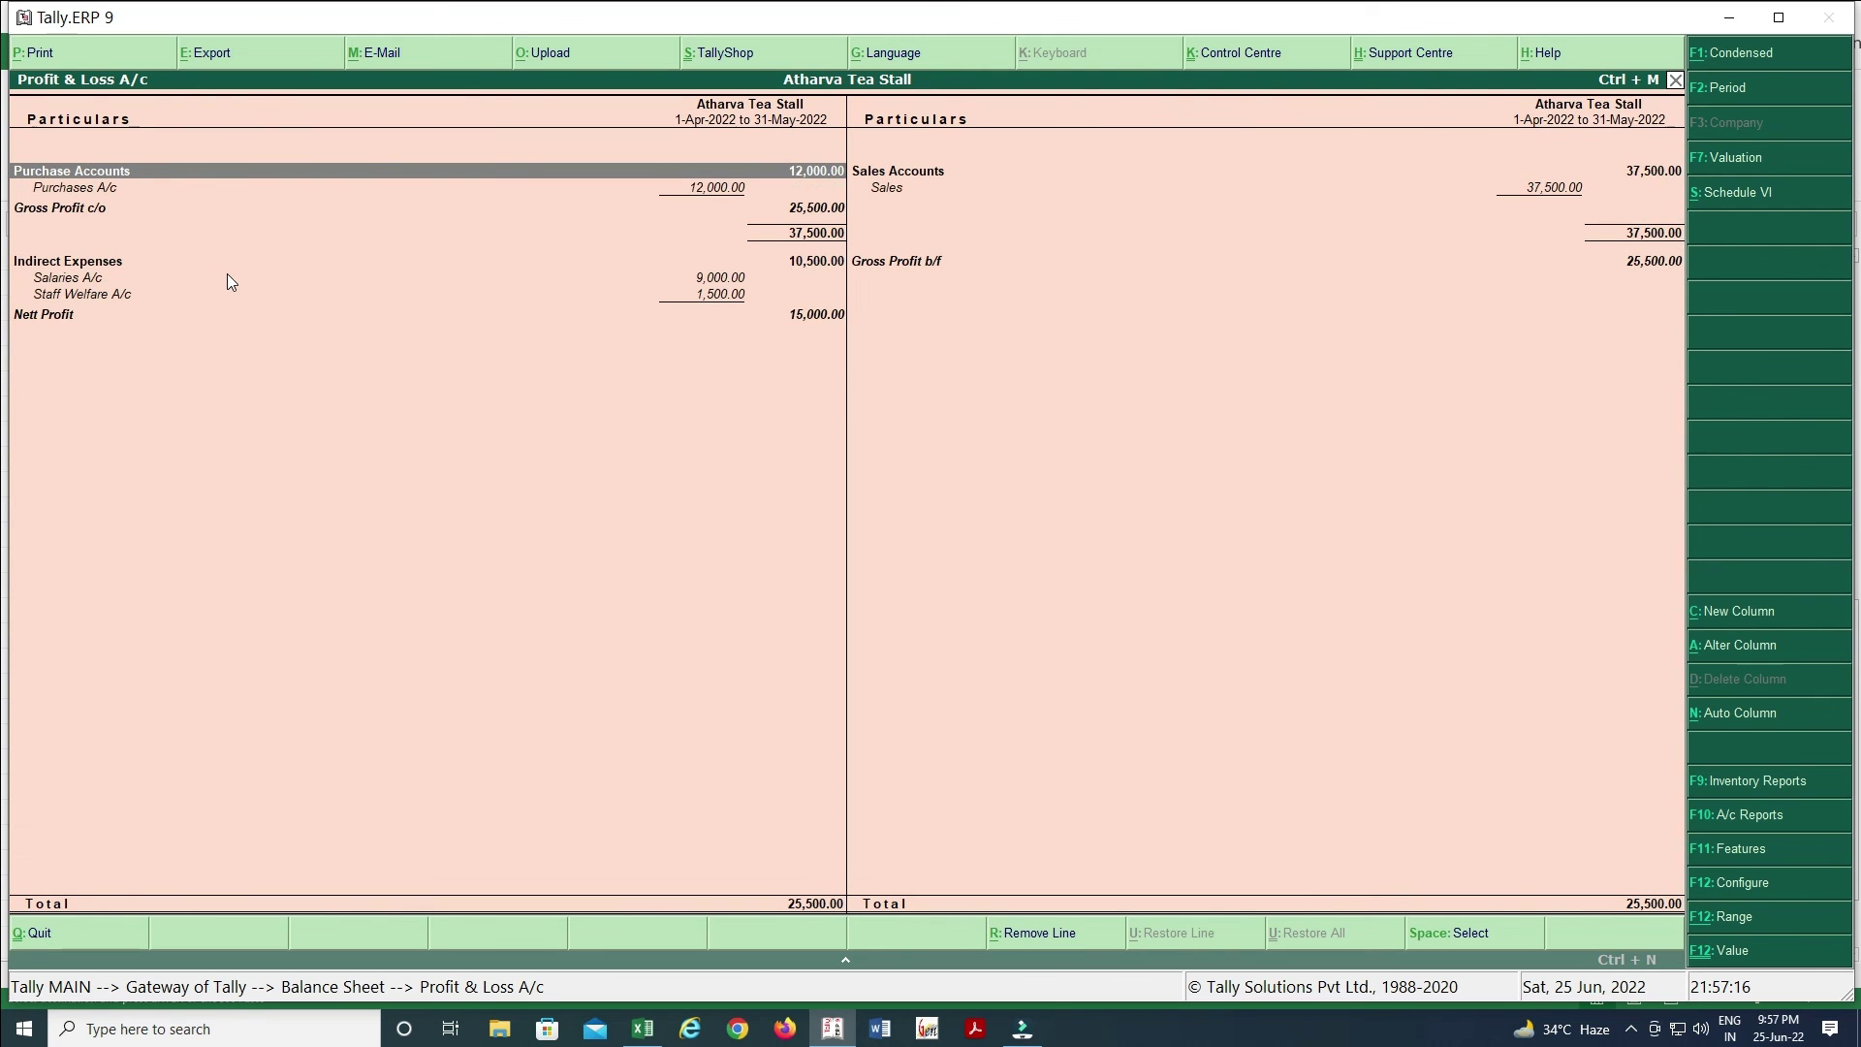
key(Right)
key(Down)
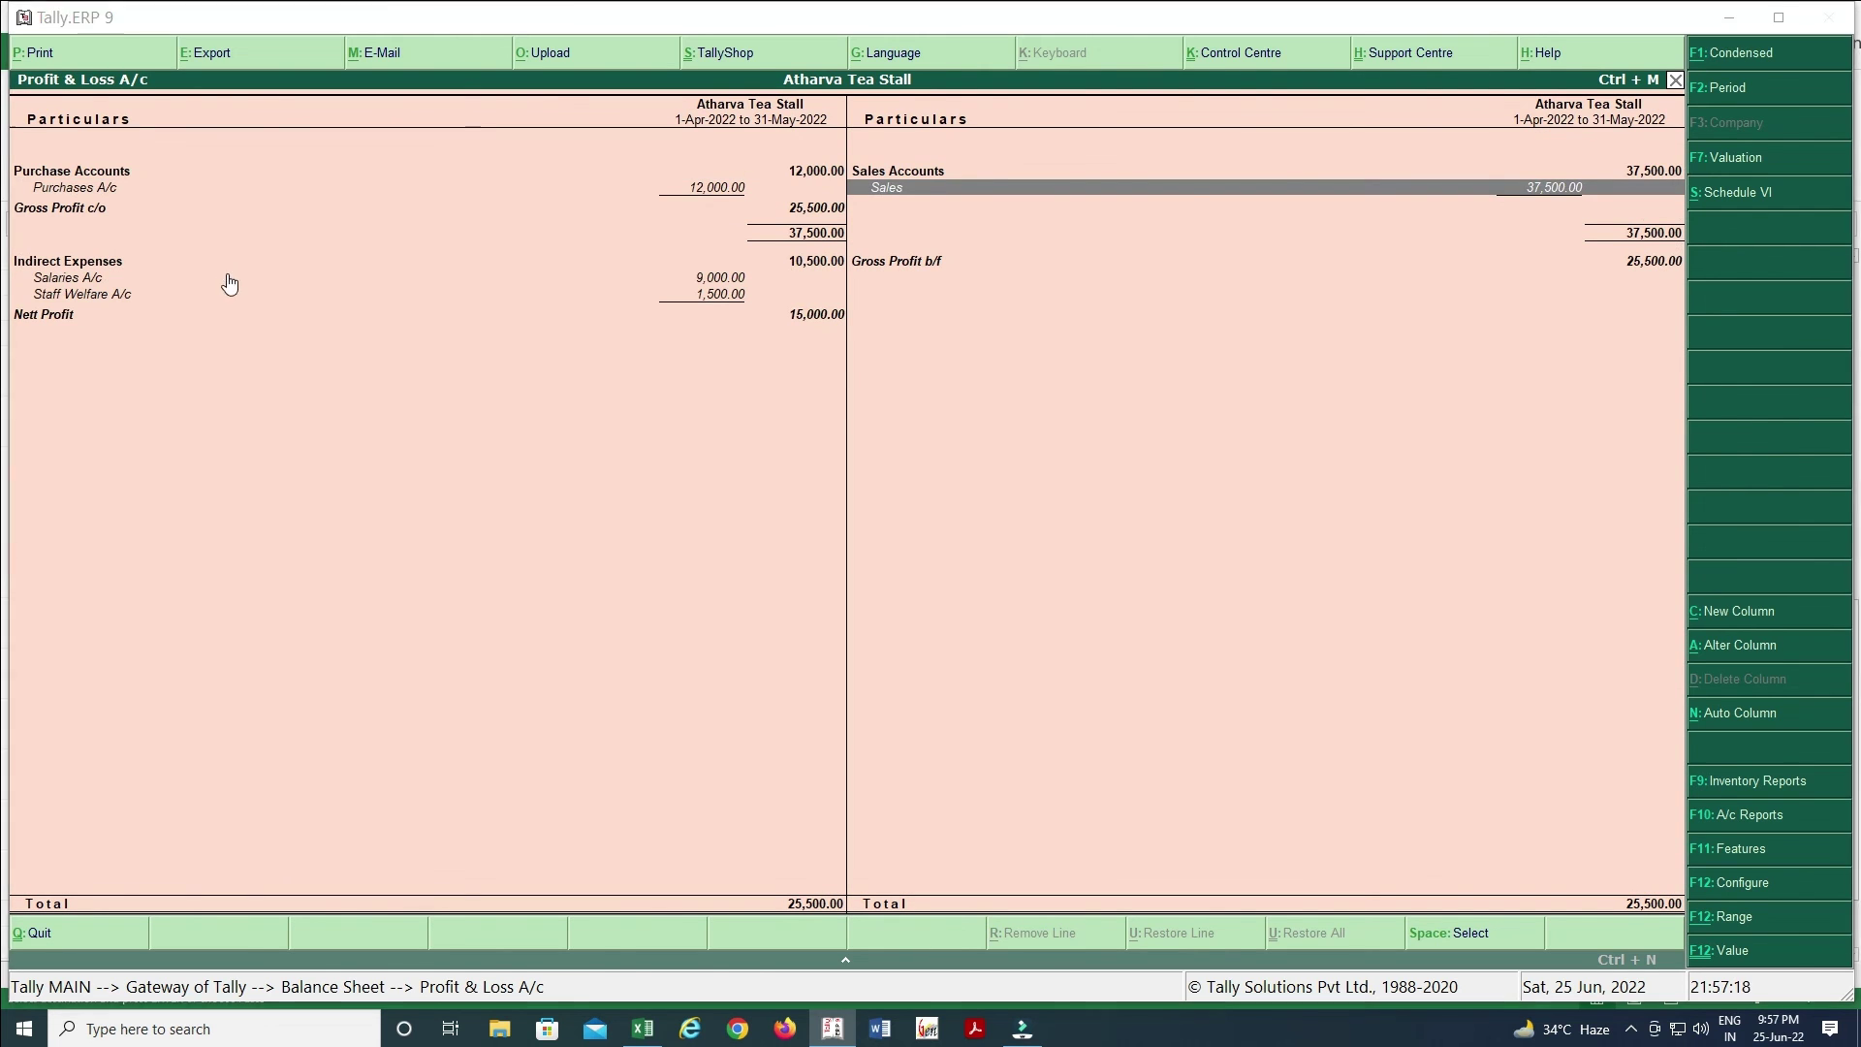
- Switch to the Excel workbook, clear the copy selection and go through the ledger and Trial sheets to the PL sheet
key(alt+Tab)
key(Escape)
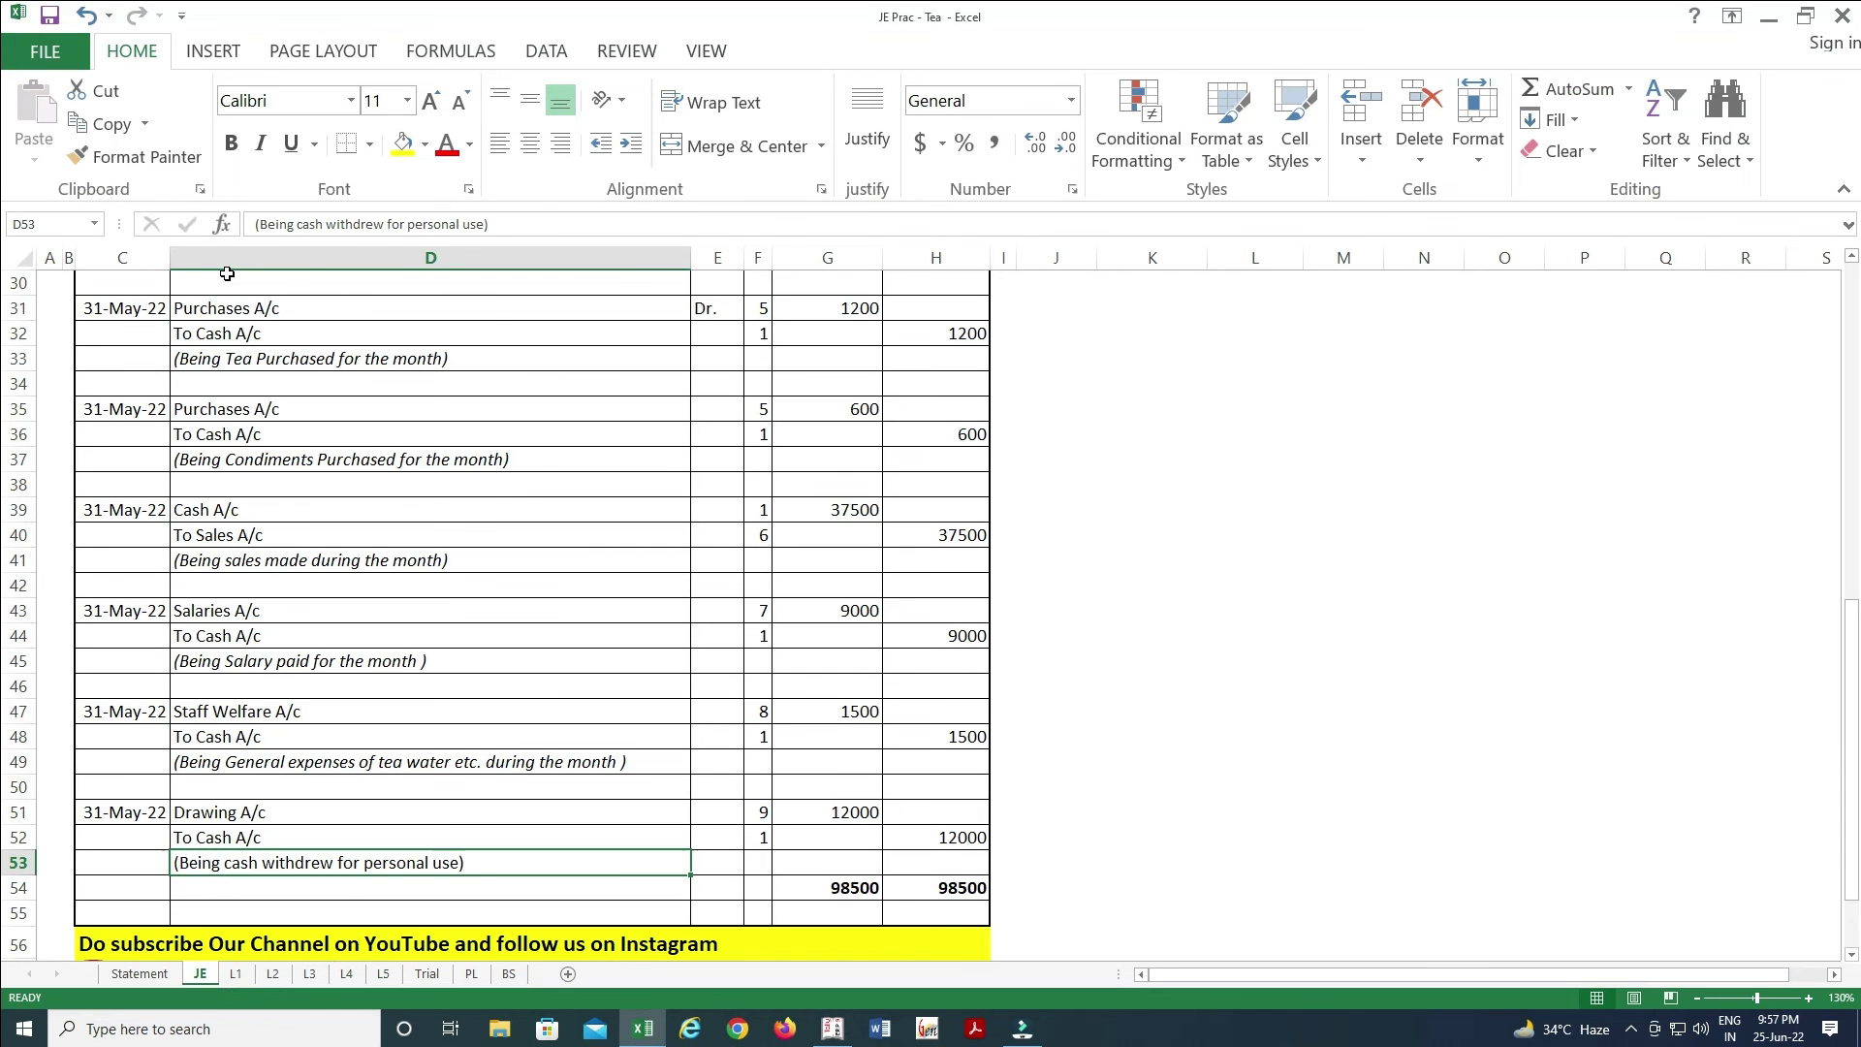
key(ctrl+Page_Down)
key(ctrl+Page_Down)
key(ctrl+Page_Down)
key(ctrl+Page_Down)
key(ctrl+Page_Down)
key(ctrl+Page_Down)
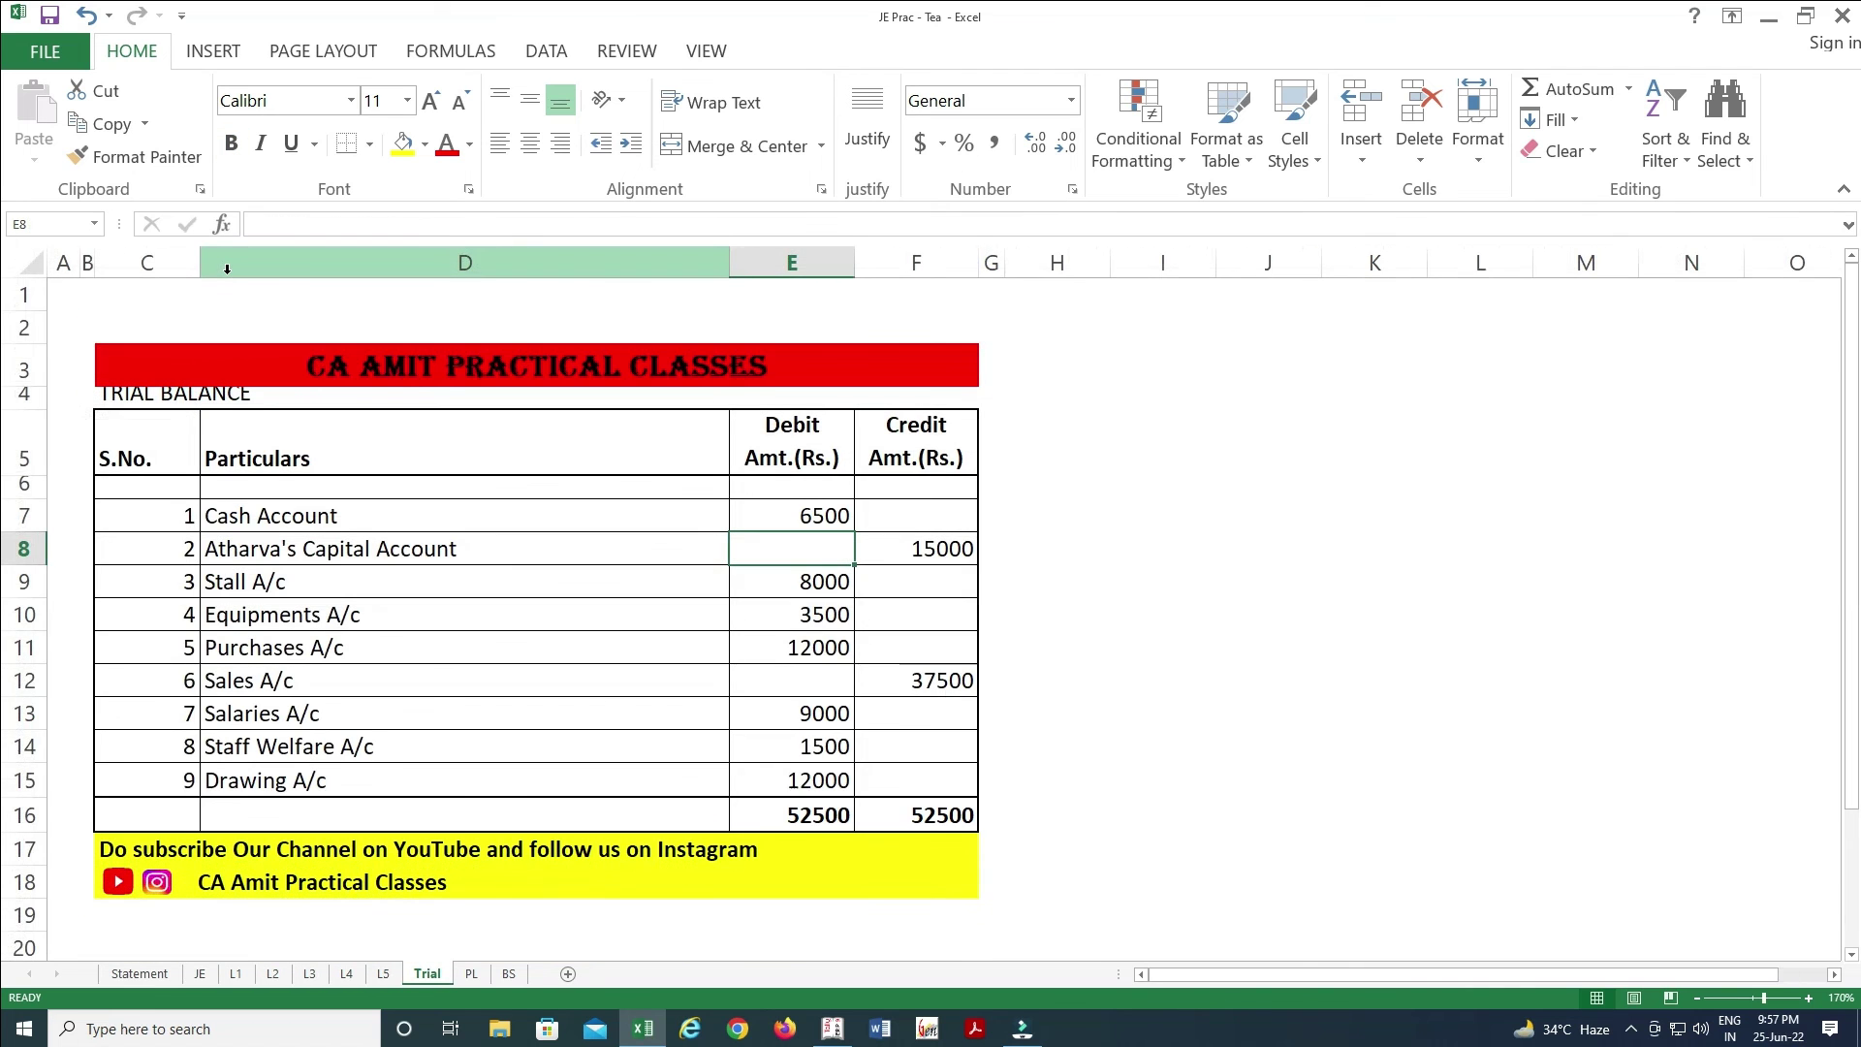
key(ctrl+Page_Down)
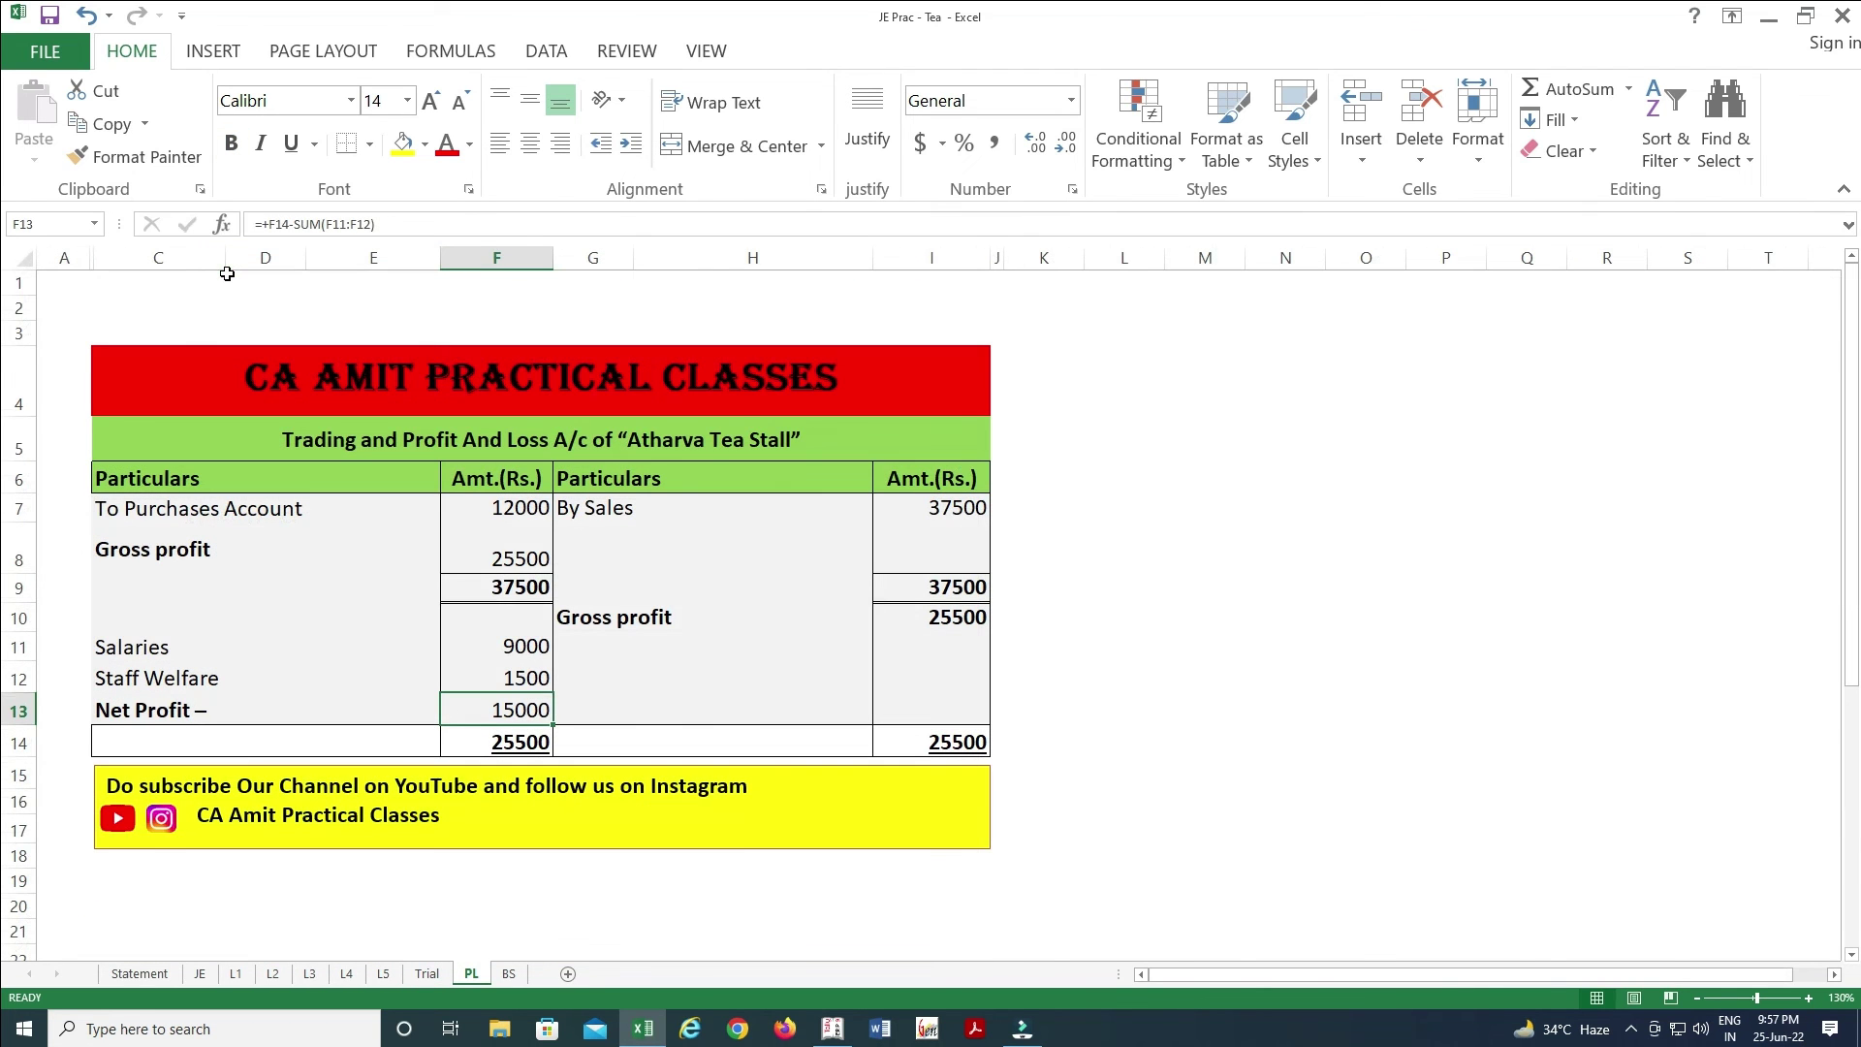
- Return to the Tally.ERP 9 Profit & Loss A/c and examine the sales and purchases lines against the Excel PL sheet
key(alt+Tab)
key(Up)
key(Down)
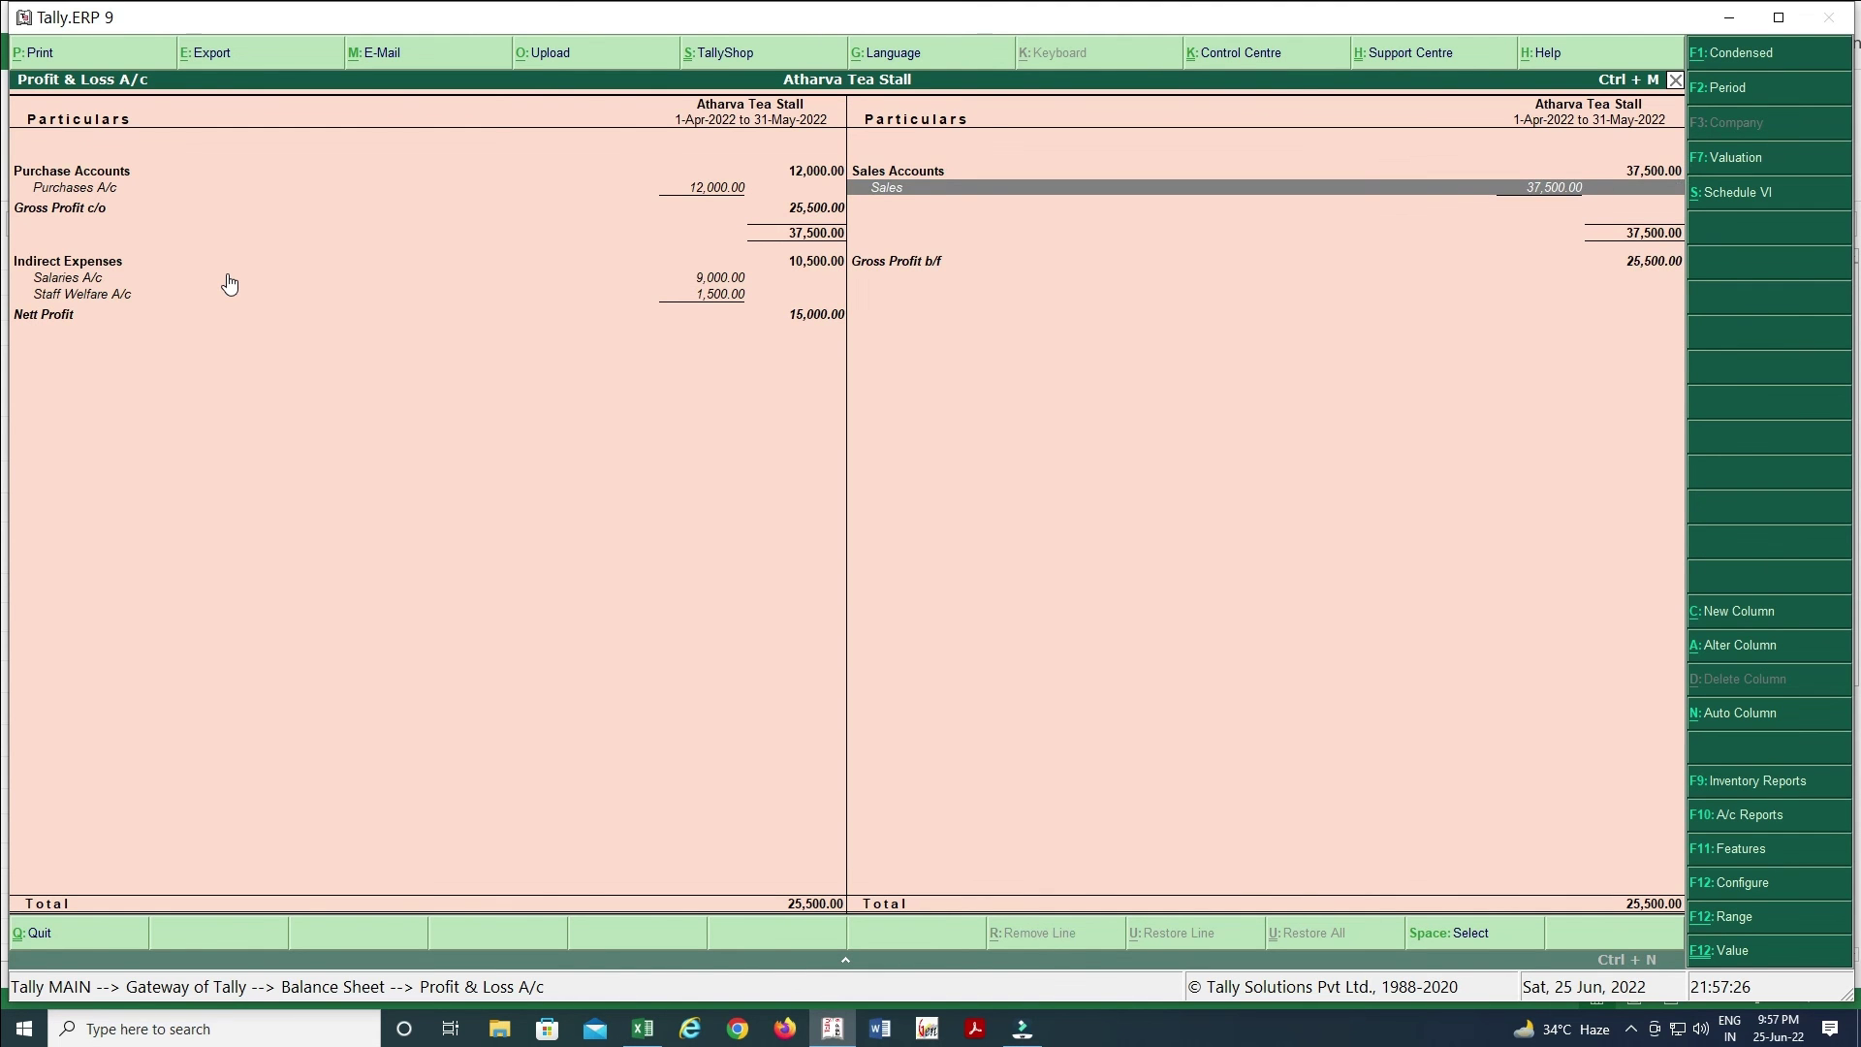
key(Down)
key(Left)
key(Up)
key(Up)
key(Down)
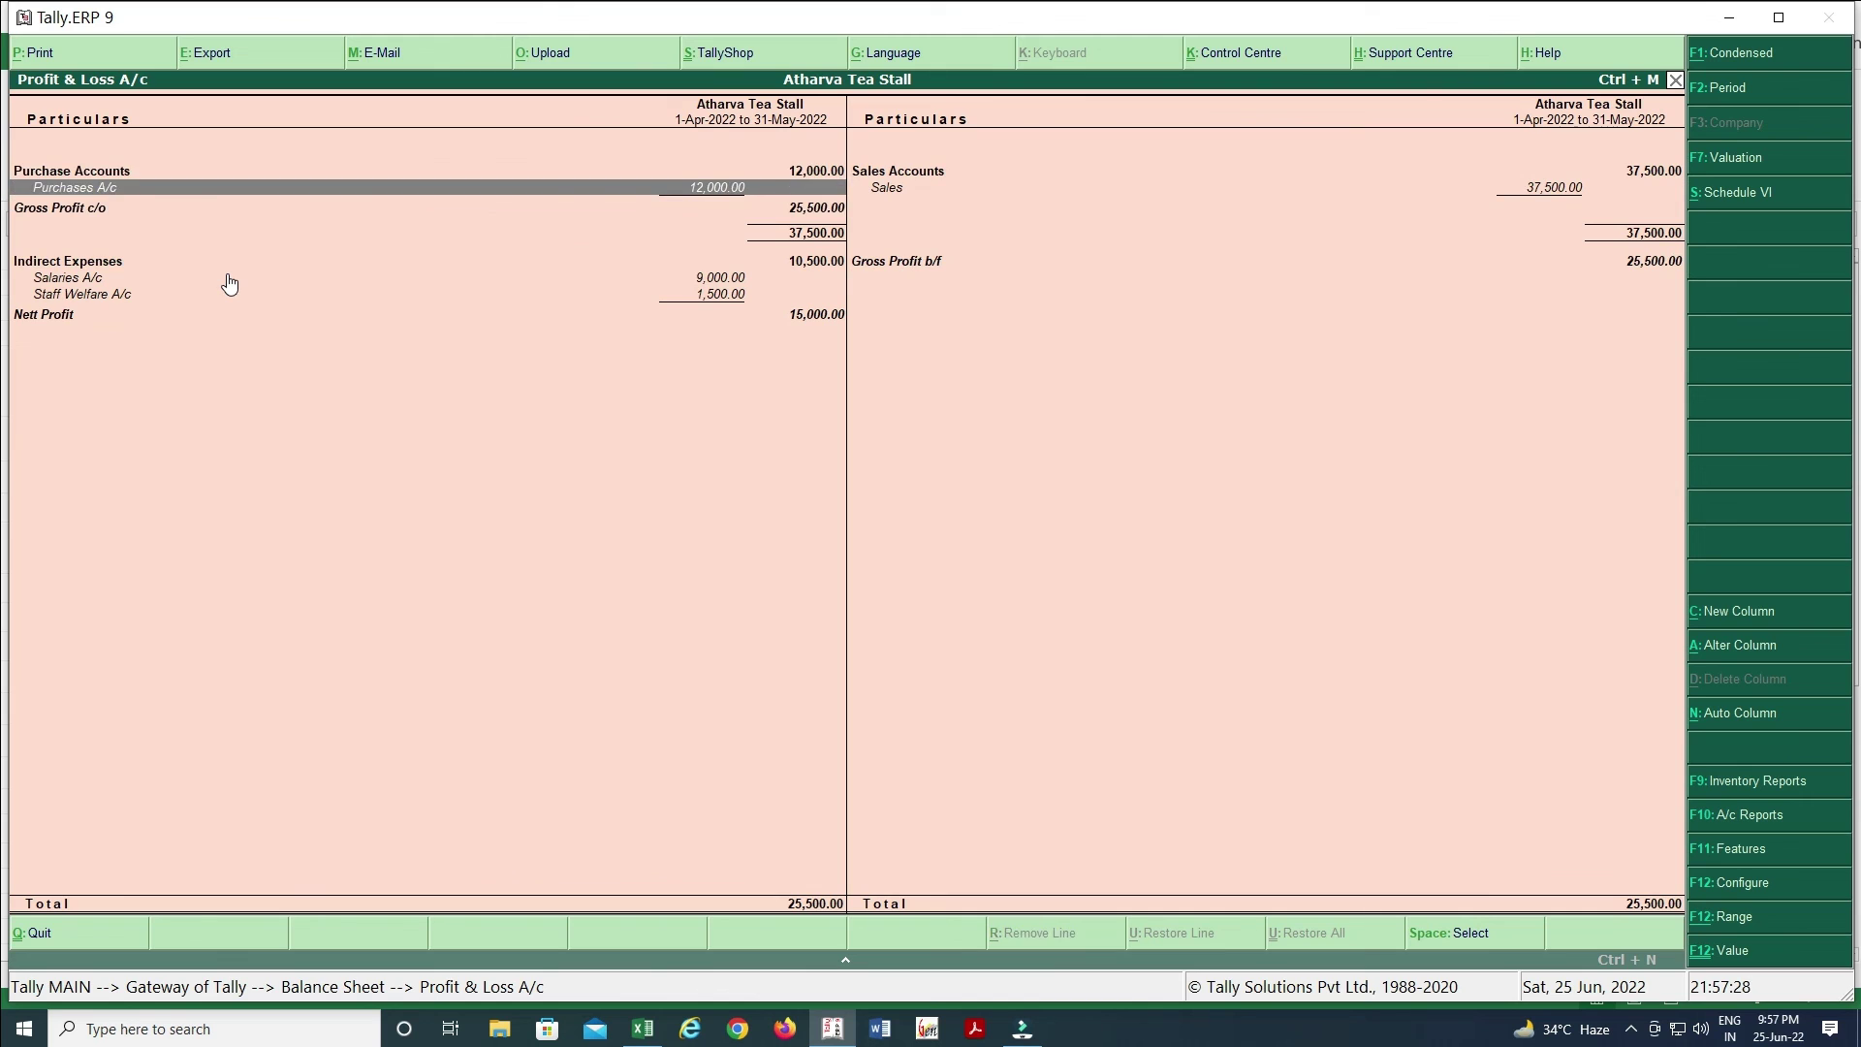
- Switch to the Excel PL sheet and examine its purchases and gross profit figures
key(alt+Tab)
key(Up)
key(Up)
key(Up)
key(Up)
key(Up)
key(Up)
key(Up)
key(Down)
key(Down)
key(Down)
key(Up)
- Return to the Tally.ERP 9 Profit & Loss A/c and examine the gross profit brought forward and the salaries line
key(alt+Tab)
key(Down)
key(Right)
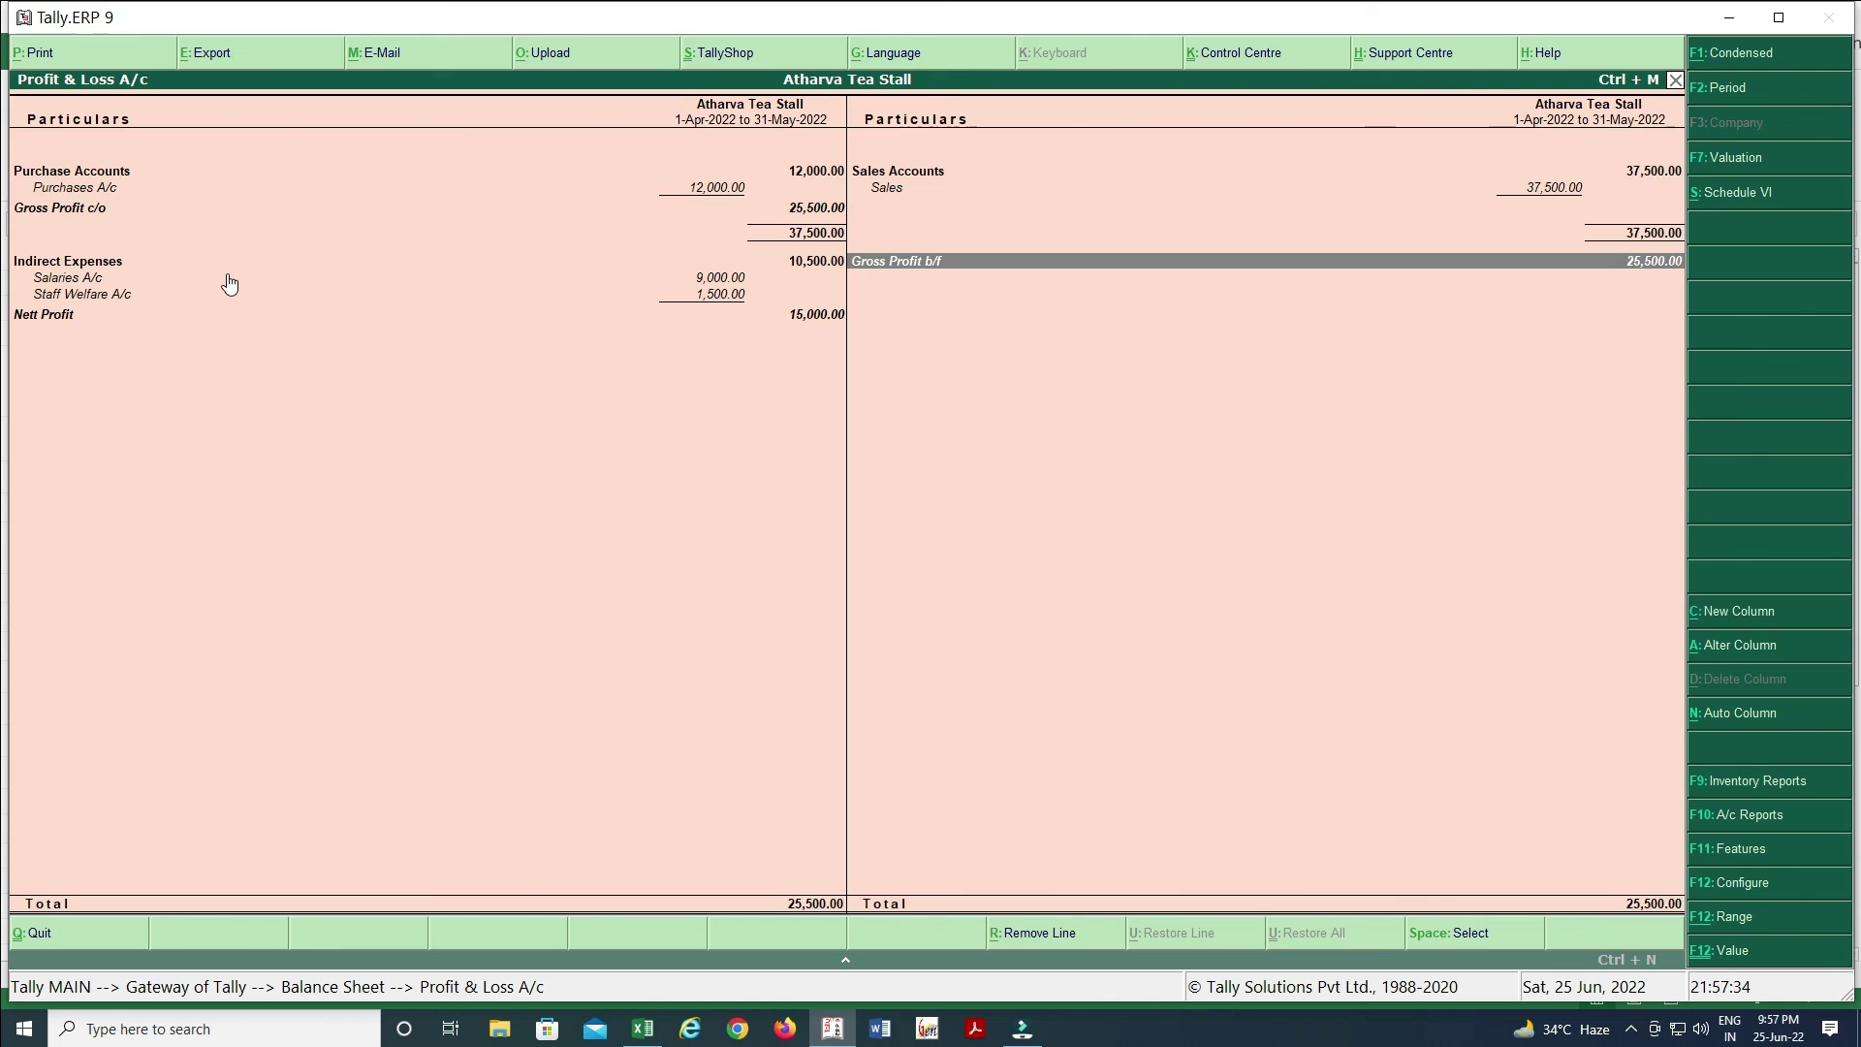
key(Left)
key(Down)
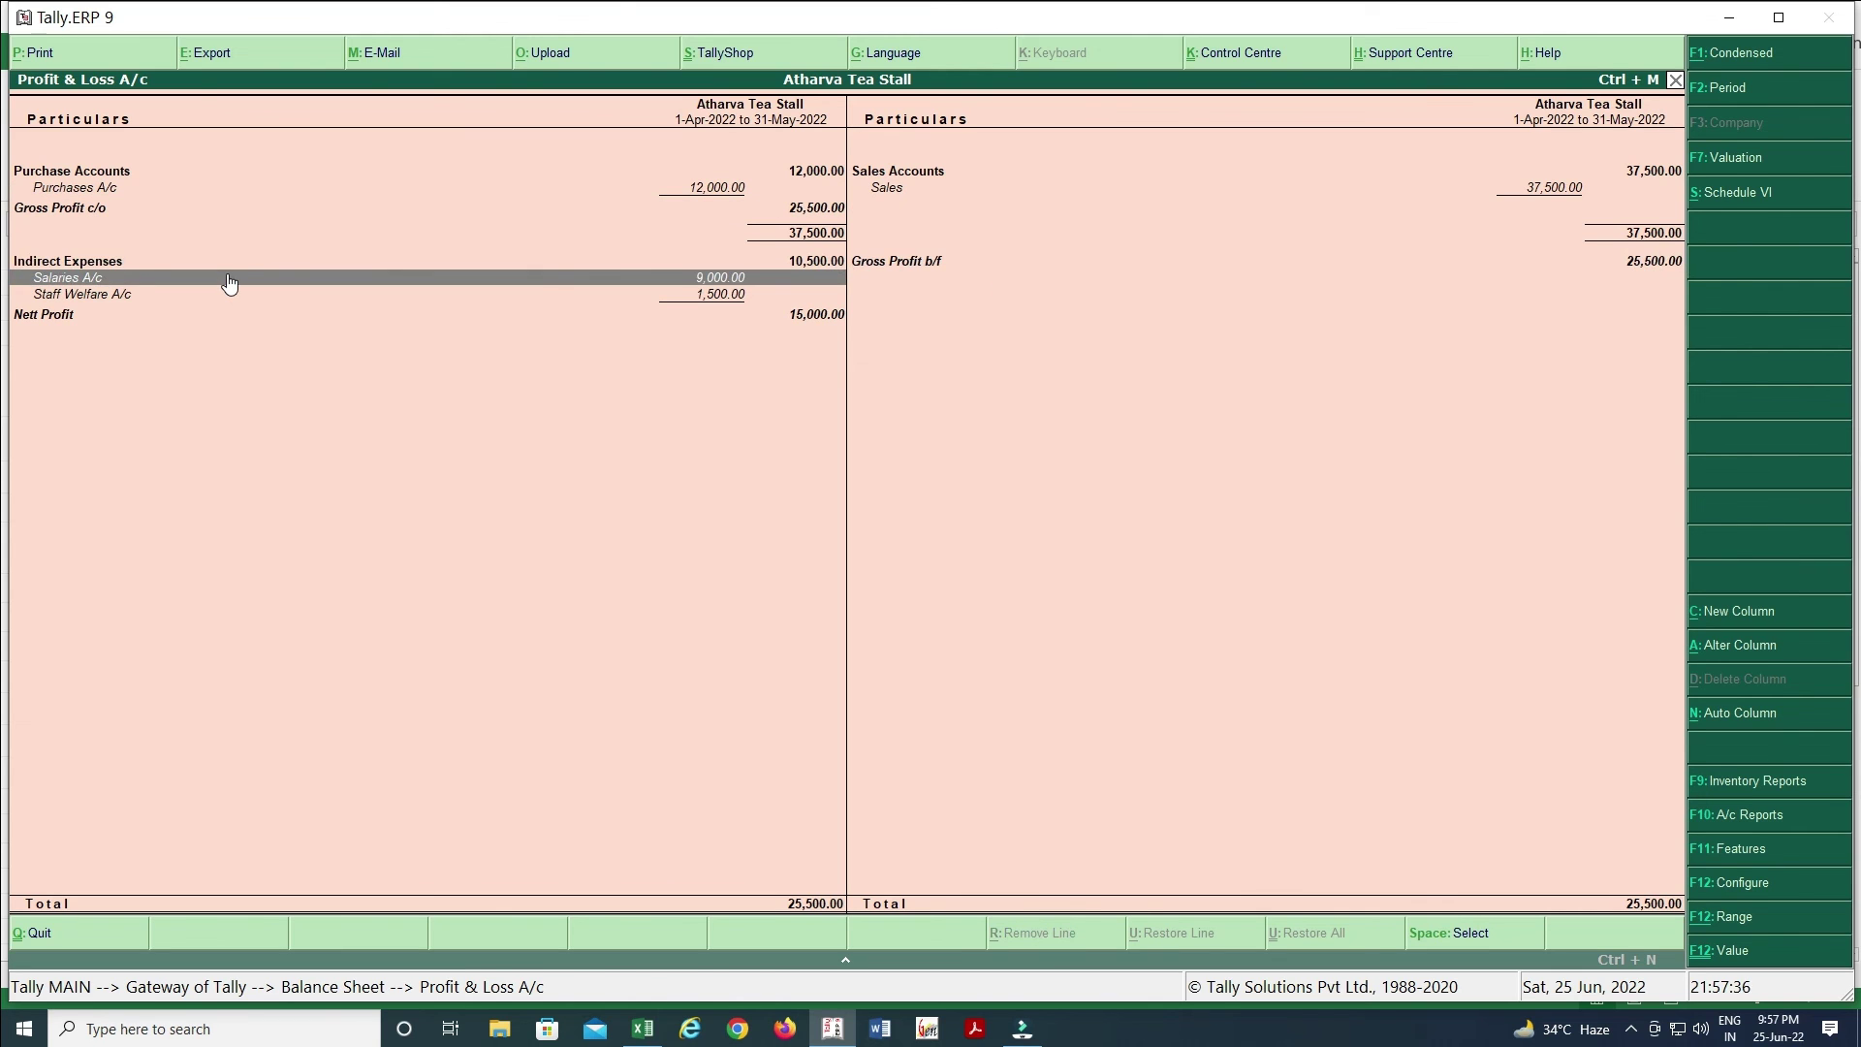
- Switch to the Excel PL sheet and examine its salaries and staff welfare amounts
key(alt+Tab)
key(Down)
key(Down)
key(Down)
key(Down)
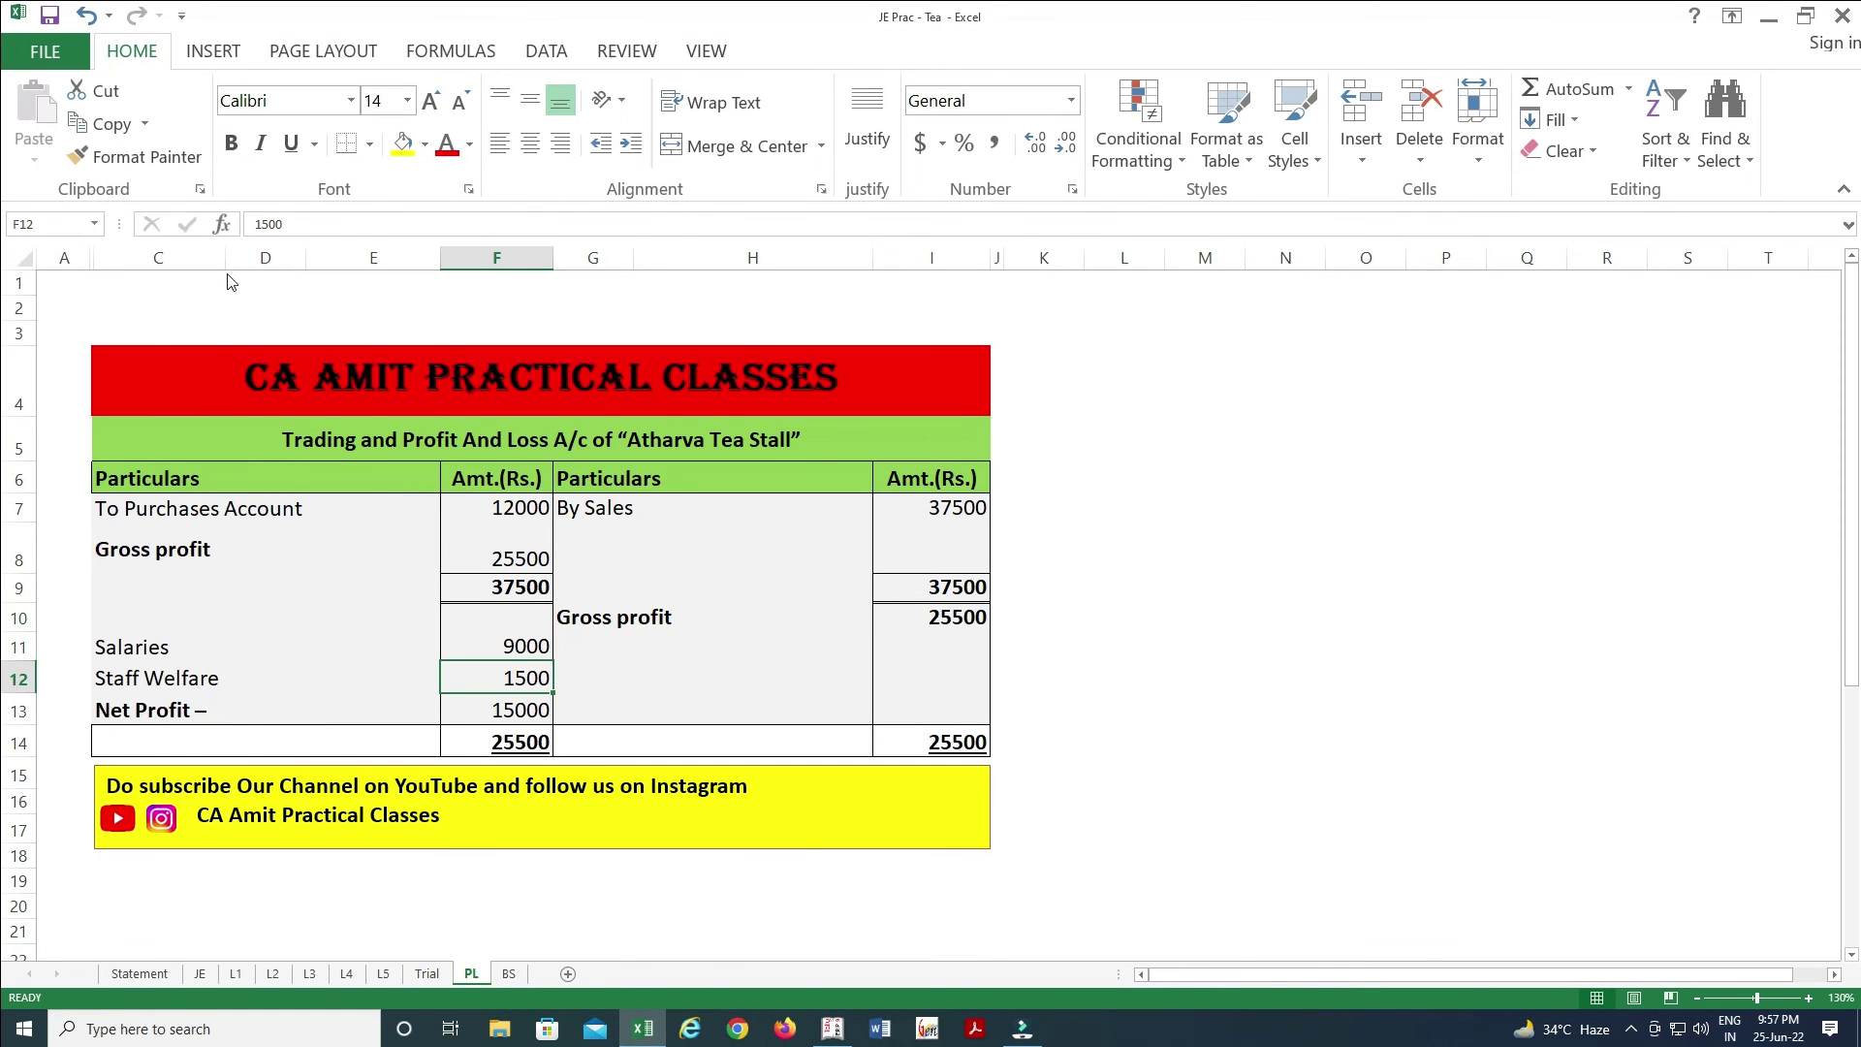
- Compare the Nett Profit line in Tally.ERP 9 with the Excel PL sheet, then return to the Tally Balance Sheet
key(alt+Tab)
key(Down)
key(Down)
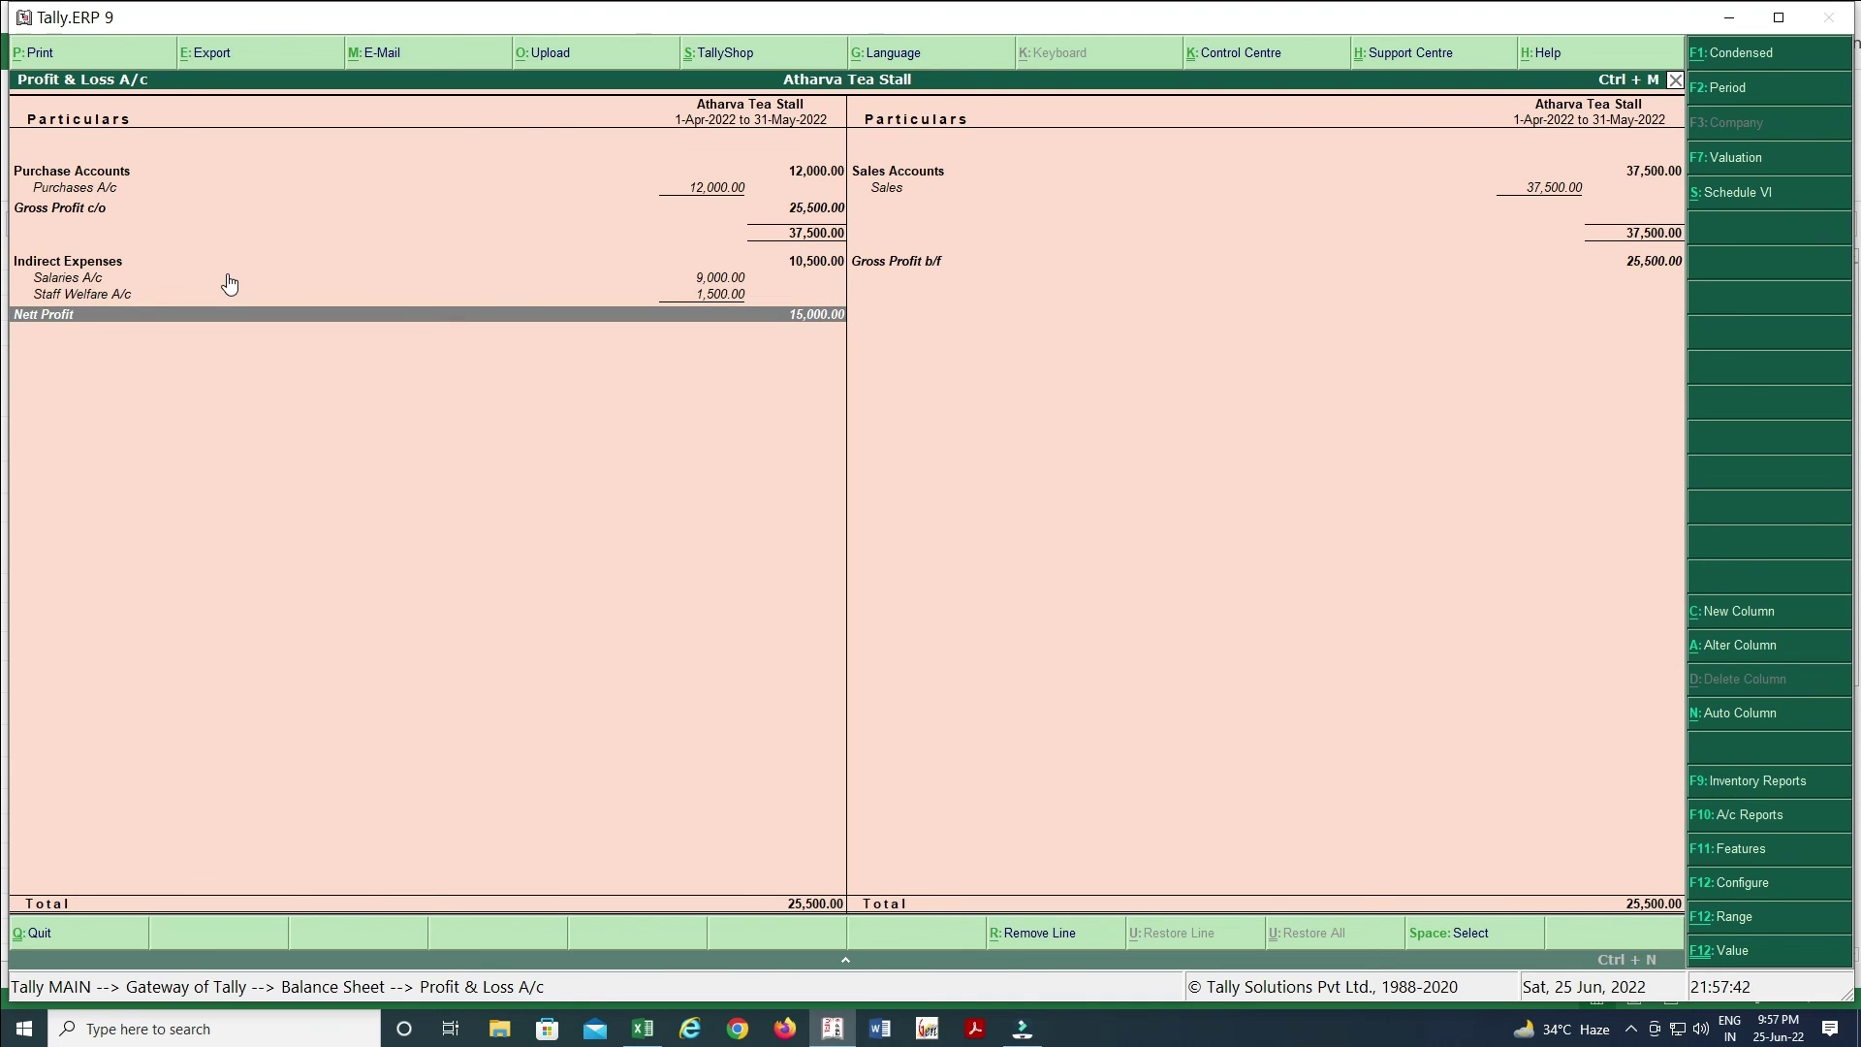
key(alt+Tab)
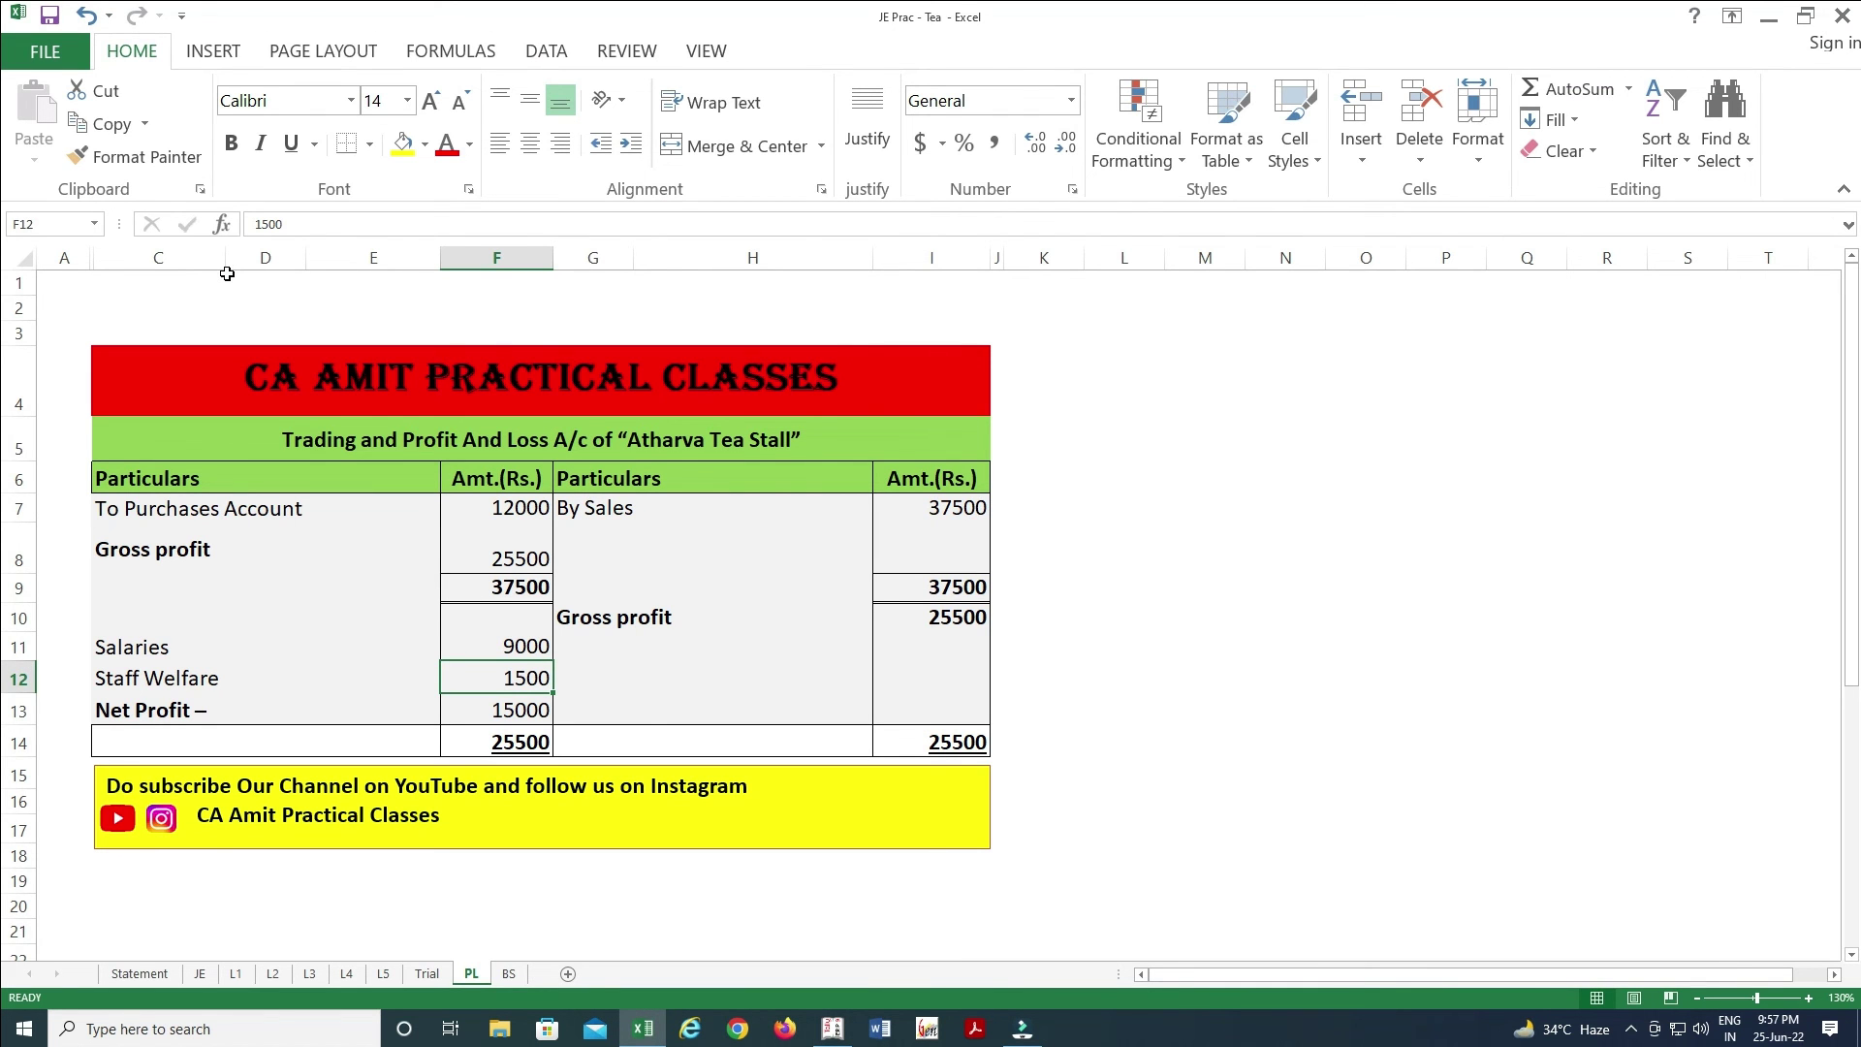
key(alt+Tab)
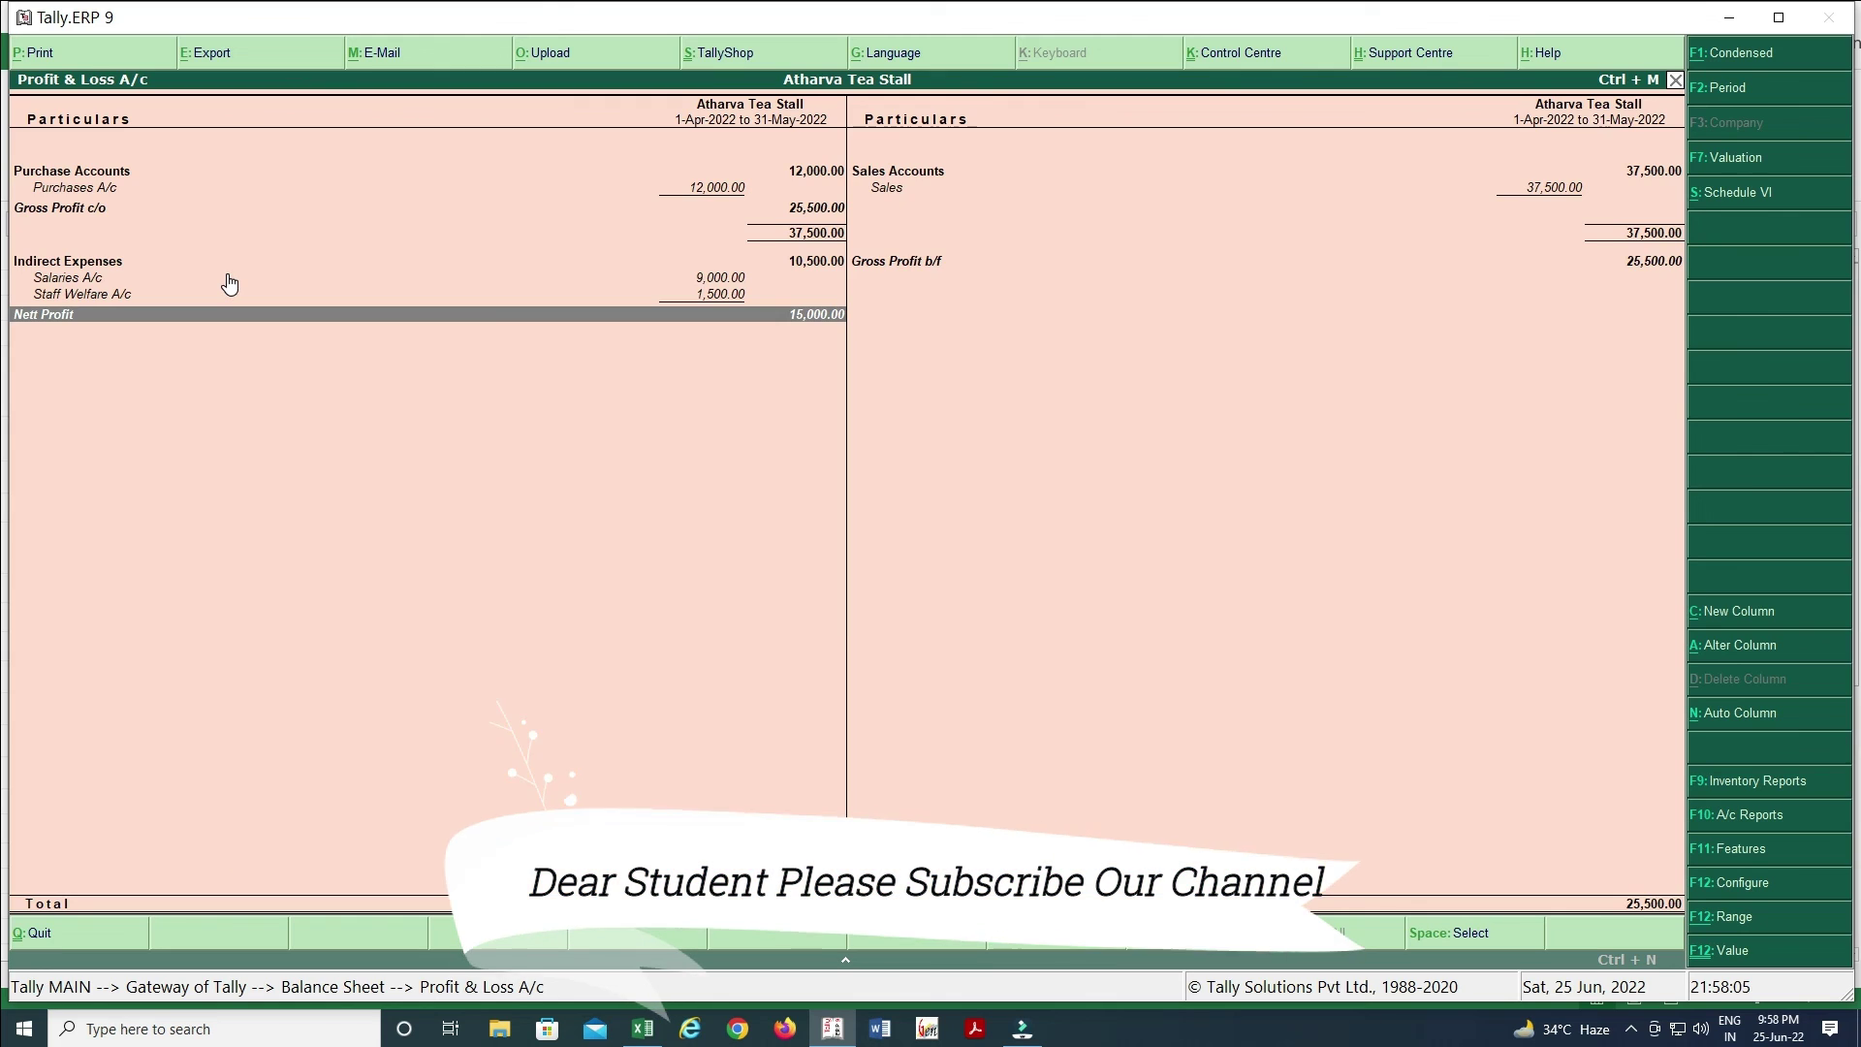
key(Escape)
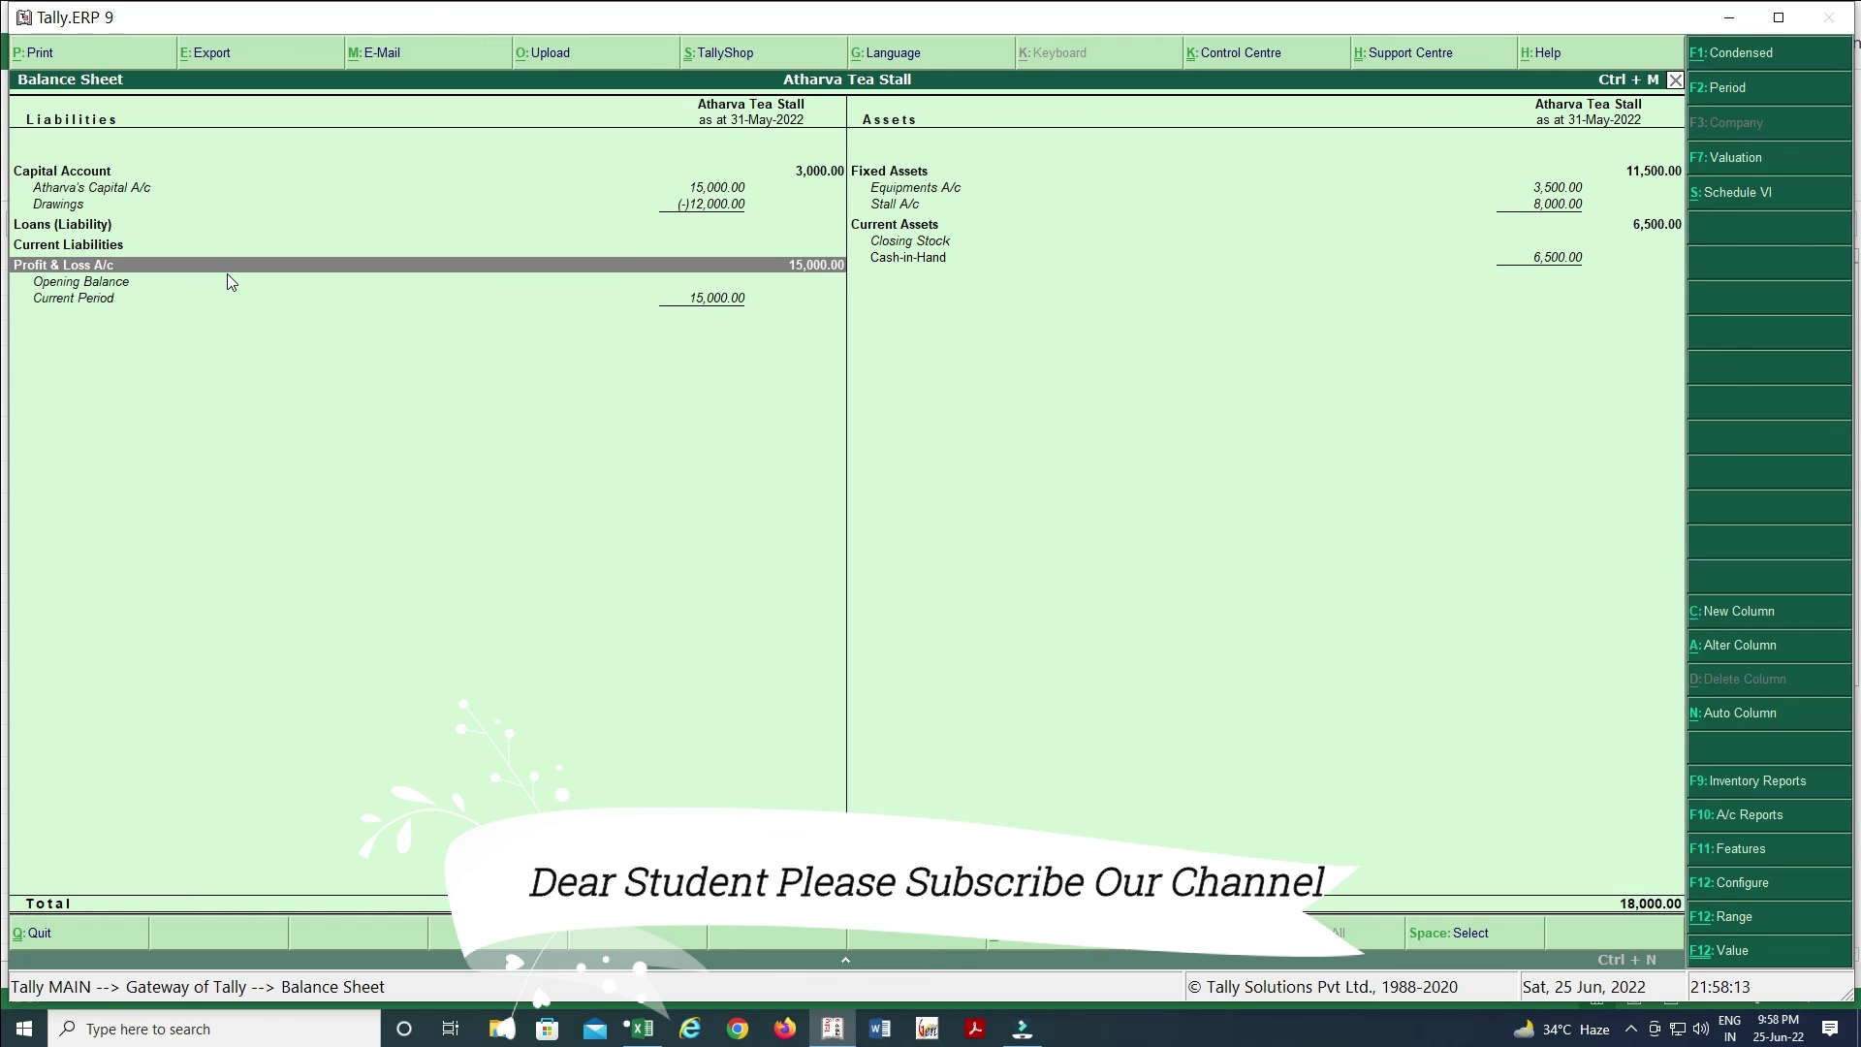
- Switch to the Excel workbook, open the BS sheet and examine the stall, equipment and cash entries under Assets
key(alt+Tab)
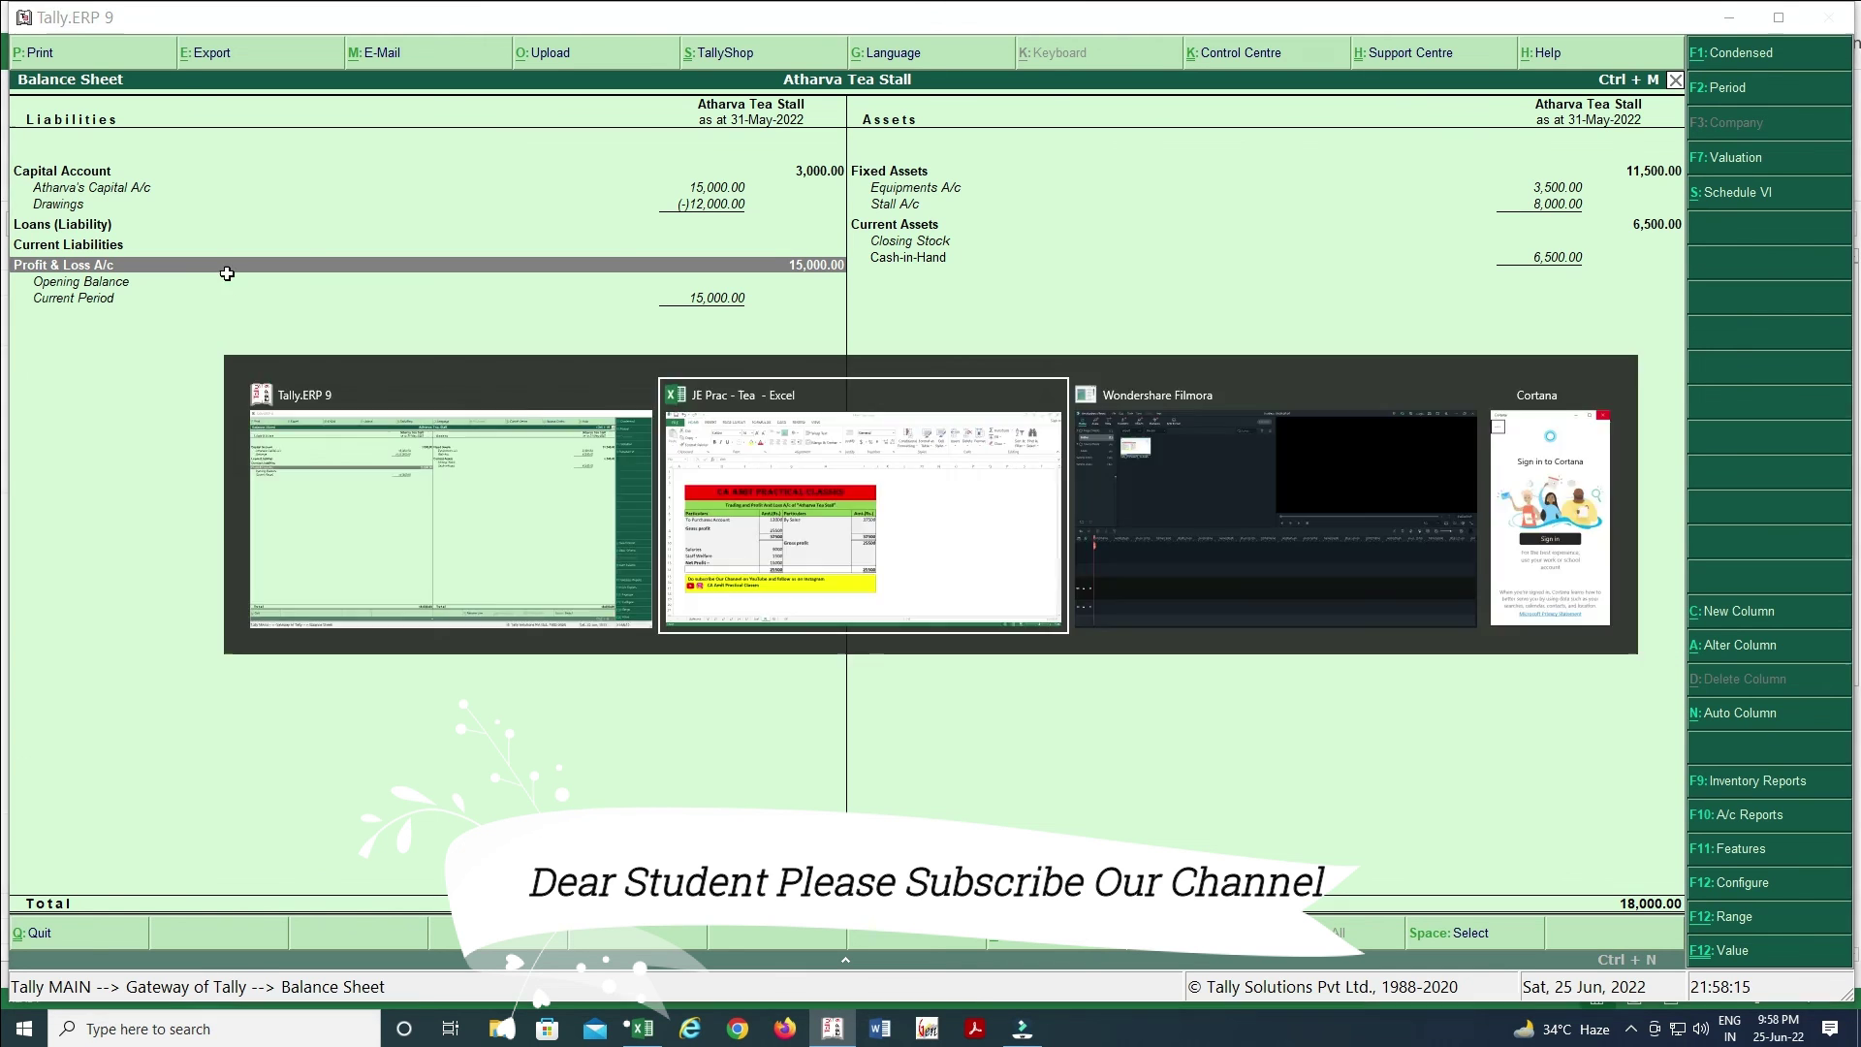
key(ctrl+Page_Down)
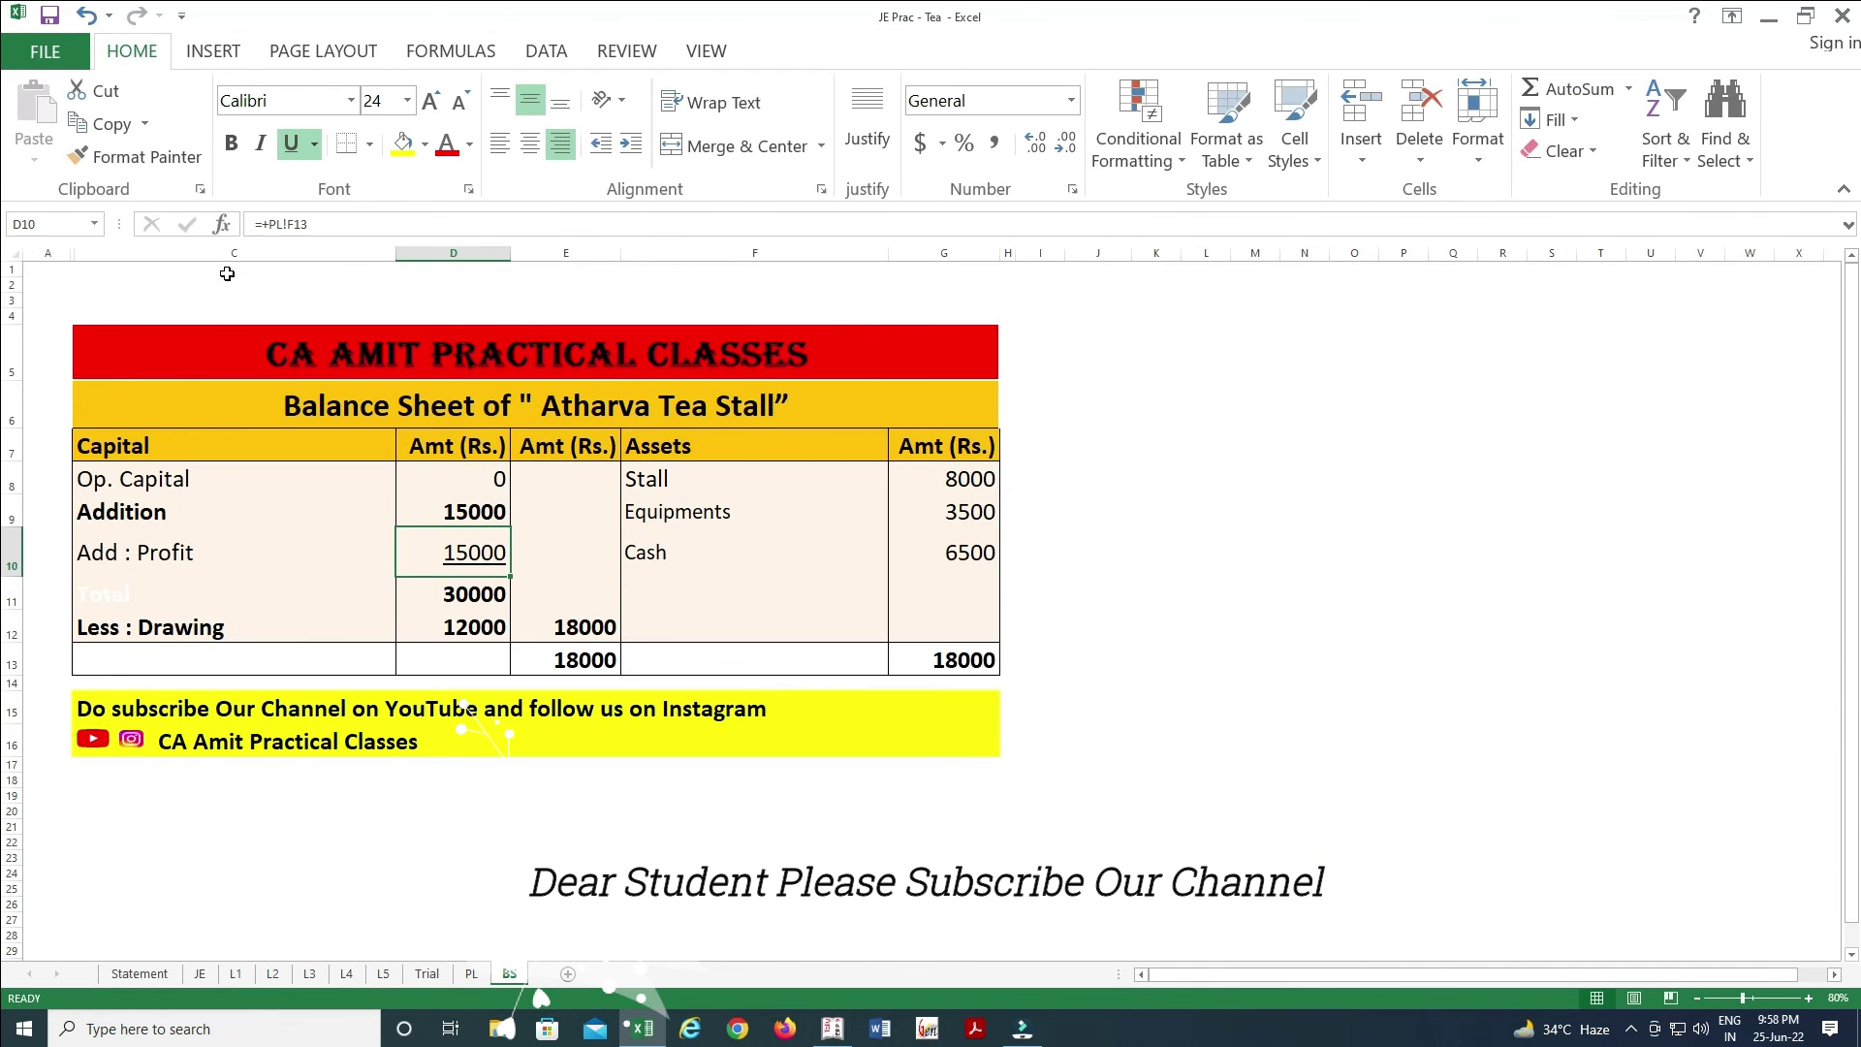
key(Right)
key(Right)
key(Up)
key(Up)
key(Down)
key(Up)
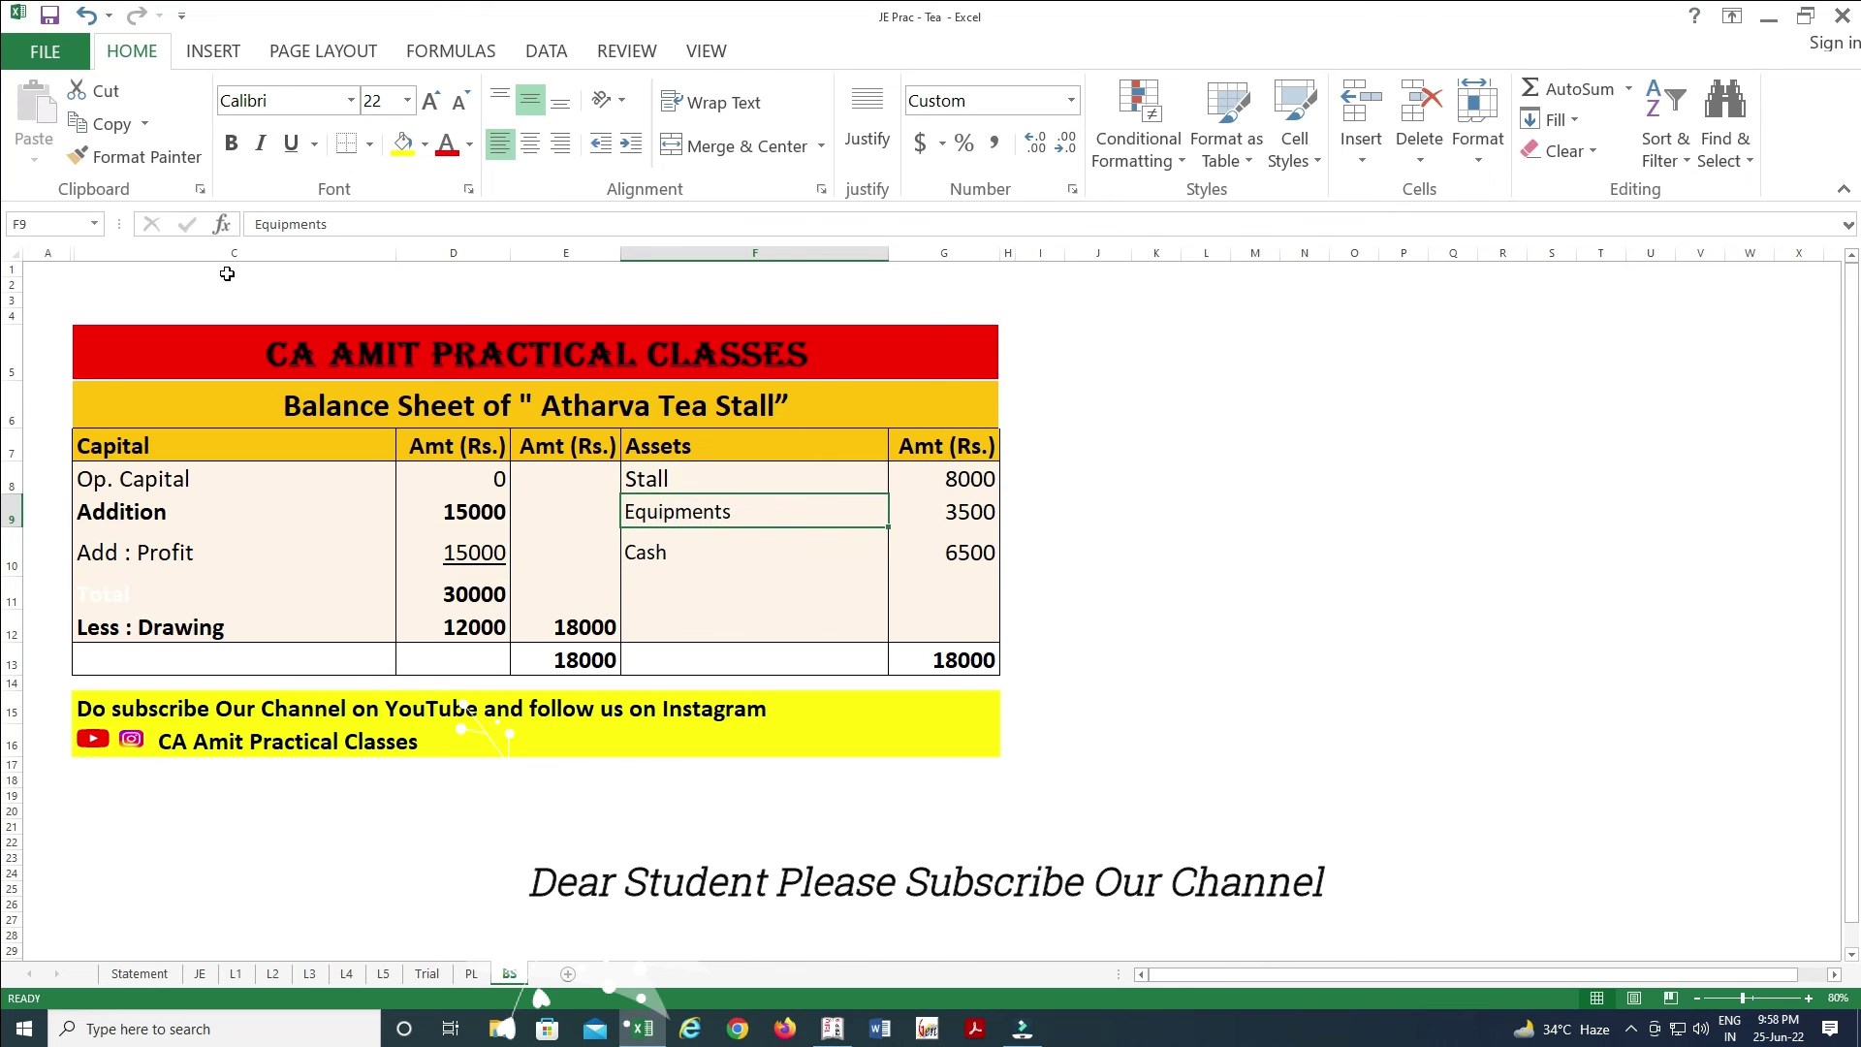
- Return to the Tally.ERP 9 Balance Sheet and examine the Fixed Assets group against the Excel BS sheet
key(alt+Tab)
key(Up)
key(Up)
key(Right)
key(Up)
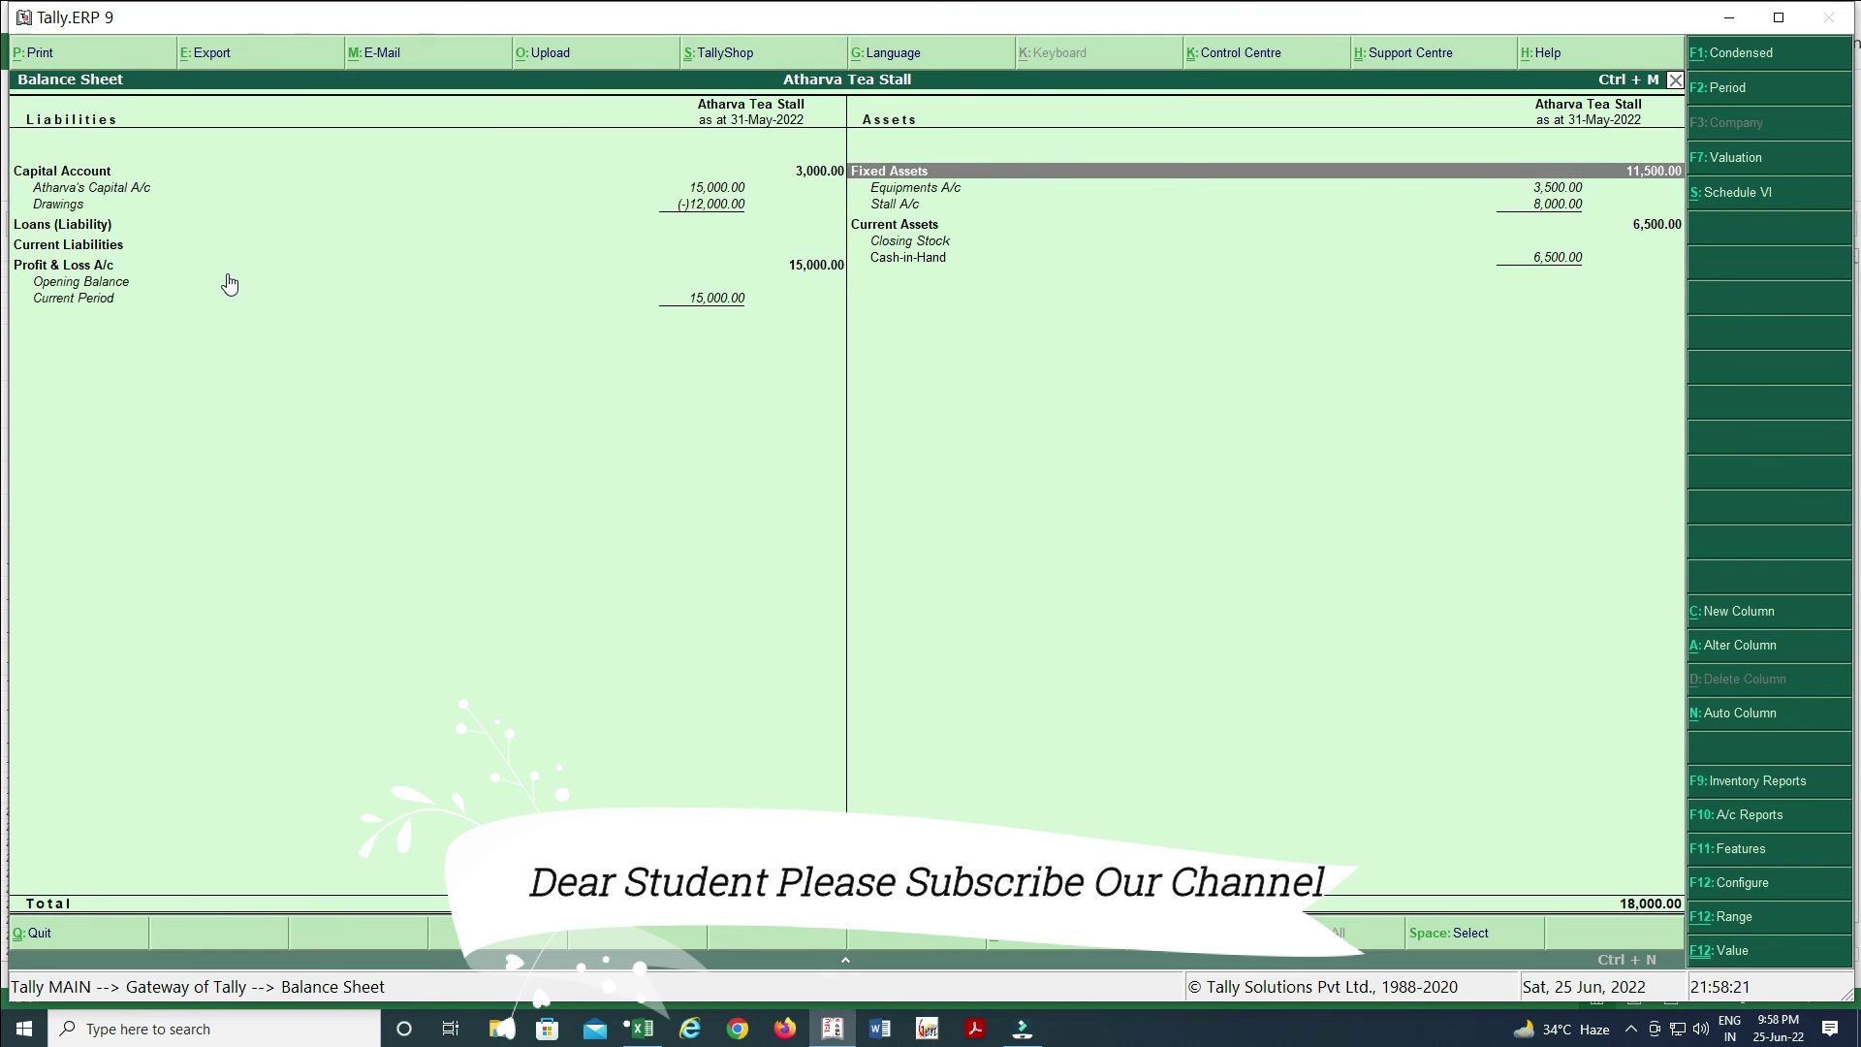